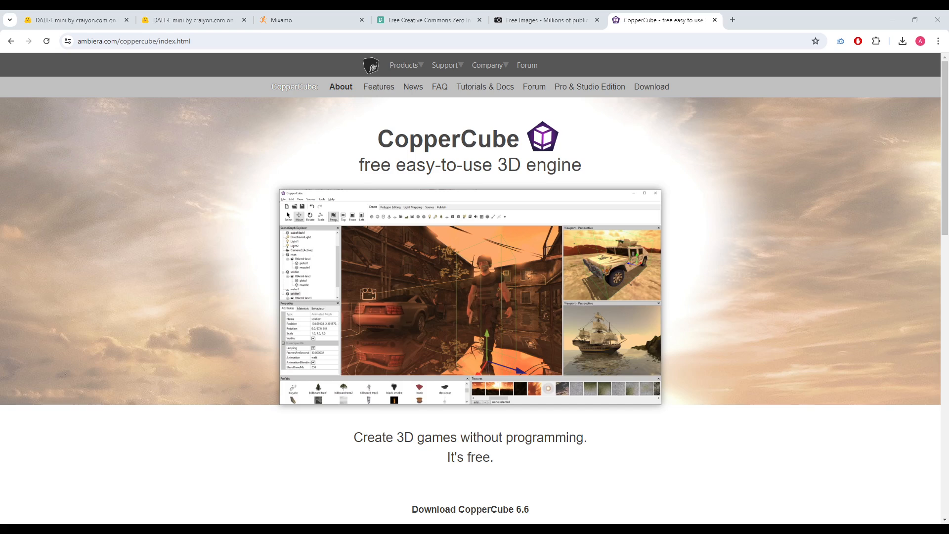
# Switch to the first DALL·E mini page and examine the wording of its prompt "nightmarish creature, anthropomorphic pig, red eyes, big".
pyautogui.click(75, 20)
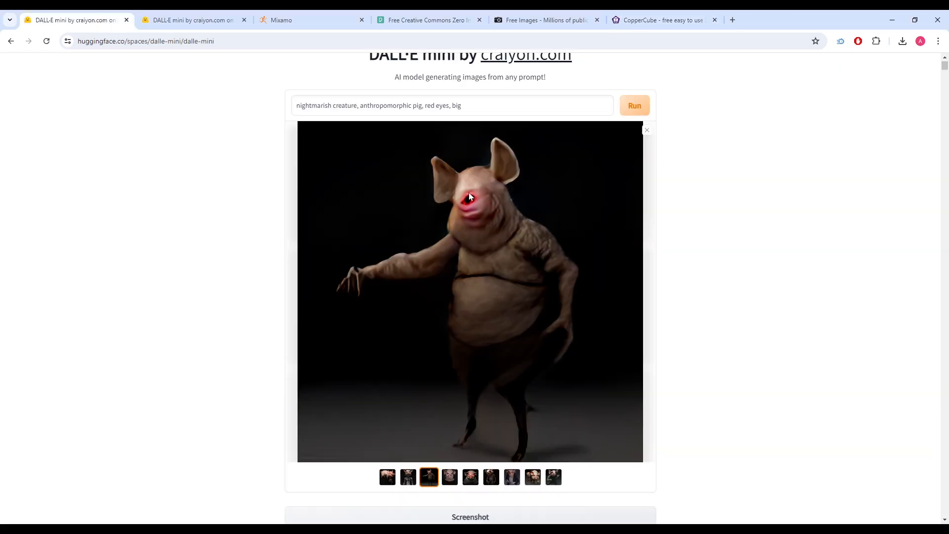
pyautogui.tripleClick(505, 107)
pyautogui.click(812, 158)
pyautogui.scroll(1, 485, 165)
pyautogui.moveTo(368, 103); pyautogui.dragTo(598, 105)
pyautogui.click(597, 105)
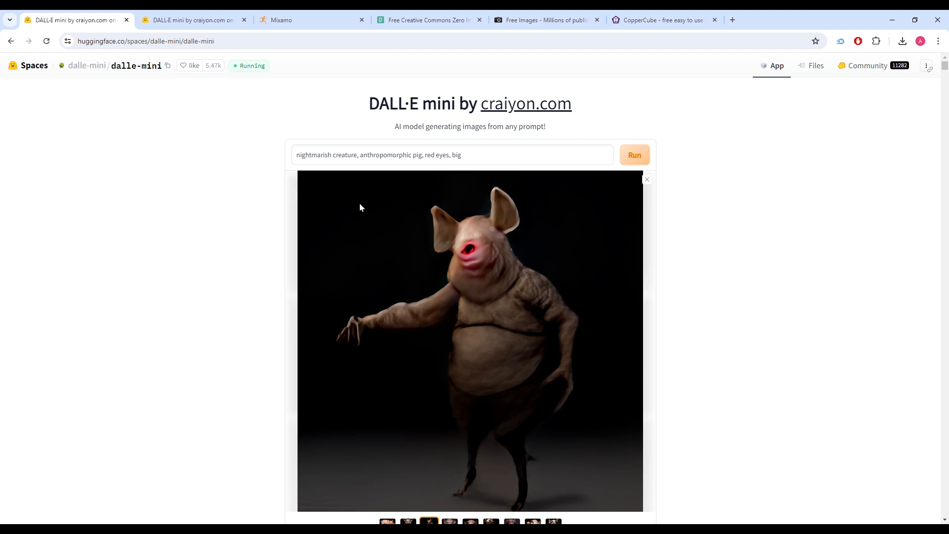
pyautogui.click(358, 155)
pyautogui.moveTo(358, 156); pyautogui.dragTo(292, 157)
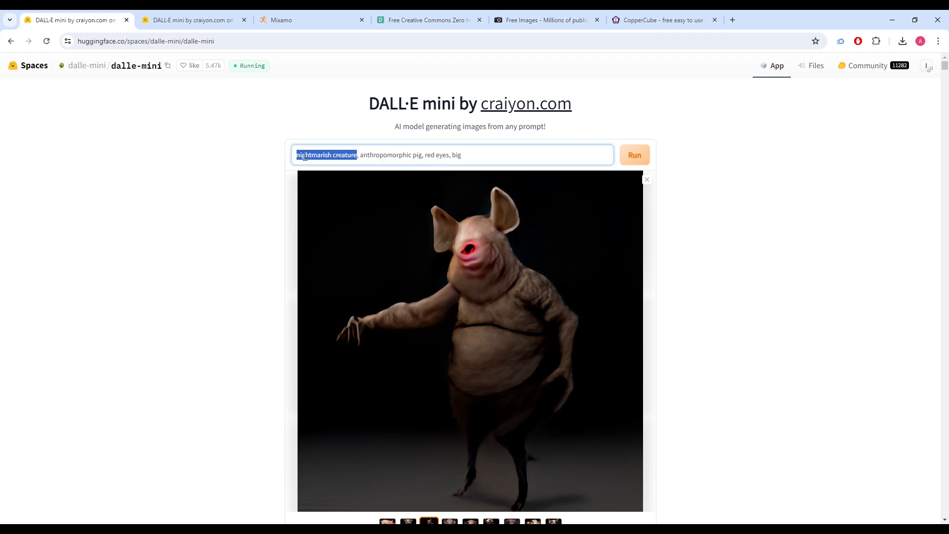
pyautogui.click(360, 155)
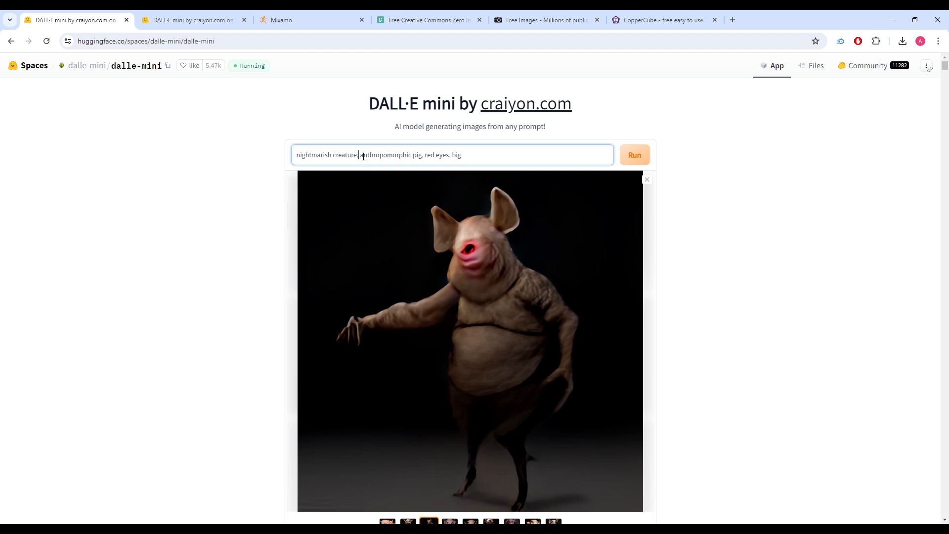
pyautogui.moveTo(360, 155); pyautogui.dragTo(479, 153)
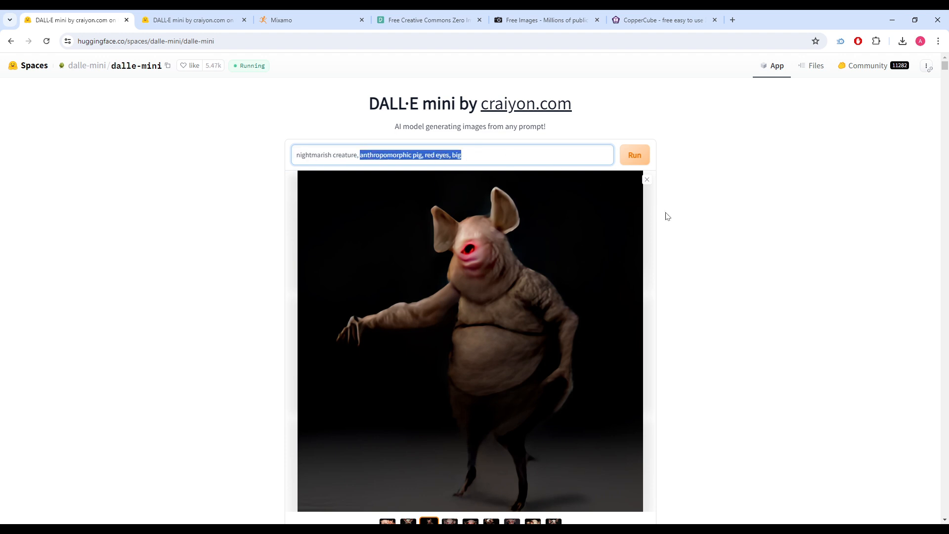
pyautogui.scroll(-2, 686, 224)
pyautogui.scroll(1, 707, 234)
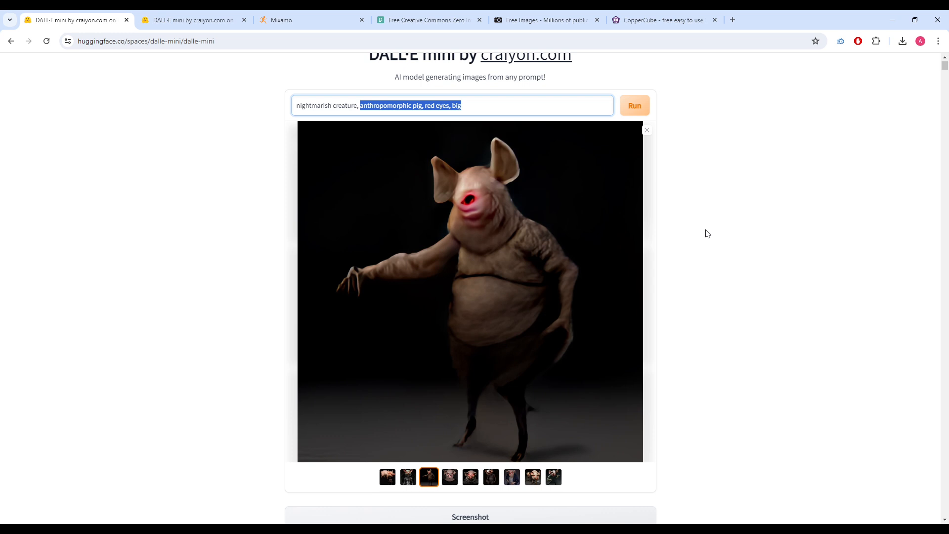
pyautogui.click(428, 106)
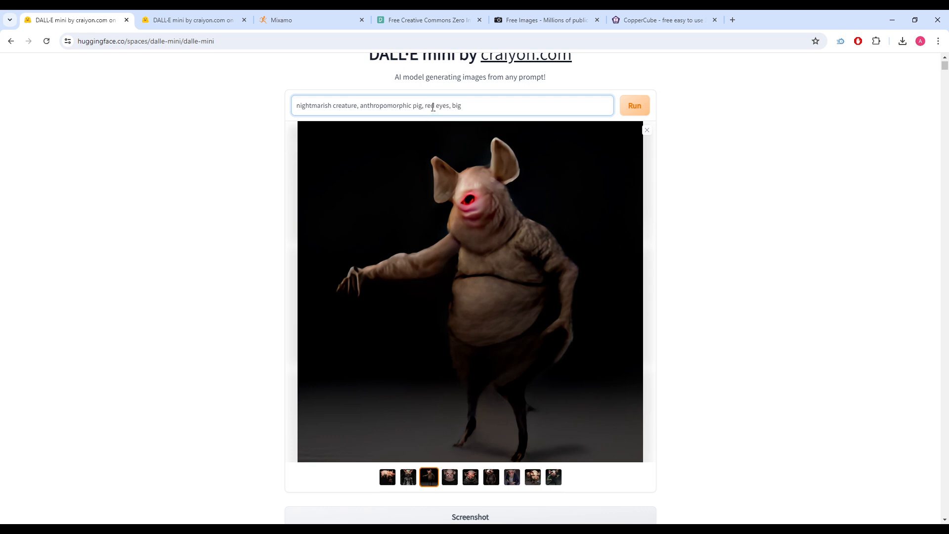
pyautogui.moveTo(446, 106); pyautogui.dragTo(468, 106)
pyautogui.click(468, 105)
# Look through the generated pig creature images and return to the third one, the full-body standing pig with an outstretched arm.
pyautogui.click(388, 477)
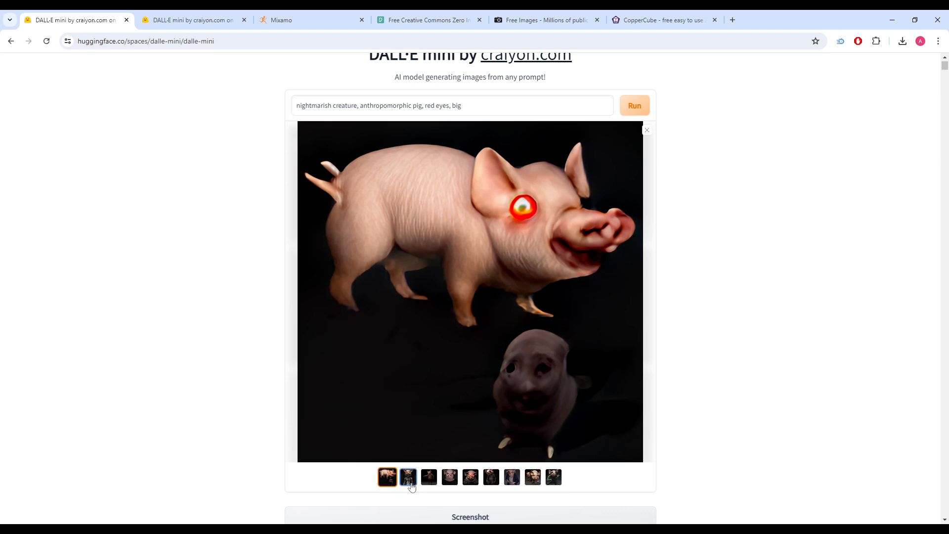
pyautogui.click(412, 480)
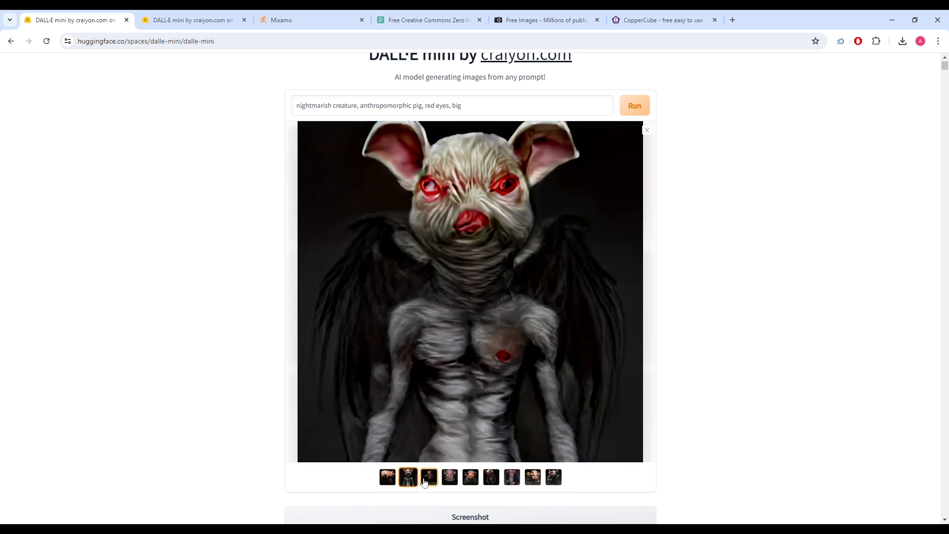
pyautogui.click(427, 480)
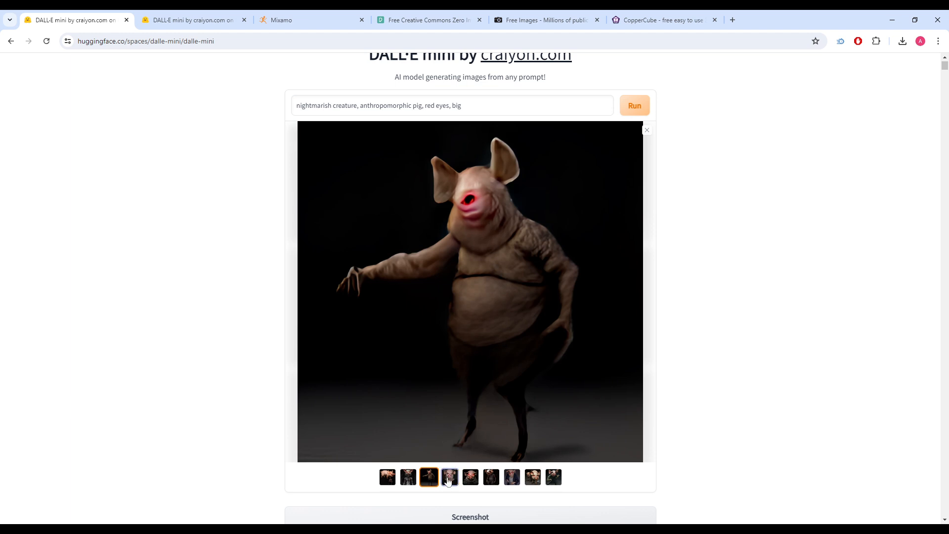
pyautogui.click(444, 477)
pyautogui.click(470, 478)
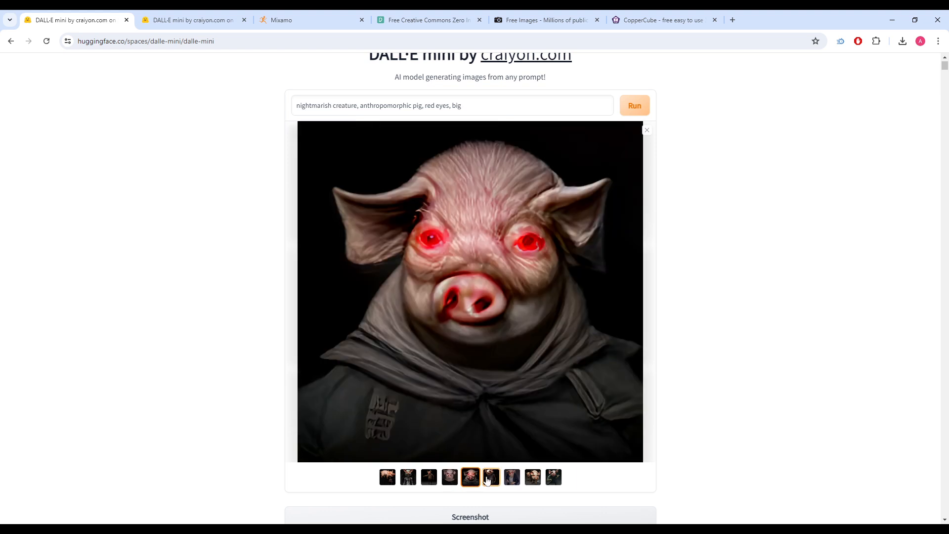
pyautogui.click(487, 479)
pyautogui.click(513, 478)
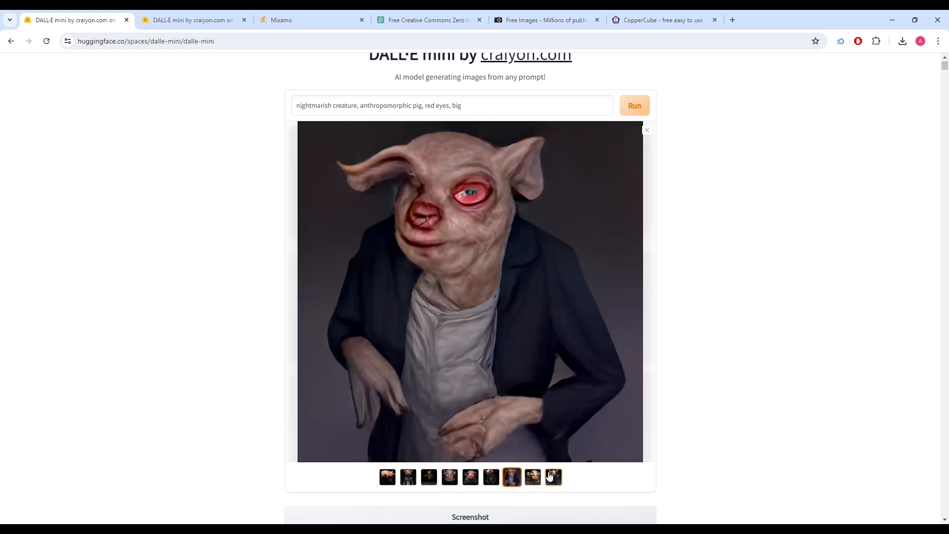
pyautogui.click(550, 476)
pyautogui.click(530, 479)
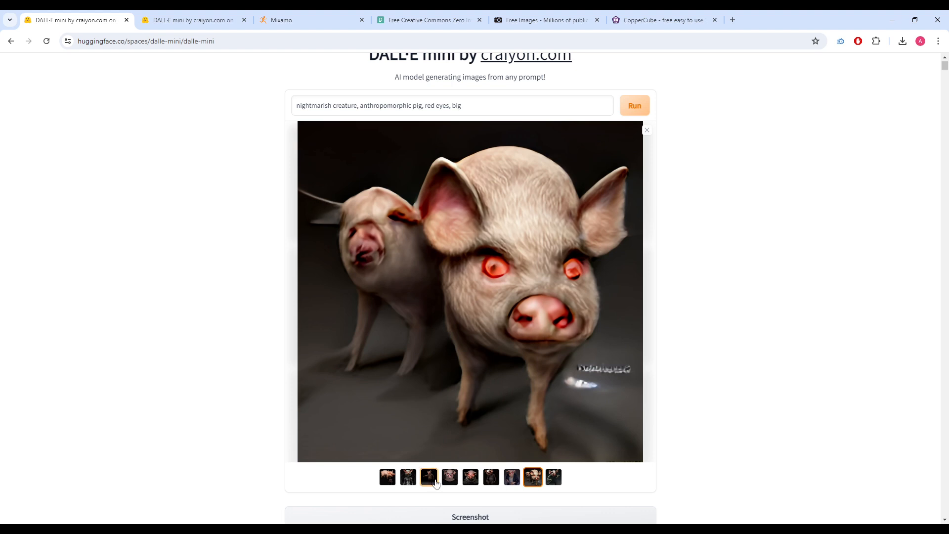
pyautogui.click(435, 481)
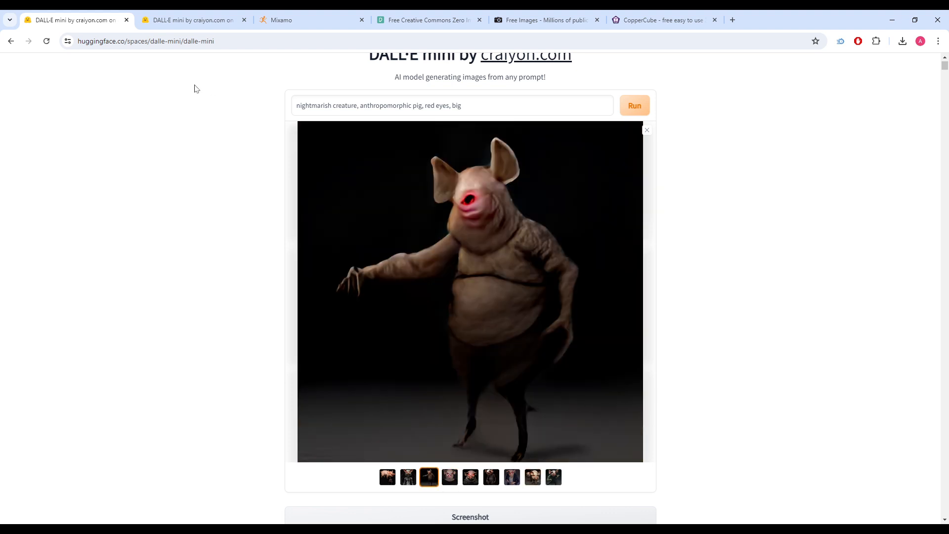
# On the second DALL·E mini page, examine the green sewer creature images and prompt, ending on the third image with two standing creatures.
pyautogui.click(166, 19)
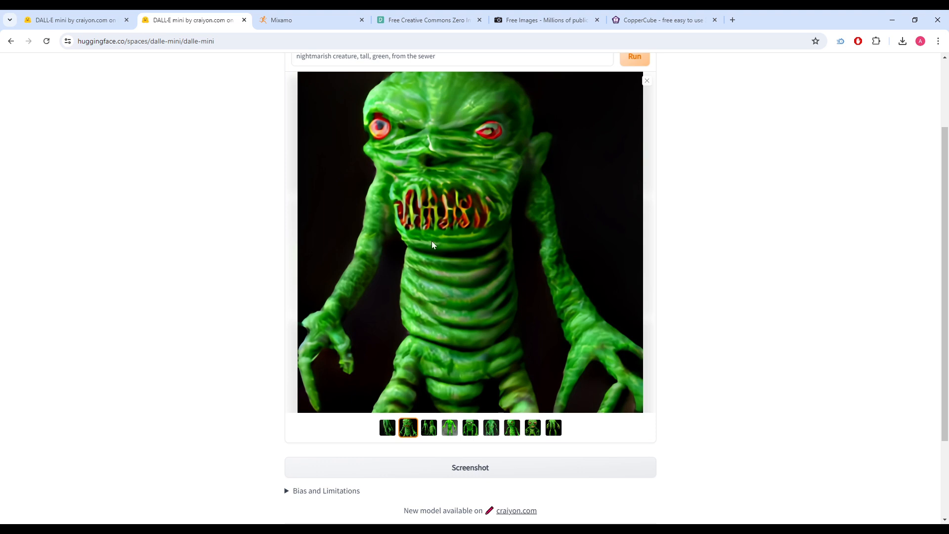
pyautogui.scroll(2, 432, 241)
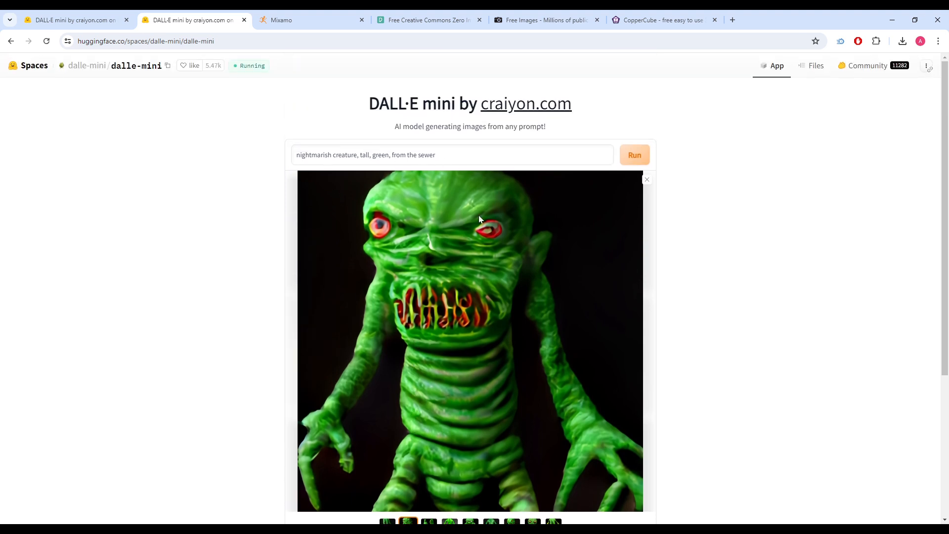
pyautogui.scroll(-1, 479, 219)
pyautogui.click(388, 477)
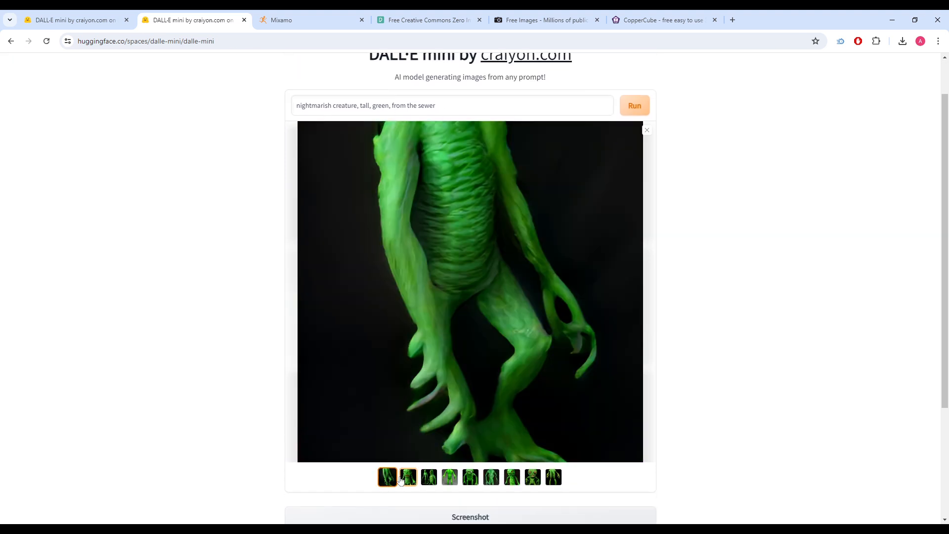
pyautogui.click(407, 478)
pyautogui.click(448, 479)
pyautogui.click(426, 480)
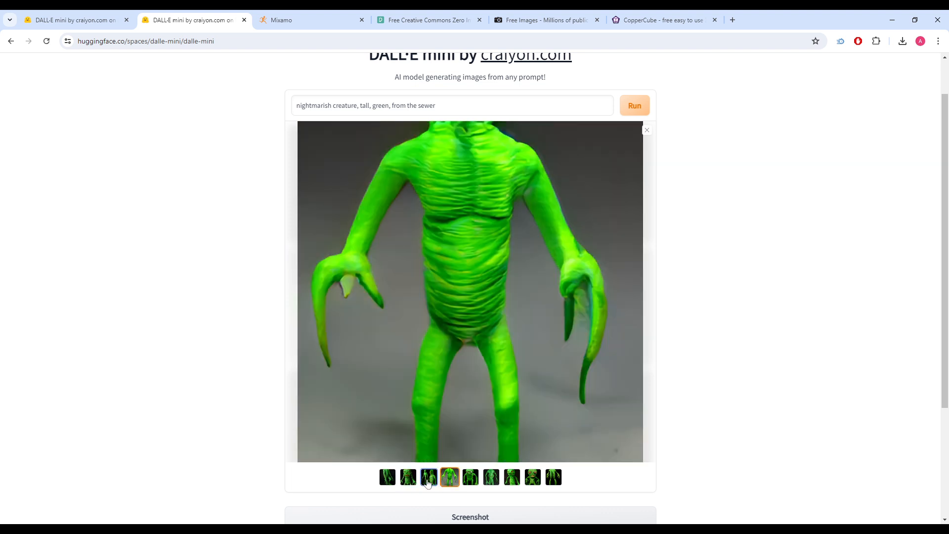
pyautogui.click(470, 480)
pyautogui.click(494, 481)
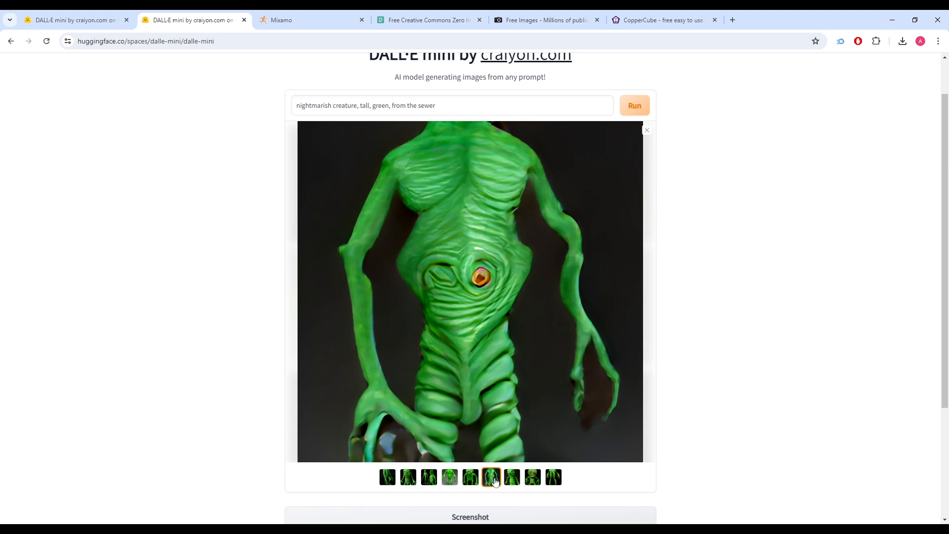
pyautogui.click(512, 479)
pyautogui.click(533, 479)
pyautogui.click(553, 481)
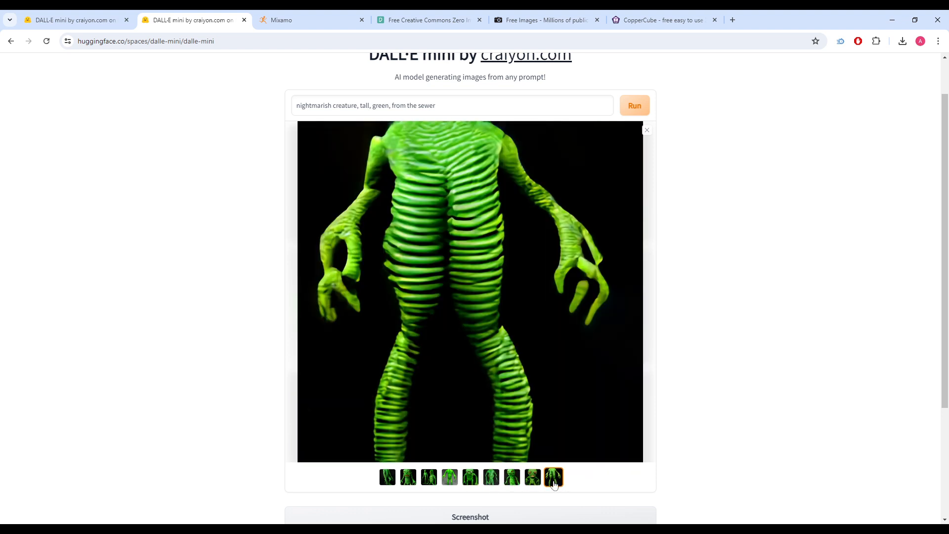
pyautogui.click(533, 479)
pyautogui.click(512, 479)
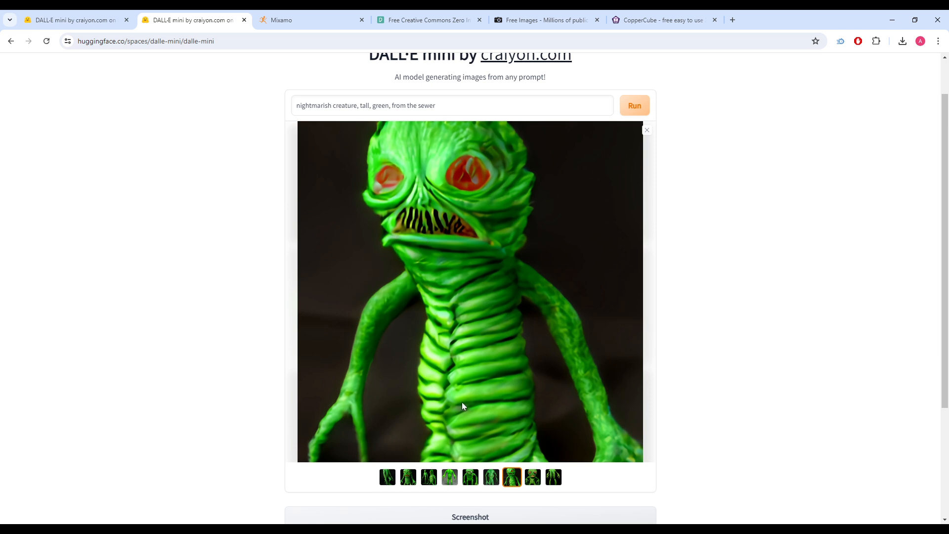
pyautogui.click(433, 481)
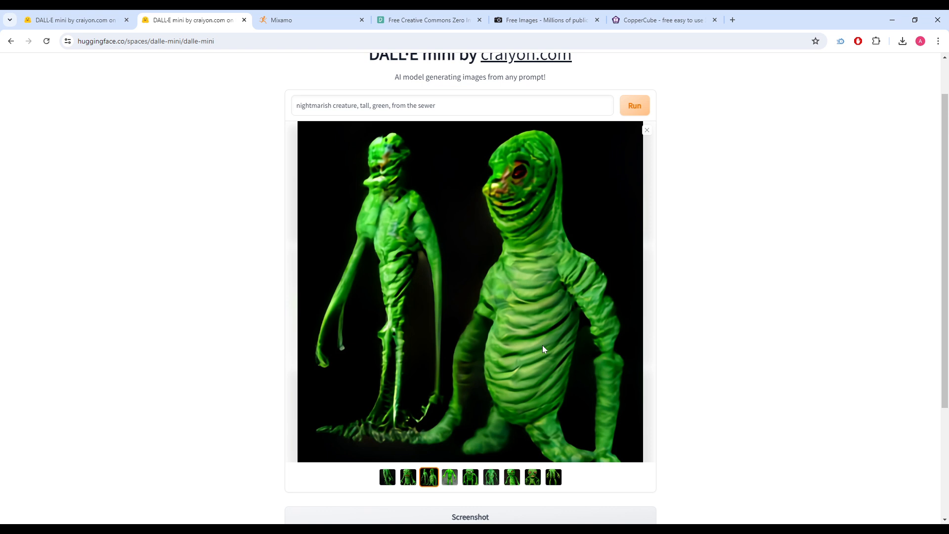
pyautogui.scroll(1, 542, 349)
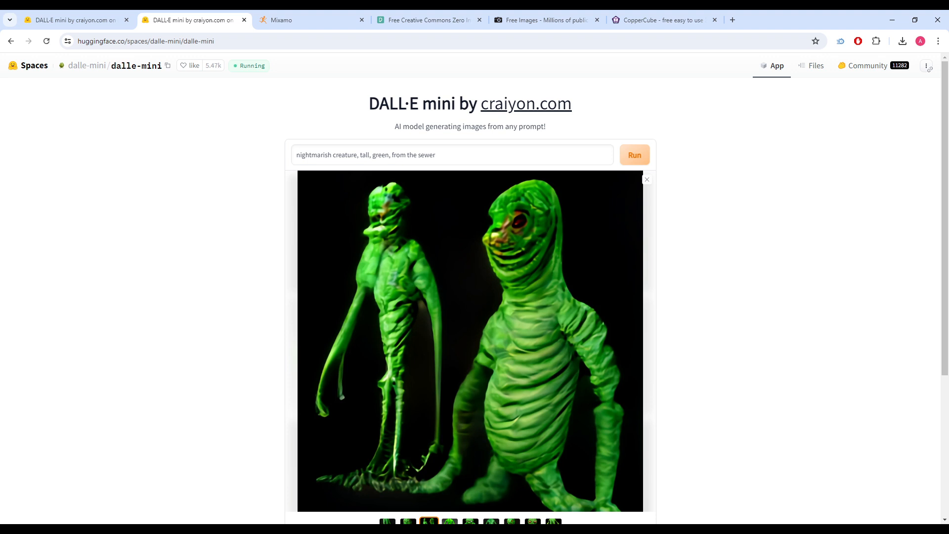
pyautogui.rightClick(832, 527)
pyautogui.click(786, 366)
# Return to the pig creature page and copy the enlarged image of the standing pig.
pyautogui.click(91, 20)
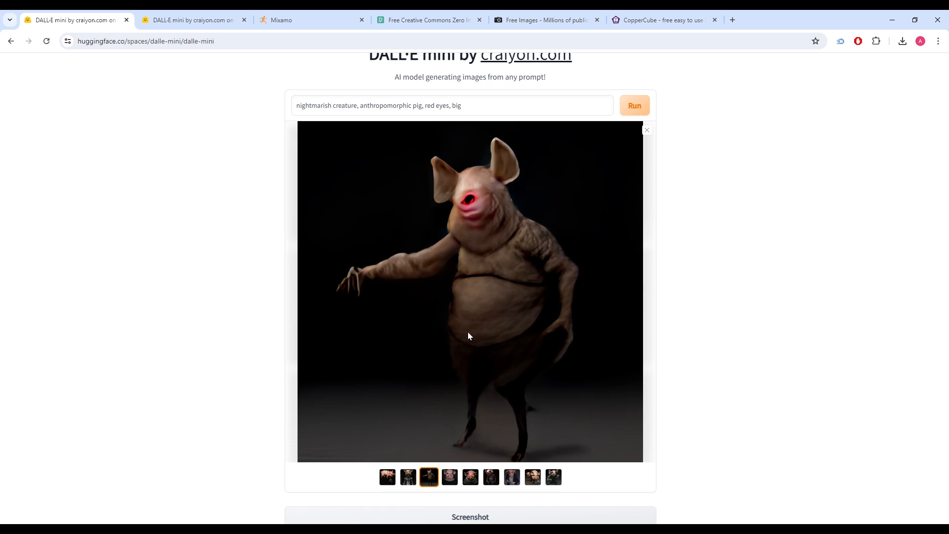
pyautogui.rightClick(497, 281)
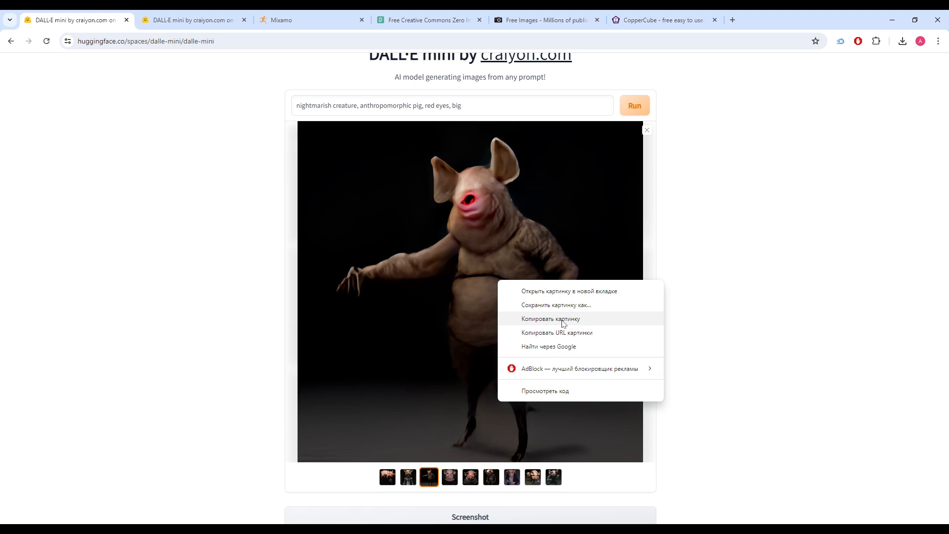
pyautogui.click(595, 322)
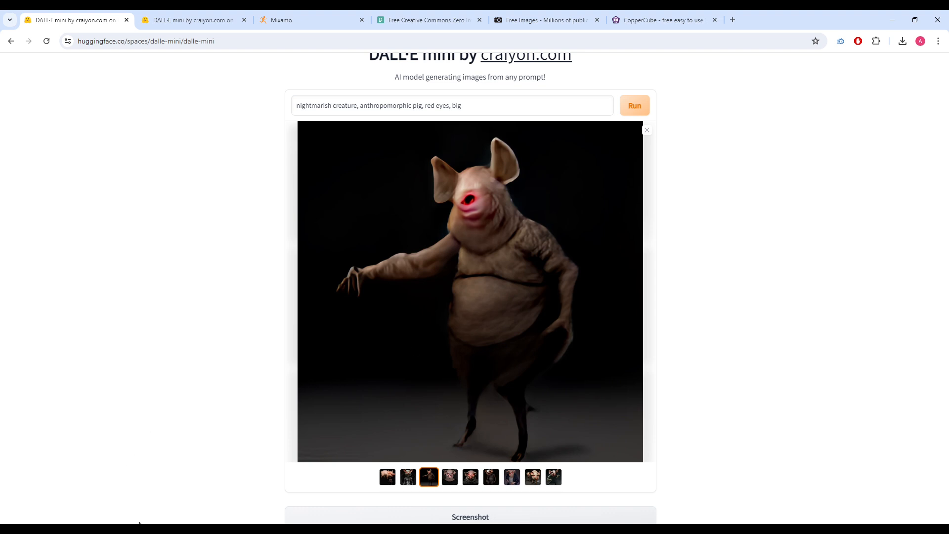
# Switch to paint.net, create a new 1024 × 1024 image, paste the copied pig creature into it and deselect.
pyautogui.click(140, 525)
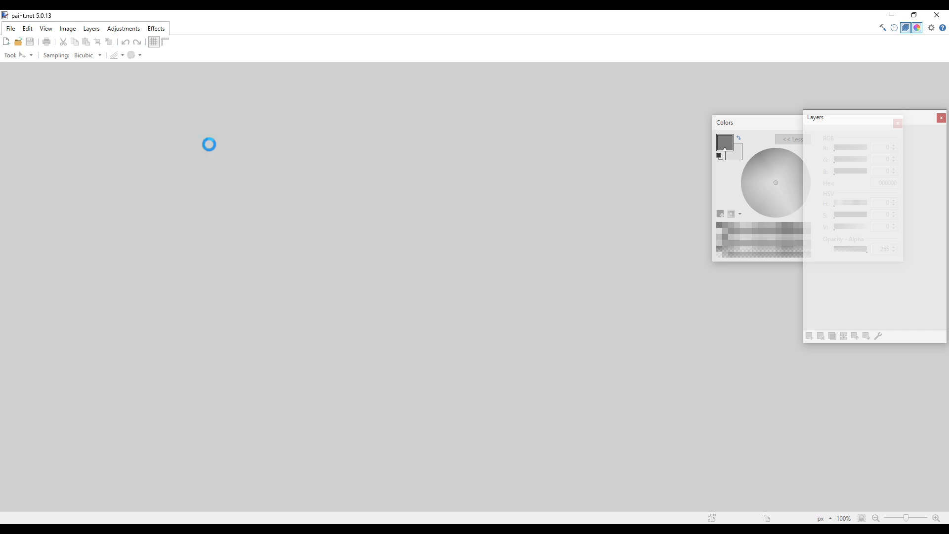
pyautogui.hotkey('ctrl', 'n')
pyautogui.press('Return')
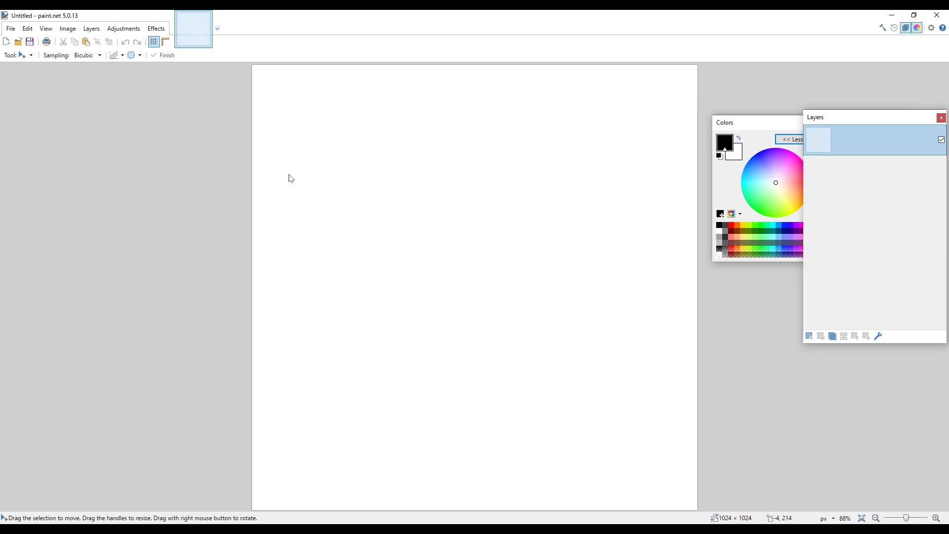
pyautogui.hotkey('ctrl', 'v')
pyautogui.hotkey('ctrl', 'd')
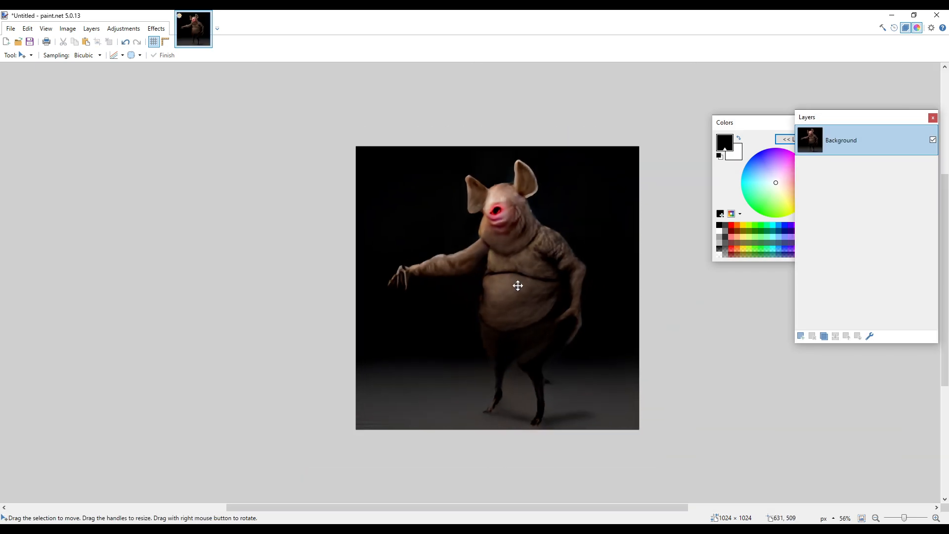
# Shift the whole picture toward the left edge and crop the image to a rectangle of about 904 × 999 pixels around the pig.
pyautogui.hotkey('ctrl', 'a')
pyautogui.moveTo(570, 301); pyautogui.dragTo(544, 299)
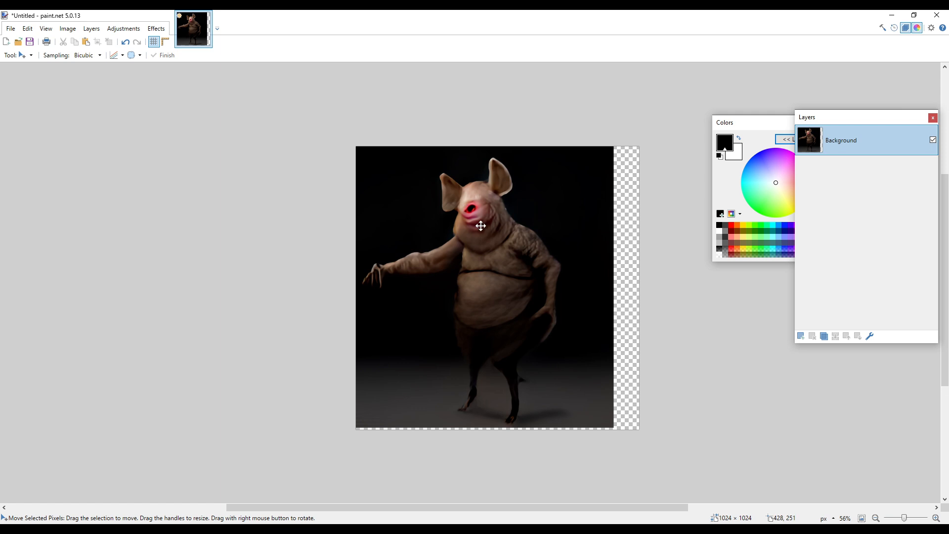
pyautogui.press('s')
pyautogui.moveTo(359, 149); pyautogui.dragTo(608, 425)
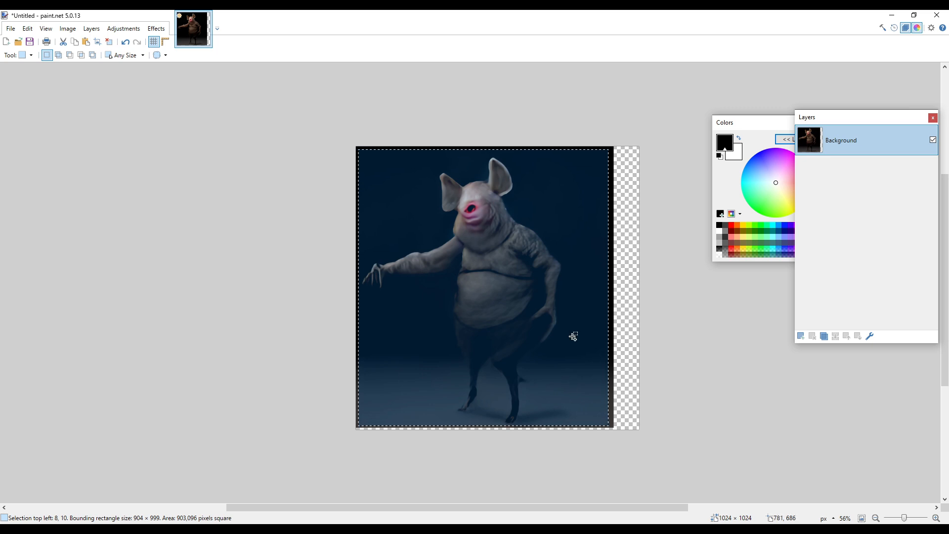
pyautogui.hotkey('ctrl', 'shift', 'x')
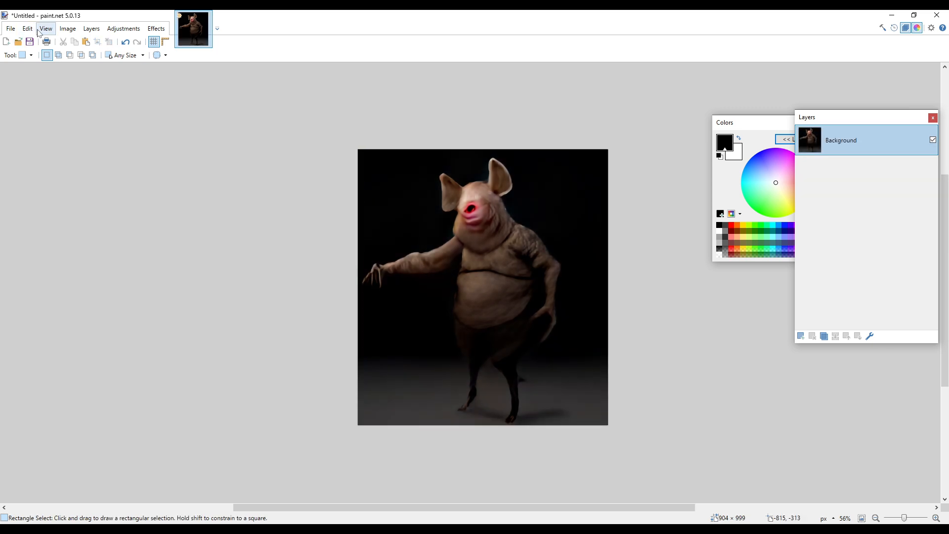
# Enlarge the canvas to 2000 × 1500 pixels with the existing picture anchored at the left.
pyautogui.click(70, 30)
pyautogui.click(89, 66)
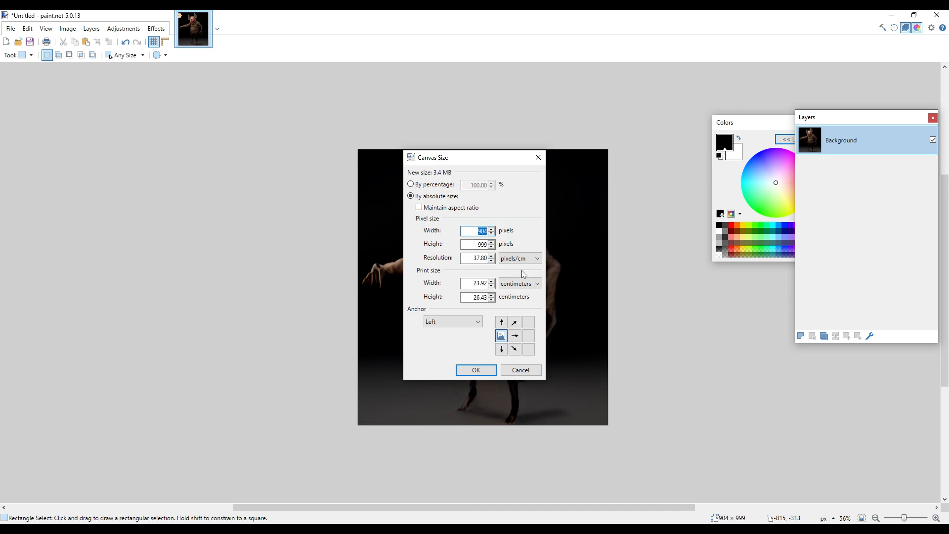
pyautogui.write('2000')
pyautogui.press('Tab')
pyautogui.write('1500')
pyautogui.press('Return')
pyautogui.keyDown('ctrl'); pyautogui.scroll(-3, 611, 326); pyautogui.keyUp('ctrl')
pyautogui.moveTo(667, 346); pyautogui.dragTo(544, 322, button='middle')
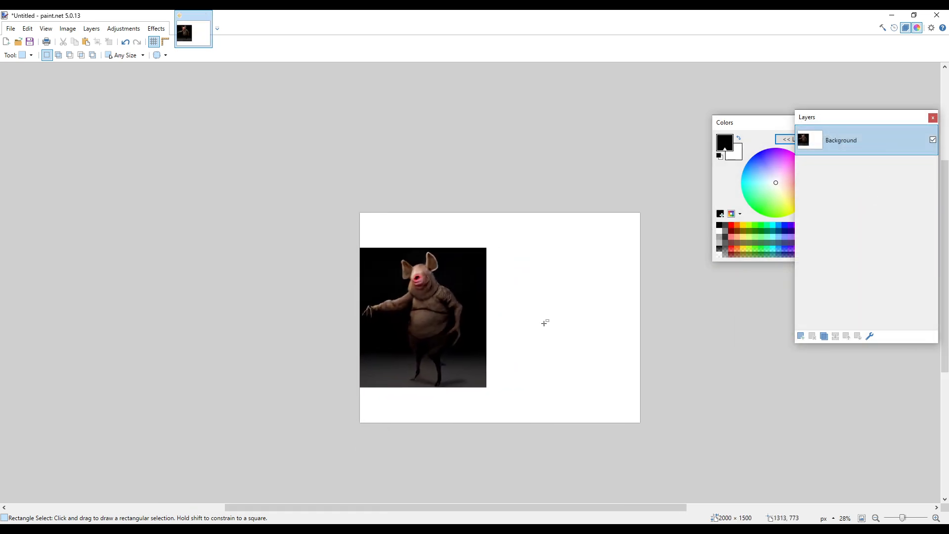
pyautogui.keyDown('ctrl'); pyautogui.scroll(3, 545, 341); pyautogui.keyUp('ctrl')
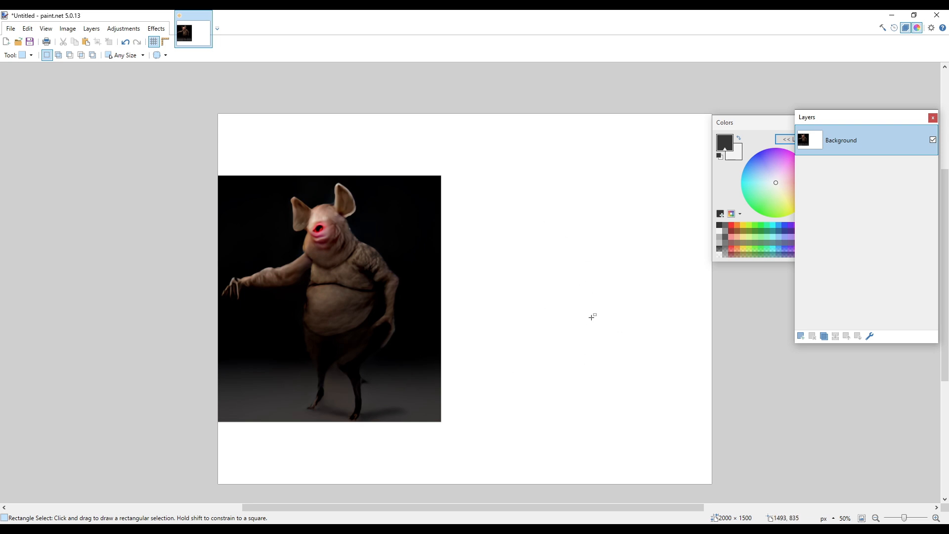
# With the Paintbrush at size 14, paint a round head and a large bulging body outline in the white area beside the pig.
pyautogui.moveTo(589, 310); pyautogui.dragTo(562, 305, button='middle')
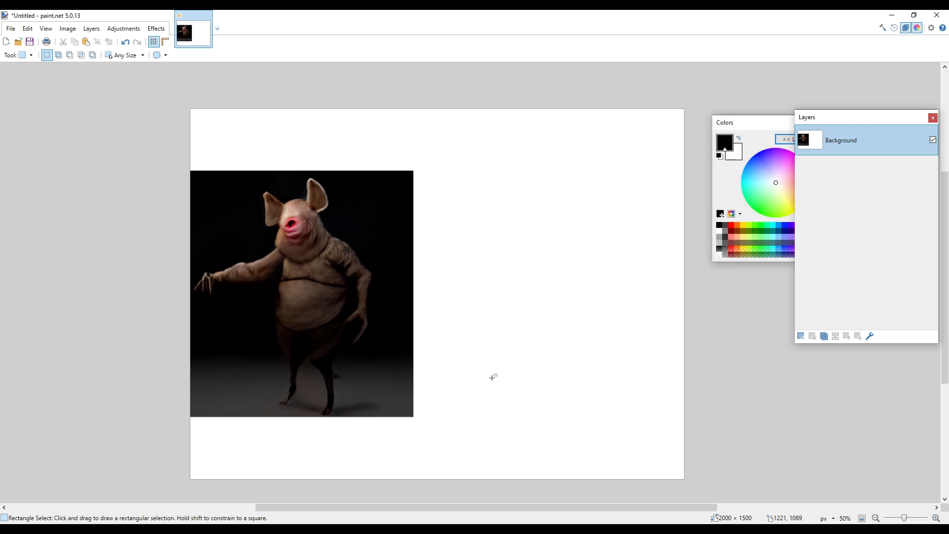
pyautogui.press('m')
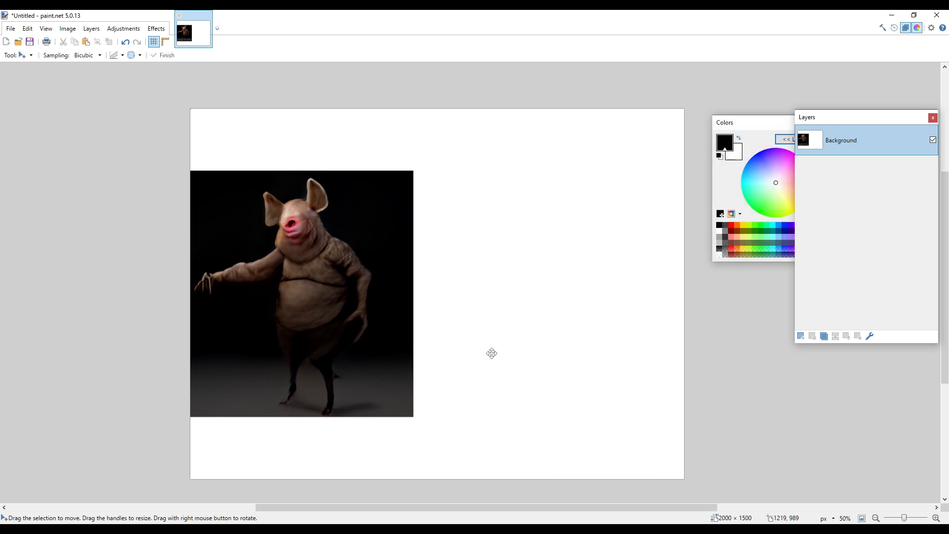
pyautogui.click(748, 126)
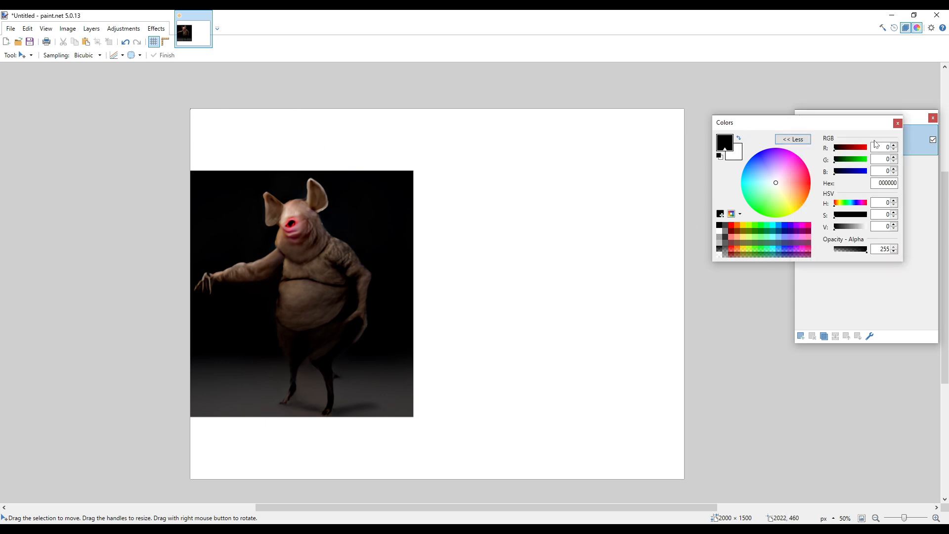
pyautogui.click(868, 116)
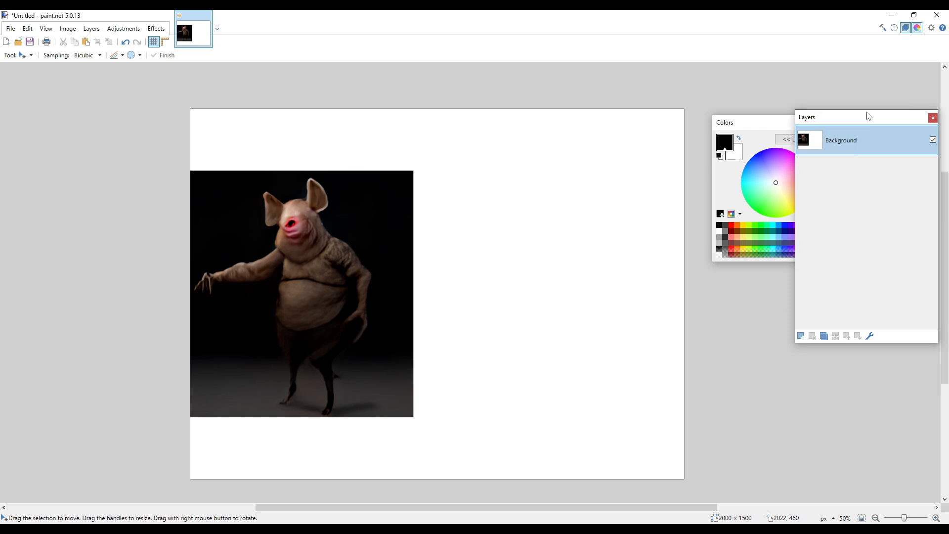
pyautogui.click(883, 28)
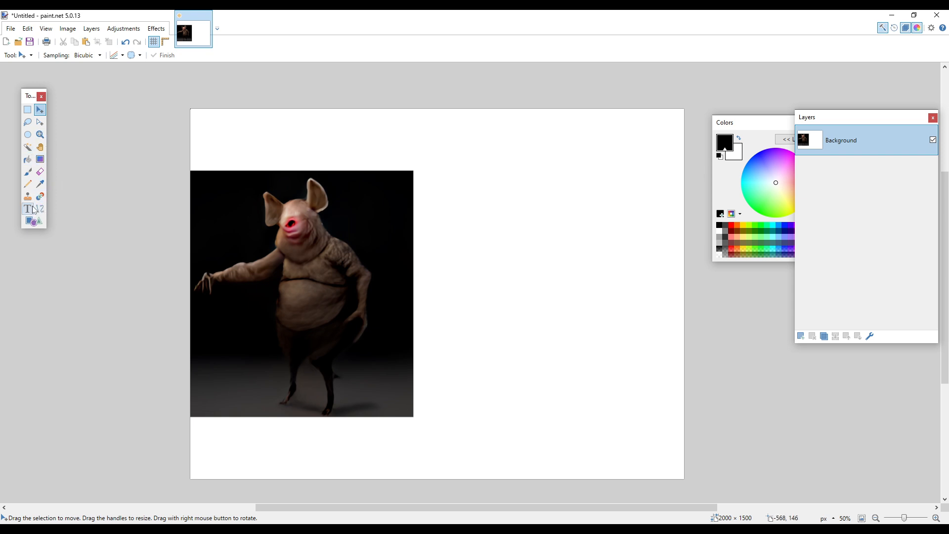
pyautogui.click(28, 172)
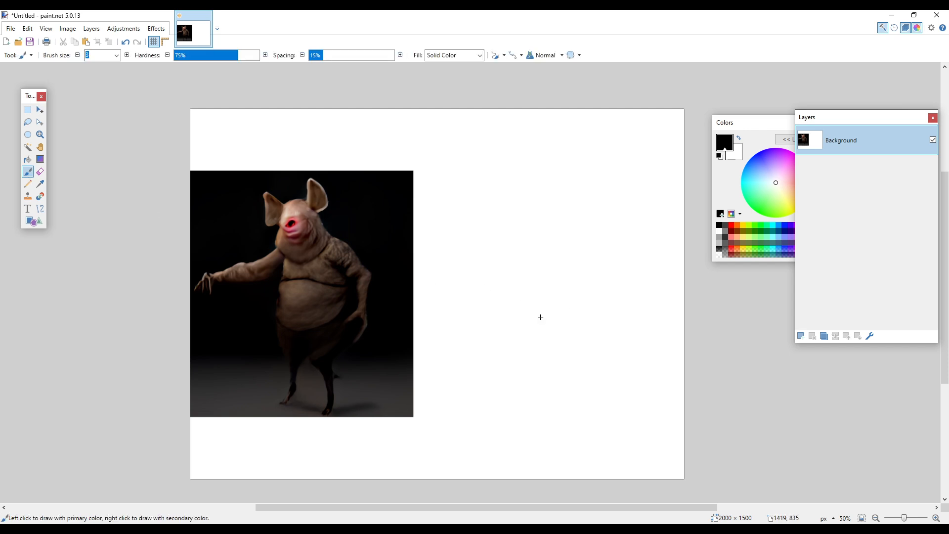
pyautogui.write('14')
pyautogui.moveTo(508, 201)
pyautogui.mouseDown()
pyautogui.moveTo(542, 203)
pyautogui.moveTo(496, 199)
pyautogui.mouseUp()
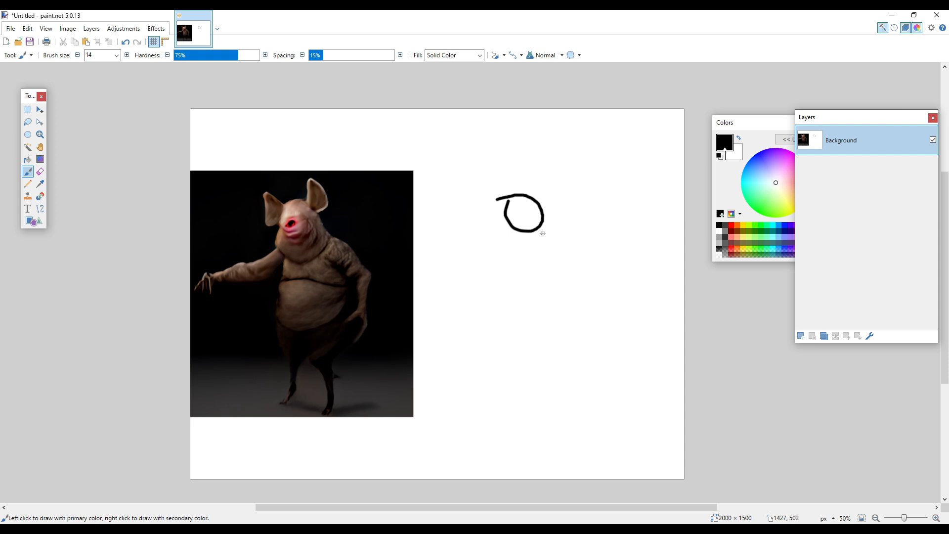
pyautogui.moveTo(521, 229)
pyautogui.mouseDown()
pyautogui.moveTo(518, 247)
pyautogui.moveTo(548, 331)
pyautogui.moveTo(553, 230)
pyautogui.moveTo(546, 228)
pyautogui.mouseUp()
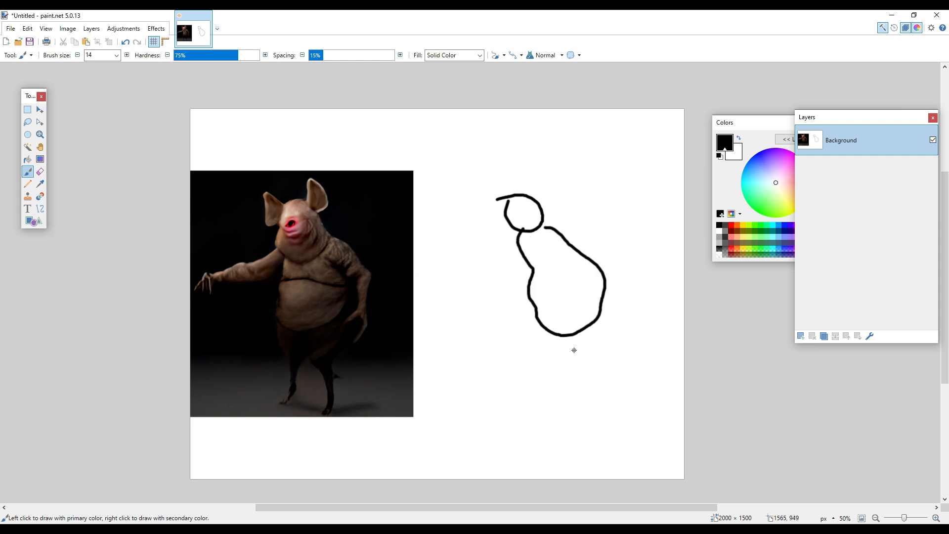
# Add a leg with a foot, an arm shape at the shoulder and a pointed ear to the side-view sketch.
pyautogui.moveTo(552, 335)
pyautogui.mouseDown()
pyautogui.moveTo(571, 349)
pyautogui.moveTo(571, 375)
pyautogui.mouseUp()
pyautogui.moveTo(571, 349)
pyautogui.mouseDown()
pyautogui.moveTo(571, 397)
pyautogui.moveTo(556, 400)
pyautogui.mouseUp()
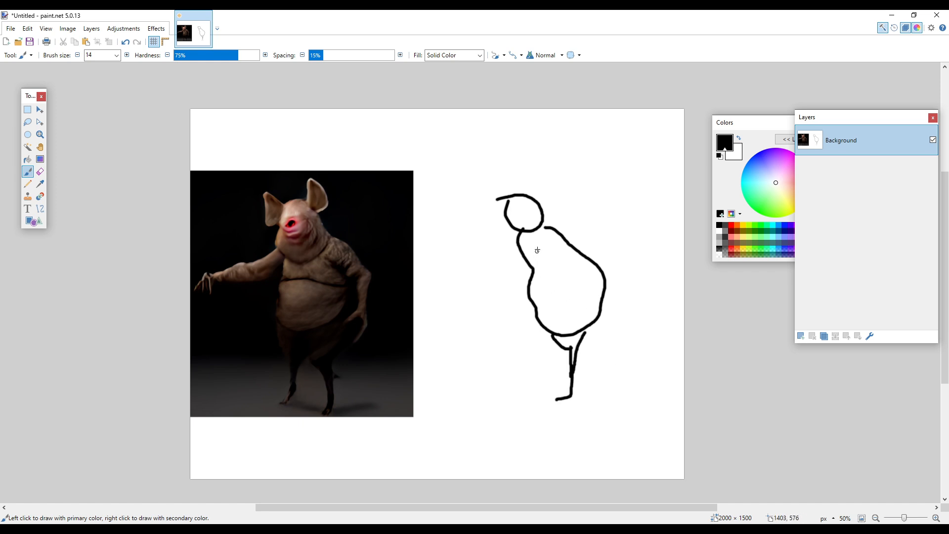
pyautogui.moveTo(544, 249)
pyautogui.mouseDown()
pyautogui.moveTo(563, 257)
pyautogui.moveTo(569, 247)
pyautogui.mouseUp()
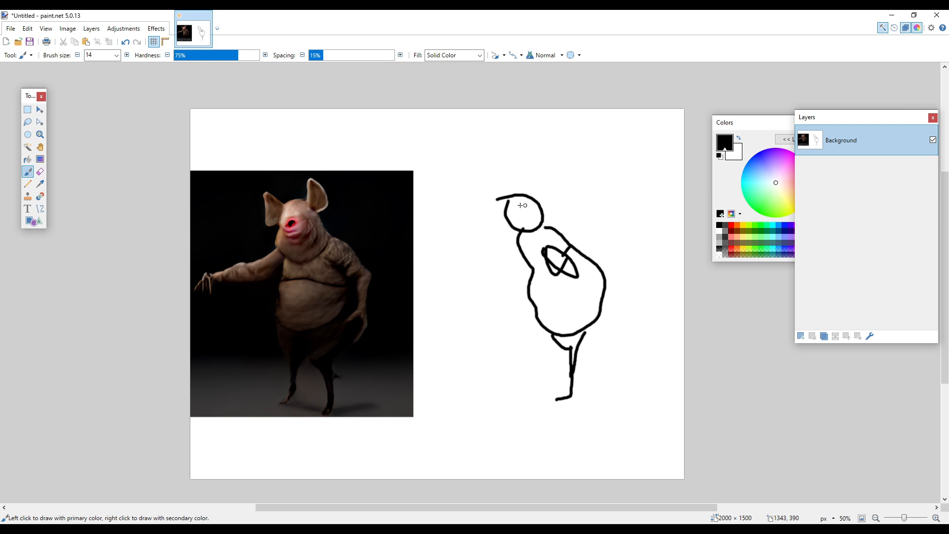
pyautogui.moveTo(522, 205)
pyautogui.mouseDown()
pyautogui.moveTo(538, 174)
pyautogui.moveTo(523, 204)
pyautogui.mouseUp()
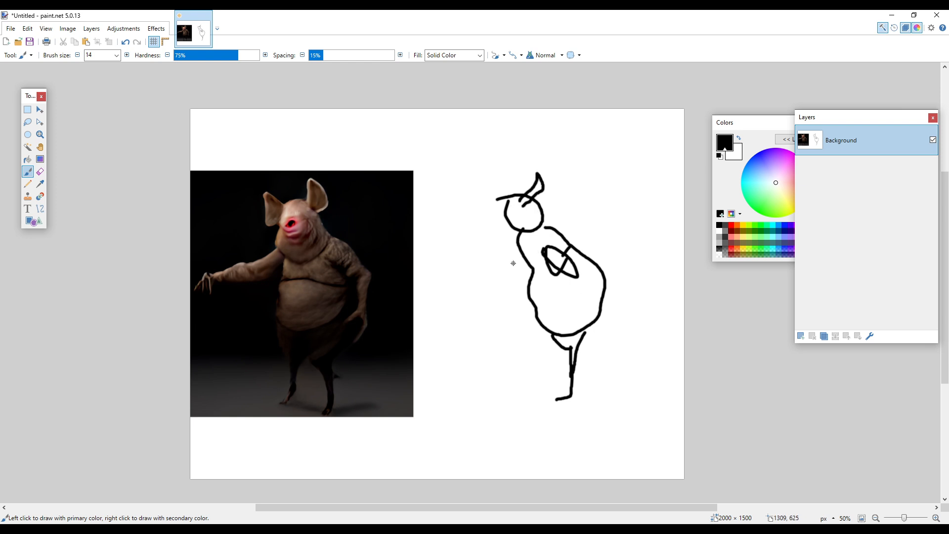
# Redraw the leg with a bent knee, erase part of the straight leg line and paint a drooping snout below the head.
pyautogui.moveTo(570, 347)
pyautogui.mouseDown()
pyautogui.moveTo(548, 401)
pyautogui.moveTo(582, 399)
pyautogui.mouseUp()
pyautogui.press('e')
pyautogui.moveTo(583, 360); pyautogui.dragTo(573, 374)
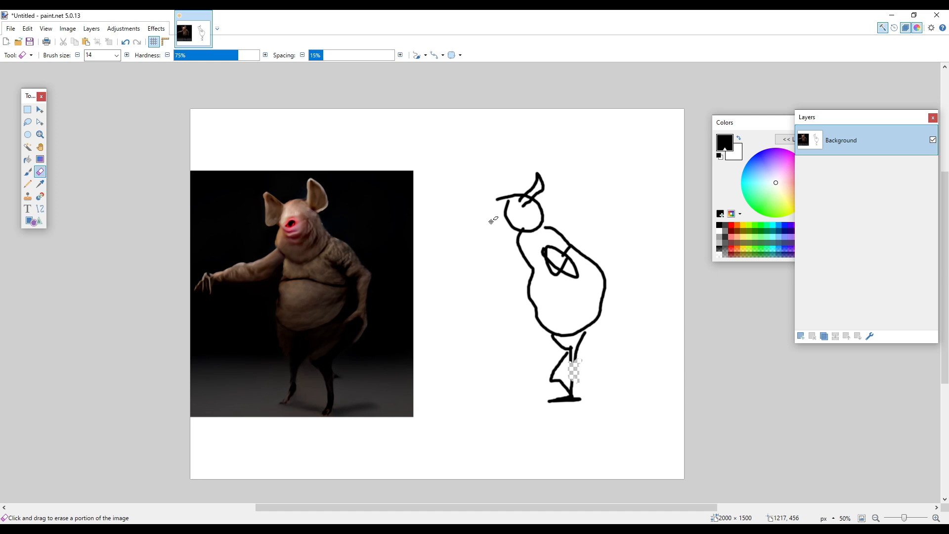
pyautogui.press('b')
pyautogui.moveTo(510, 216)
pyautogui.mouseDown()
pyautogui.moveTo(508, 230)
pyautogui.moveTo(540, 232)
pyautogui.mouseUp()
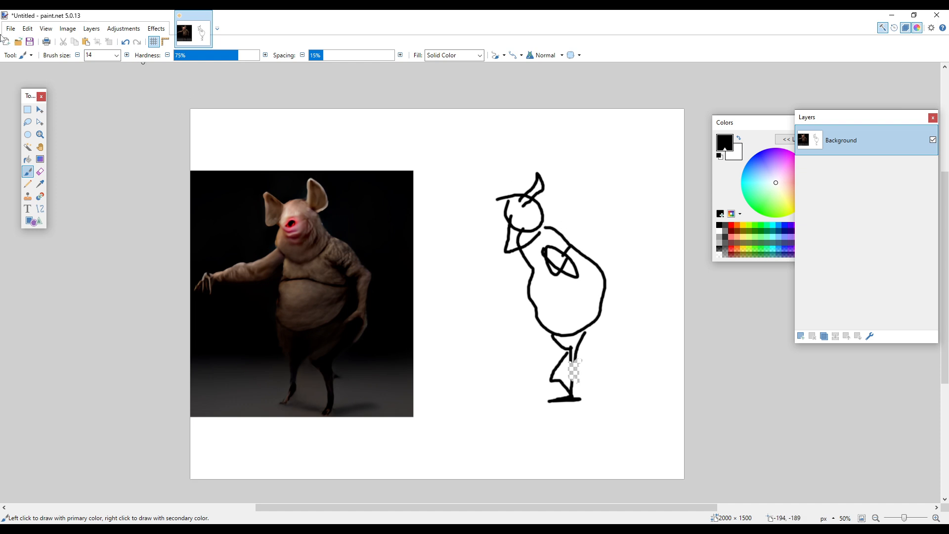
# Save the image as pig.png in the model folder, replacing the existing file and keeping the default PNG settings.
pyautogui.hotkey('ctrl', 's')
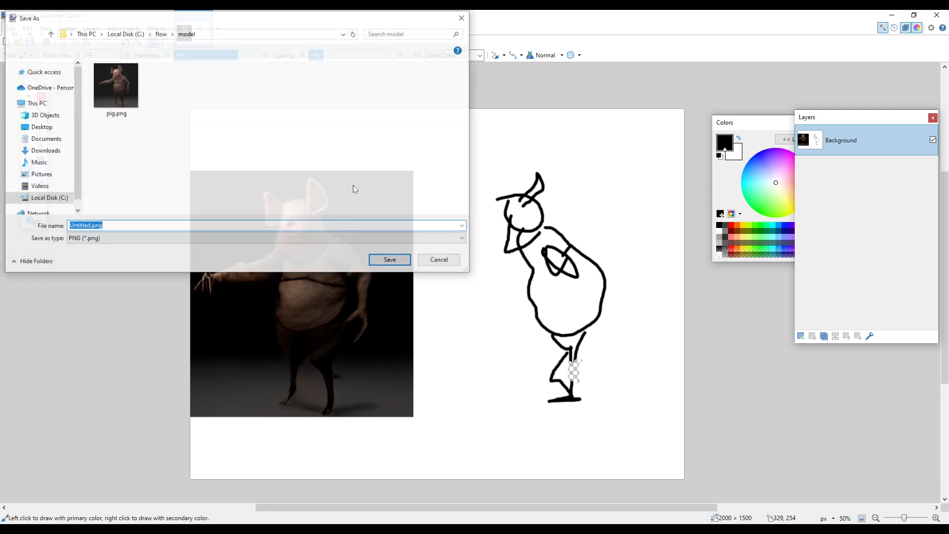
pyautogui.click(124, 91)
pyautogui.click(391, 261)
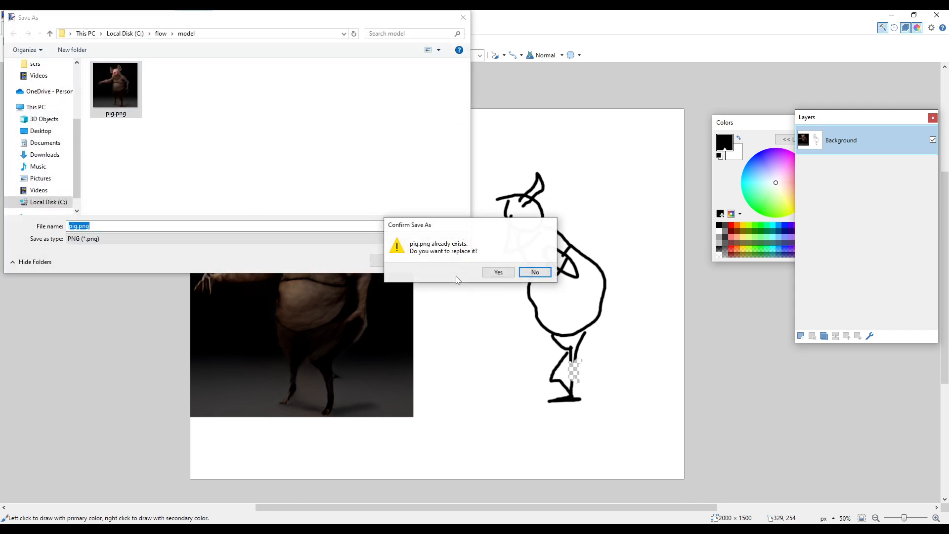
pyautogui.click(493, 274)
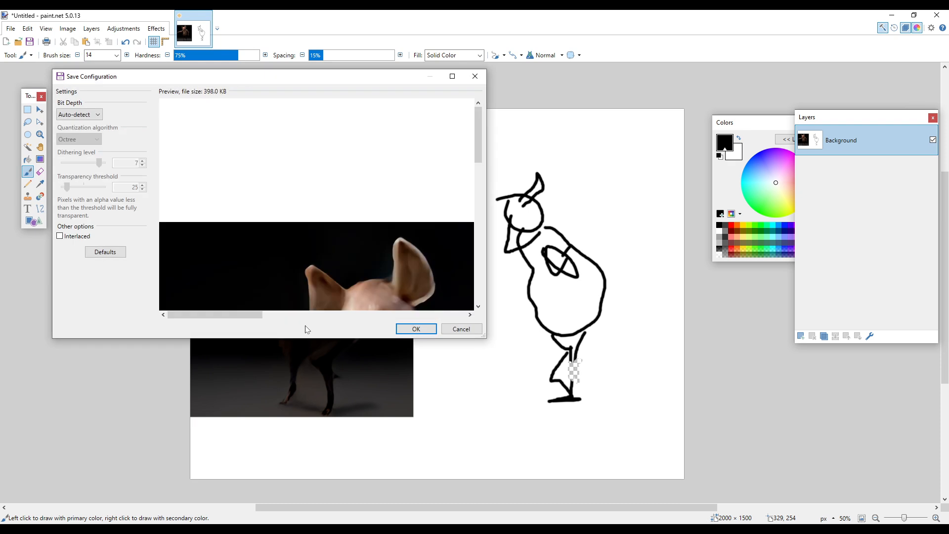
pyautogui.click(416, 329)
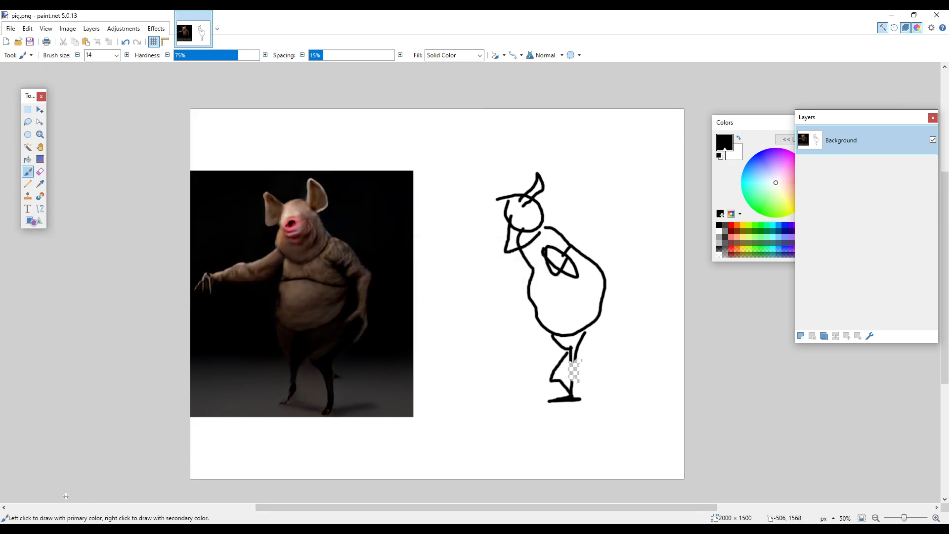
# Launch Dust3D from the flow folder and load the saved pig picture as the reference sheet, using its whole area.
pyautogui.hotkey('alt', 'Tab')
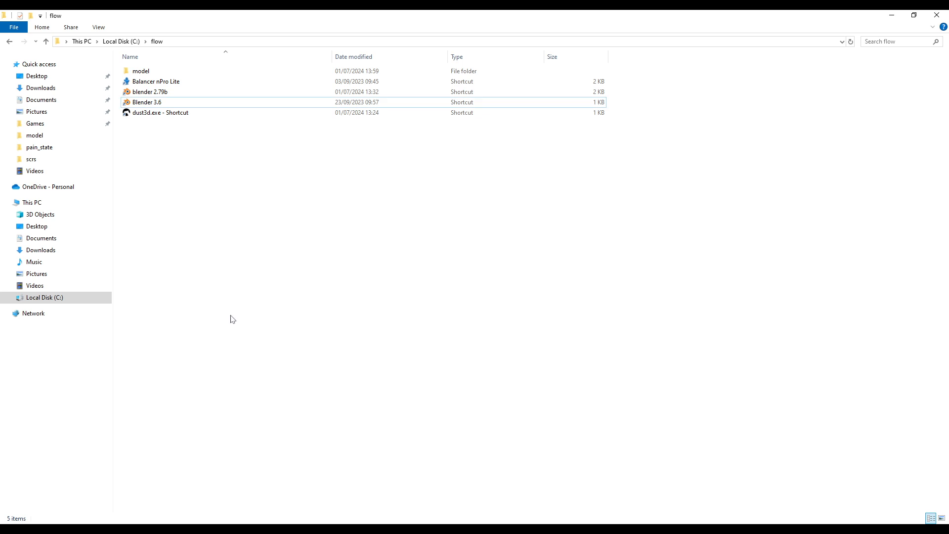
pyautogui.doubleClick(148, 114)
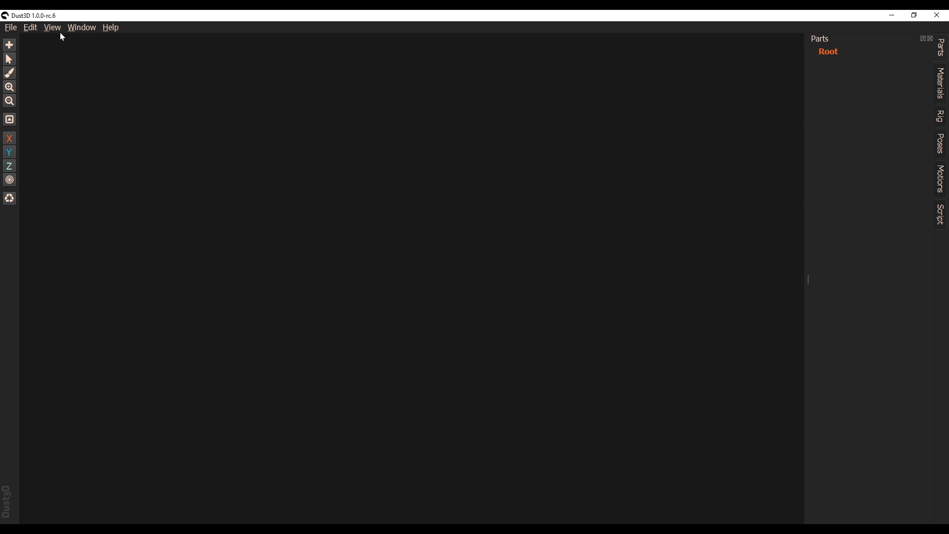
pyautogui.click(10, 27)
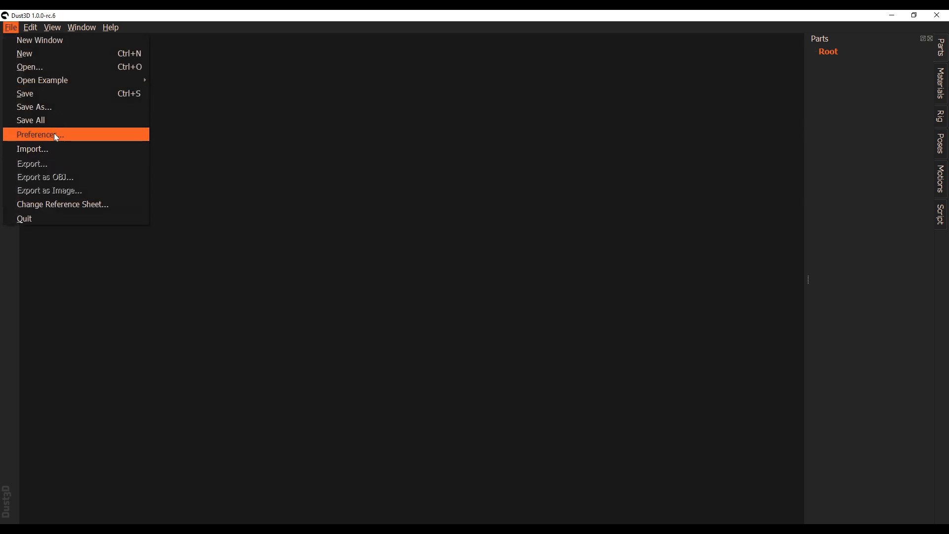
pyautogui.click(70, 208)
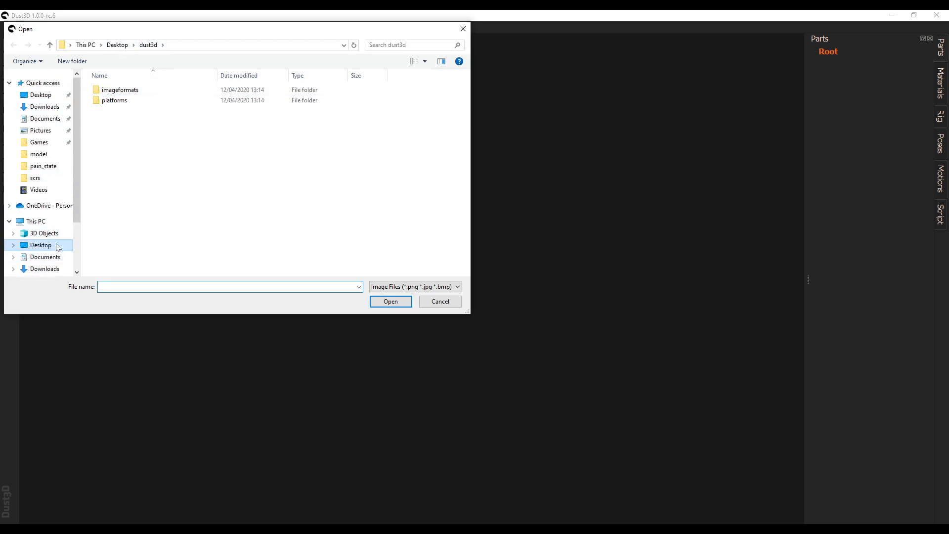
pyautogui.moveTo(190, 33); pyautogui.dragTo(948, 138)
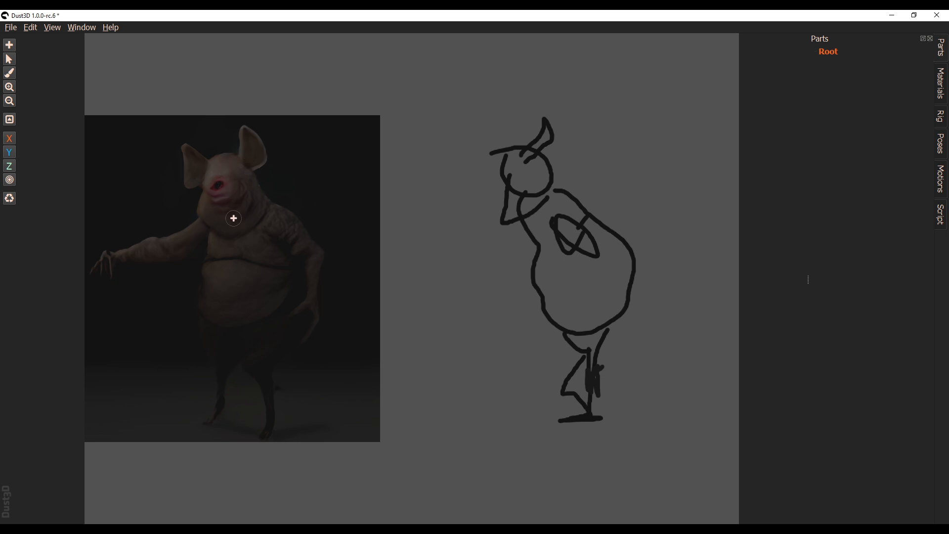
# Place a small node on the pig's face with a larger one below it, and move both onto the side-view sketch's head.
pyautogui.click(227, 186)
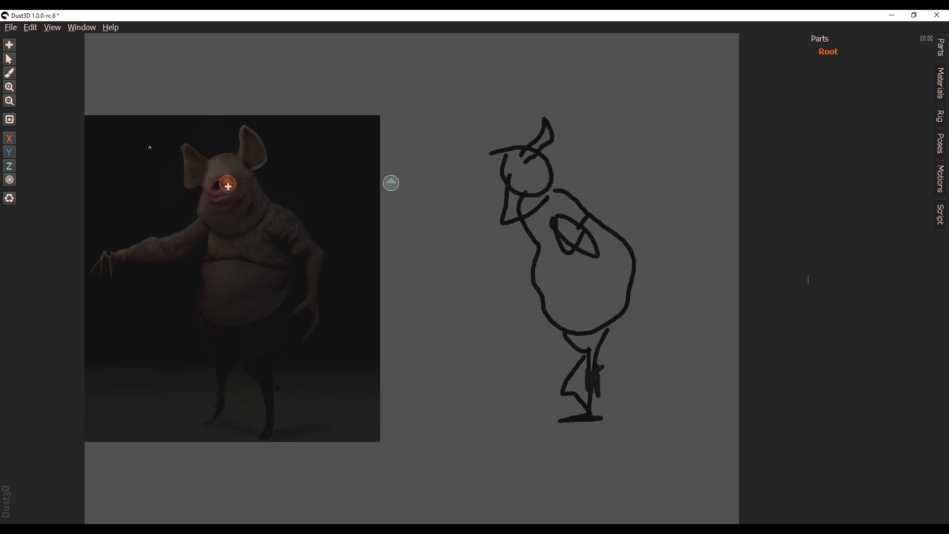
pyautogui.click(227, 214)
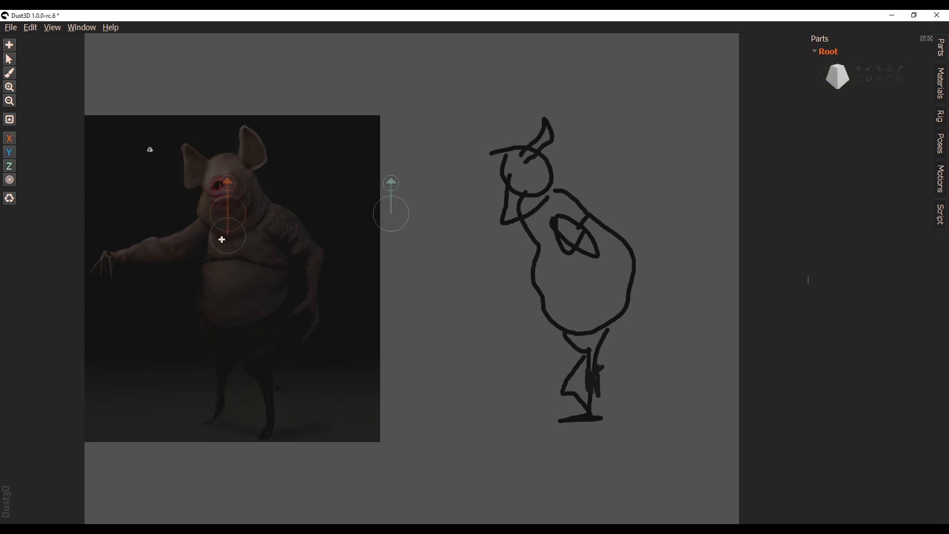
pyautogui.scroll(1, 232, 237)
pyautogui.press('s')
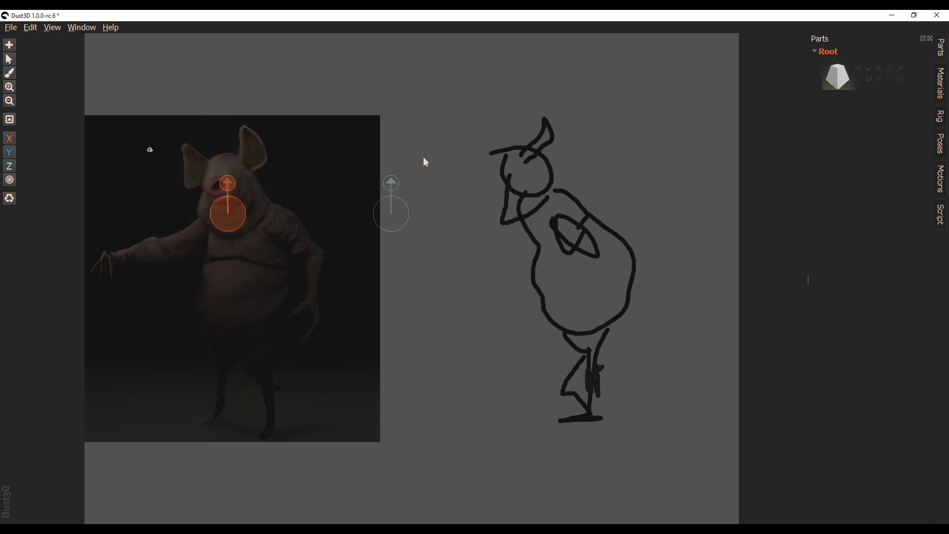
pyautogui.moveTo(391, 213); pyautogui.dragTo(538, 206)
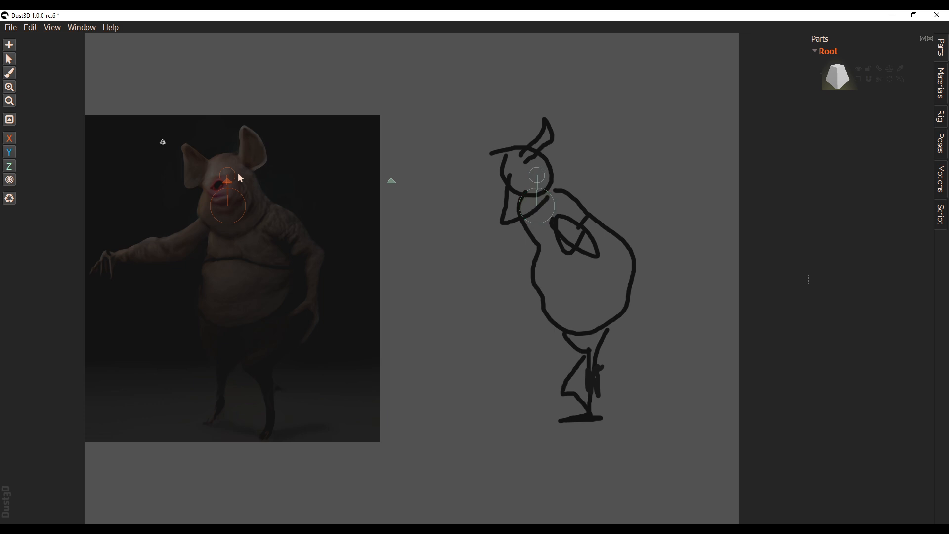
# Reposition the two nodes in the front view so one sits at the snout and the larger one at the upper chest.
pyautogui.moveTo(238, 216); pyautogui.dragTo(242, 229)
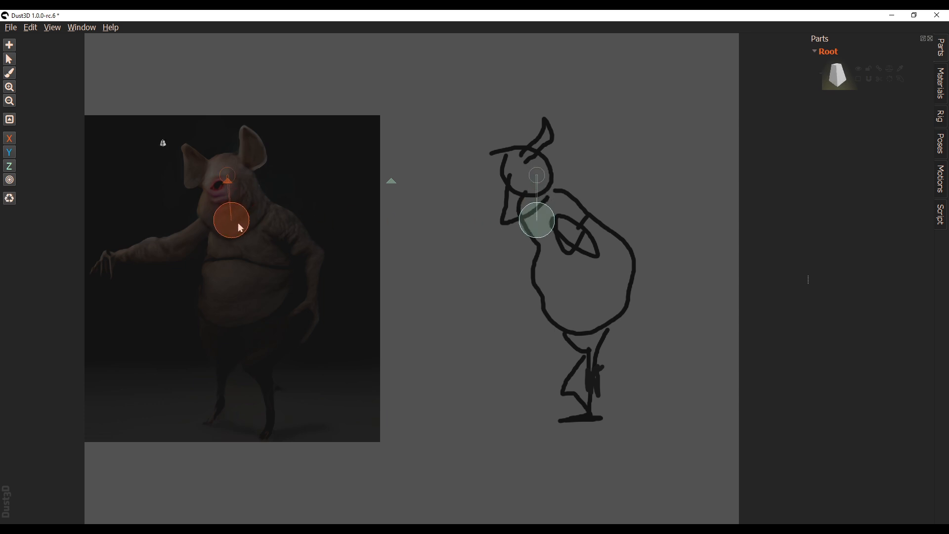
pyautogui.moveTo(230, 174); pyautogui.dragTo(234, 173)
pyautogui.moveTo(248, 219); pyautogui.dragTo(231, 222)
pyautogui.moveTo(235, 170); pyautogui.dragTo(223, 176)
pyautogui.click(233, 178)
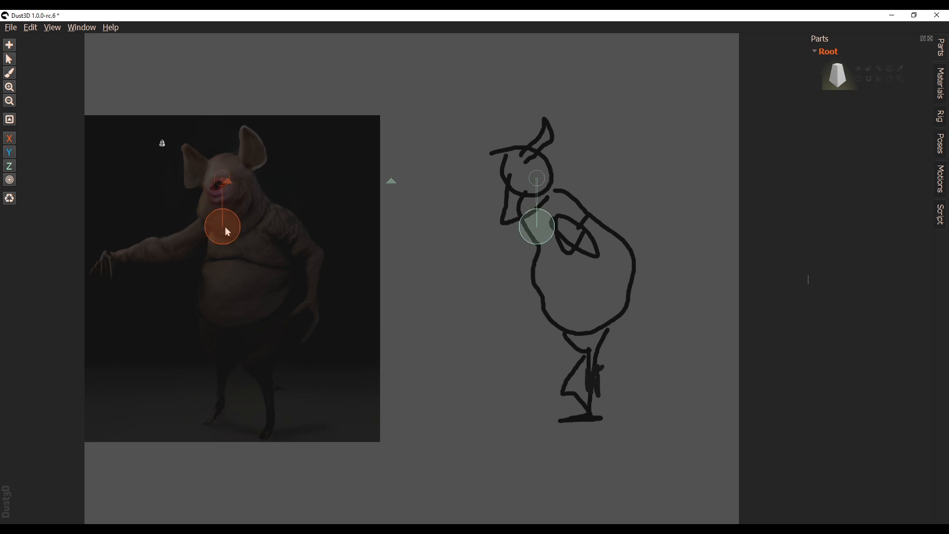
pyautogui.moveTo(225, 229); pyautogui.dragTo(227, 226)
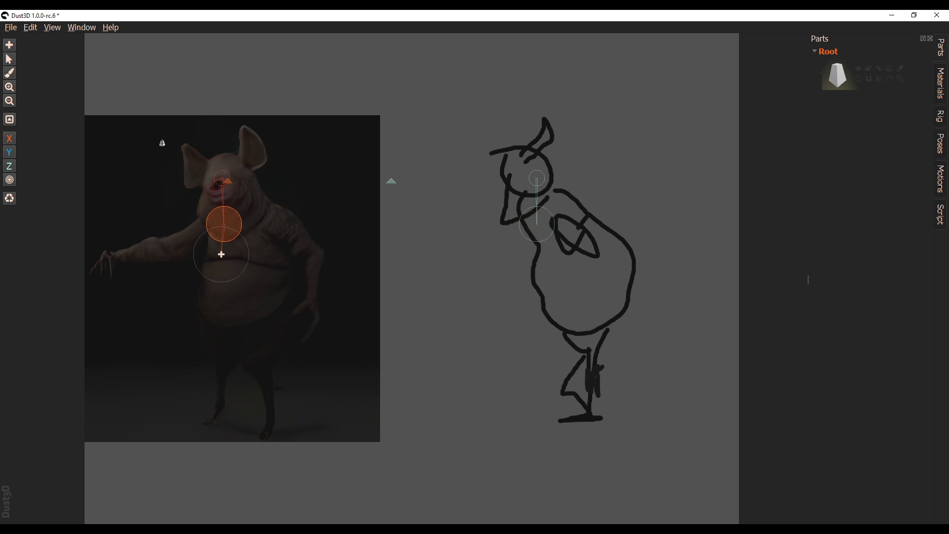
# Extend the chain down the front-view torso with nodes that widen to the belly and shrink at the crotch.
pyautogui.click(226, 241)
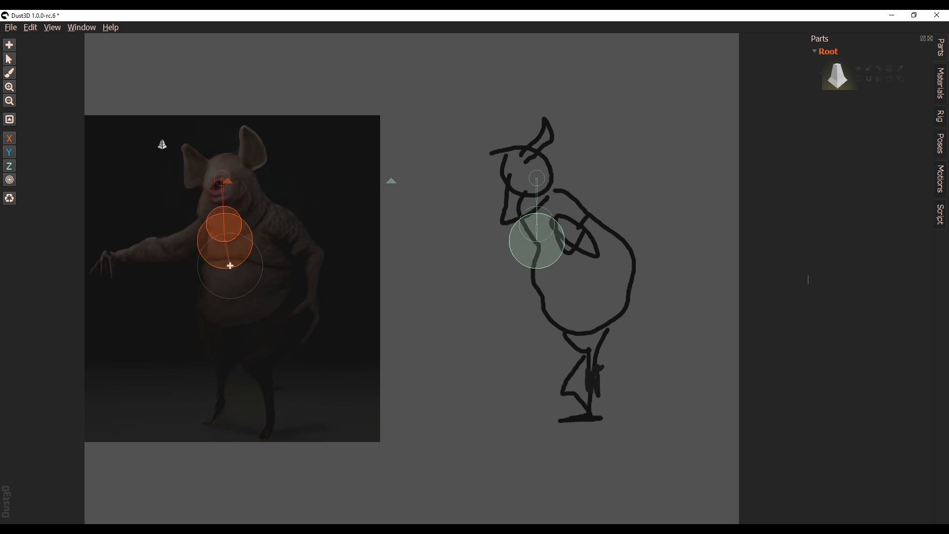
pyautogui.click(232, 265)
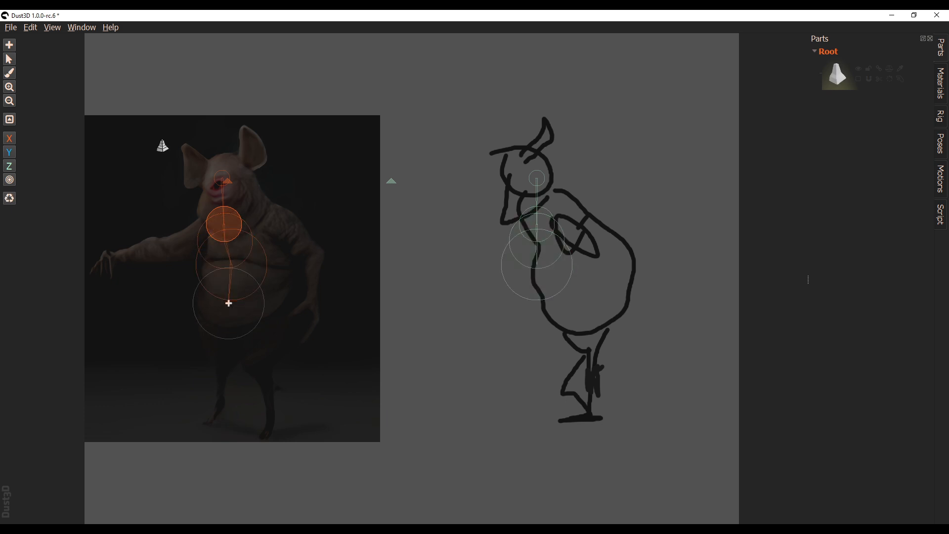
pyautogui.click(236, 292)
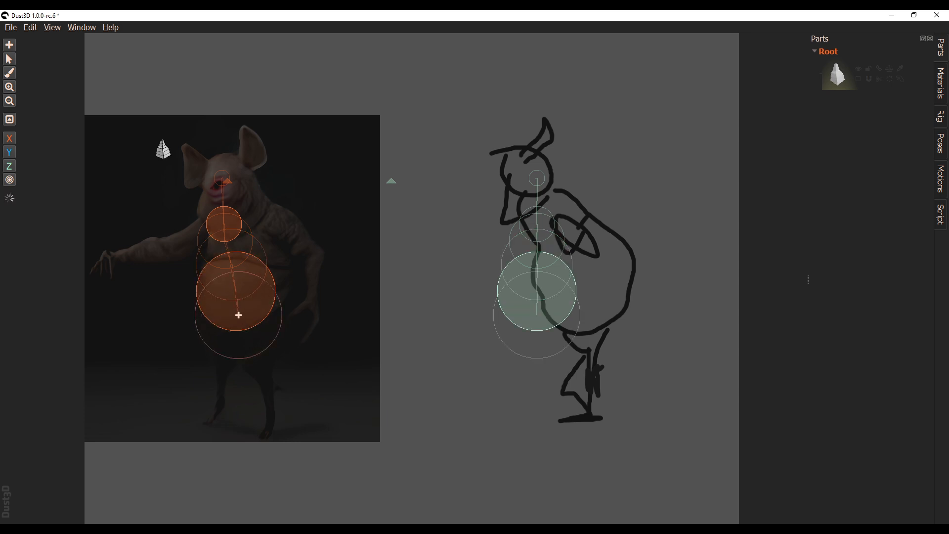
pyautogui.click(238, 315)
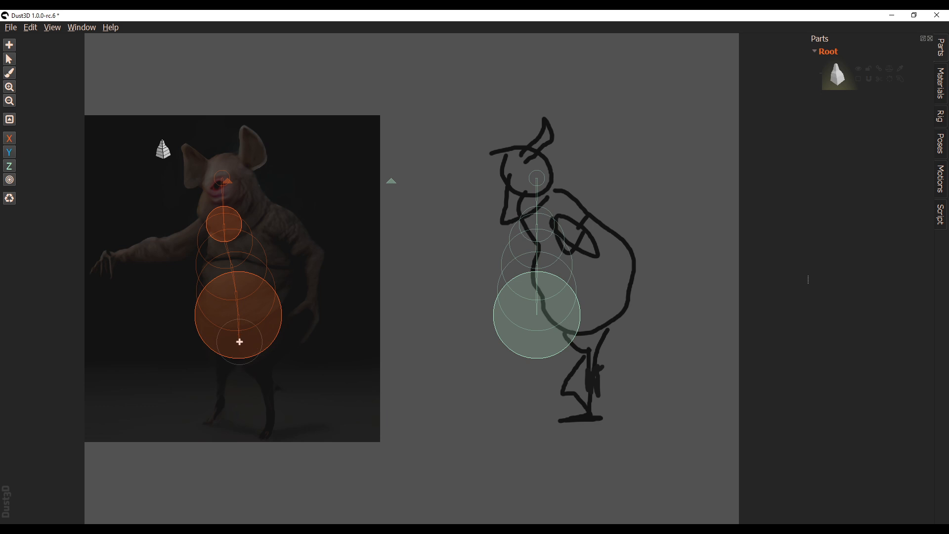
pyautogui.click(240, 342)
pyautogui.click(242, 353)
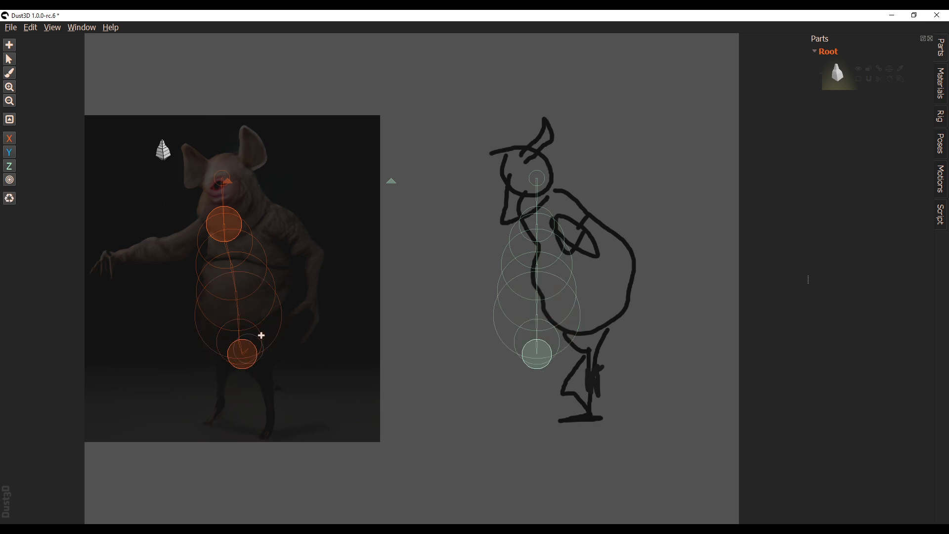
pyautogui.rightClick(413, 309)
# Shift the torso nodes in the side view to follow the sketched neck and belly, and delete the extra crotch node.
pyautogui.moveTo(537, 179)
pyautogui.mouseDown()
pyautogui.moveTo(526, 189)
pyautogui.moveTo(553, 192)
pyautogui.moveTo(525, 184)
pyautogui.mouseUp()
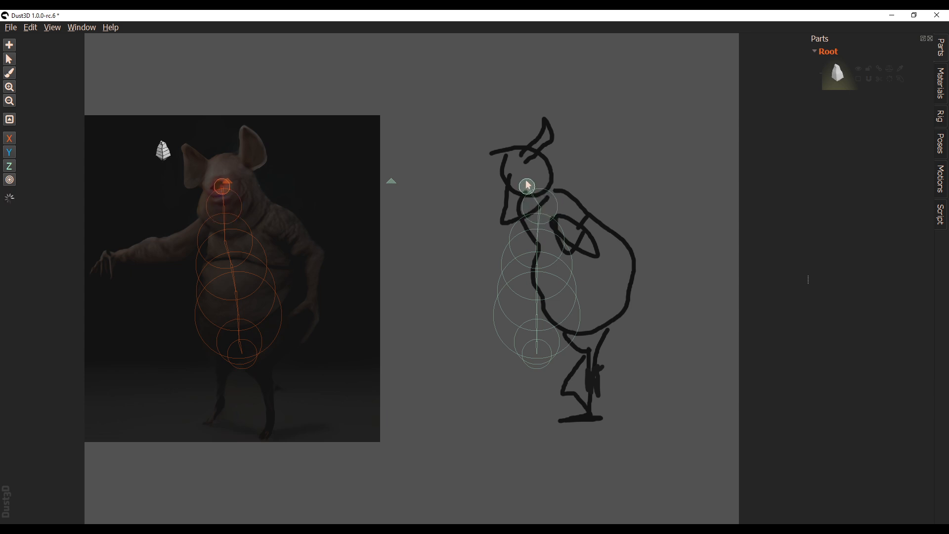
pyautogui.moveTo(543, 222)
pyautogui.mouseDown()
pyautogui.moveTo(547, 208)
pyautogui.moveTo(576, 209)
pyautogui.mouseUp()
pyautogui.moveTo(565, 254); pyautogui.dragTo(597, 248)
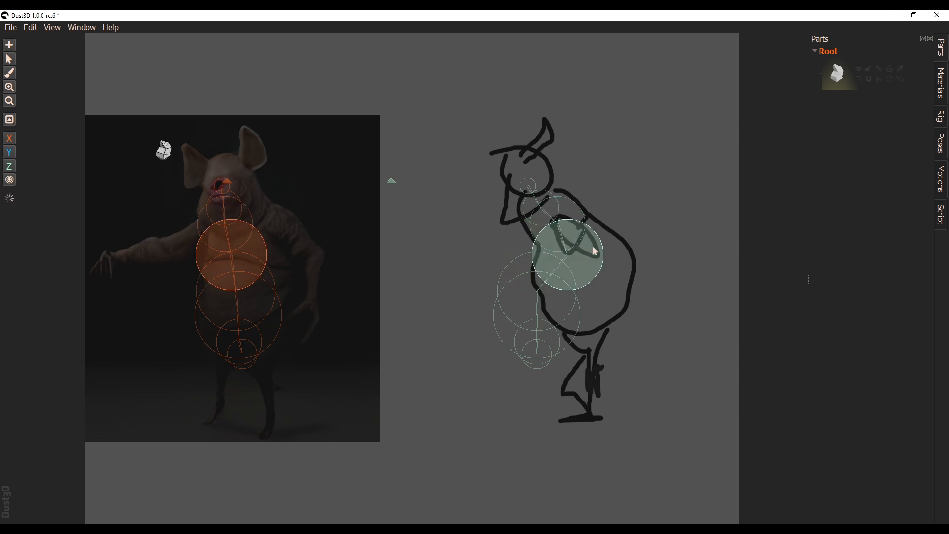
pyautogui.moveTo(543, 198); pyautogui.dragTo(548, 196)
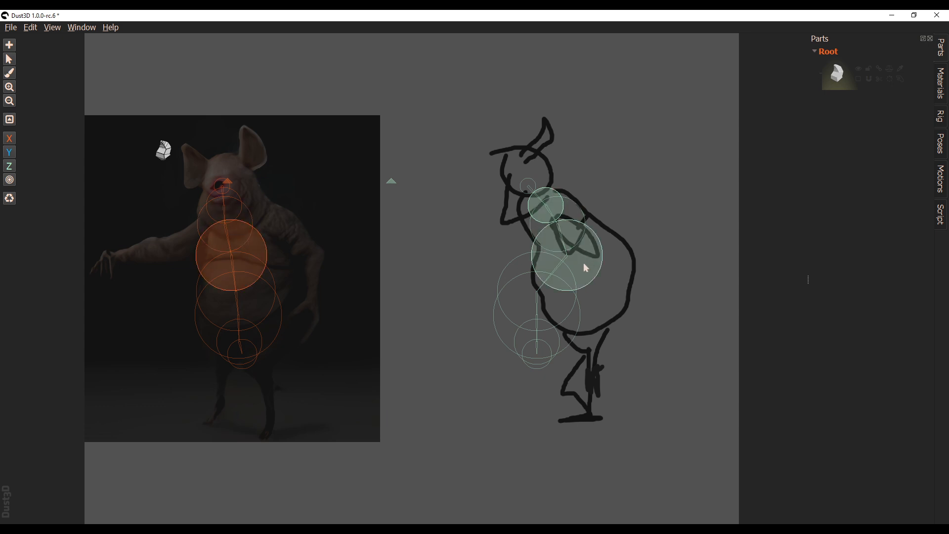
pyautogui.moveTo(518, 292); pyautogui.dragTo(587, 371)
pyautogui.press('Delete')
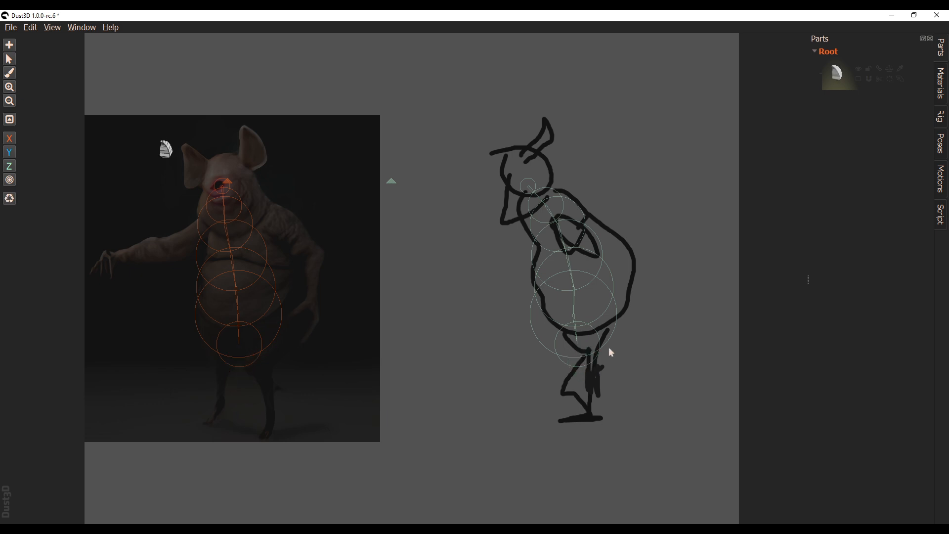
# Enlarge the 3D preview beside the side-view sketch and move the origin marker down to the sketch's feet.
pyautogui.click(603, 291)
pyautogui.scroll(12, 529, 198)
pyautogui.moveTo(550, 209)
pyautogui.mouseDown(button='middle')
pyautogui.moveTo(599, 186)
pyautogui.moveTo(585, 218)
pyautogui.mouseUp(button='middle')
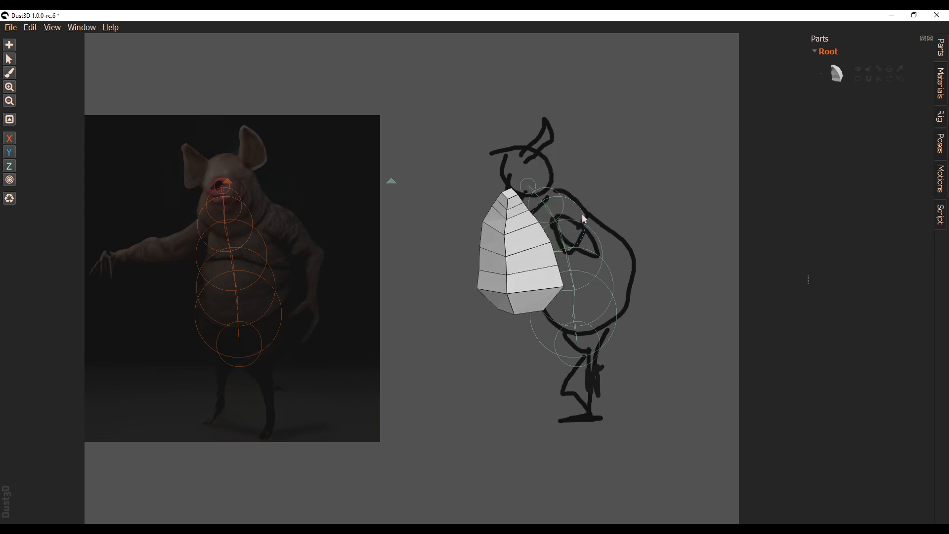
pyautogui.moveTo(549, 249)
pyautogui.keyDown('shift'); pyautogui.mouseDown(button='middle')
pyautogui.moveTo(501, 267)
pyautogui.moveTo(593, 225)
pyautogui.moveTo(611, 204)
pyautogui.mouseUp(button='middle'); pyautogui.keyUp('shift')
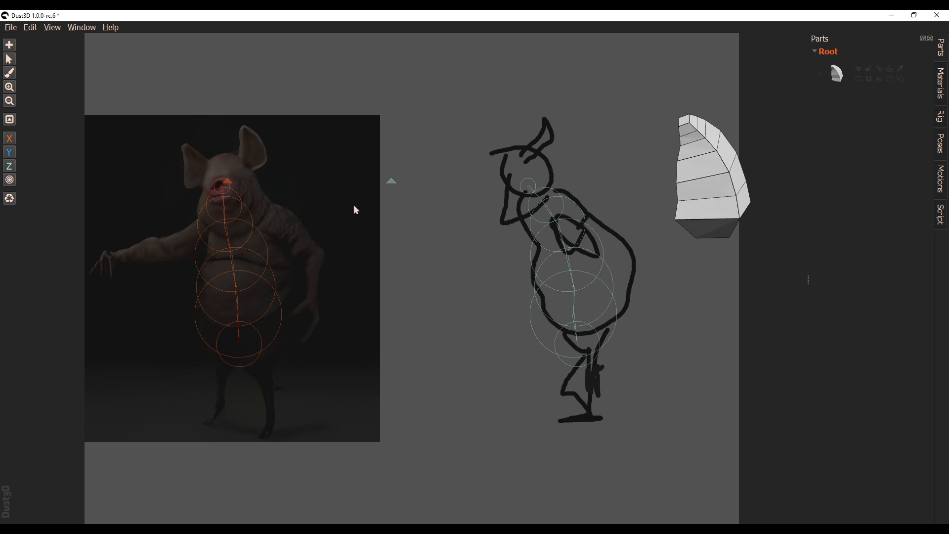
pyautogui.moveTo(390, 182)
pyautogui.mouseDown()
pyautogui.moveTo(475, 332)
pyautogui.moveTo(589, 437)
pyautogui.mouseUp()
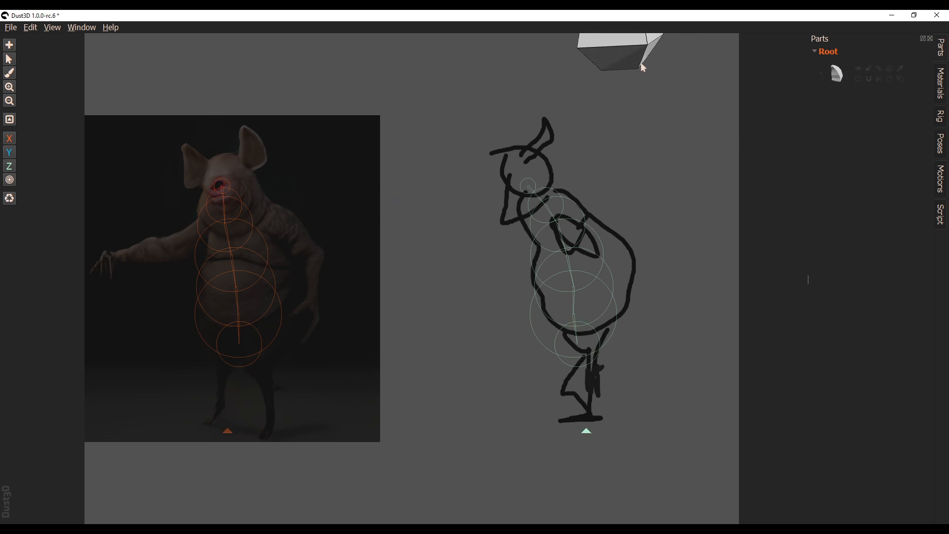
pyautogui.moveTo(645, 67)
pyautogui.keyDown('shift'); pyautogui.mouseDown(button='middle')
pyautogui.moveTo(652, 255)
pyautogui.moveTo(746, 285)
pyautogui.moveTo(638, 284)
pyautogui.mouseUp(button='middle'); pyautogui.keyUp('shift')
# Align all torso nodes in the front view to the Global Horizontal Center.
pyautogui.moveTo(328, 144); pyautogui.dragTo(168, 385)
pyautogui.rightClick(266, 293)
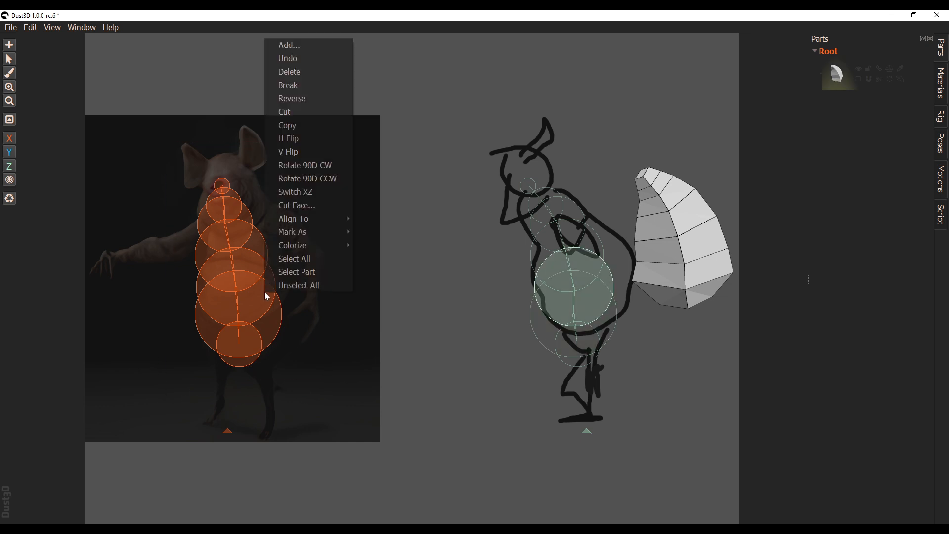
pyautogui.moveTo(310, 215)
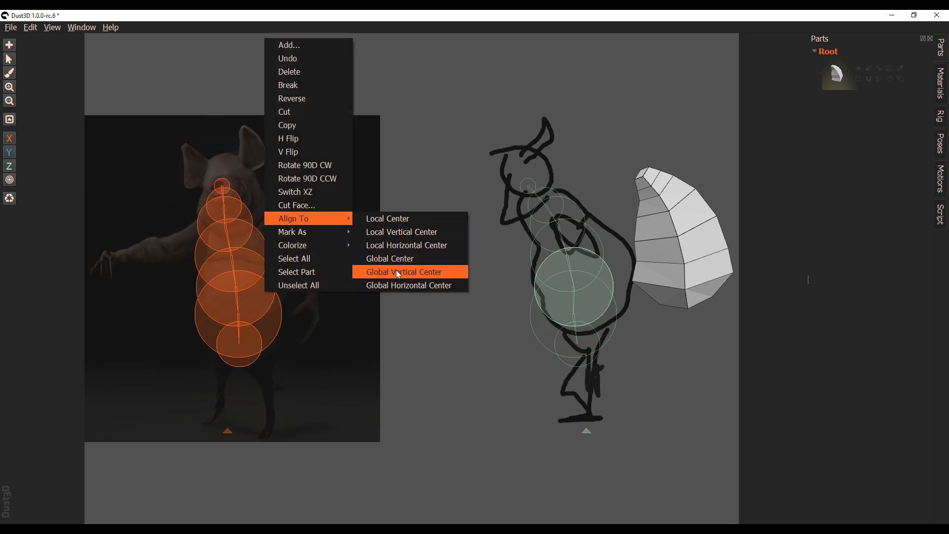
pyautogui.click(410, 286)
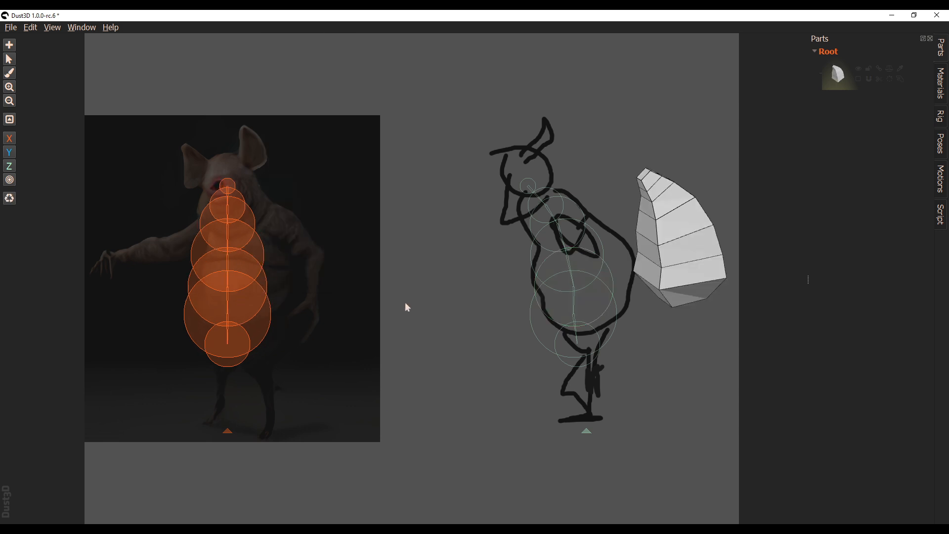
pyautogui.moveTo(666, 224)
pyautogui.mouseDown(button='middle')
pyautogui.moveTo(746, 221)
pyautogui.moveTo(678, 227)
pyautogui.mouseUp(button='middle')
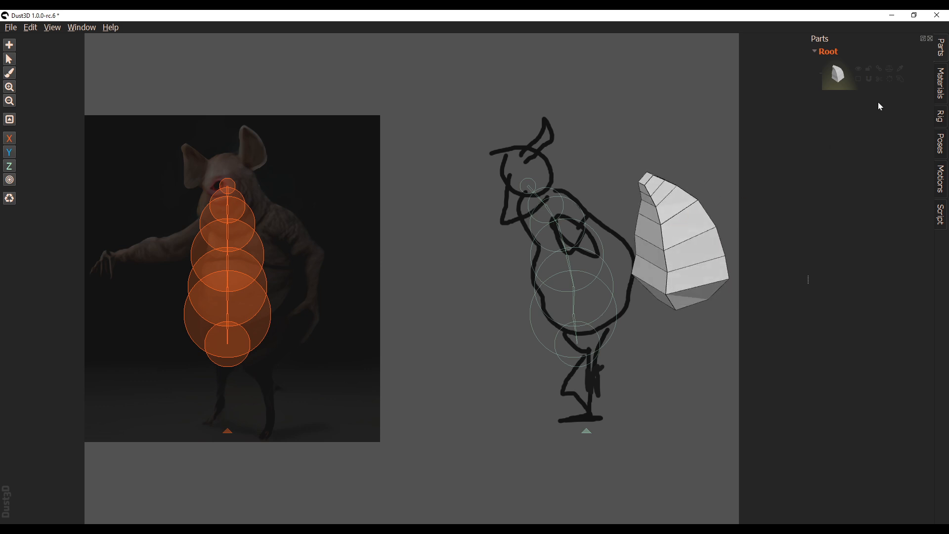
# Set the torso part's width to 0.69 and slightly shrink the large lower belly node.
pyautogui.click(898, 81)
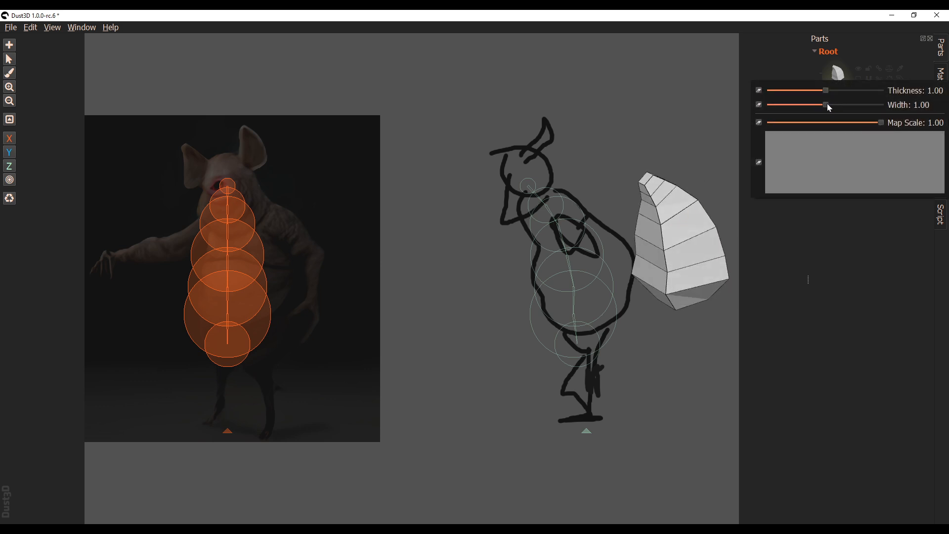
pyautogui.moveTo(826, 105); pyautogui.dragTo(809, 108)
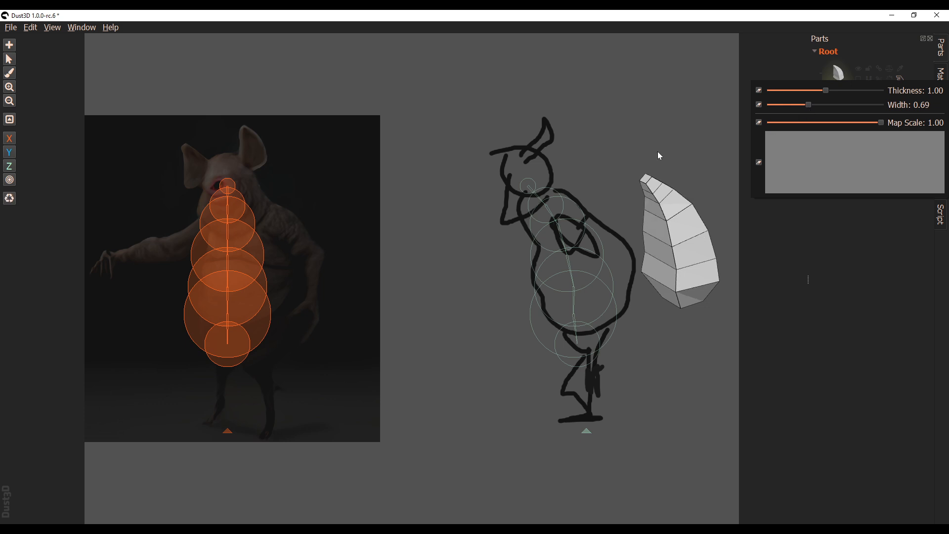
pyautogui.click(668, 192)
pyautogui.moveTo(667, 190)
pyautogui.mouseDown(button='middle')
pyautogui.moveTo(695, 194)
pyautogui.moveTo(653, 192)
pyautogui.moveTo(672, 192)
pyautogui.mouseUp(button='middle')
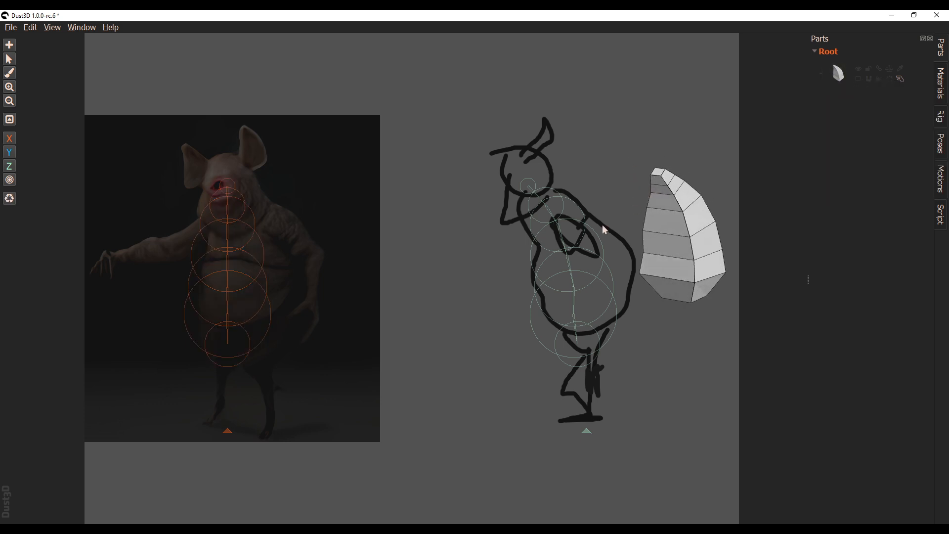
pyautogui.scroll(-4, 258, 324)
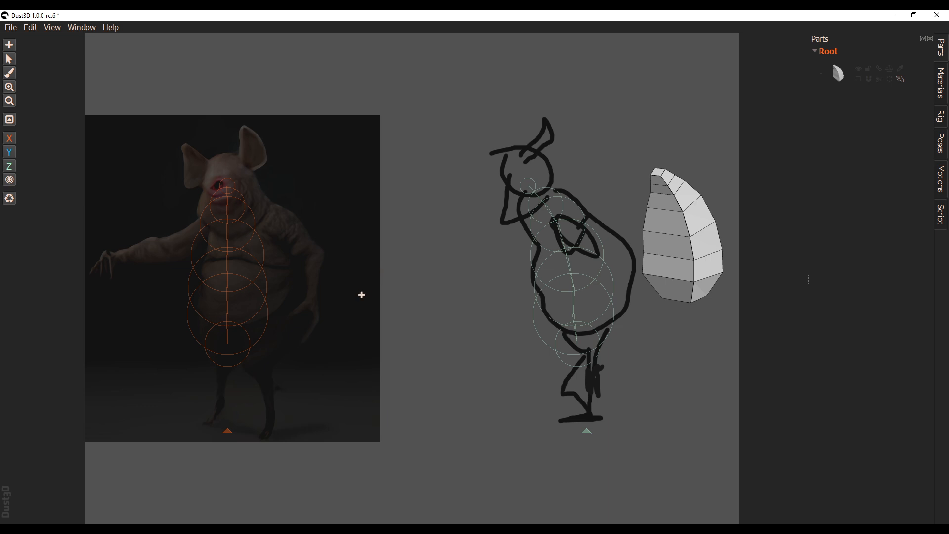
# Add a separate single-node part for the belly, make it rounded, and place it at the front of the torso in both views.
pyautogui.press('a')
pyautogui.click(139, 314)
pyautogui.press('a')
pyautogui.moveTo(310, 330); pyautogui.dragTo(335, 324)
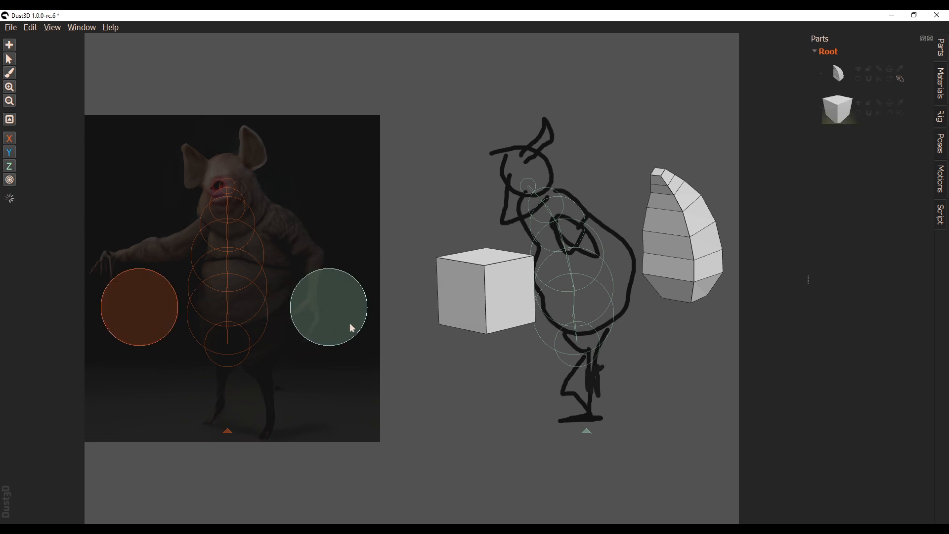
pyautogui.click(858, 114)
pyautogui.moveTo(147, 309); pyautogui.dragTo(228, 305)
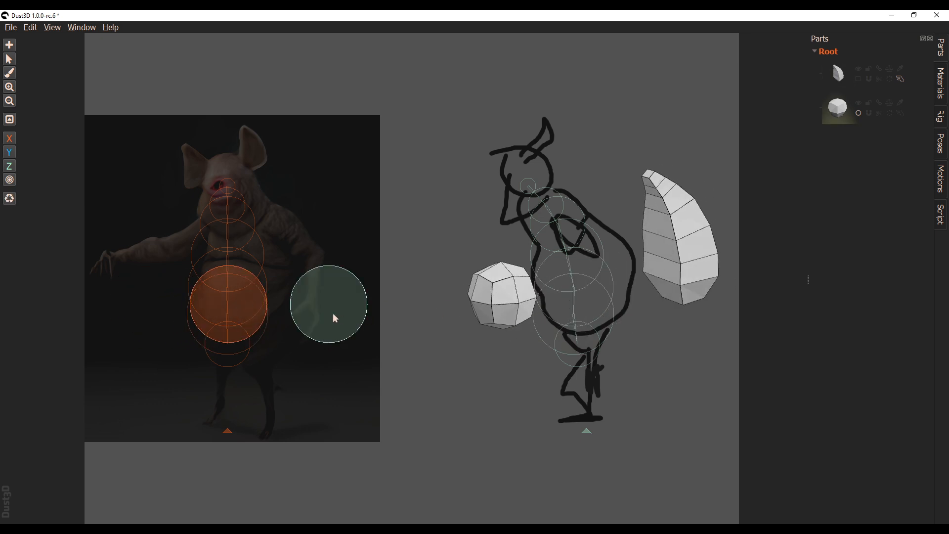
pyautogui.moveTo(332, 313); pyautogui.dragTo(560, 301)
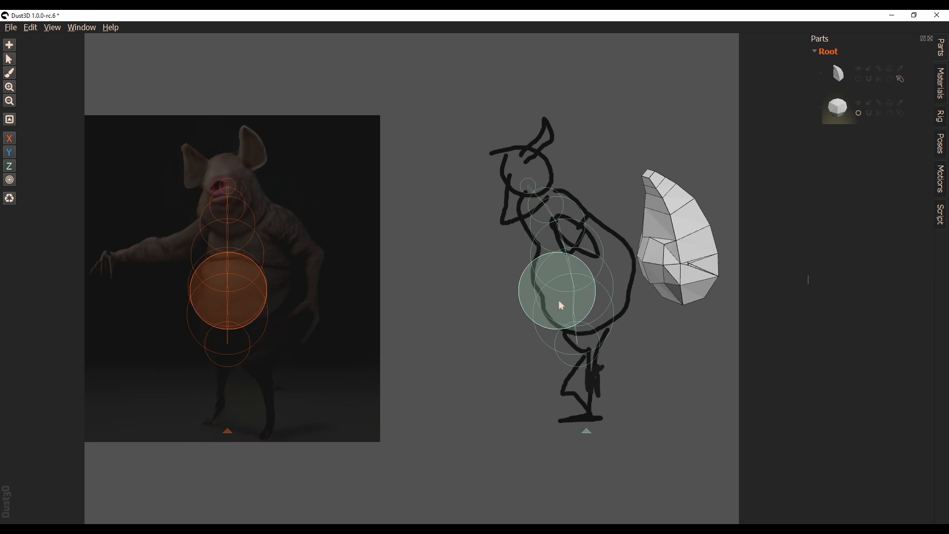
pyautogui.moveTo(743, 268); pyautogui.dragTo(692, 273, button='middle')
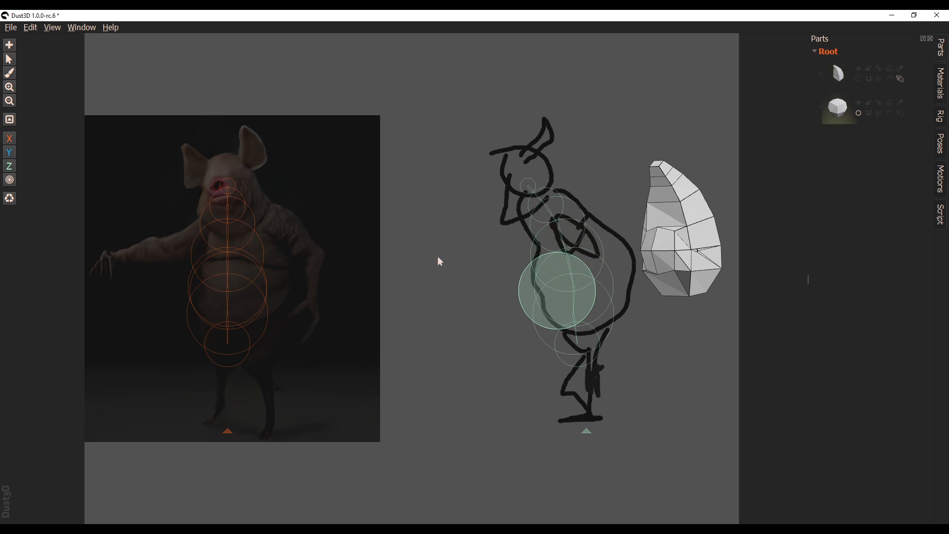
# Hide the torso and belly parts' nodes on the canvas.
pyautogui.click(331, 179)
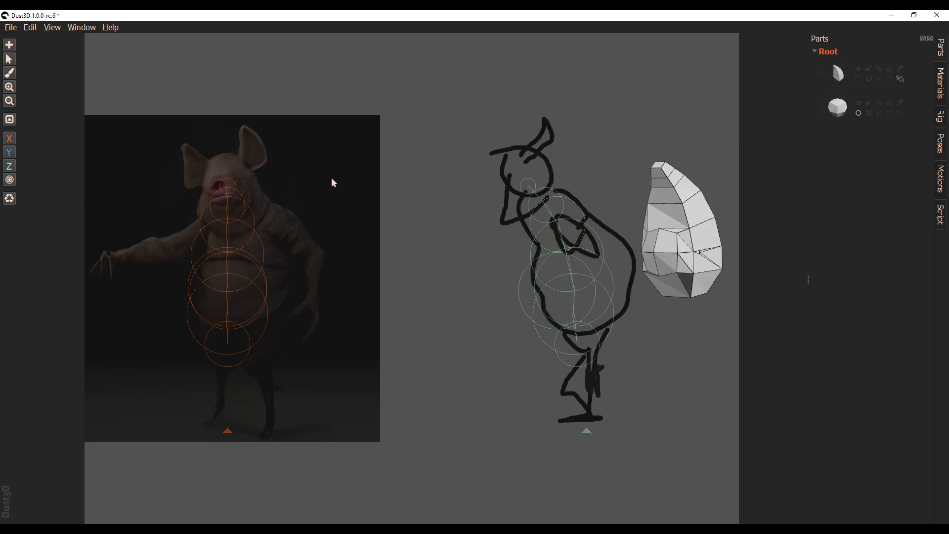
pyautogui.click(858, 69)
pyautogui.click(859, 103)
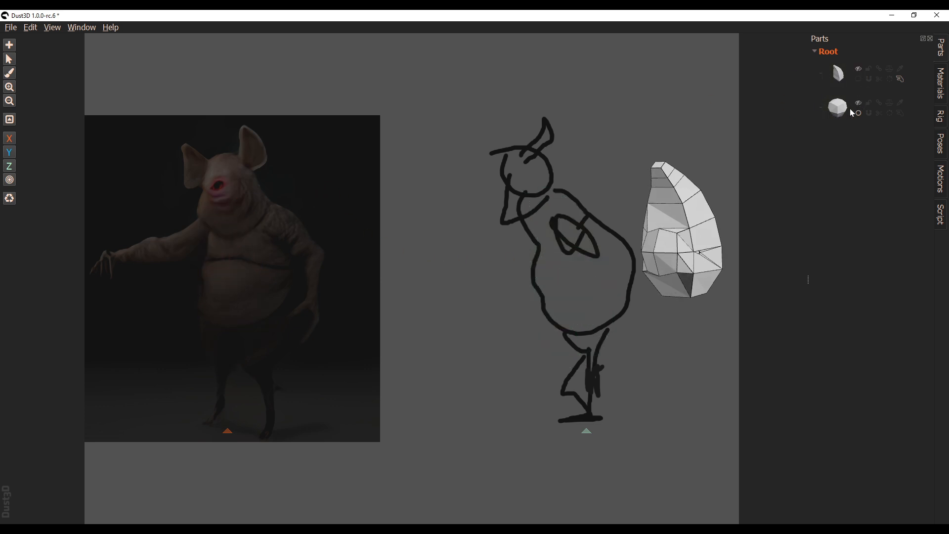
# Build a new three-node vertical chain in the front view from the upper chest to the top of the head.
pyautogui.press('a')
pyautogui.click(240, 223)
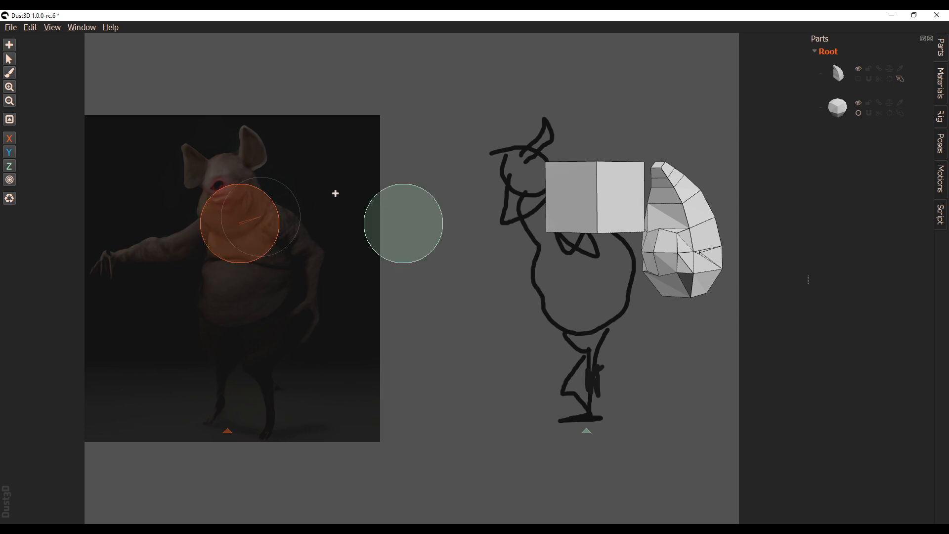
pyautogui.click(238, 191)
pyautogui.press('s')
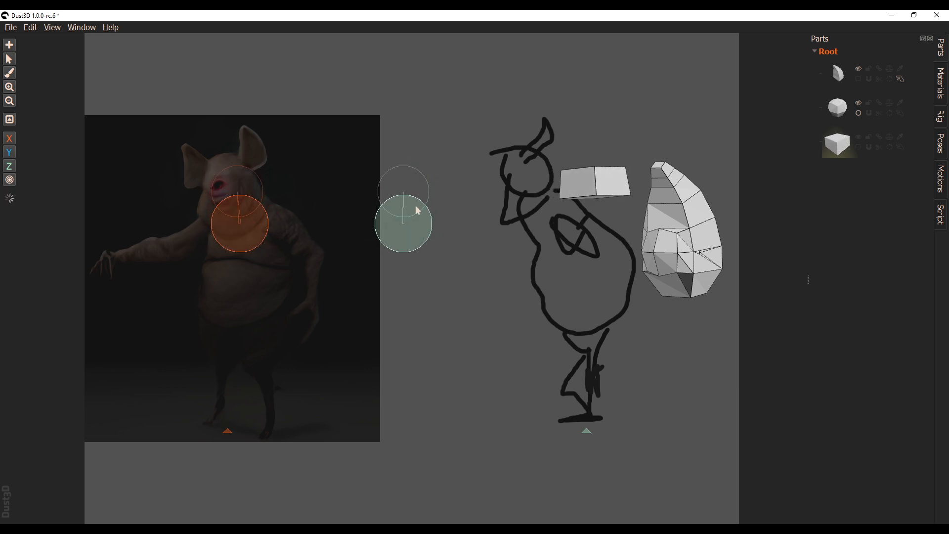
pyautogui.press('a')
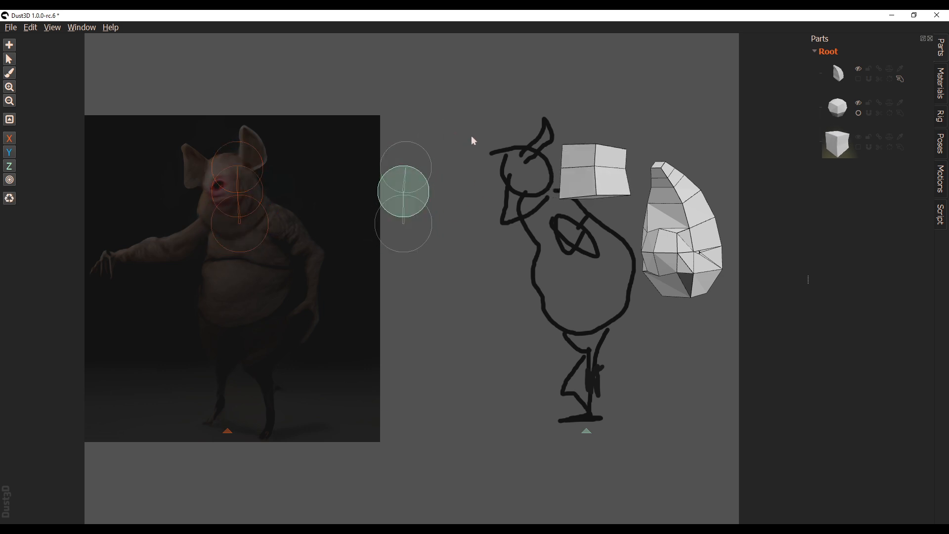
pyautogui.click(407, 166)
# Align the three head nodes to the Global Horizontal Center and enlarge them slightly.
pyautogui.rightClick(235, 190)
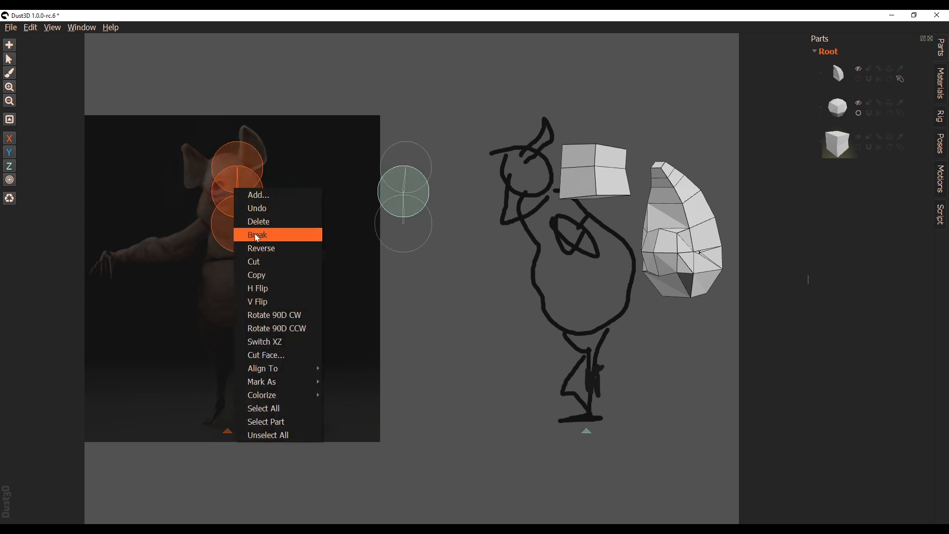
pyautogui.moveTo(297, 368)
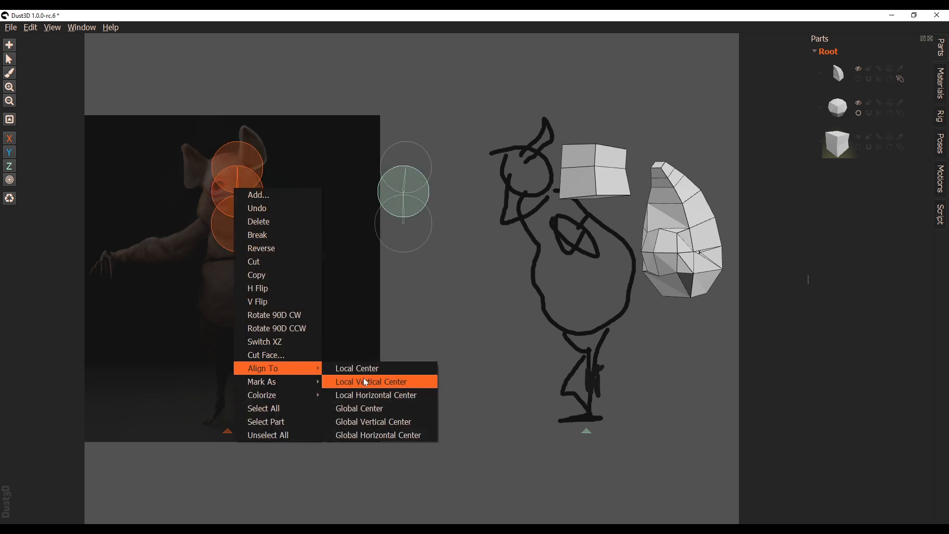
pyautogui.click(375, 436)
pyautogui.scroll(1, 506, 198)
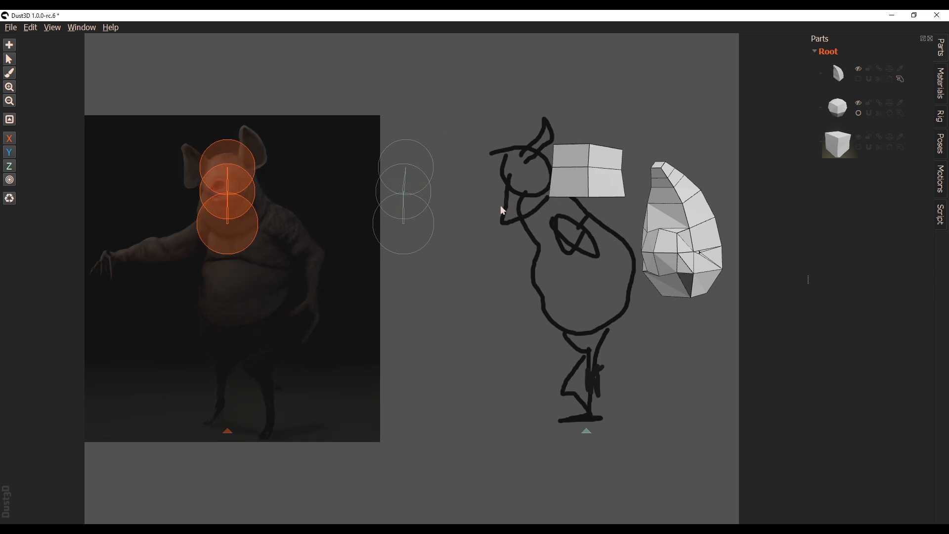
# Offset the lowest head node backward in the side view and shrink the head nodes, making the top one smallest.
pyautogui.scroll(-2, 438, 185)
pyautogui.moveTo(448, 133); pyautogui.dragTo(395, 283)
pyautogui.moveTo(417, 196); pyautogui.dragTo(425, 229)
pyautogui.click(418, 165)
pyautogui.scroll(-5, 417, 164)
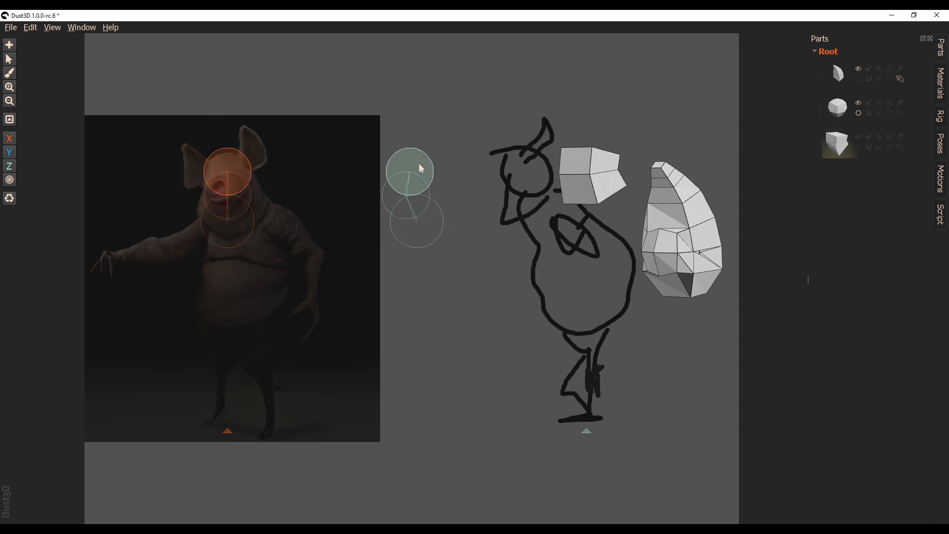
# Move the whole head chain onto the neck and head of the side-view sketch.
pyautogui.moveTo(515, 164)
pyautogui.keyDown('shift'); pyautogui.mouseDown(button='middle')
pyautogui.moveTo(542, 159)
pyautogui.moveTo(515, 174)
pyautogui.moveTo(509, 157)
pyautogui.mouseUp(button='middle'); pyautogui.keyUp('shift')
pyautogui.moveTo(456, 137)
pyautogui.mouseDown()
pyautogui.moveTo(396, 230)
pyautogui.moveTo(536, 210)
pyautogui.moveTo(546, 226)
pyautogui.moveTo(540, 238)
pyautogui.mouseUp()
pyautogui.moveTo(725, 234)
pyautogui.mouseDown(button='middle')
pyautogui.moveTo(723, 251)
pyautogui.moveTo(697, 260)
pyautogui.mouseUp(button='middle')
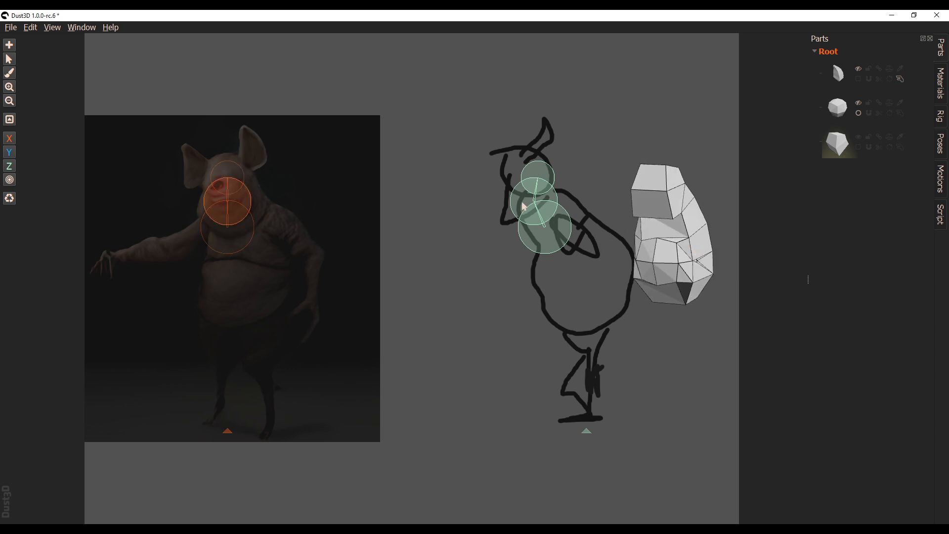
# Slightly shrink the middle head node, and shrink and lower the top head node in the side view.
pyautogui.click(477, 227)
pyautogui.click(523, 201)
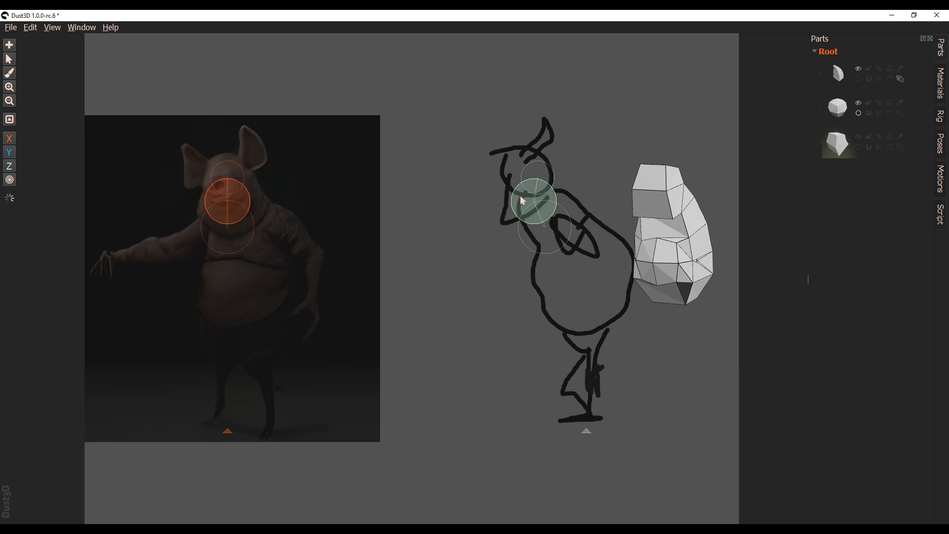
pyautogui.click(540, 171)
pyautogui.moveTo(542, 169); pyautogui.dragTo(544, 176)
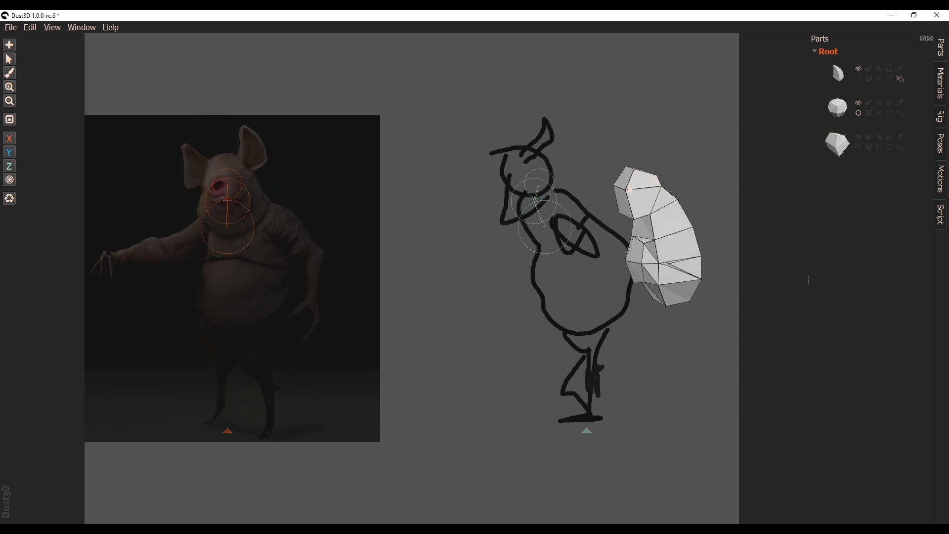
# Examine the head and body mesh from several angles, placing the 3D preview between the front and side references.
pyautogui.moveTo(631, 192); pyautogui.dragTo(738, 219, button='middle')
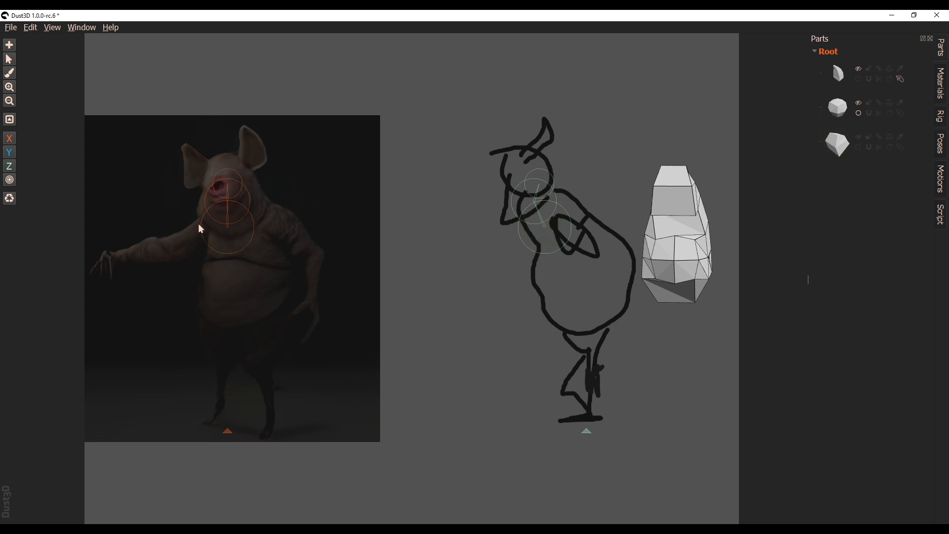
pyautogui.moveTo(692, 258); pyautogui.dragTo(653, 255, button='middle')
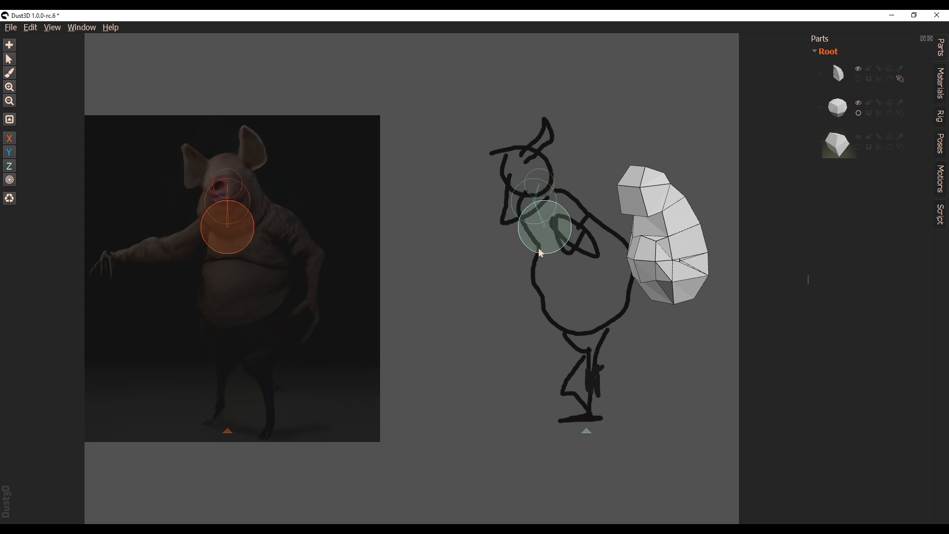
pyautogui.moveTo(667, 254); pyautogui.dragTo(695, 247, button='middle')
pyautogui.moveTo(698, 249); pyautogui.dragTo(421, 267)
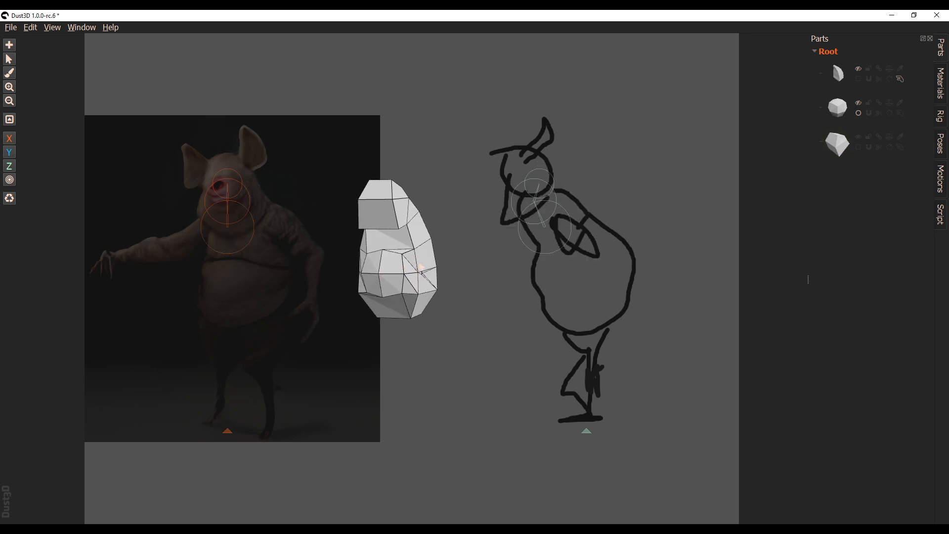
pyautogui.moveTo(421, 271); pyautogui.dragTo(416, 273, button='middle')
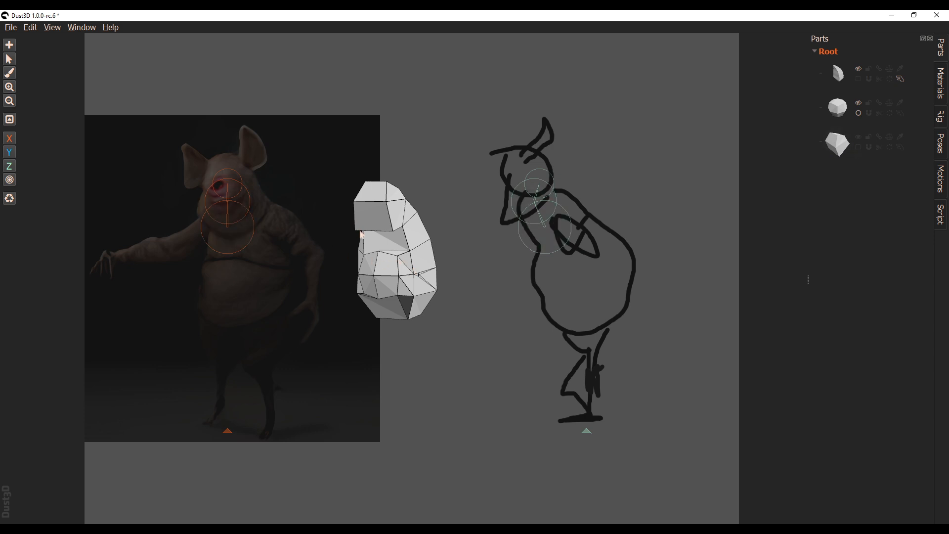
# Place the 3D preview beside the side-view sketch and examine the head and body mesh from several angles.
pyautogui.moveTo(386, 236); pyautogui.dragTo(367, 225, button='middle')
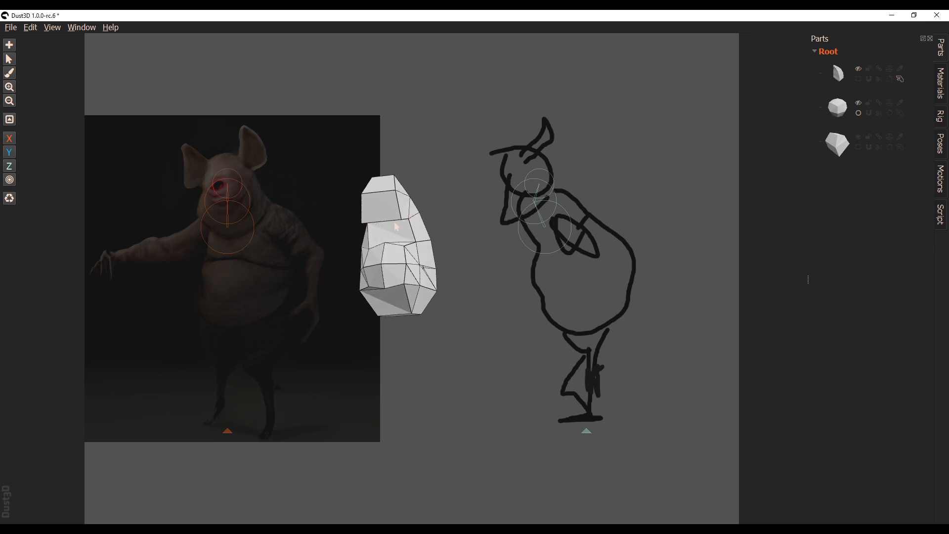
pyautogui.moveTo(432, 258)
pyautogui.mouseDown(button='middle')
pyautogui.moveTo(404, 267)
pyautogui.moveTo(642, 208)
pyautogui.moveTo(696, 206)
pyautogui.mouseUp(button='middle')
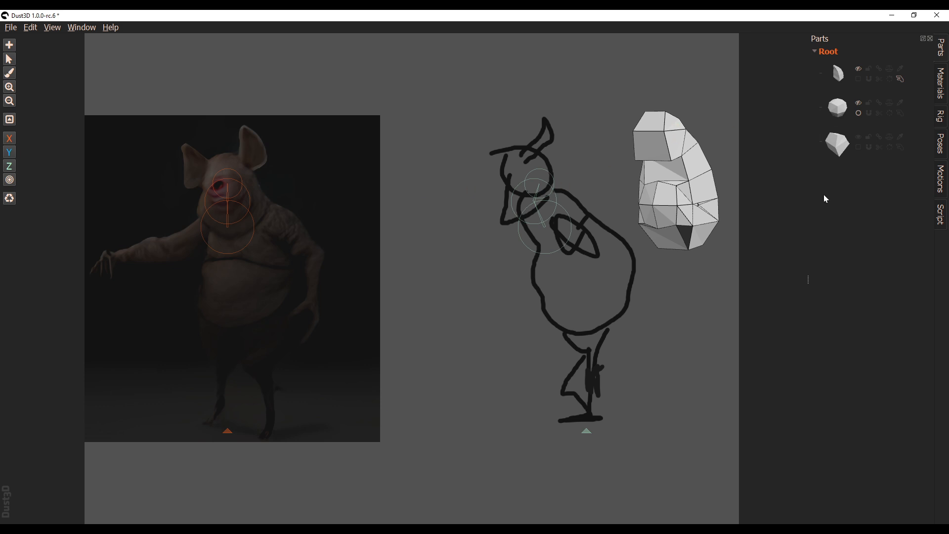
pyautogui.moveTo(660, 179); pyautogui.dragTo(646, 139, button='middle')
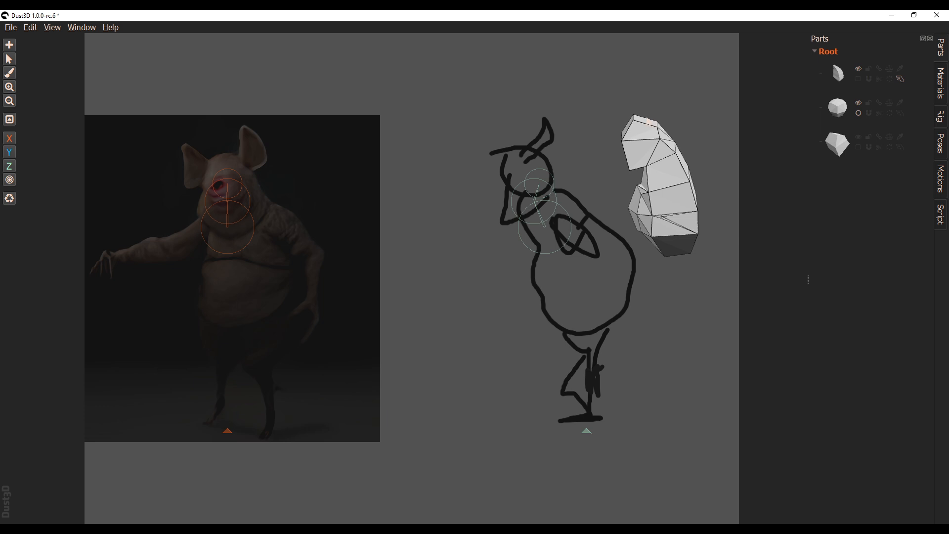
pyautogui.moveTo(654, 163); pyautogui.dragTo(678, 155, button='middle')
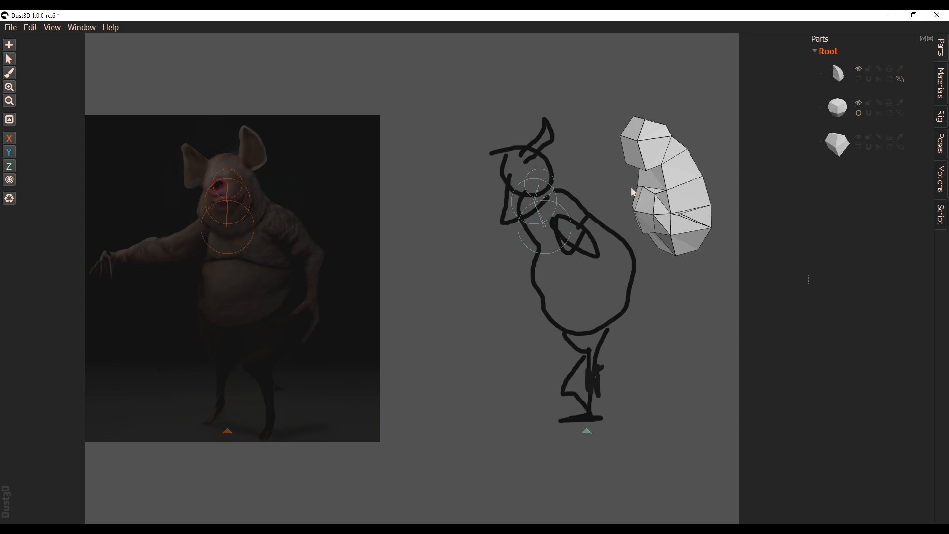
pyautogui.moveTo(631, 189)
pyautogui.mouseDown(button='middle')
pyautogui.moveTo(656, 192)
pyautogui.moveTo(678, 167)
pyautogui.mouseUp(button='middle')
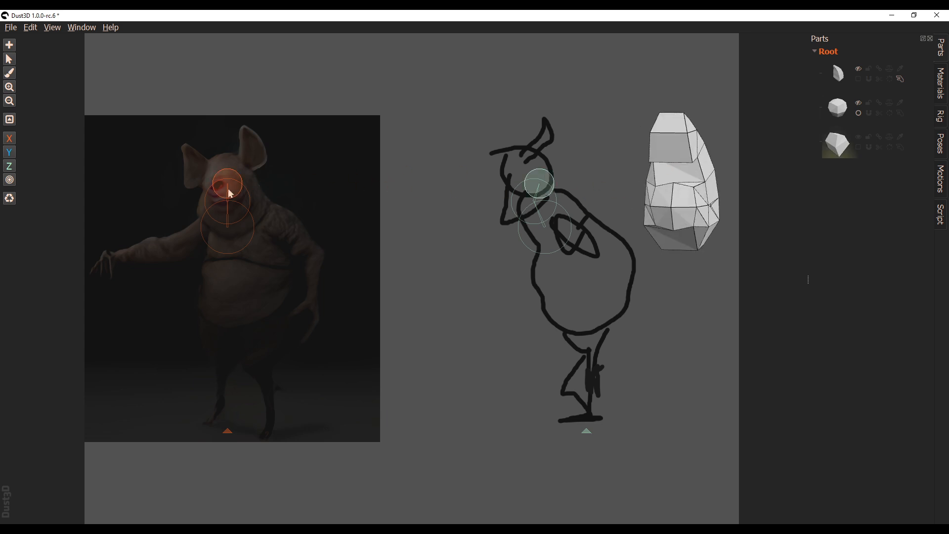
pyautogui.moveTo(621, 179); pyautogui.dragTo(670, 162, button='middle')
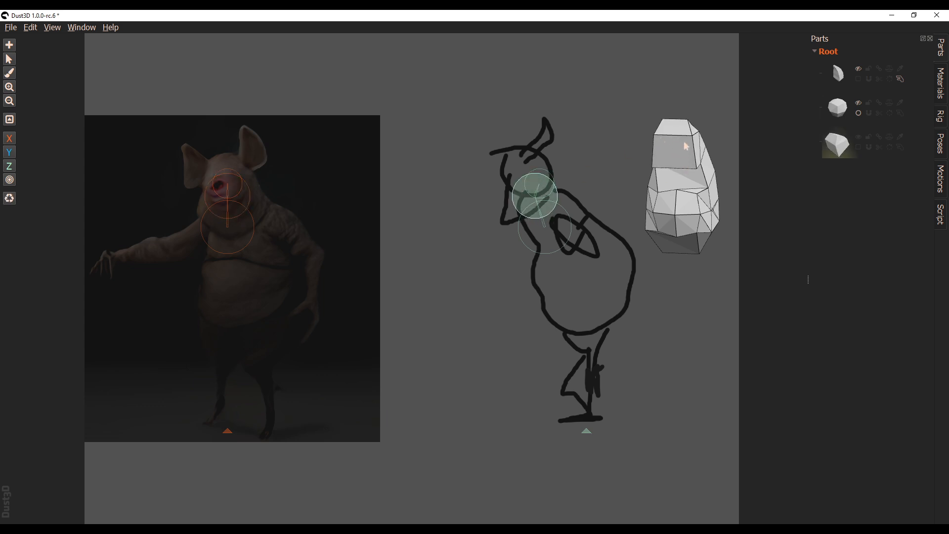
pyautogui.moveTo(685, 145); pyautogui.dragTo(610, 174, button='middle')
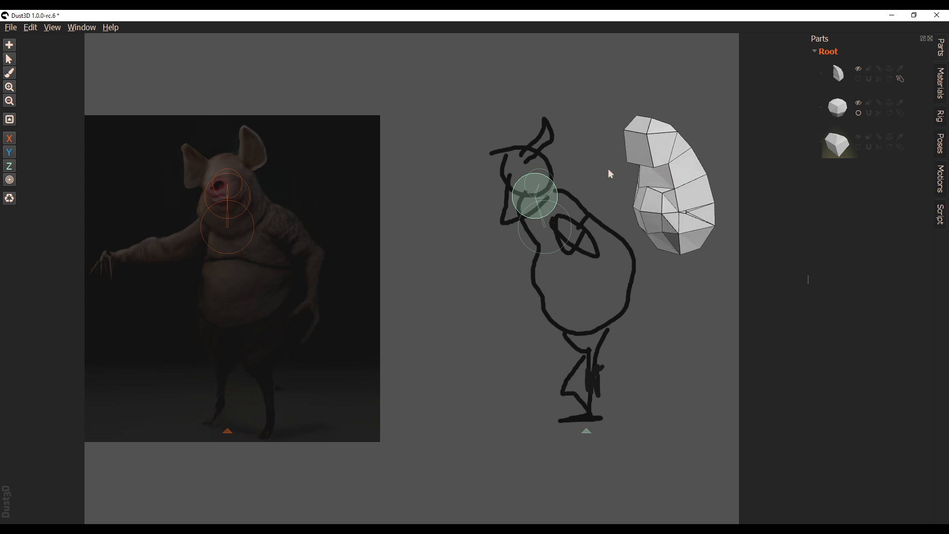
# Hide the head nodes and start a new arm part on the chest, placing its node on the shoulder of the side-view sketch.
pyautogui.click(858, 137)
pyautogui.press('a')
pyautogui.scroll(-2, 267, 222)
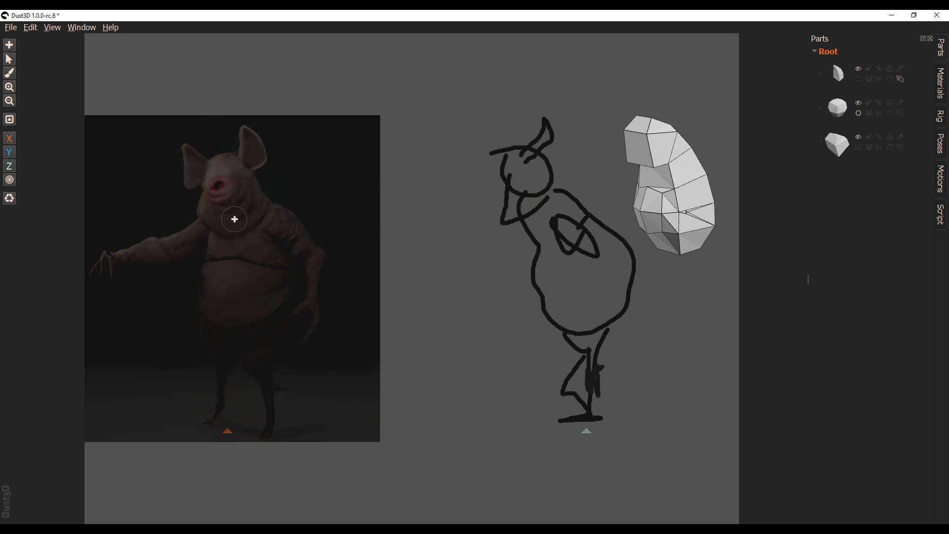
pyautogui.click(251, 218)
pyautogui.press('a')
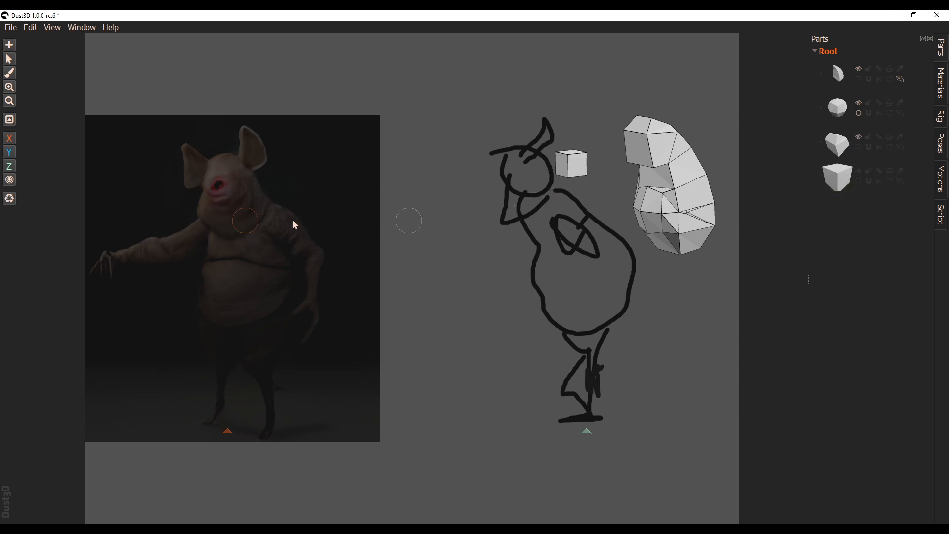
pyautogui.moveTo(250, 224); pyautogui.dragTo(252, 224)
pyautogui.moveTo(415, 223)
pyautogui.mouseDown()
pyautogui.moveTo(541, 213)
pyautogui.moveTo(564, 253)
pyautogui.moveTo(562, 241)
pyautogui.mouseUp()
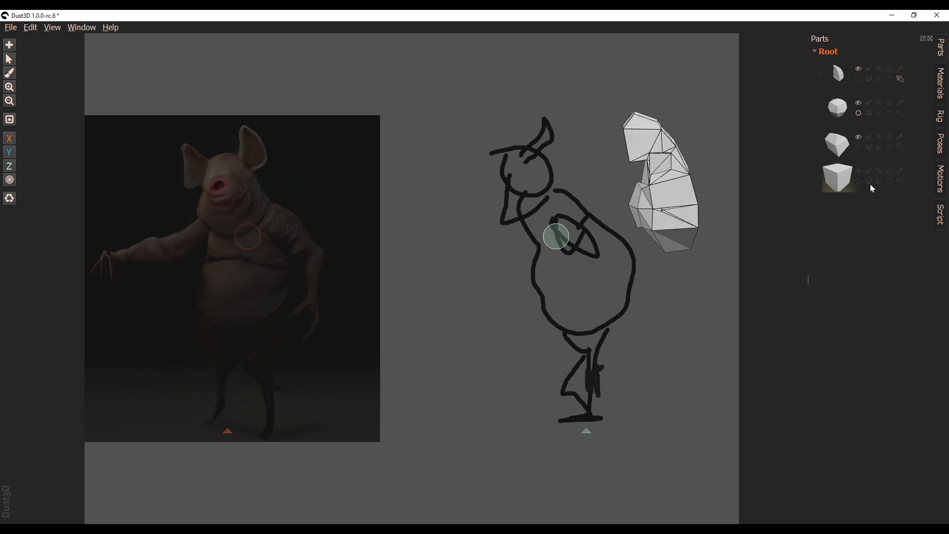
# Mirror the arm part and extend it with a larger shoulder node, lowering the inner node toward the middle of the chest.
pyautogui.click(889, 171)
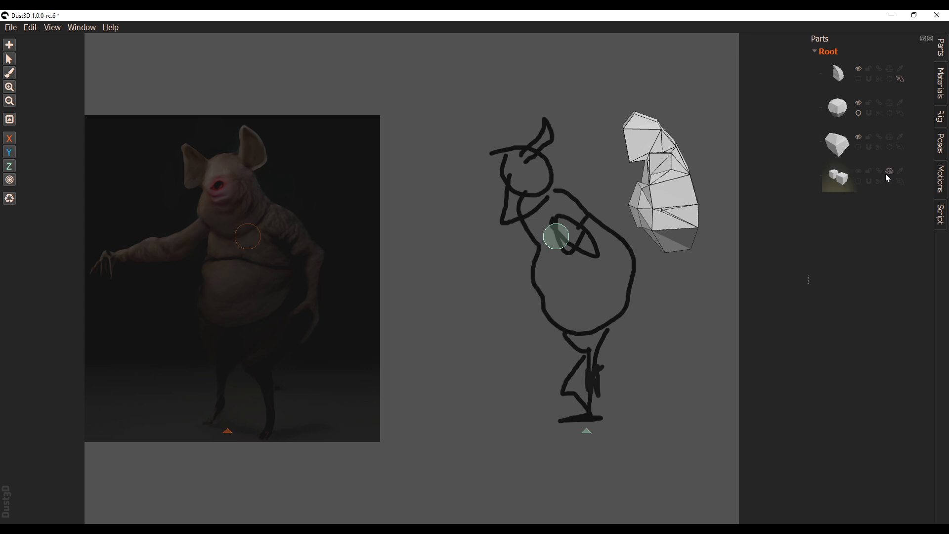
pyautogui.moveTo(732, 200); pyautogui.dragTo(684, 206, button='middle')
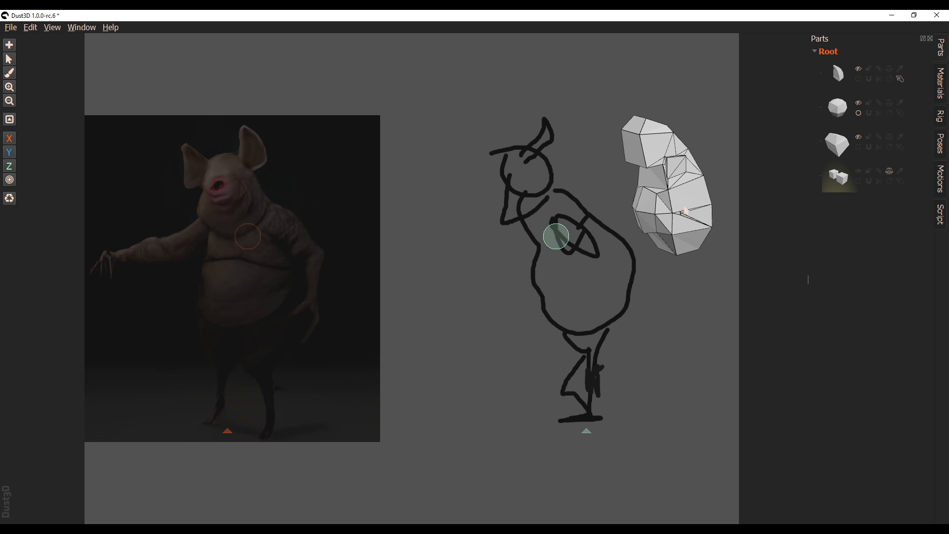
pyautogui.click(279, 222)
pyautogui.moveTo(611, 205); pyautogui.dragTo(639, 201, button='middle')
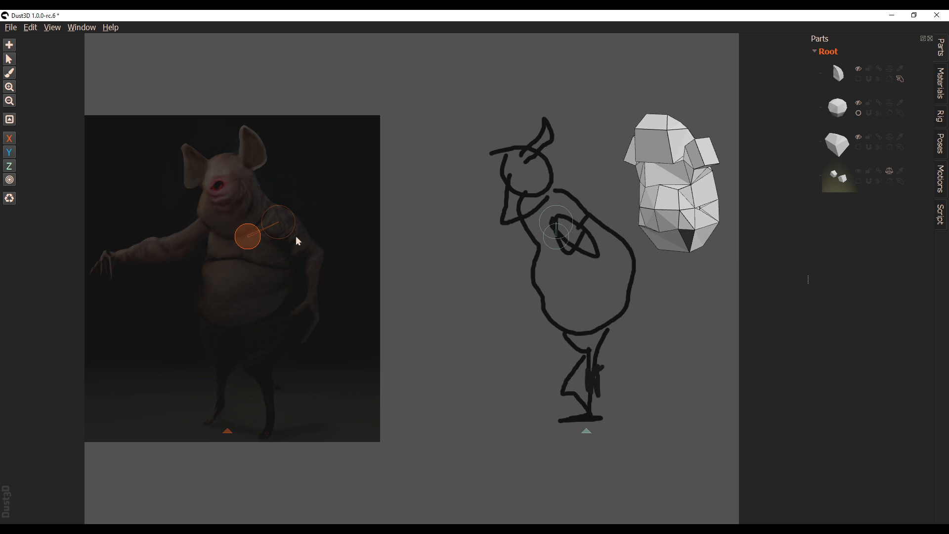
pyautogui.moveTo(290, 222); pyautogui.dragTo(238, 259)
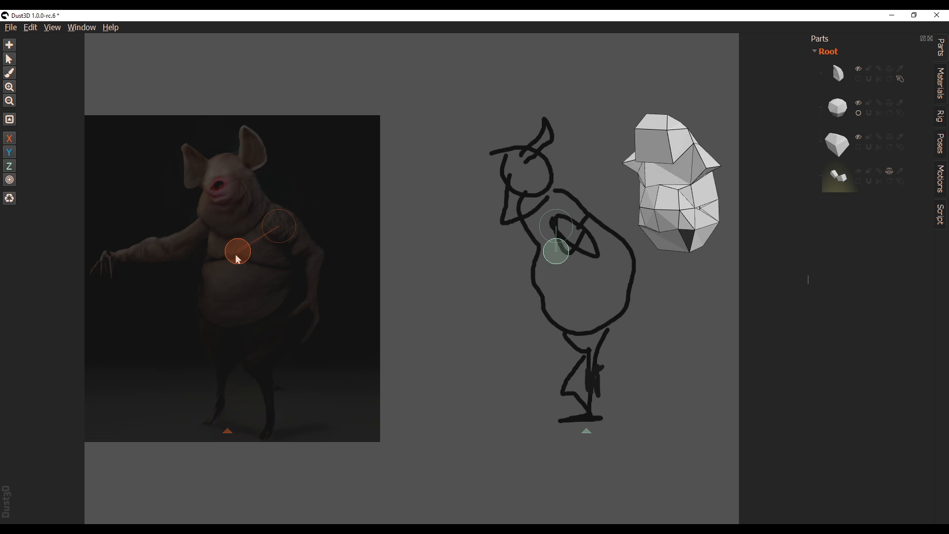
# Extend the arm from the shoulder node with five progressively smaller nodes down the hanging arm in the front view.
pyautogui.click(292, 232)
pyautogui.press('a')
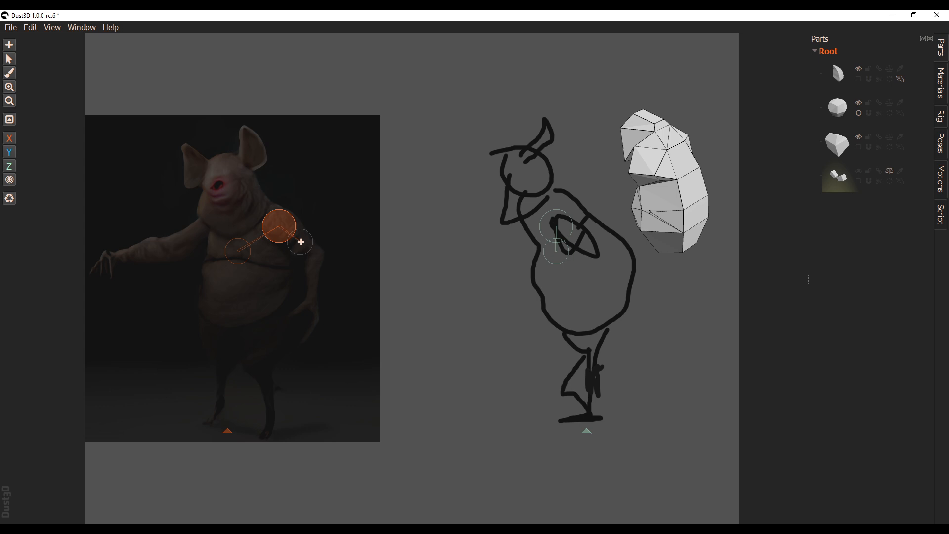
pyautogui.click(295, 242)
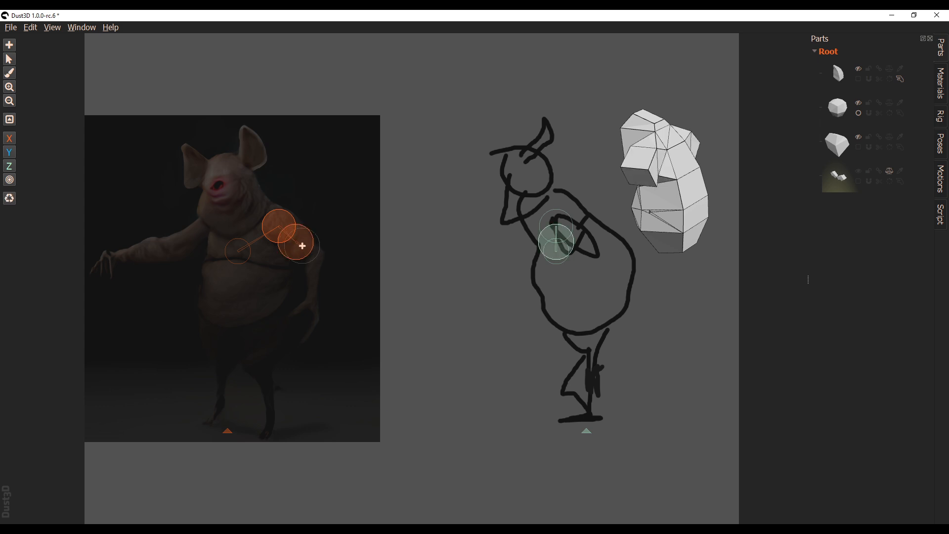
pyautogui.click(307, 249)
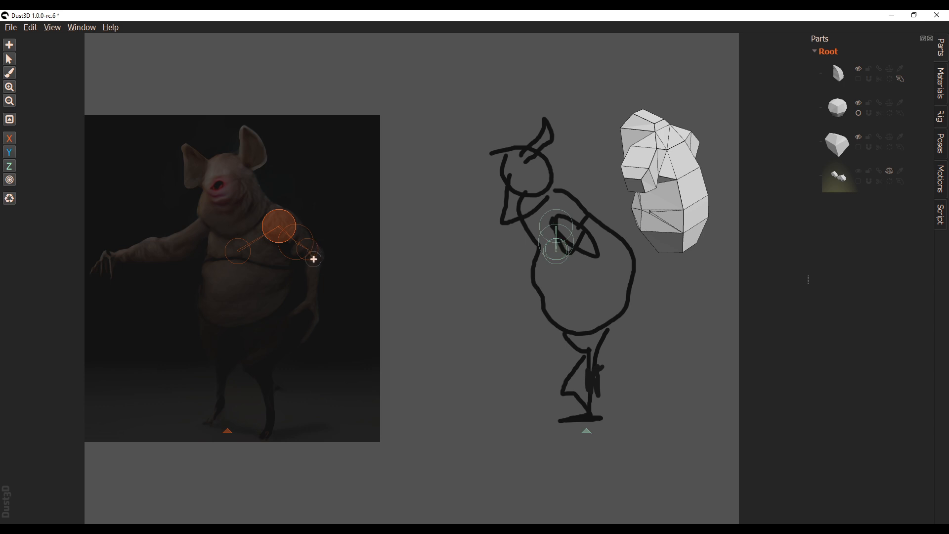
pyautogui.click(313, 258)
pyautogui.click(312, 279)
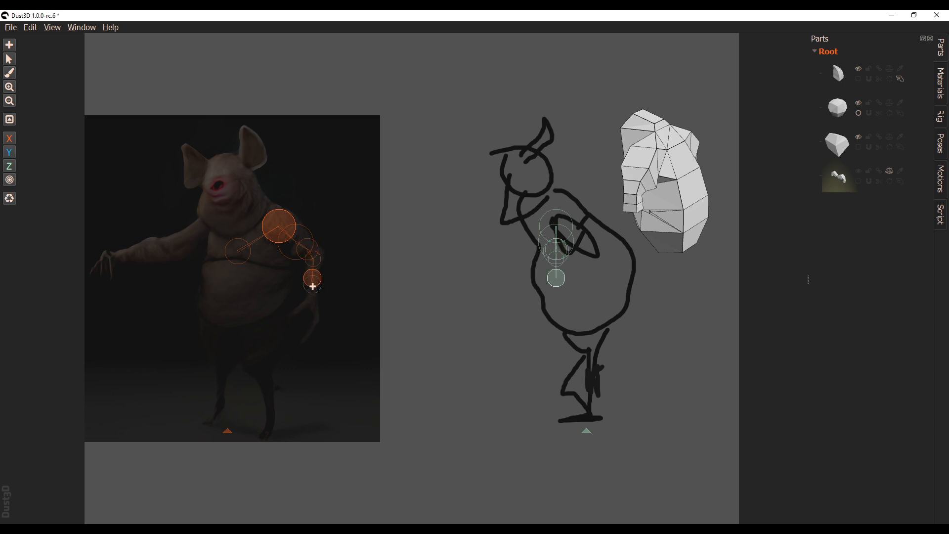
pyautogui.click(312, 296)
pyautogui.moveTo(613, 233); pyautogui.dragTo(713, 229, button='middle')
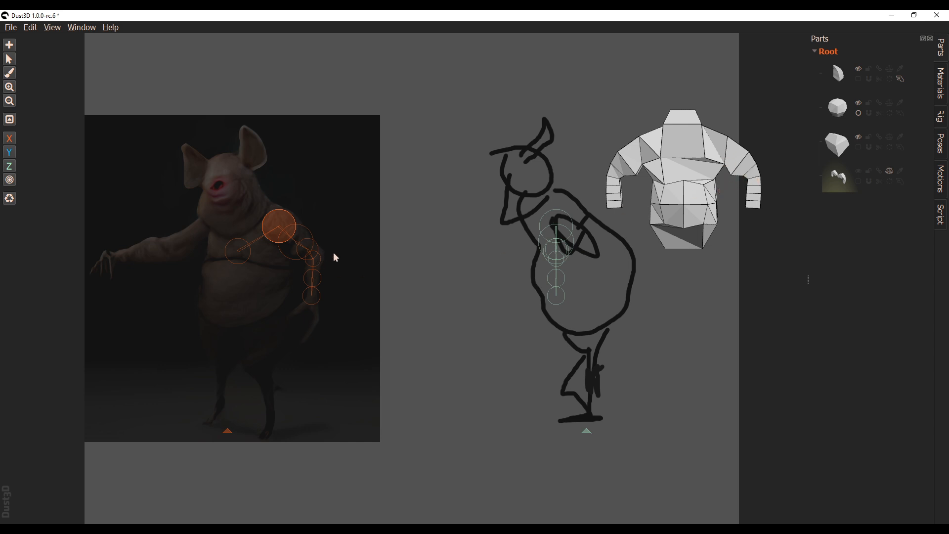
# Select the three lowest arm nodes and rotate them outward in the front view until the forearm lies nearly horizontal.
pyautogui.moveTo(334, 253); pyautogui.dragTo(324, 301)
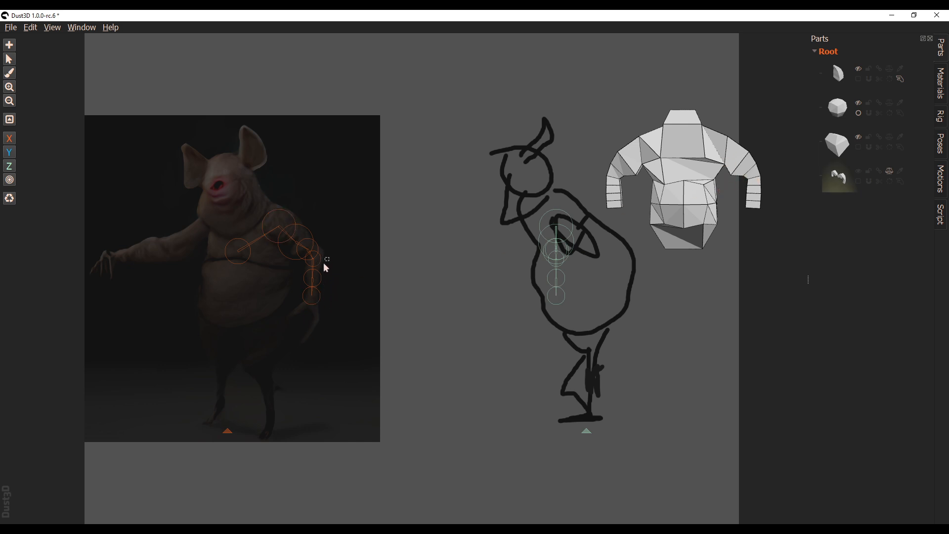
pyautogui.moveTo(326, 267); pyautogui.dragTo(302, 306)
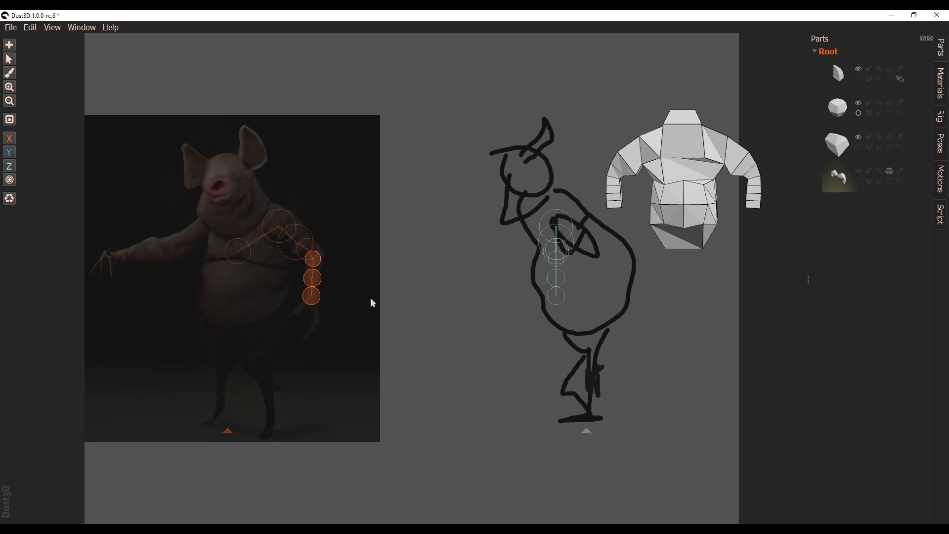
pyautogui.press('m')
pyautogui.press('m')
pyautogui.press('m')
pyautogui.press('.')
pyautogui.press('.')
pyautogui.press('.')
pyautogui.press('.')
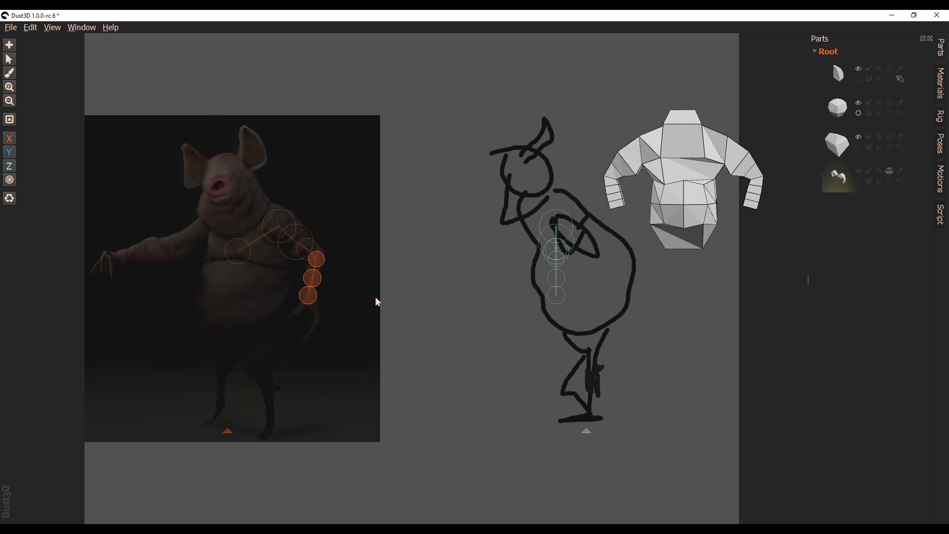
pyautogui.press(',')
pyautogui.press(',')
pyautogui.press(',')
pyautogui.press(',')
pyautogui.press(',')
pyautogui.press(',')
pyautogui.press(',')
pyautogui.press(',')
pyautogui.press(',')
pyautogui.press(',')
pyautogui.press(',')
pyautogui.press(',')
pyautogui.press(',')
pyautogui.press(',')
pyautogui.press(',')
pyautogui.press(',')
pyautogui.press(',')
pyautogui.press(',')
pyautogui.press(',')
pyautogui.press(',')
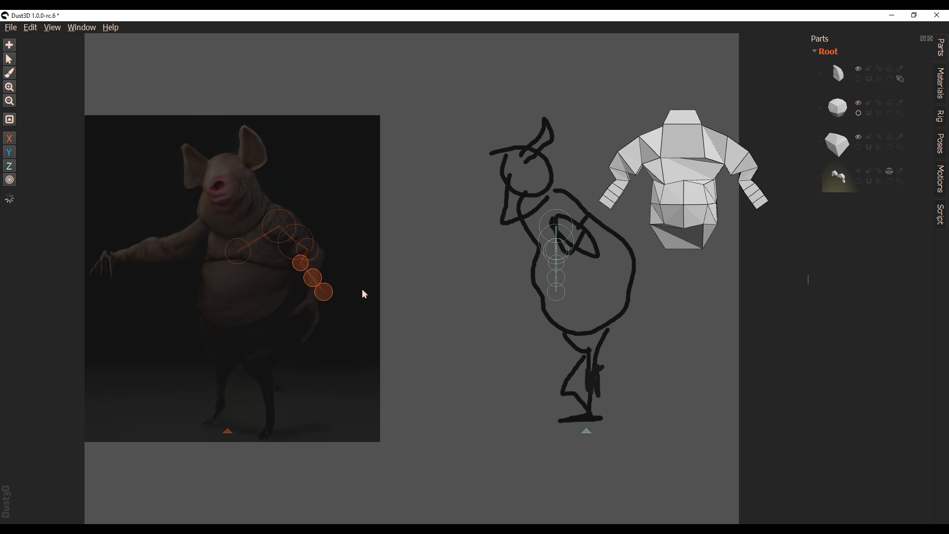
pyautogui.press(',')
pyautogui.press(',')
pyautogui.press(',')
pyautogui.press(',')
pyautogui.press(',')
pyautogui.press(',')
pyautogui.press(',')
pyautogui.press(',')
pyautogui.press(',')
pyautogui.press(',')
pyautogui.press(',')
pyautogui.press(',')
pyautogui.press(',')
pyautogui.press(',')
pyautogui.press(',')
pyautogui.press(',')
pyautogui.press(',')
pyautogui.press(',')
pyautogui.press(',')
pyautogui.press(',')
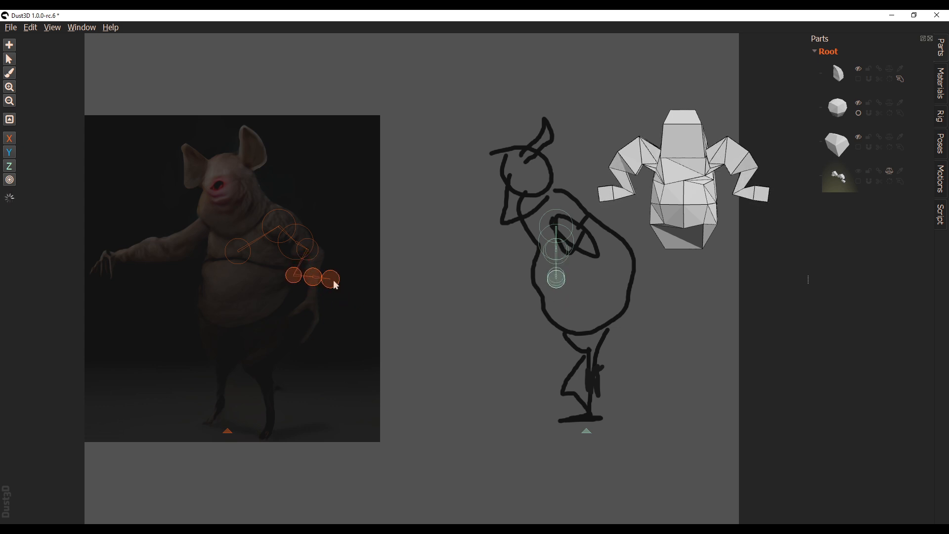
# Raise and straighten the arm beyond the shoulder into a horizontal pose, aligning the first forearm node with the rest.
pyautogui.moveTo(334, 281); pyautogui.dragTo(331, 232)
pyautogui.press(',')
pyautogui.press(',')
pyautogui.press(',')
pyautogui.press(',')
pyautogui.press(',')
pyautogui.press(',')
pyautogui.press(',')
pyautogui.press(',')
pyautogui.press(',')
pyautogui.press(',')
pyautogui.press(',')
pyautogui.press(',')
pyautogui.press(',')
pyautogui.press(',')
pyautogui.press(',')
pyautogui.press(',')
pyautogui.press(',')
pyautogui.press(',')
pyautogui.press(',')
pyautogui.press(',')
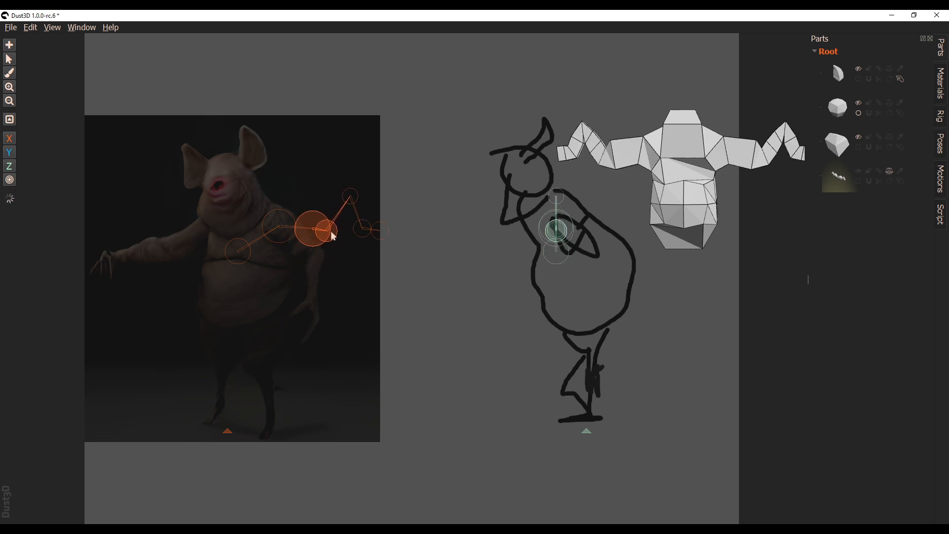
pyautogui.click(354, 207)
pyautogui.moveTo(350, 193); pyautogui.dragTo(346, 226)
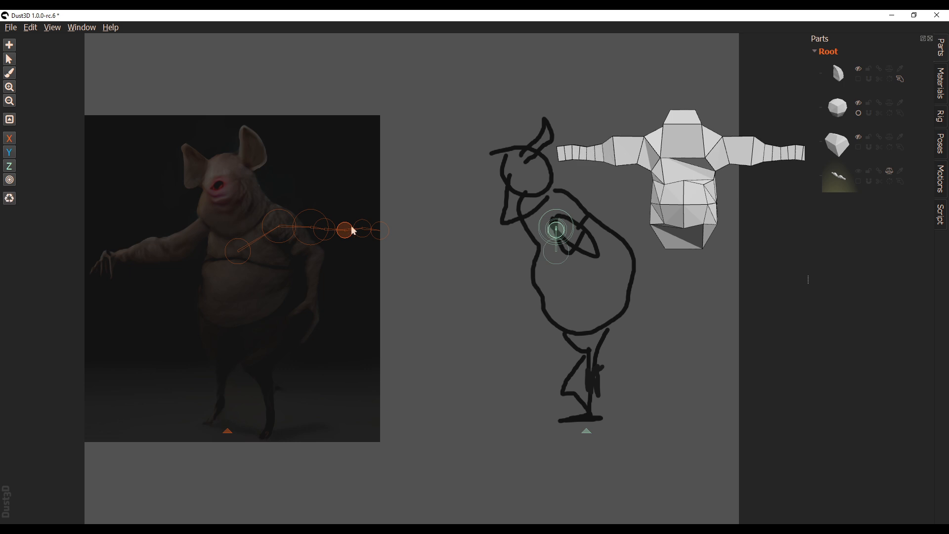
pyautogui.moveTo(564, 230); pyautogui.dragTo(642, 227, button='middle')
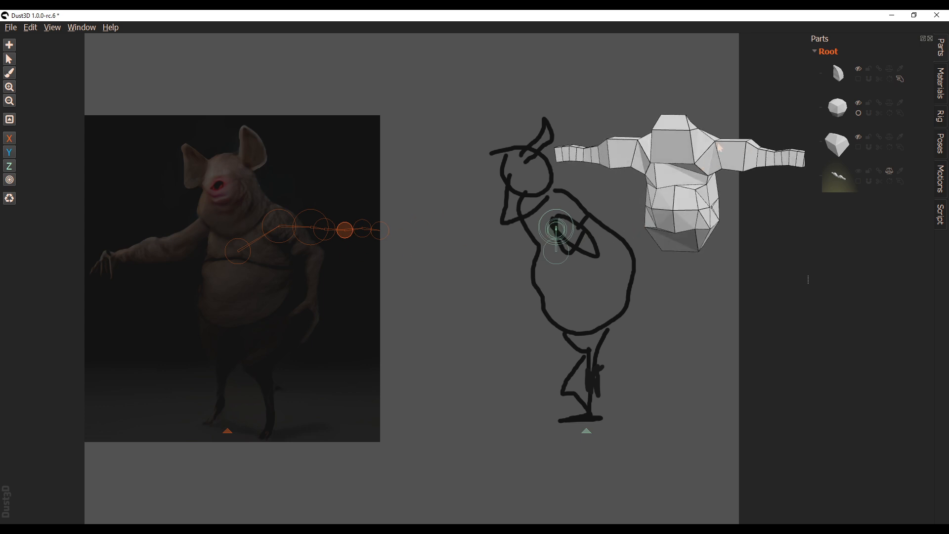
pyautogui.moveTo(720, 147); pyautogui.dragTo(678, 177, button='middle')
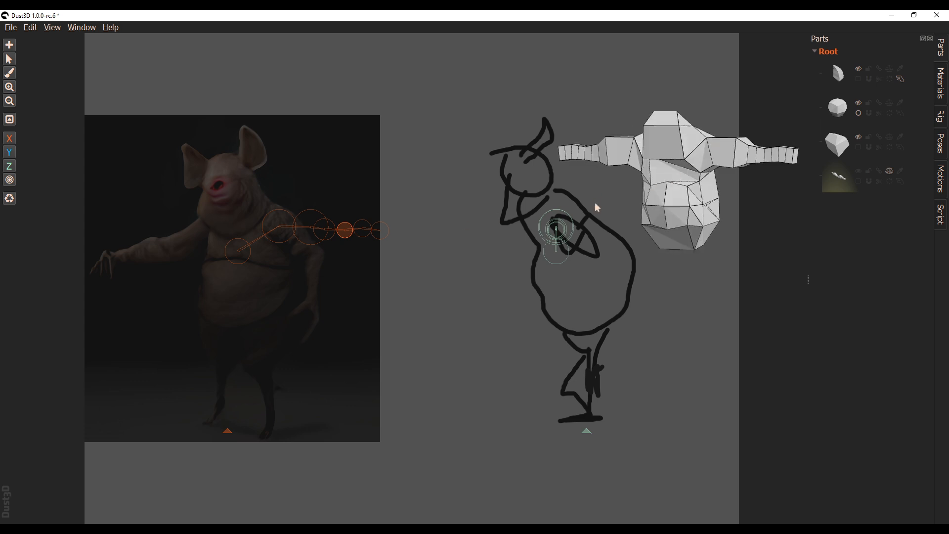
# Lower the arm chain from the shoulder outward slightly in the front view, and nudge its end node up into line.
pyautogui.moveTo(414, 220); pyautogui.dragTo(283, 252)
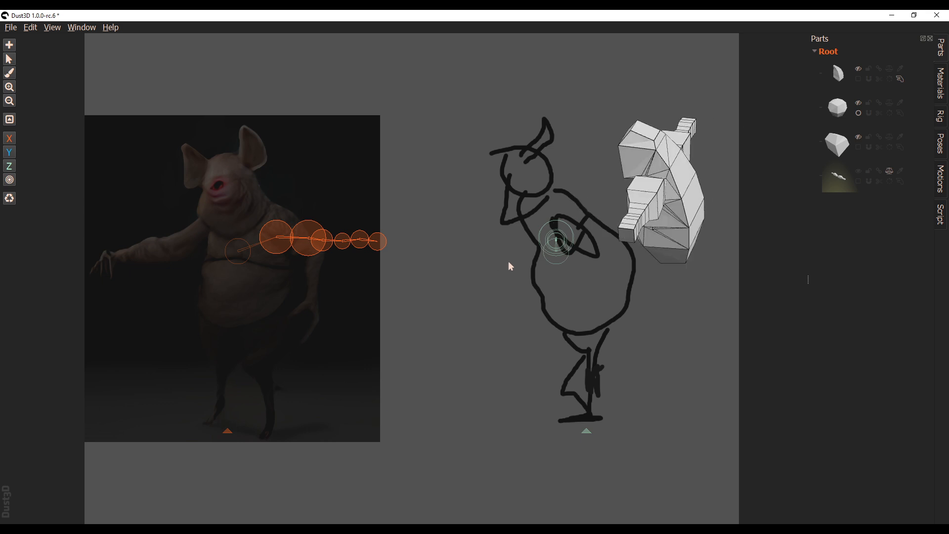
pyautogui.click(430, 305)
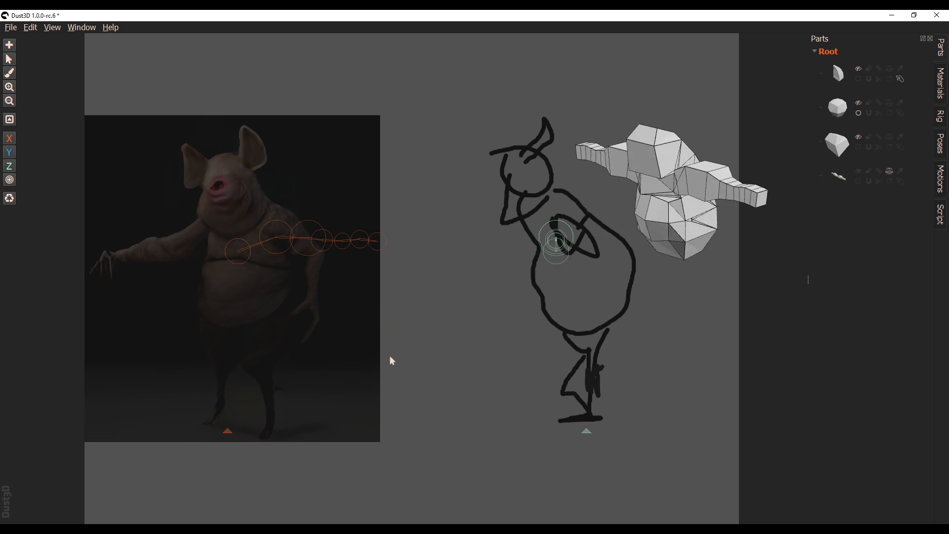
pyautogui.moveTo(380, 243); pyautogui.dragTo(381, 239)
# Create a separate hand part from one node and align it with the end of the arm in the front and side views.
pyautogui.click(338, 334)
pyautogui.press('a')
pyautogui.click(346, 336)
pyautogui.press('Escape')
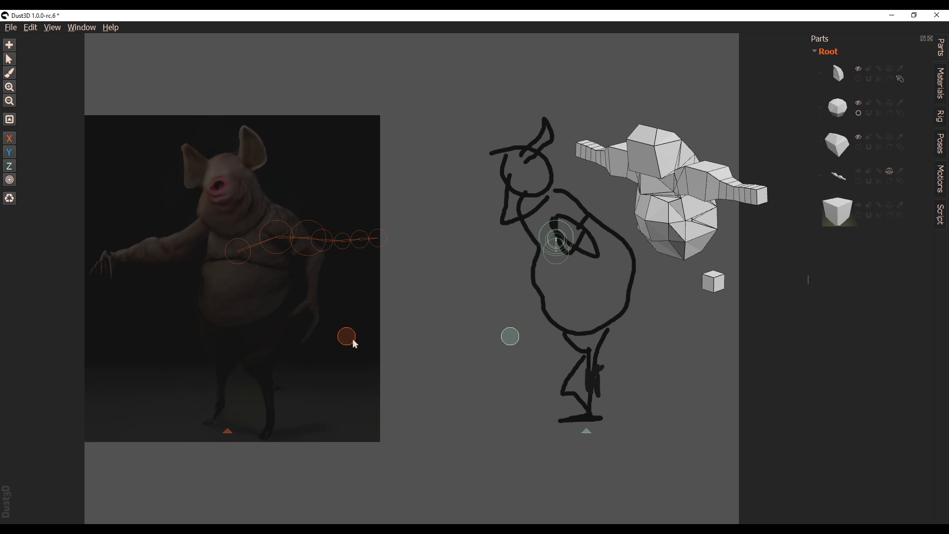
pyautogui.moveTo(347, 337); pyautogui.dragTo(392, 238)
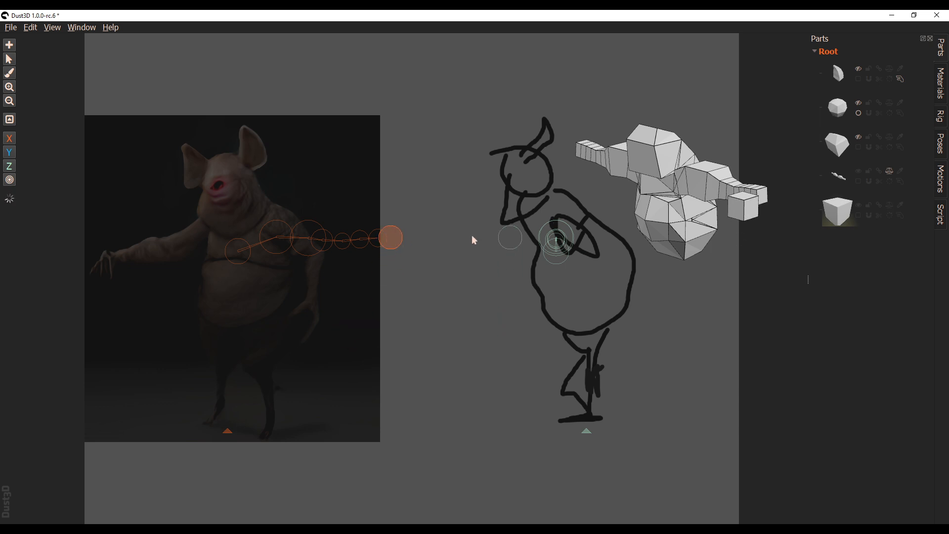
pyautogui.moveTo(519, 243); pyautogui.dragTo(562, 243)
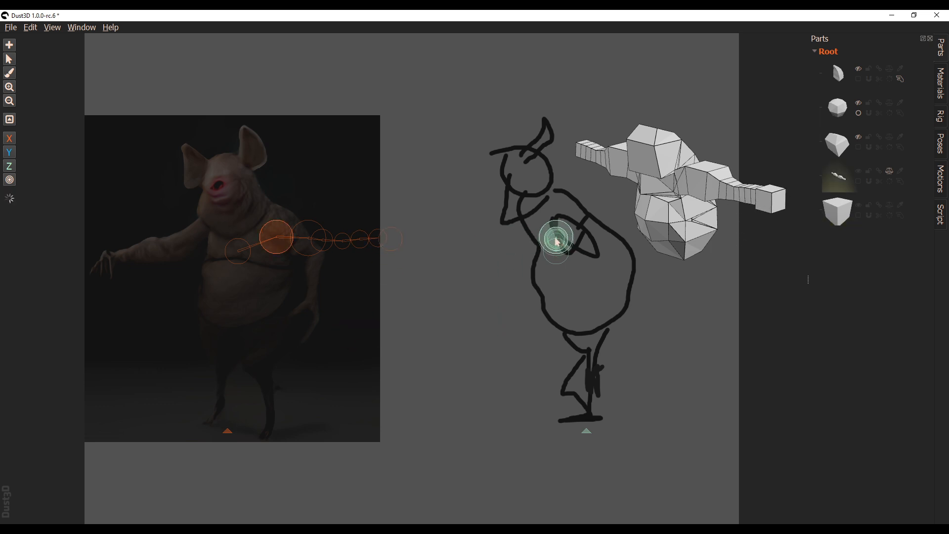
# Extend the hand part outward from its first node with a larger node in the front view.
pyautogui.click(386, 242)
pyautogui.press('a')
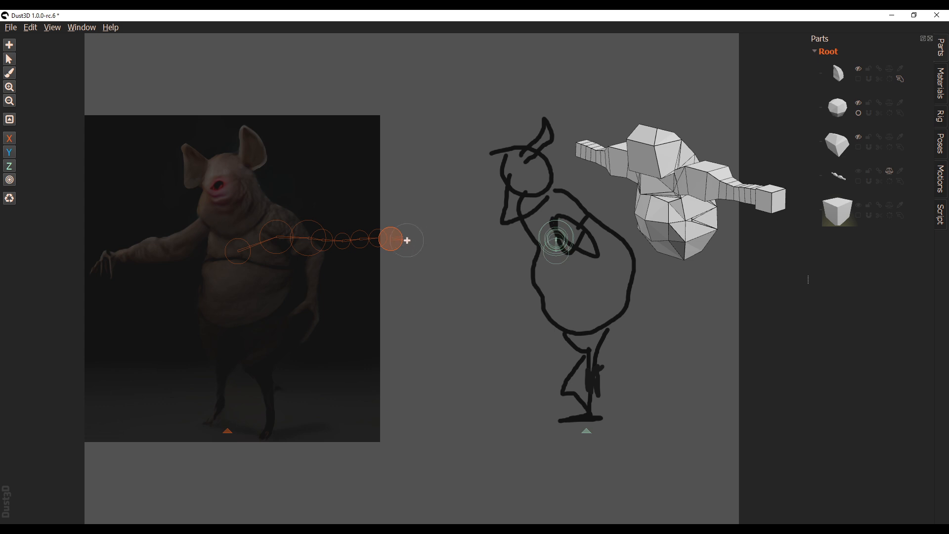
pyautogui.click(403, 239)
pyautogui.click(415, 238)
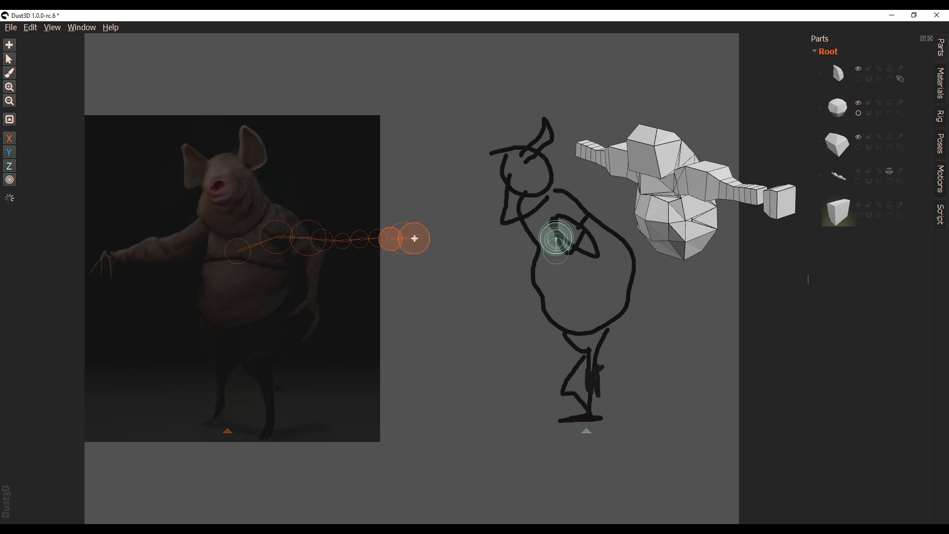
# Add an outermost node to the hand part, then shift the whole hand inward onto the arm's end and scale it down slightly.
pyautogui.click(421, 239)
pyautogui.press('Escape')
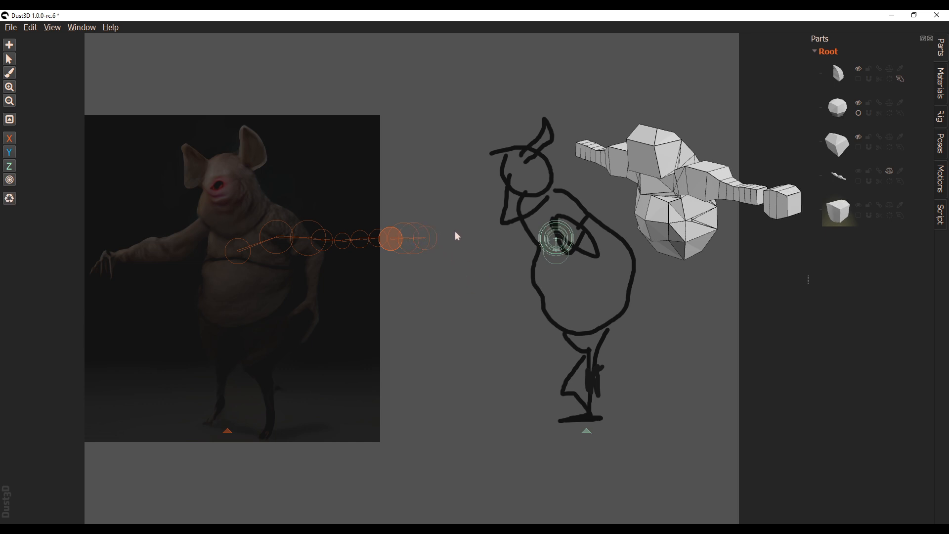
pyautogui.doubleClick(431, 242)
pyautogui.moveTo(426, 243); pyautogui.dragTo(409, 242)
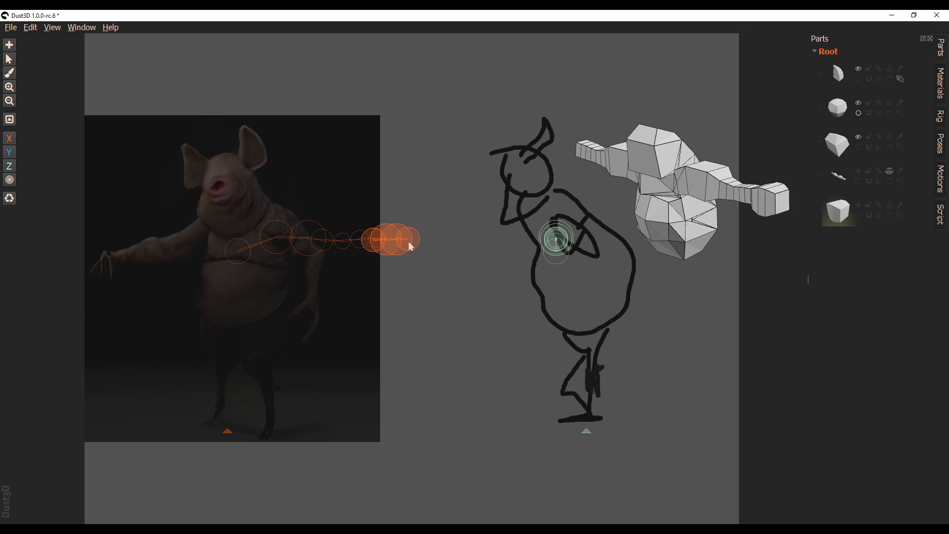
pyautogui.scroll(-3, 412, 247)
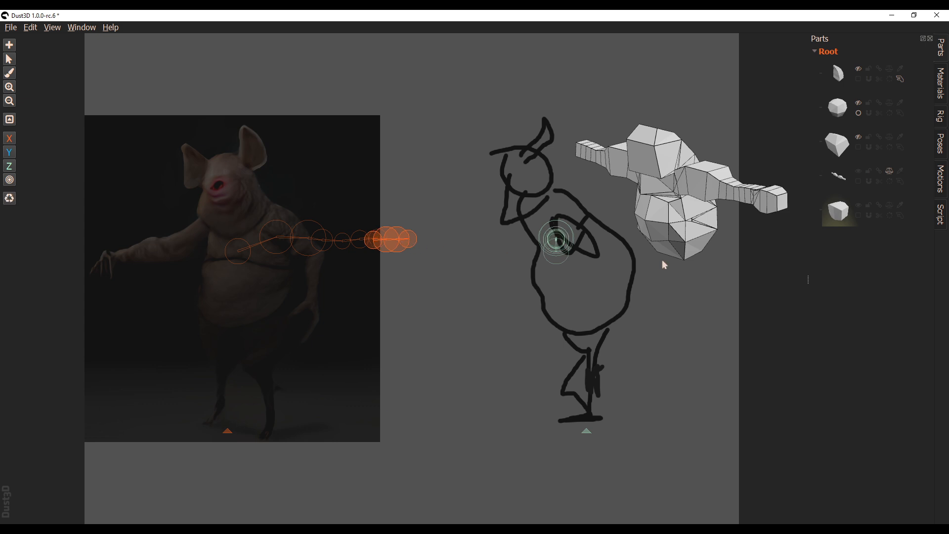
# Mirror the hand part to the opposite arm.
pyautogui.moveTo(662, 261); pyautogui.dragTo(790, 184, button='middle')
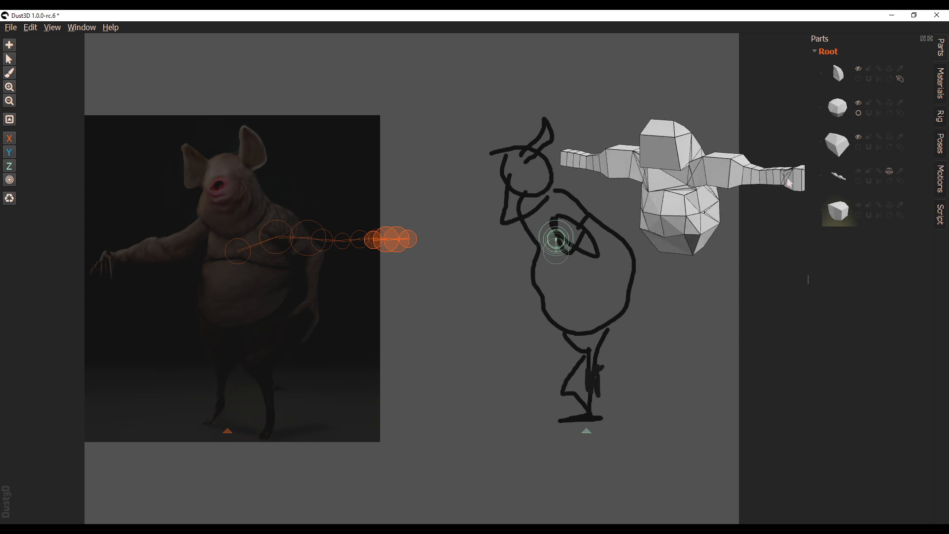
pyautogui.moveTo(693, 205)
pyautogui.keyDown('shift'); pyautogui.mouseDown(button='middle')
pyautogui.moveTo(618, 208)
pyautogui.moveTo(615, 220)
pyautogui.moveTo(616, 203)
pyautogui.moveTo(611, 228)
pyautogui.mouseUp(button='middle'); pyautogui.keyUp('shift')
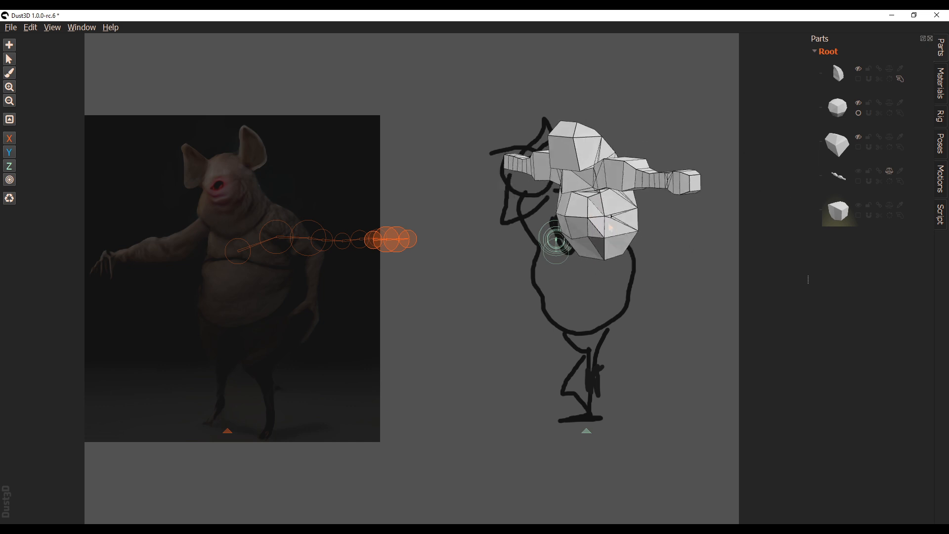
pyautogui.click(890, 205)
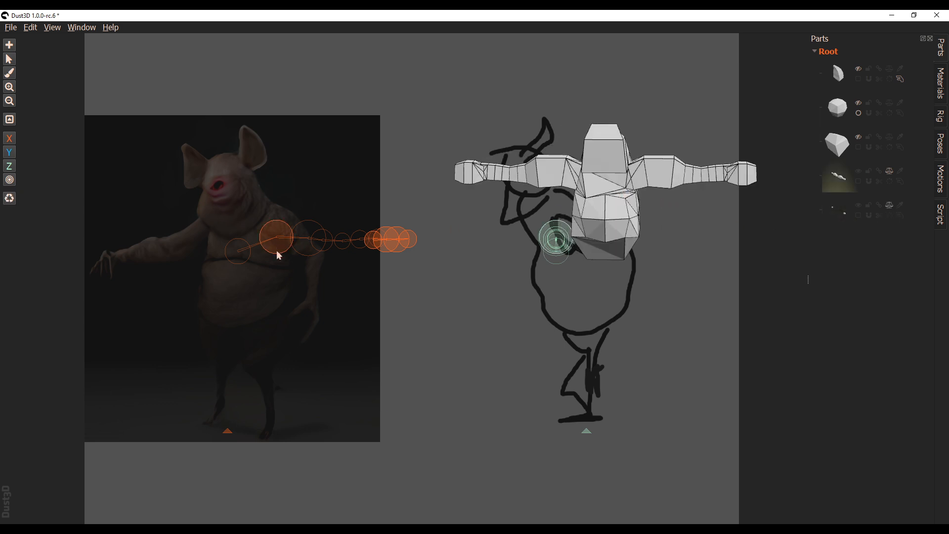
# Reposition the arm's innermost node outward and up, and shift the adjoining shoulder node slightly outward and up in the front view.
pyautogui.moveTo(240, 262)
pyautogui.mouseDown()
pyautogui.moveTo(253, 251)
pyautogui.moveTo(250, 261)
pyautogui.mouseUp()
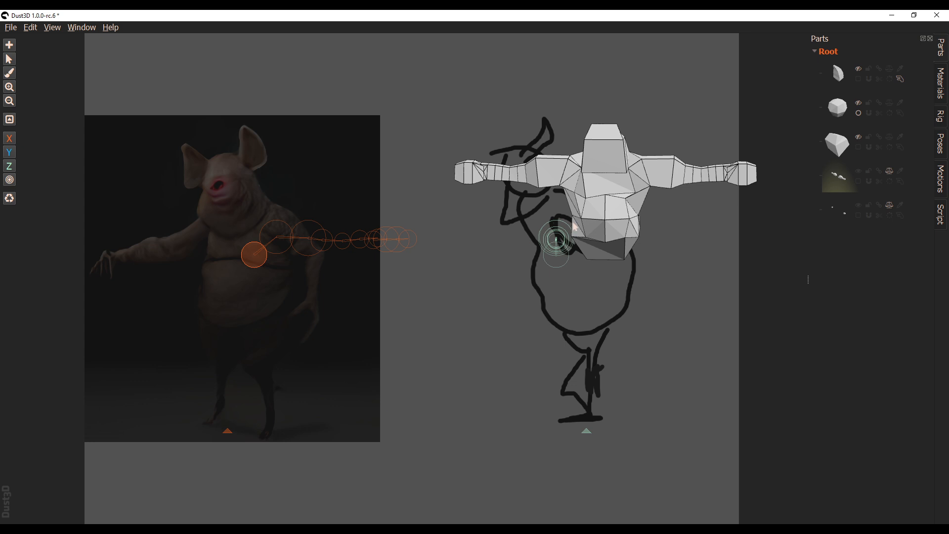
pyautogui.moveTo(572, 223); pyautogui.dragTo(622, 236, button='middle')
pyautogui.moveTo(549, 228); pyautogui.dragTo(604, 235, button='middle')
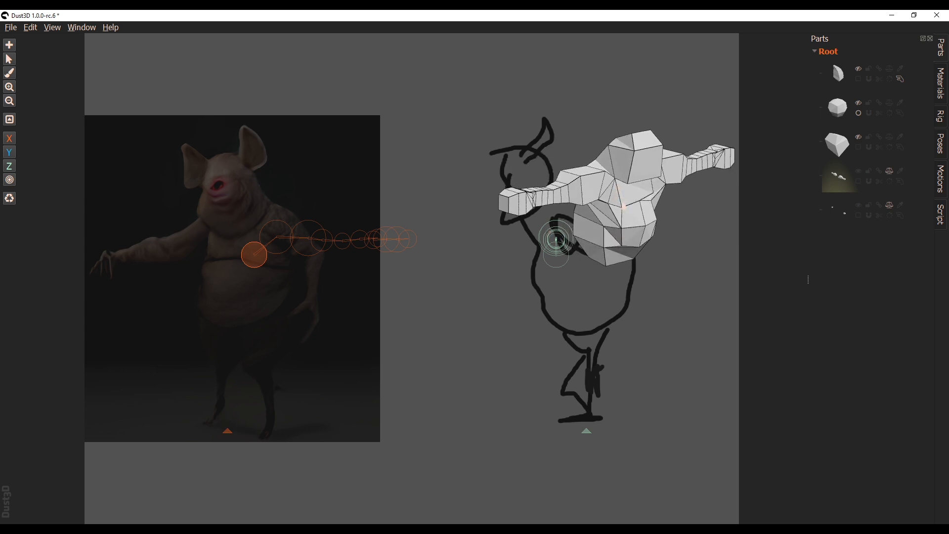
pyautogui.moveTo(653, 200); pyautogui.dragTo(588, 183, button='middle')
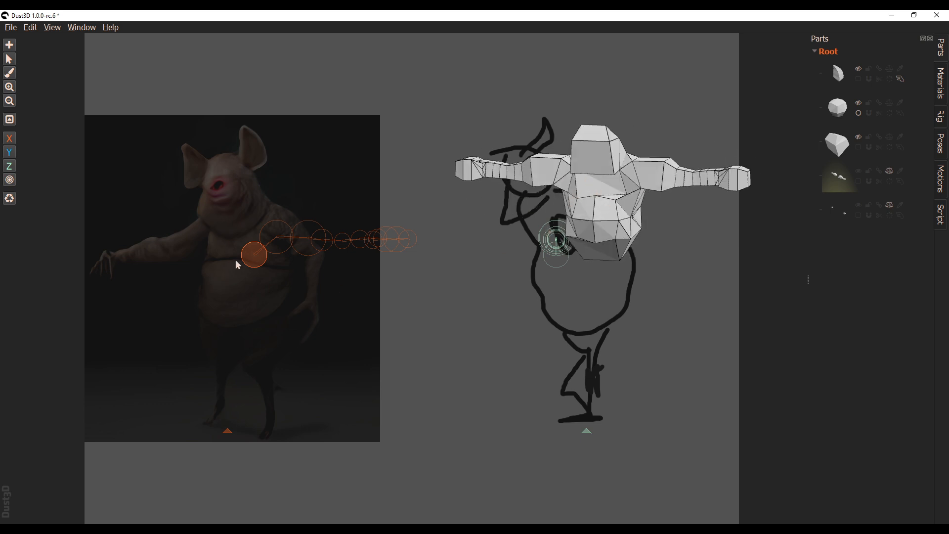
pyautogui.doubleClick(289, 234)
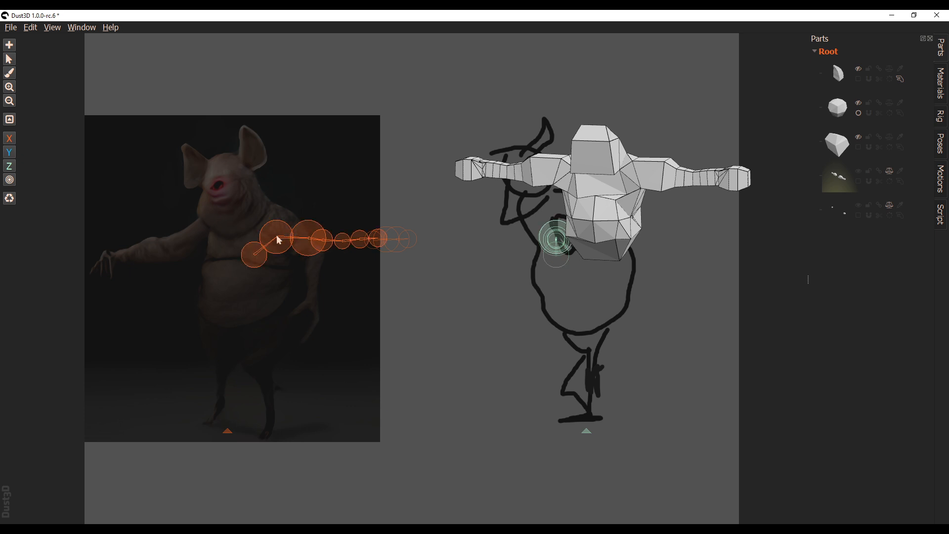
pyautogui.moveTo(279, 241); pyautogui.dragTo(291, 231)
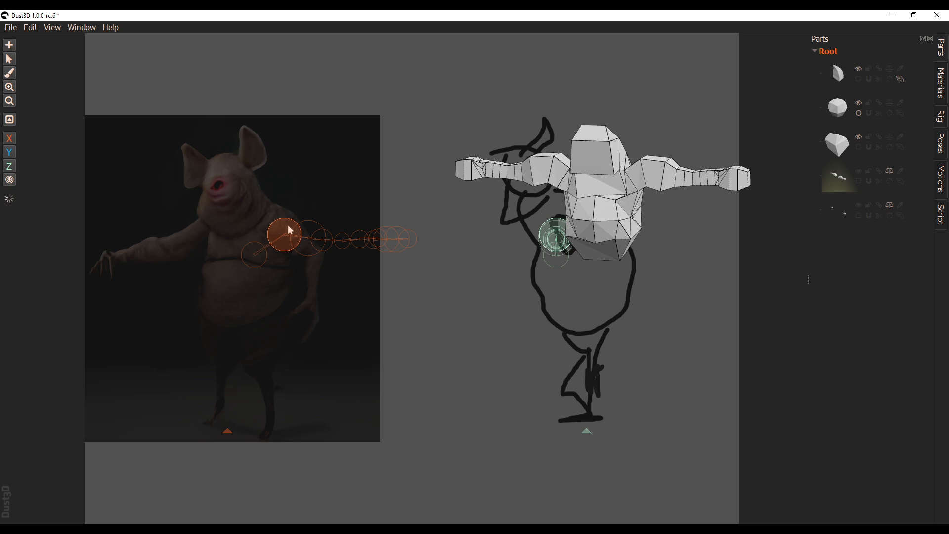
pyautogui.moveTo(251, 257)
pyautogui.mouseDown()
pyautogui.moveTo(246, 248)
pyautogui.moveTo(254, 249)
pyautogui.mouseUp()
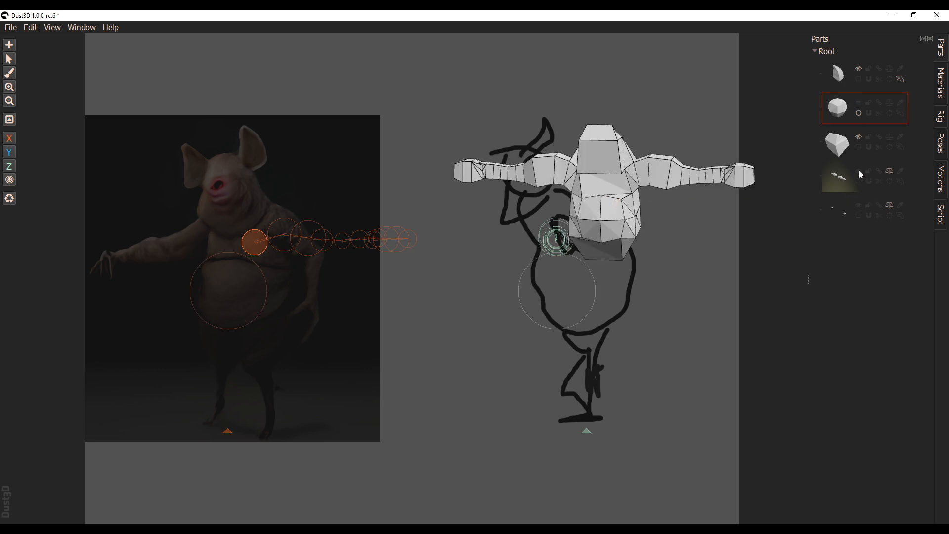
# Align the belly node to the Global Vertical Center.
pyautogui.moveTo(230, 301); pyautogui.dragTo(232, 302)
pyautogui.moveTo(538, 290); pyautogui.dragTo(578, 294, button='middle')
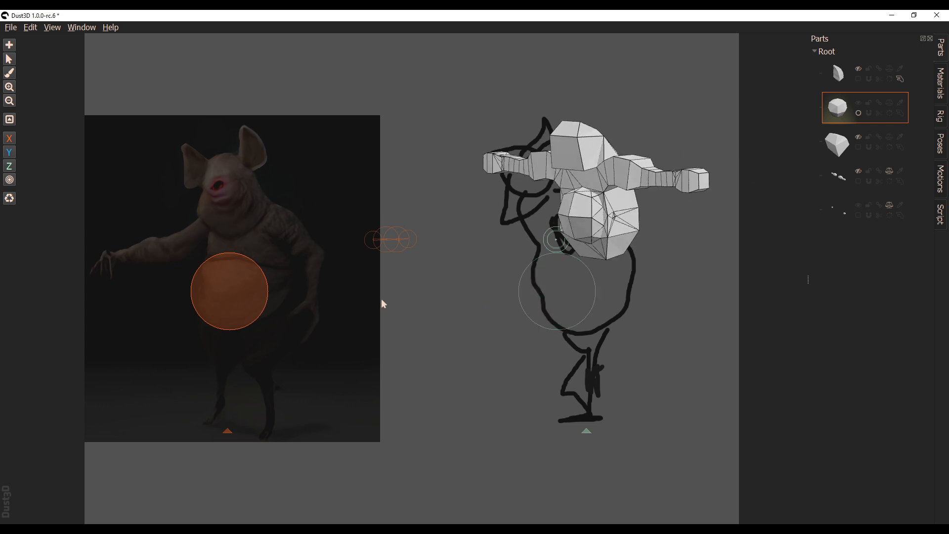
pyautogui.rightClick(245, 296)
pyautogui.moveTo(291, 396)
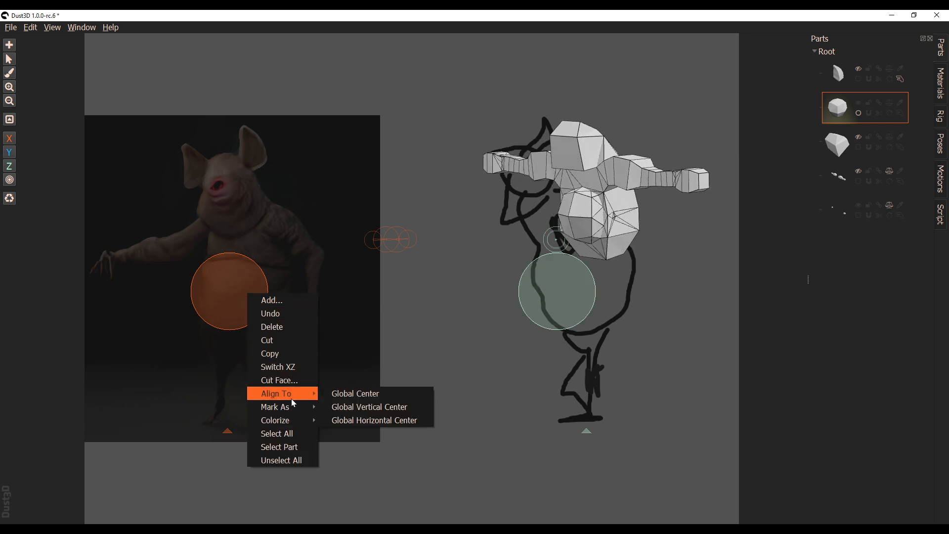
pyautogui.click(366, 416)
# Lower the belly node and shift it slightly backward in the side view, then scale it down a little.
pyautogui.moveTo(561, 294)
pyautogui.mouseDown()
pyautogui.moveTo(575, 292)
pyautogui.moveTo(568, 299)
pyautogui.mouseUp()
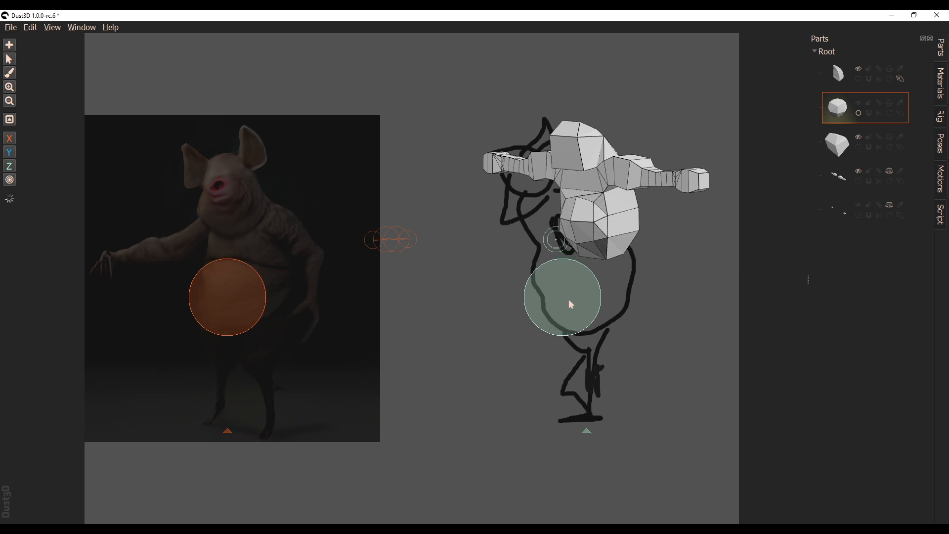
pyautogui.moveTo(569, 301); pyautogui.dragTo(624, 284, button='middle')
pyautogui.scroll(-2, 559, 302)
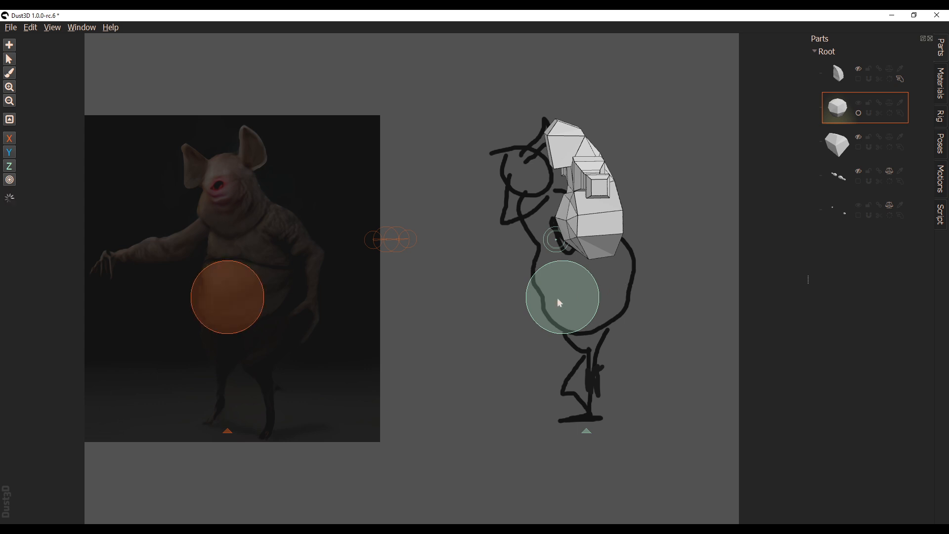
pyautogui.moveTo(558, 298); pyautogui.dragTo(676, 263, button='middle')
pyautogui.moveTo(485, 262); pyautogui.dragTo(660, 205, button='middle')
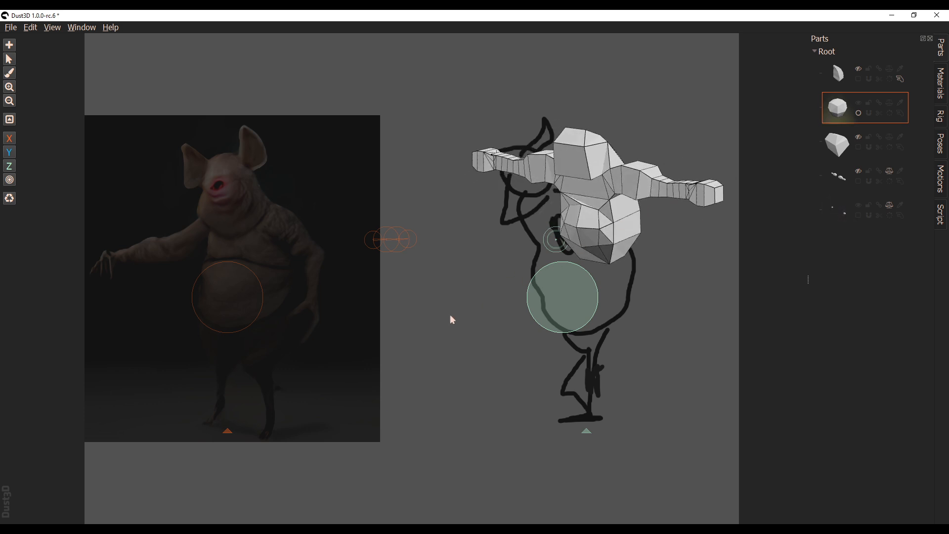
pyautogui.moveTo(452, 317); pyautogui.dragTo(399, 327, button='middle')
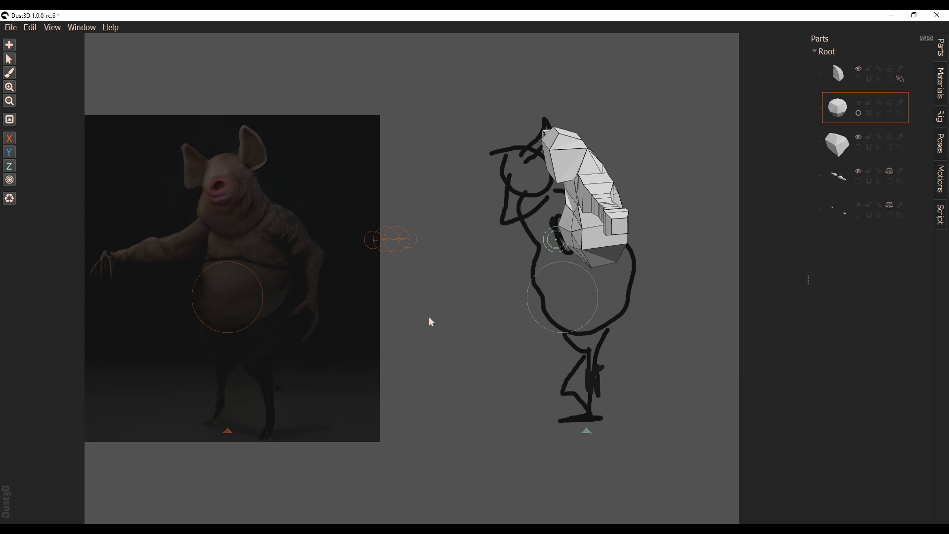
pyautogui.moveTo(455, 287); pyautogui.dragTo(648, 174, button='middle')
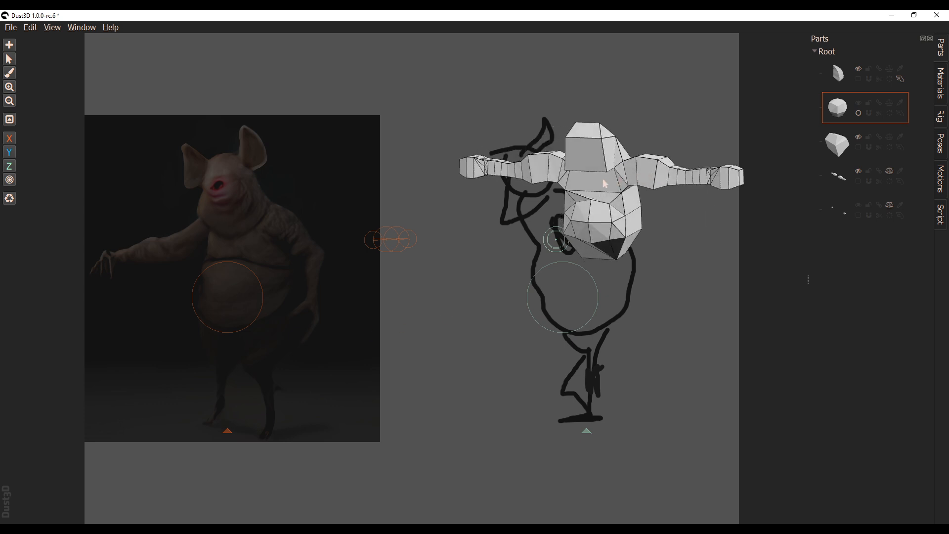
pyautogui.click(839, 76)
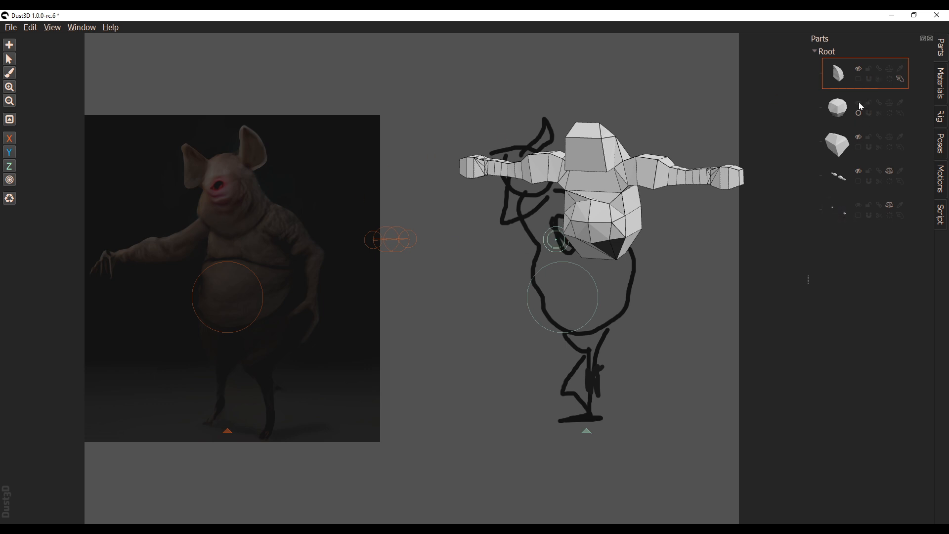
pyautogui.click(227, 194)
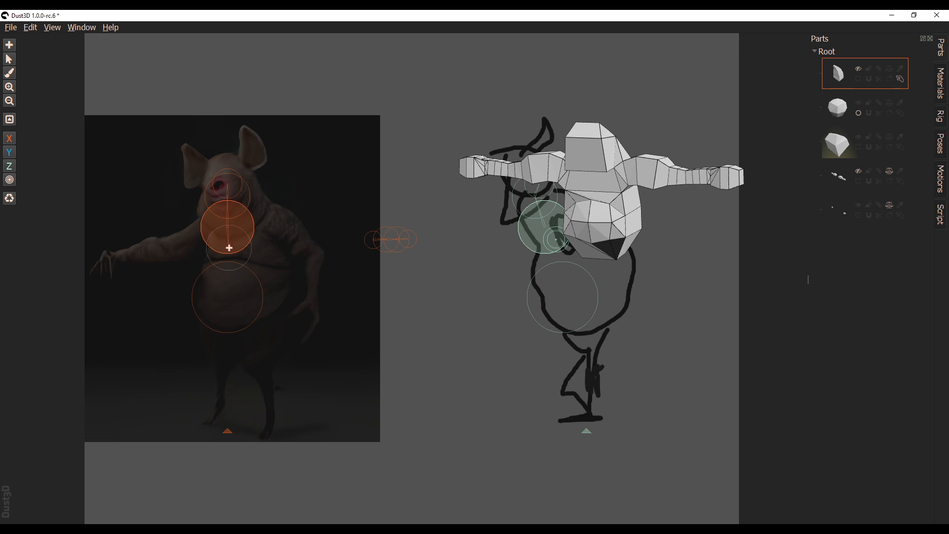
pyautogui.click(229, 248)
pyautogui.rightClick(270, 256)
pyautogui.moveTo(240, 256); pyautogui.dragTo(239, 248)
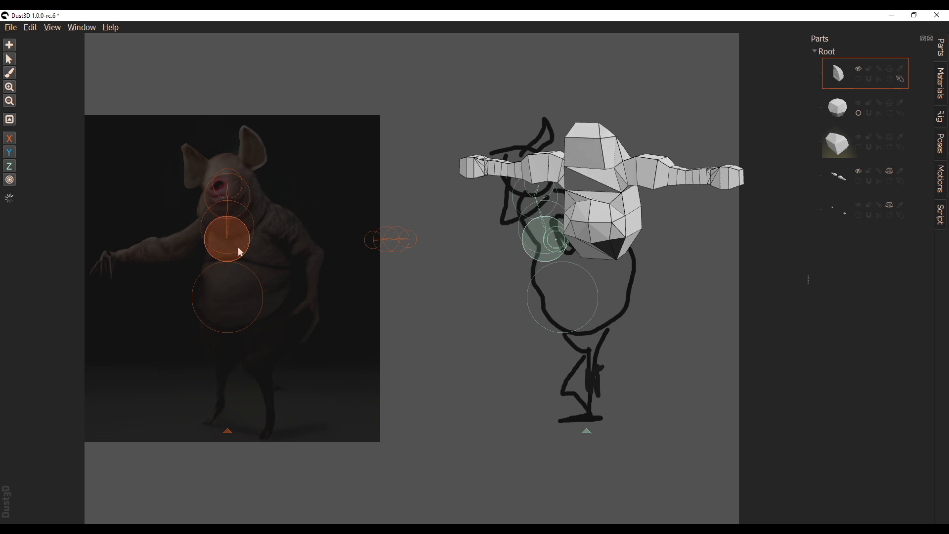
pyautogui.click(256, 249)
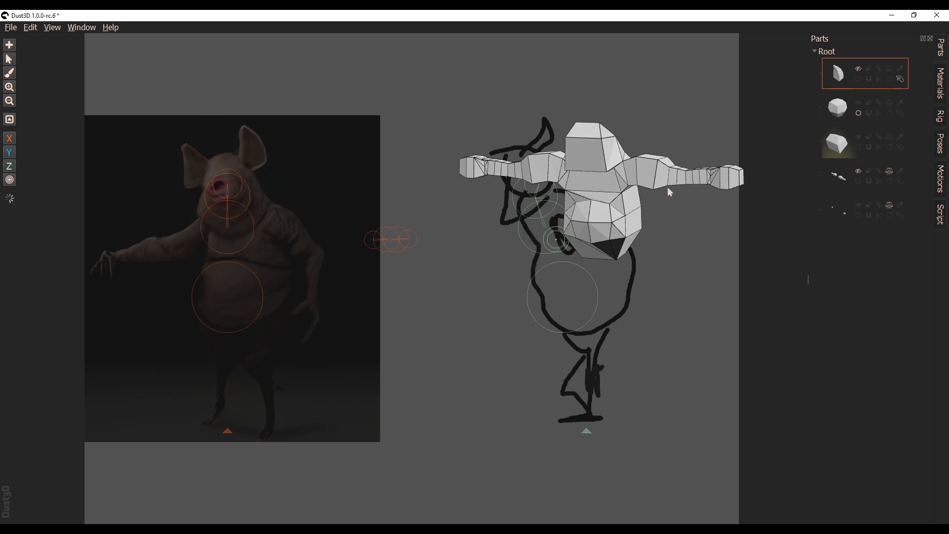
# Try smaller and larger sizes for the lowest node of the torso part above the belly.
pyautogui.moveTo(578, 184); pyautogui.dragTo(742, 196, button='middle')
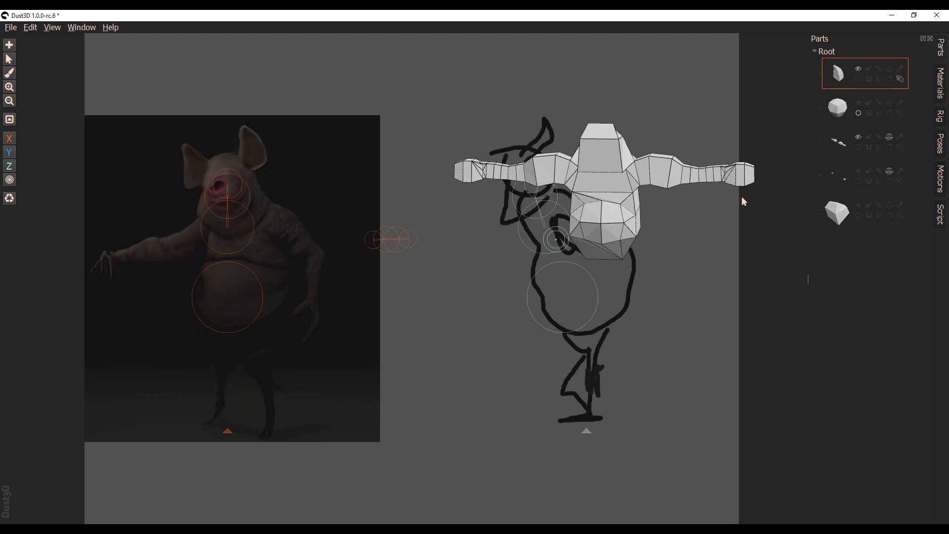
pyautogui.keyDown('shift'); pyautogui.scroll(-3, 243, 231); pyautogui.keyUp('shift')
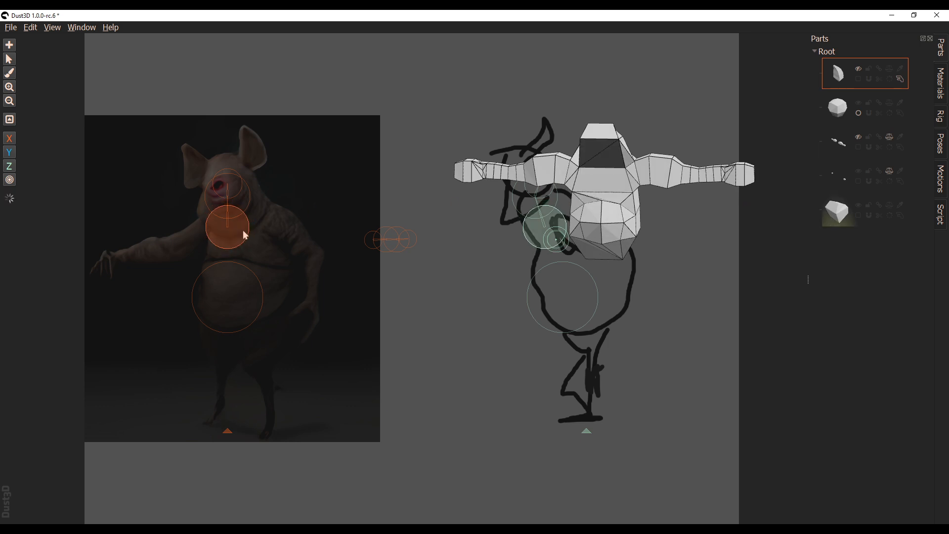
pyautogui.keyDown('shift'); pyautogui.scroll(1, 243, 232); pyautogui.keyUp('shift')
pyautogui.keyDown('shift'); pyautogui.scroll(4, 243, 230); pyautogui.keyUp('shift')
pyautogui.keyDown('shift'); pyautogui.scroll(-2, 243, 230); pyautogui.keyUp('shift')
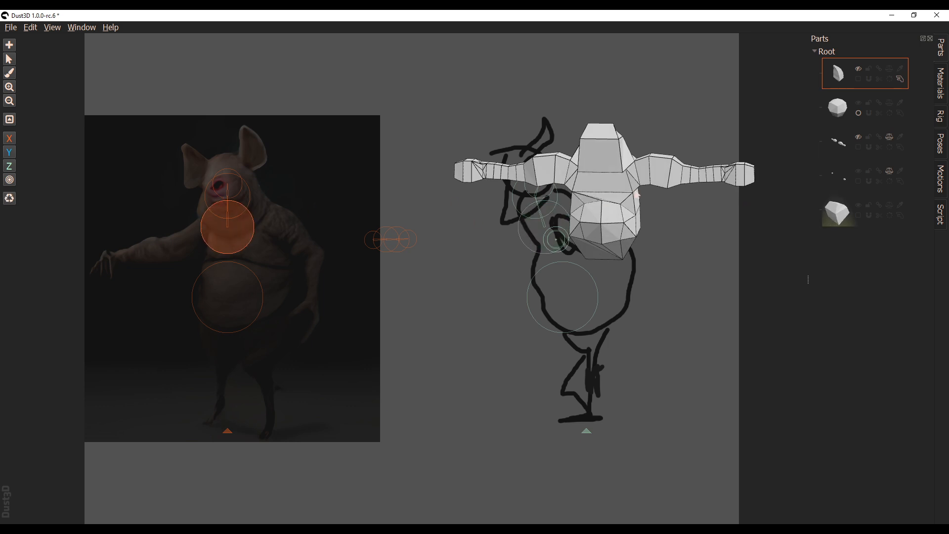
pyautogui.moveTo(635, 191)
pyautogui.mouseDown(button='middle')
pyautogui.moveTo(537, 204)
pyautogui.moveTo(656, 180)
pyautogui.moveTo(719, 153)
pyautogui.moveTo(695, 193)
pyautogui.moveTo(632, 198)
pyautogui.moveTo(649, 200)
pyautogui.mouseUp(button='middle')
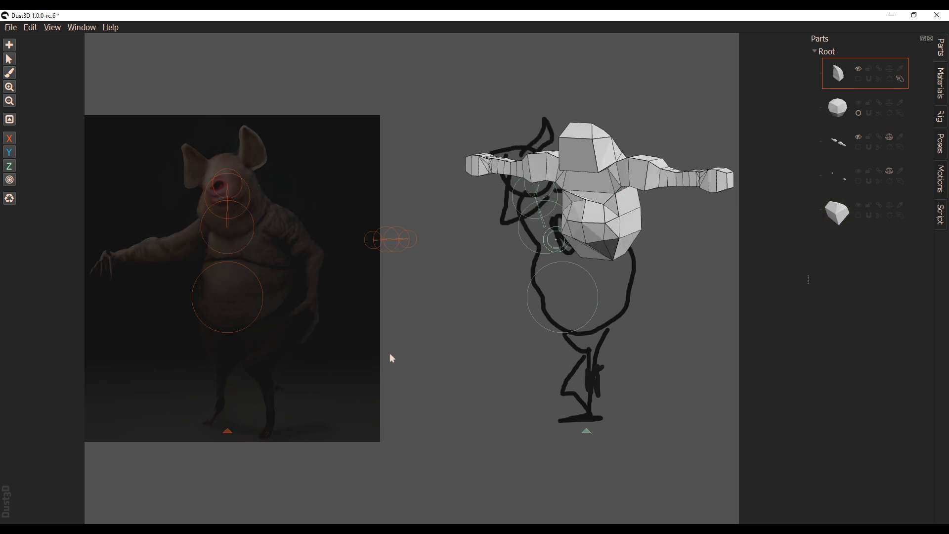
# Create a separate leg part from six nodes, running from the lower belly down to the foot along the reference leg in the front view.
pyautogui.press('a')
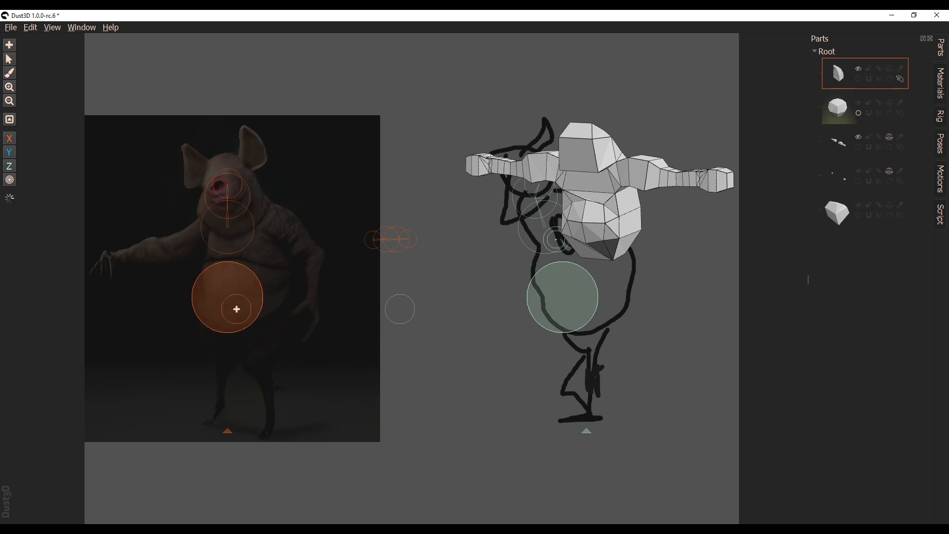
pyautogui.click(237, 310)
pyautogui.click(265, 335)
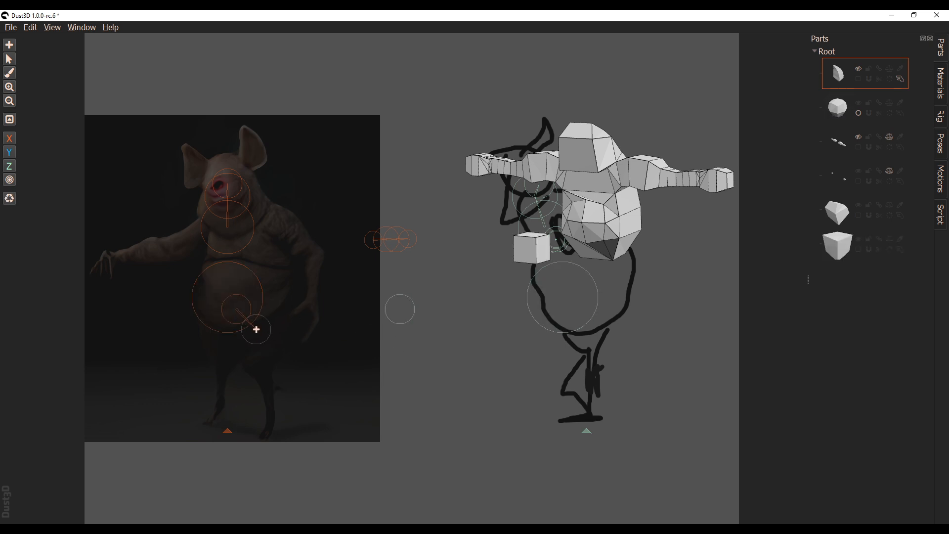
pyautogui.click(257, 325)
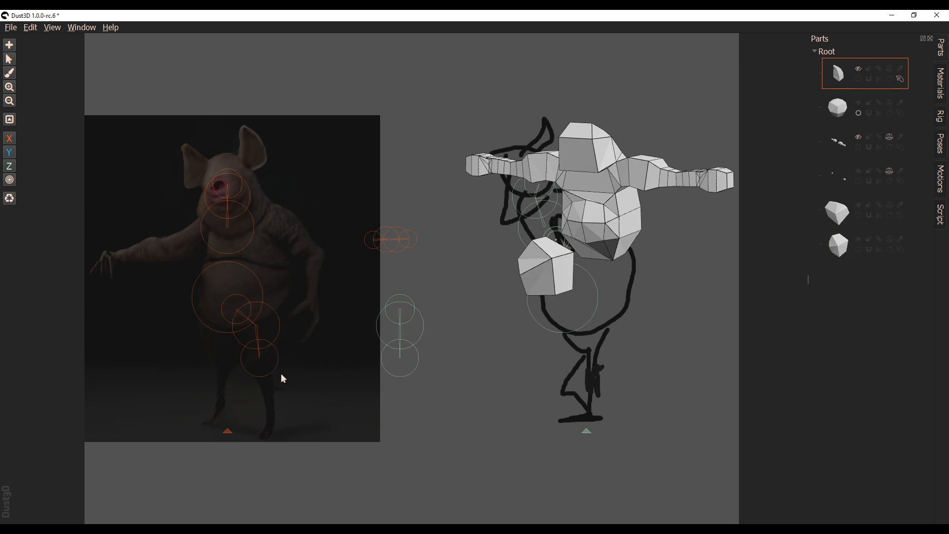
pyautogui.click(259, 358)
pyautogui.click(268, 390)
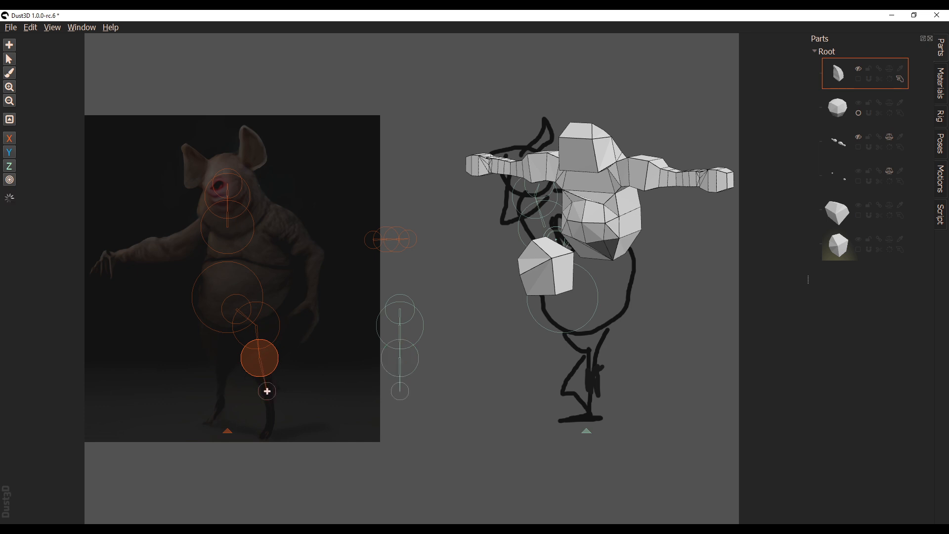
pyautogui.click(272, 422)
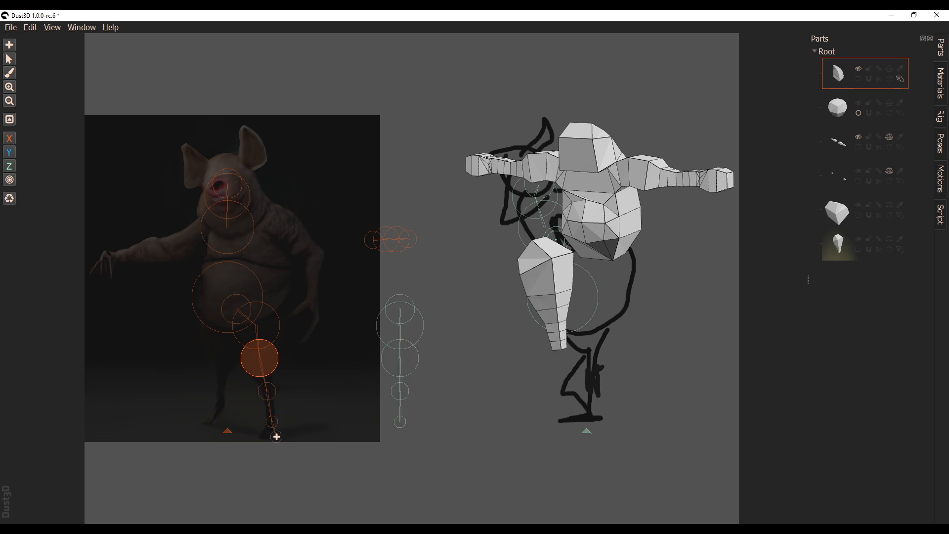
pyautogui.click(276, 435)
# Move the whole leg chain beneath the belly over the side-view sketch, and mirror the leg part to the opposite side.
pyautogui.moveTo(465, 281); pyautogui.dragTo(388, 437)
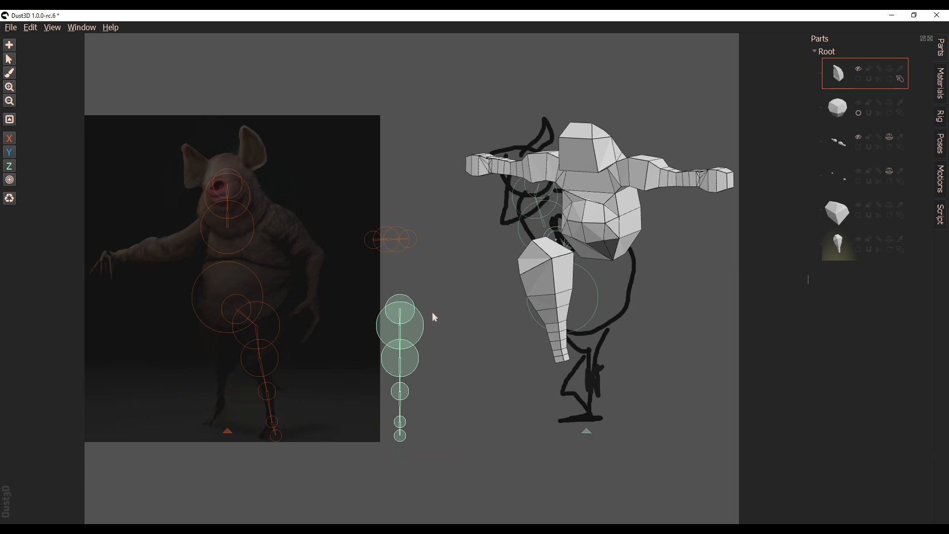
pyautogui.moveTo(406, 304); pyautogui.dragTo(591, 319)
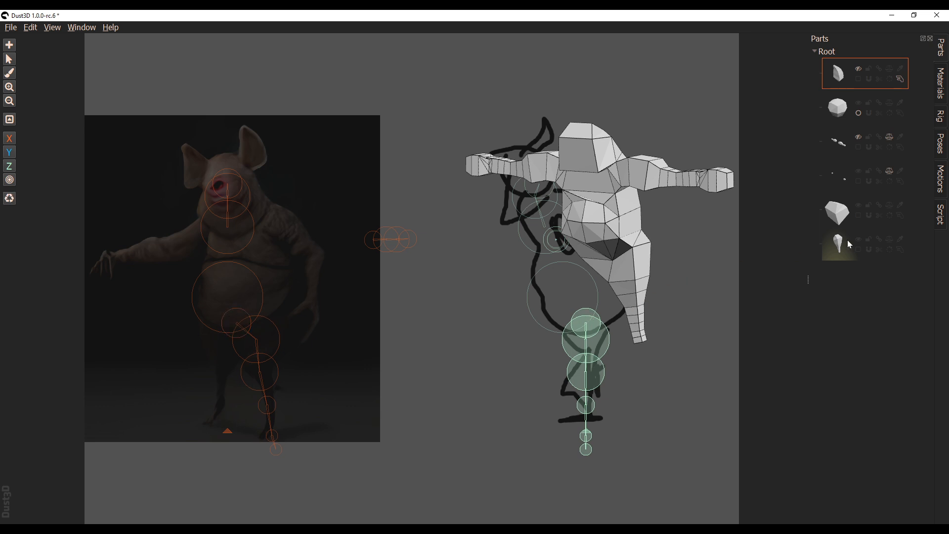
pyautogui.click(889, 240)
pyautogui.moveTo(731, 261); pyautogui.dragTo(763, 259, button='middle')
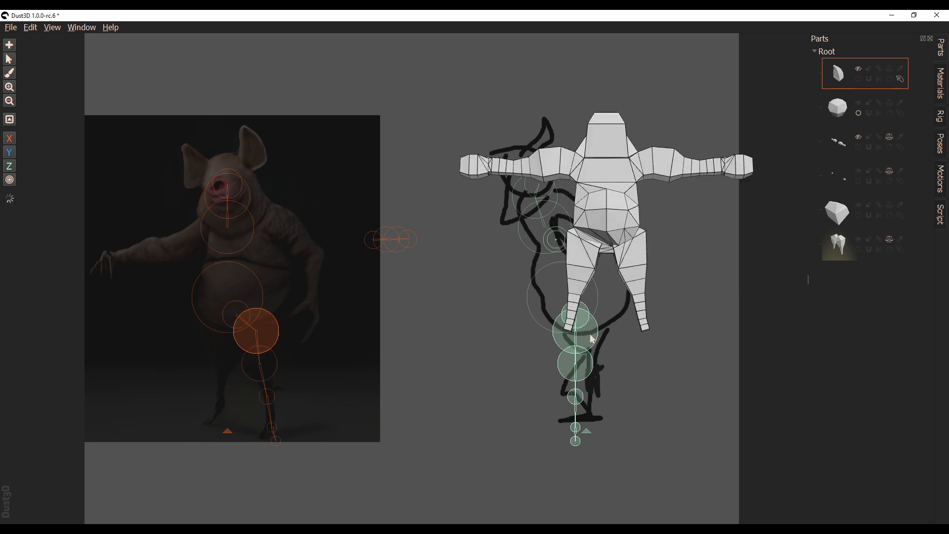
# Shrink the upper-leg node and reposition the lower leg nodes to follow the bent leg in the side-view sketch.
pyautogui.scroll(-4, 587, 330)
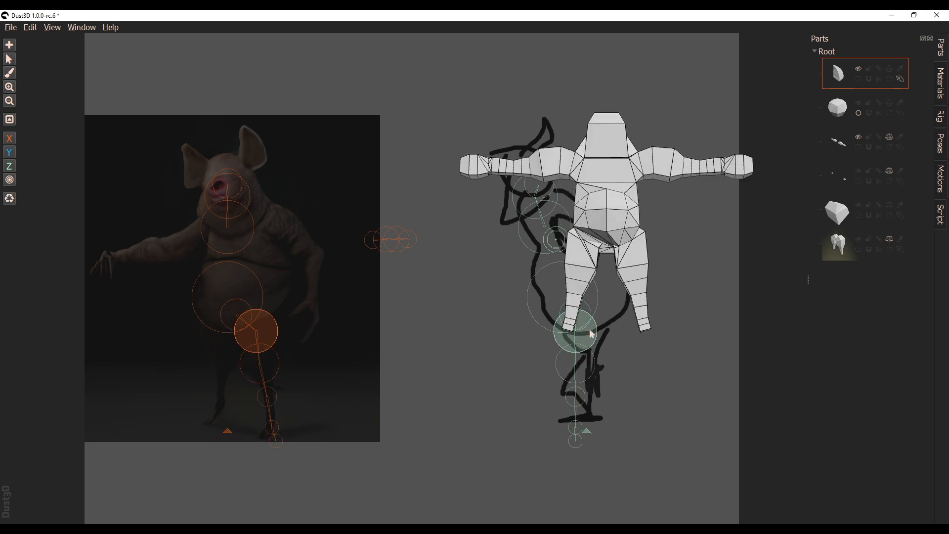
pyautogui.scroll(-4, 588, 330)
pyautogui.moveTo(705, 336); pyautogui.dragTo(645, 350, button='middle')
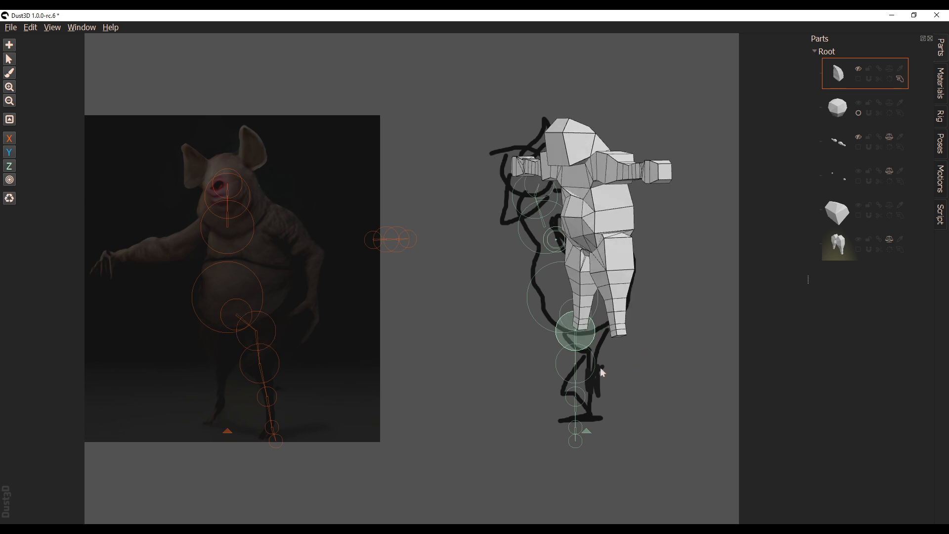
pyautogui.moveTo(586, 365); pyautogui.dragTo(568, 362)
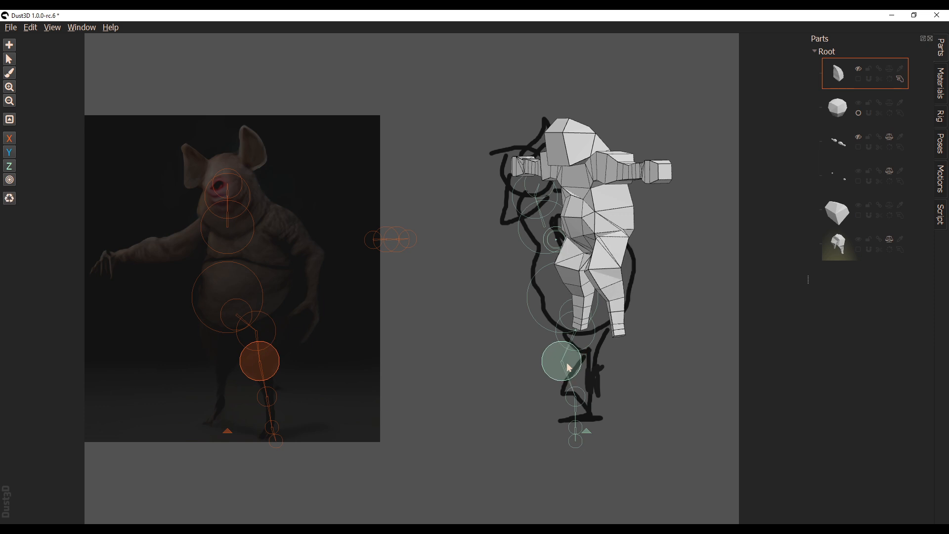
pyautogui.moveTo(570, 403); pyautogui.dragTo(578, 447)
pyautogui.click(579, 433)
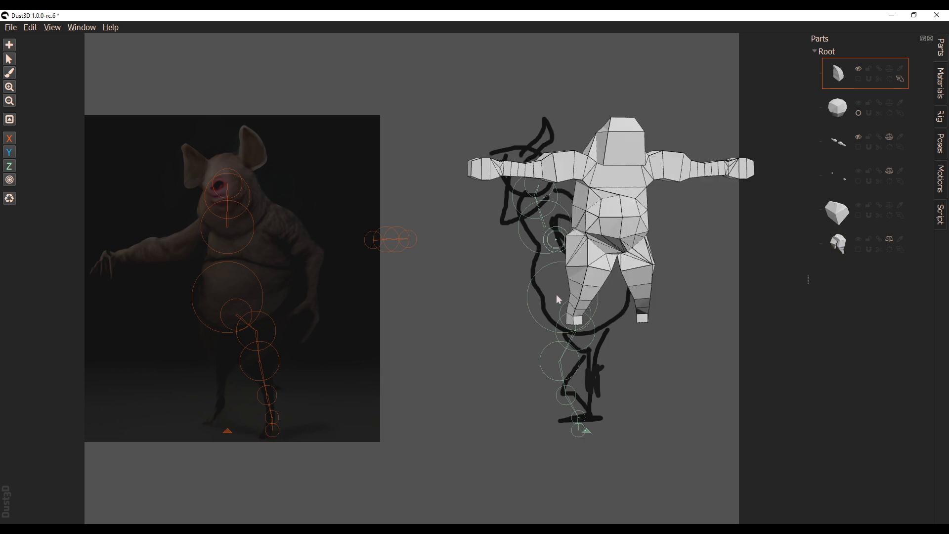
pyautogui.moveTo(579, 301); pyautogui.dragTo(681, 257, button='middle')
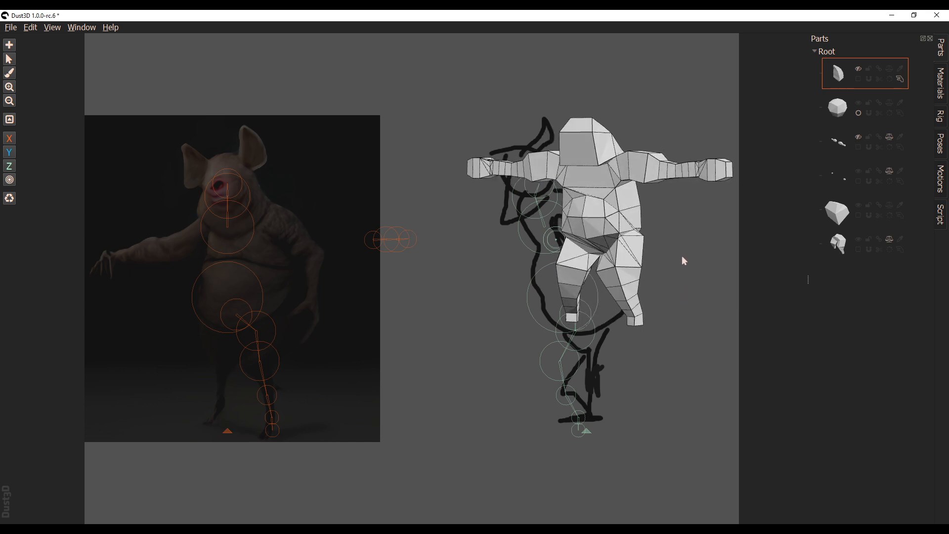
pyautogui.moveTo(646, 329); pyautogui.dragTo(671, 340, button='middle')
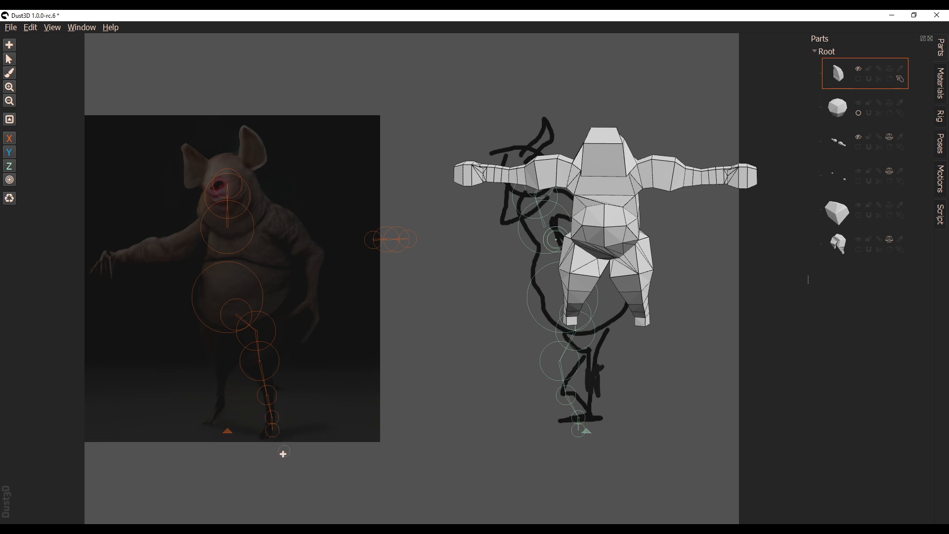
# Create a separate mirrored foot part from three nodes beside the legs, angling it from the ankle down to the toes.
pyautogui.click(433, 456)
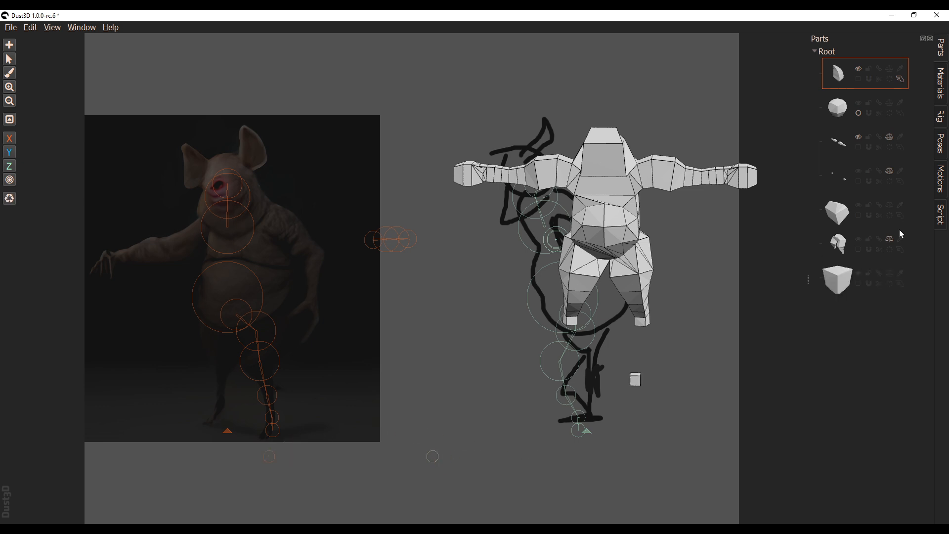
pyautogui.click(891, 275)
pyautogui.click(431, 457)
pyautogui.press('a')
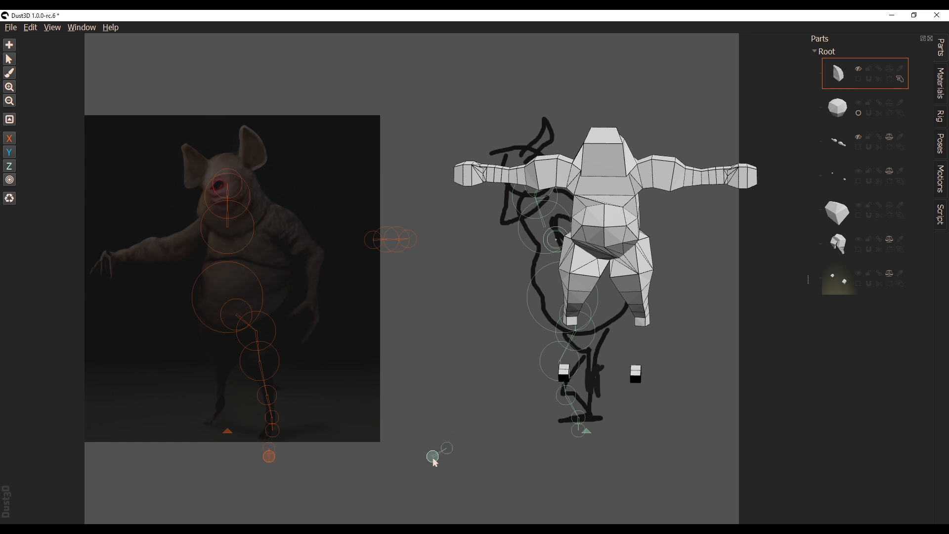
pyautogui.scroll(1, 433, 458)
pyautogui.moveTo(449, 447); pyautogui.dragTo(447, 438)
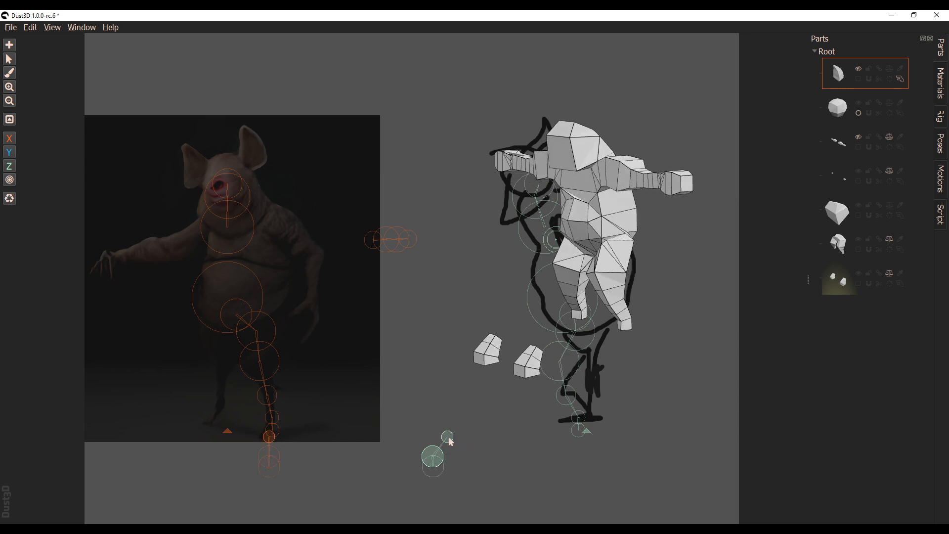
# Move the whole foot chain in the side view so that it joins the lower end of the leg.
pyautogui.moveTo(450, 442); pyautogui.dragTo(410, 489)
pyautogui.moveTo(455, 436); pyautogui.dragTo(591, 428)
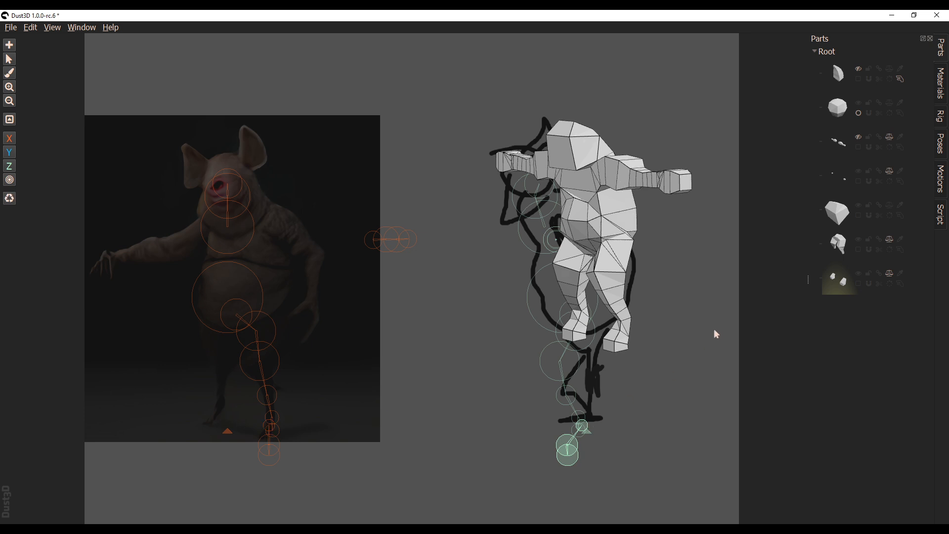
pyautogui.moveTo(716, 335)
pyautogui.mouseDown(button='middle')
pyautogui.moveTo(410, 332)
pyautogui.moveTo(489, 311)
pyautogui.moveTo(419, 296)
pyautogui.moveTo(412, 311)
pyautogui.moveTo(396, 301)
pyautogui.moveTo(345, 315)
pyautogui.moveTo(405, 291)
pyautogui.moveTo(511, 306)
pyautogui.mouseUp(button='middle')
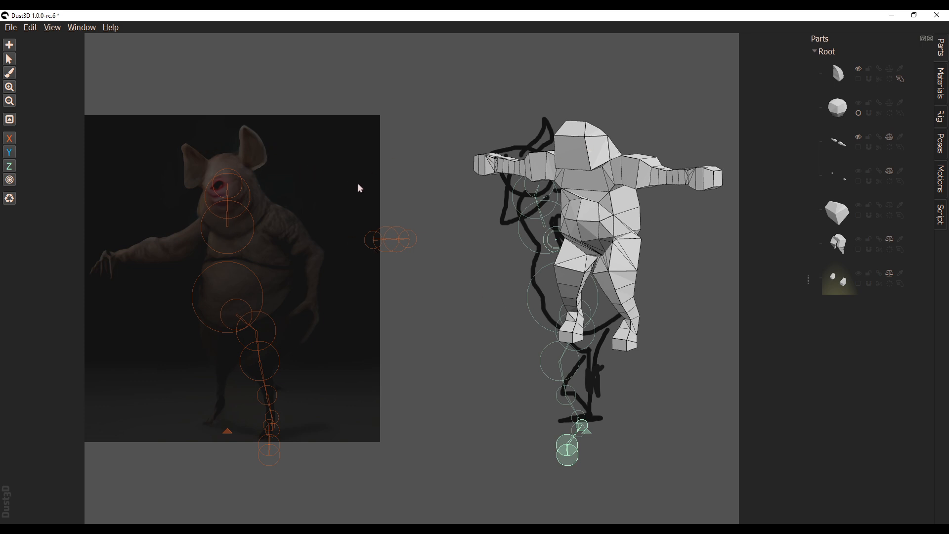
pyautogui.moveTo(566, 207); pyautogui.dragTo(445, 195, button='middle')
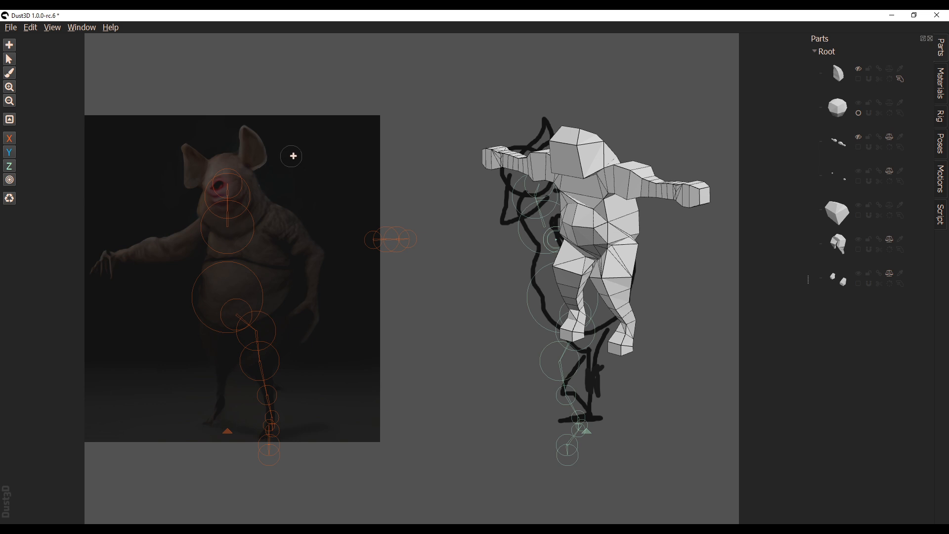
pyautogui.click(243, 165)
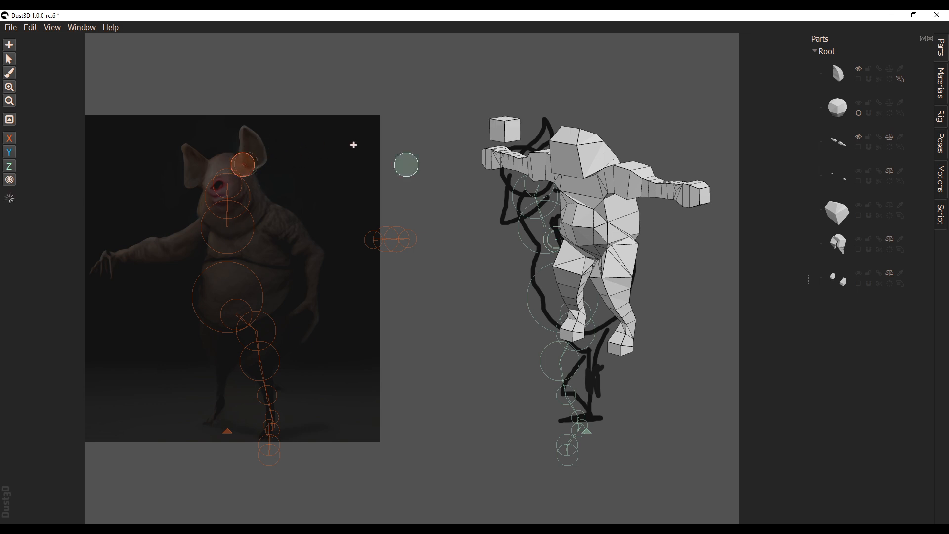
pyautogui.click(279, 142)
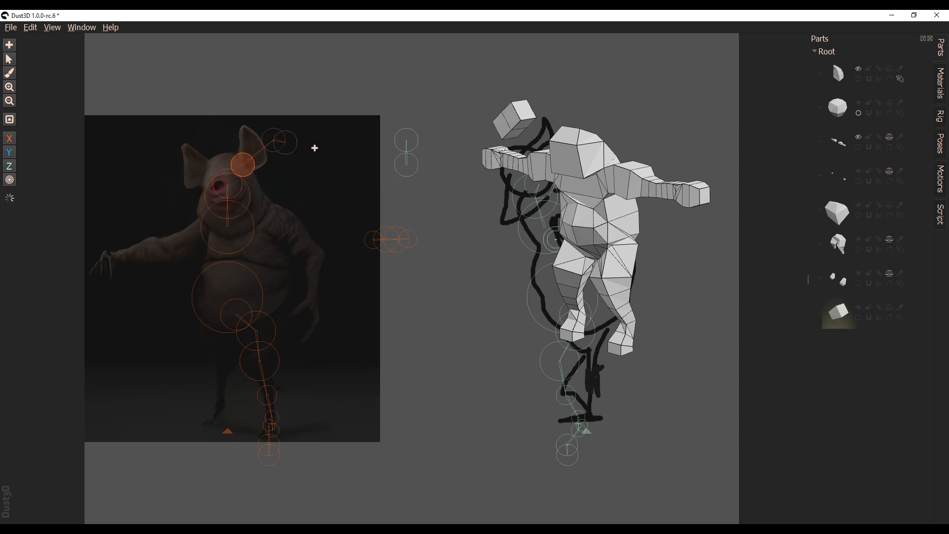
pyautogui.moveTo(302, 117); pyautogui.dragTo(261, 155)
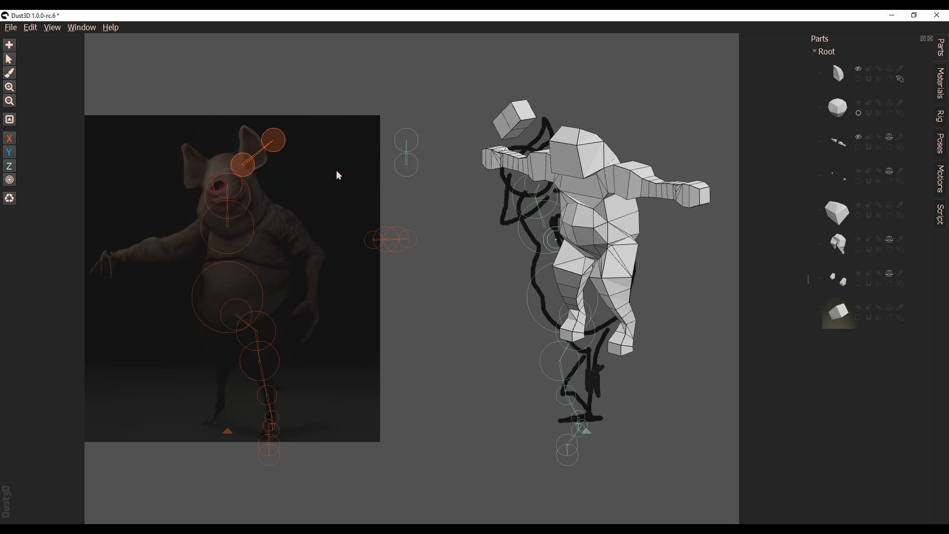
pyautogui.press('Delete')
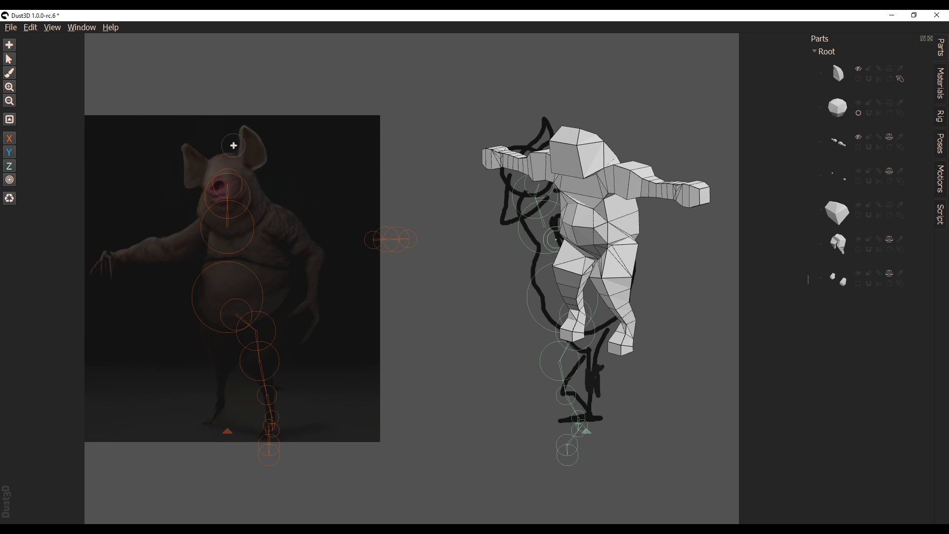
# Trace the raised ear of the front reference with a closed loop of seven small nodes as a separate part.
pyautogui.click(241, 157)
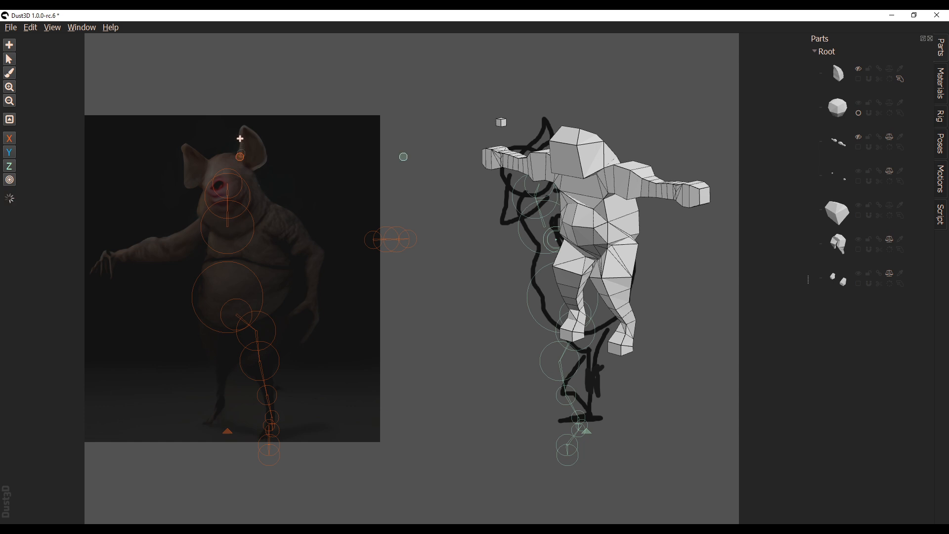
pyautogui.click(240, 142)
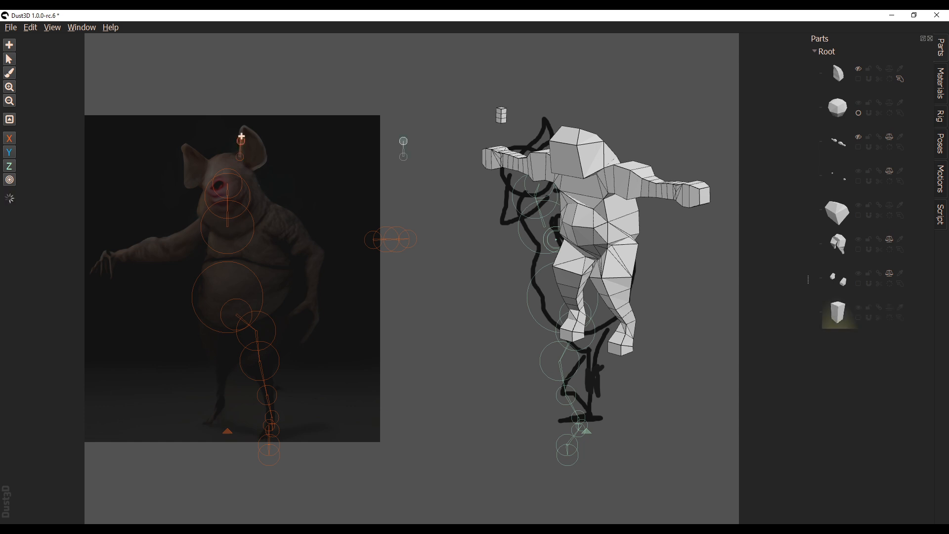
pyautogui.click(241, 127)
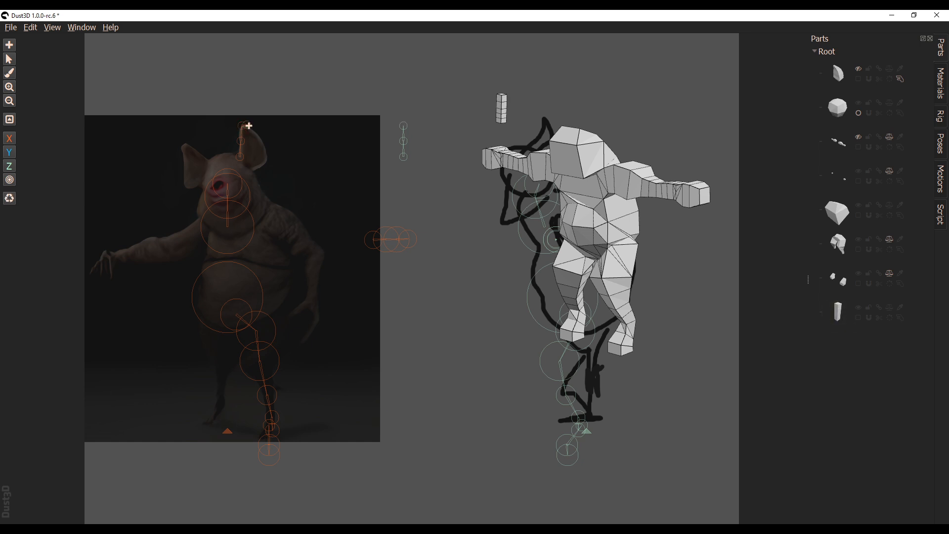
pyautogui.click(259, 135)
pyautogui.click(266, 151)
pyautogui.click(268, 163)
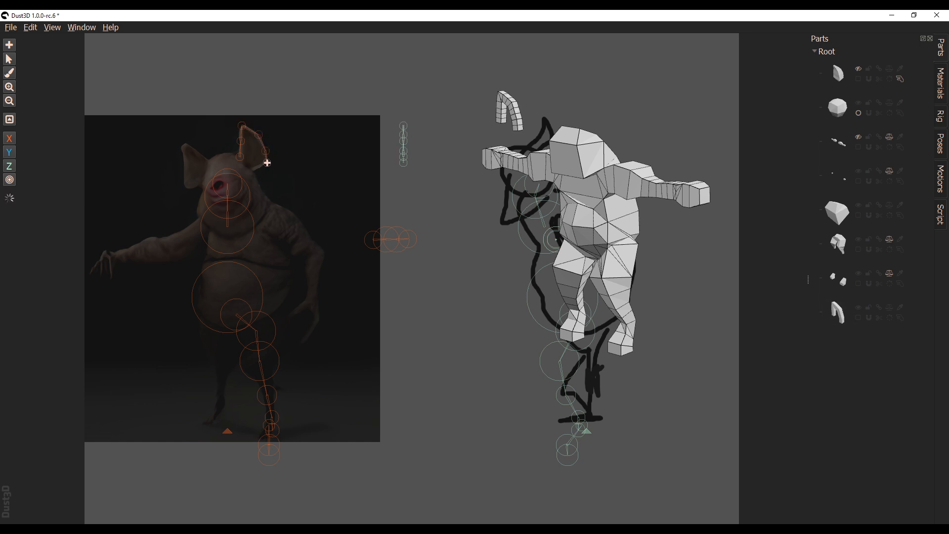
pyautogui.click(253, 172)
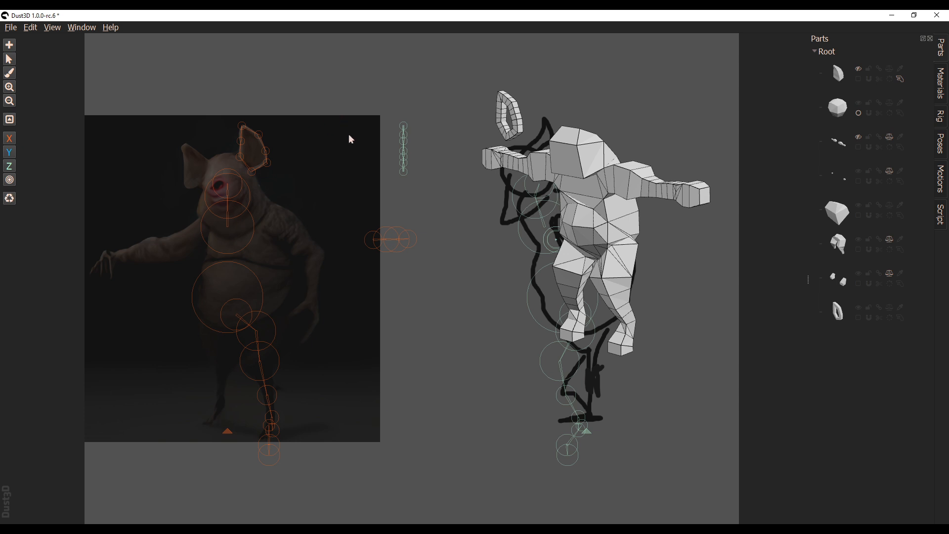
# Set the target of the traced ear outline part to Cut Face, keeping its mode at Normal.
pyautogui.rightClick(843, 312)
pyautogui.click(752, 326)
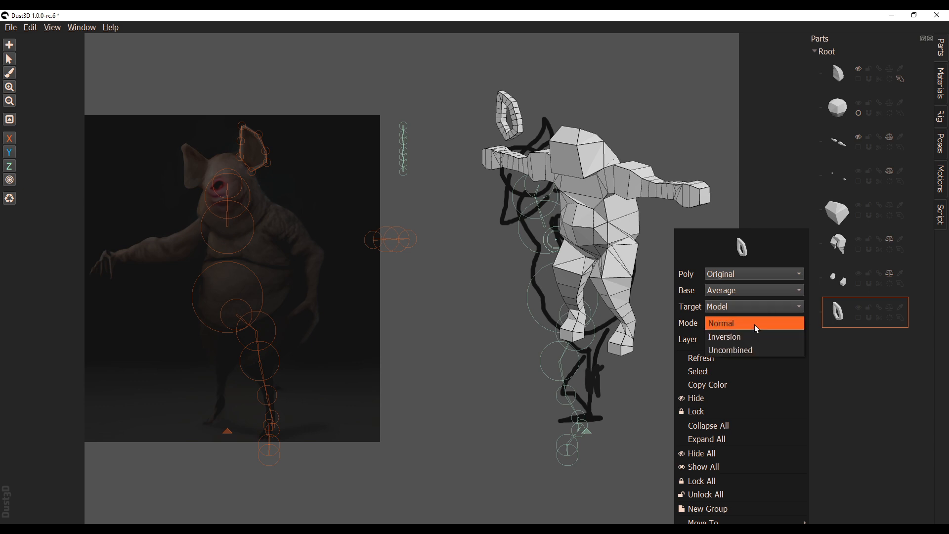
pyautogui.click(754, 324)
pyautogui.click(746, 305)
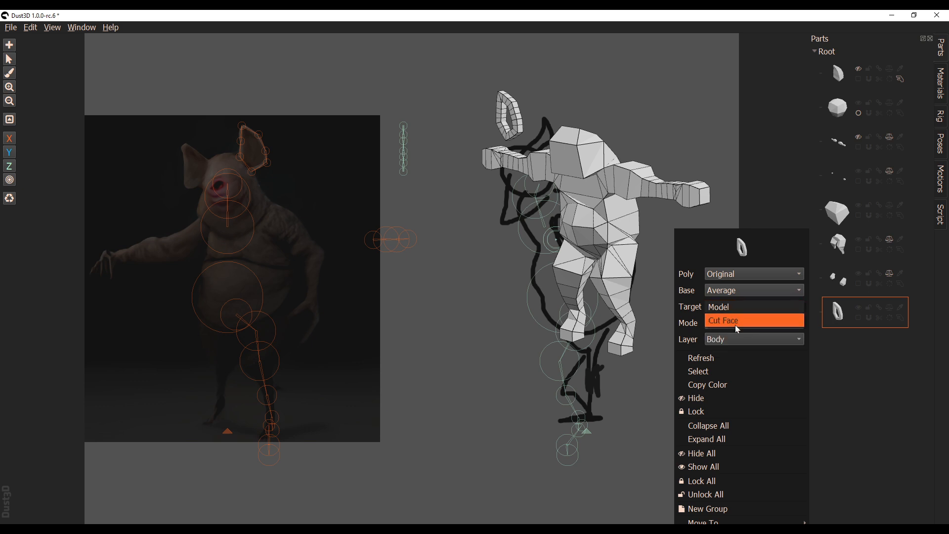
pyautogui.click(737, 323)
pyautogui.click(883, 384)
# Move the ear outline off the reference to above the image and hide its part.
pyautogui.moveTo(406, 243); pyautogui.dragTo(404, 243)
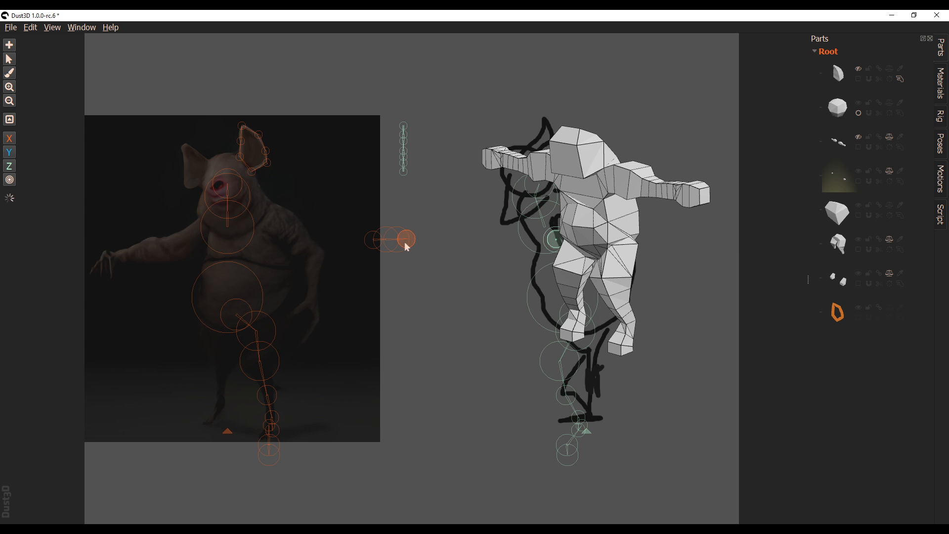
pyautogui.moveTo(274, 103); pyautogui.dragTo(383, 93)
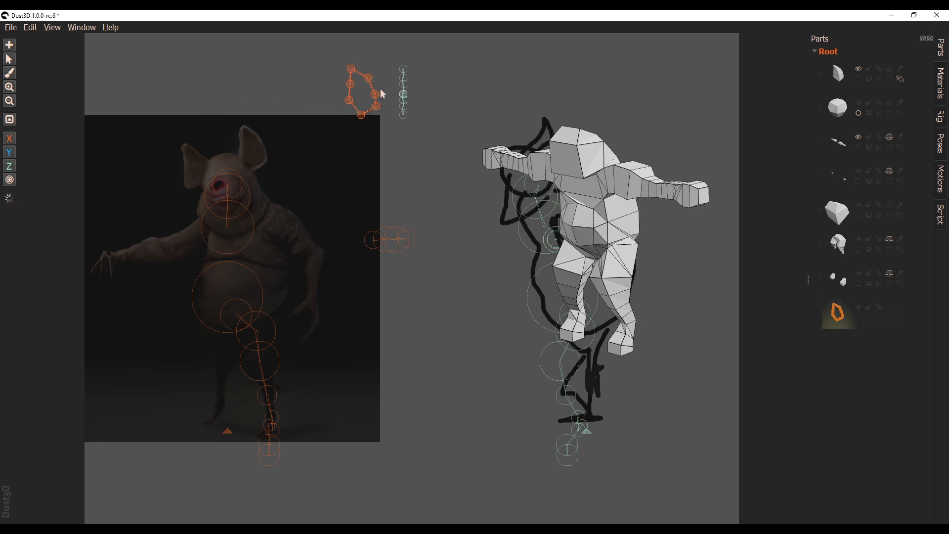
pyautogui.click(859, 308)
# Add a separate two-node ear part beside the head and assign the traced ear outline as its cut face.
pyautogui.press('a')
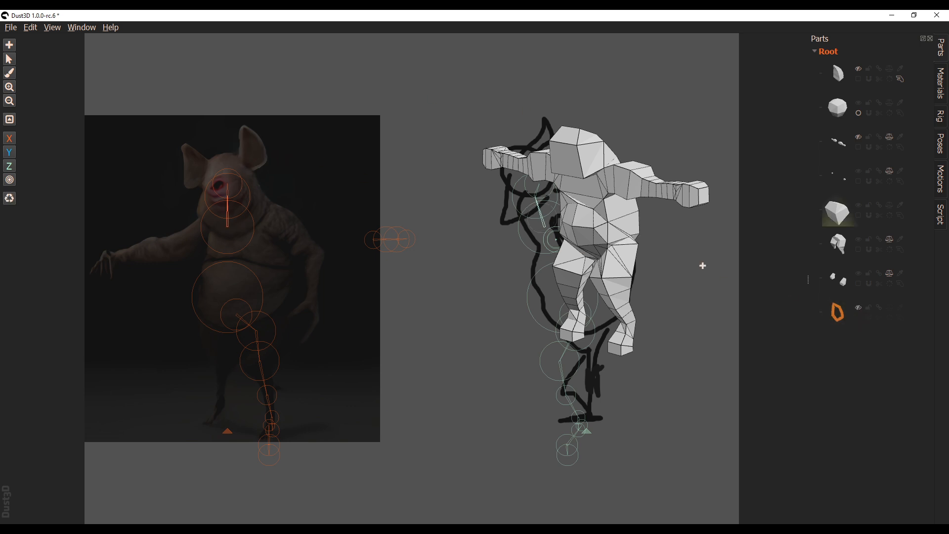
pyautogui.click(272, 155)
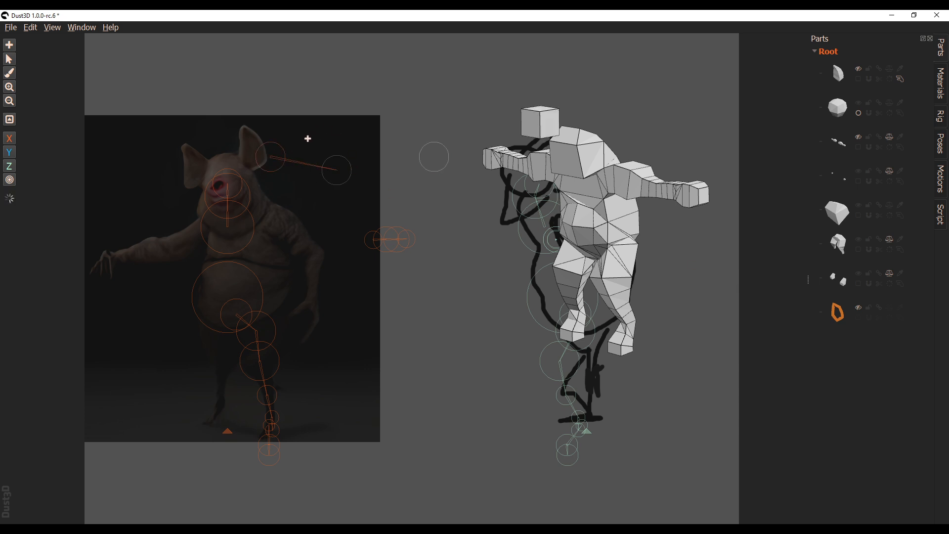
pyautogui.click(311, 123)
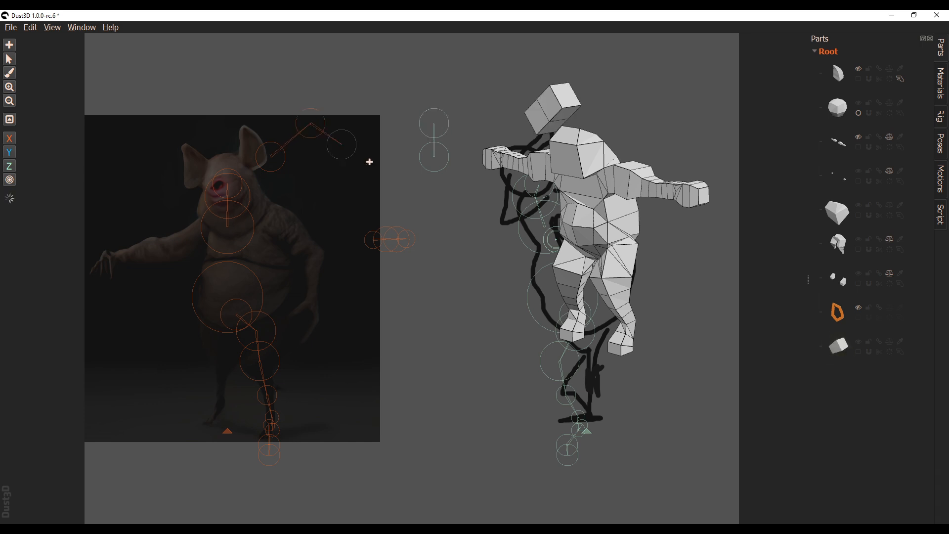
pyautogui.click(888, 352)
pyautogui.click(771, 429)
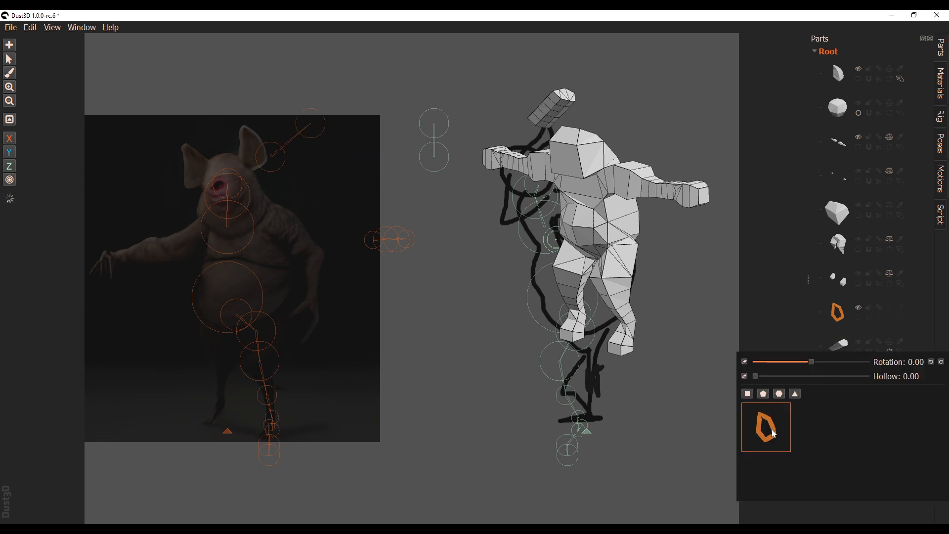
pyautogui.click(483, 269)
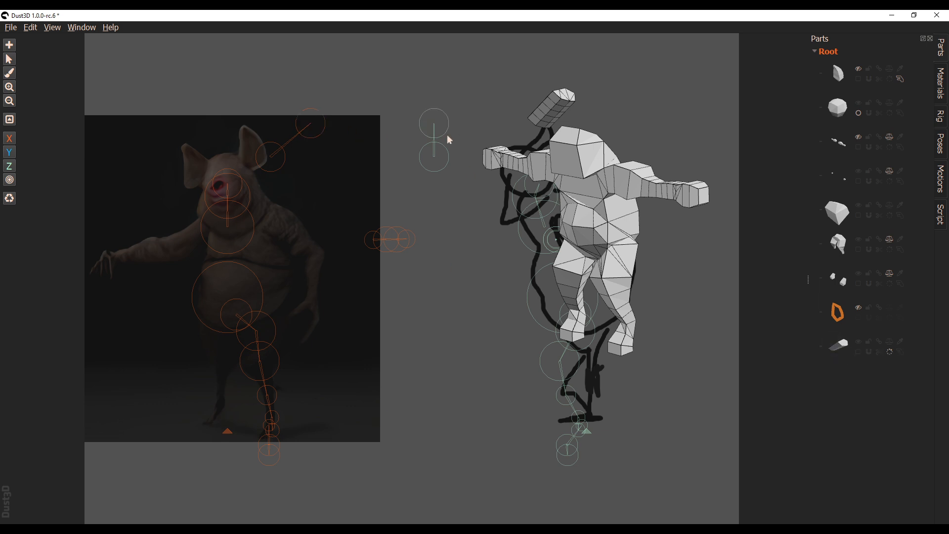
# Align the two ear nodes in the front view and set them close together in depth to form a thin ear.
pyautogui.moveTo(430, 130); pyautogui.dragTo(383, 155)
pyautogui.moveTo(320, 147); pyautogui.dragTo(317, 147)
pyautogui.moveTo(400, 144); pyautogui.dragTo(318, 146, button='middle')
pyautogui.moveTo(317, 146); pyautogui.dragTo(282, 156)
pyautogui.moveTo(440, 164); pyautogui.dragTo(405, 166)
pyautogui.moveTo(416, 162); pyautogui.dragTo(565, 140, button='middle')
# Select both ear nodes and enlarge them to give the ear a suitable size relative to the head.
pyautogui.moveTo(419, 134); pyautogui.dragTo(355, 183)
pyautogui.scroll(-1, 386, 163)
pyautogui.scroll(3, 385, 164)
pyautogui.scroll(1, 388, 168)
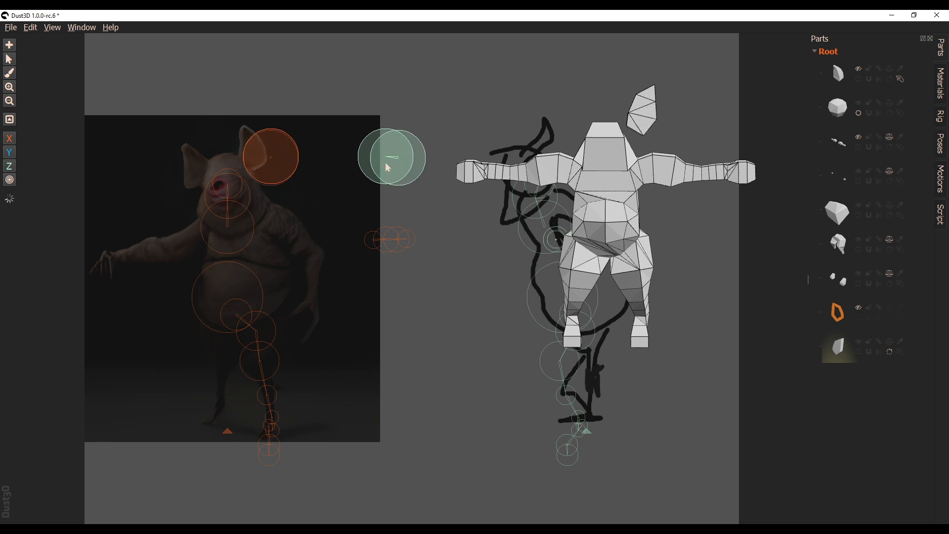
pyautogui.scroll(-1, 385, 164)
pyautogui.moveTo(559, 145); pyautogui.dragTo(518, 149, button='middle')
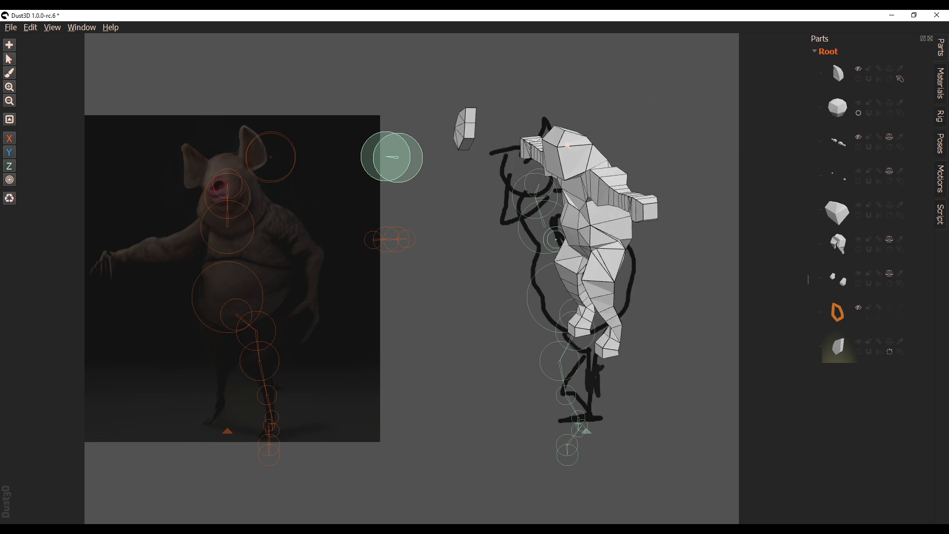
# Reduce the ear part's deformation width and select one of its two nodes in the side view.
pyautogui.click(900, 354)
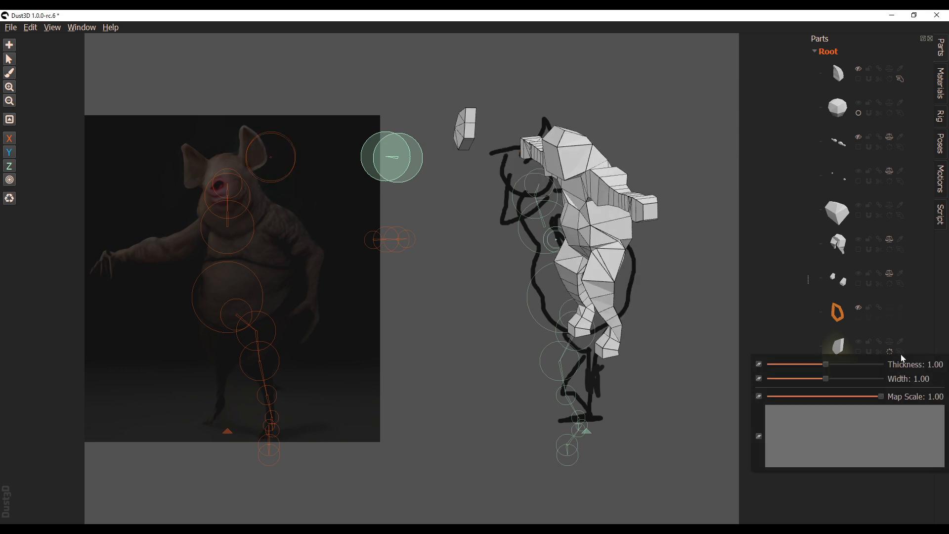
pyautogui.moveTo(829, 379)
pyautogui.mouseDown()
pyautogui.moveTo(811, 380)
pyautogui.moveTo(829, 370)
pyautogui.moveTo(811, 378)
pyautogui.mouseUp()
pyautogui.click(828, 366)
pyautogui.click(488, 268)
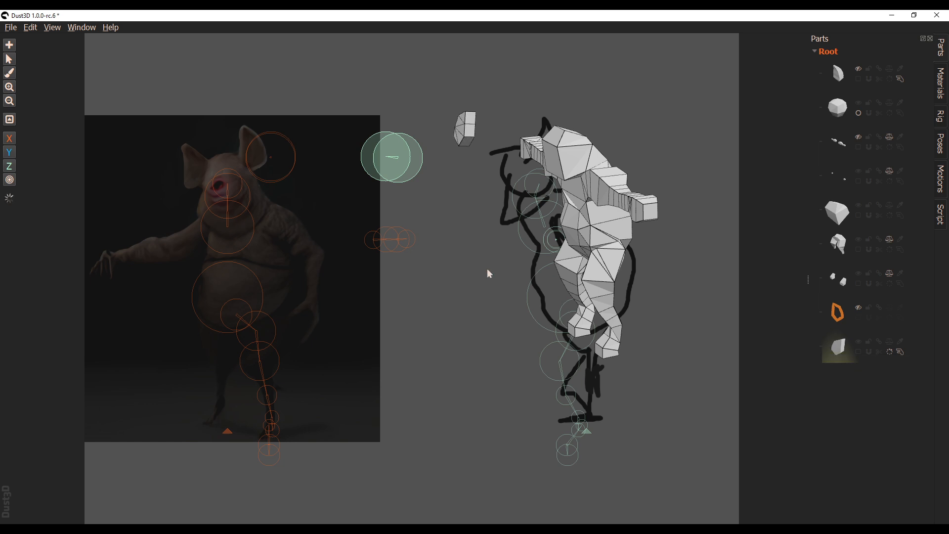
pyautogui.moveTo(488, 268); pyautogui.dragTo(524, 258, button='middle')
pyautogui.click(426, 171)
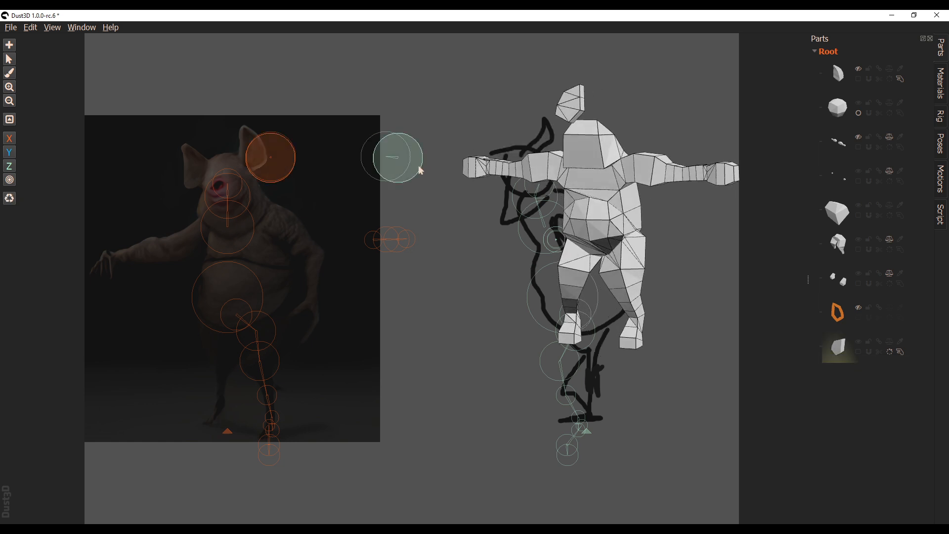
# Bring the two ear nodes closer in depth to thin the ear, and move both back and down to the head in the side view.
pyautogui.moveTo(418, 166); pyautogui.dragTo(412, 166)
pyautogui.moveTo(472, 218); pyautogui.dragTo(452, 213, button='middle')
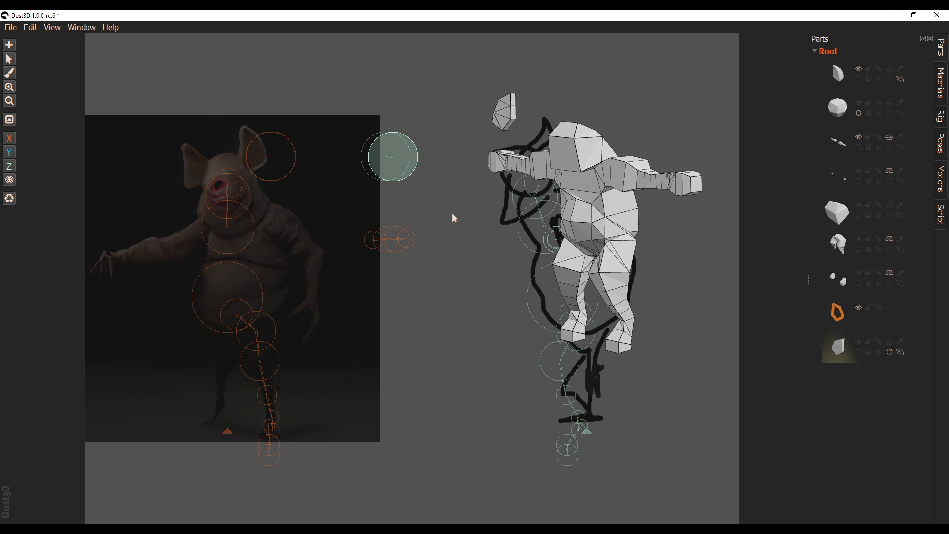
pyautogui.moveTo(435, 92); pyautogui.dragTo(527, 182)
pyautogui.moveTo(380, 183); pyautogui.dragTo(412, 166, button='middle')
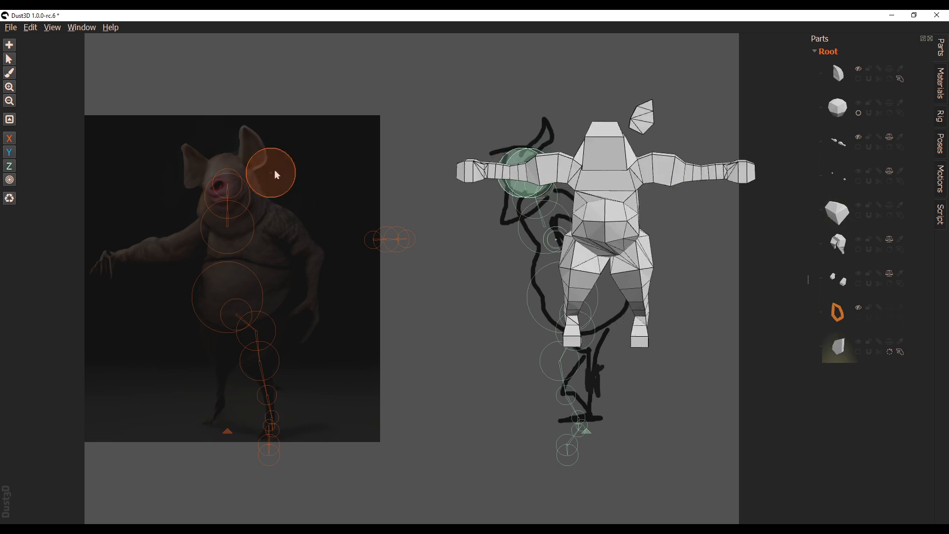
# Move both ear nodes inward and slightly down in the front view so the ear sits against the side of the head.
pyautogui.moveTo(275, 171); pyautogui.dragTo(258, 168)
pyautogui.hotkey('ctrl', 'z')
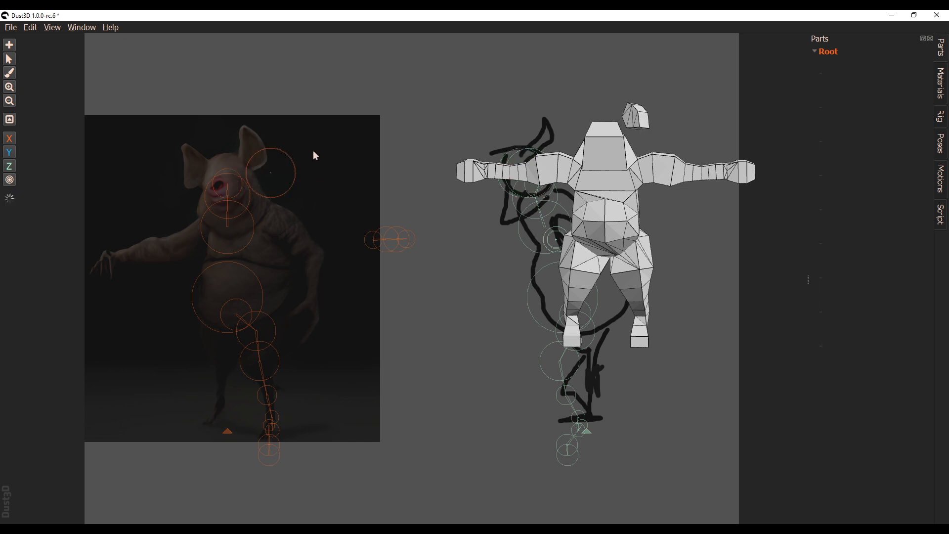
pyautogui.click(288, 190)
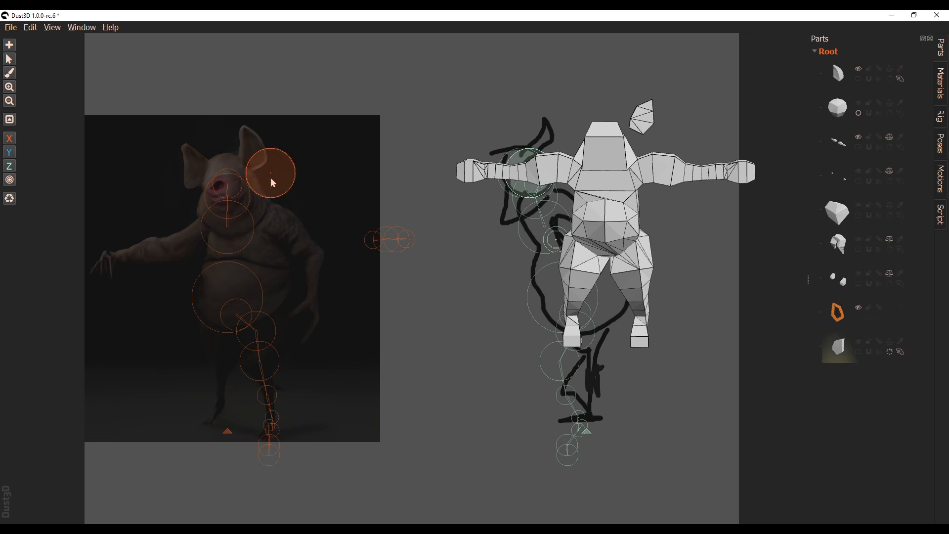
pyautogui.moveTo(288, 189); pyautogui.dragTo(269, 198)
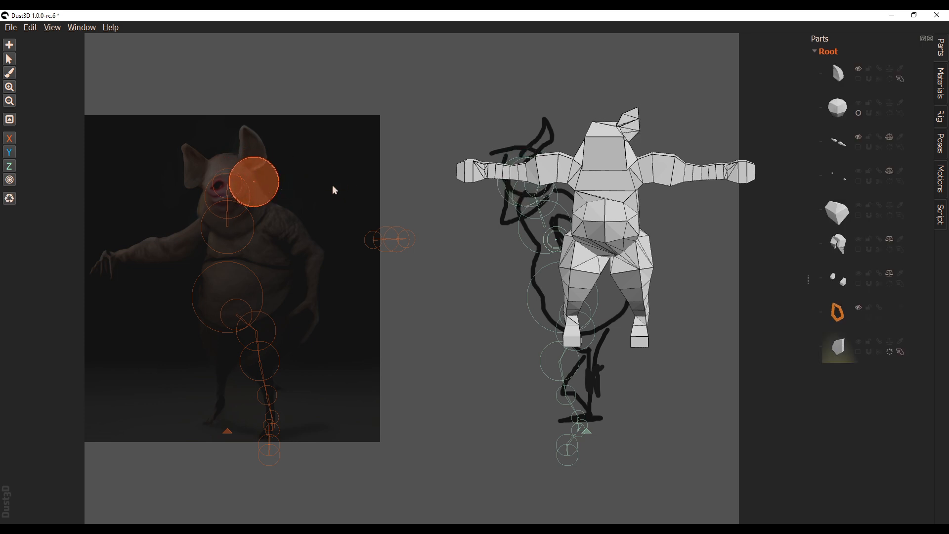
pyautogui.moveTo(346, 190); pyautogui.dragTo(466, 182, button='middle')
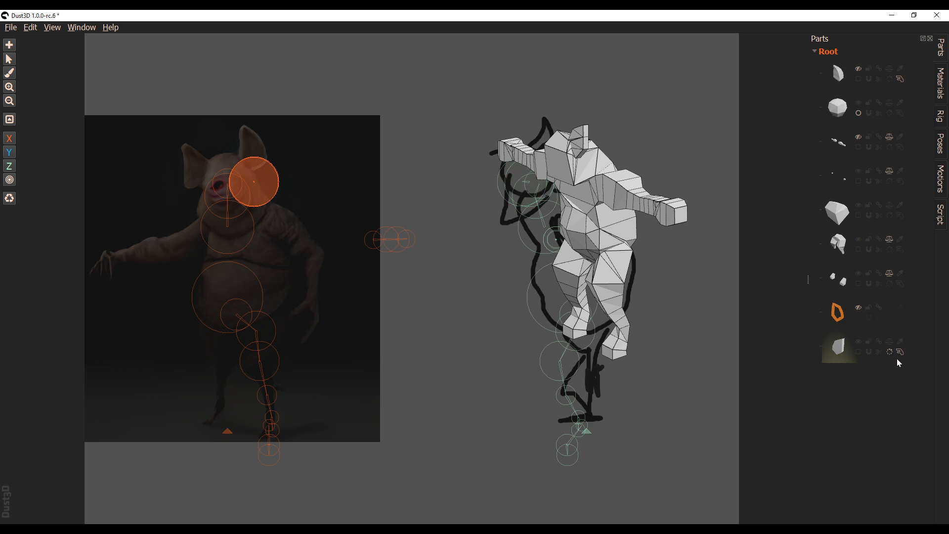
# Mirror the ear part to the other side of the head and place the model preview beside the side-view sketch.
pyautogui.click(890, 342)
pyautogui.moveTo(580, 232); pyautogui.dragTo(549, 200, button='middle')
pyautogui.moveTo(630, 209); pyautogui.dragTo(525, 292, button='middle')
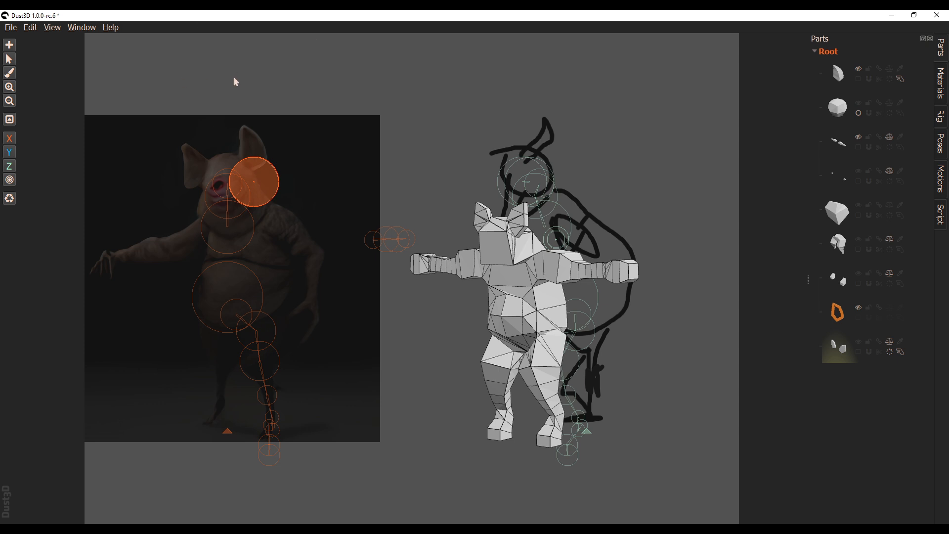
pyautogui.moveTo(528, 347); pyautogui.dragTo(500, 321, button='middle')
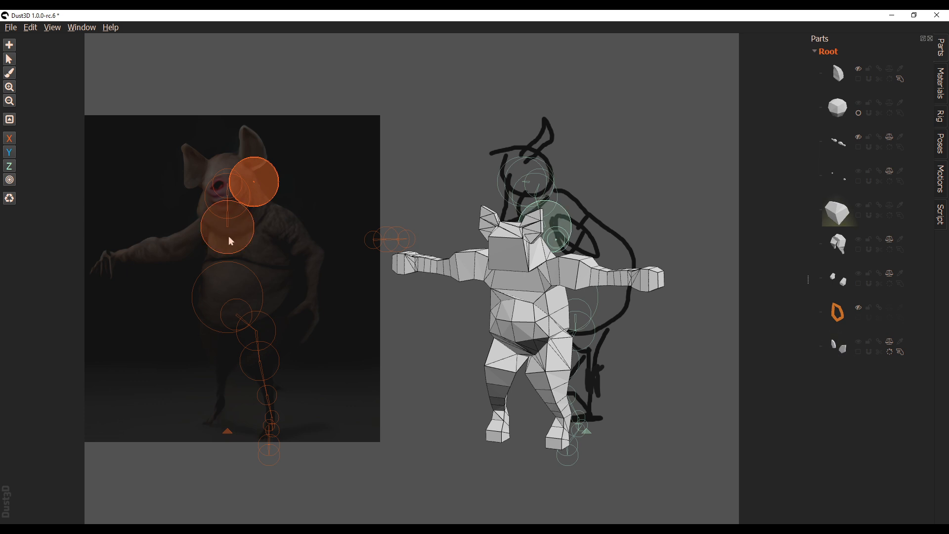
pyautogui.moveTo(506, 318)
pyautogui.mouseDown(button='middle')
pyautogui.moveTo(477, 312)
pyautogui.moveTo(611, 272)
pyautogui.moveTo(647, 239)
pyautogui.mouseUp(button='middle')
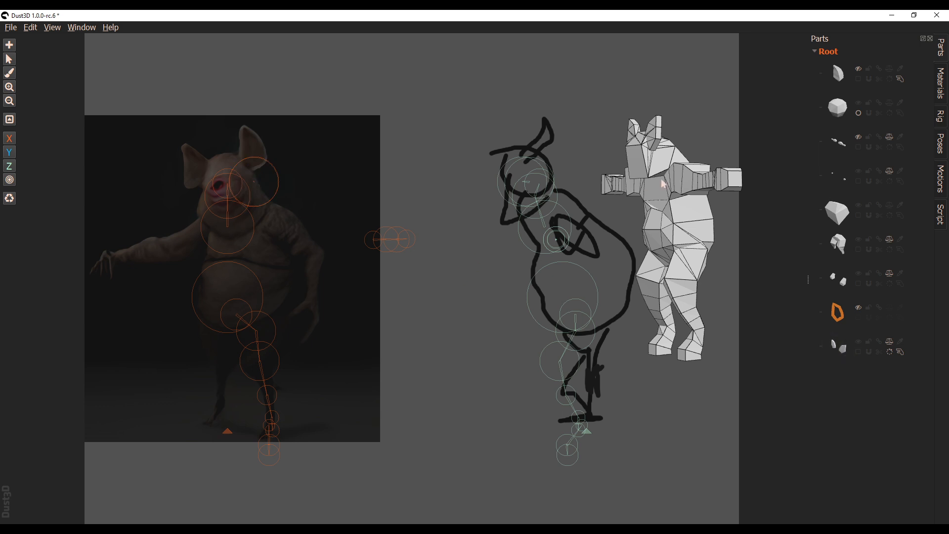
# Add a single new node as a separate part in the empty space between the front and side views.
pyautogui.press('a')
pyautogui.click(461, 244)
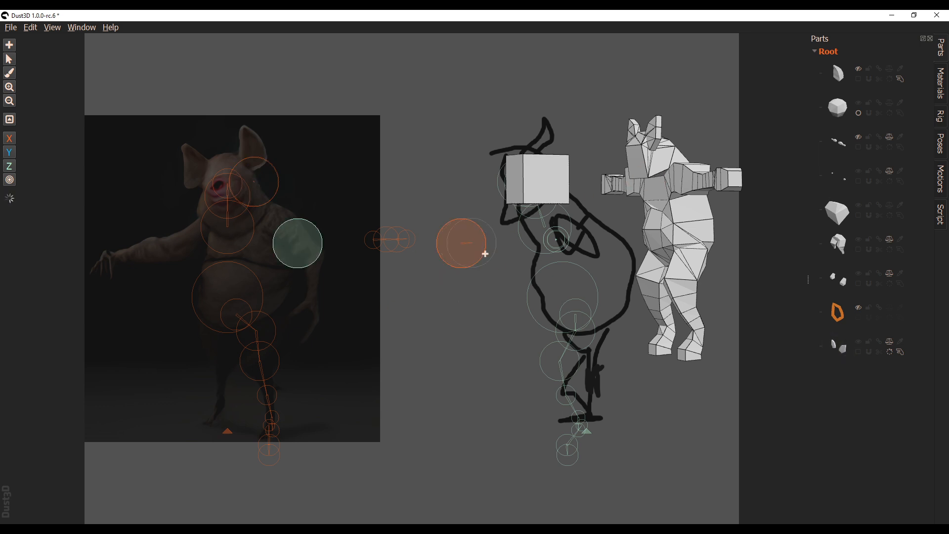
pyautogui.press('Escape')
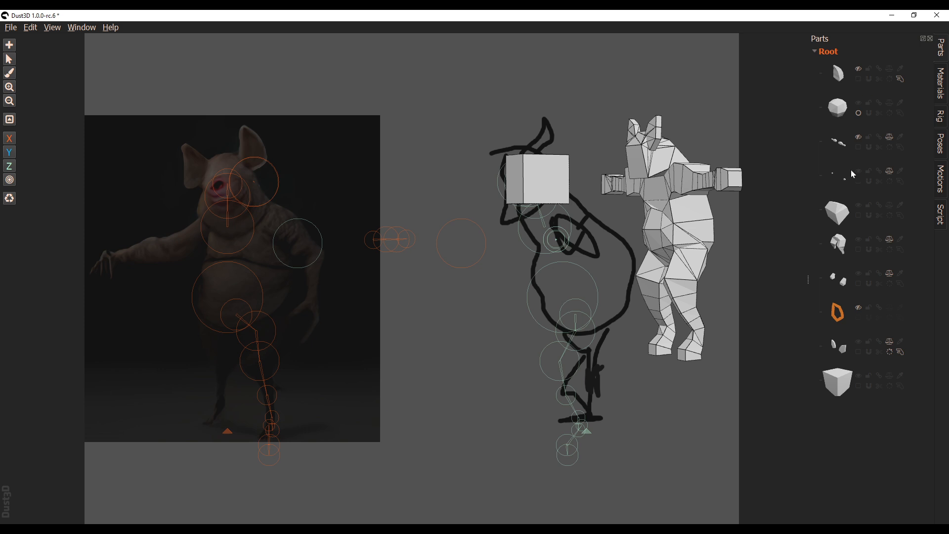
# Hide the nodes of the ear, foot and leg parts in the editing views, keeping the head and belly nodes shown.
pyautogui.click(858, 341)
pyautogui.click(860, 274)
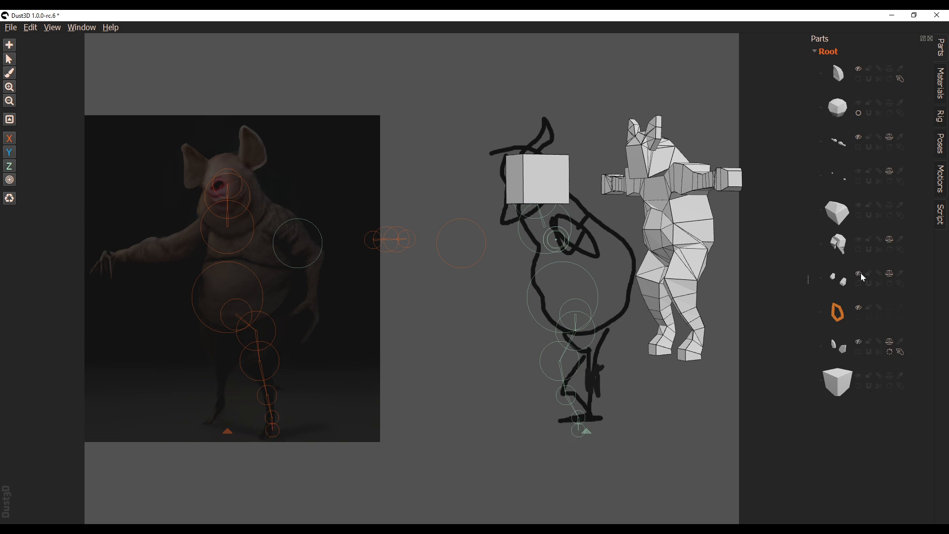
pyautogui.click(859, 239)
pyautogui.click(860, 206)
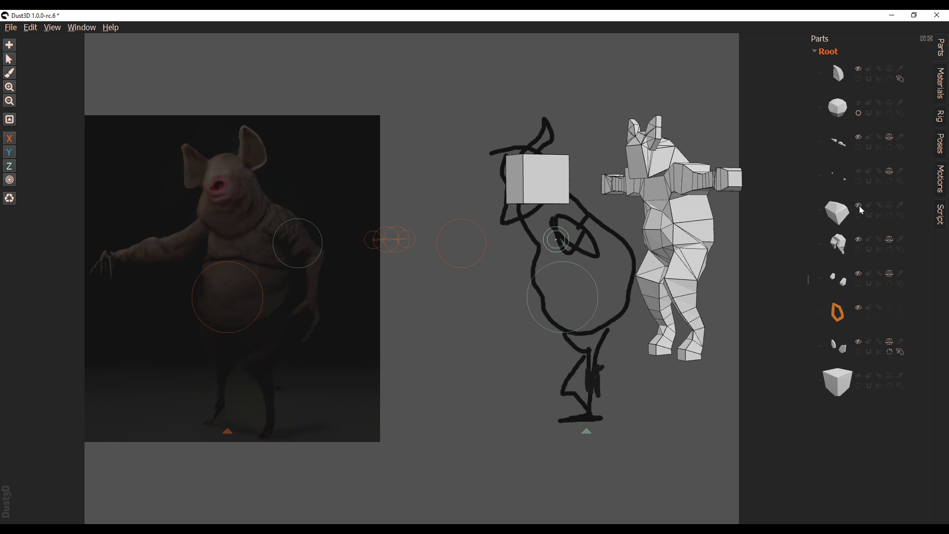
pyautogui.click(859, 206)
pyautogui.click(859, 207)
pyautogui.click(859, 103)
pyautogui.click(860, 104)
pyautogui.click(860, 68)
pyautogui.click(861, 66)
pyautogui.click(860, 207)
# Center the new node on the body in the front view, shrink it, and place it at the front of the neck in the side view.
pyautogui.moveTo(325, 245); pyautogui.dragTo(219, 245)
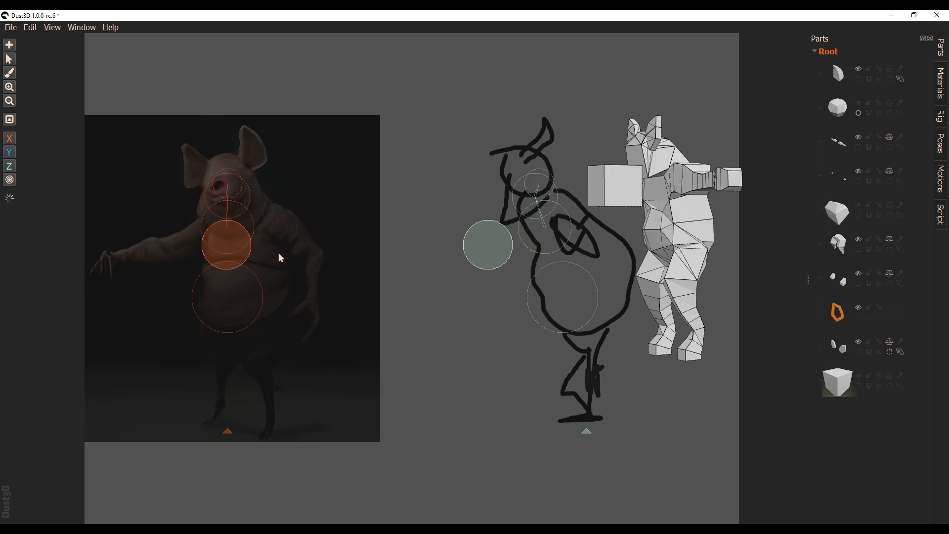
pyautogui.scroll(-5, 509, 254)
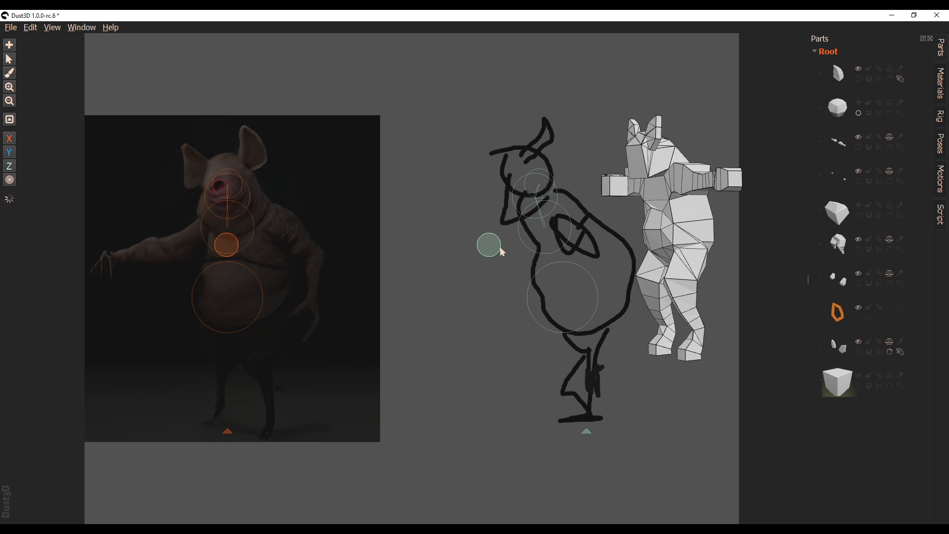
pyautogui.moveTo(499, 251); pyautogui.dragTo(533, 245)
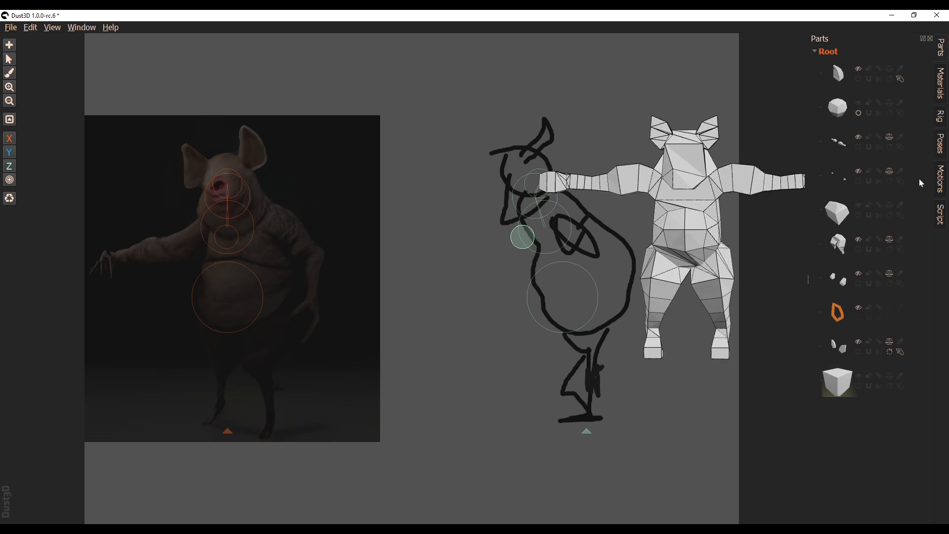
# Rotate the cut face of the small new part and extend it with a second node just in front of the first.
pyautogui.click(890, 387)
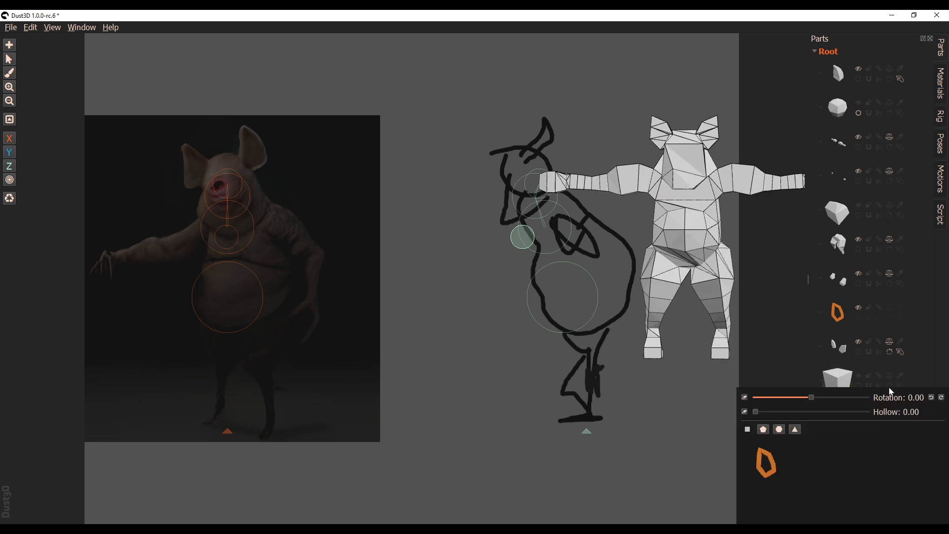
pyautogui.moveTo(812, 399); pyautogui.dragTo(802, 398)
pyautogui.click(532, 303)
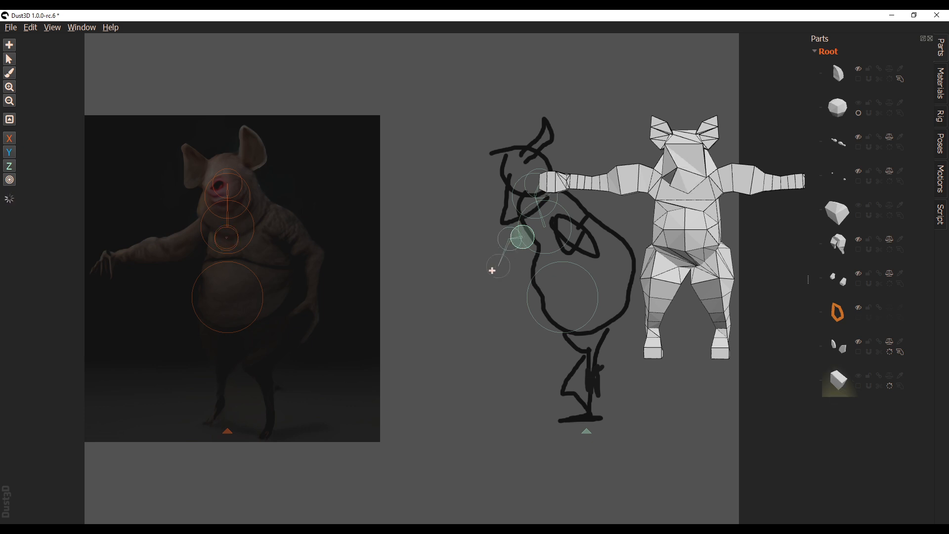
# Set the cut face rotation of the small two-node chin part to 0.73.
pyautogui.click(840, 393)
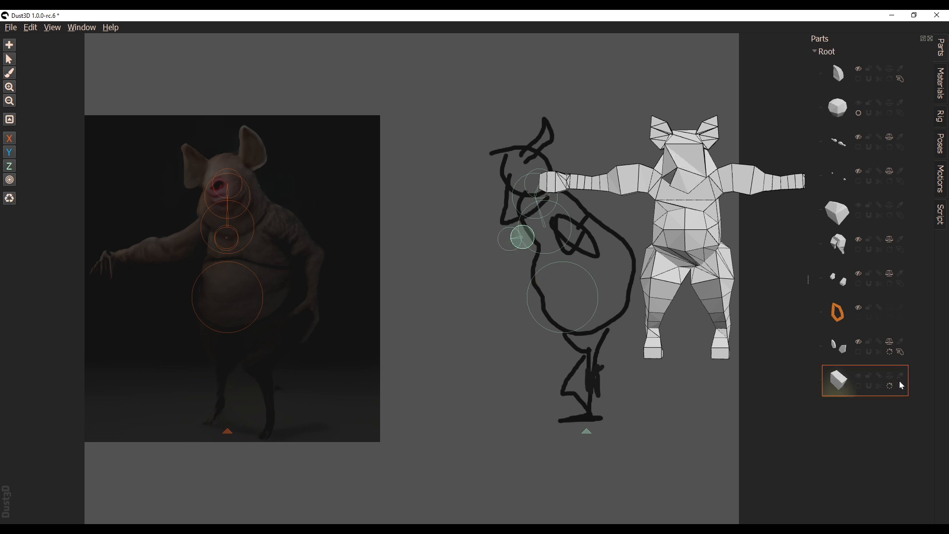
pyautogui.click(889, 388)
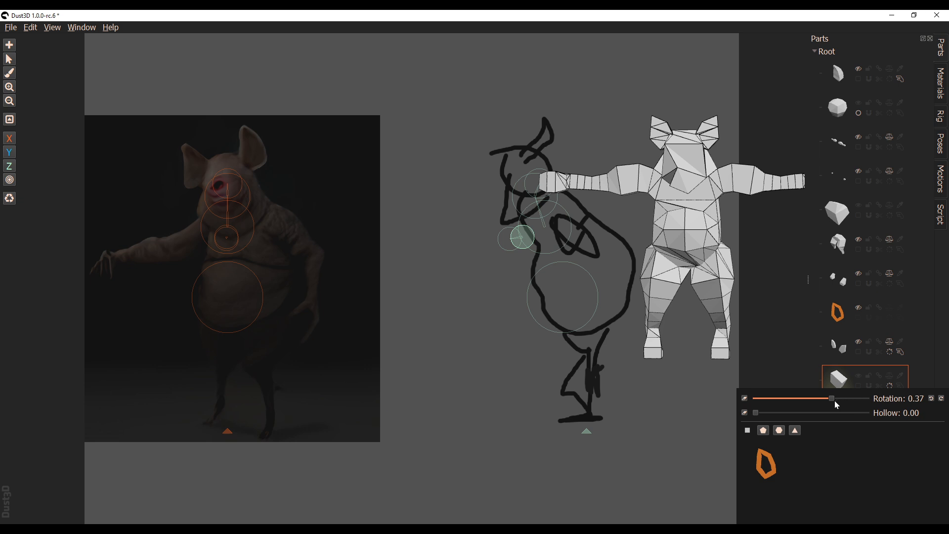
pyautogui.moveTo(835, 401); pyautogui.dragTo(854, 398)
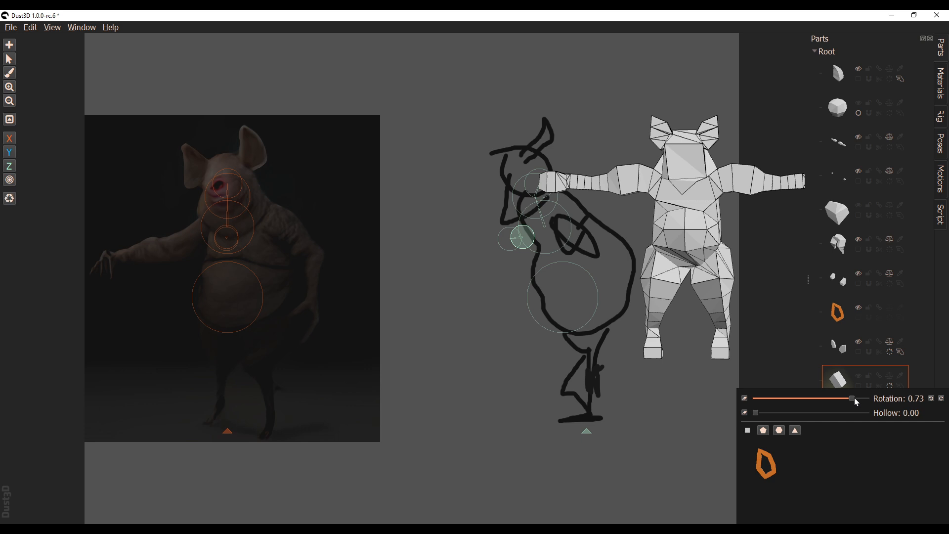
pyautogui.moveTo(674, 304); pyautogui.dragTo(605, 313, button='middle')
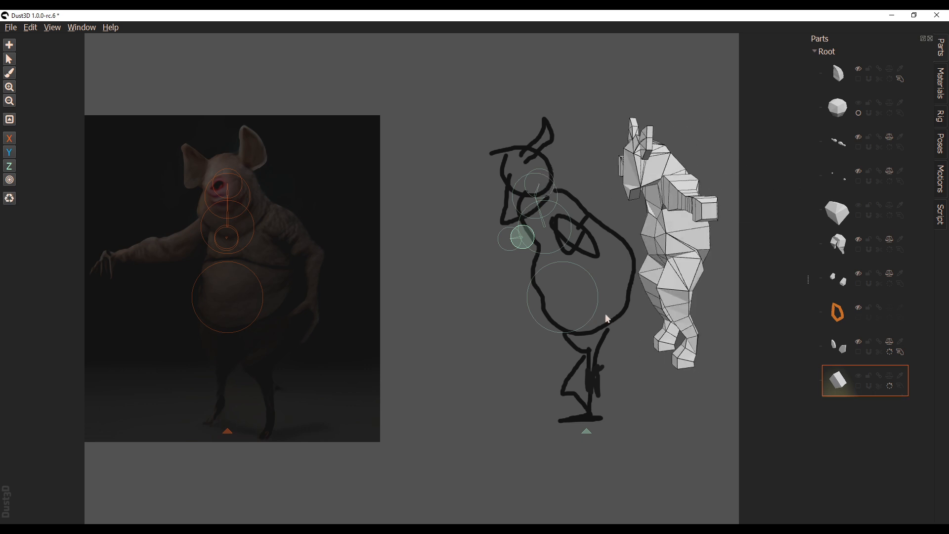
# Move both chin nodes back toward the head in the side view and recheck the part's cut face rotation at 0.73.
pyautogui.moveTo(505, 245); pyautogui.dragTo(516, 243)
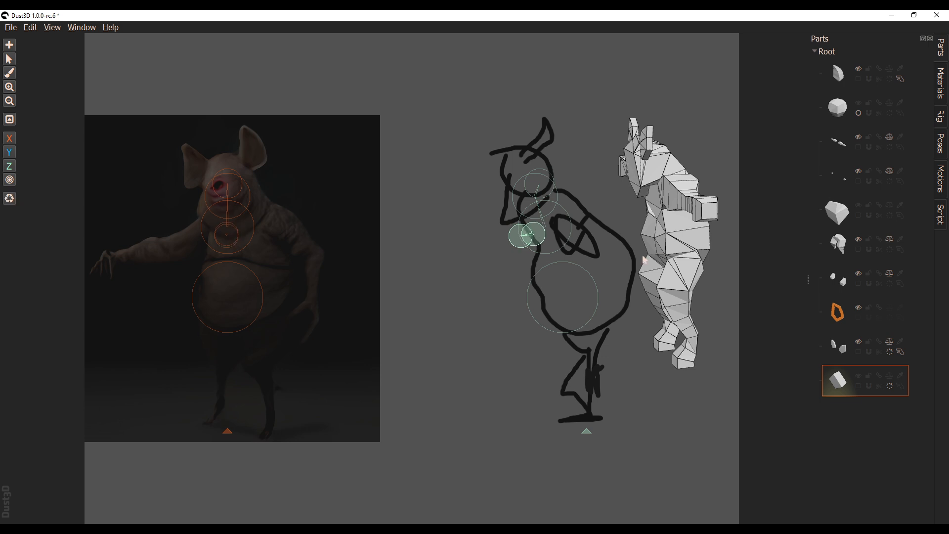
pyautogui.moveTo(655, 258); pyautogui.dragTo(722, 246, button='middle')
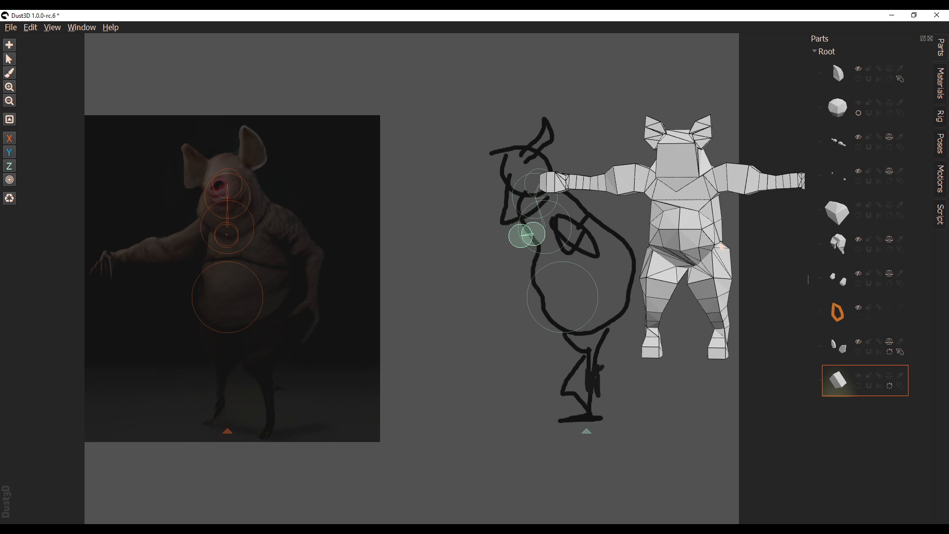
pyautogui.click(890, 389)
pyautogui.moveTo(850, 401)
pyautogui.mouseDown()
pyautogui.moveTo(870, 402)
pyautogui.moveTo(857, 407)
pyautogui.mouseUp()
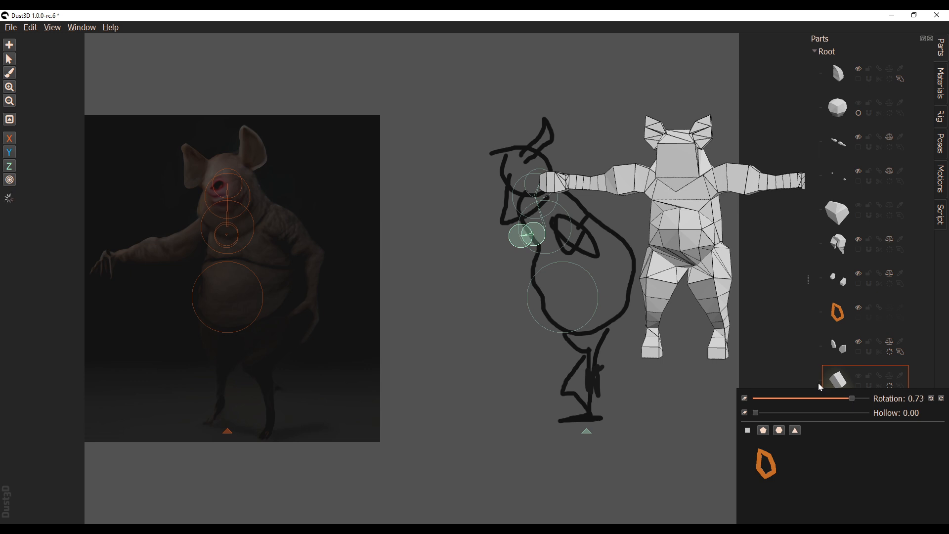
pyautogui.click(712, 352)
pyautogui.moveTo(685, 351)
pyautogui.mouseDown(button='middle')
pyautogui.moveTo(687, 279)
pyautogui.moveTo(610, 340)
pyautogui.moveTo(555, 343)
pyautogui.moveTo(668, 346)
pyautogui.mouseUp(button='middle')
# Move the chin part's front node slightly back toward its rear node in the side view to shorten the chin.
pyautogui.click(454, 254)
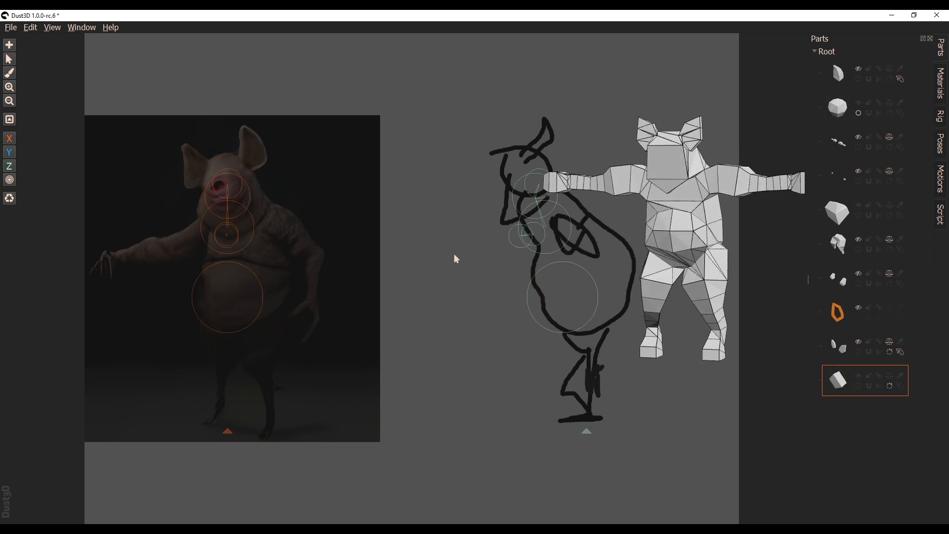
pyautogui.moveTo(510, 240); pyautogui.dragTo(514, 238)
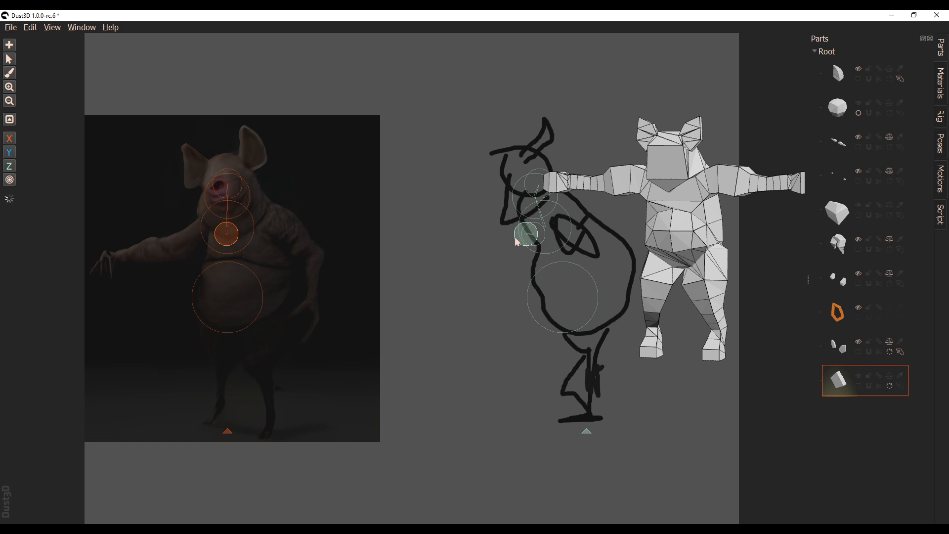
pyautogui.moveTo(517, 244); pyautogui.dragTo(563, 236, button='middle')
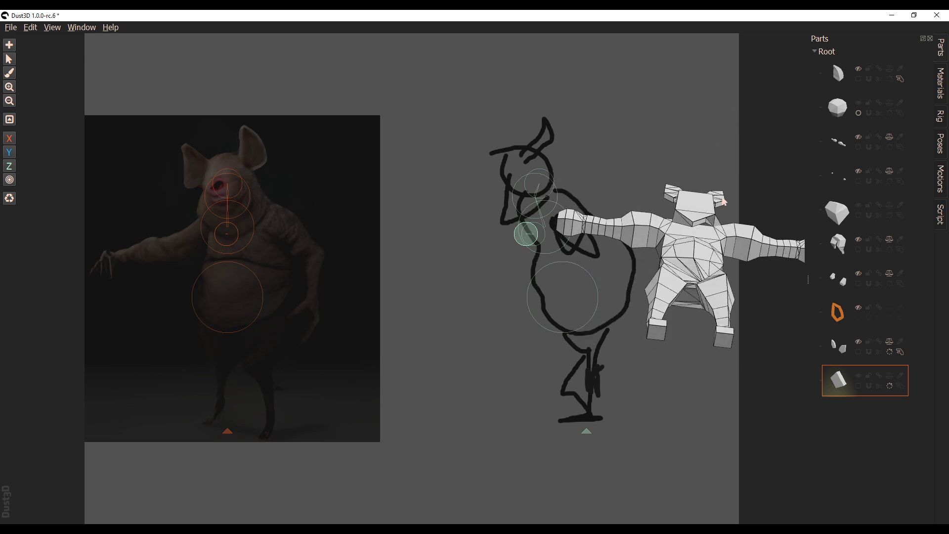
# Align the selected chin node to the Global Horizontal Center.
pyautogui.click(230, 235)
pyautogui.rightClick(230, 245)
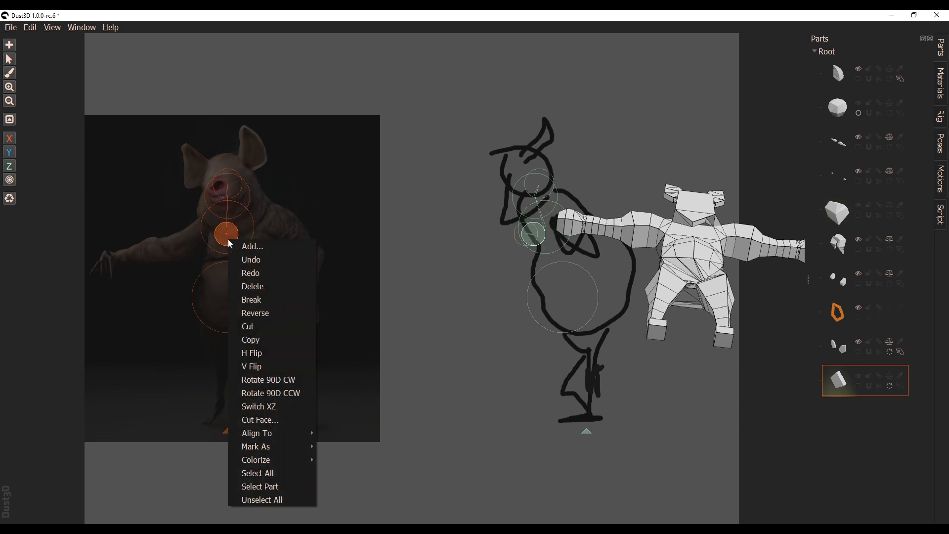
pyautogui.moveTo(306, 433)
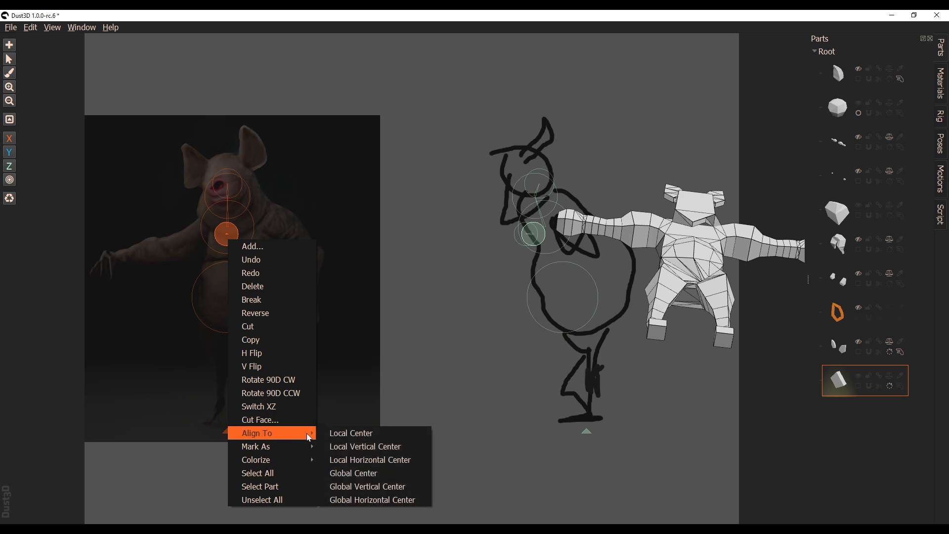
pyautogui.click(378, 501)
pyautogui.moveTo(688, 365); pyautogui.dragTo(595, 323, button='middle')
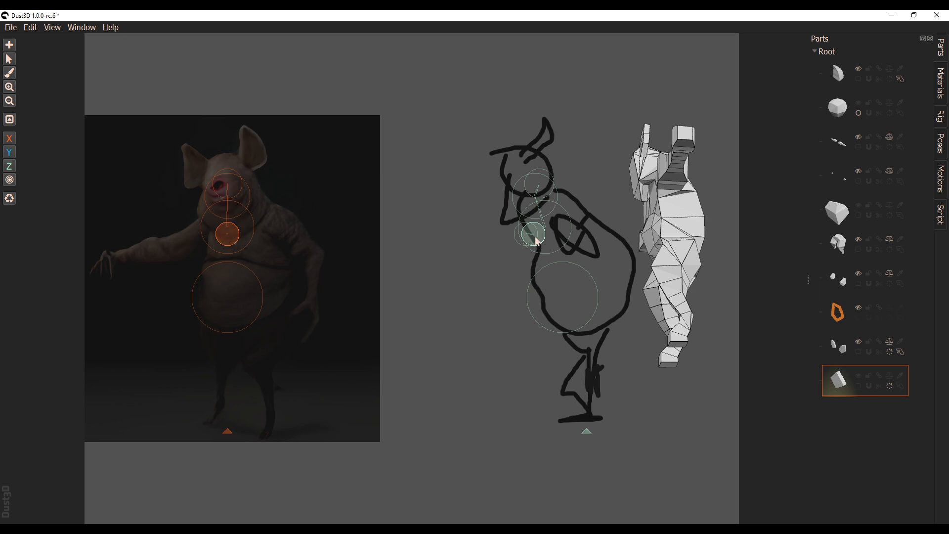
# Bring the chin part's two nodes almost to the same depth in the side view to form a thin piece under the snout.
pyautogui.click(538, 242)
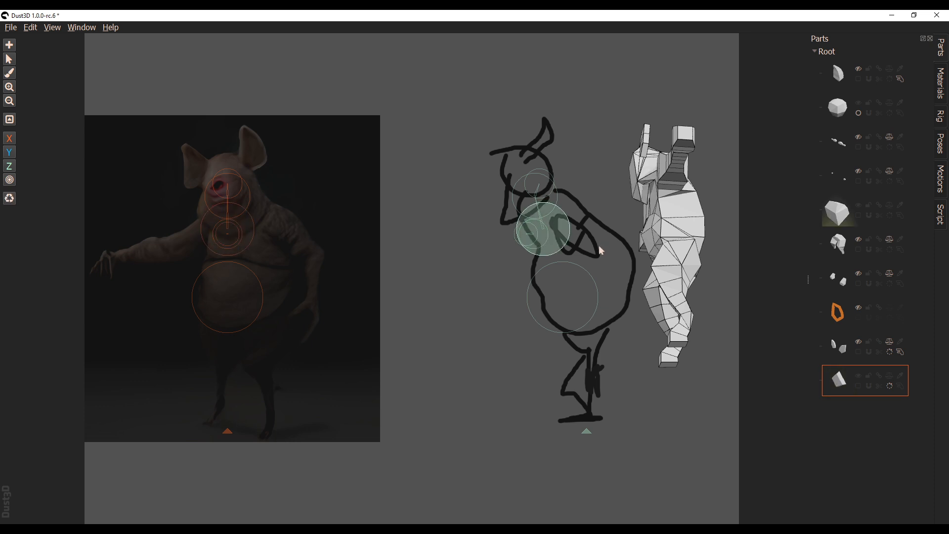
pyautogui.press('Delete')
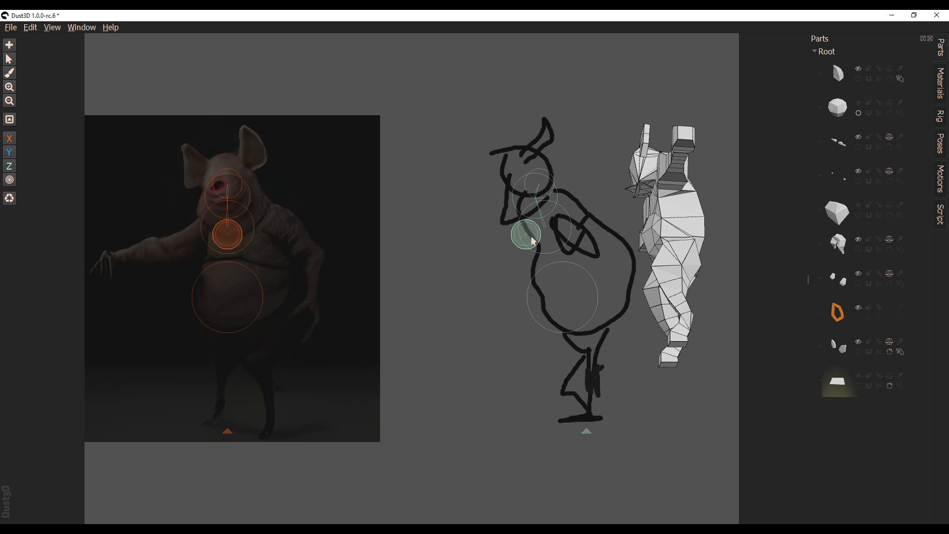
pyautogui.moveTo(756, 216)
pyautogui.mouseDown(button='middle')
pyautogui.moveTo(787, 198)
pyautogui.moveTo(778, 238)
pyautogui.moveTo(641, 257)
pyautogui.moveTo(805, 219)
pyautogui.moveTo(819, 252)
pyautogui.moveTo(833, 254)
pyautogui.moveTo(751, 263)
pyautogui.moveTo(660, 253)
pyautogui.moveTo(746, 246)
pyautogui.moveTo(720, 267)
pyautogui.moveTo(732, 260)
pyautogui.moveTo(713, 264)
pyautogui.moveTo(688, 237)
pyautogui.moveTo(593, 238)
pyautogui.mouseUp(button='middle')
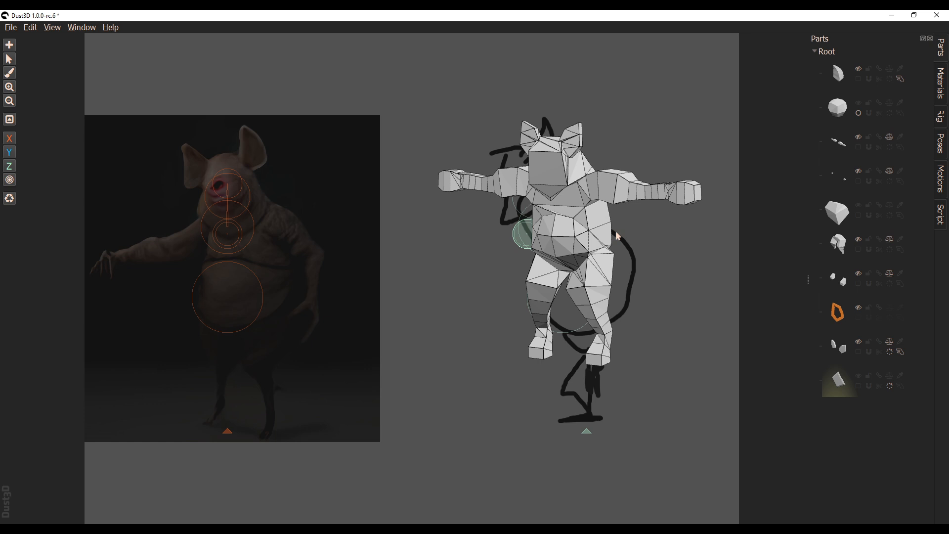
pyautogui.moveTo(608, 210)
pyautogui.mouseDown(button='middle')
pyautogui.moveTo(455, 212)
pyautogui.moveTo(617, 210)
pyautogui.mouseUp(button='middle')
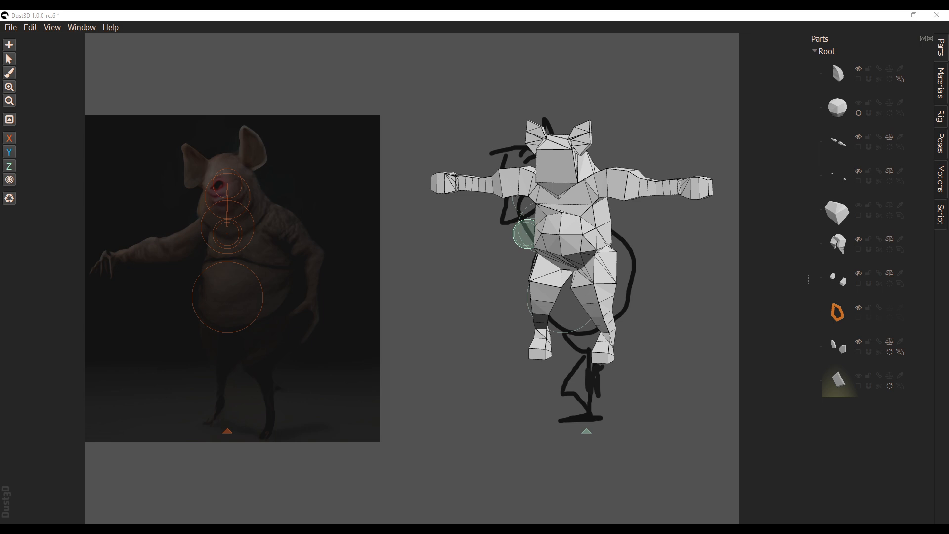
# Save the project as pig-monster in the C:\flow\model folder as a Dust3D document.
pyautogui.hotkey('ctrl', 's')
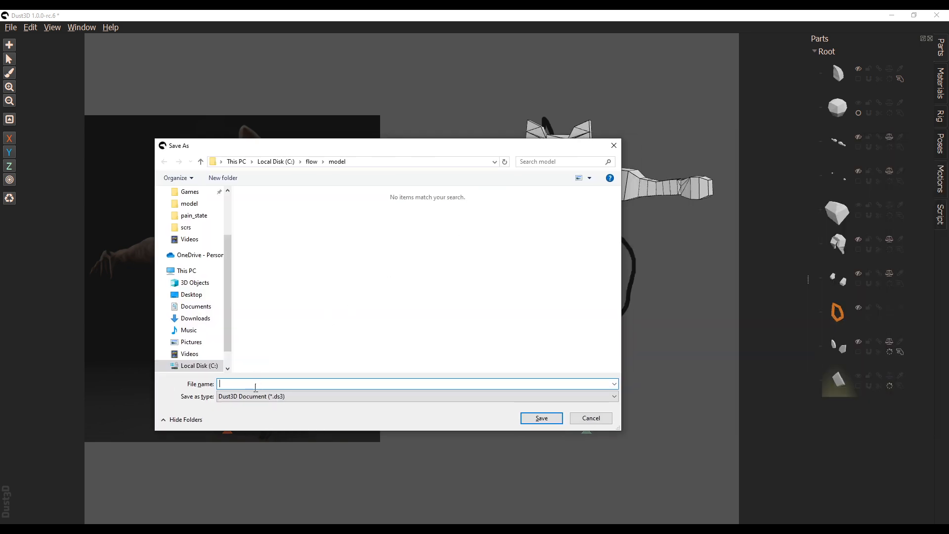
pyautogui.write('pig-monster')
pyautogui.press('Return')
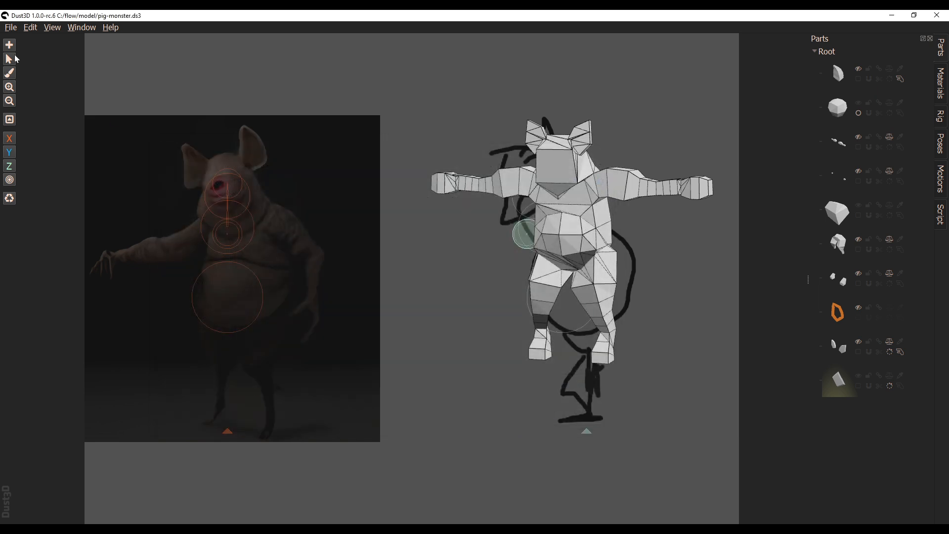
# Export the creature as a Wavefront OBJ file named pig-monster in the C:\flow\model folder.
pyautogui.click(10, 28)
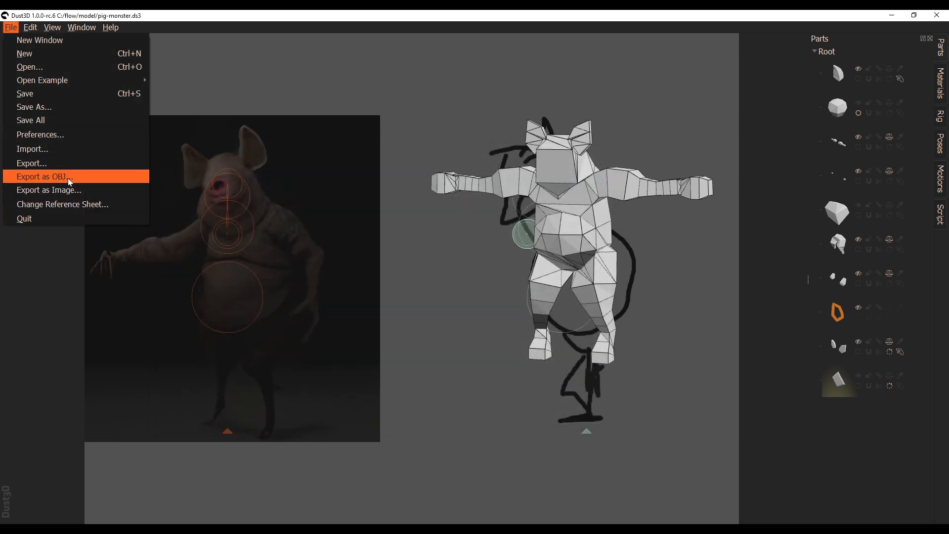
pyautogui.click(45, 177)
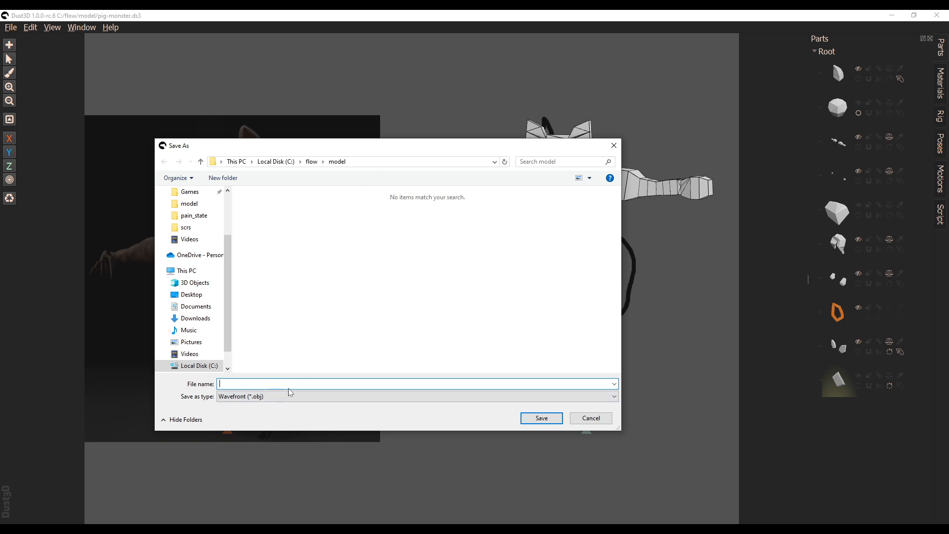
pyautogui.write('pig-monster')
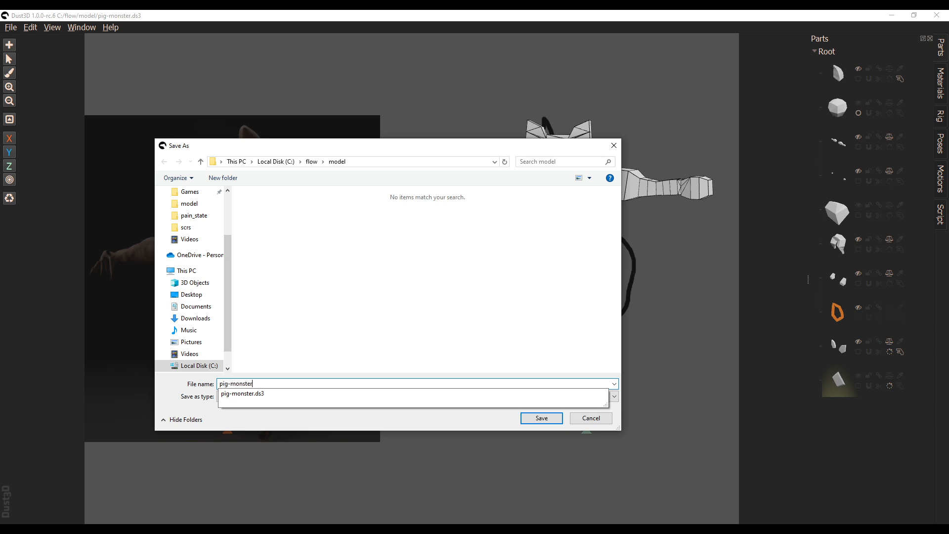
pyautogui.press('Return')
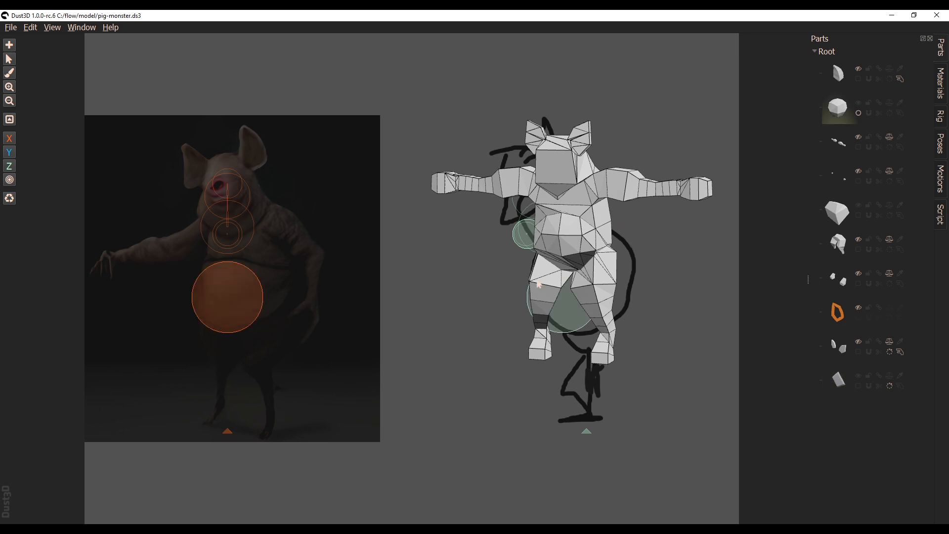
# Switch to paint.net and examine the creature's head, body and legs in the pig.png reference.
pyautogui.click(93, 528)
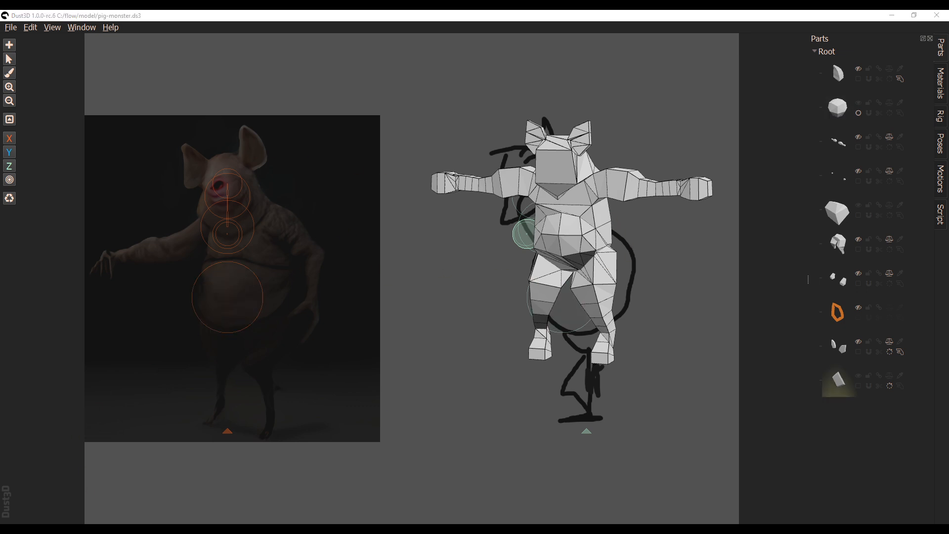
pyautogui.scroll(3, 288, 288)
pyautogui.scroll(-5, 325, 310)
pyautogui.keyDown('ctrl'); pyautogui.scroll(3, 335, 333); pyautogui.keyUp('ctrl')
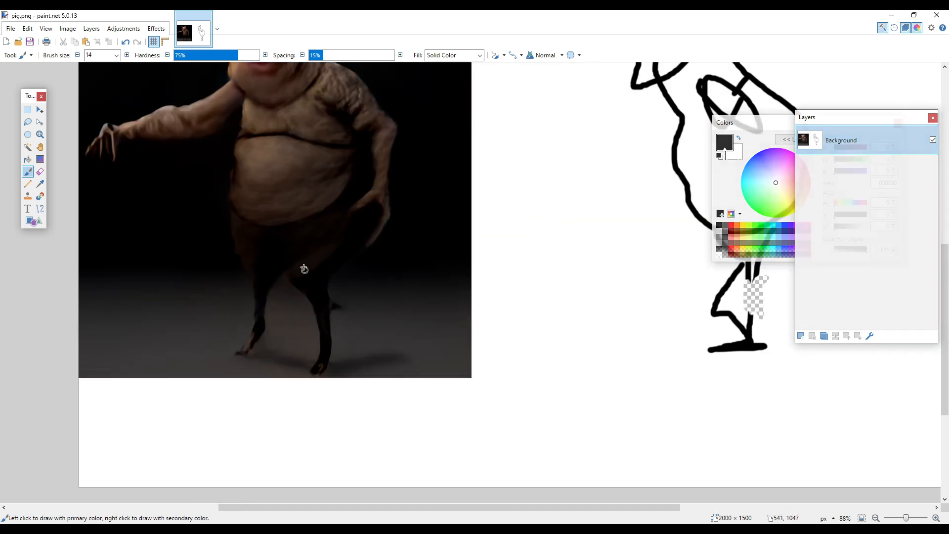
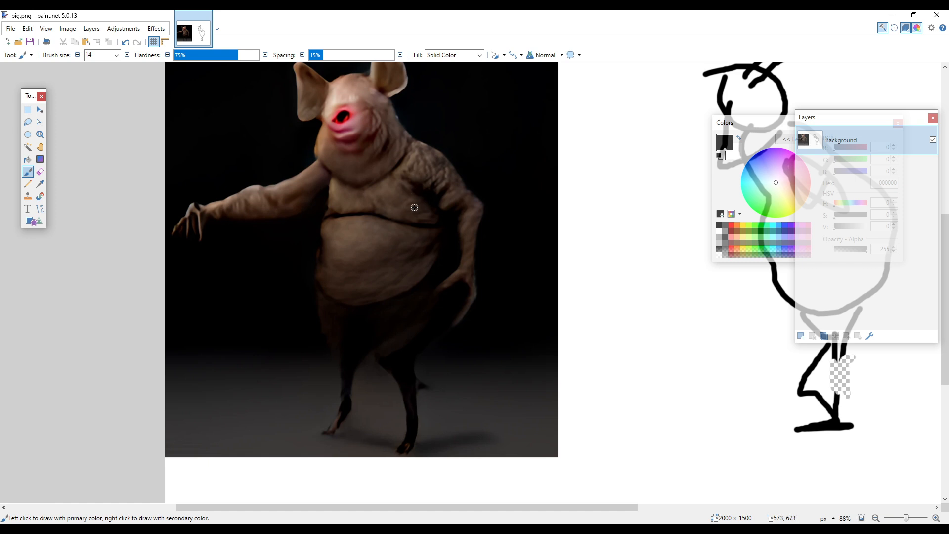
pyautogui.scroll(1, 418, 203)
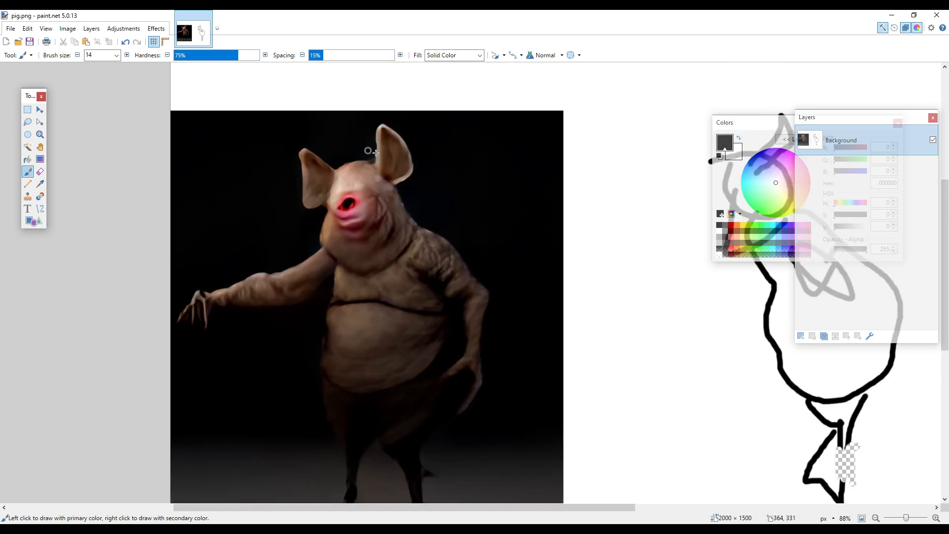
pyautogui.scroll(-1, 413, 296)
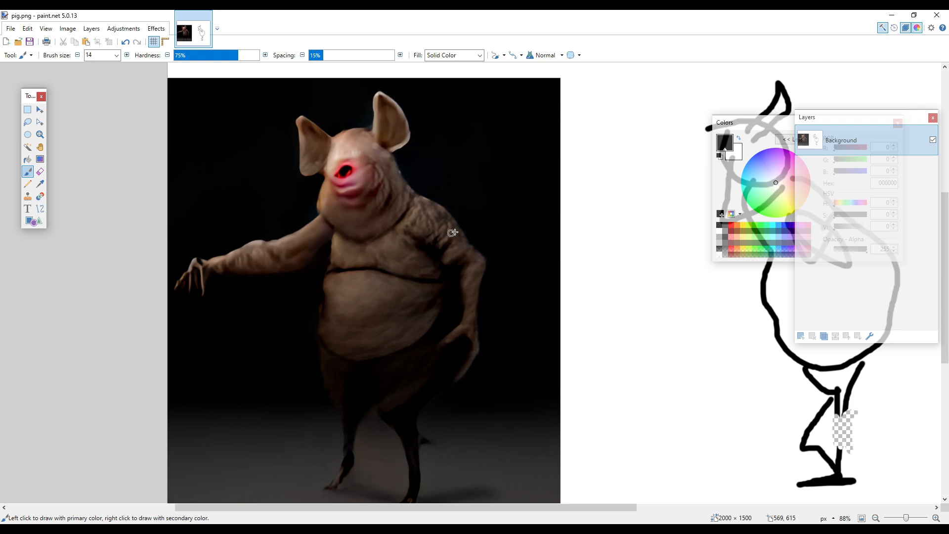
pyautogui.scroll(-1, 401, 331)
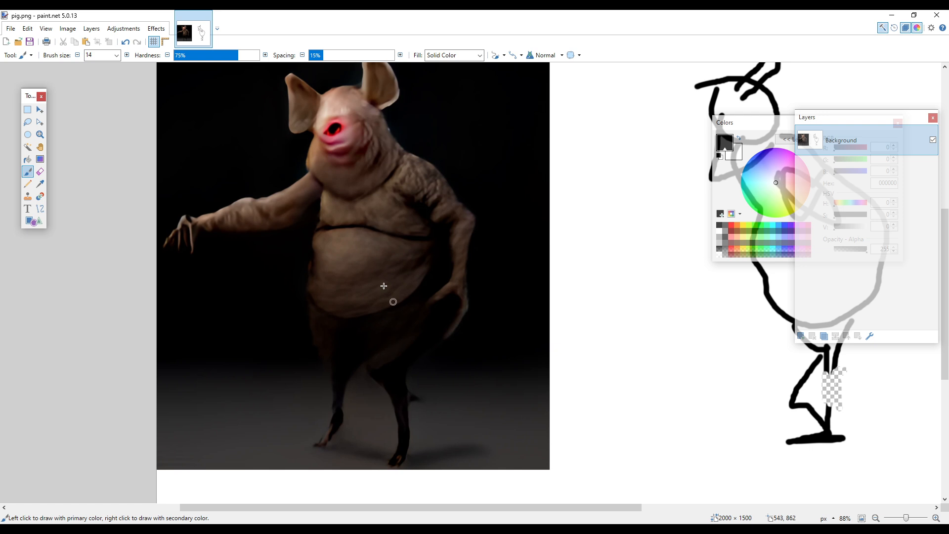
pyautogui.scroll(2, 373, 340)
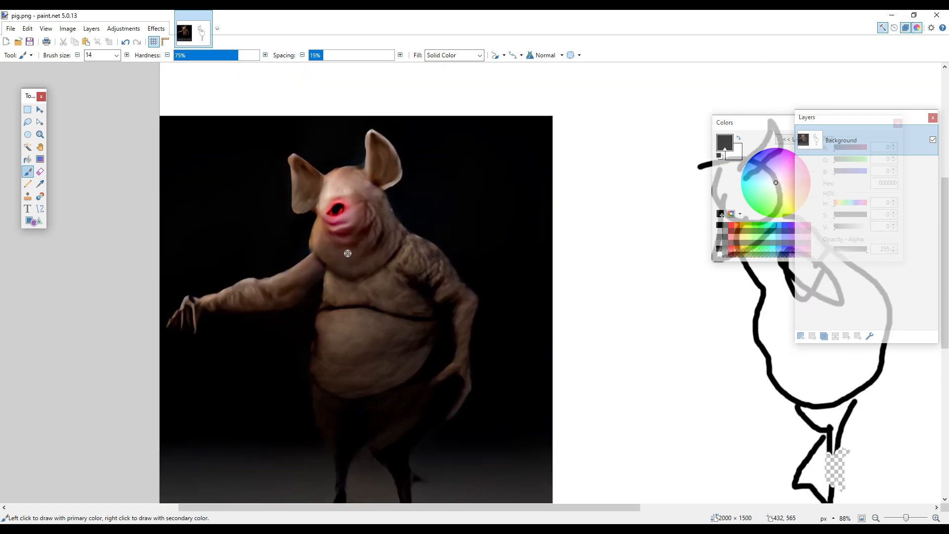
# Switch to the browser and compare the close-up pig face images among the DALL-E mini results.
pyautogui.click(112, 528)
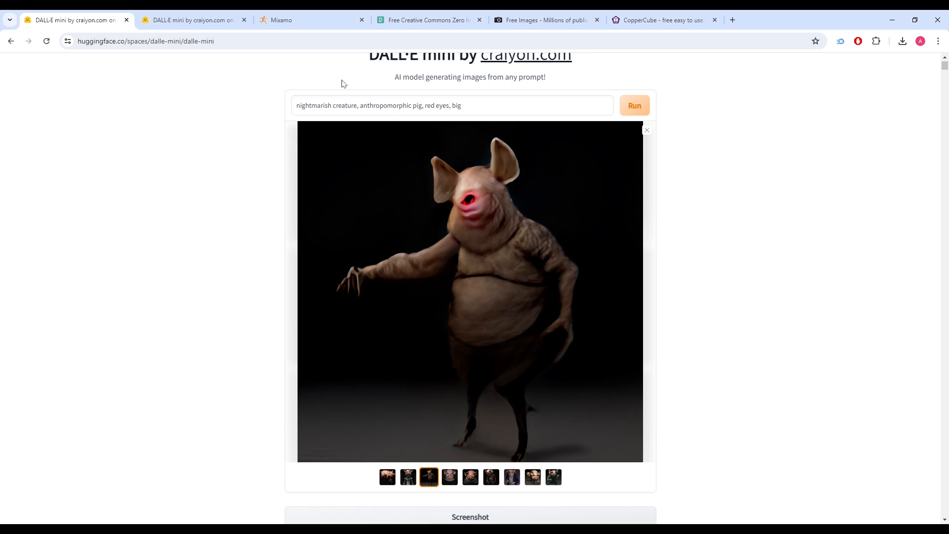
pyautogui.click(470, 477)
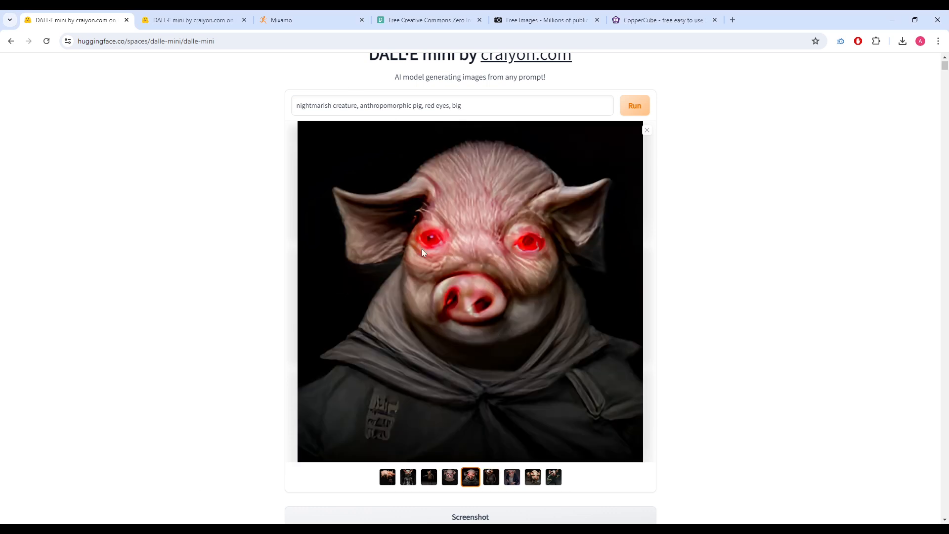
pyautogui.click(450, 477)
pyautogui.click(471, 478)
# Launch Blender 3.6 from the flow folder and delete the default scene objects.
pyautogui.hotkey('alt', 'Tab')
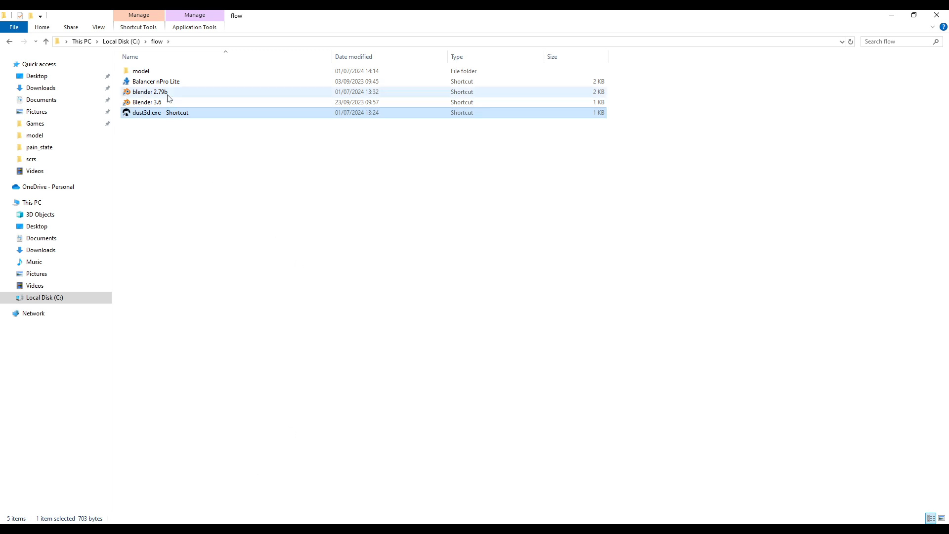
pyautogui.click(164, 103)
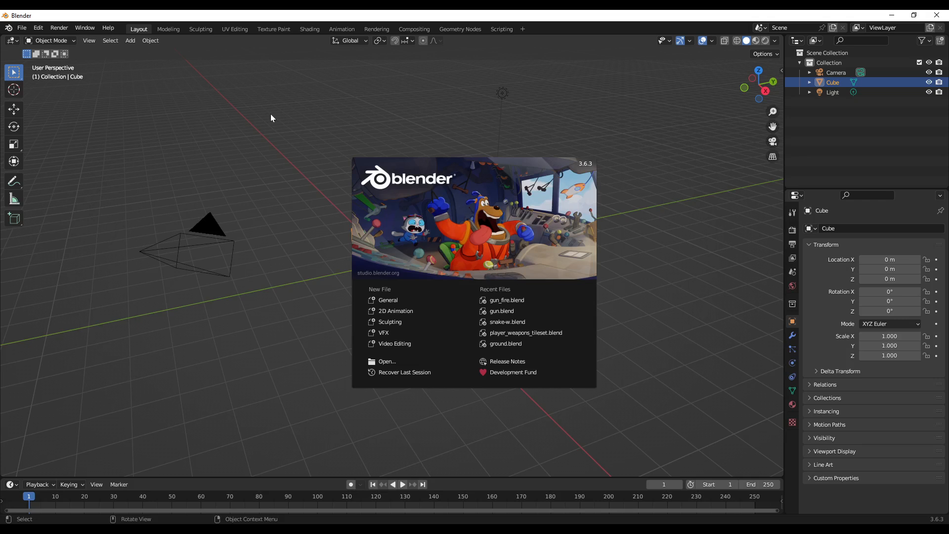
pyautogui.click(278, 114)
pyautogui.press('Delete')
# Import the pig-monster Wavefront OBJ model into the empty Blender scene.
pyautogui.click(22, 28)
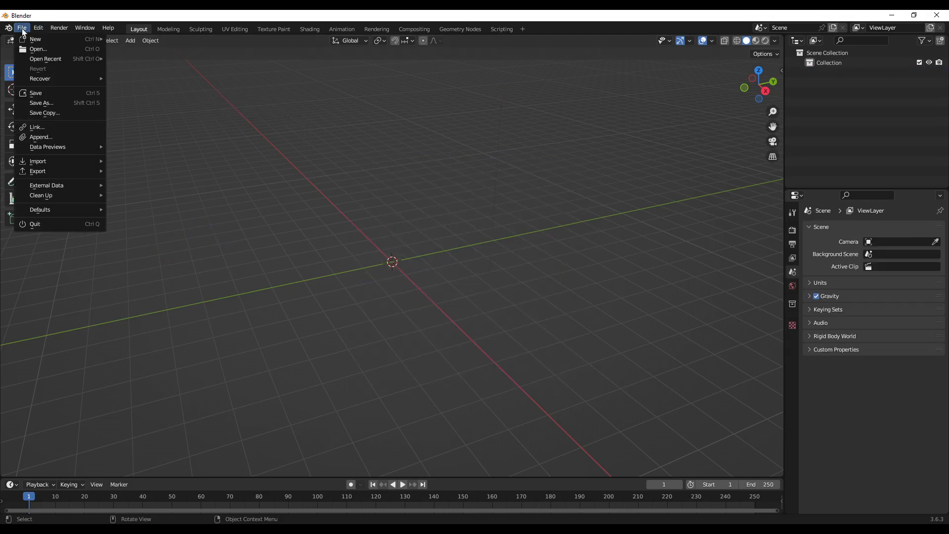
pyautogui.moveTo(52, 167)
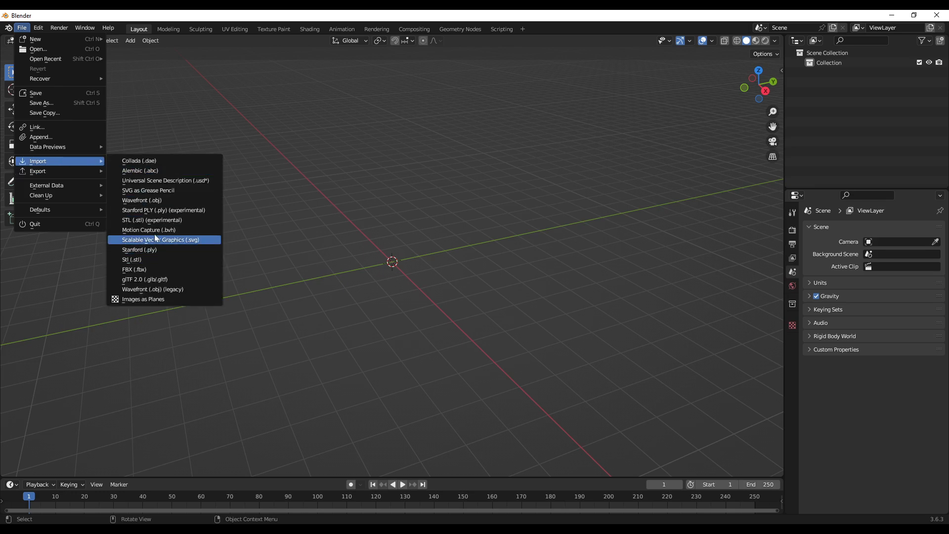
pyautogui.click(156, 200)
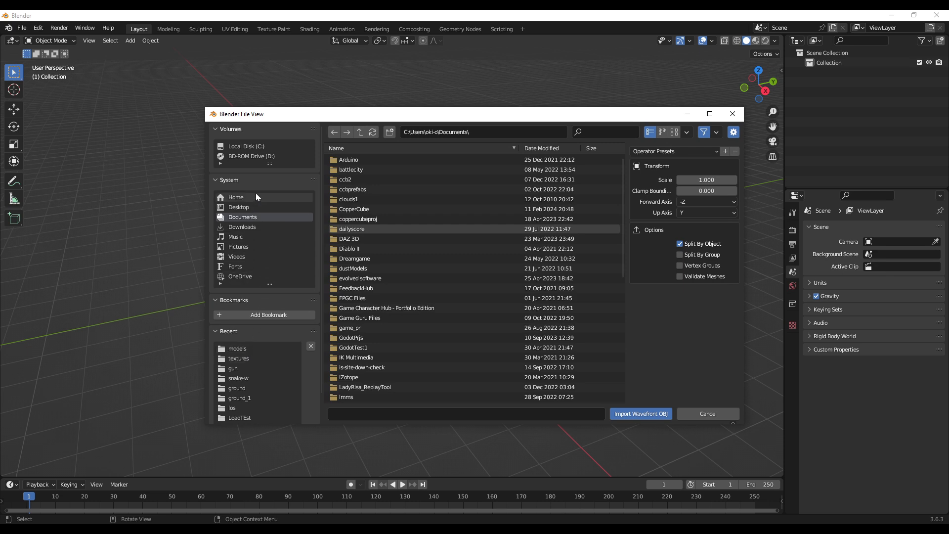
pyautogui.moveTo(307, 121); pyautogui.dragTo(948, 133)
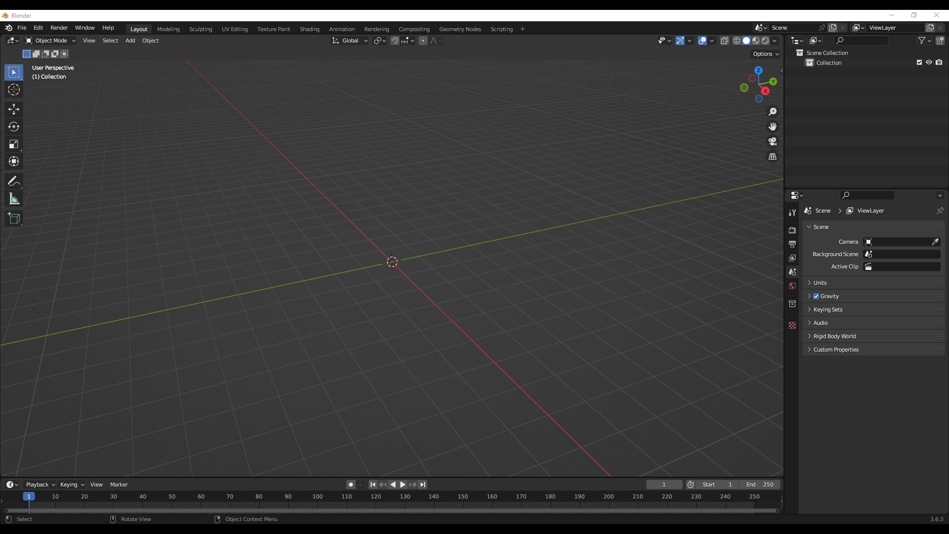
pyautogui.scroll(4, 381, 257)
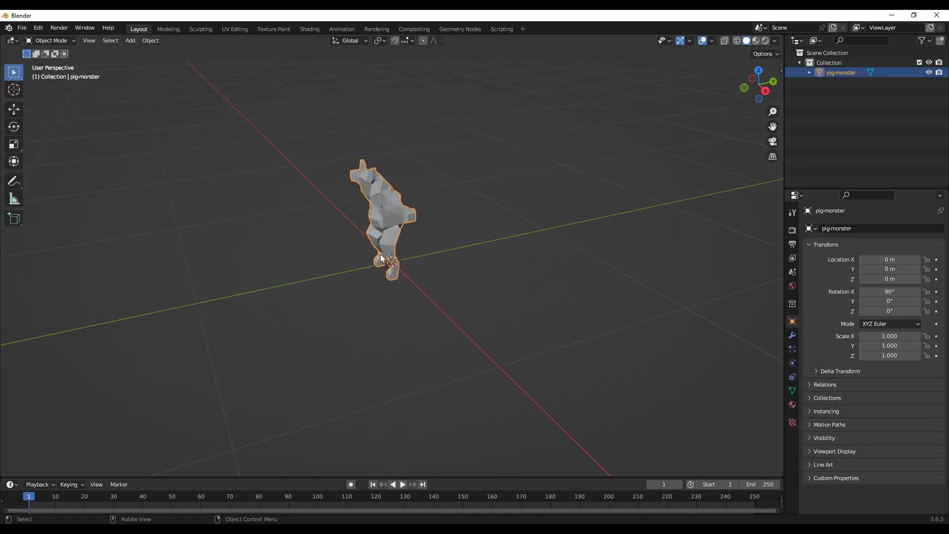
# Examine the imported pig model in the front orthographic view, checking its mesh in Edit Mode.
pyautogui.scroll(3, 380, 257)
pyautogui.moveTo(381, 257); pyautogui.dragTo(491, 225, button='middle')
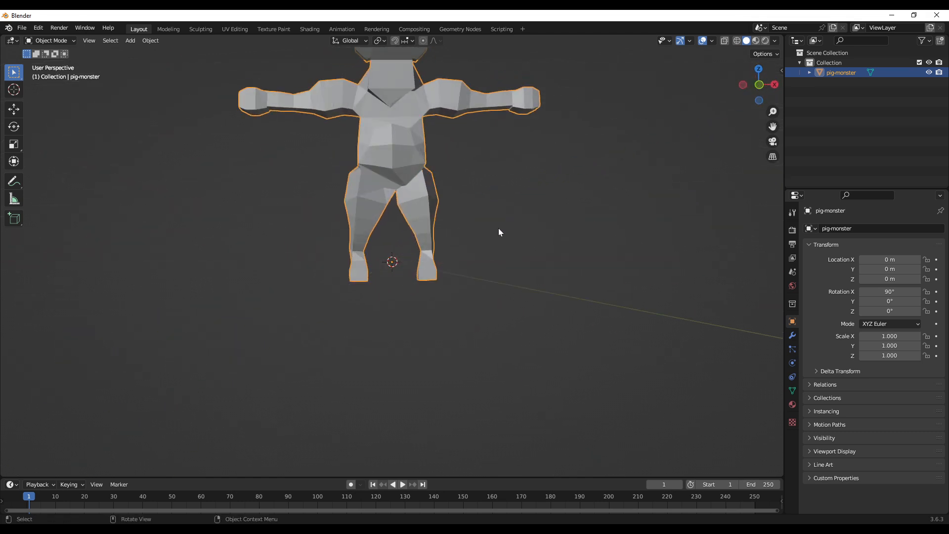
pyautogui.press('KP_7')
pyautogui.press('KP_1')
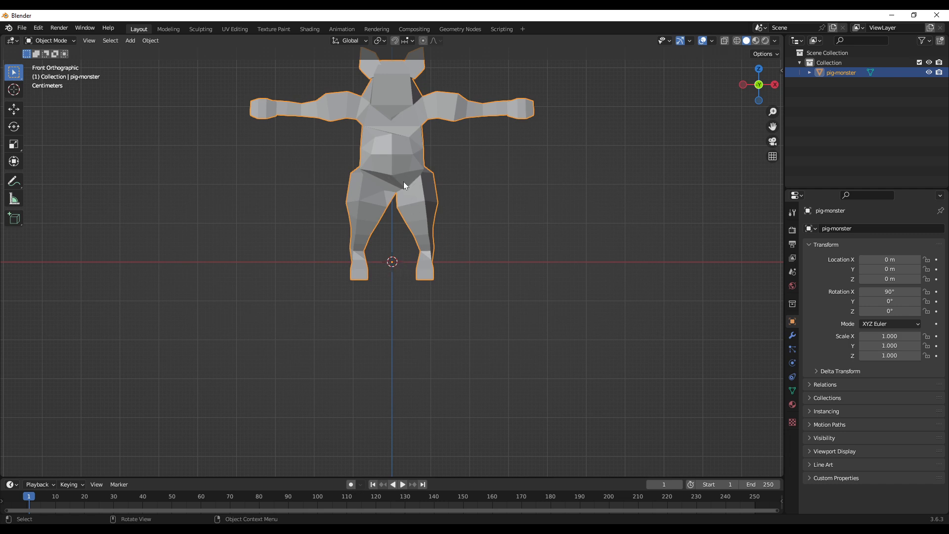
pyautogui.scroll(3, 433, 209)
pyautogui.moveTo(433, 209)
pyautogui.mouseDown(button='middle')
pyautogui.moveTo(436, 158)
pyautogui.moveTo(438, 215)
pyautogui.mouseUp(button='middle')
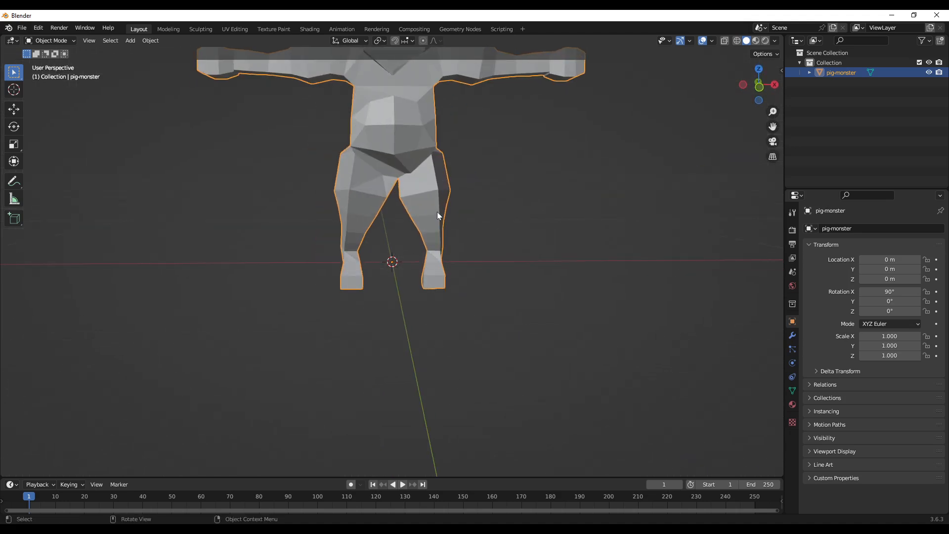
pyautogui.press('KP_1')
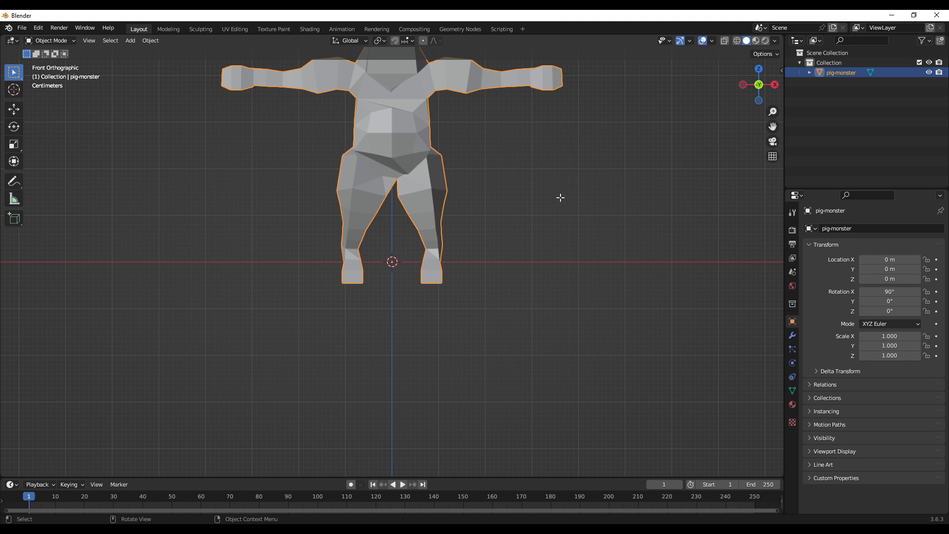
pyautogui.press('Tab')
pyautogui.scroll(-3, 502, 165)
pyautogui.keyDown('shift'); pyautogui.moveTo(519, 182); pyautogui.dragTo(514, 218, button='middle'); pyautogui.keyUp('shift')
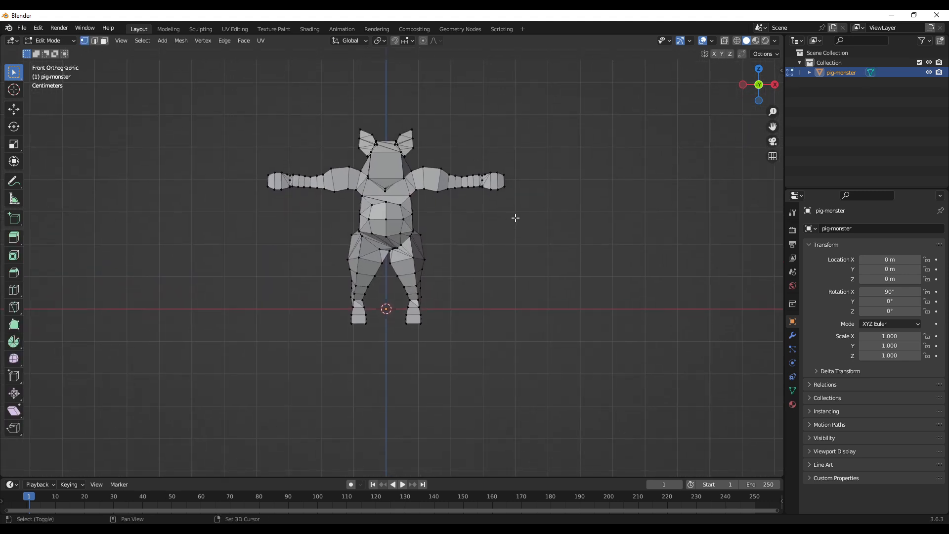
pyautogui.press('Tab')
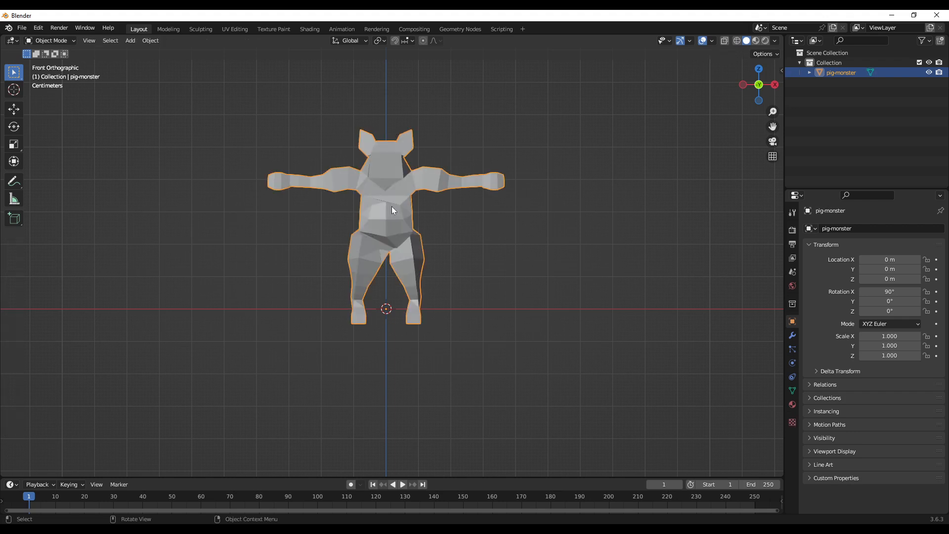
# Merge all vertices of the pig mesh by distance in Edit Mode.
pyautogui.press('Tab')
pyautogui.press('a')
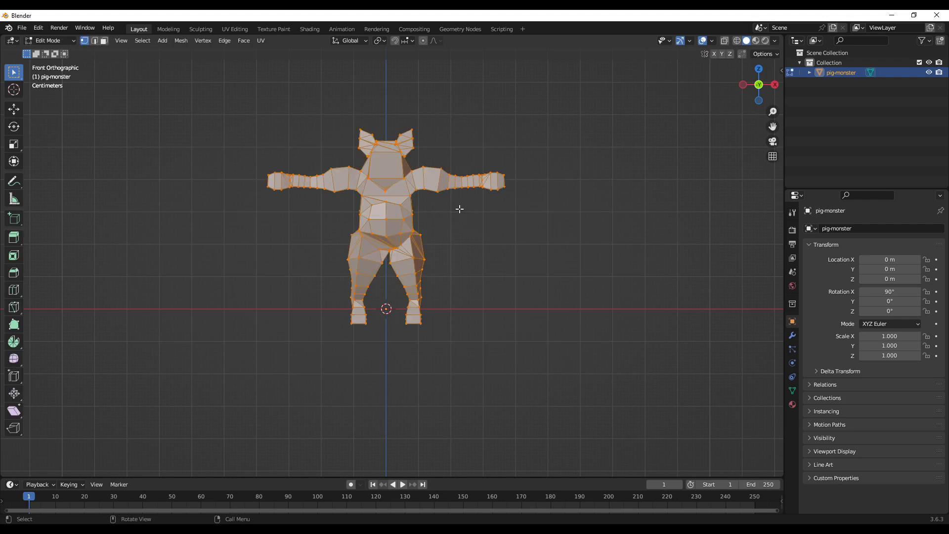
pyautogui.press('m')
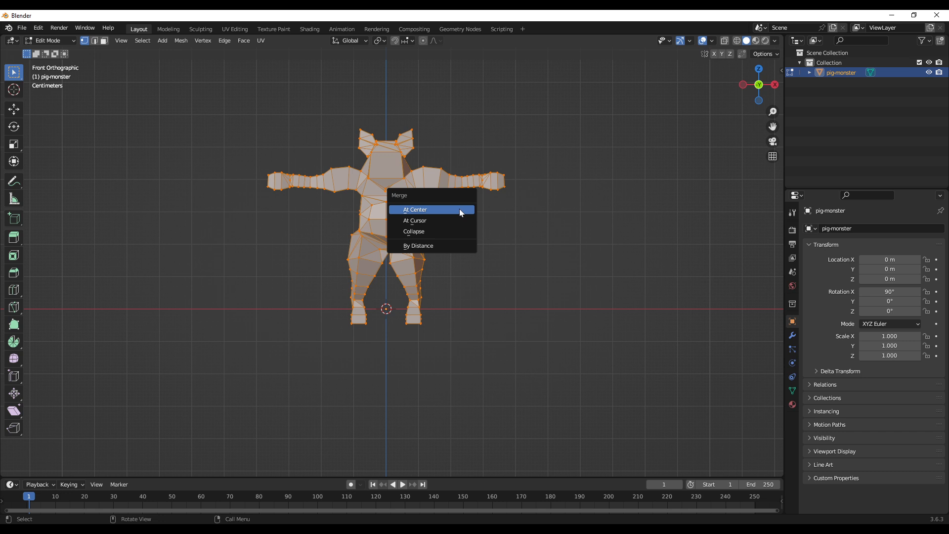
pyautogui.press('Escape')
pyautogui.press('m')
pyautogui.click(431, 246)
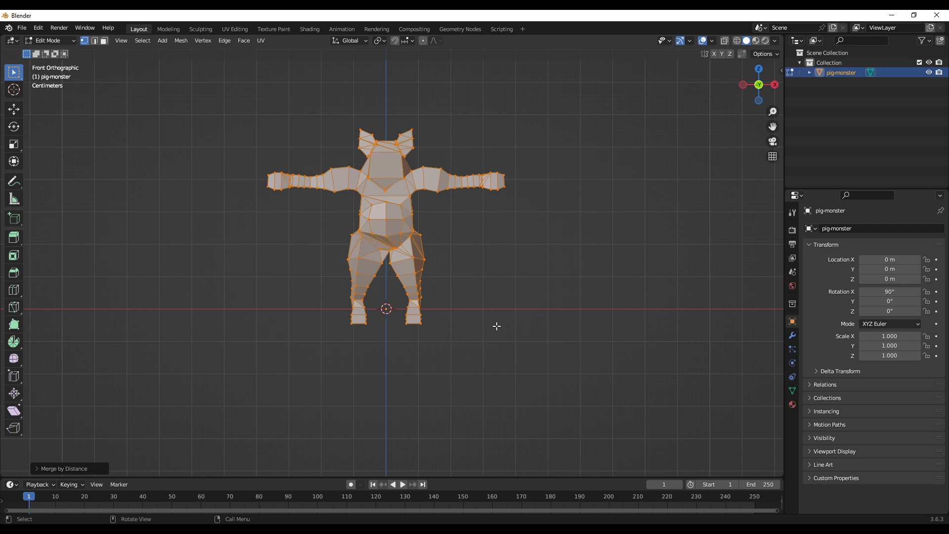
# Move the whole mesh up along Z by about 0.047 m so the feet rest on the ground line.
pyautogui.press('g')
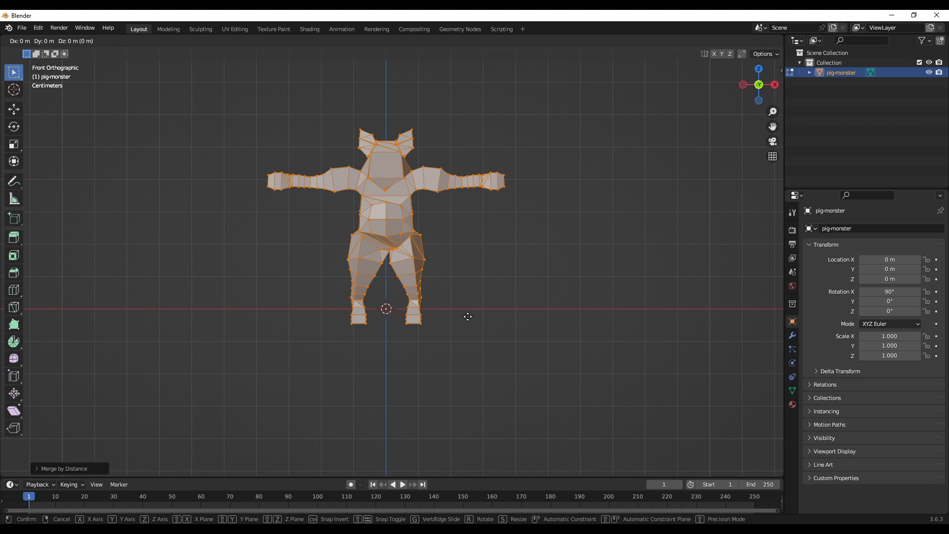
pyautogui.press('z')
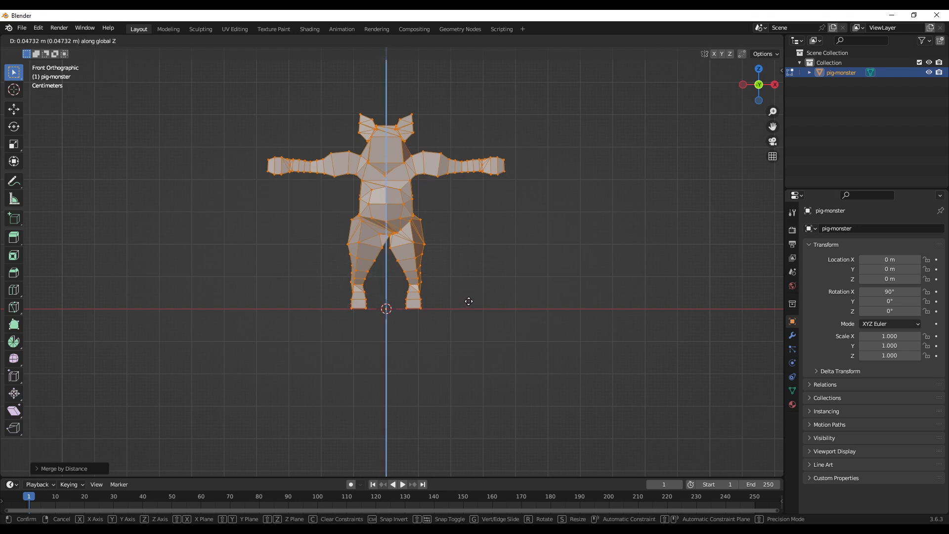
pyautogui.click(502, 305)
# Move the whole mesh along the Y axis in the right orthographic view so the feet sit centred over the world origin.
pyautogui.moveTo(503, 305); pyautogui.dragTo(422, 320, button='middle')
pyautogui.press('KP_3')
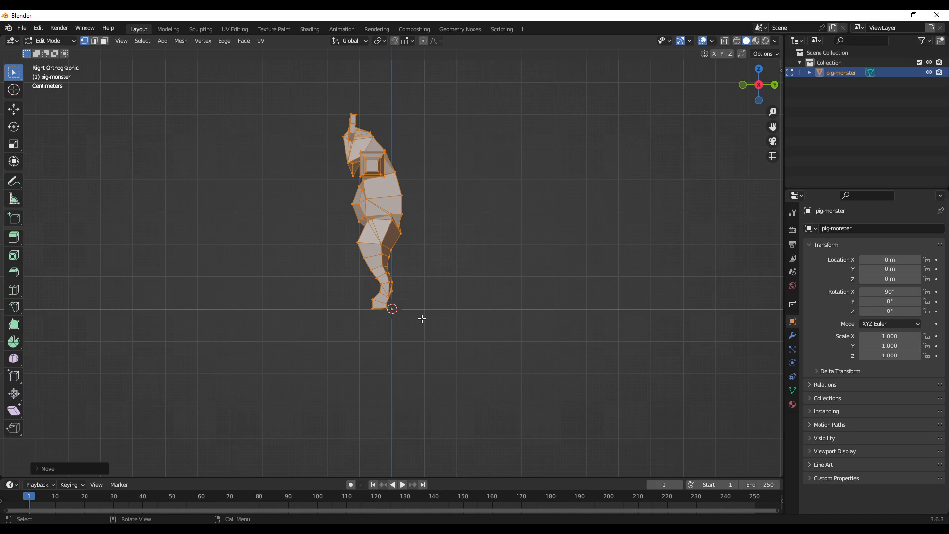
pyautogui.press('g')
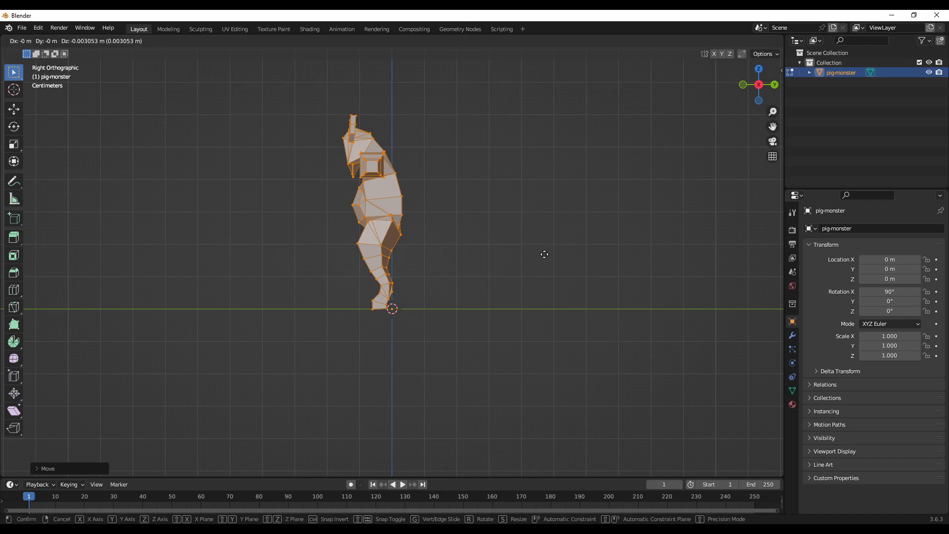
pyautogui.press('y')
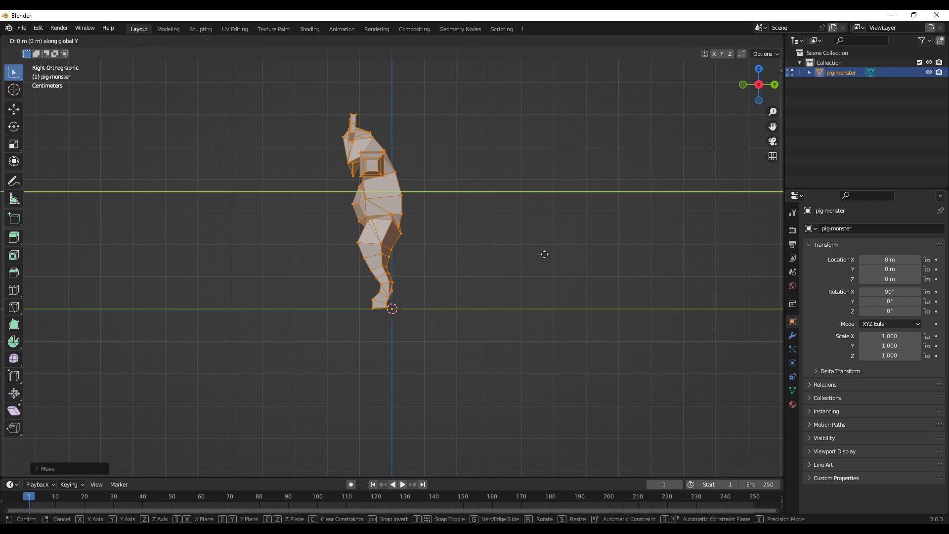
pyautogui.click(558, 258)
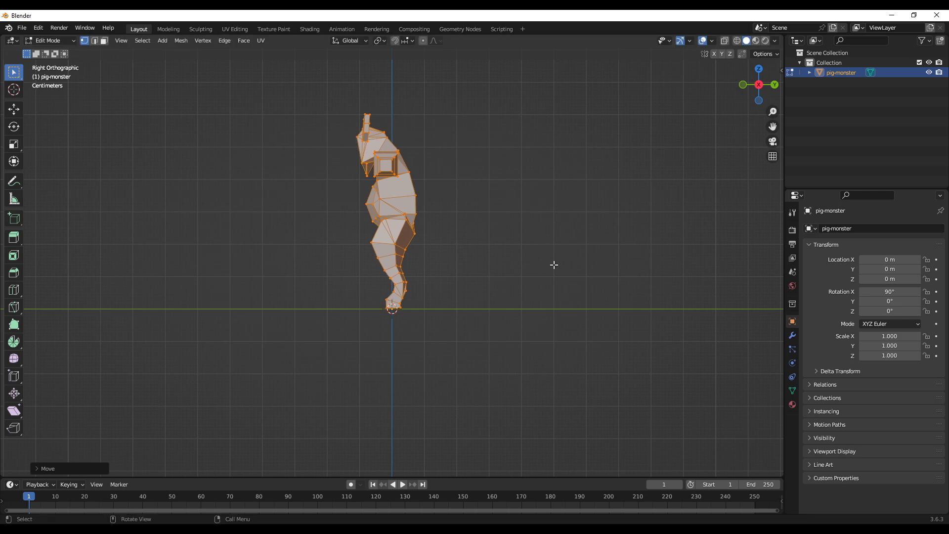
pyautogui.moveTo(553, 265); pyautogui.dragTo(604, 280, button='middle')
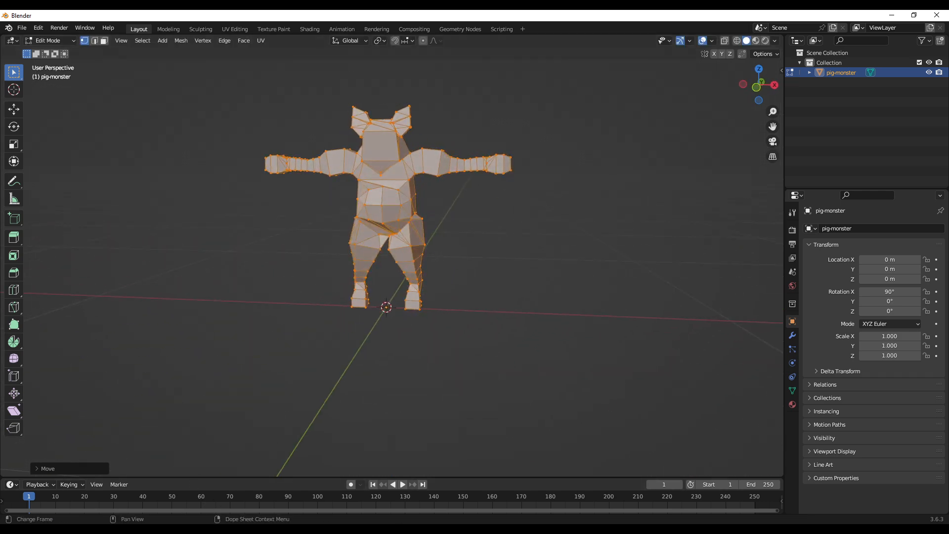
pyautogui.click(202, 528)
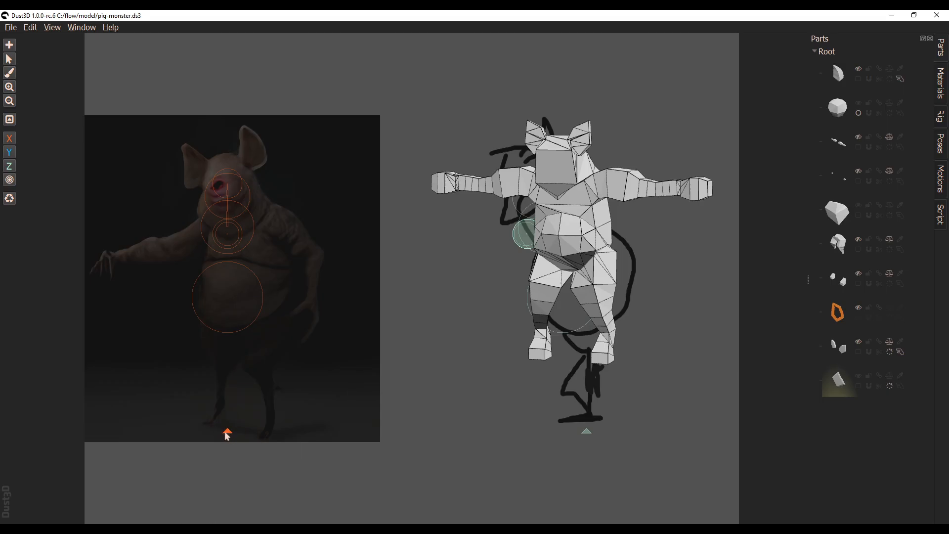
pyautogui.click(893, 15)
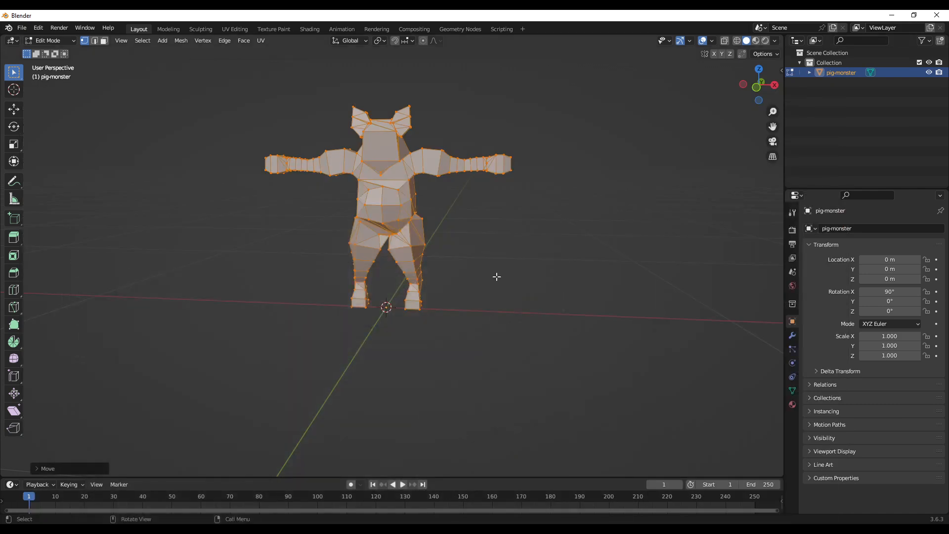
pyautogui.moveTo(496, 276); pyautogui.dragTo(536, 275, button='middle')
pyautogui.hotkey('ctrl', 's')
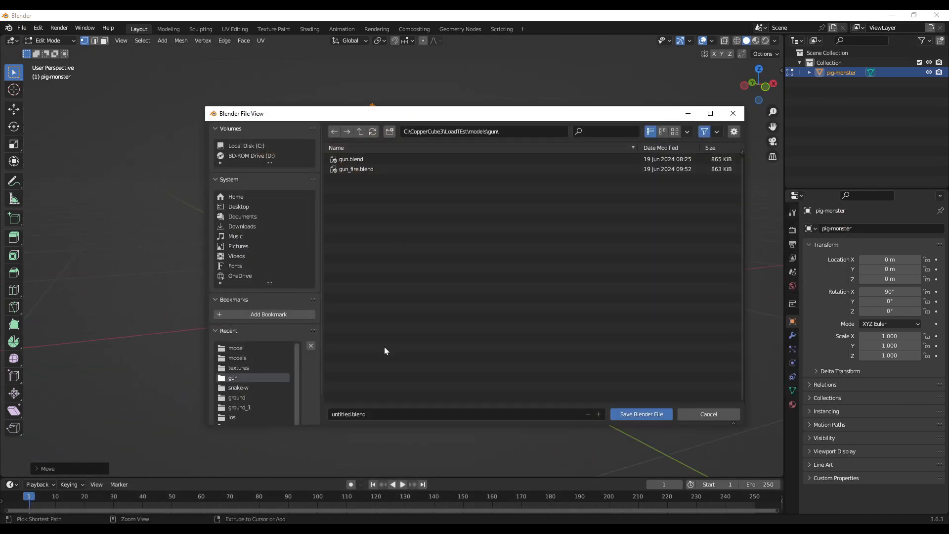
pyautogui.click(385, 414)
pyautogui.press('Home')
pyautogui.hotkey('ctrl', 'shift', 'Right')
pyautogui.click(720, 417)
# Export the pig model as a Wavefront OBJ named pig-monster-1 into the C:\flow\model folder.
pyautogui.click(21, 28)
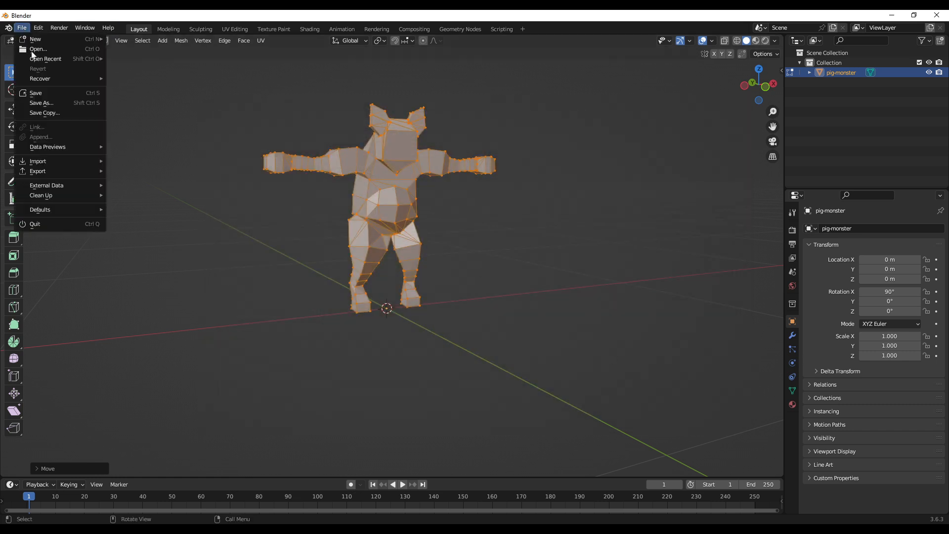
pyautogui.moveTo(53, 170)
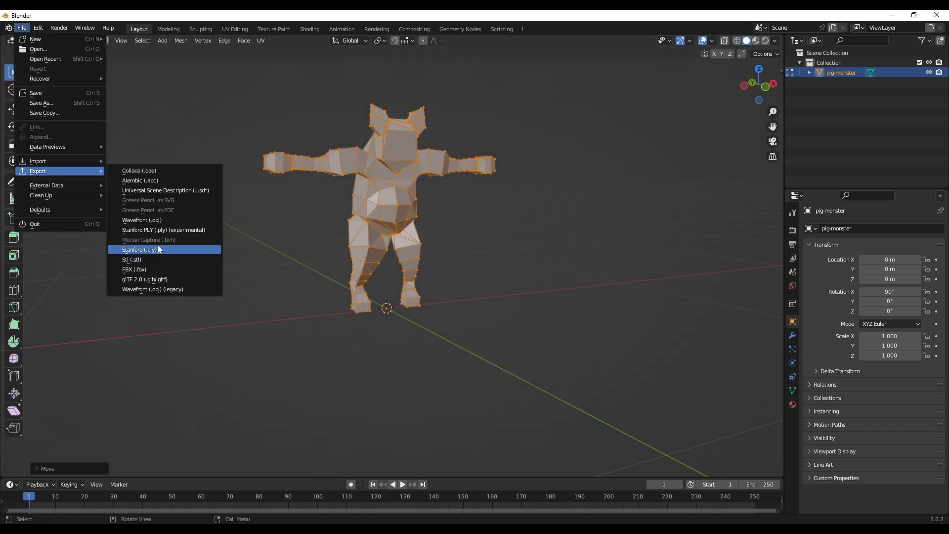
pyautogui.click(163, 221)
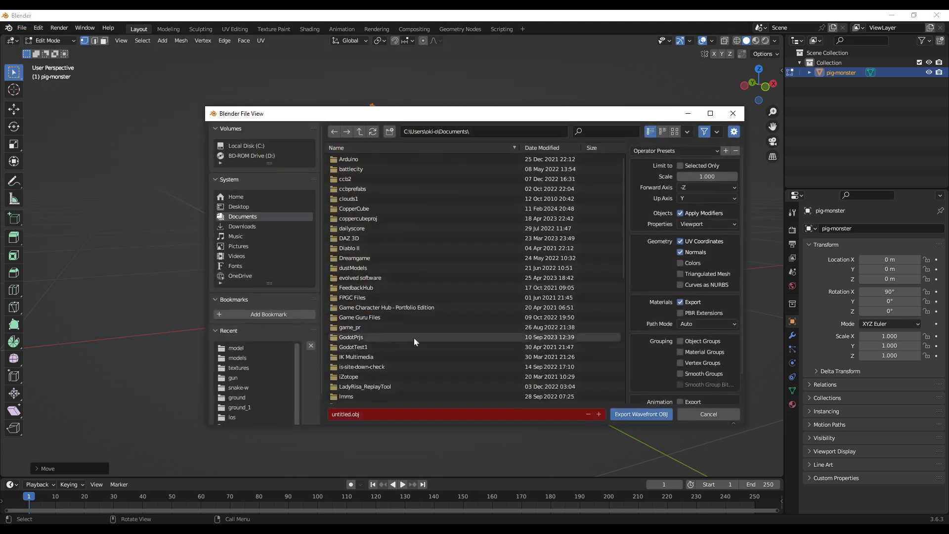
pyautogui.click(362, 414)
pyautogui.click(235, 348)
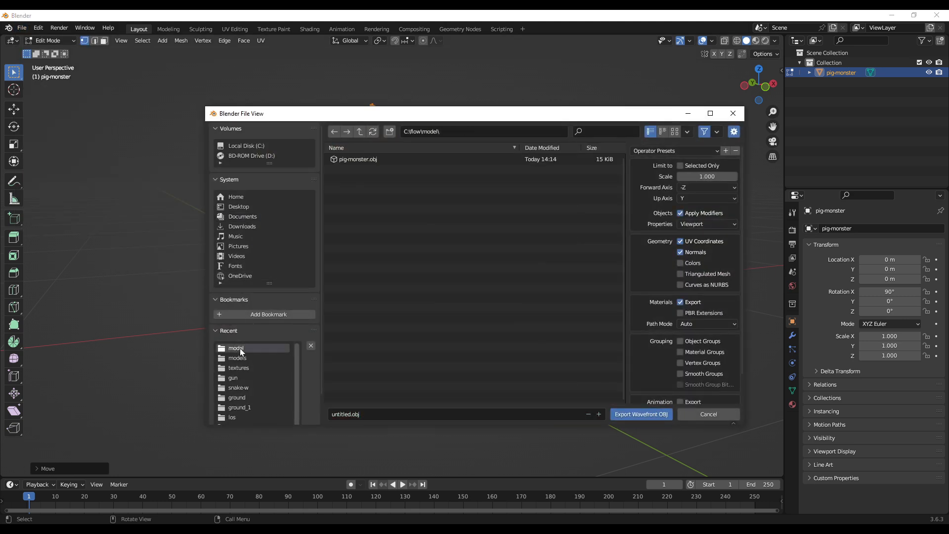
pyautogui.click(360, 414)
pyautogui.write('pig-monster-1')
pyautogui.click(634, 416)
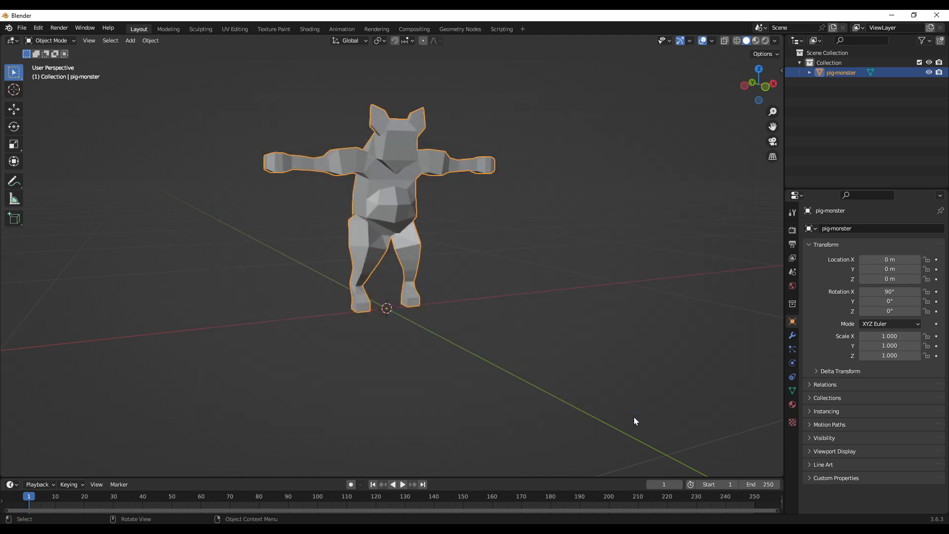
# Launch Balancer nPro Lite from the flow folder and open pig-monster-1.obj in it.
pyautogui.hotkey('alt', 'Tab')
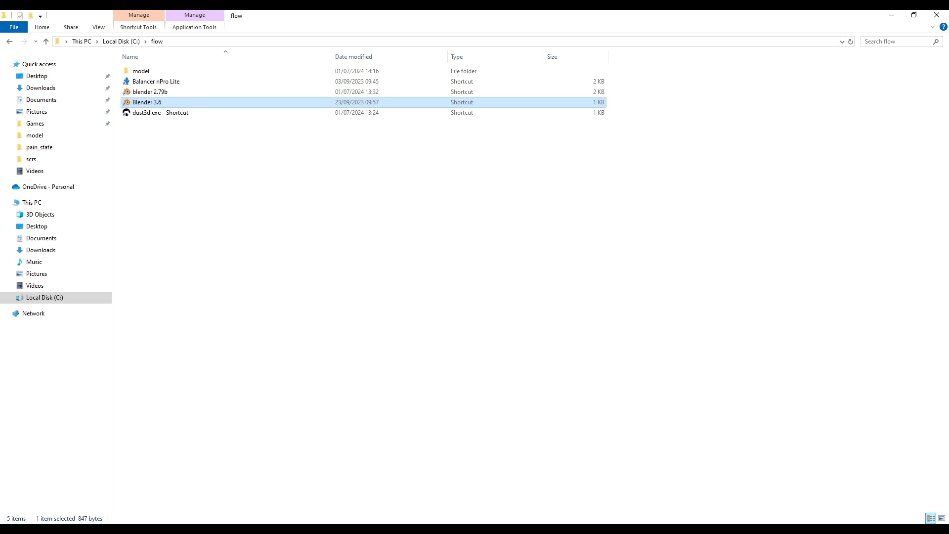
pyautogui.doubleClick(187, 82)
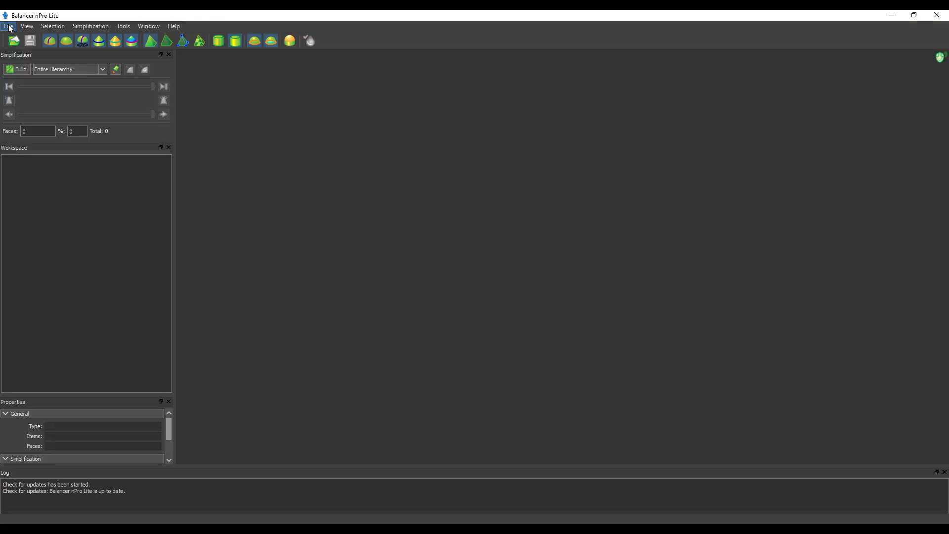
pyautogui.click(9, 26)
pyautogui.click(42, 38)
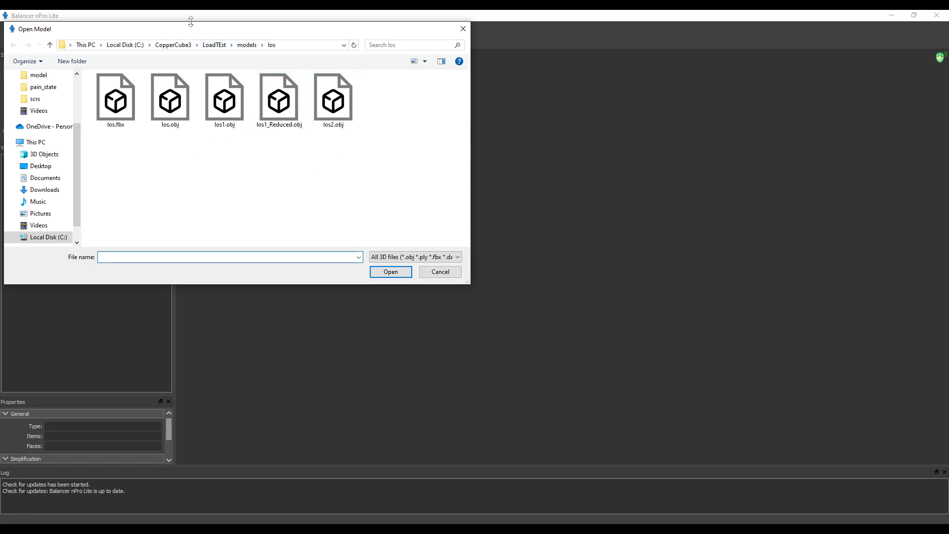
pyautogui.moveTo(311, 31); pyautogui.dragTo(948, 247)
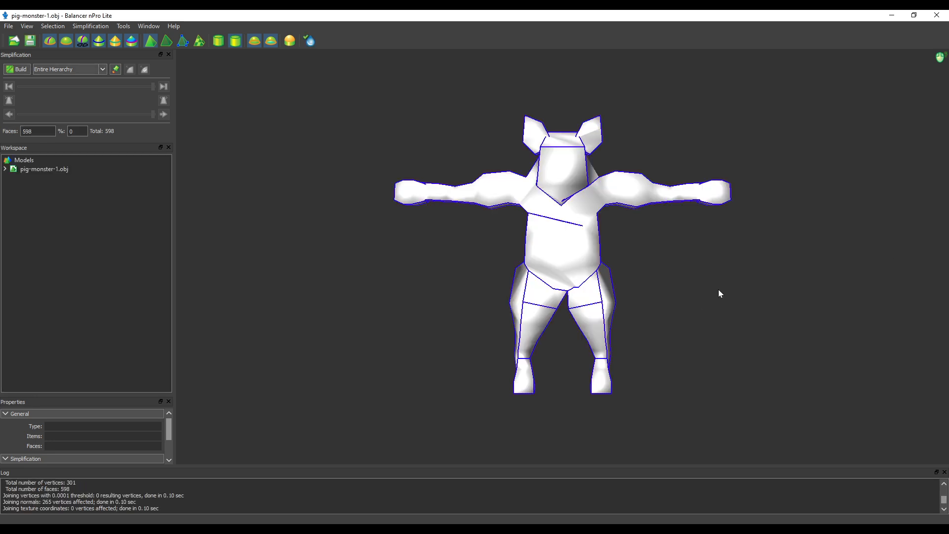
# Build the simplification hierarchy for the pig-monster-1.obj model.
pyautogui.scroll(-2, 597, 235)
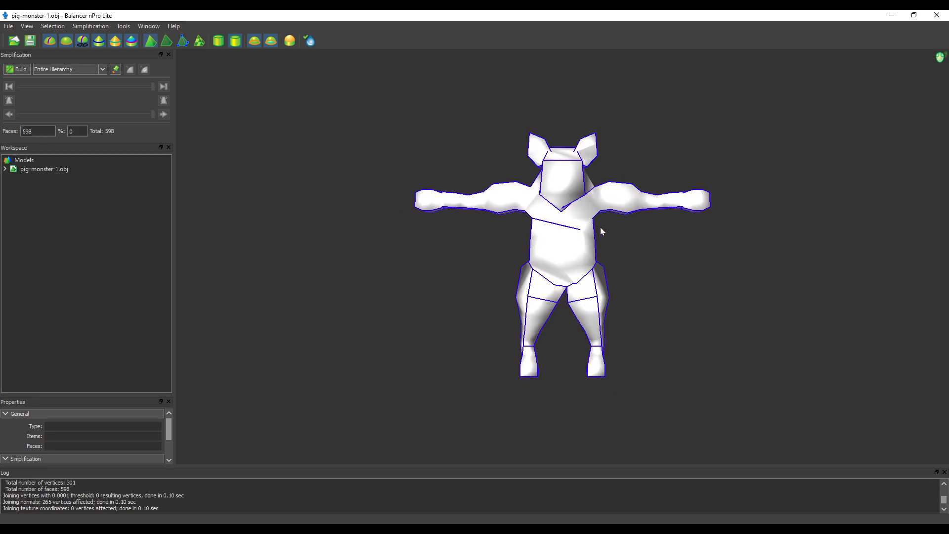
pyautogui.scroll(2, 601, 231)
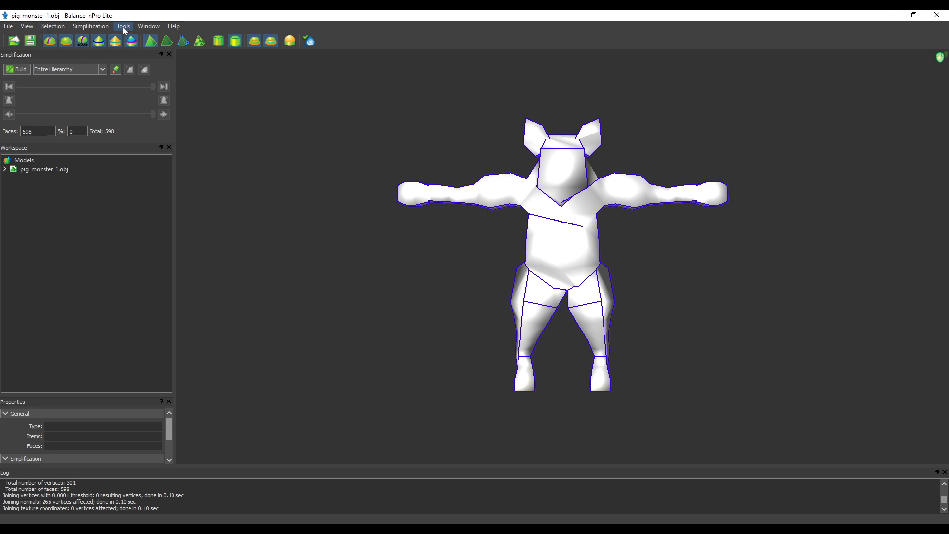
pyautogui.click(123, 28)
pyautogui.moveTo(106, 30)
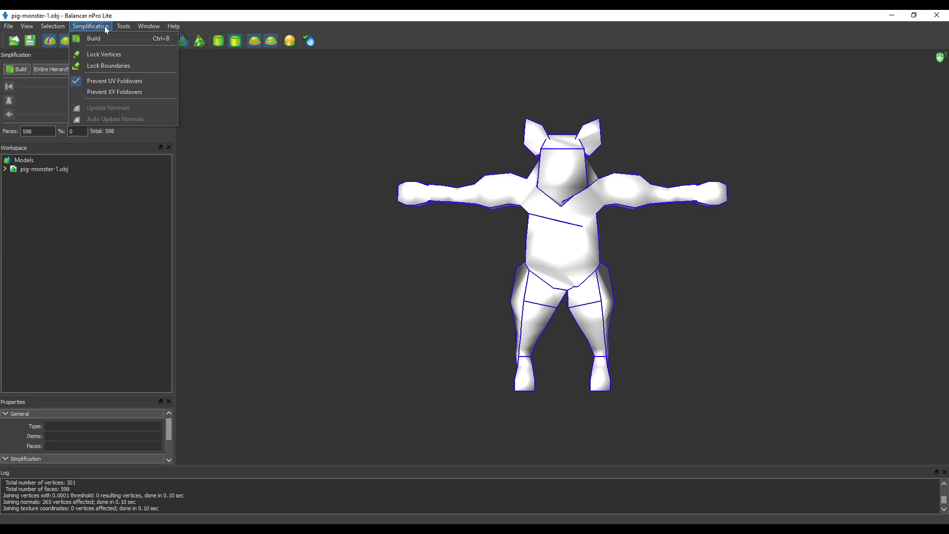
pyautogui.click(110, 39)
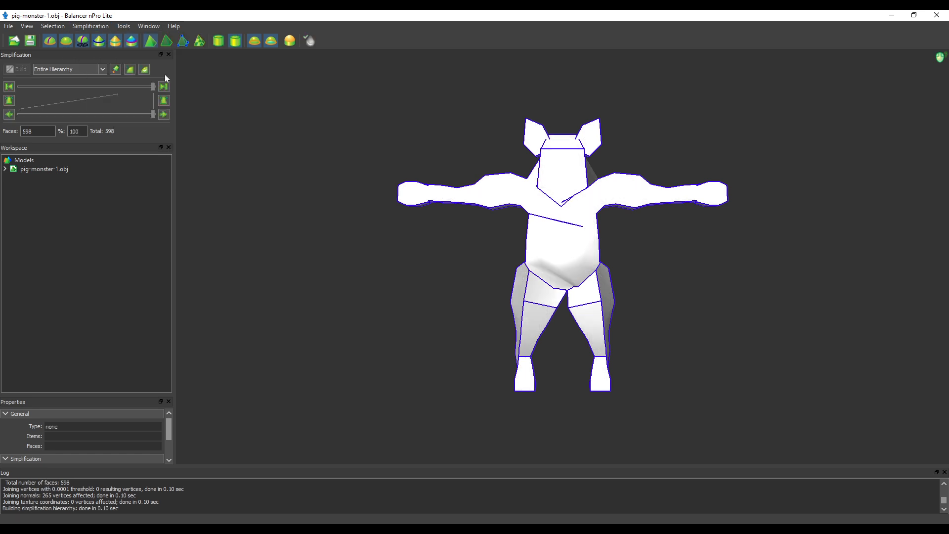
# Check the face and vertex counts of pig-monster-1.obj and its pig-monster mesh in the enlarged properties area.
pyautogui.click(52, 169)
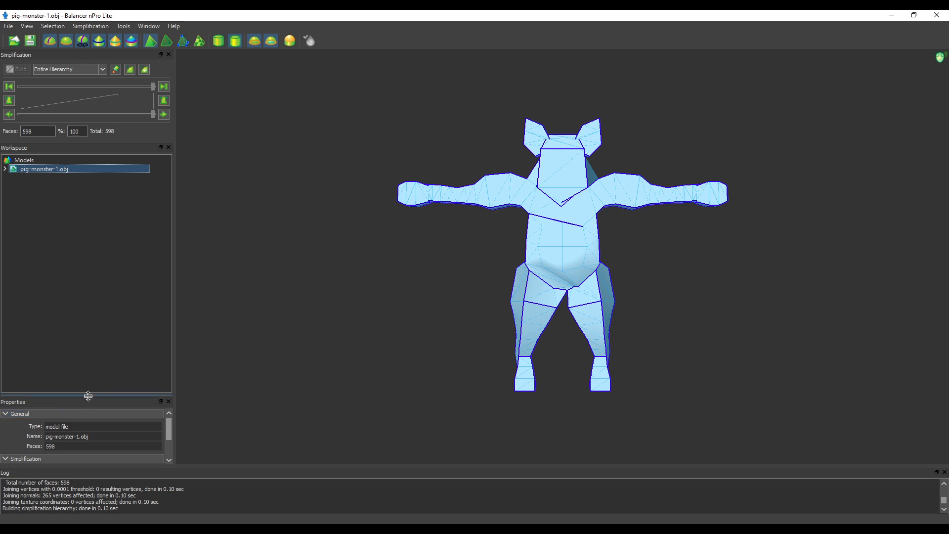
pyautogui.moveTo(86, 395); pyautogui.dragTo(89, 342)
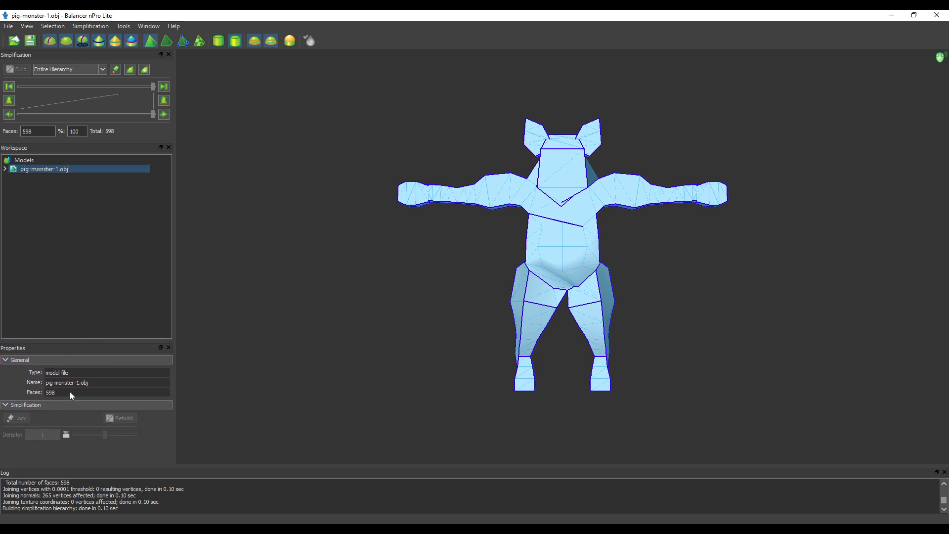
pyautogui.click(5, 169)
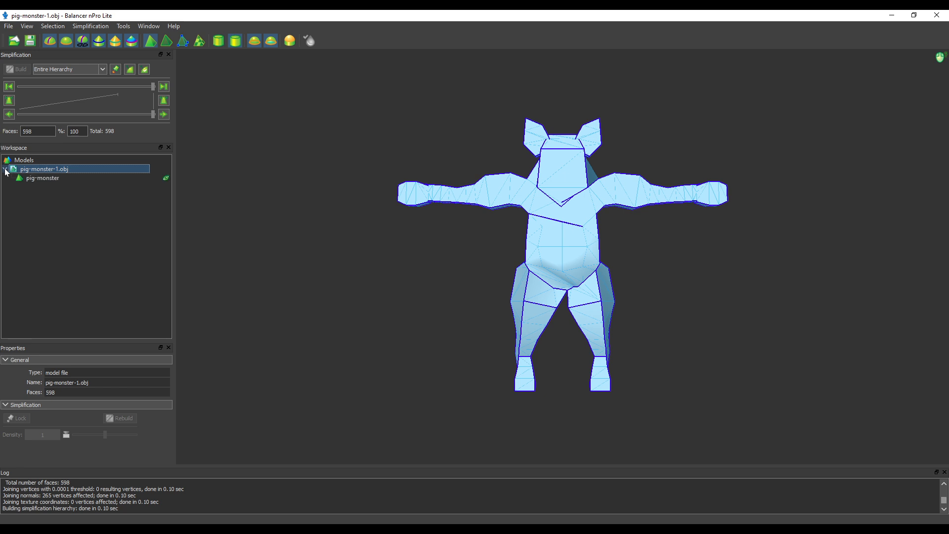
pyautogui.click(43, 178)
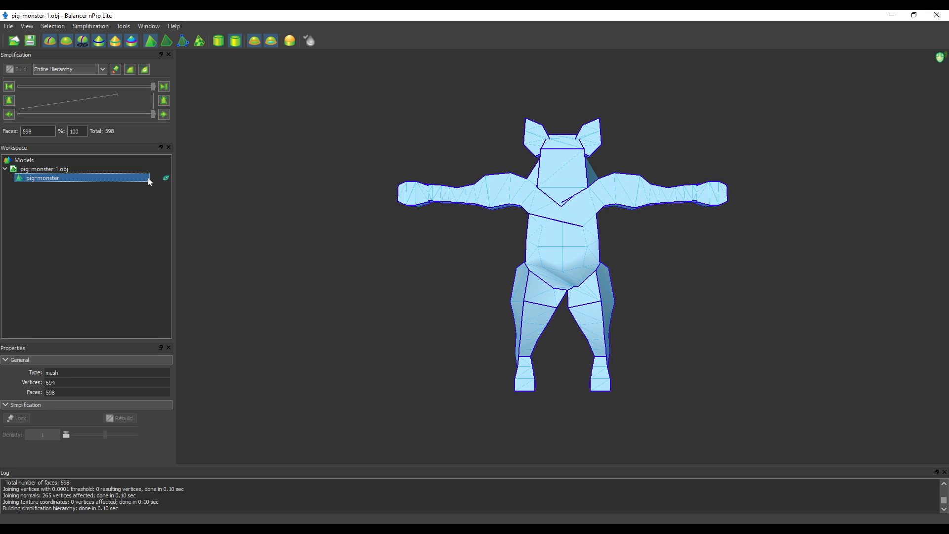
pyautogui.click(76, 197)
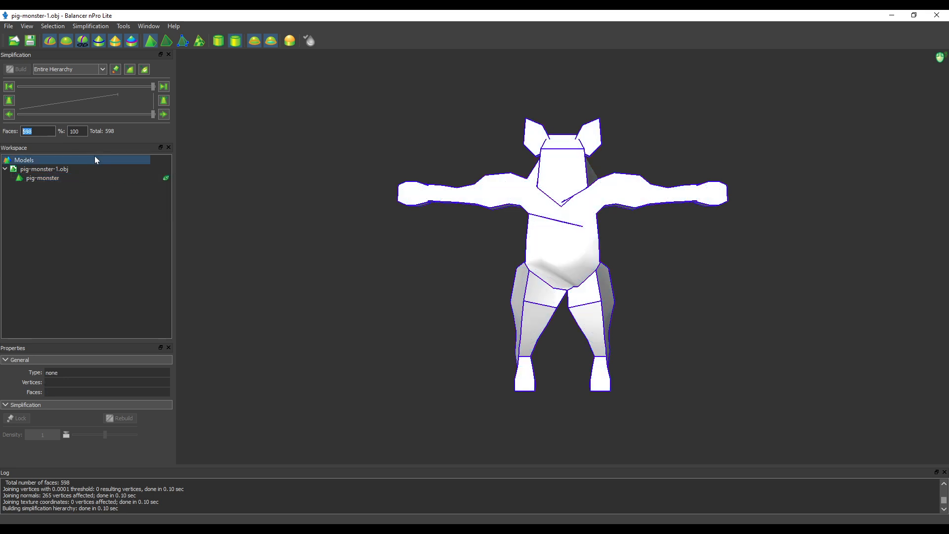
# Set the simplification level to 75% of the faces and inspect the reduced pig model.
pyautogui.click(79, 132)
pyautogui.doubleClick(79, 132)
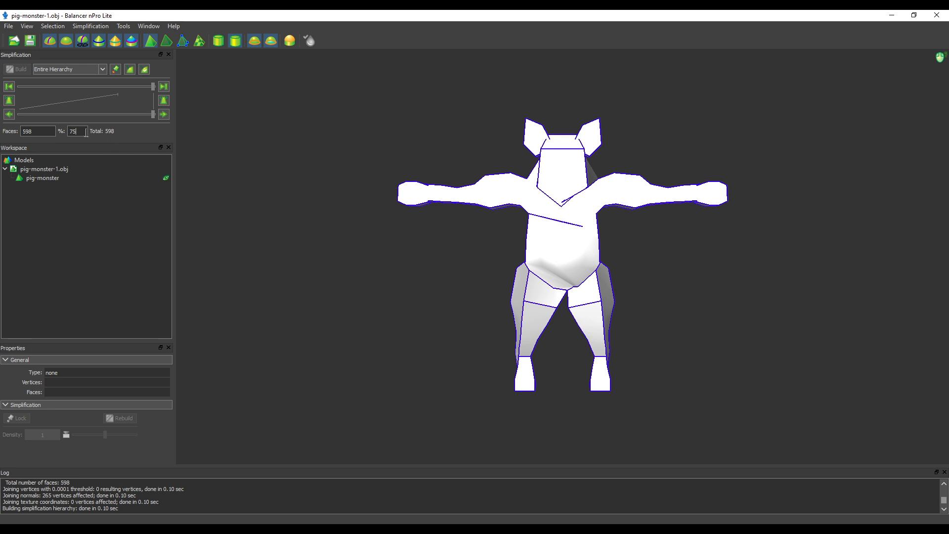
pyautogui.write('75')
pyautogui.press('Return')
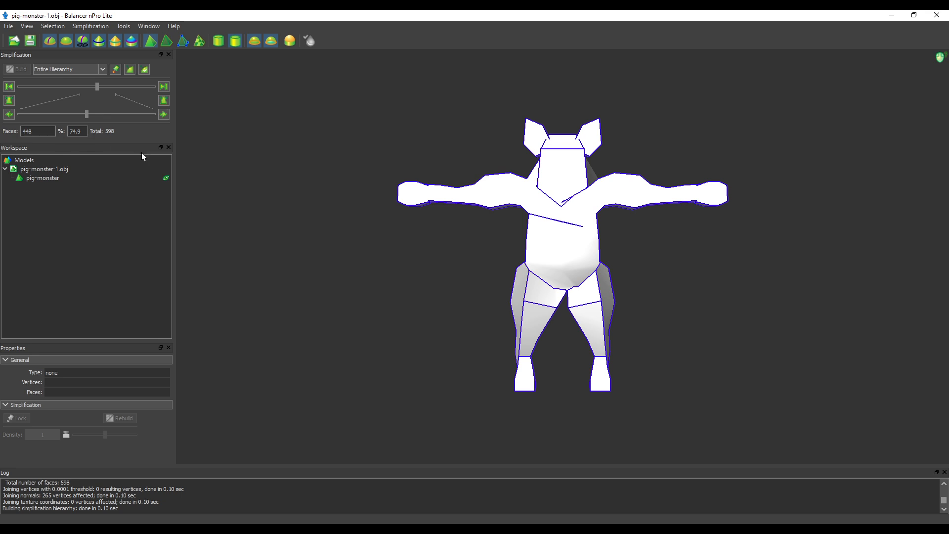
pyautogui.scroll(-2, 622, 240)
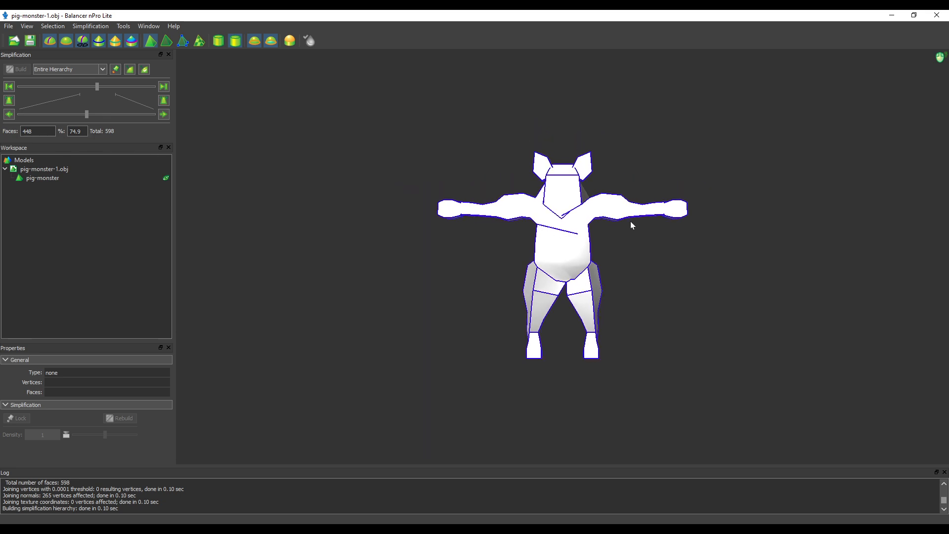
pyautogui.moveTo(586, 227); pyautogui.dragTo(230, 194)
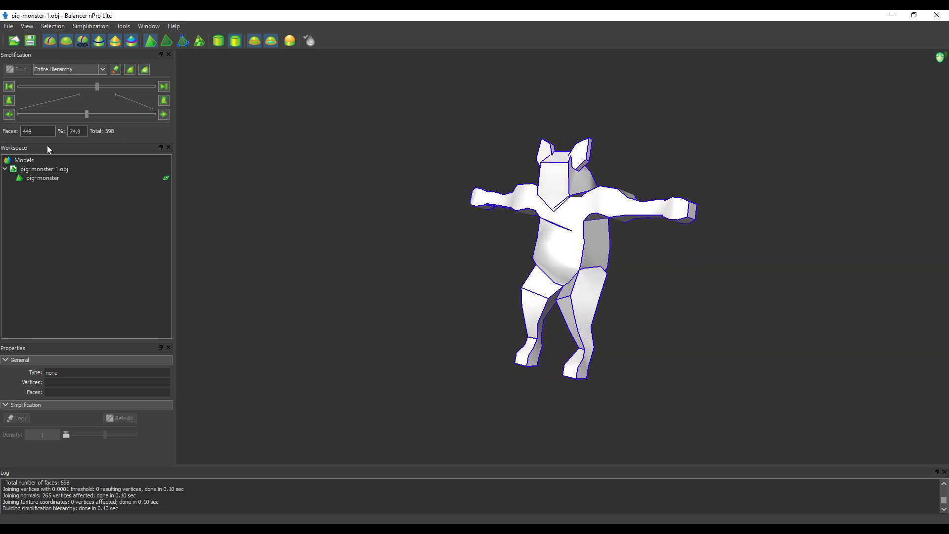
# Reduce the pig model to 424 faces, about 70.9%, and inspect its shape from several angles.
pyautogui.press('Tab')
pyautogui.moveTo(98, 86); pyautogui.dragTo(91, 89)
pyautogui.moveTo(635, 203)
pyautogui.mouseDown()
pyautogui.moveTo(654, 153)
pyautogui.moveTo(578, 75)
pyautogui.moveTo(627, 87)
pyautogui.moveTo(556, 228)
pyautogui.moveTo(538, 364)
pyautogui.moveTo(569, 364)
pyautogui.moveTo(513, 348)
pyautogui.moveTo(522, 341)
pyautogui.mouseUp()
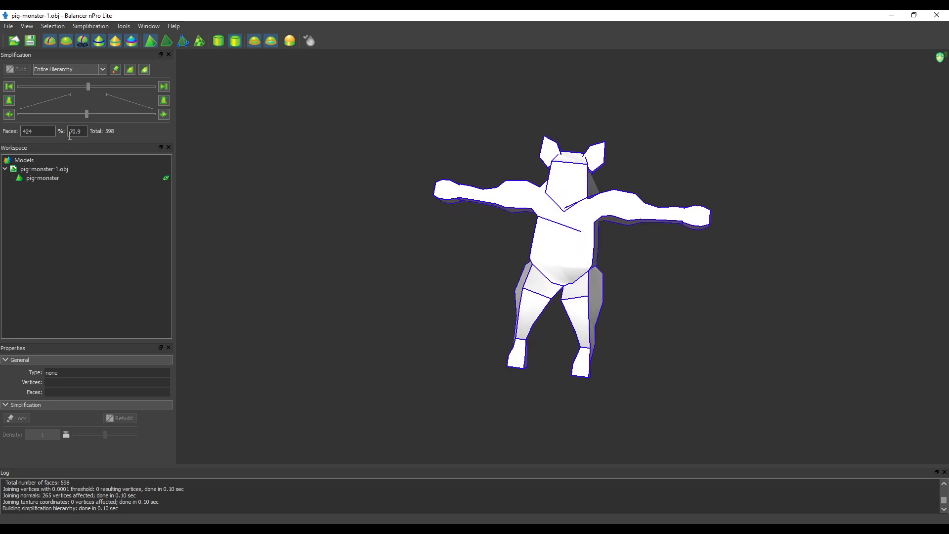
pyautogui.moveTo(614, 228); pyautogui.dragTo(592, 241)
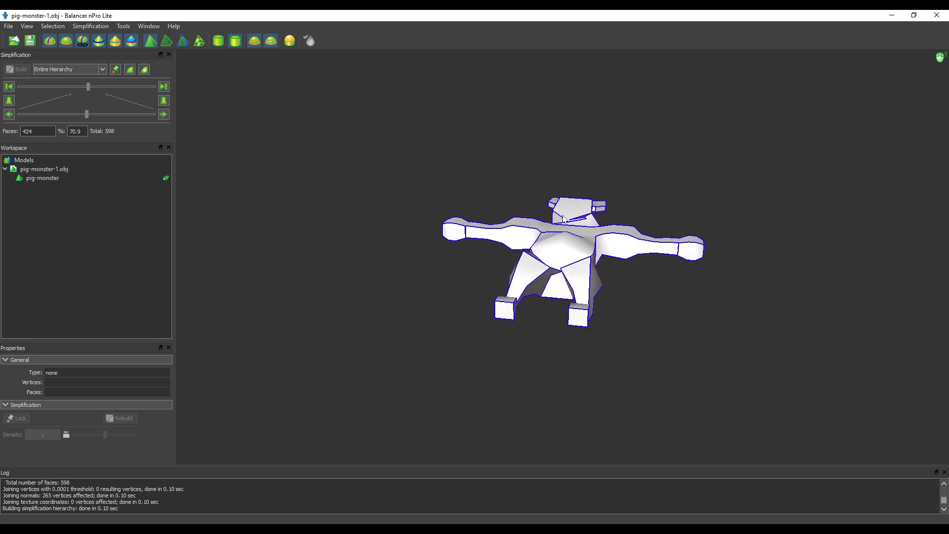
# Save all model objects as the OBJ file pig-monster-1_Reduced.obj in C:\flow\model.
pyautogui.click(9, 26)
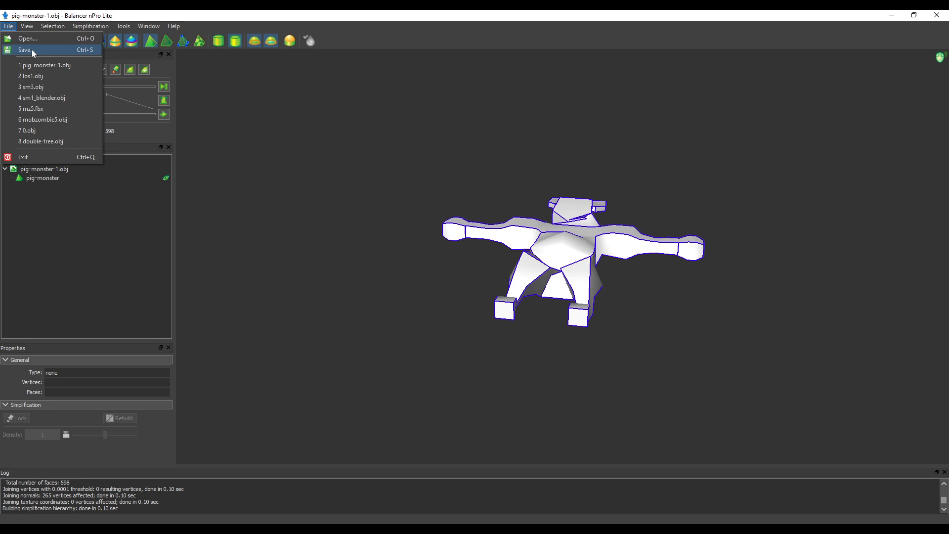
pyautogui.click(32, 49)
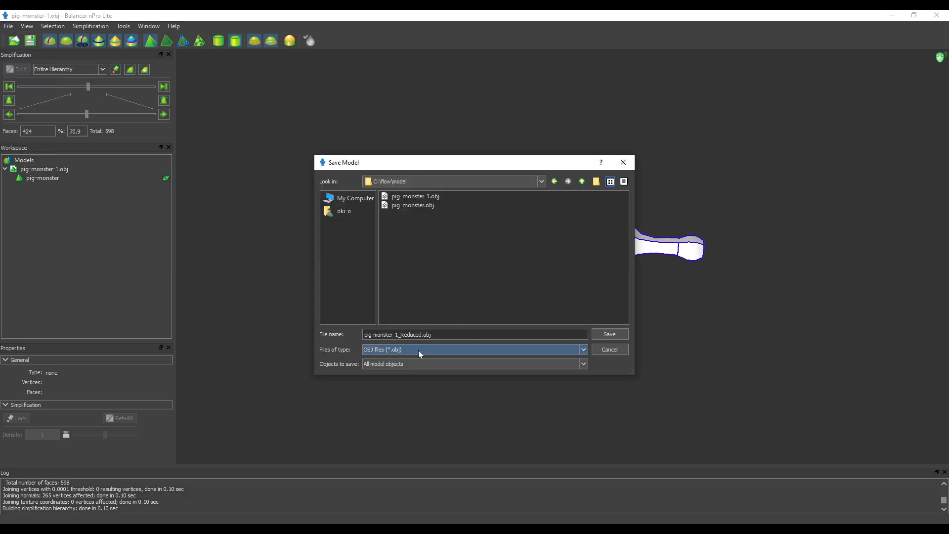
pyautogui.click(613, 334)
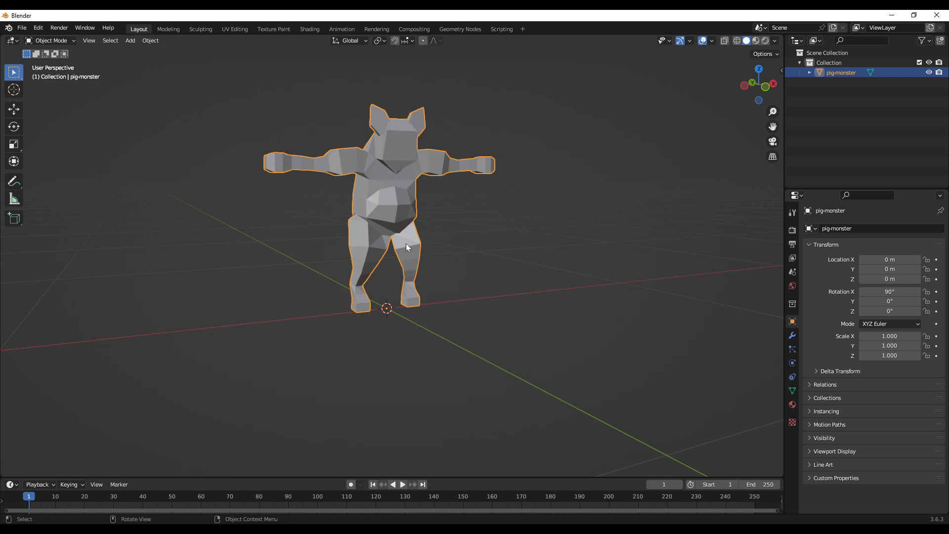
# Switch to Blender and delete the pig-monster object from the scene.
pyautogui.scroll(-3, 495, 206)
pyautogui.moveTo(495, 206); pyautogui.dragTo(460, 224, button='middle')
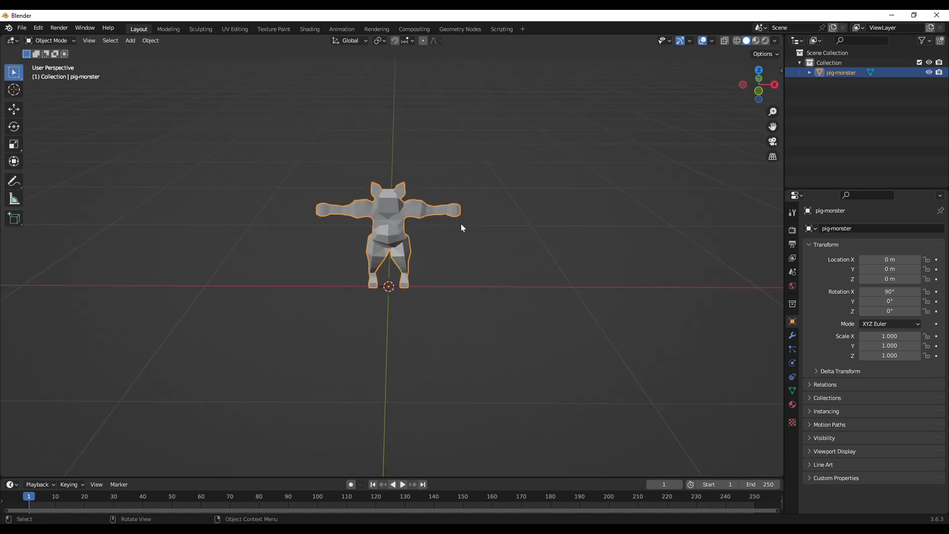
pyautogui.press('x')
pyautogui.click(461, 223)
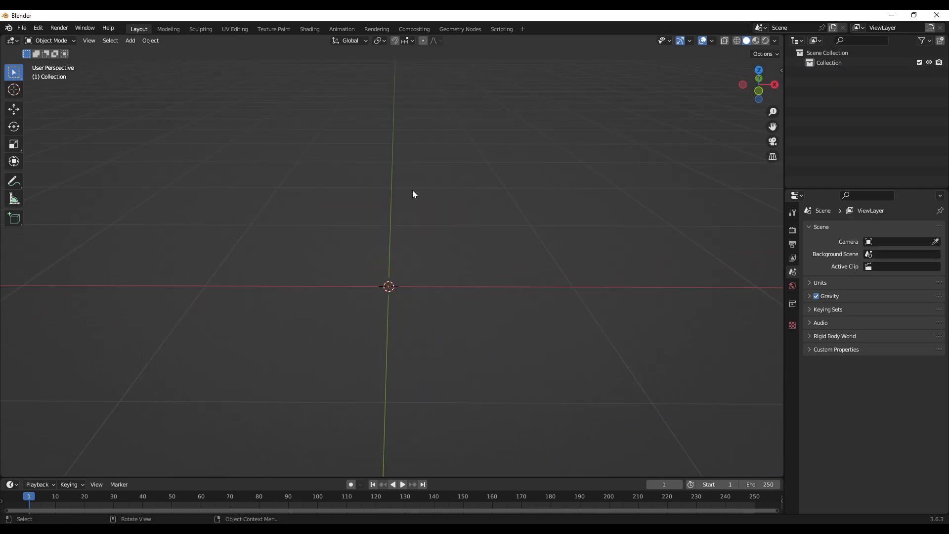
# Export the empty scene as Wavefront OBJ over pig-monster-1_Reduced.obj in C:\flow\model.
pyautogui.click(22, 28)
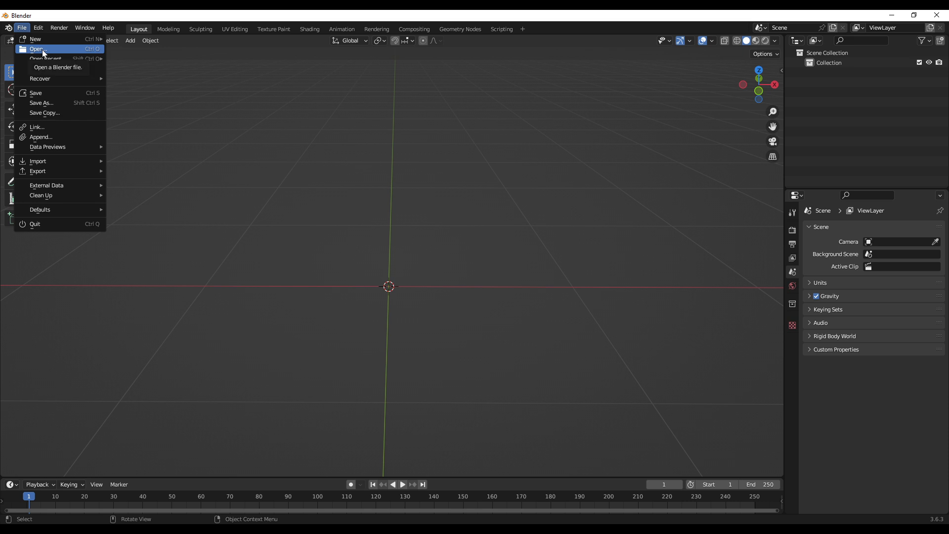
pyautogui.moveTo(64, 173)
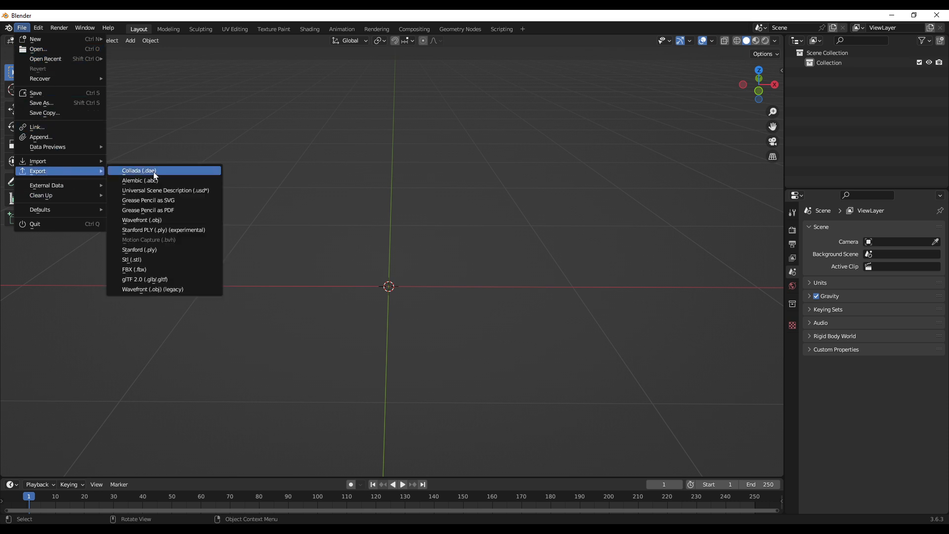
pyautogui.click(174, 220)
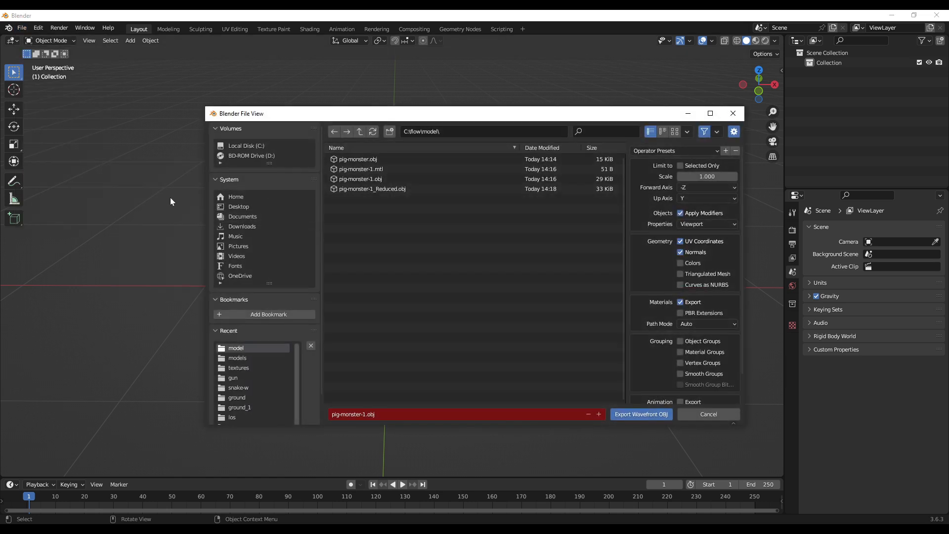
pyautogui.doubleClick(409, 188)
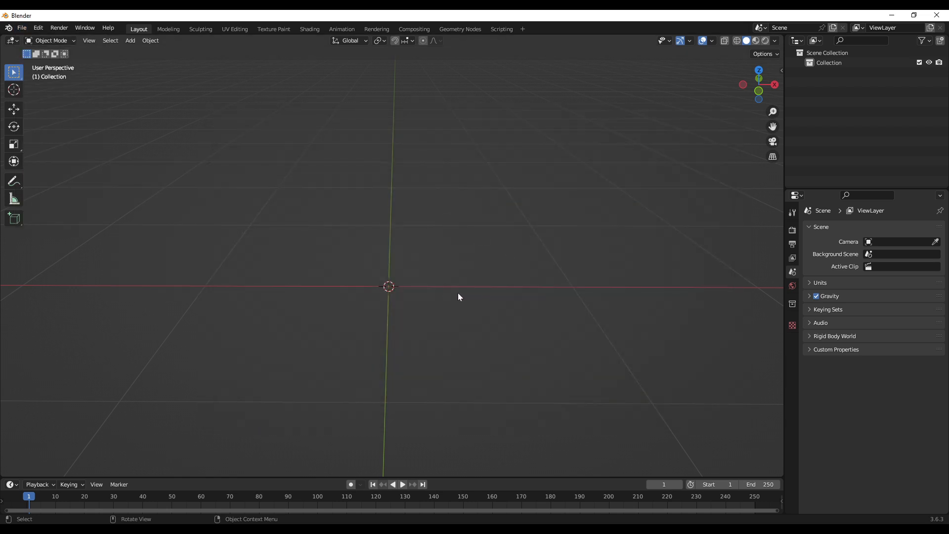
pyautogui.moveTo(455, 295); pyautogui.dragTo(355, 171, button='middle')
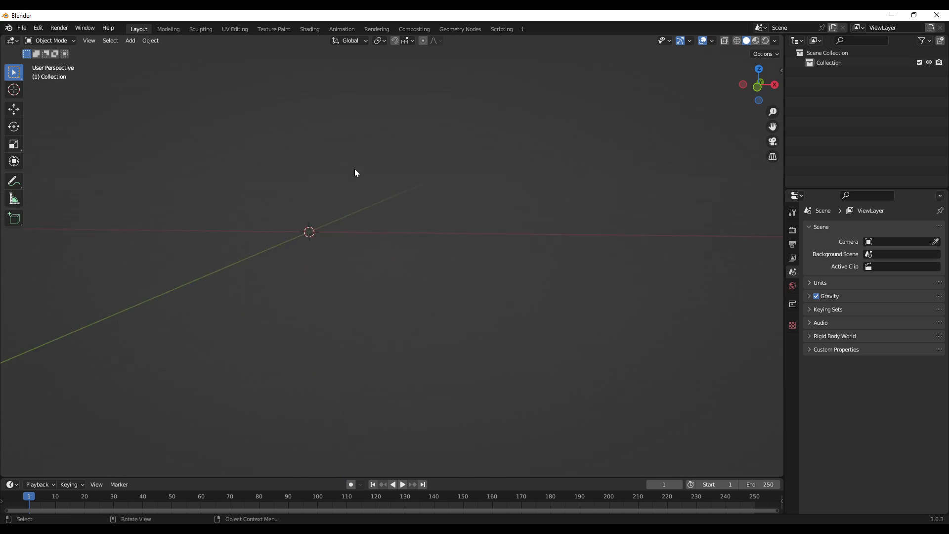
# Try to import pig-monster-1_Reduced.obj from C:\flow\model as Wavefront OBJ and look for the model around the origin.
pyautogui.click(22, 28)
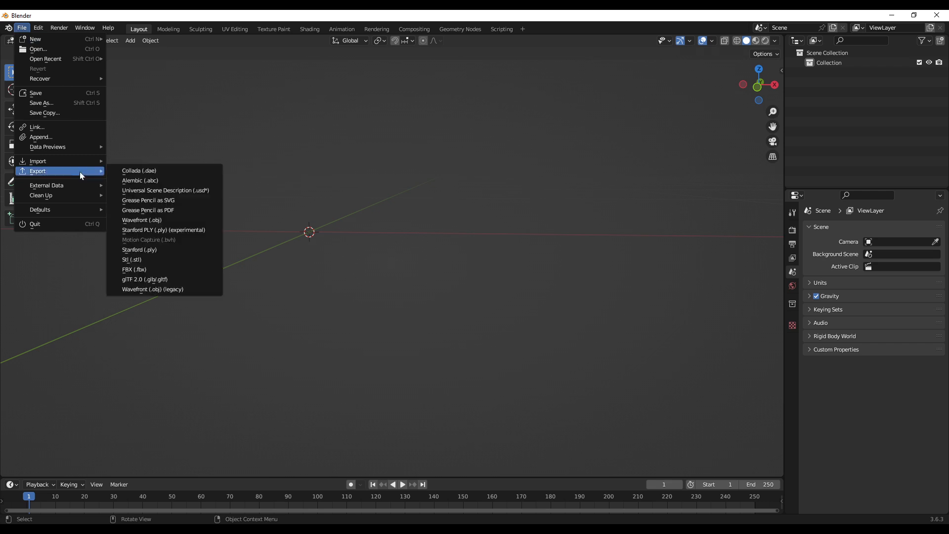
pyautogui.moveTo(101, 162)
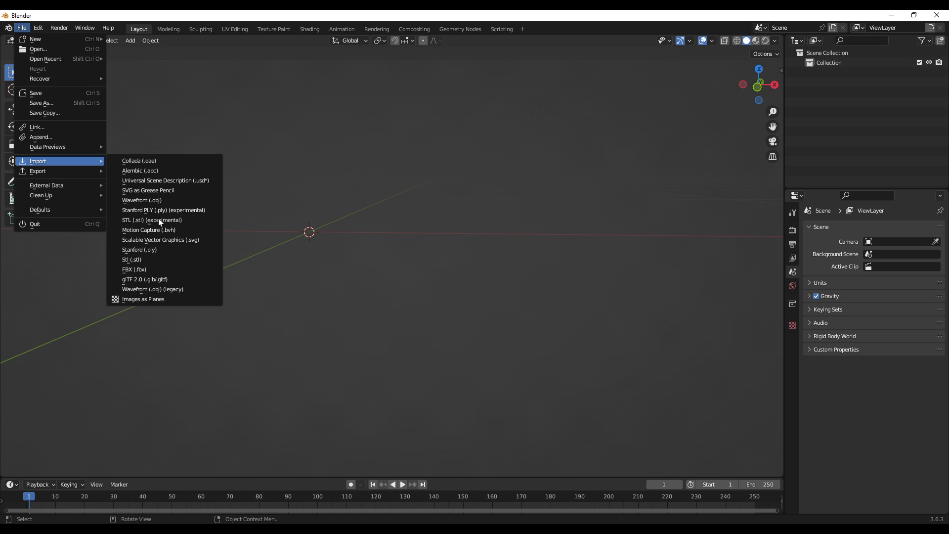
pyautogui.click(157, 201)
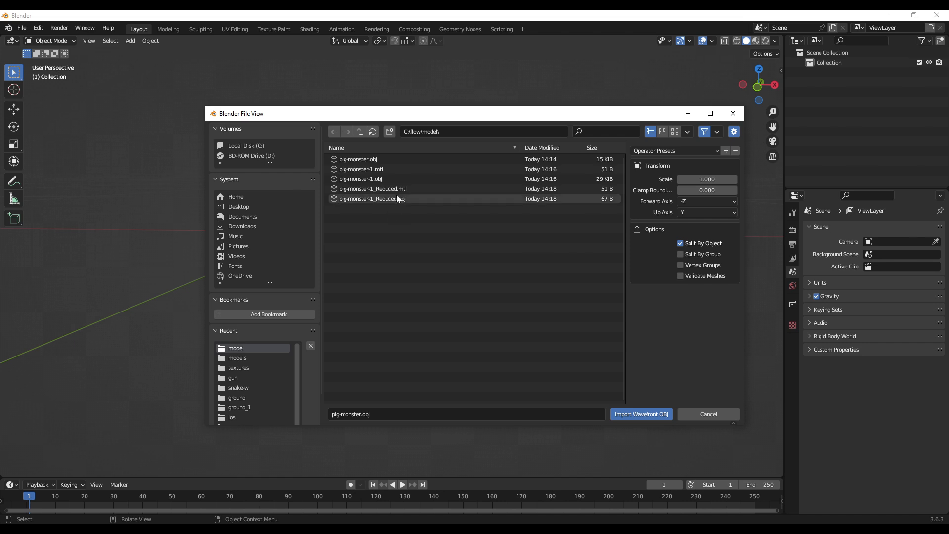
pyautogui.doubleClick(402, 198)
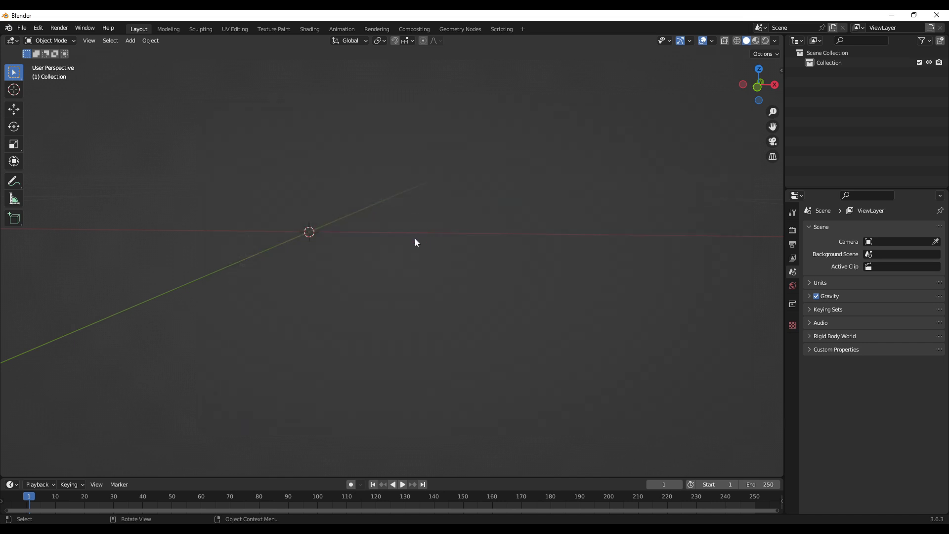
pyautogui.scroll(3, 415, 242)
pyautogui.scroll(-7, 338, 259)
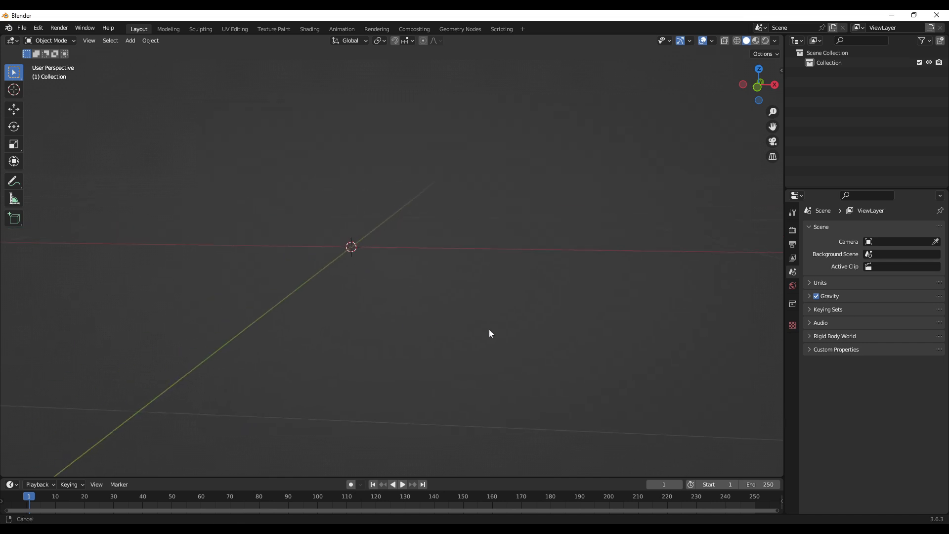
pyautogui.scroll(9, 488, 329)
pyautogui.moveTo(275, 233); pyautogui.dragTo(465, 252, button='middle')
# Start a new default scene without saving the changes to untitled.blend.
pyautogui.hotkey('ctrl', 'n')
pyautogui.click(462, 252)
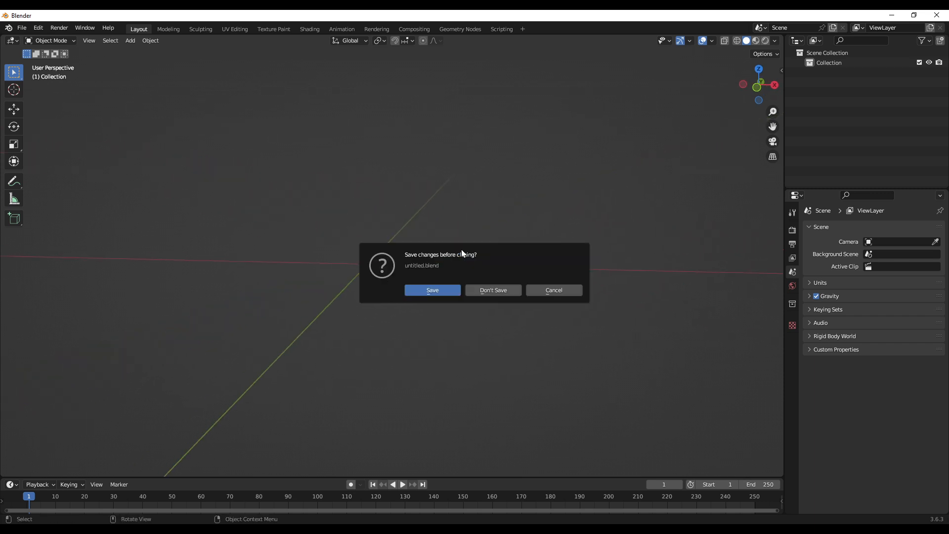
pyautogui.click(494, 291)
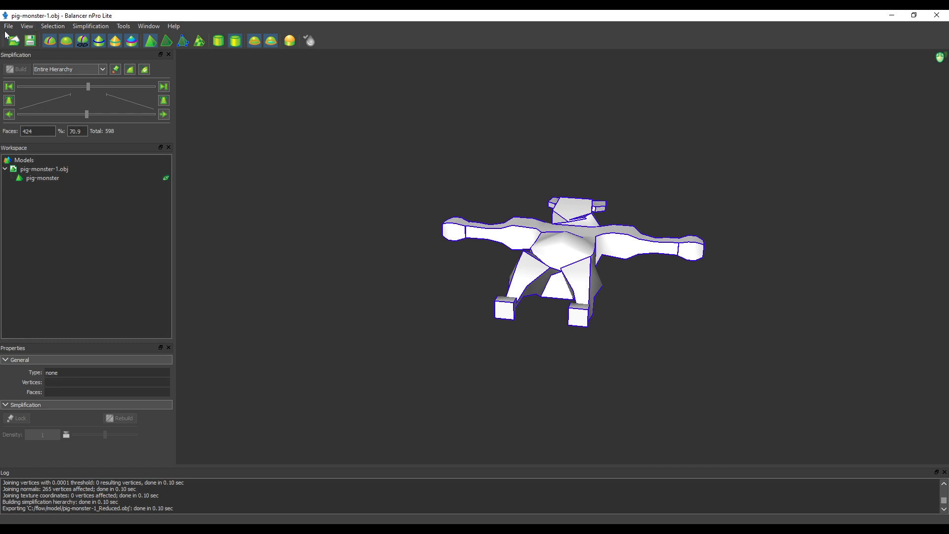
# In Balancer nPro Lite, save all model objects as pig-monster-1_Reduced.obj again, replacing the existing file in C:\flow\model.
pyautogui.click(8, 26)
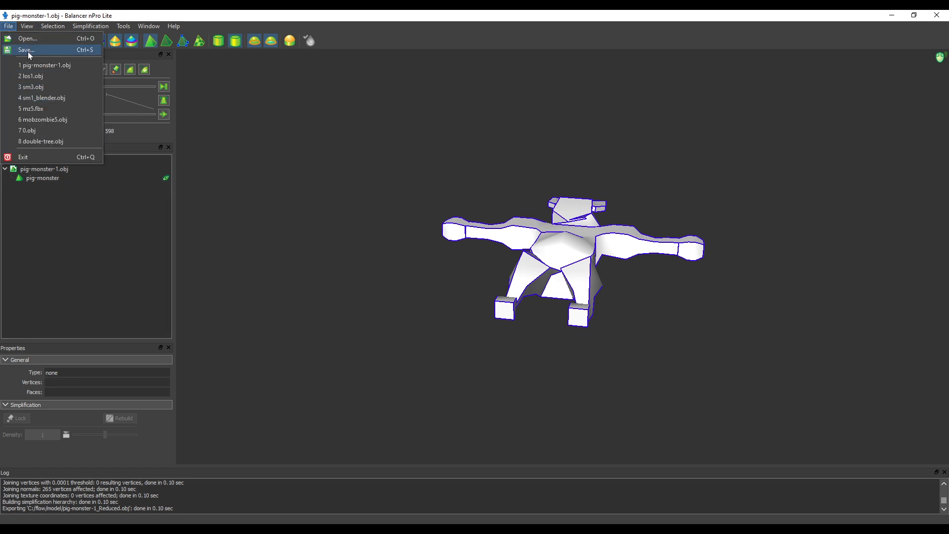
pyautogui.click(27, 50)
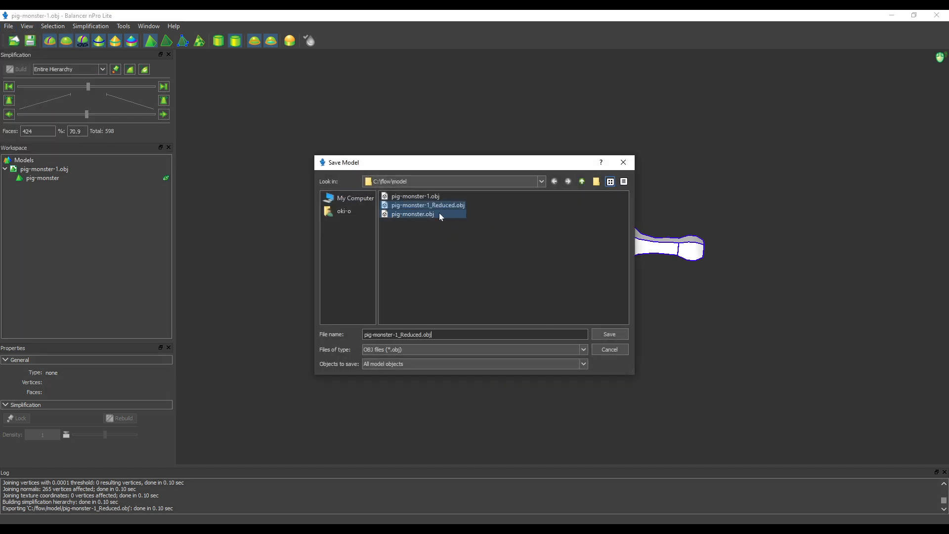
pyautogui.click(621, 338)
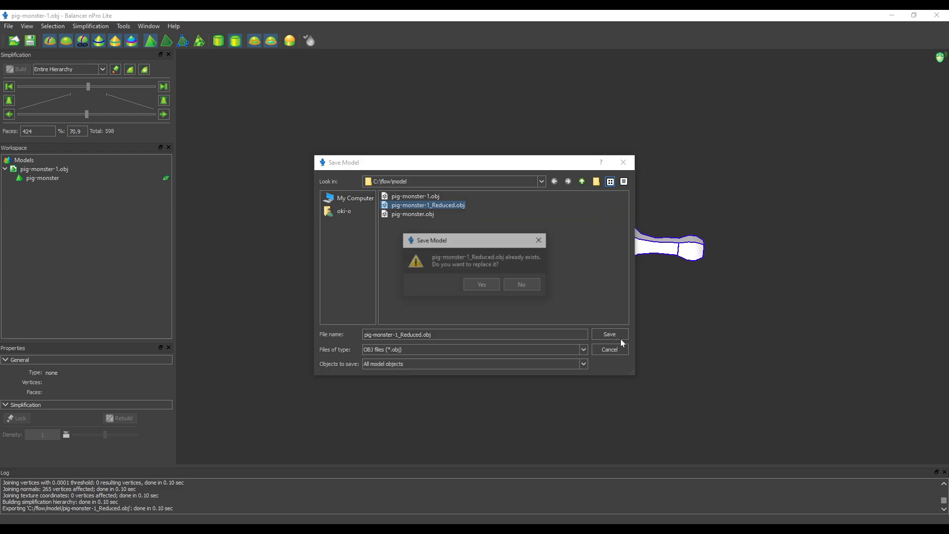
pyautogui.click(487, 285)
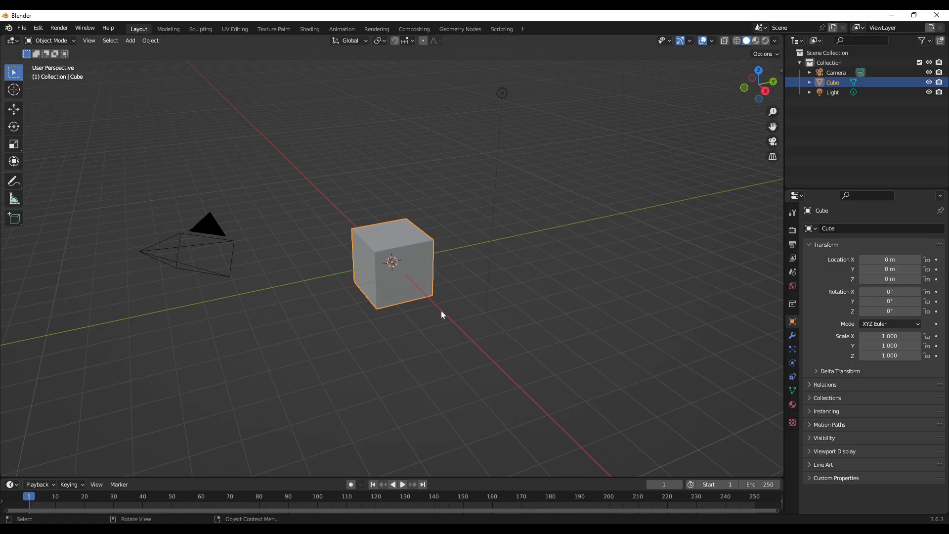
# Switch back to Blender and delete the default camera, cube and light.
pyautogui.press('a')
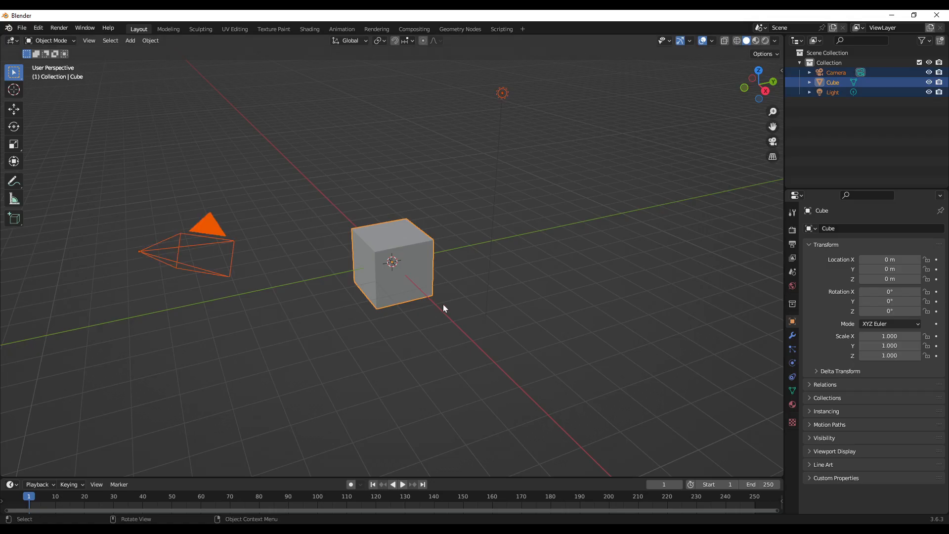
pyautogui.press('x')
pyautogui.click(443, 305)
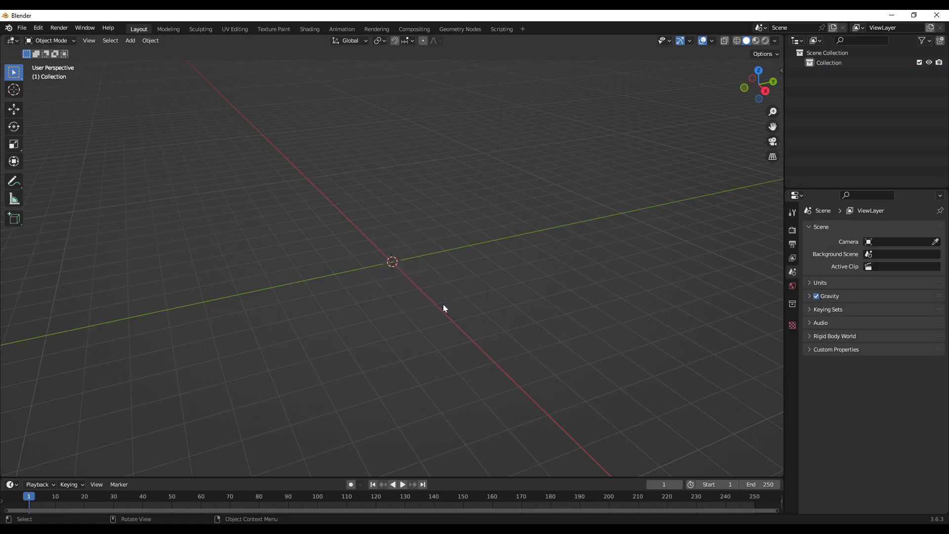
# Import the Wavefront OBJ file pig-monster-1_Reduced.obj from the C:\flow\model folder.
pyautogui.click(22, 27)
pyautogui.moveTo(45, 162)
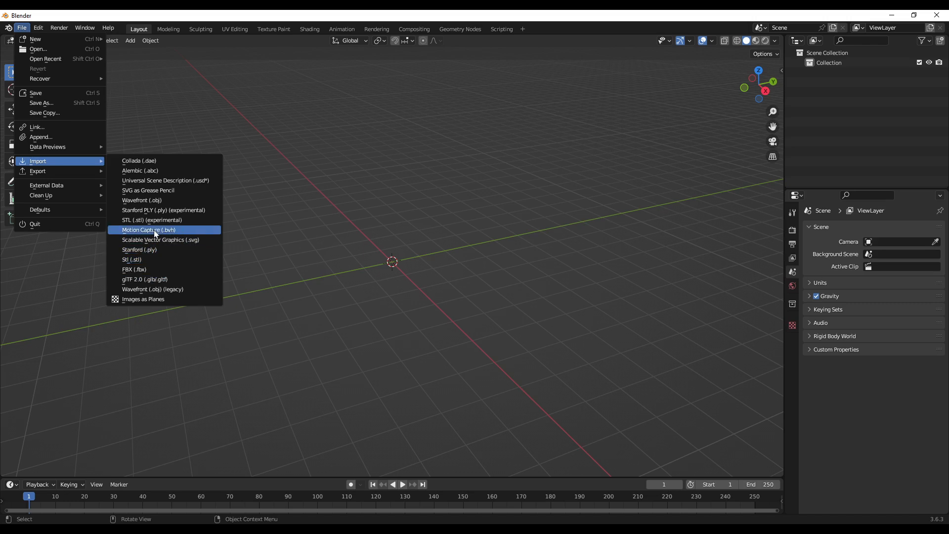
pyautogui.click(148, 200)
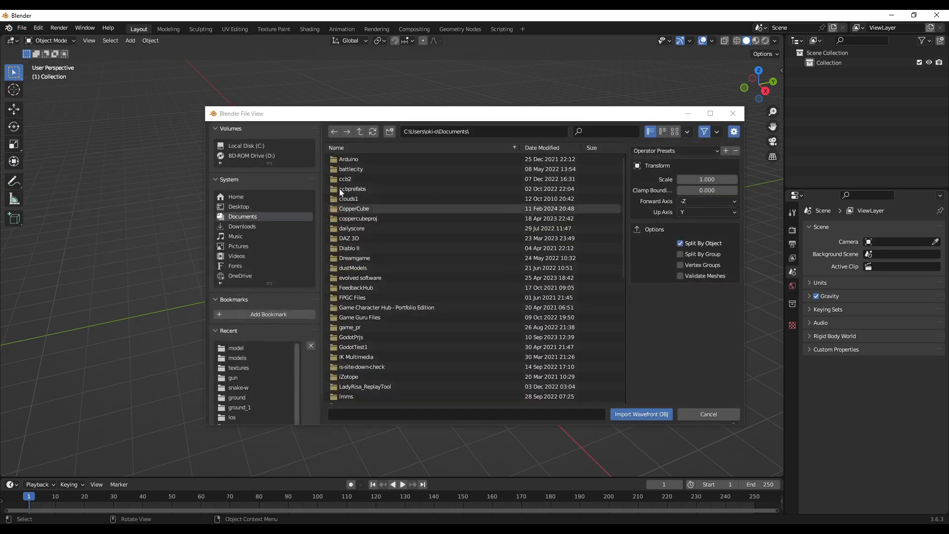
pyautogui.click(239, 347)
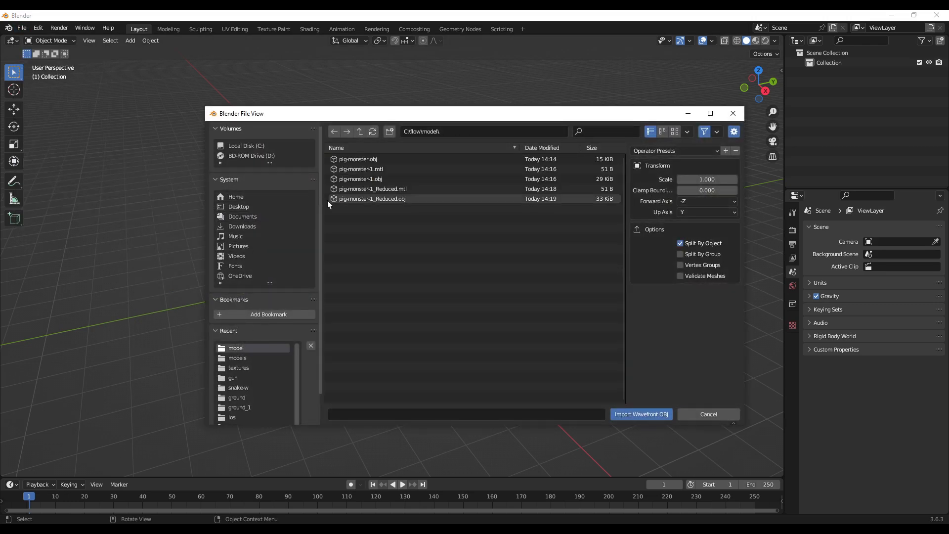
pyautogui.doubleClick(372, 198)
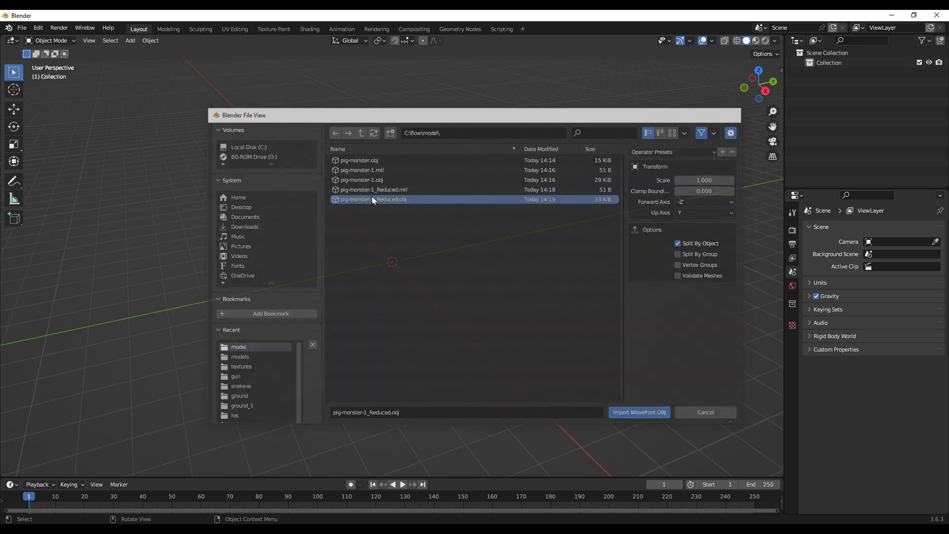
# Put the imported pig-monster-1_Reduced mesh into Edit Mode and bring the underside of its head into close view.
pyautogui.scroll(8, 360, 273)
pyautogui.moveTo(360, 273); pyautogui.dragTo(428, 242, button='middle')
pyautogui.scroll(3, 429, 242)
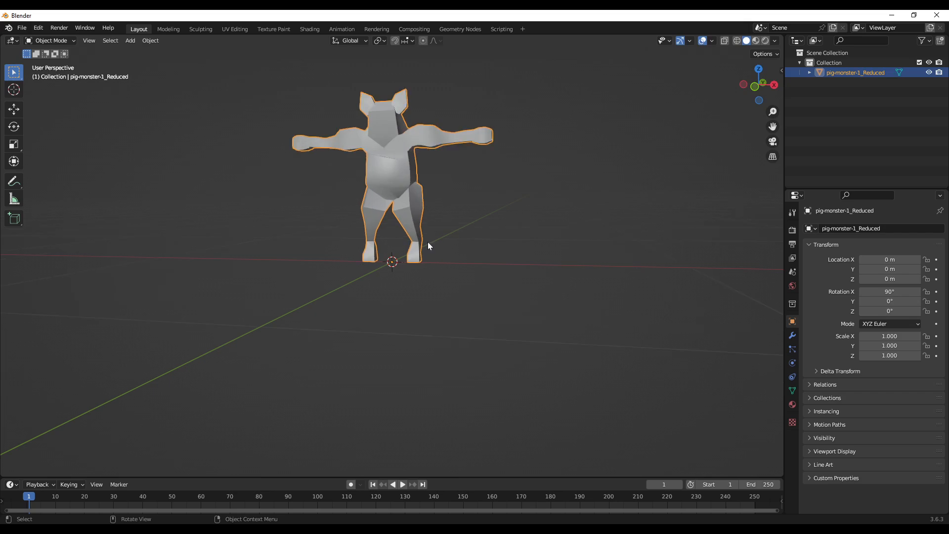
pyautogui.scroll(-4, 419, 221)
pyautogui.press('Tab')
pyautogui.moveTo(458, 295); pyautogui.dragTo(487, 315, button='middle')
pyautogui.scroll(3, 441, 310)
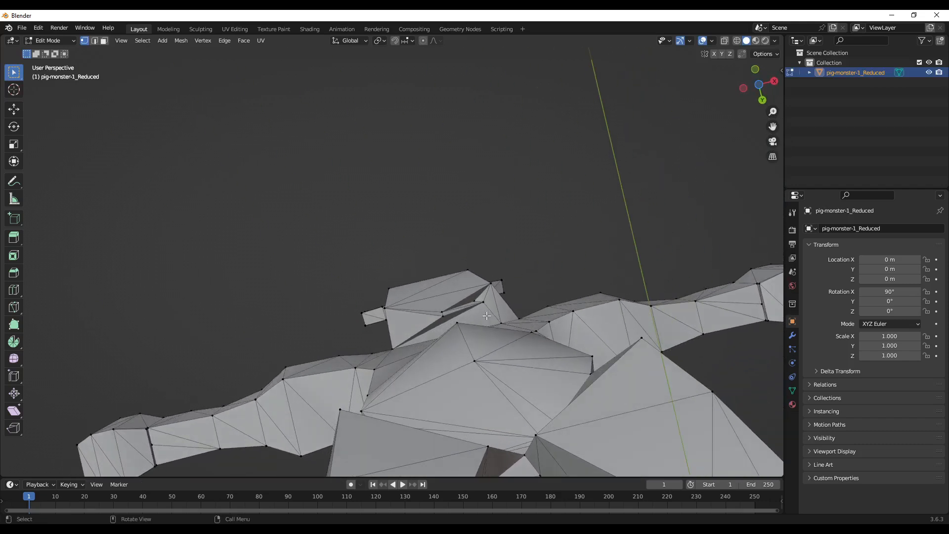
# In wireframe shading, merge the stray vertices beneath the pig's head at their center, and clear the selection.
pyautogui.click(448, 312)
pyautogui.press('z')
pyautogui.click(398, 310)
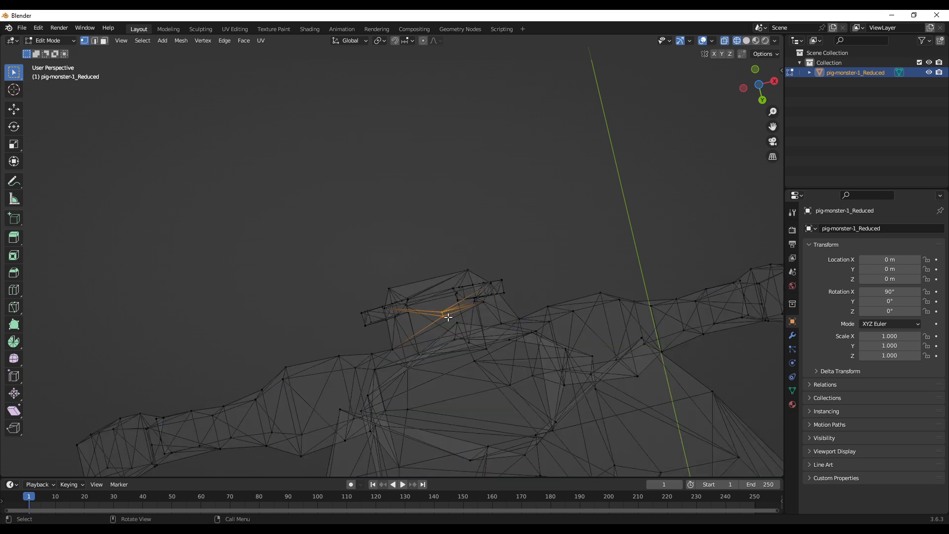
pyautogui.moveTo(450, 309); pyautogui.dragTo(434, 329, button='middle')
pyautogui.press('m')
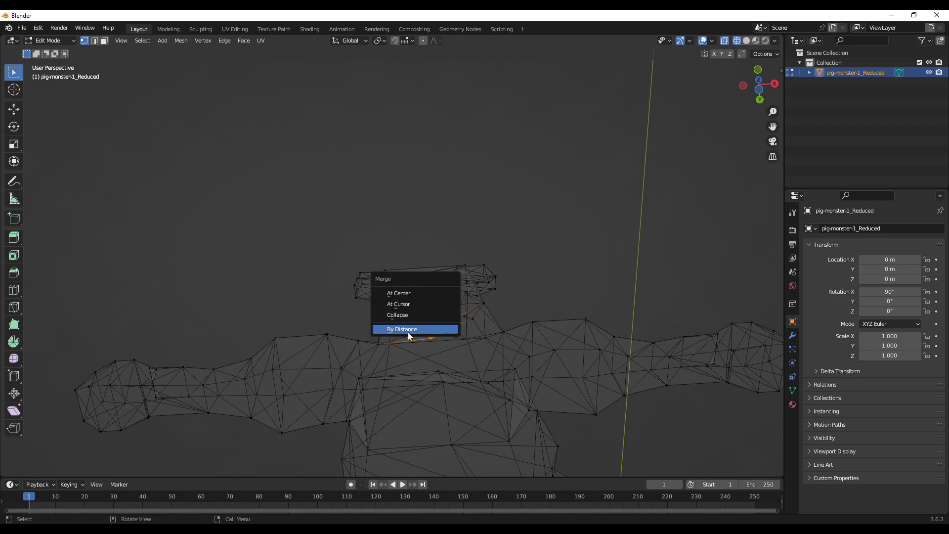
pyautogui.click(411, 294)
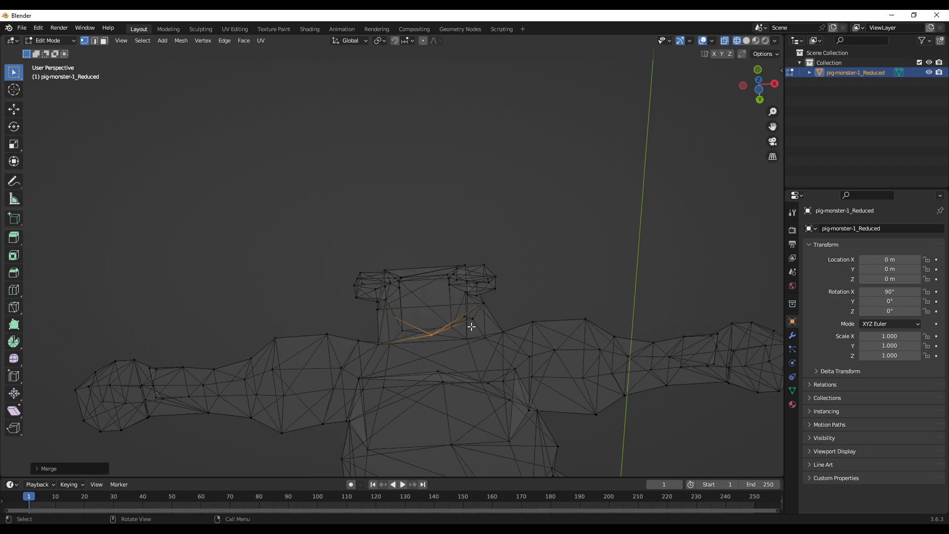
pyautogui.hotkey('alt', 'a')
# Select the split vertices at the side of the pig's neck and merge them at center.
pyautogui.moveTo(472, 326)
pyautogui.mouseDown(button='middle')
pyautogui.moveTo(445, 323)
pyautogui.moveTo(463, 330)
pyautogui.moveTo(485, 321)
pyautogui.mouseUp(button='middle')
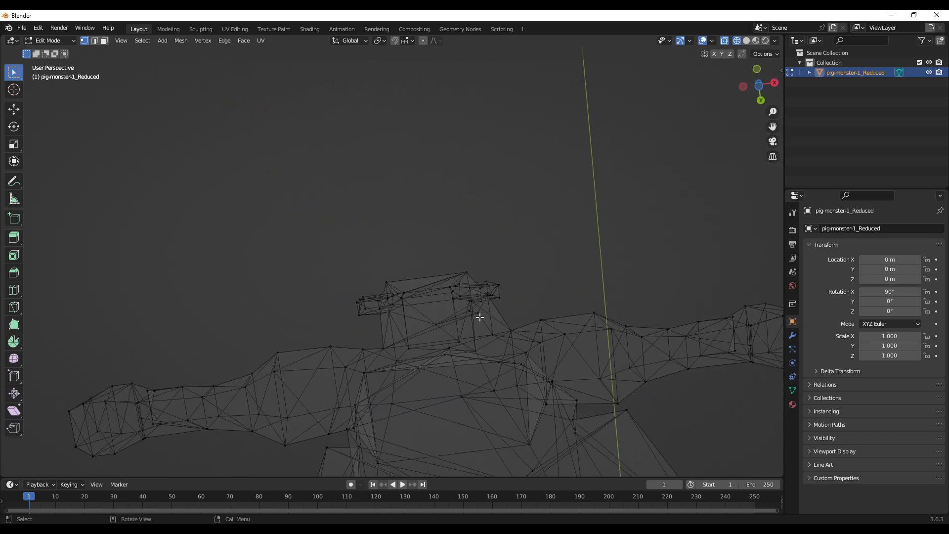
pyautogui.click(478, 313)
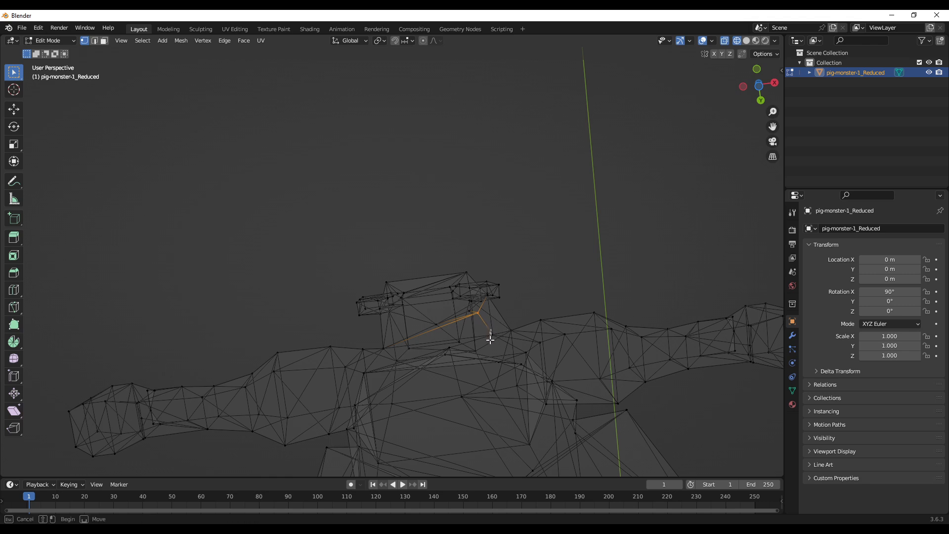
pyautogui.keyDown('shift'); pyautogui.click(486, 335); pyautogui.keyUp('shift')
pyautogui.moveTo(486, 336); pyautogui.dragTo(511, 349, button='middle')
pyautogui.moveTo(444, 389); pyautogui.dragTo(469, 250, button='middle')
pyautogui.press('b')
pyautogui.moveTo(463, 254)
pyautogui.mouseDown()
pyautogui.moveTo(470, 240)
pyautogui.moveTo(478, 255)
pyautogui.mouseUp()
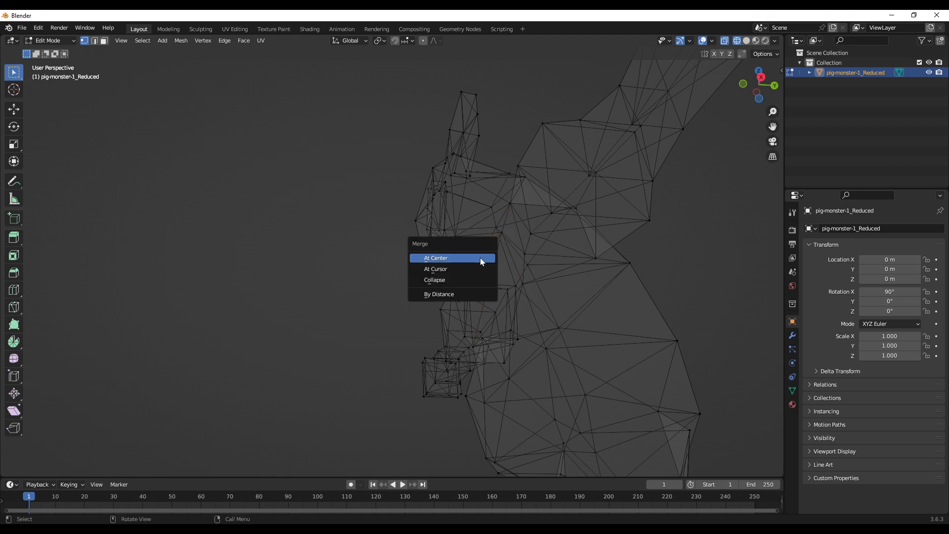
pyautogui.click(464, 267)
# Move the merged neck vertex along the X and Y axes toward the neighbouring neck vertex.
pyautogui.moveTo(480, 276); pyautogui.dragTo(510, 326, button='middle')
pyautogui.press('g')
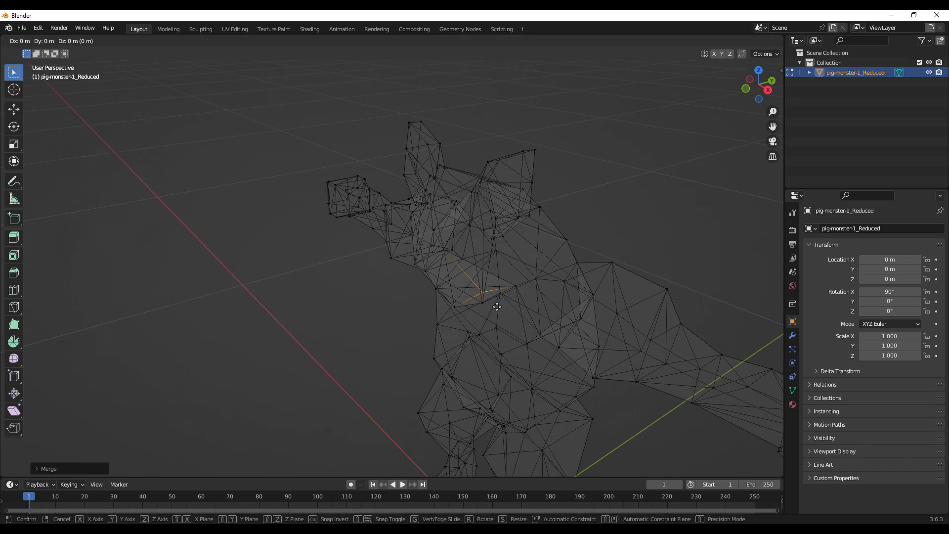
pyautogui.press('x')
pyautogui.click(506, 313)
pyautogui.press('g')
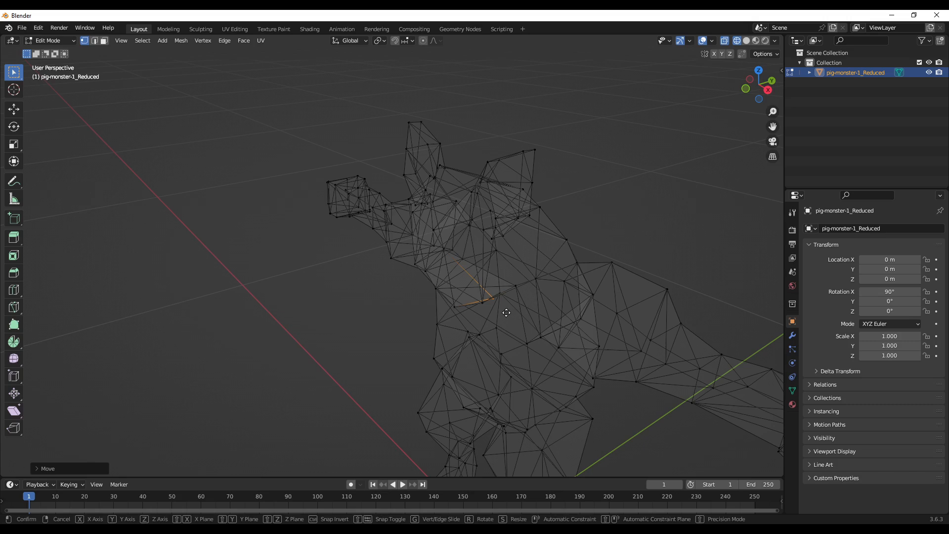
pyautogui.press('z')
pyautogui.click(507, 312)
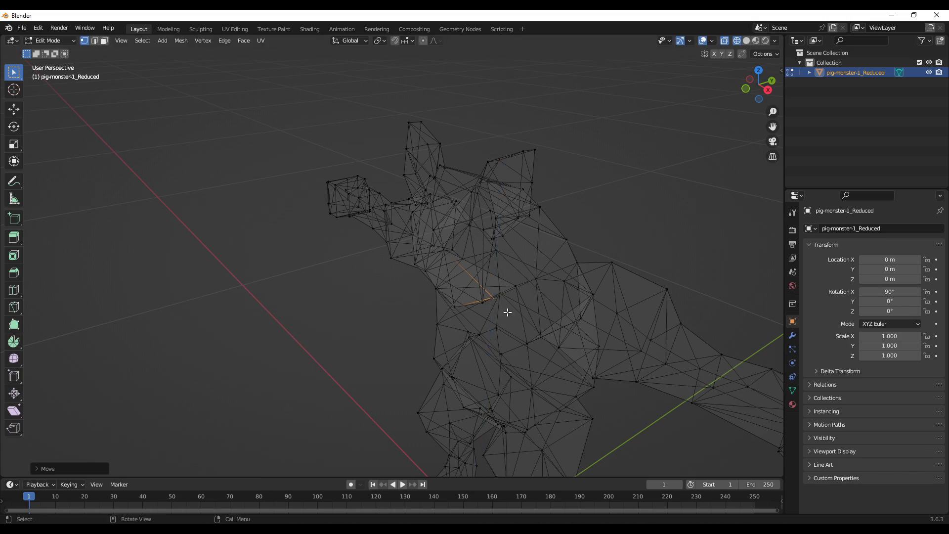
pyautogui.press('g')
pyautogui.press('y')
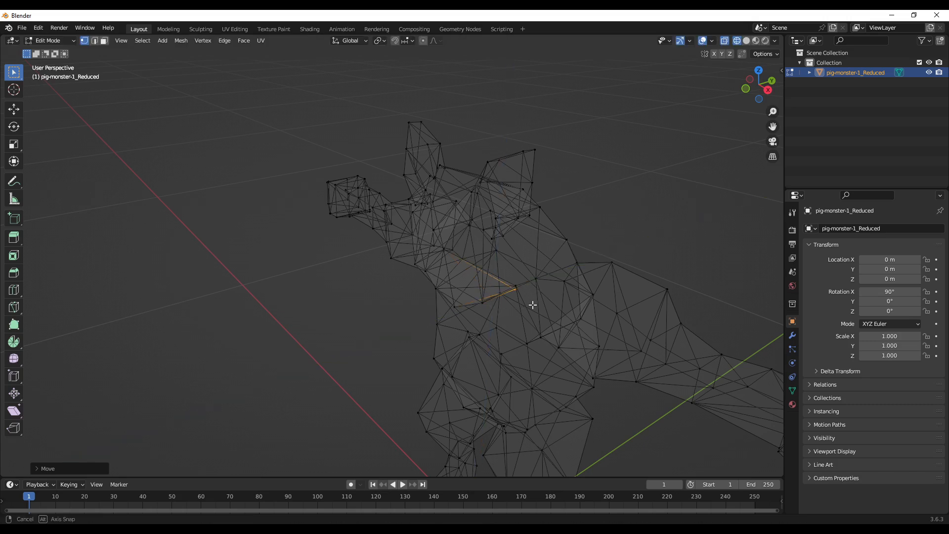
pyautogui.click(532, 305)
# Move the neck vertex freely to line it up with its neighbour, and merge the two at center.
pyautogui.moveTo(533, 305); pyautogui.dragTo(543, 287, button='middle')
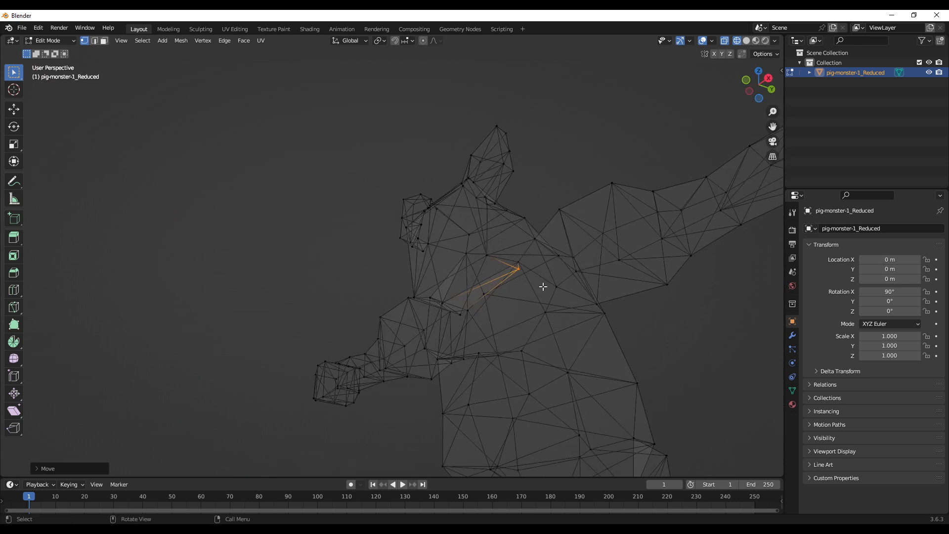
pyautogui.press('g')
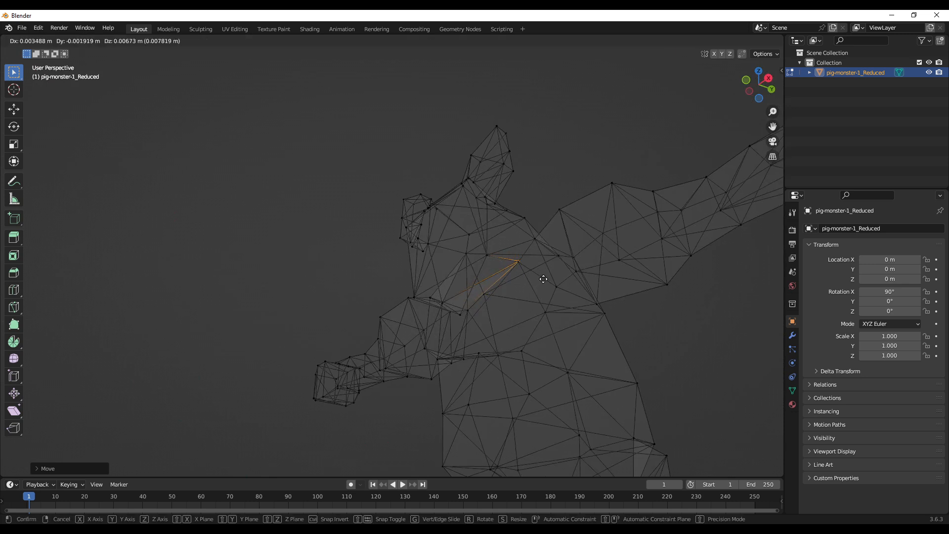
pyautogui.click(561, 216)
pyautogui.moveTo(561, 216); pyautogui.dragTo(530, 303, button='middle')
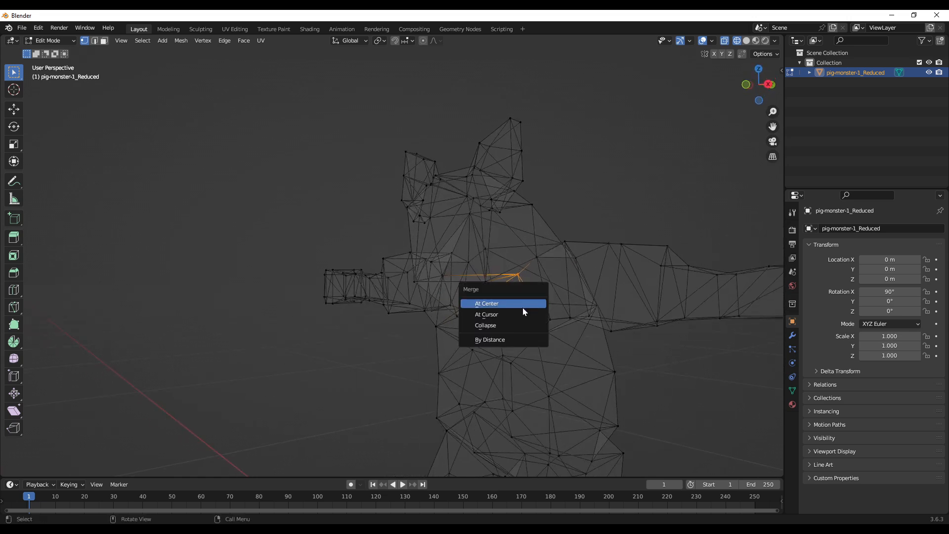
pyautogui.click(523, 304)
# Switch the viewport to Material Preview shading and examine the neck, belly and legs for remaining mesh gaps.
pyautogui.moveTo(557, 277)
pyautogui.mouseDown(button='middle')
pyautogui.moveTo(632, 191)
pyautogui.moveTo(496, 316)
pyautogui.mouseUp(button='middle')
pyautogui.press('z')
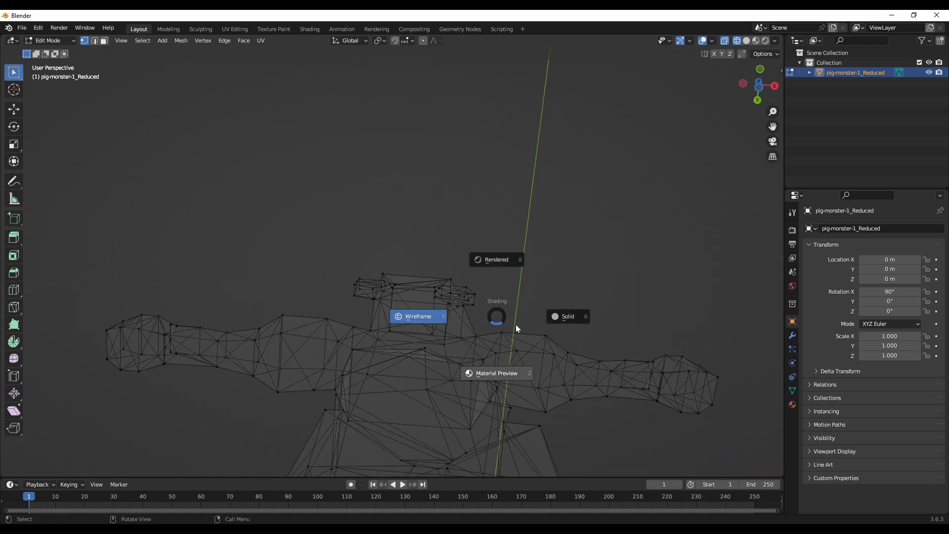
pyautogui.click(524, 300)
pyautogui.moveTo(534, 255)
pyautogui.mouseDown(button='middle')
pyautogui.moveTo(579, 321)
pyautogui.moveTo(553, 330)
pyautogui.moveTo(394, 322)
pyautogui.moveTo(571, 300)
pyautogui.moveTo(648, 233)
pyautogui.moveTo(565, 260)
pyautogui.moveTo(512, 354)
pyautogui.moveTo(532, 379)
pyautogui.moveTo(544, 366)
pyautogui.moveTo(536, 328)
pyautogui.moveTo(528, 340)
pyautogui.moveTo(577, 332)
pyautogui.moveTo(539, 345)
pyautogui.mouseUp(button='middle')
pyautogui.scroll(-3, 532, 378)
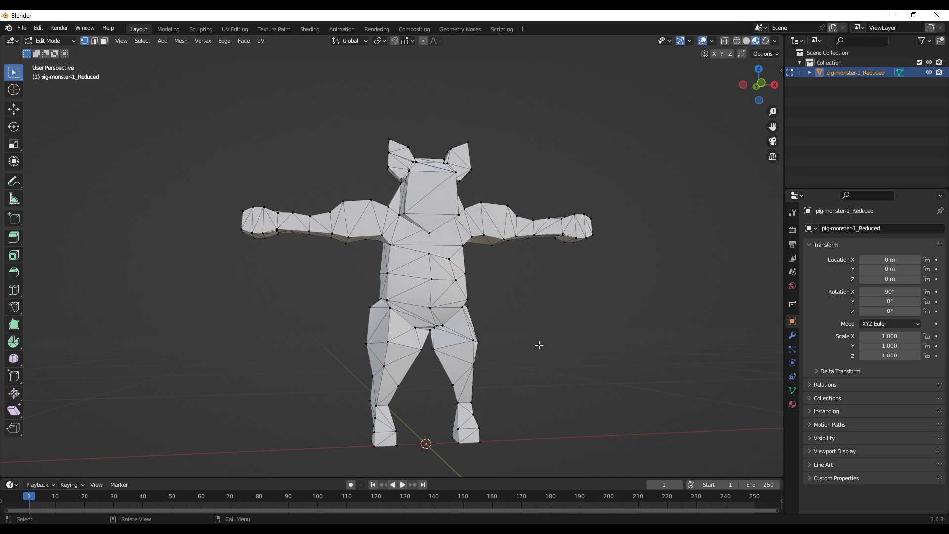
pyautogui.scroll(2, 540, 344)
pyautogui.moveTo(529, 397); pyautogui.dragTo(509, 223, button='middle')
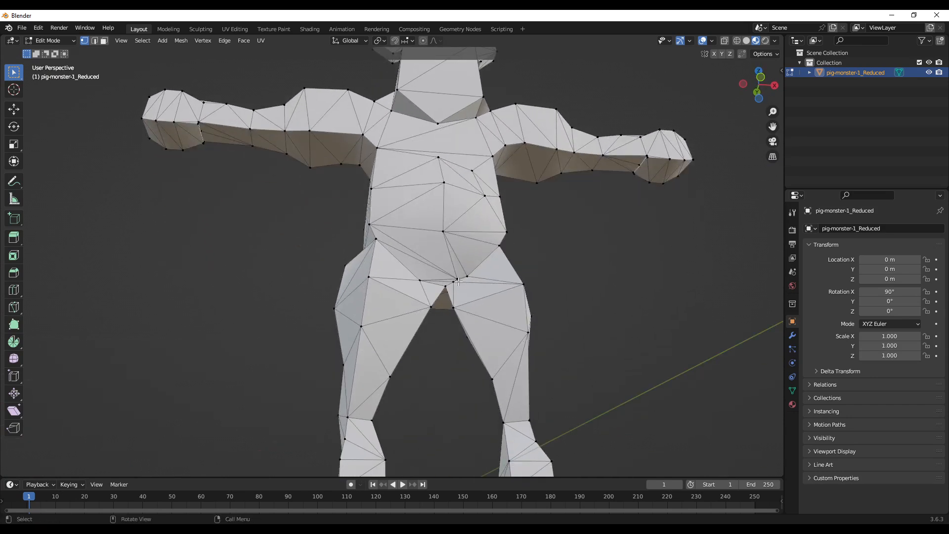
pyautogui.moveTo(460, 271); pyautogui.dragTo(551, 286, button='middle')
pyautogui.scroll(-3, 353, 303)
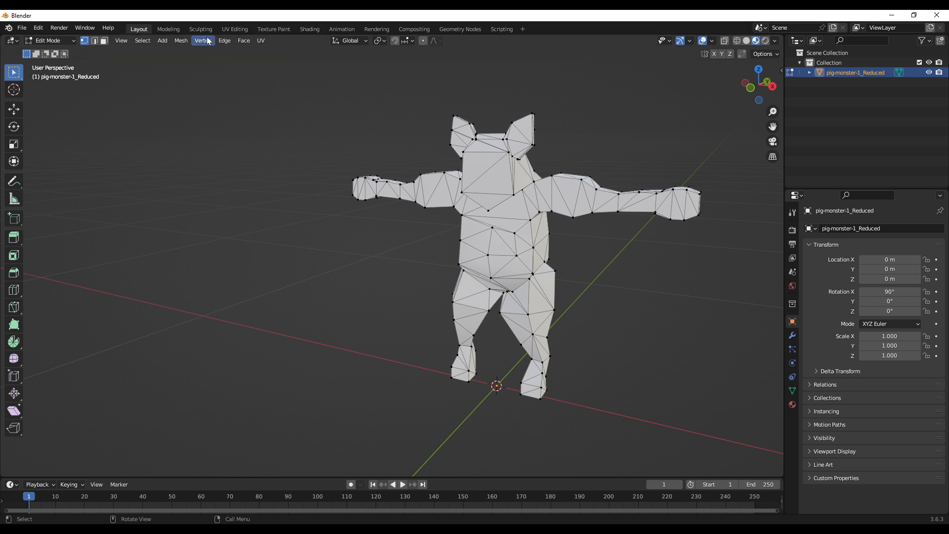
pyautogui.click(240, 28)
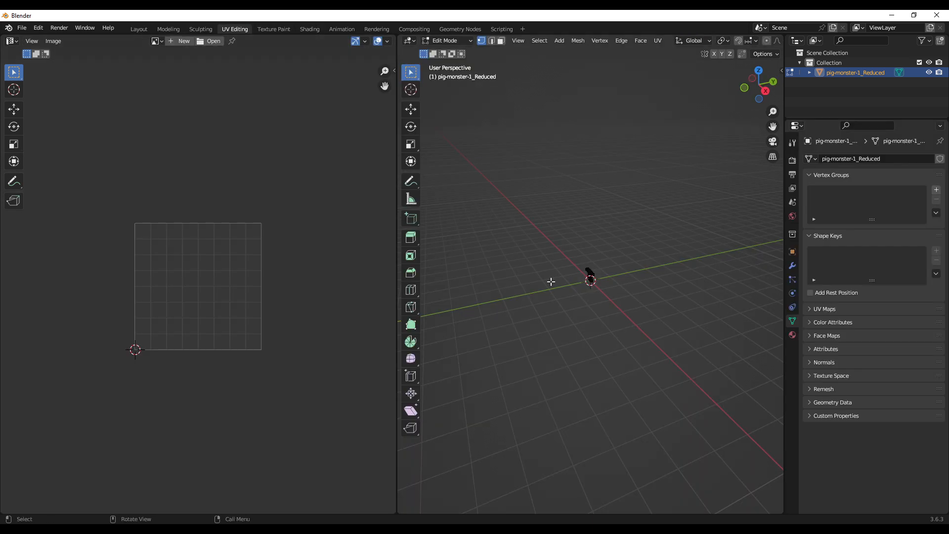
pyautogui.scroll(9, 551, 281)
pyautogui.moveTo(582, 295); pyautogui.dragTo(599, 350, button='middle')
pyautogui.scroll(5, 599, 349)
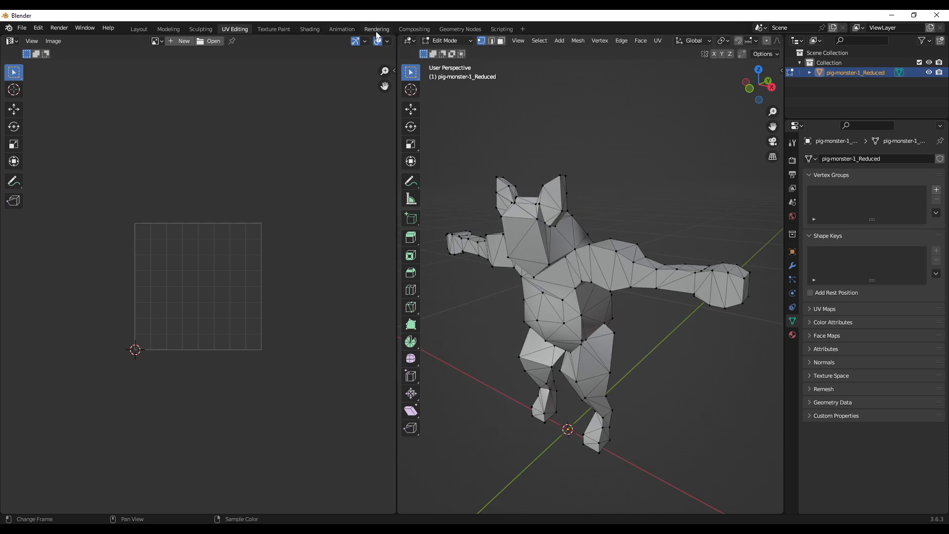
# In the Shading workspace, assign the existing material to the pig and rename it pig_mat.
pyautogui.click(322, 30)
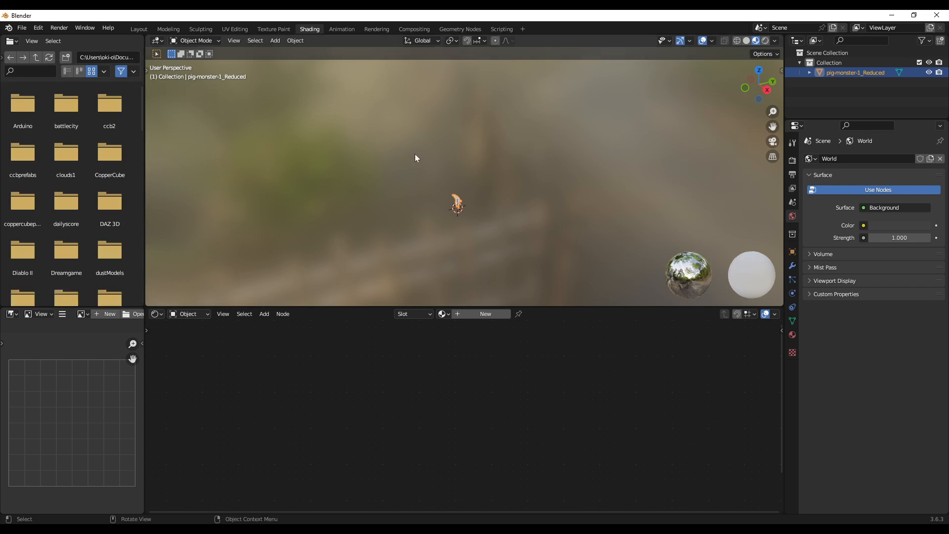
pyautogui.moveTo(453, 246); pyautogui.dragTo(520, 214, button='middle')
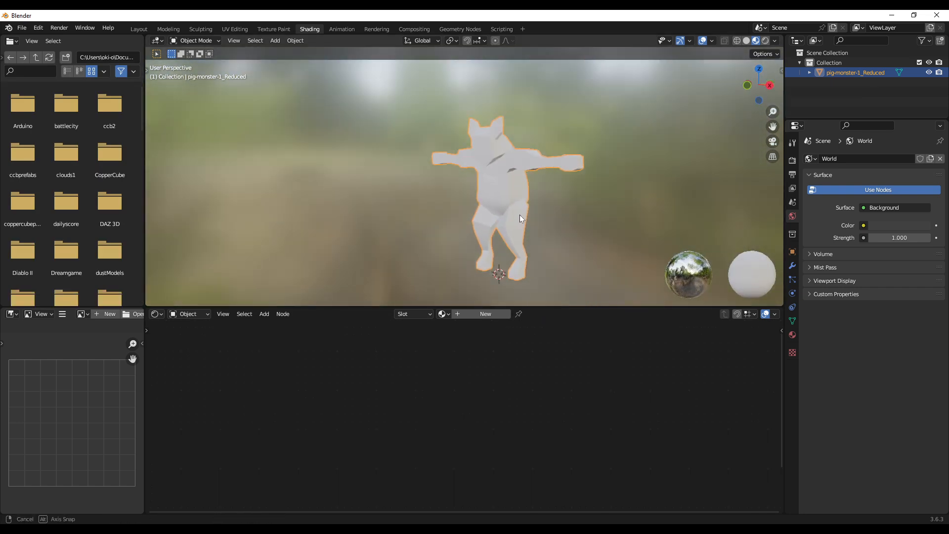
pyautogui.click(445, 314)
pyautogui.click(462, 329)
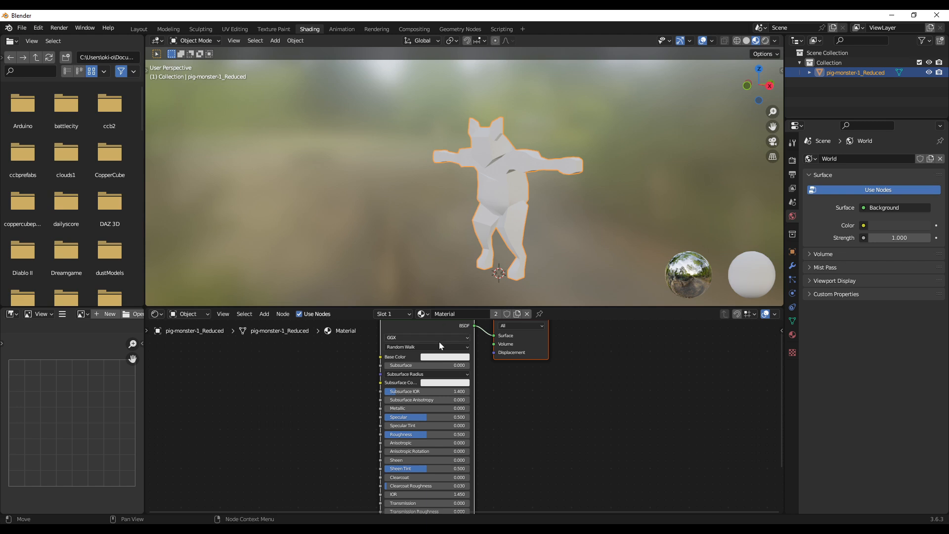
pyautogui.moveTo(535, 391); pyautogui.dragTo(610, 431, button='middle')
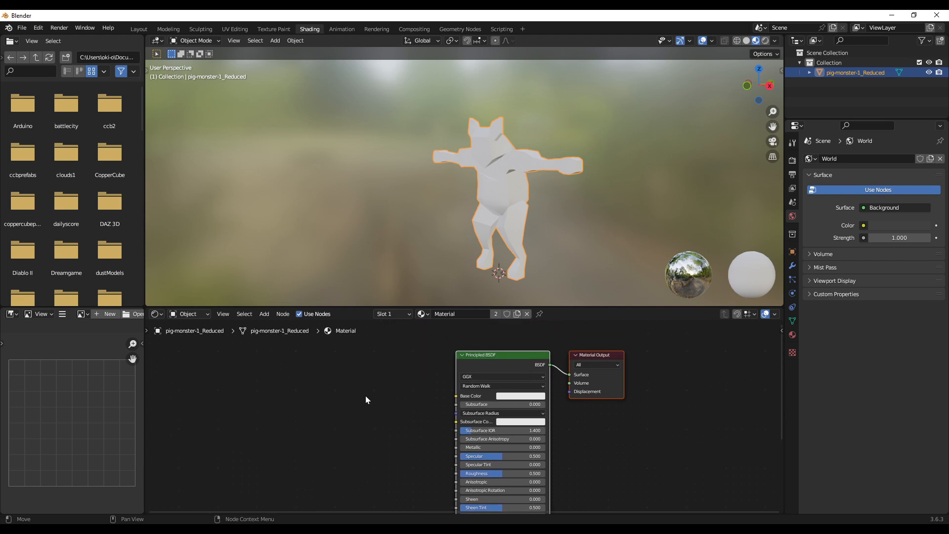
pyautogui.click(472, 314)
pyautogui.write('pig_mat')
pyautogui.press('Return')
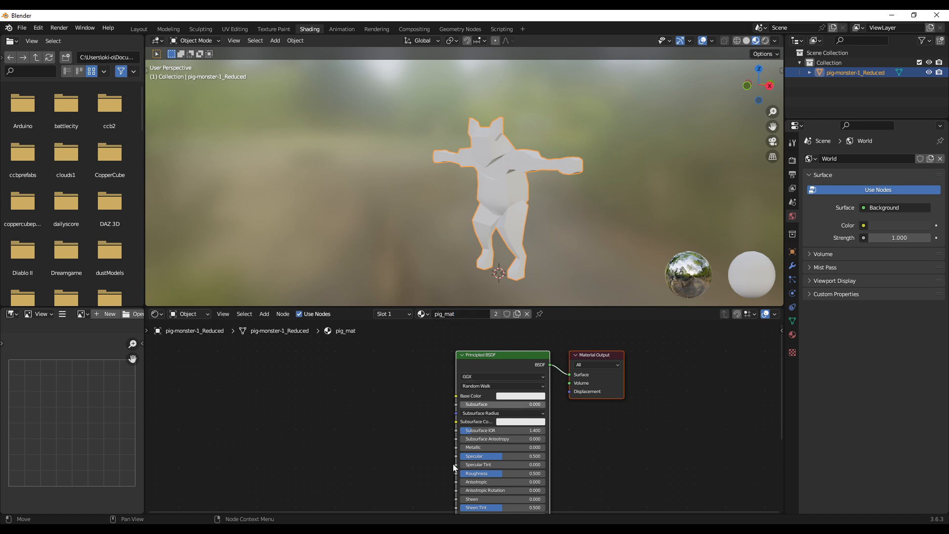
# Add an Image Texture node and connect its Color output to the Base Color of the Principled BSDF.
pyautogui.hotkey('shift', 'a')
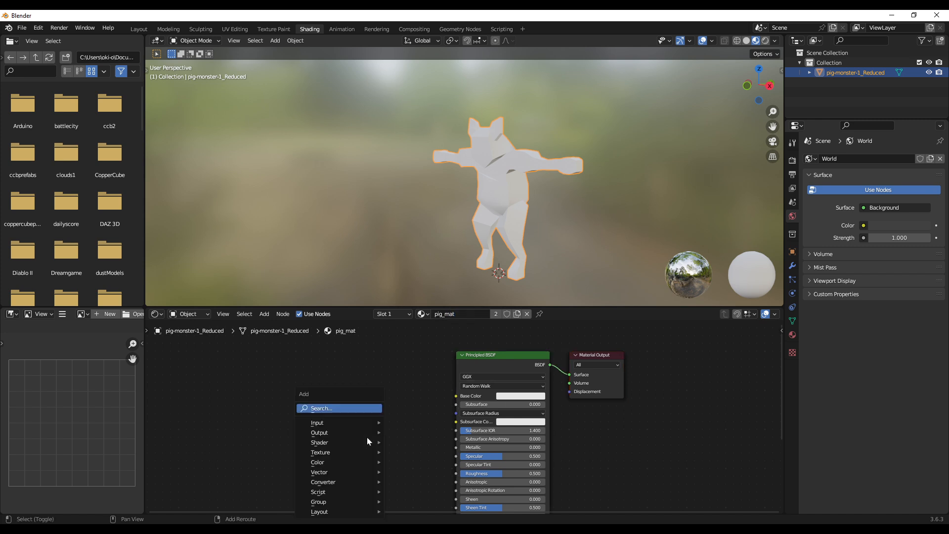
pyautogui.click(335, 407)
pyautogui.write('imag')
pyautogui.press('Return')
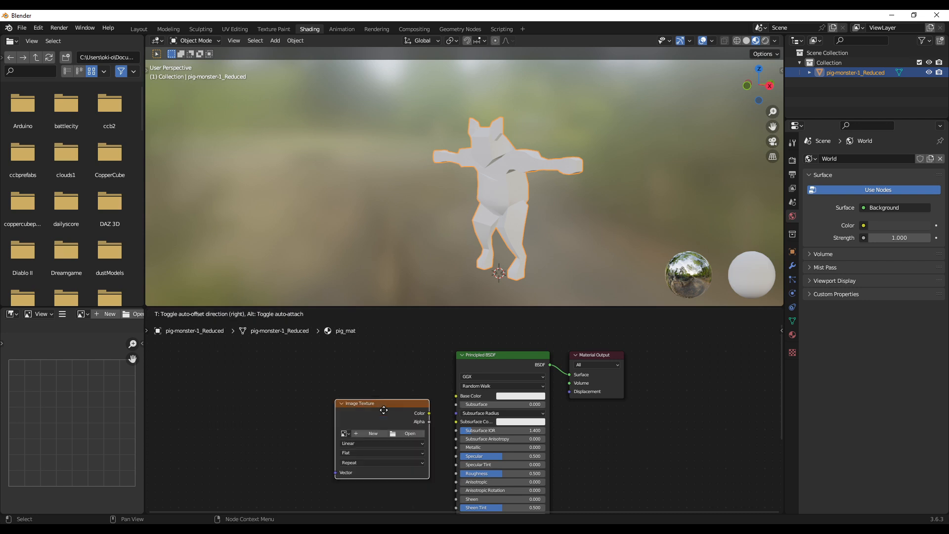
pyautogui.click(413, 414)
pyautogui.moveTo(413, 414); pyautogui.dragTo(452, 402)
# Set up a new 256 × 256 px image named pig-texture in the Image Texture node.
pyautogui.click(353, 432)
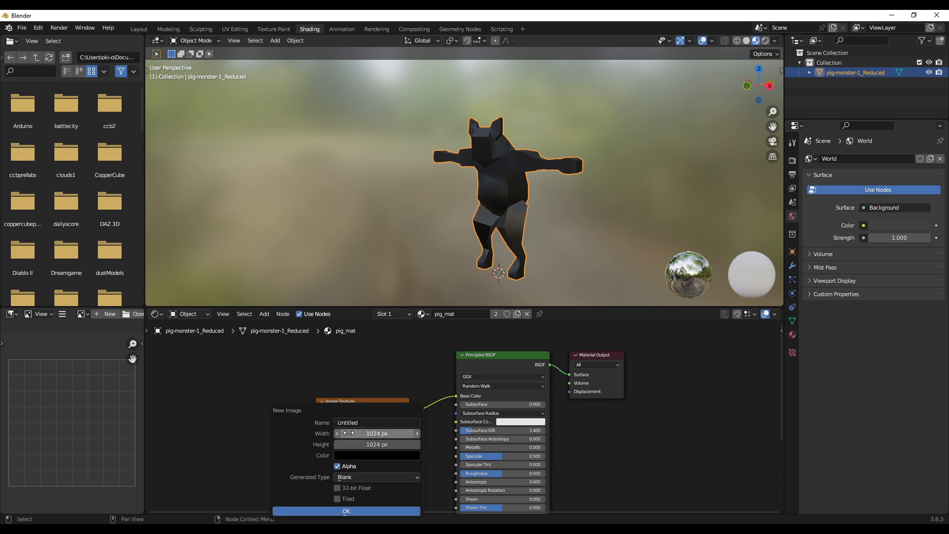
pyautogui.click(378, 434)
pyautogui.write('25')
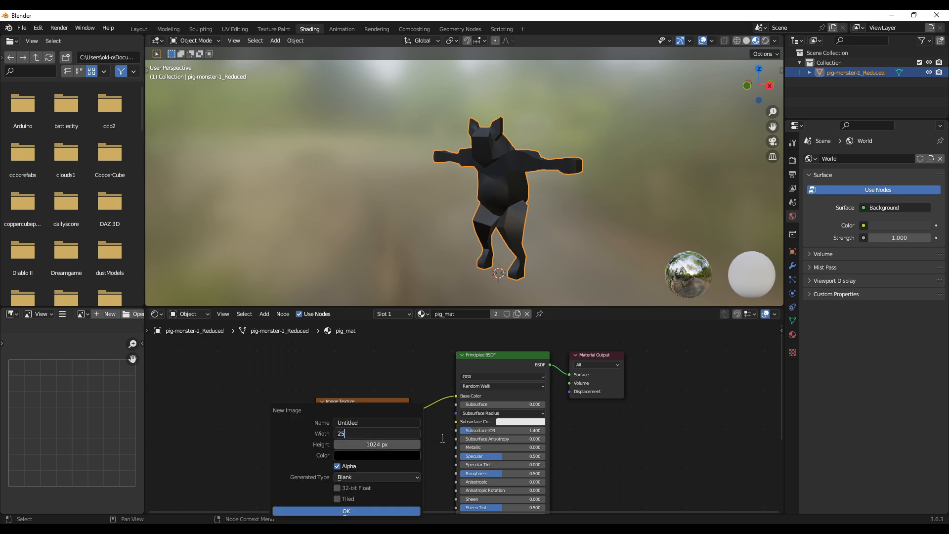
pyautogui.write('6')
pyautogui.press('Tab')
pyautogui.press('Return')
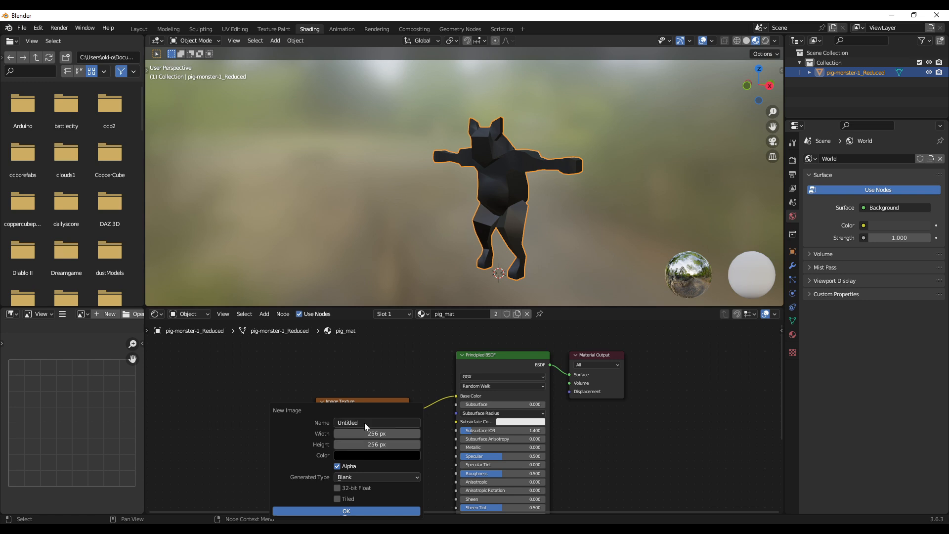
pyautogui.click(369, 422)
# Give the new image a green fill colour (RGB about 0.222, 0.618, 0.382), turn off Alpha, and create it.
pyautogui.click(379, 457)
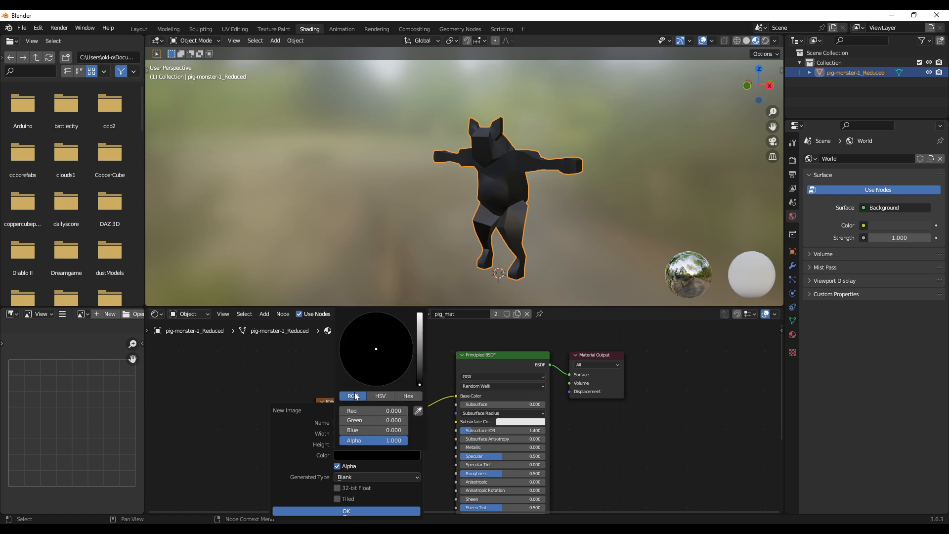
pyautogui.moveTo(419, 379)
pyautogui.mouseDown()
pyautogui.moveTo(419, 340)
pyautogui.moveTo(386, 358)
pyautogui.moveTo(395, 365)
pyautogui.mouseUp()
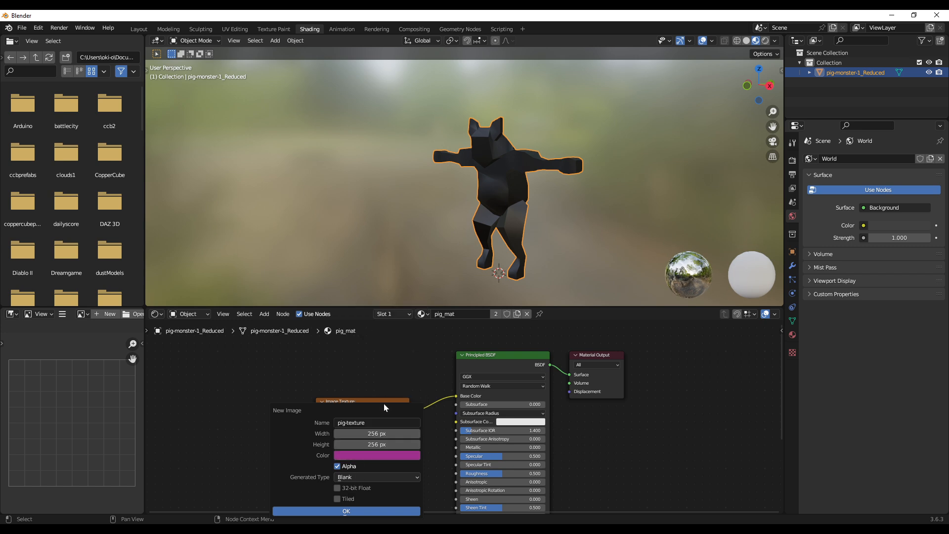
pyautogui.click(391, 462)
pyautogui.click(393, 456)
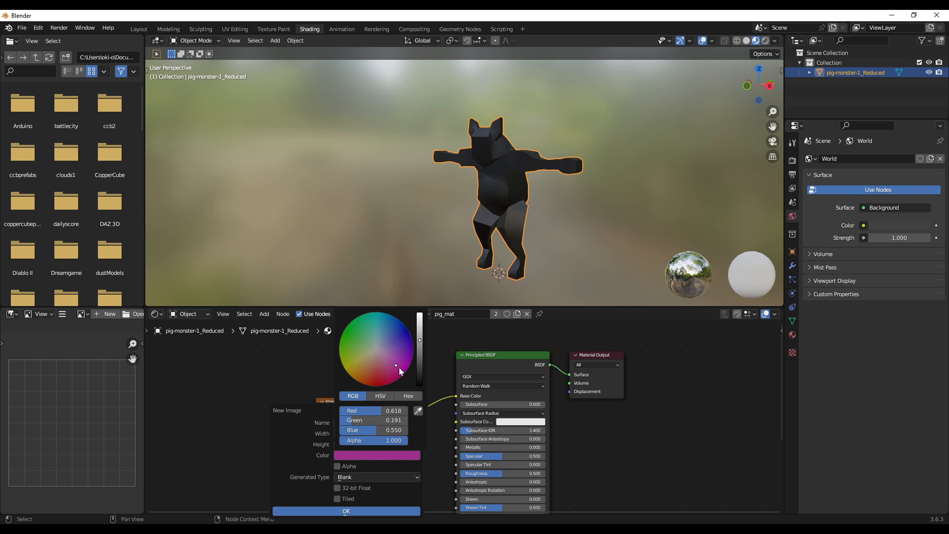
pyautogui.moveTo(399, 367)
pyautogui.mouseDown()
pyautogui.moveTo(395, 334)
pyautogui.moveTo(362, 330)
pyautogui.mouseUp()
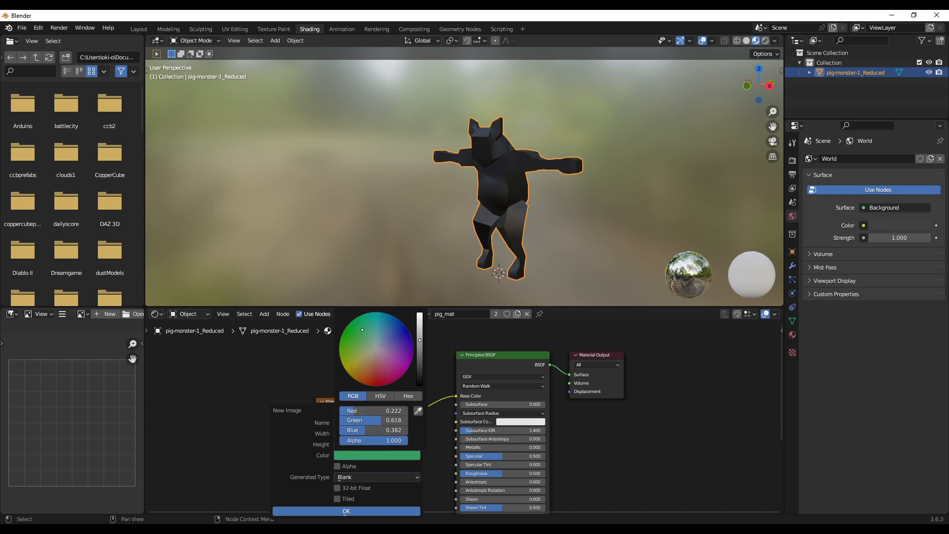
pyautogui.click(346, 511)
pyautogui.moveTo(492, 252); pyautogui.dragTo(527, 200, button='middle')
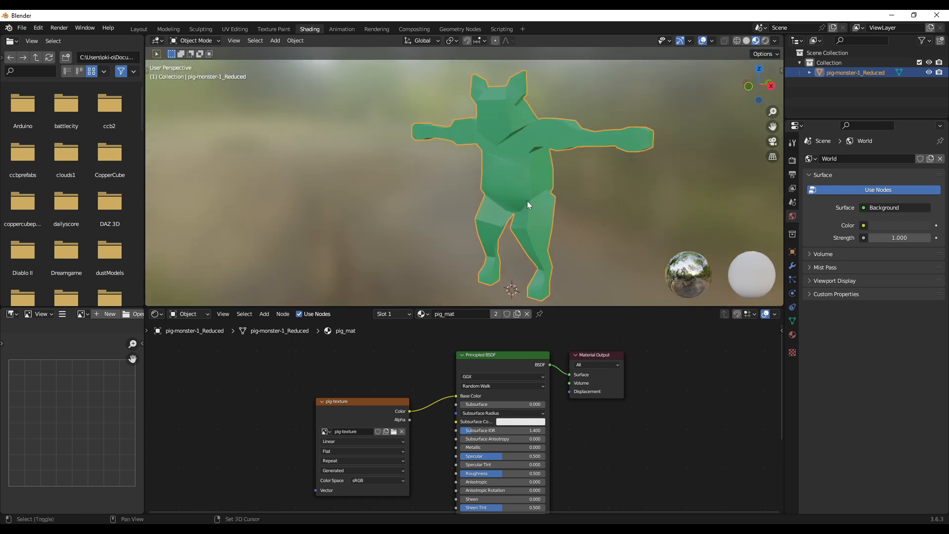
# Save the project as pig-monster.blend in the C:\flow\model folder.
pyautogui.hotkey('ctrl', 's')
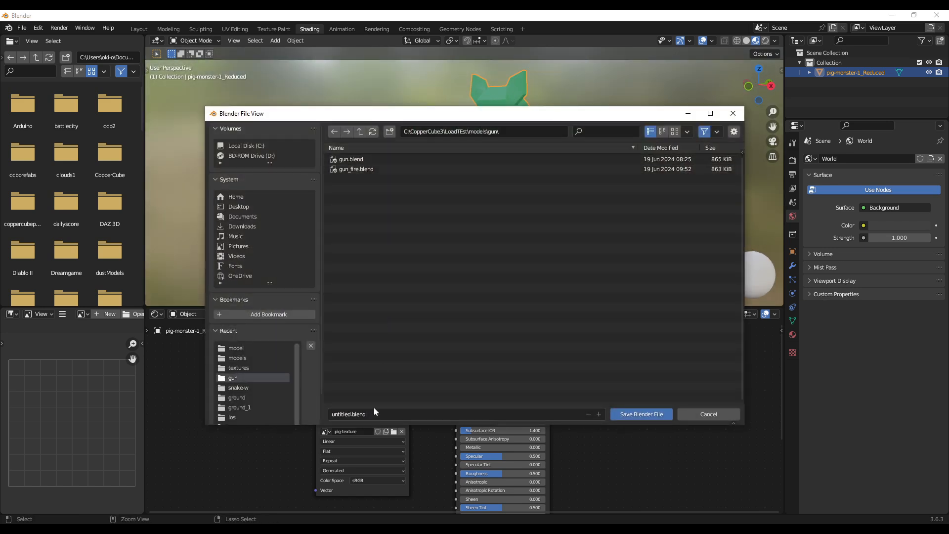
pyautogui.click(245, 348)
pyautogui.click(385, 414)
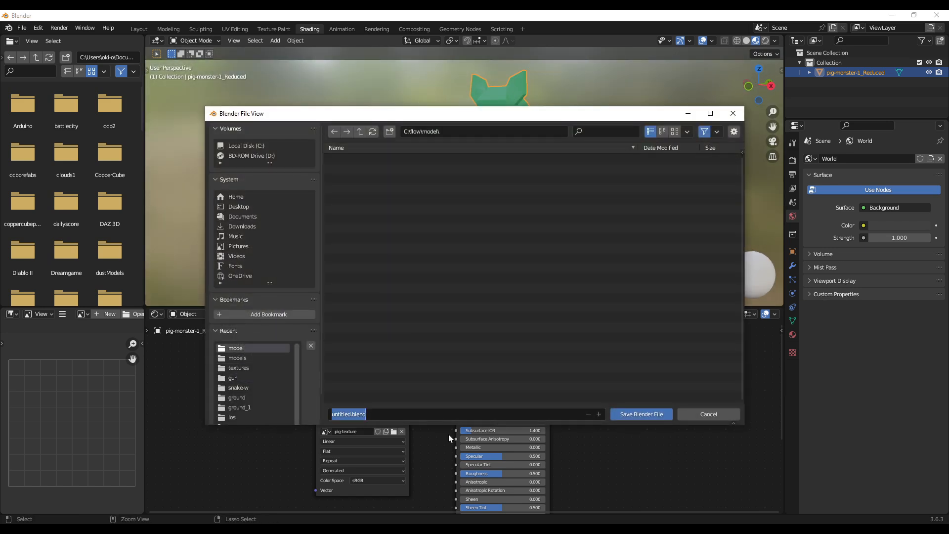
pyautogui.press('Left')
pyautogui.hotkey('ctrl', 'shift', 'Right')
pyautogui.write('pig,o')
pyautogui.press('BackSpace')
pyautogui.press('BackSpace')
pyautogui.write('-monster')
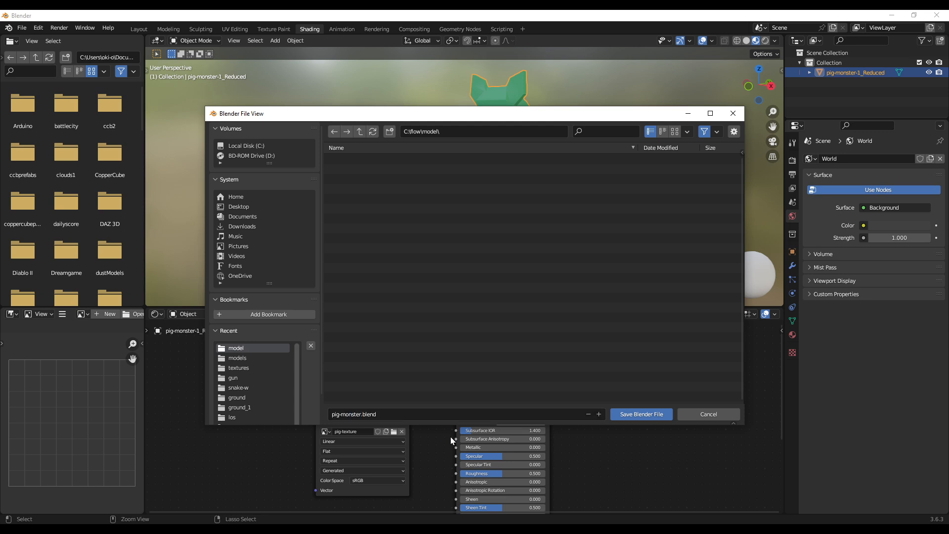
pyautogui.click(670, 413)
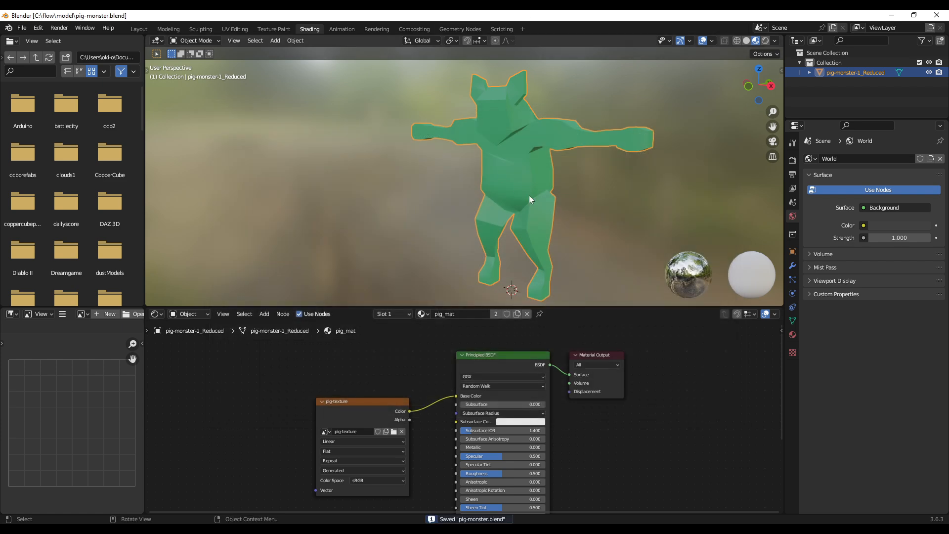
# Switch to the UV Editing workspace and select the whole pig mesh.
pyautogui.moveTo(621, 188); pyautogui.dragTo(536, 169, button='middle')
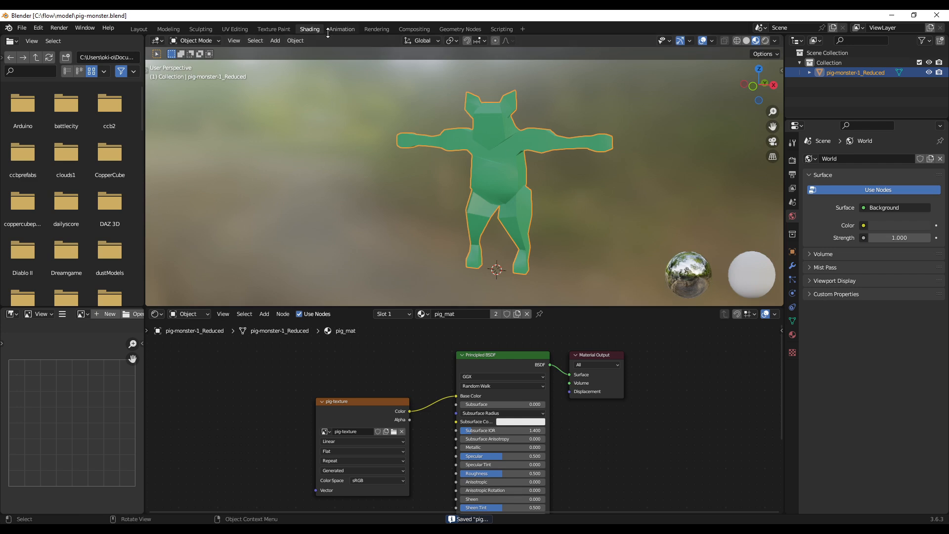
pyautogui.click(242, 31)
pyautogui.moveTo(553, 297); pyautogui.dragTo(645, 292, button='middle')
pyautogui.press('a')
pyautogui.scroll(3, 645, 285)
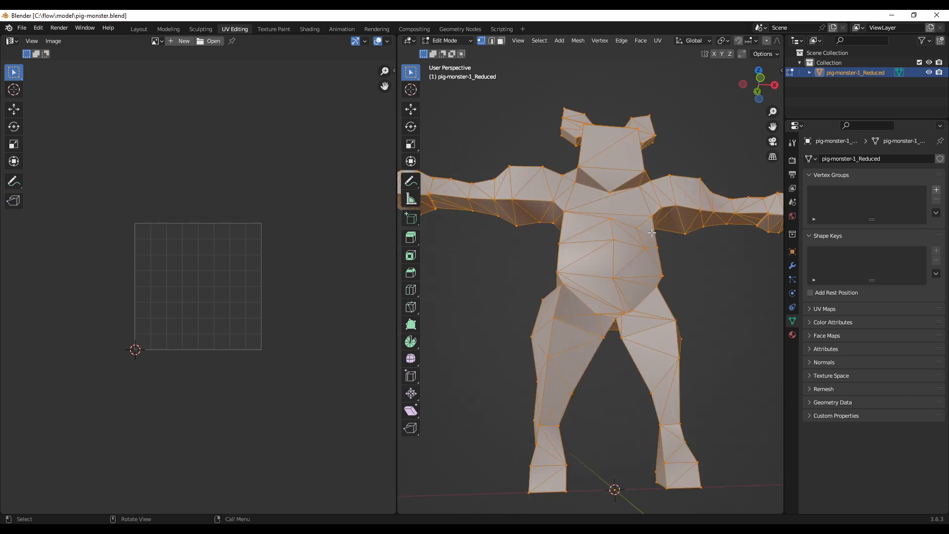
pyautogui.moveTo(653, 233); pyautogui.dragTo(649, 240, button='middle')
pyautogui.moveTo(604, 219); pyautogui.dragTo(561, 326, button='middle')
# Move the stray vertex on the upper belly outward to the torso corner beneath the arm.
pyautogui.click(598, 319)
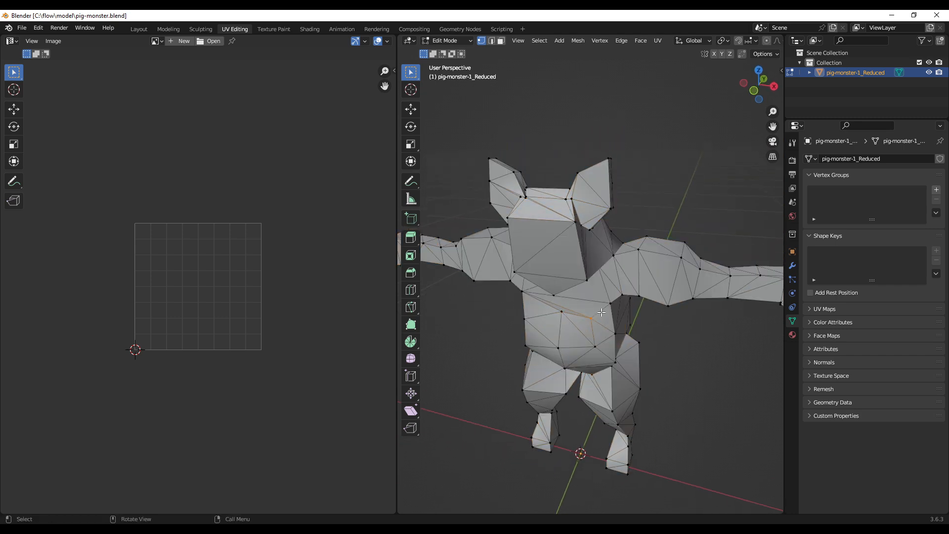
pyautogui.moveTo(606, 315)
pyautogui.mouseDown(button='middle')
pyautogui.moveTo(638, 311)
pyautogui.moveTo(595, 302)
pyautogui.mouseUp(button='middle')
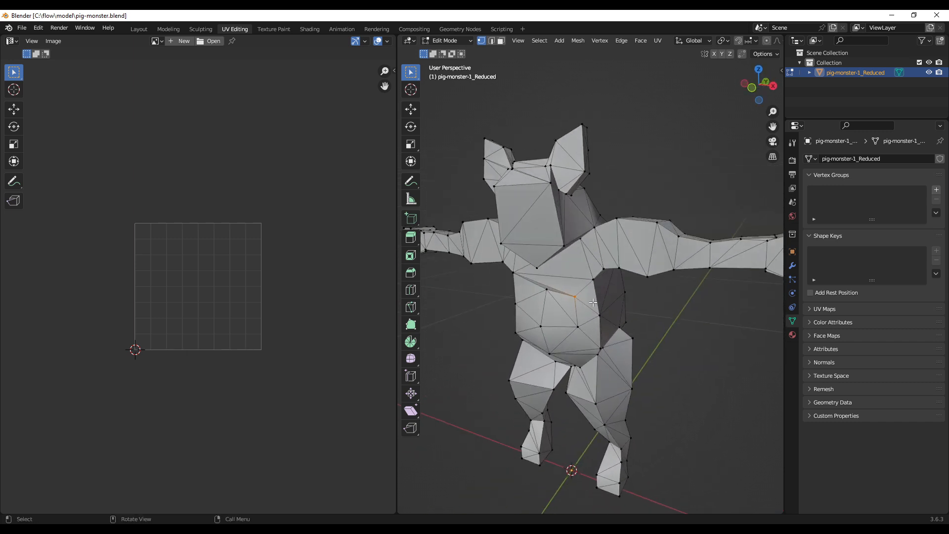
pyautogui.press('g')
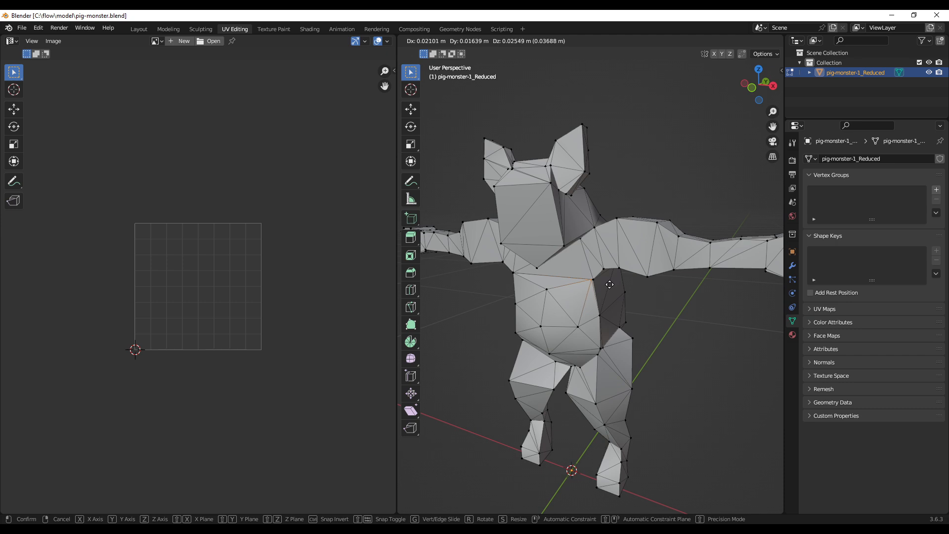
pyautogui.click(609, 279)
# Shift the moved torso vertex along the global Y axis to bring it closer to the chest edge.
pyautogui.moveTo(608, 277); pyautogui.dragTo(586, 269, button='middle')
pyautogui.press('g')
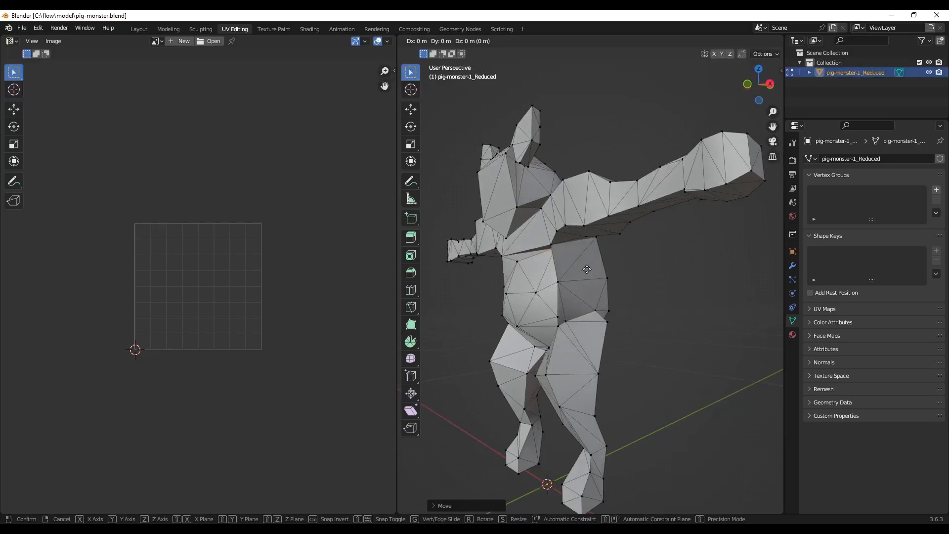
pyautogui.press('x')
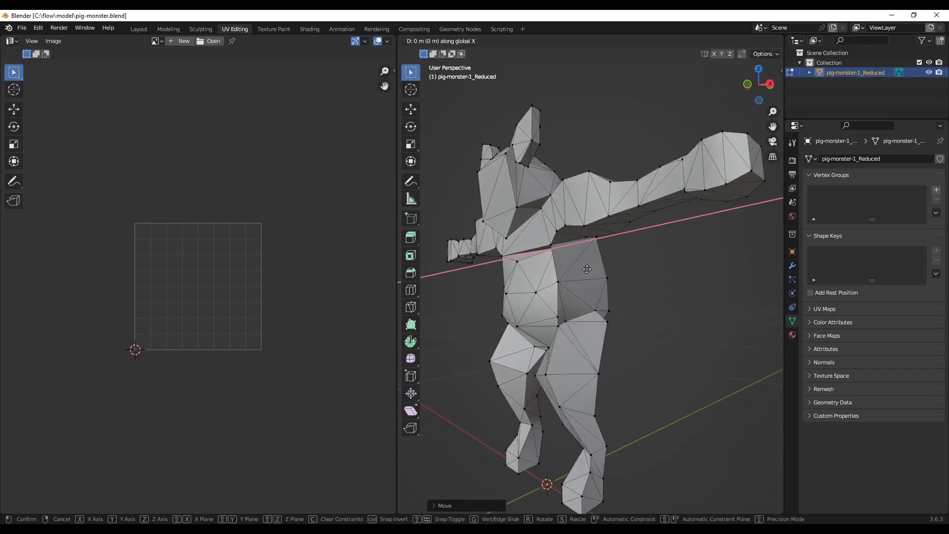
pyautogui.press('z')
pyautogui.press('y')
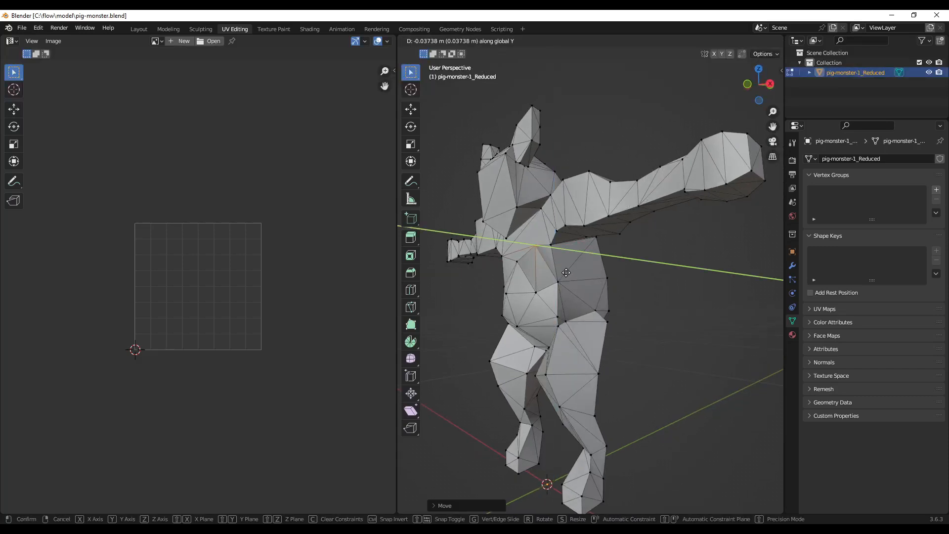
pyautogui.click(570, 252)
# In wireframe shading, box-select at the torso corner under the arm and nudge the vertex toward its neighbour.
pyautogui.moveTo(570, 252)
pyautogui.mouseDown(button='middle')
pyautogui.moveTo(621, 263)
pyautogui.moveTo(604, 252)
pyautogui.moveTo(630, 223)
pyautogui.moveTo(624, 213)
pyautogui.mouseUp(button='middle')
pyautogui.click(598, 253)
pyautogui.press('z')
pyautogui.click(535, 255)
pyautogui.press('b')
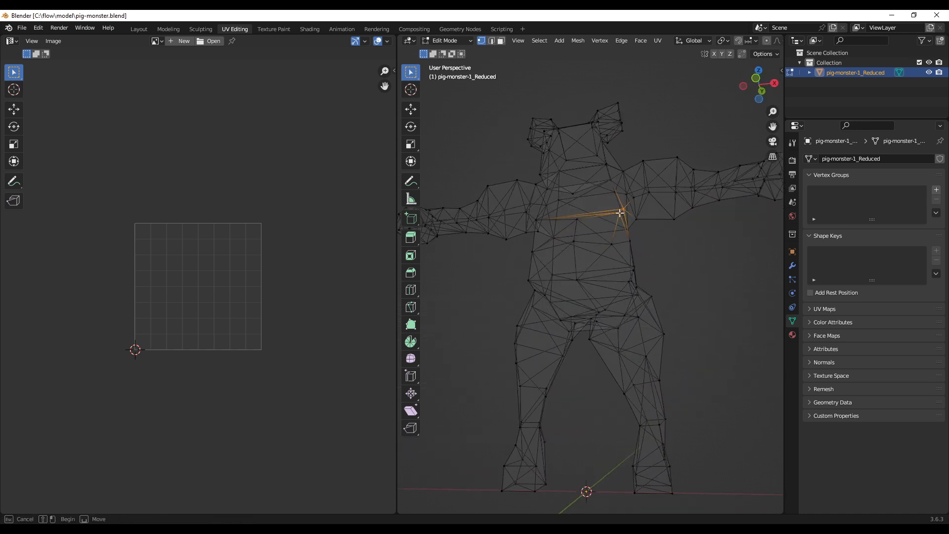
pyautogui.moveTo(620, 213); pyautogui.dragTo(617, 219)
pyautogui.press('g')
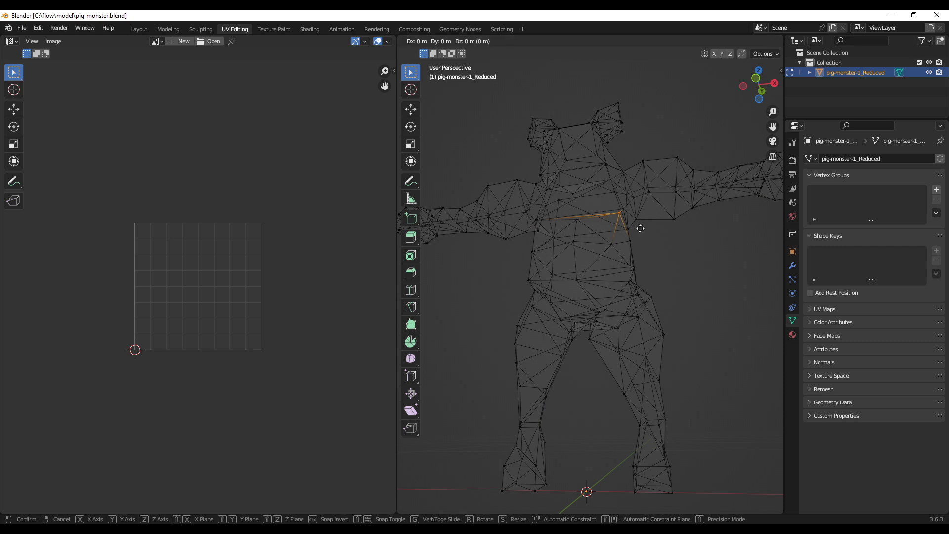
pyautogui.click(644, 225)
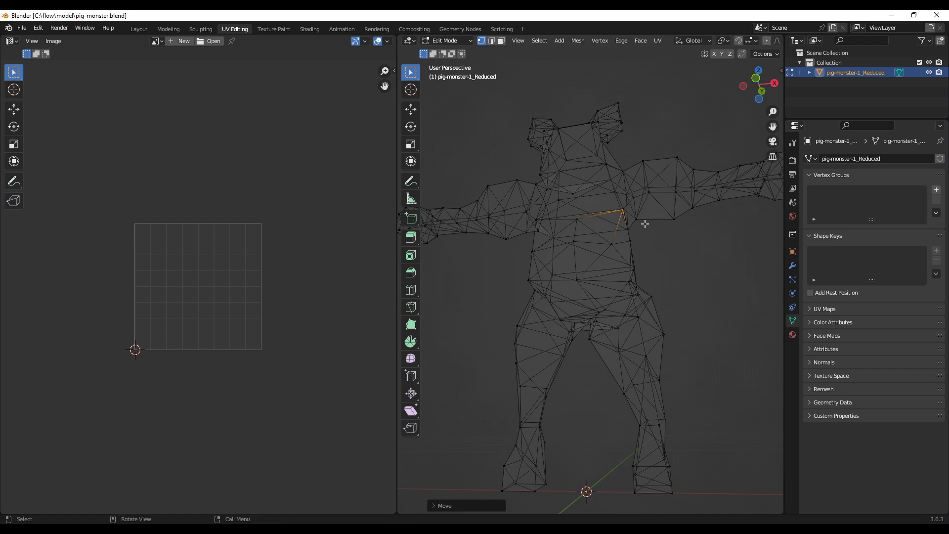
# Fine-tune the torso corner vertex along the global Y axis, viewed from the side.
pyautogui.moveTo(644, 223); pyautogui.dragTo(587, 254, button='middle')
pyautogui.press('z')
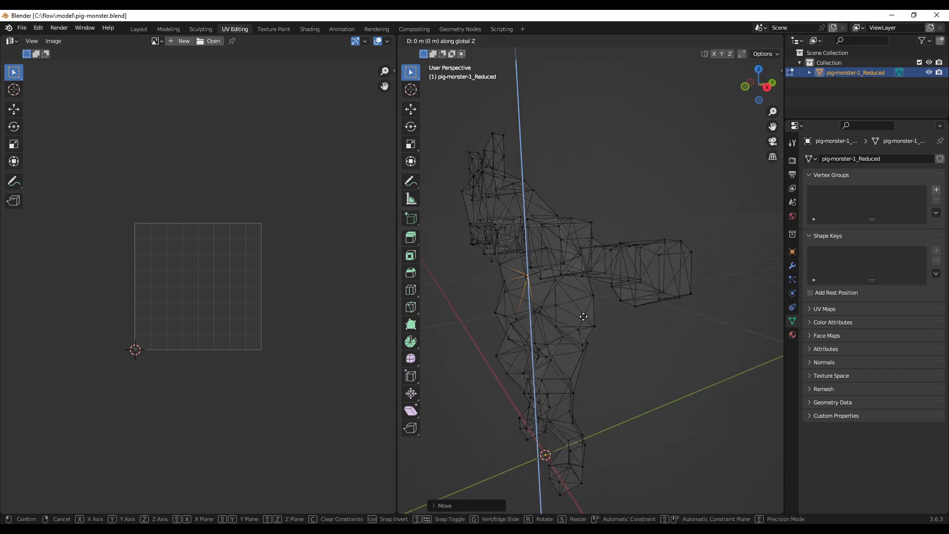
pyautogui.press('y')
pyautogui.click(580, 317)
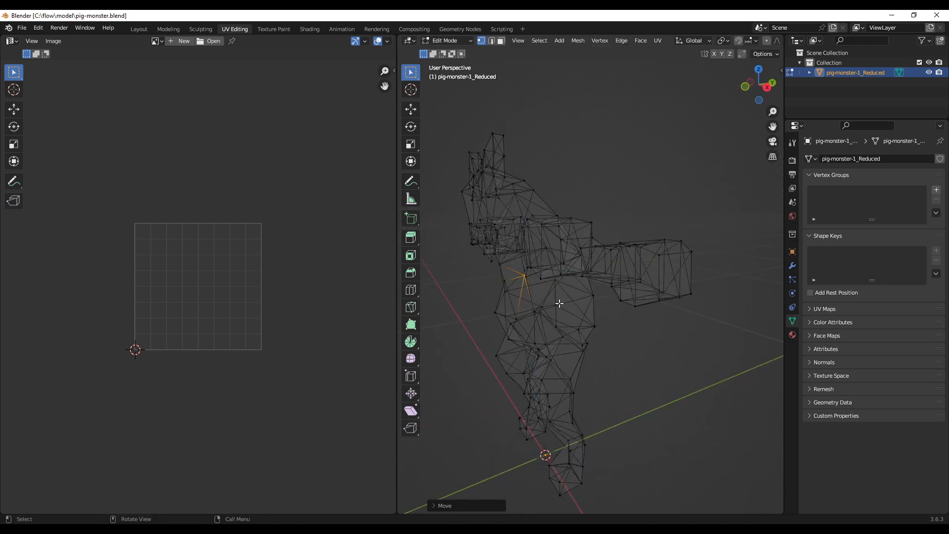
# Merge the overlapping vertices at the torso corner beneath the arm using At Center.
pyautogui.moveTo(559, 304); pyautogui.dragTo(617, 278, button='middle')
pyautogui.click(612, 271)
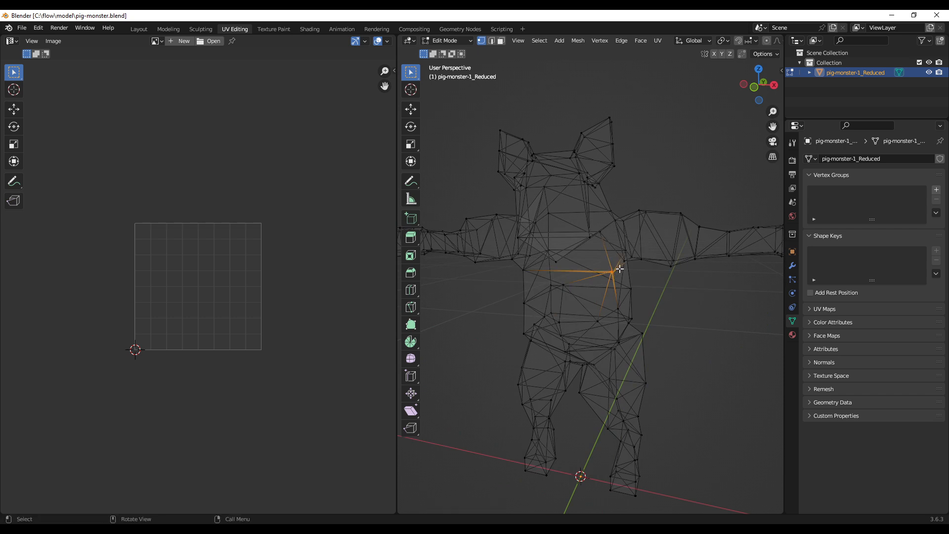
pyautogui.press('m')
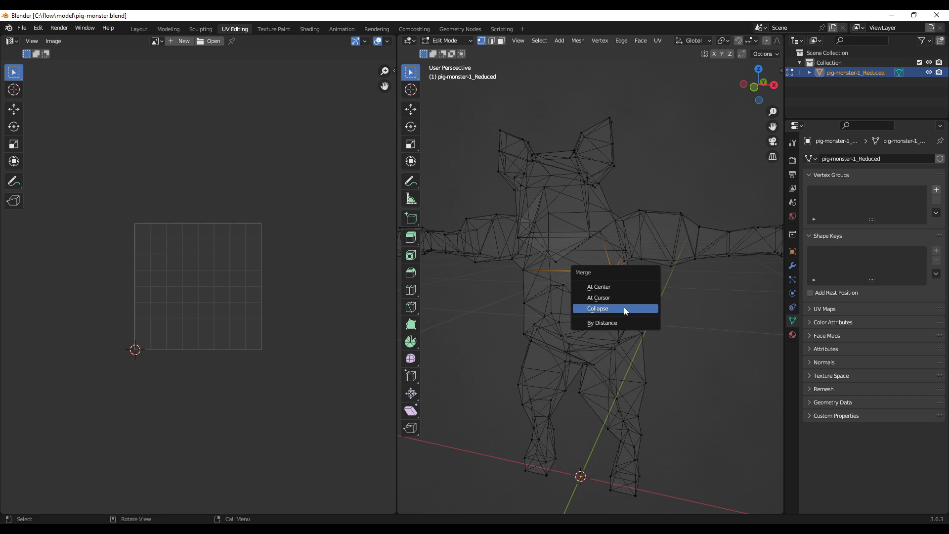
pyautogui.click(599, 287)
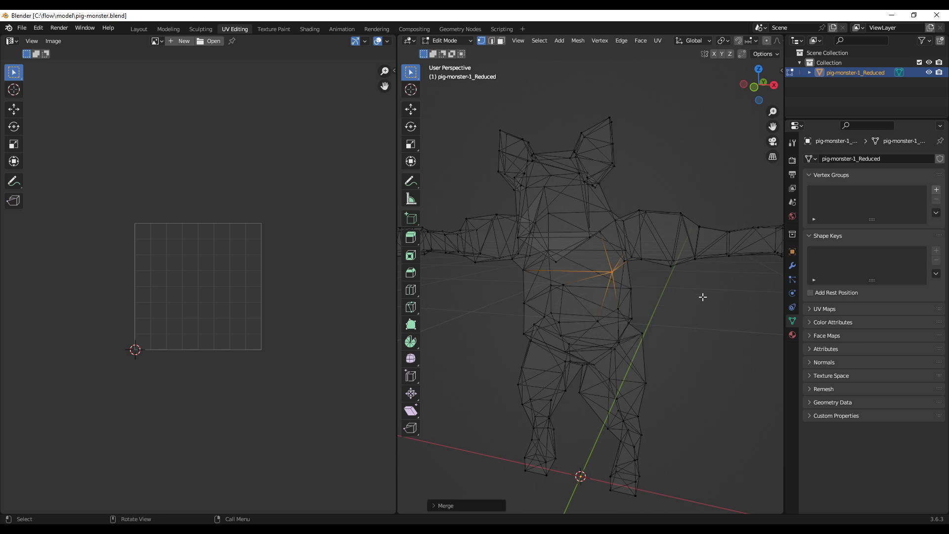
# Show the mesh in Material Preview shading and save the file.
pyautogui.moveTo(703, 296)
pyautogui.mouseDown(button='middle')
pyautogui.moveTo(710, 309)
pyautogui.moveTo(692, 340)
pyautogui.moveTo(636, 350)
pyautogui.moveTo(663, 325)
pyautogui.moveTo(640, 290)
pyautogui.mouseUp(button='middle')
pyautogui.press('z')
pyautogui.click(700, 362)
pyautogui.hotkey('ctrl', 's')
pyautogui.moveTo(637, 303); pyautogui.dragTo(593, 304, button='middle')
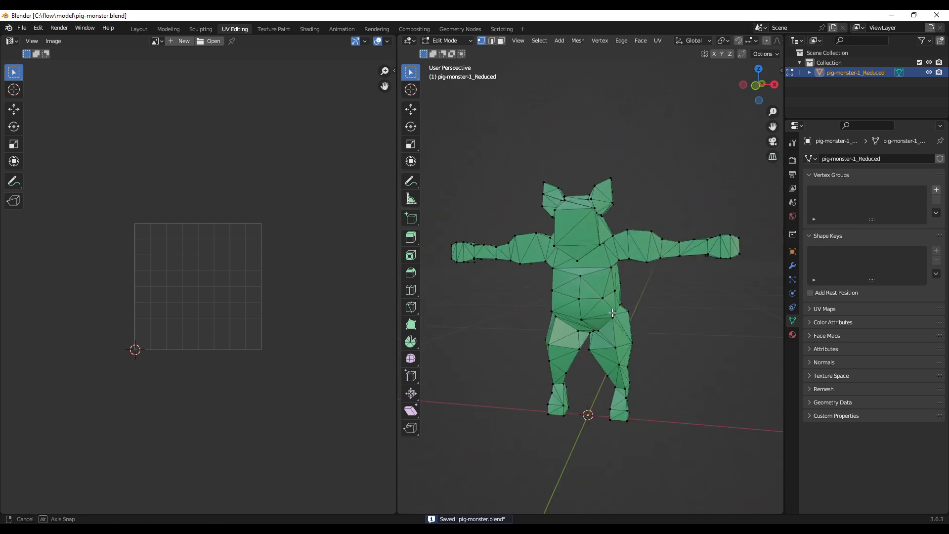
# Select the entire pig mesh and open the Smart UV Project options for it.
pyautogui.press('a')
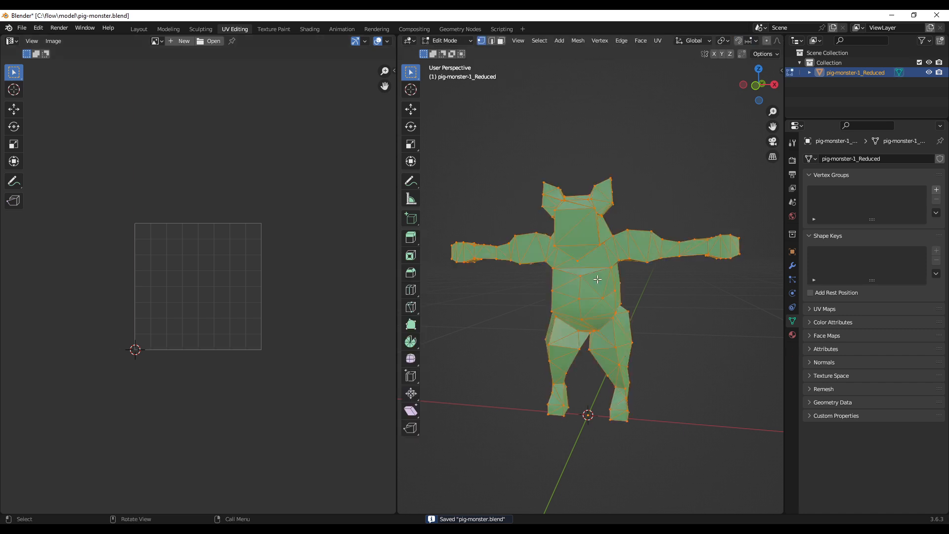
pyautogui.scroll(2, 592, 257)
pyautogui.scroll(-1, 607, 298)
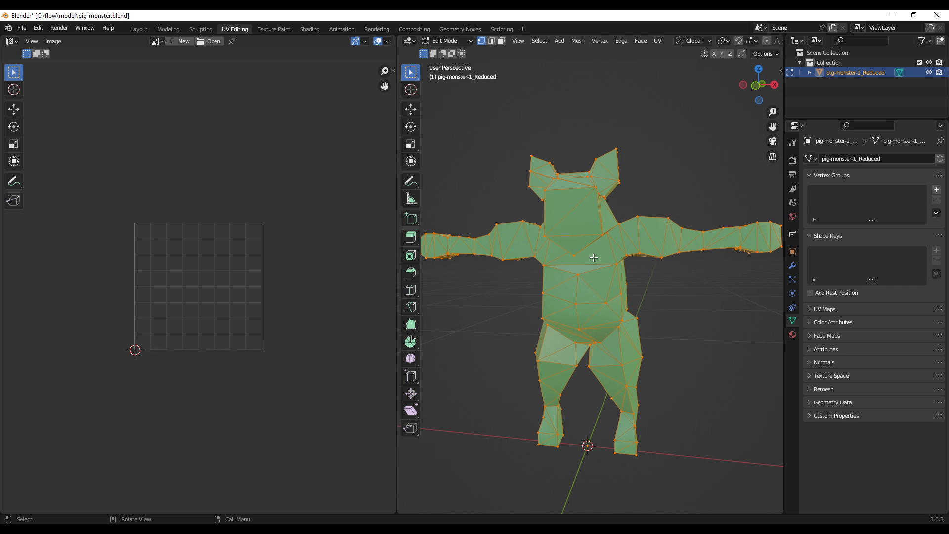
pyautogui.press('u')
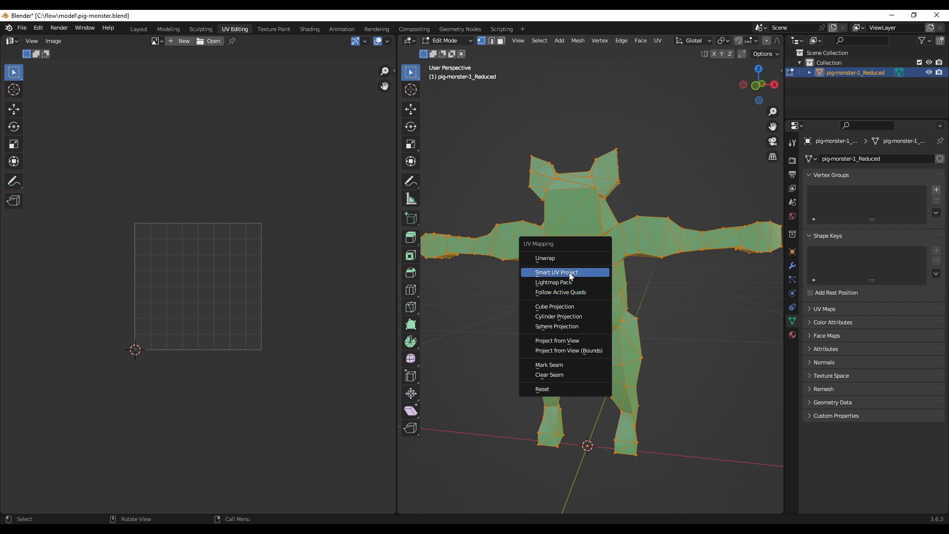
pyautogui.click(565, 274)
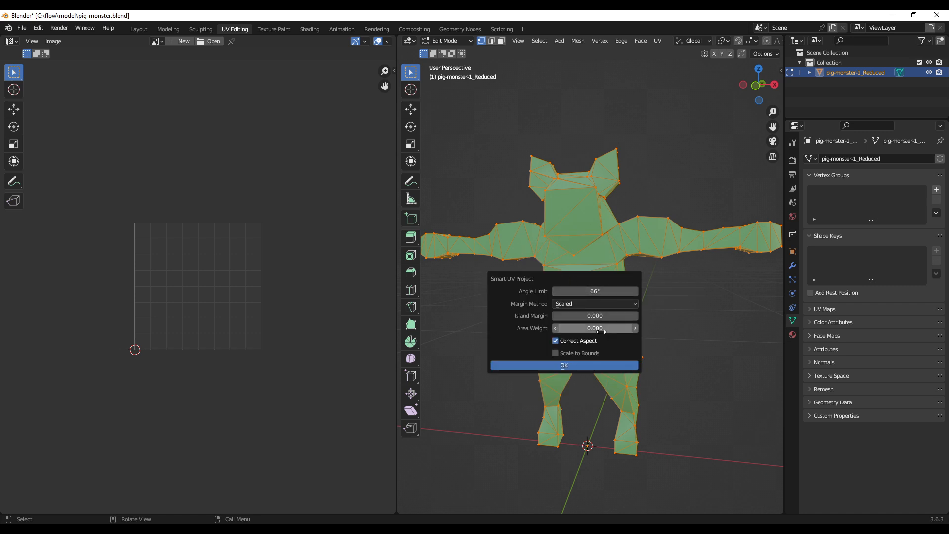
pyautogui.moveTo(613, 328); pyautogui.dragTo(618, 329)
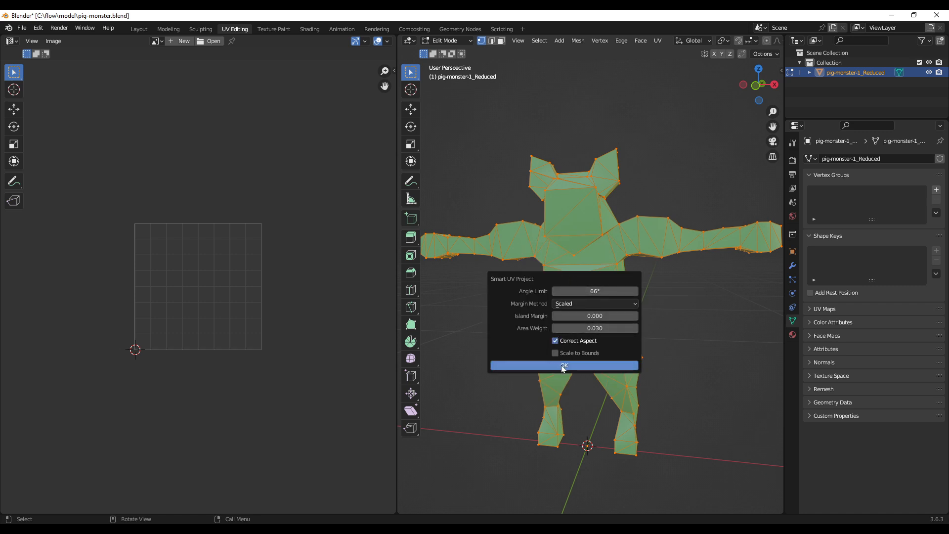
pyautogui.click(555, 328)
pyautogui.click(555, 329)
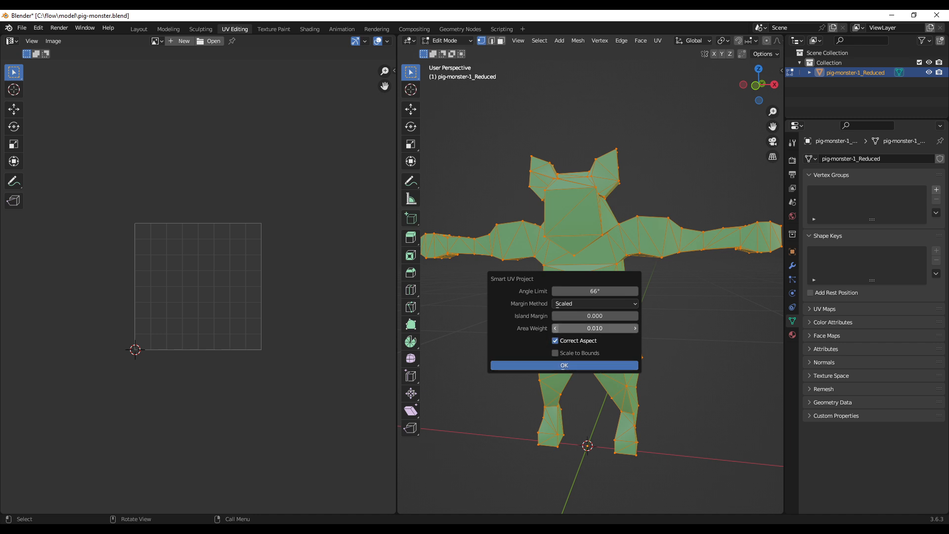
# Set the Island Margin to 0.030 and unwrap the mesh with Smart UV Project.
pyautogui.click(632, 317)
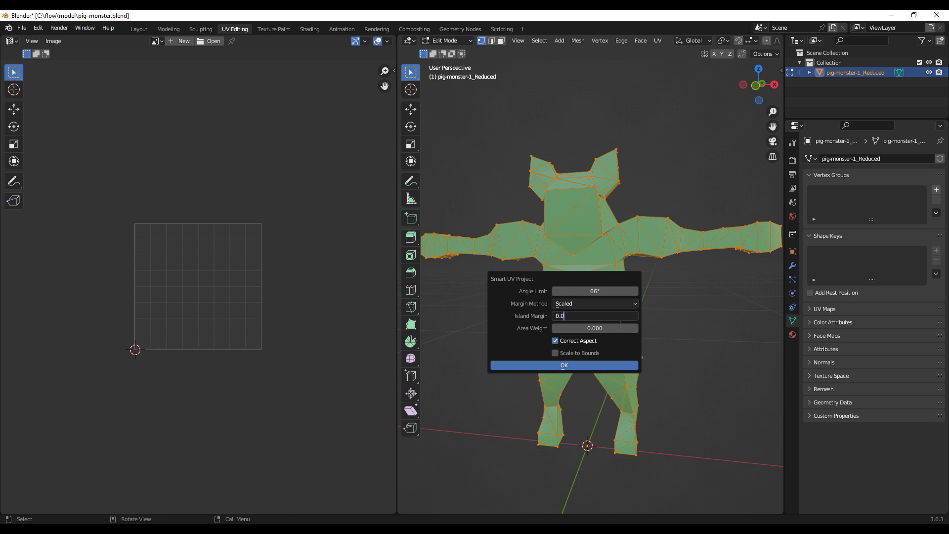
pyautogui.press('Return')
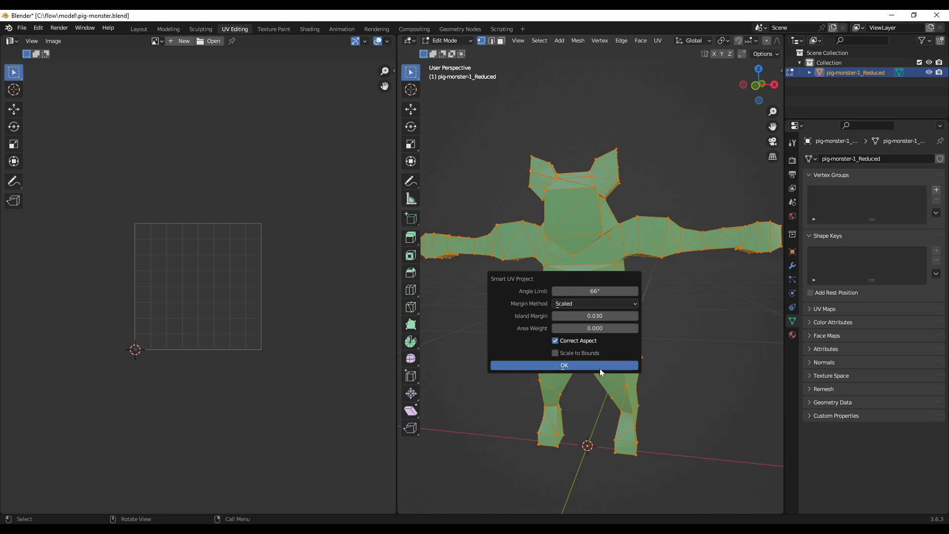
pyautogui.click(600, 366)
pyautogui.scroll(3, 277, 309)
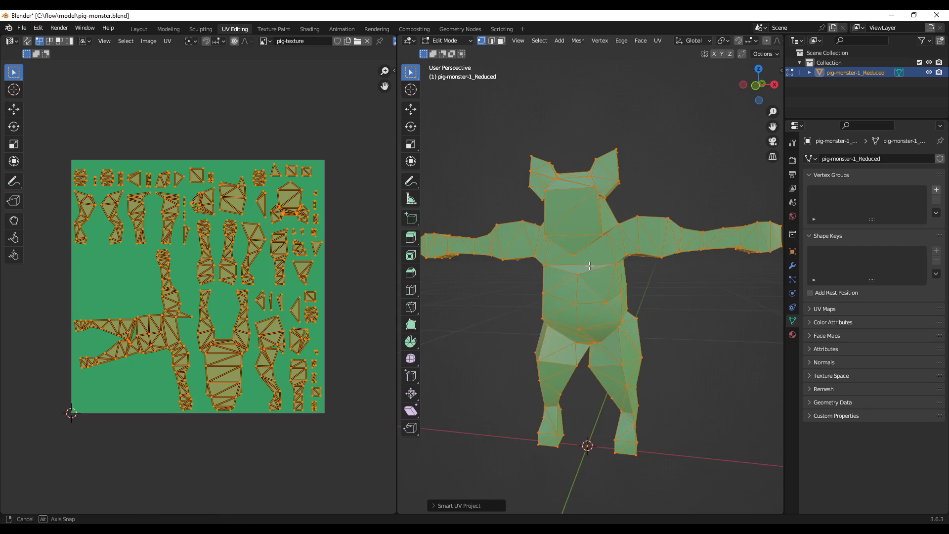
# Merge all vertices of the pig mesh by distance.
pyautogui.moveTo(435, 277); pyautogui.dragTo(387, 272, button='middle')
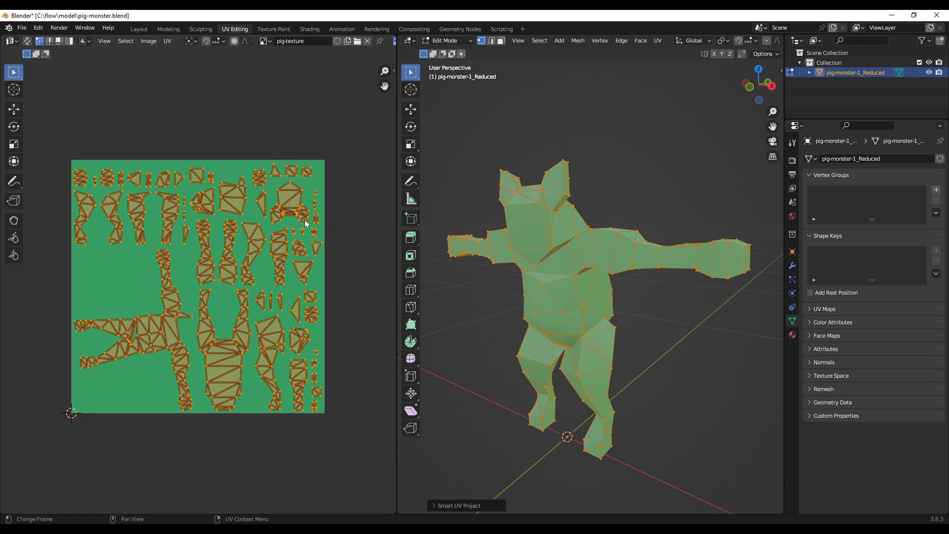
pyautogui.scroll(2, 547, 298)
pyautogui.scroll(-1, 642, 318)
pyautogui.click(672, 331)
pyautogui.moveTo(672, 330); pyautogui.dragTo(638, 335, button='middle')
pyautogui.press('a')
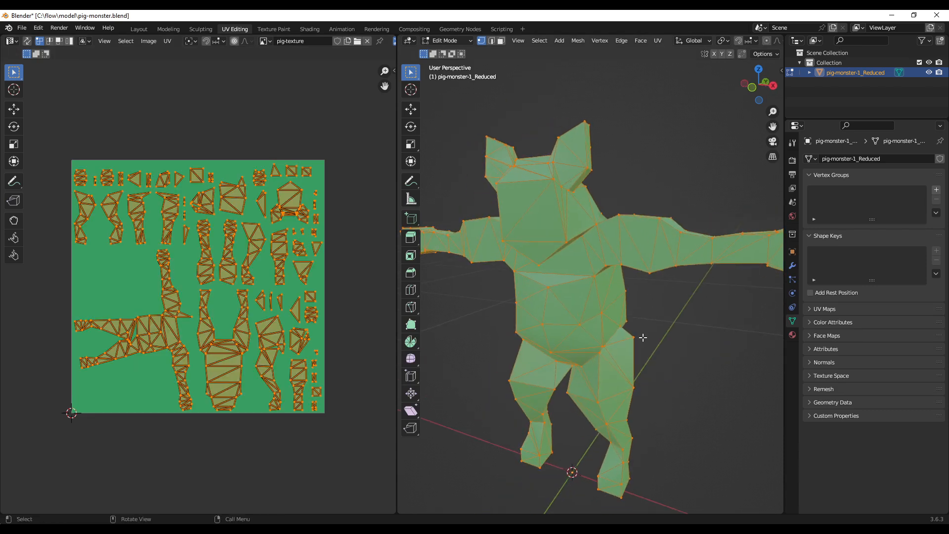
pyautogui.press('m')
pyautogui.click(644, 374)
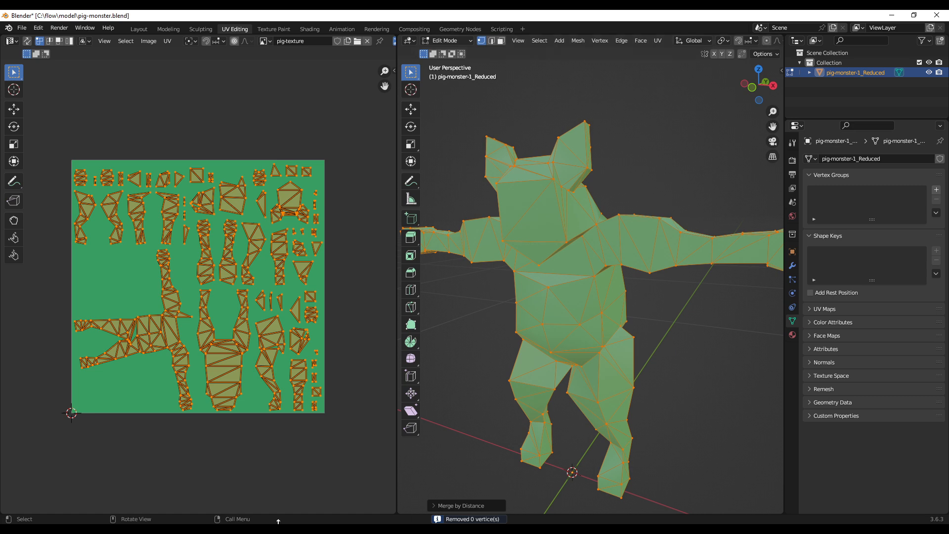
# Try a Merge Distance of 0.0201 m for the mesh and lower it to 0.00001 m.
pyautogui.click(433, 505)
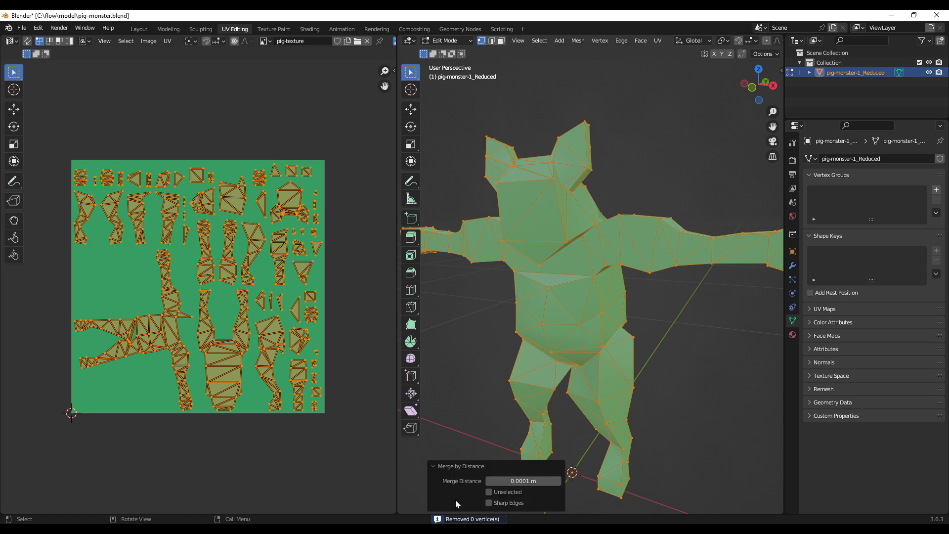
pyautogui.click(558, 481)
pyautogui.click(559, 482)
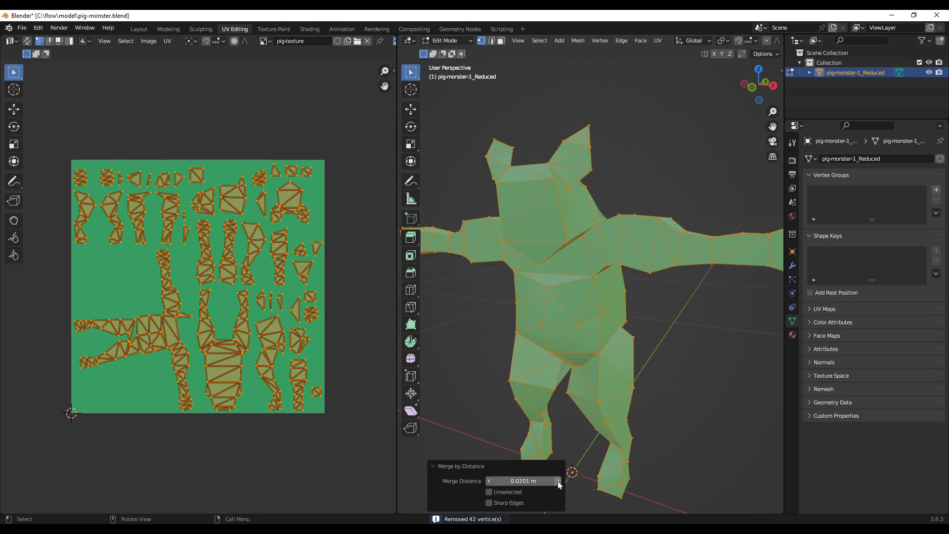
pyautogui.click(559, 482)
pyautogui.click(491, 483)
pyautogui.click(491, 484)
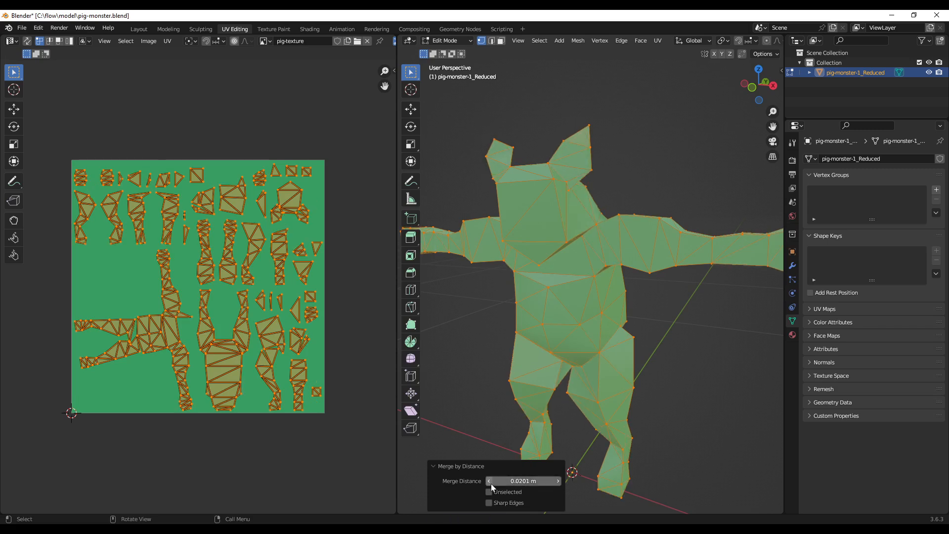
pyautogui.click(491, 484)
pyautogui.click(491, 483)
pyautogui.click(543, 481)
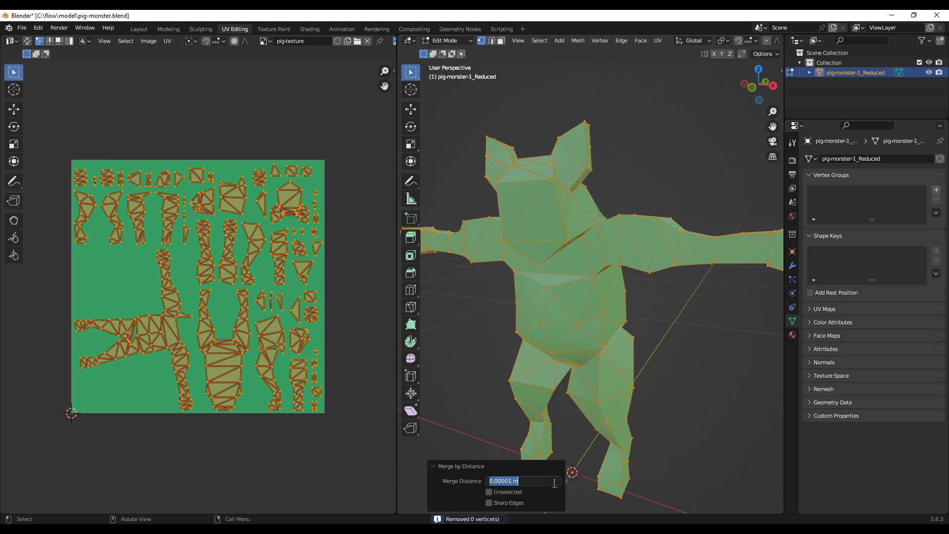
pyautogui.press('Return')
# Select the whole pig mesh again and bring it into view in the Texture Paint workspace.
pyautogui.click(735, 385)
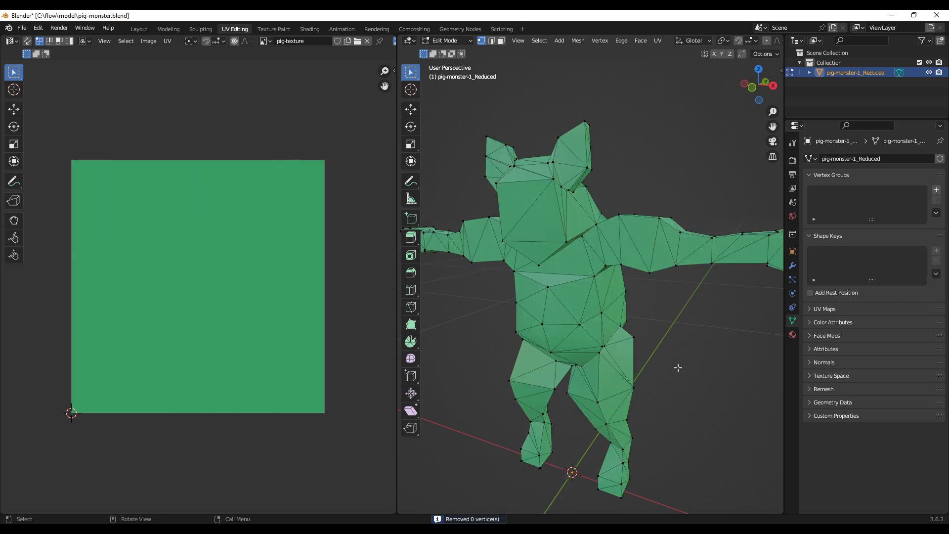
pyautogui.moveTo(677, 368); pyautogui.dragTo(657, 368, button='middle')
pyautogui.press('a')
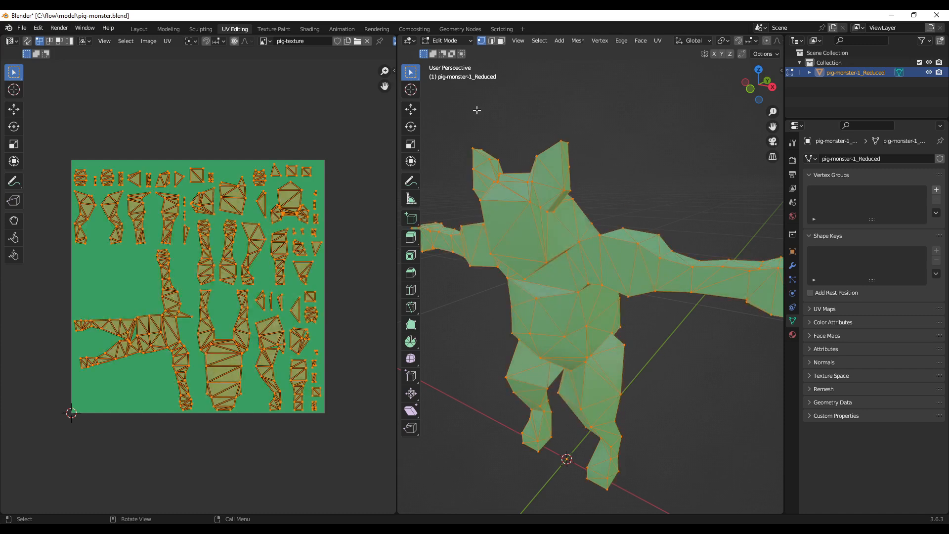
pyautogui.click(283, 30)
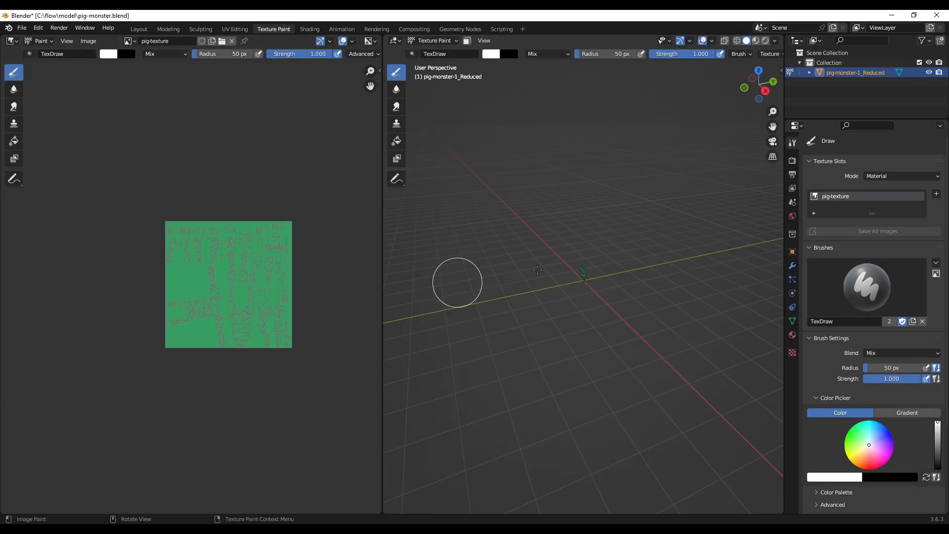
pyautogui.moveTo(547, 297); pyautogui.dragTo(583, 279, button='middle')
pyautogui.keyDown('shift'); pyautogui.moveTo(568, 225); pyautogui.dragTo(555, 318, button='middle'); pyautogui.keyUp('shift')
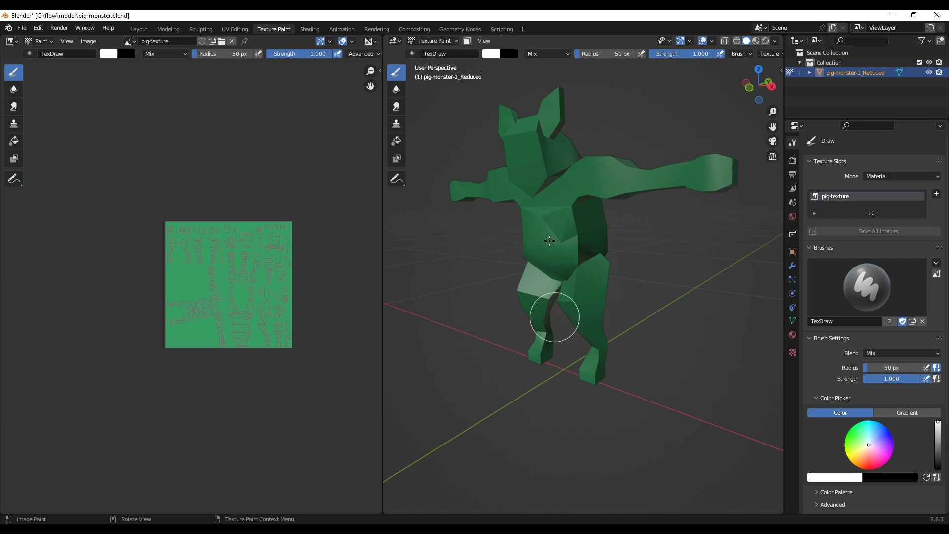
# Paint a test stroke down the pig's torso with the TexDraw brush and undo it.
pyautogui.moveTo(550, 230)
pyautogui.mouseDown()
pyautogui.moveTo(604, 252)
pyautogui.moveTo(551, 303)
pyautogui.mouseUp()
pyautogui.hotkey('ctrl', 'z')
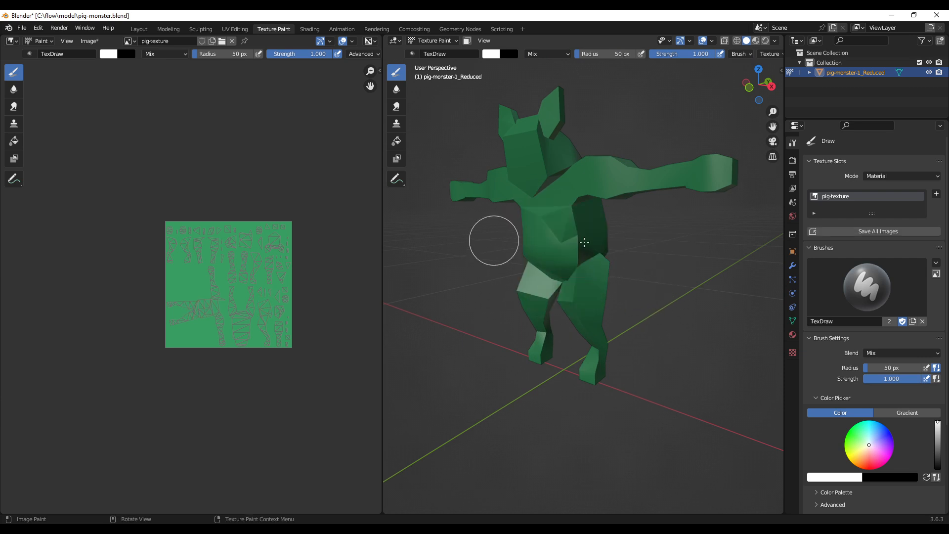
pyautogui.moveTo(494, 238); pyautogui.dragTo(604, 286, button='middle')
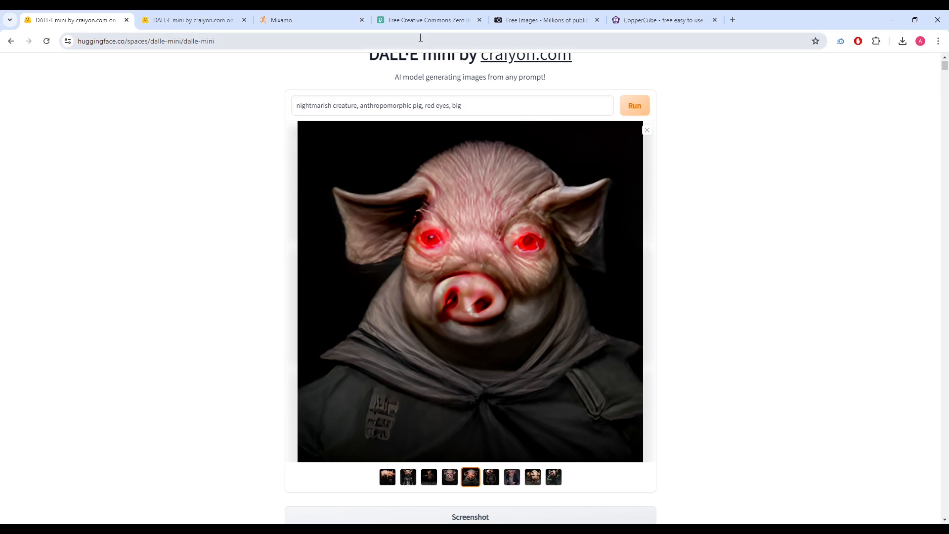
# Switch to the browser, search Pexels for "pig" and look through the photos for usable skin.
pyautogui.click(460, 19)
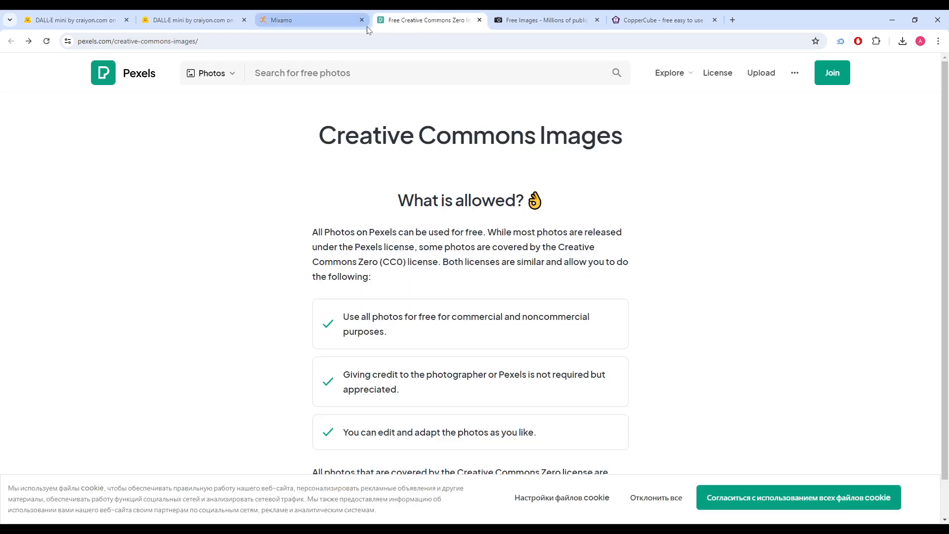
pyautogui.click(568, 22)
pyautogui.click(438, 22)
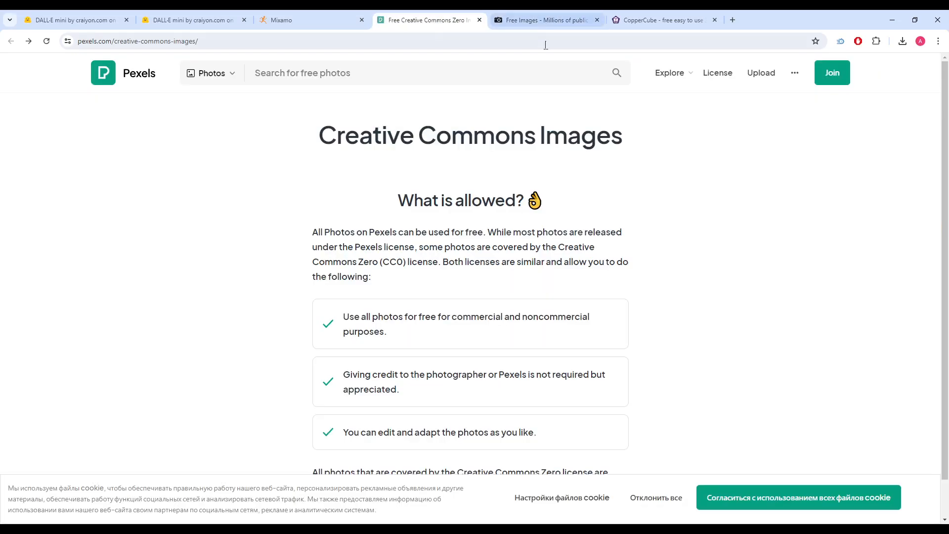
pyautogui.click(515, 82)
pyautogui.write('pig')
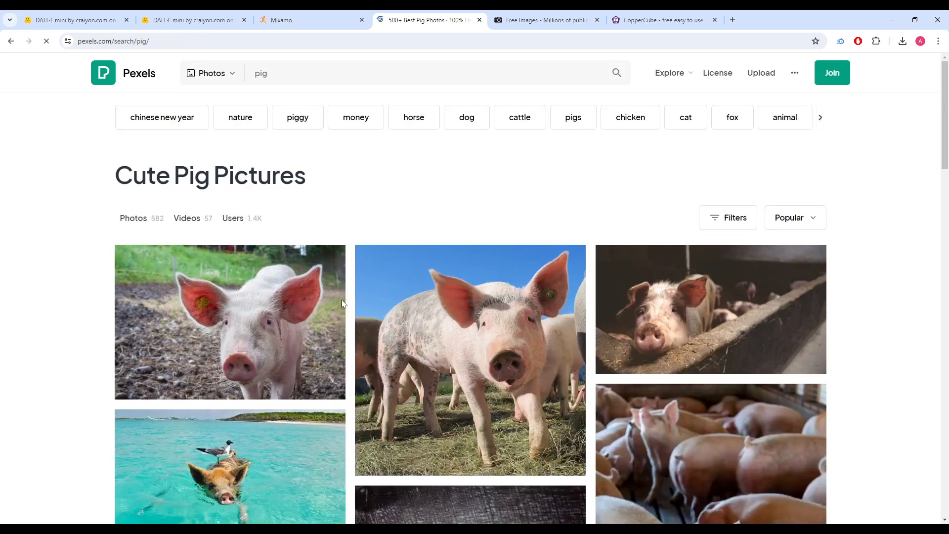
pyautogui.scroll(-3, 572, 340)
pyautogui.scroll(-8, 572, 339)
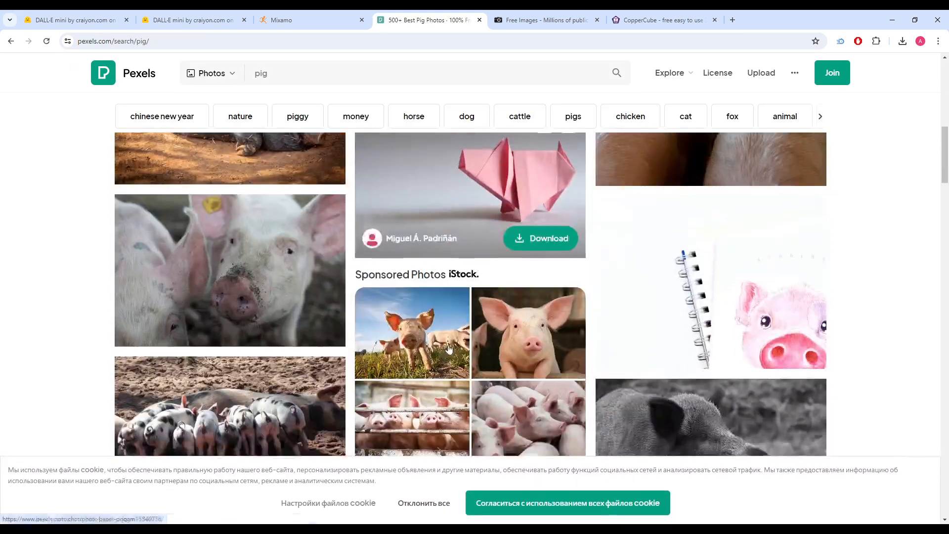
pyautogui.scroll(4, 496, 355)
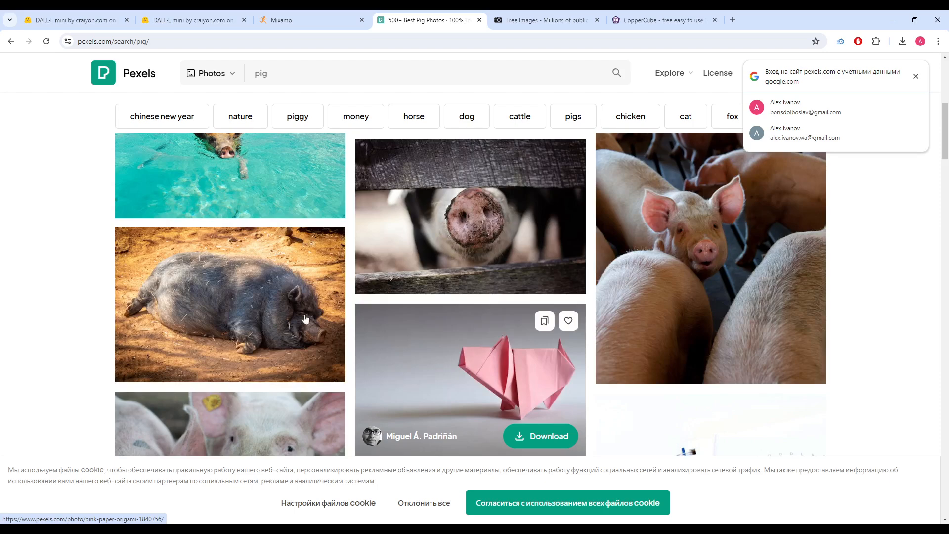
pyautogui.scroll(-8, 262, 304)
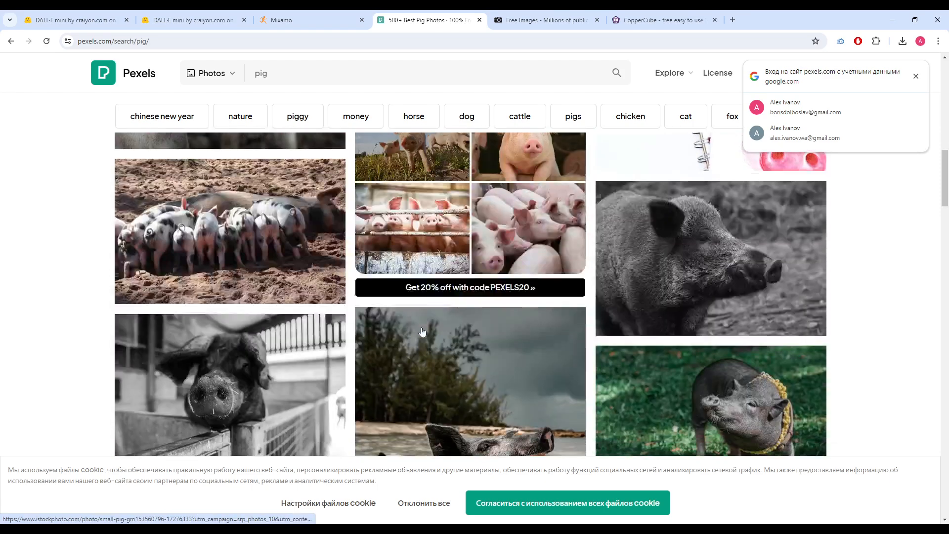
pyautogui.scroll(-15, 422, 331)
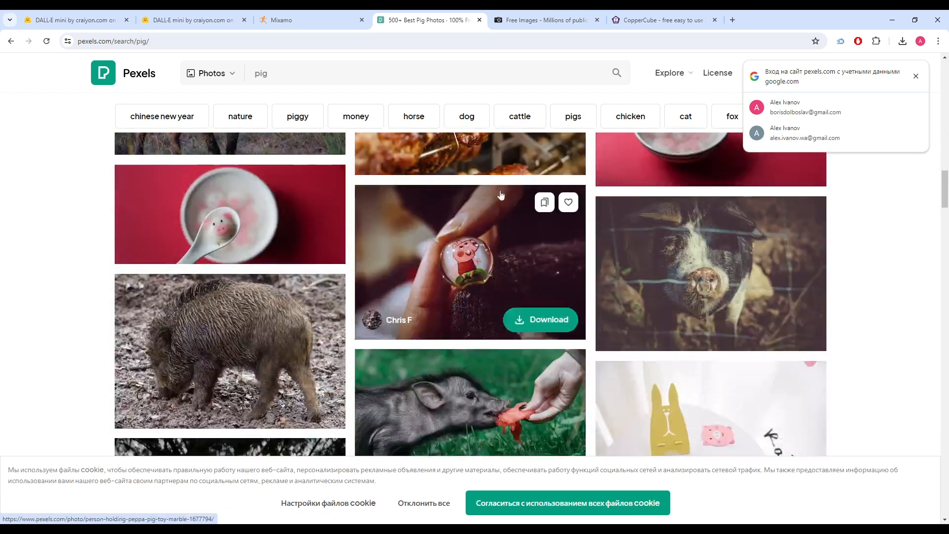
# Search the stock photos on Free-Images.com for "pig".
pyautogui.click(544, 20)
pyautogui.click(394, 183)
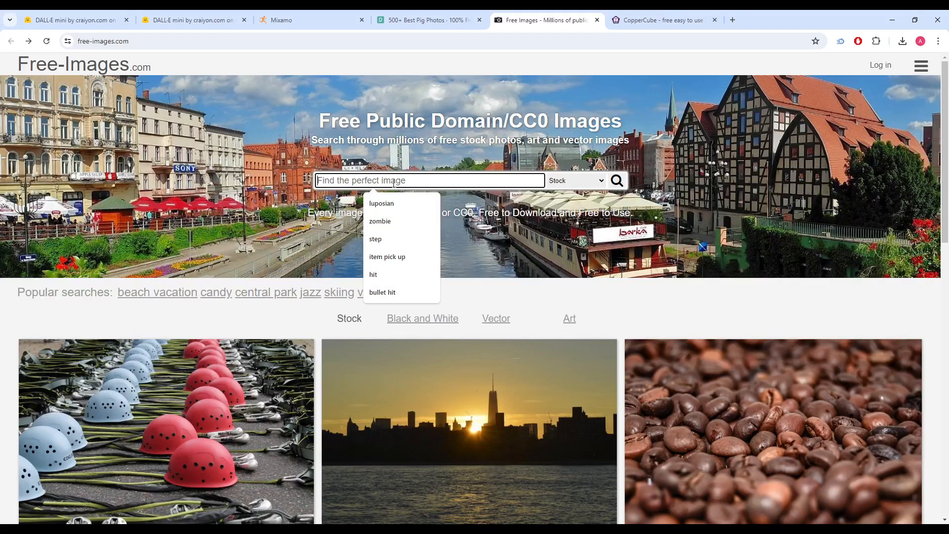
pyautogui.write('pig')
pyautogui.press('BackSpace')
pyautogui.press('BackSpace')
pyautogui.press('BackSpace')
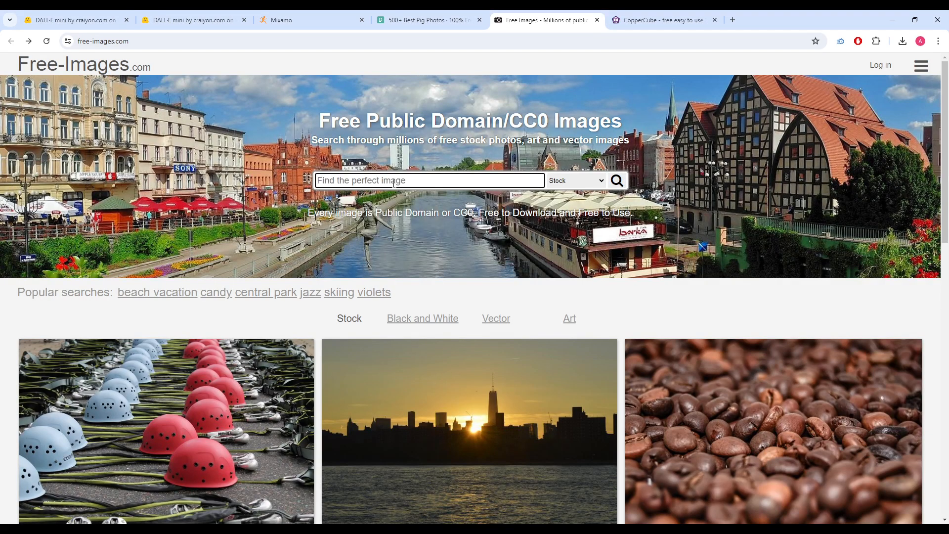
pyautogui.write('l')
pyautogui.press('BackSpace')
pyautogui.write('pig')
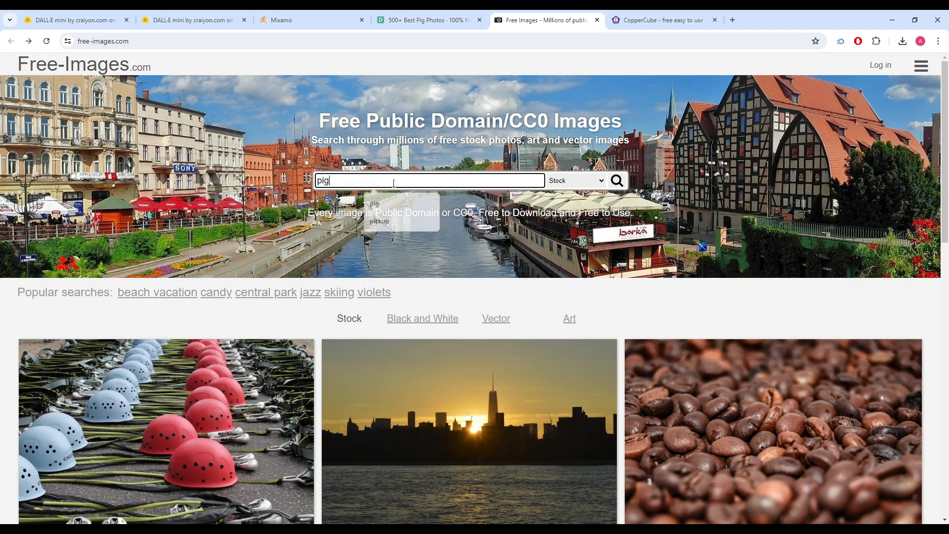
pyautogui.press('Return')
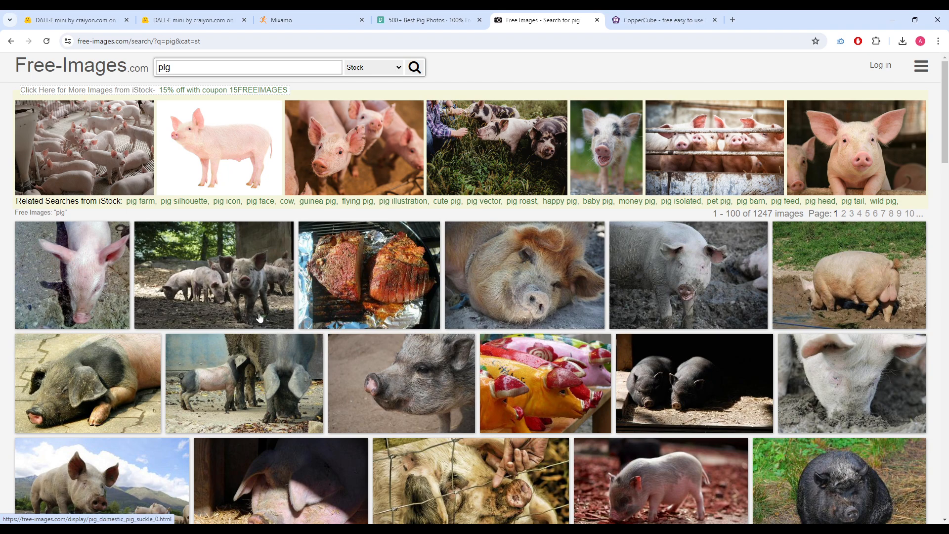
# Open the pig_sow_livestock_agriculture photo from the search results and copy the picture.
pyautogui.scroll(-3, 178, 374)
pyautogui.scroll(-3, 178, 371)
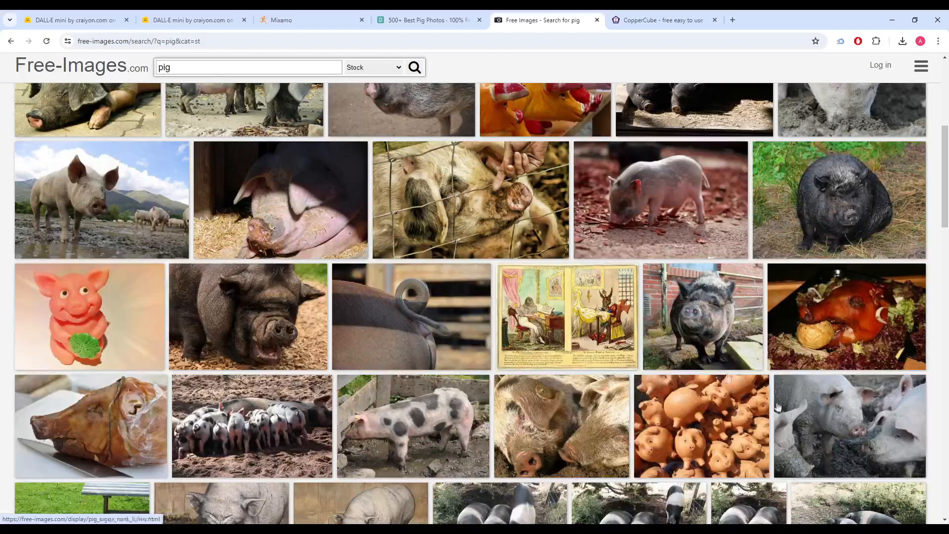
pyautogui.scroll(-6, 443, 429)
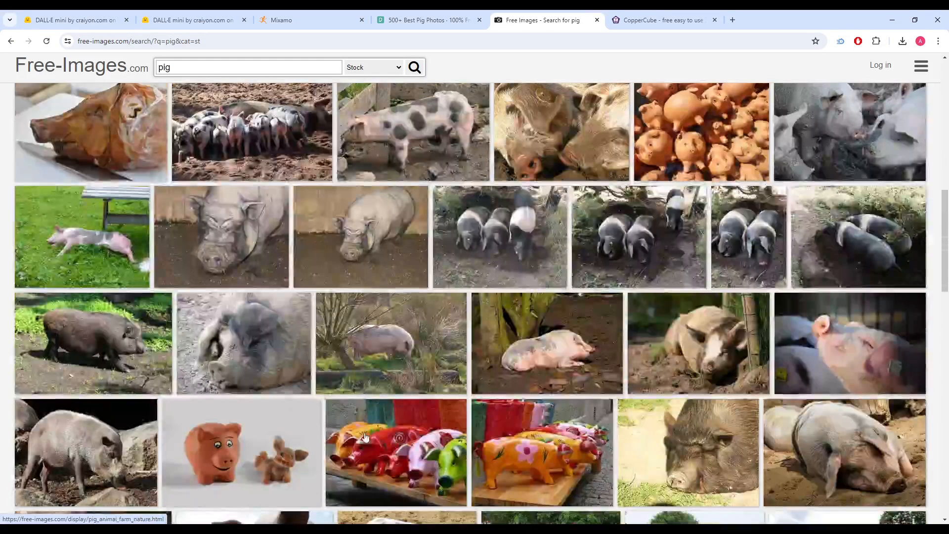
pyautogui.scroll(-4, 365, 437)
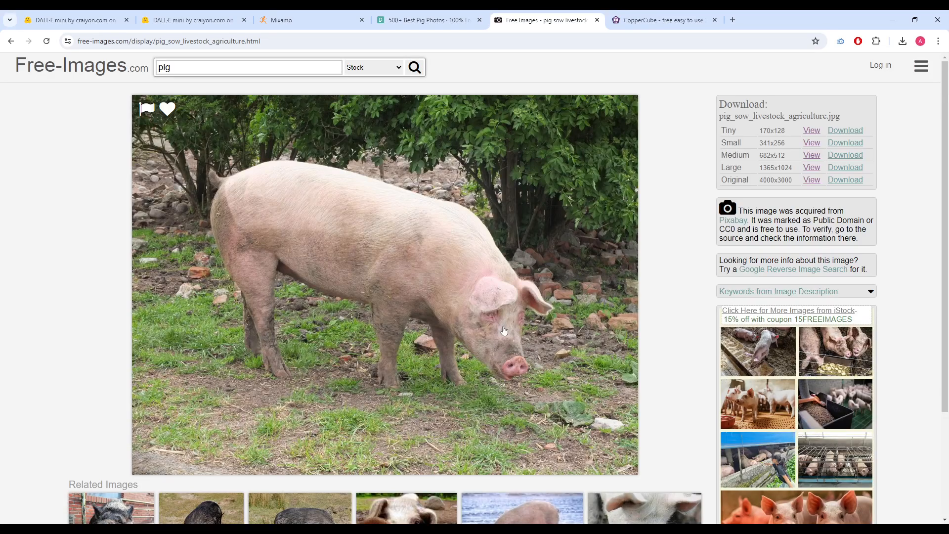
pyautogui.rightClick(342, 231)
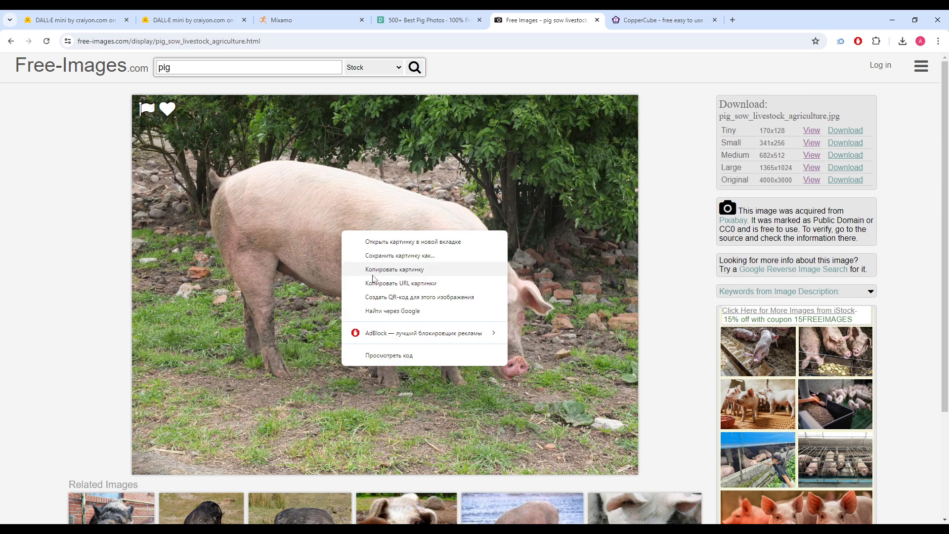
pyautogui.click(413, 269)
# Switch to paint.net and paste the copied pig photo into a new 1365 × 1024 pixel image.
pyautogui.hotkey('alt', 'Tab')
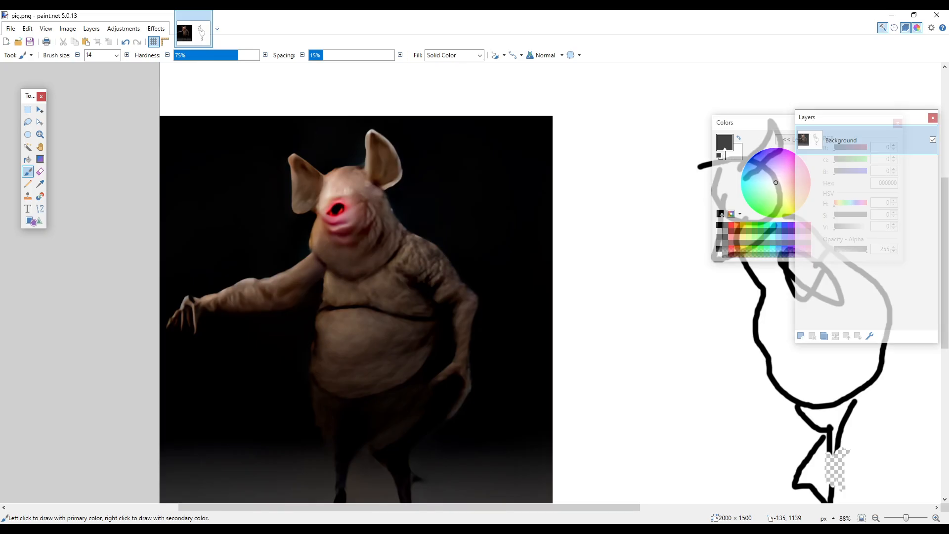
pyautogui.hotkey('ctrl', 'n')
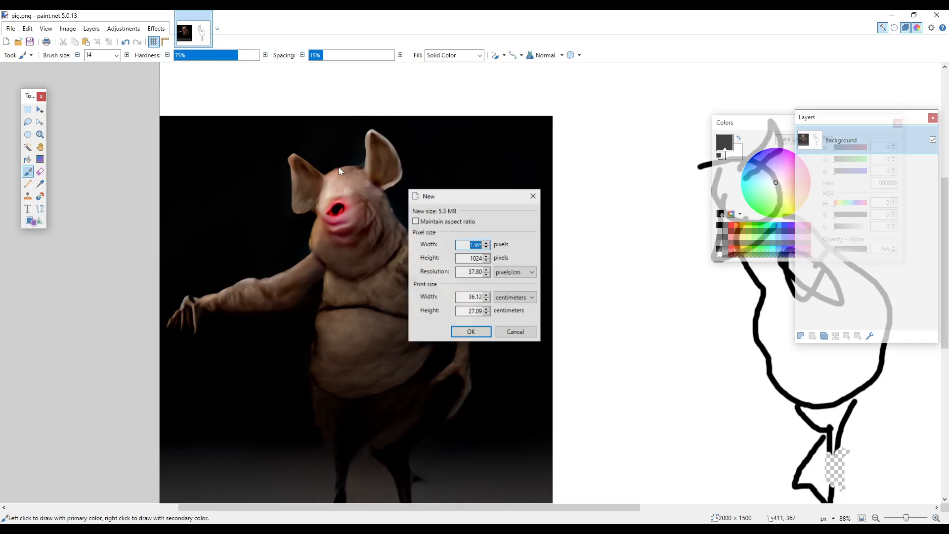
pyautogui.press('Return')
pyautogui.hotkey('ctrl', 'v')
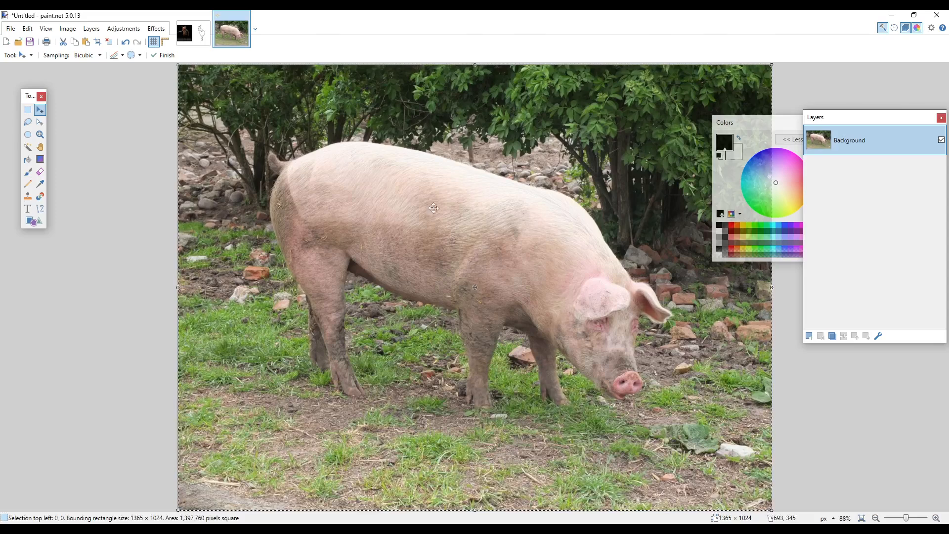
# Crop the photo to a rectangle of skin on the pig's flank, about 389 × 286 pixels.
pyautogui.hotkey('ctrl', 'd')
pyautogui.press('s')
pyautogui.moveTo(354, 164); pyautogui.dragTo(524, 289)
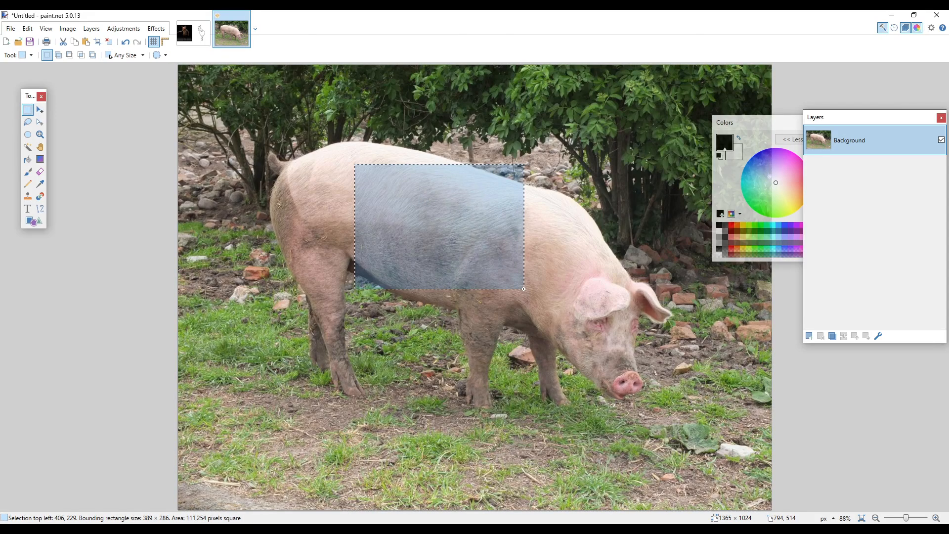
pyautogui.hotkey('ctrl', 'shift', 'x')
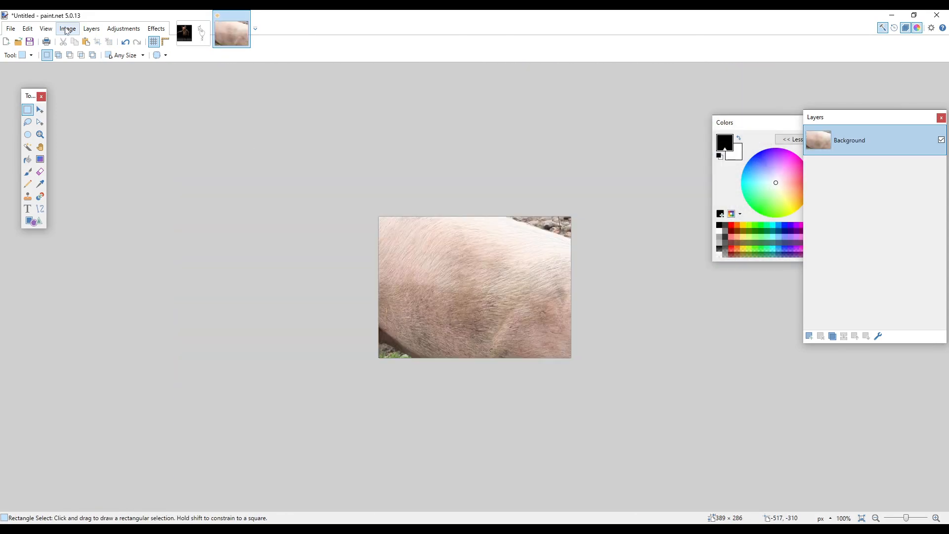
# Save the cropped skin picture under the file name pig-skin in the flow\model folder.
pyautogui.click(8, 30)
pyautogui.click(32, 103)
pyautogui.write('p')
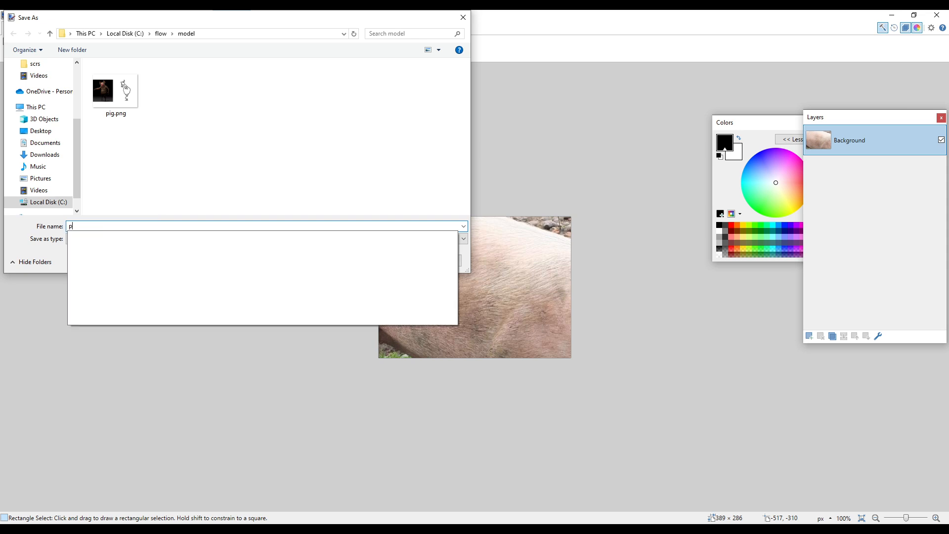
pyautogui.write('ig-skin')
pyautogui.press('Return')
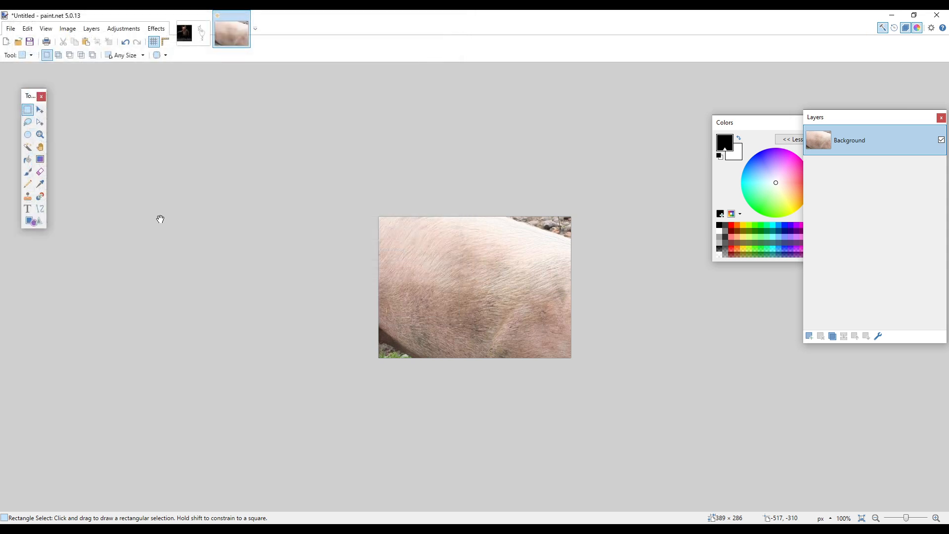
pyautogui.press('Return')
# Switch to Blender, add a new brush texture and load pig-skin.png as its image.
pyautogui.click(225, 528)
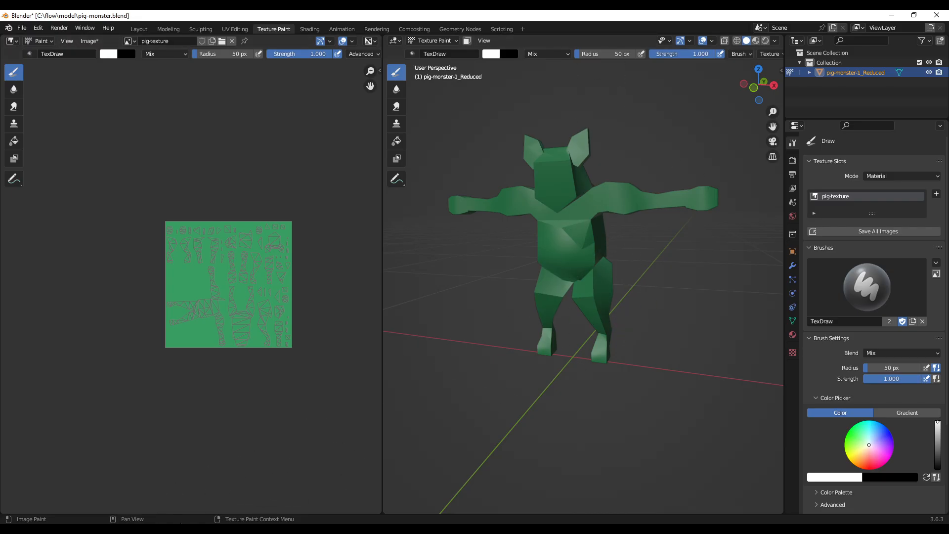
pyautogui.click(227, 517)
pyautogui.click(939, 18)
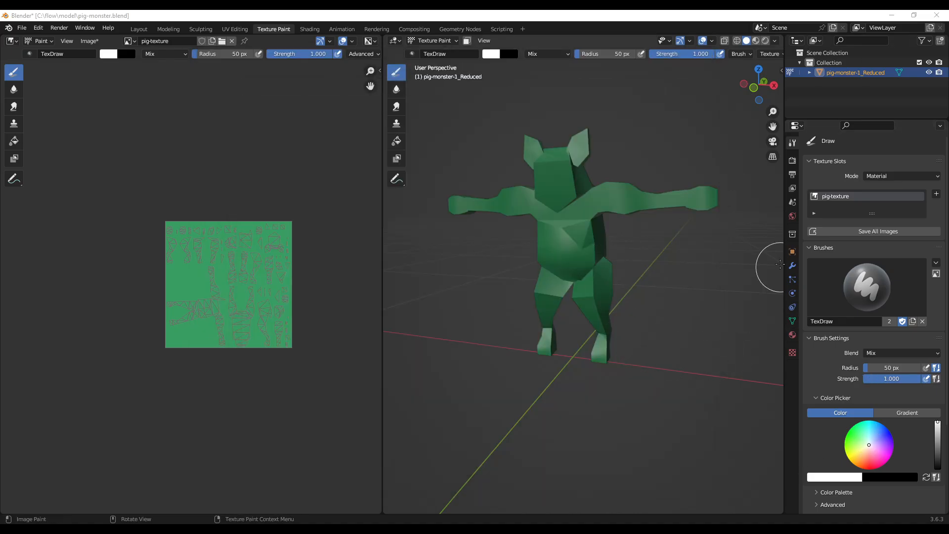
pyautogui.click(793, 353)
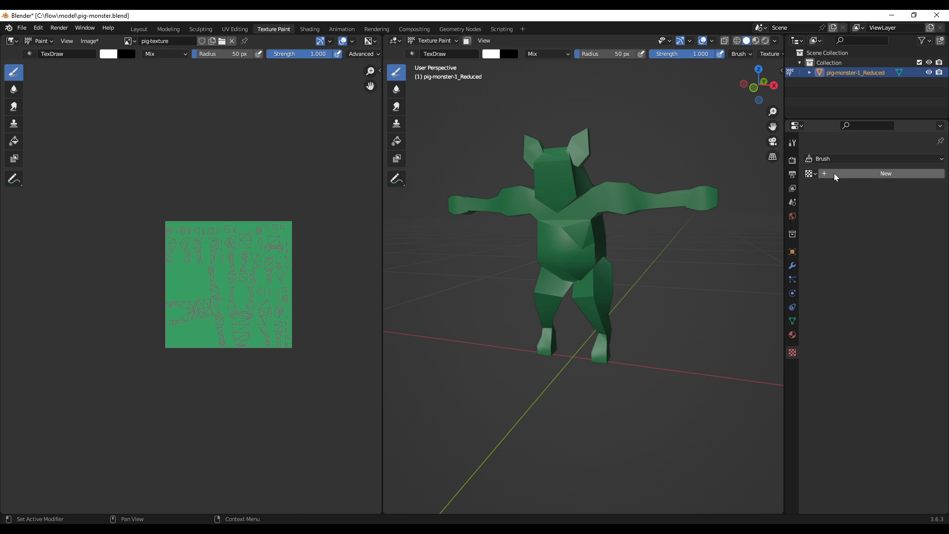
pyautogui.click(862, 174)
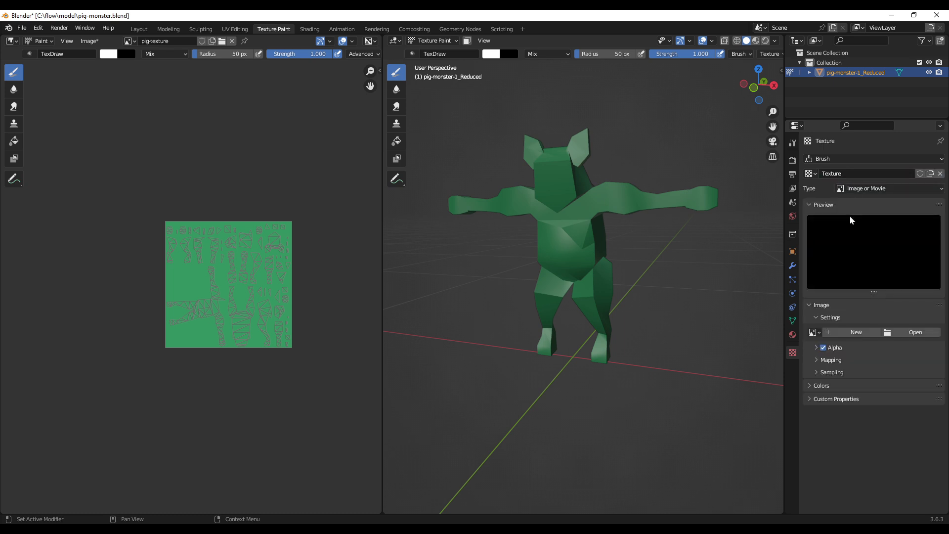
pyautogui.click(916, 334)
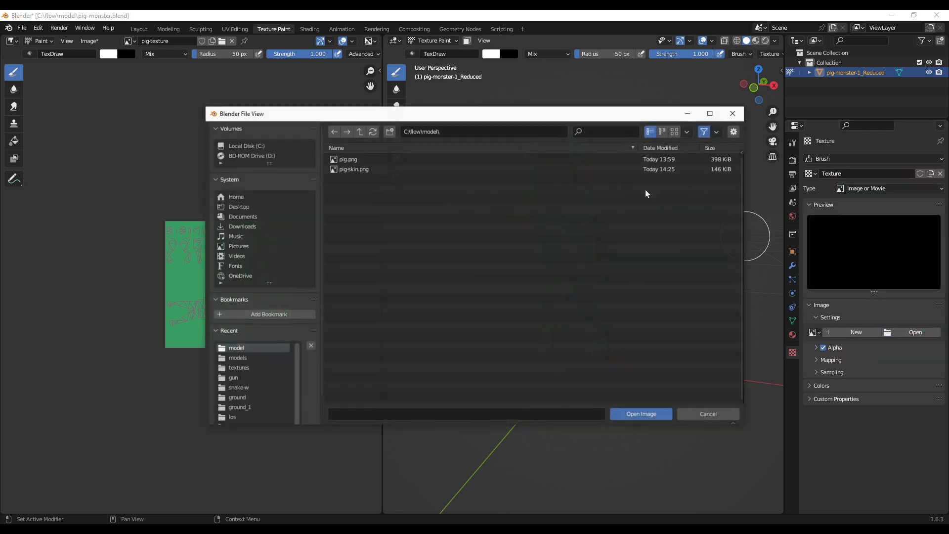
pyautogui.doubleClick(364, 172)
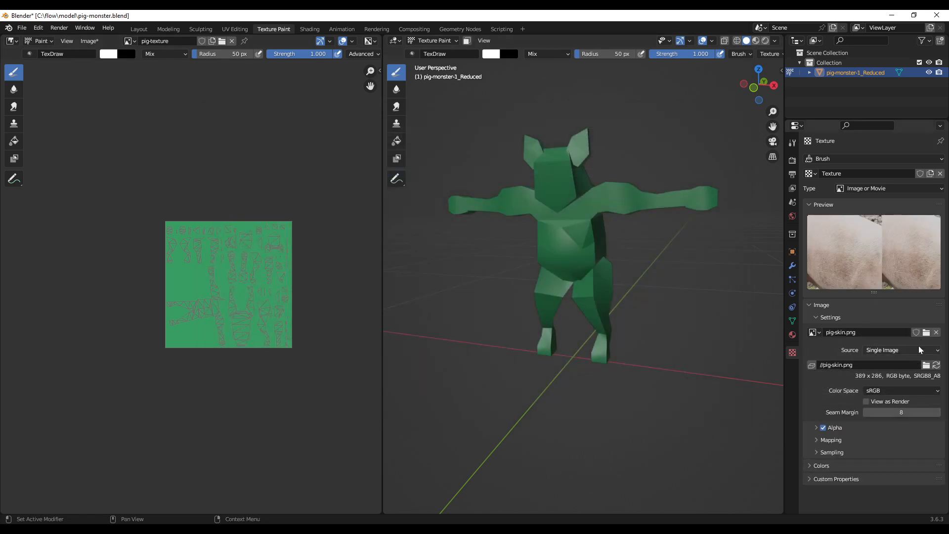
pyautogui.click(919, 349)
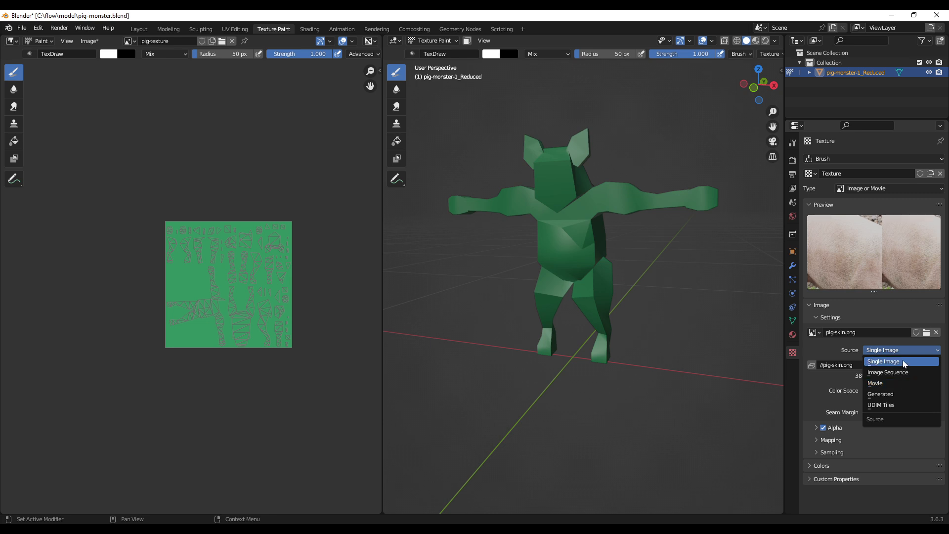
pyautogui.click(904, 363)
pyautogui.click(910, 351)
pyautogui.click(909, 351)
pyautogui.click(908, 351)
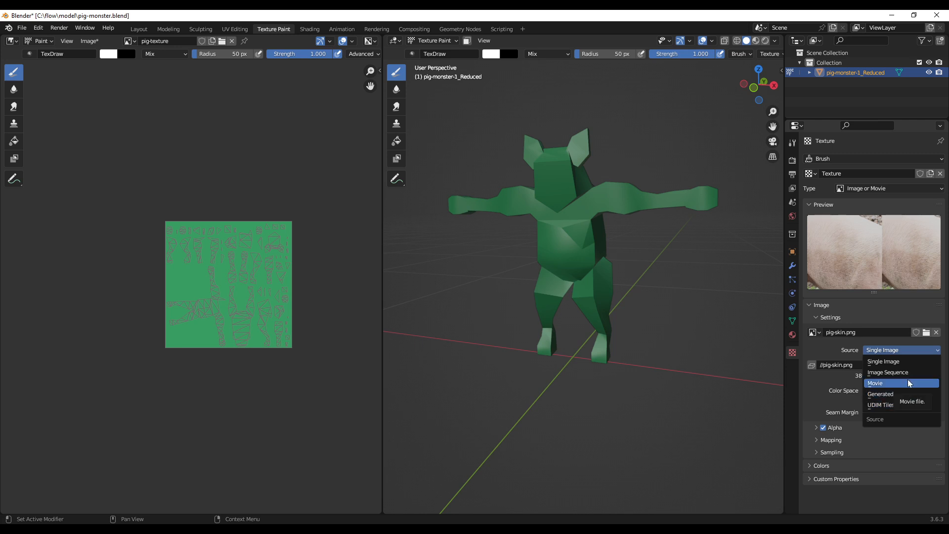
pyautogui.click(907, 361)
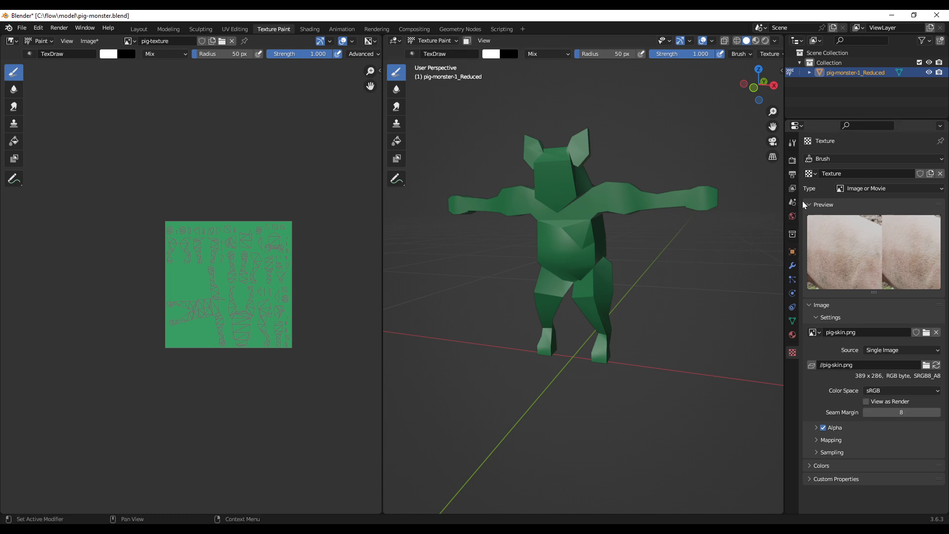
# Set the TexDraw brush's texture mapping to Stencil.
pyautogui.click(793, 147)
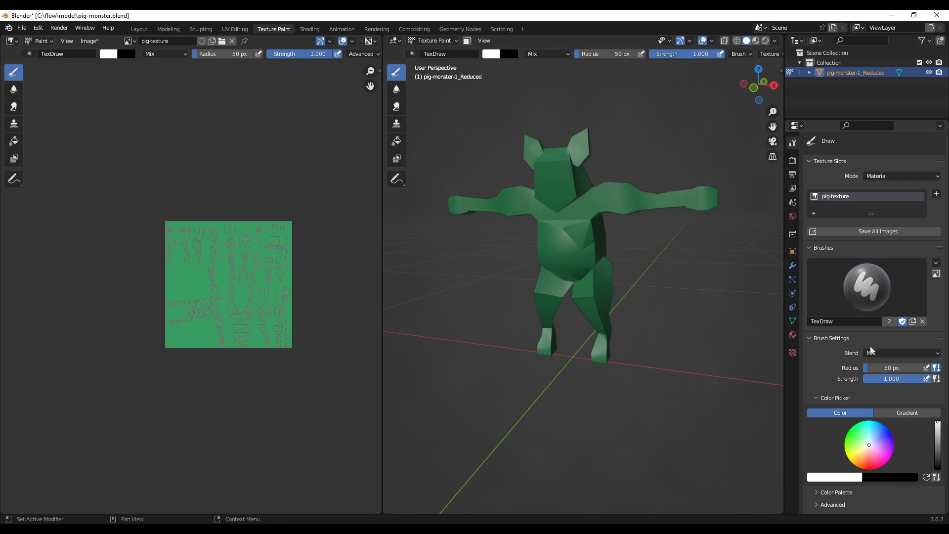
pyautogui.scroll(-5, 871, 350)
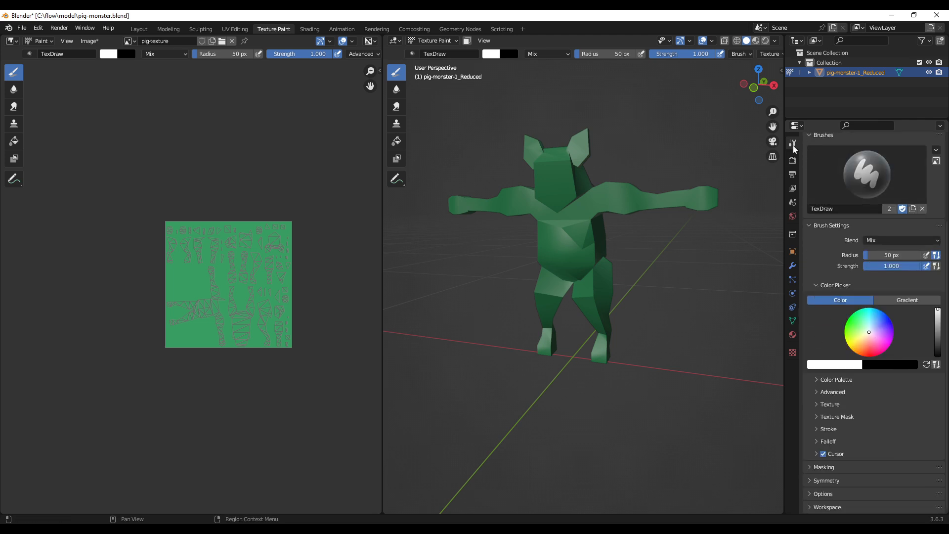
pyautogui.click(816, 405)
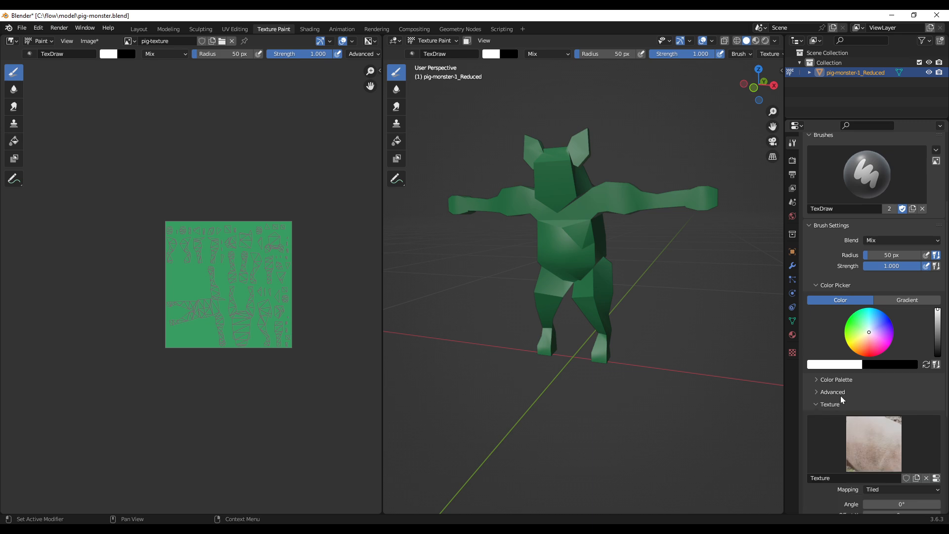
pyautogui.click(893, 490)
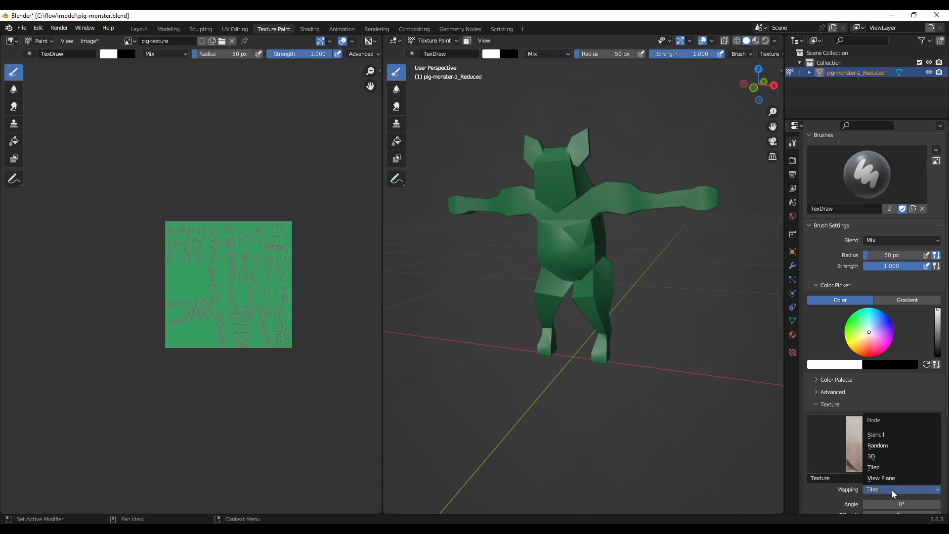
pyautogui.click(885, 435)
# Shrink the pig-skin stencil to about the width of the torso and place it over the monster's belly.
pyautogui.moveTo(602, 375)
pyautogui.mouseDown(button='middle')
pyautogui.moveTo(643, 367)
pyautogui.moveTo(608, 382)
pyautogui.mouseUp(button='middle')
pyautogui.moveTo(585, 394); pyautogui.dragTo(650, 267, button='right')
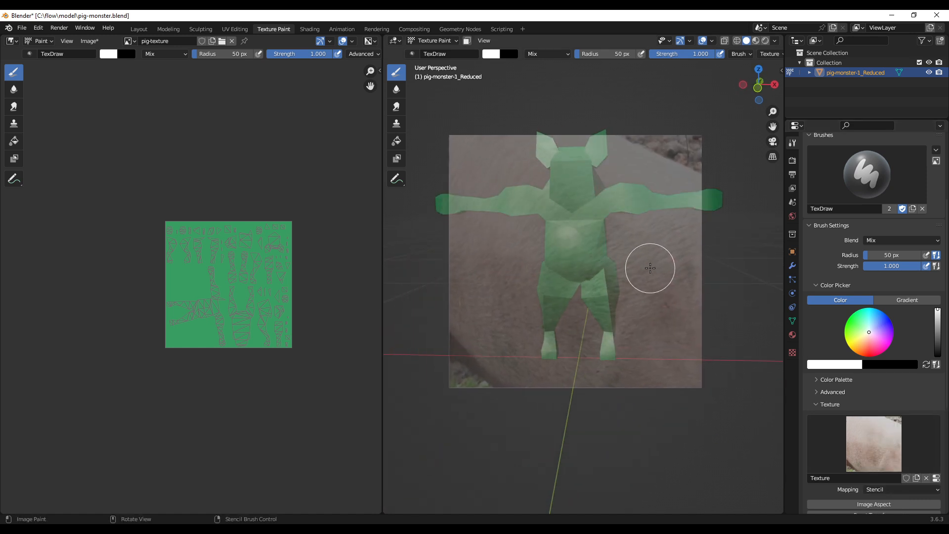
pyautogui.scroll(1, 648, 277)
pyautogui.scroll(-1, 648, 277)
pyautogui.scroll(3, 648, 277)
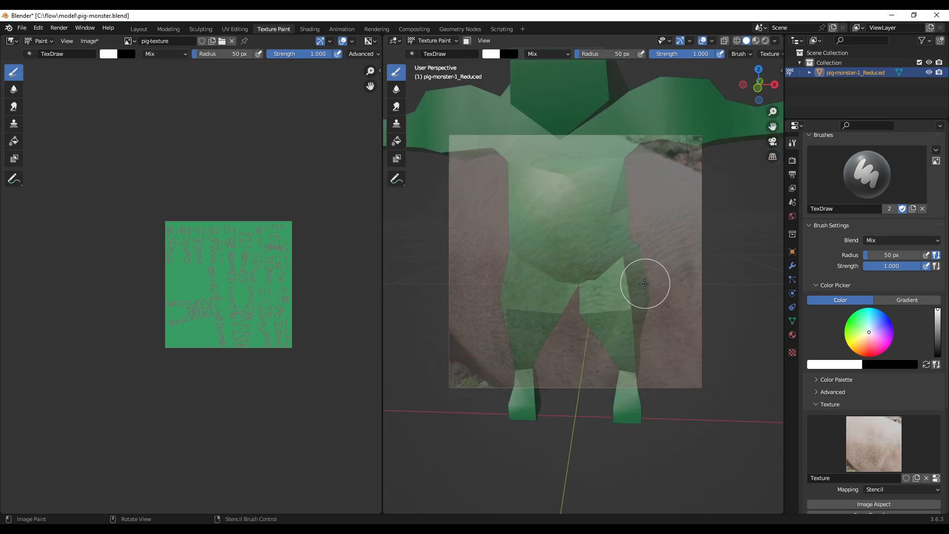
pyautogui.moveTo(647, 276); pyautogui.dragTo(638, 246, button='right')
pyautogui.scroll(-1, 637, 248)
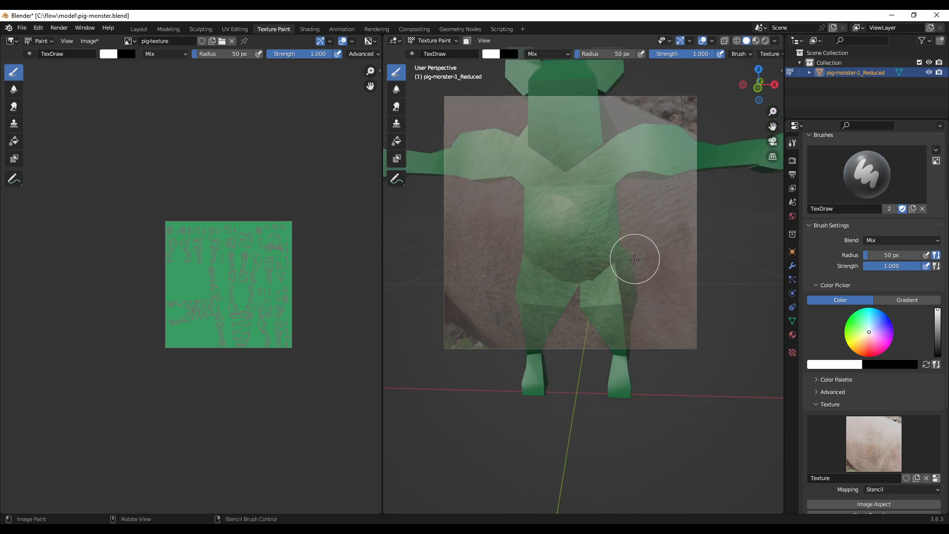
pyautogui.keyDown('shift'); pyautogui.moveTo(647, 276); pyautogui.dragTo(582, 268, button='right'); pyautogui.keyUp('shift')
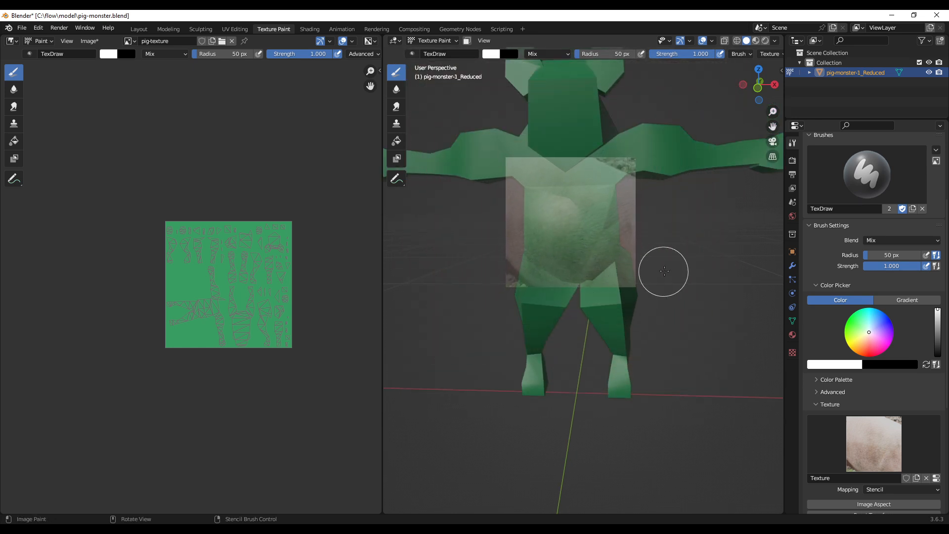
pyautogui.moveTo(672, 273)
pyautogui.keyDown('shift'); pyautogui.mouseDown(button='right')
pyautogui.moveTo(654, 274)
pyautogui.moveTo(663, 271)
pyautogui.mouseUp(button='right'); pyautogui.keyUp('shift')
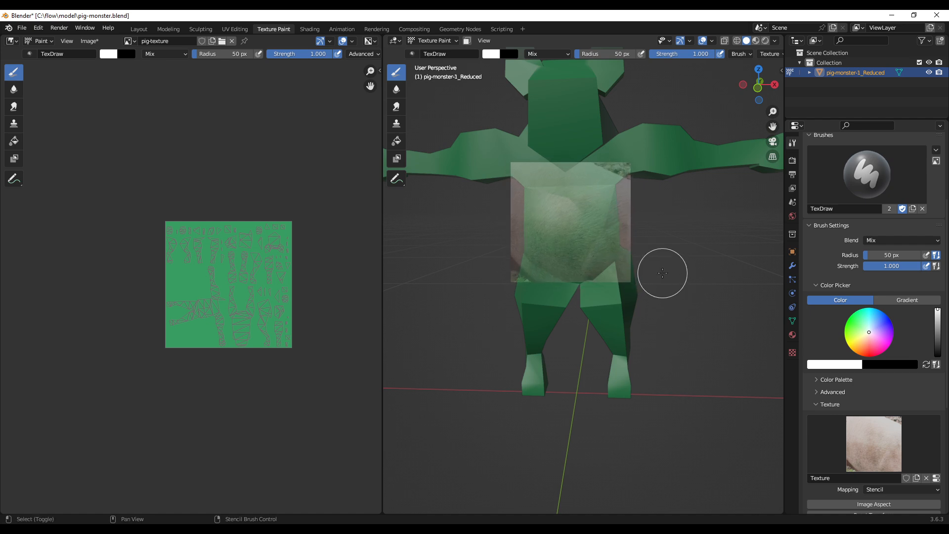
# Paint the pig skin through the stencil onto the belly, then onto the chest and shoulders.
pyautogui.moveTo(586, 235)
pyautogui.mouseDown()
pyautogui.moveTo(564, 259)
pyautogui.moveTo(555, 200)
pyautogui.moveTo(529, 198)
pyautogui.moveTo(589, 218)
pyautogui.moveTo(613, 212)
pyautogui.mouseUp()
pyautogui.moveTo(699, 254); pyautogui.dragTo(671, 246, button='middle')
pyautogui.moveTo(670, 246); pyautogui.dragTo(665, 220, button='right')
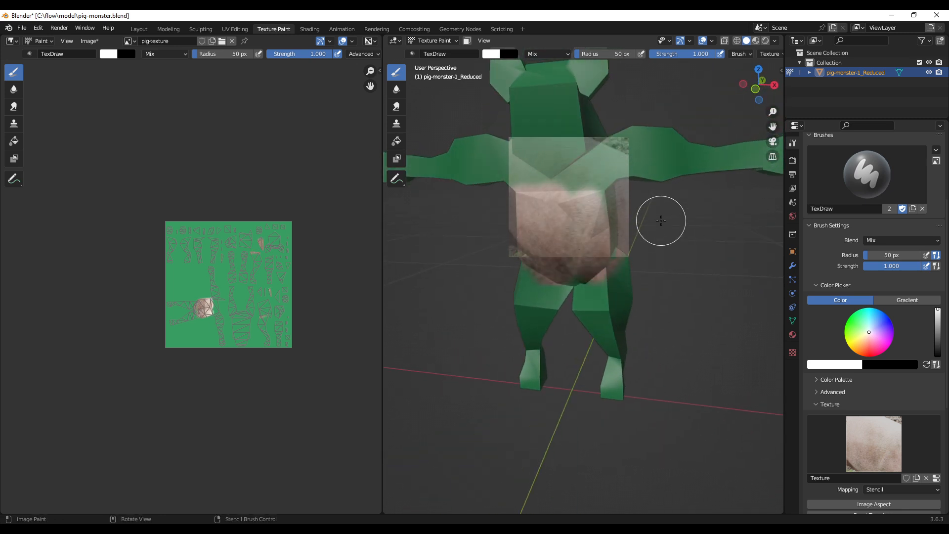
pyautogui.moveTo(581, 148)
pyautogui.mouseDown()
pyautogui.moveTo(544, 158)
pyautogui.moveTo(551, 178)
pyautogui.moveTo(522, 170)
pyautogui.moveTo(604, 165)
pyautogui.moveTo(610, 144)
pyautogui.moveTo(525, 178)
pyautogui.mouseUp()
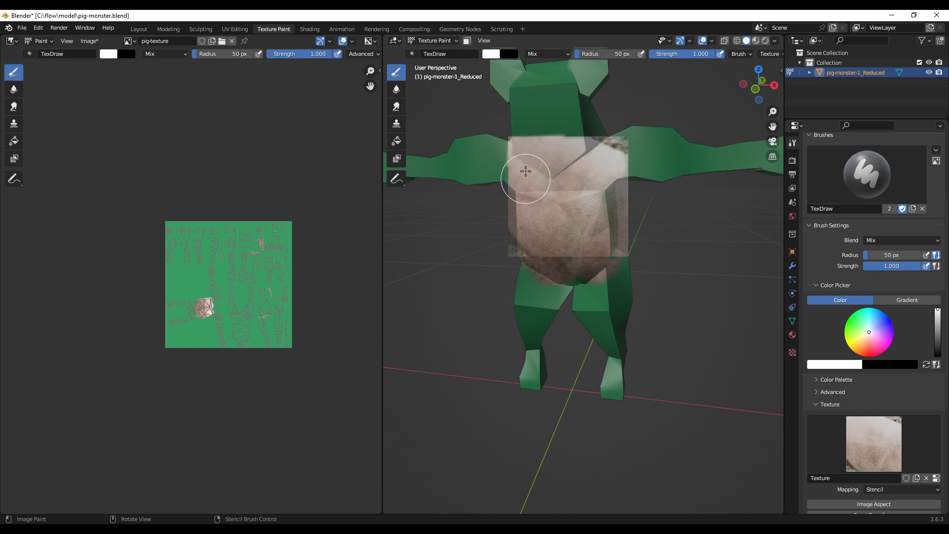
# Enlarge the stencil slightly, move it over the monster's right upper arm and paint the skin onto it.
pyautogui.moveTo(680, 228)
pyautogui.keyDown('shift'); pyautogui.mouseDown(button='right')
pyautogui.moveTo(722, 229)
pyautogui.moveTo(694, 230)
pyautogui.mouseUp(button='right'); pyautogui.keyUp('shift')
pyautogui.moveTo(626, 213)
pyautogui.mouseDown(button='right')
pyautogui.moveTo(572, 206)
pyautogui.moveTo(494, 169)
pyautogui.mouseUp(button='right')
pyautogui.moveTo(494, 170); pyautogui.dragTo(496, 160)
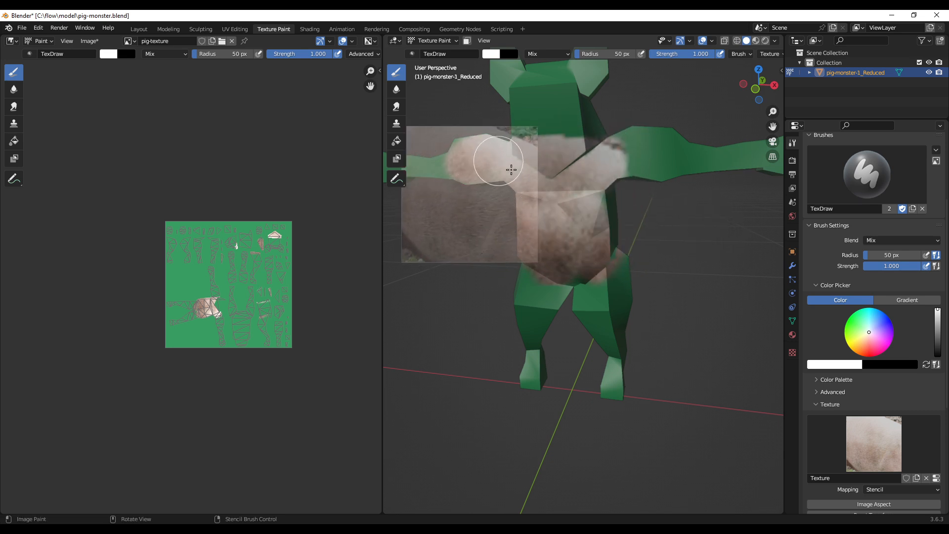
# Place the stencil over the monster's left forearm and paint the front of the forearm and hand with skin.
pyautogui.moveTo(529, 206); pyautogui.dragTo(640, 219, button='right')
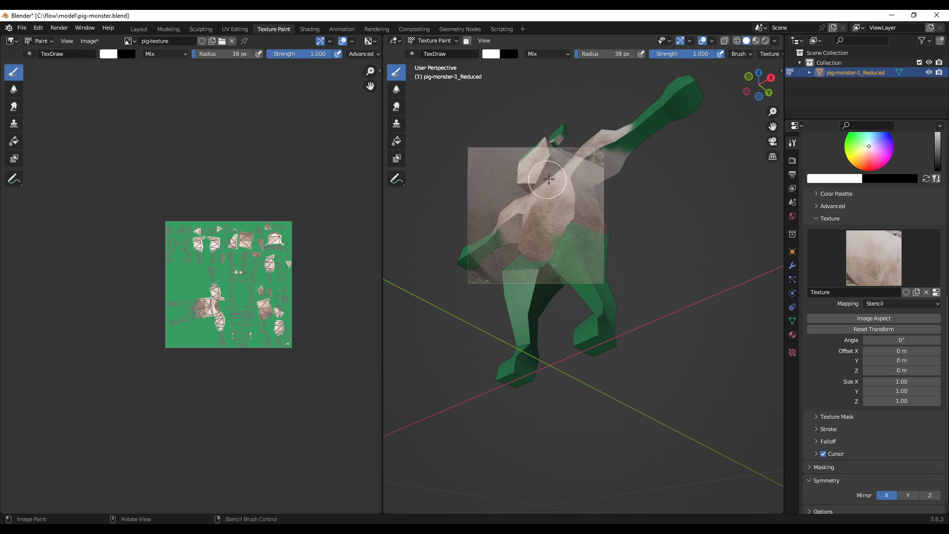
pyautogui.moveTo(558, 175); pyautogui.dragTo(645, 184, button='middle')
pyautogui.moveTo(558, 181); pyautogui.dragTo(592, 172, button='right')
pyautogui.moveTo(643, 176); pyautogui.dragTo(639, 225, button='middle')
pyautogui.moveTo(638, 225); pyautogui.dragTo(703, 207, button='right')
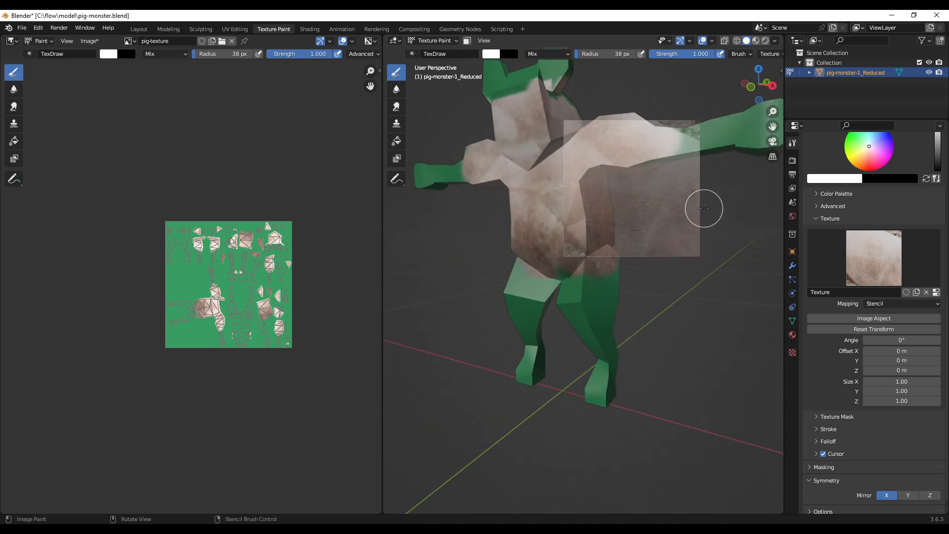
pyautogui.keyDown('shift'); pyautogui.moveTo(704, 208); pyautogui.dragTo(603, 272, button='middle'); pyautogui.keyUp('shift')
pyautogui.moveTo(604, 272); pyautogui.dragTo(557, 342, button='right')
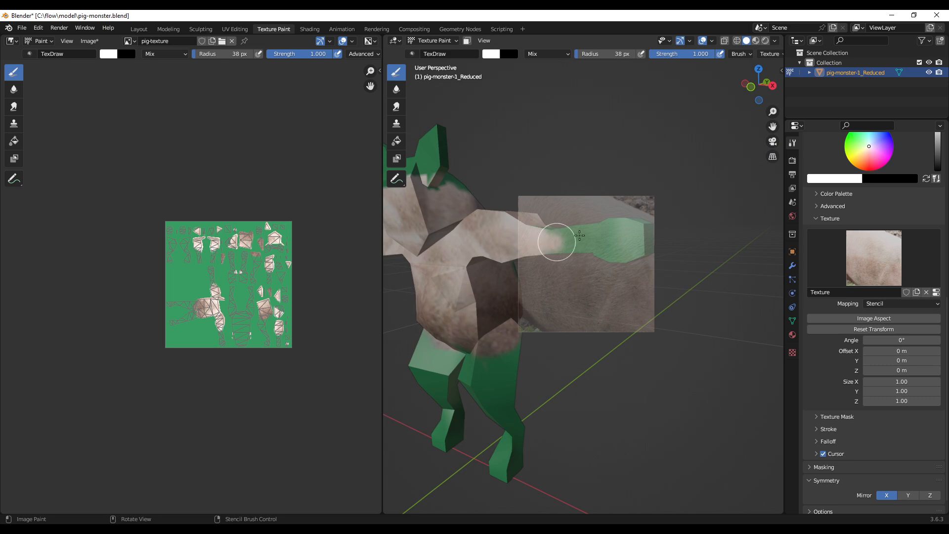
pyautogui.moveTo(563, 230); pyautogui.dragTo(626, 236)
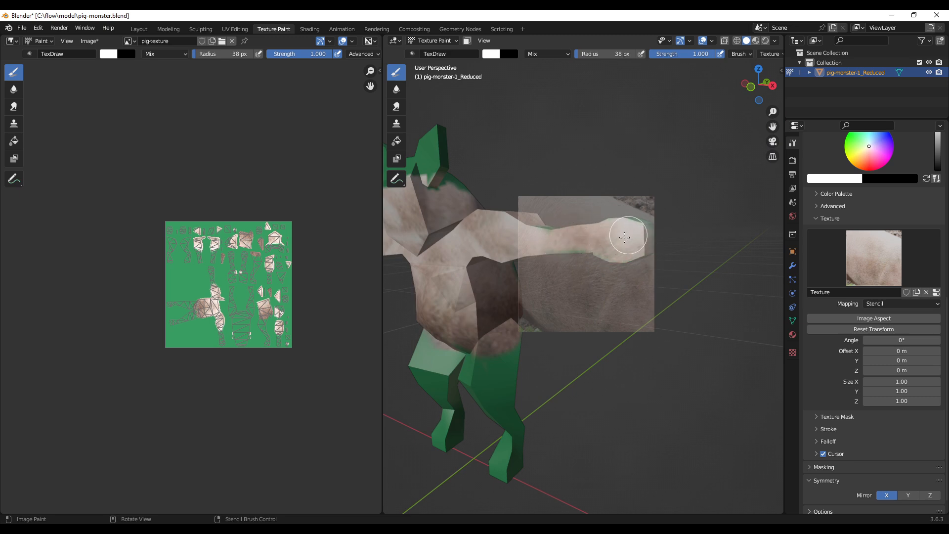
# Paint the skin through the stencil onto the top side of the left forearm and hand.
pyautogui.moveTo(576, 245); pyautogui.dragTo(645, 411, button='middle')
pyautogui.moveTo(645, 411); pyautogui.dragTo(681, 532, button='right')
pyautogui.moveTo(656, 387); pyautogui.dragTo(652, 403, button='right')
pyautogui.moveTo(577, 368)
pyautogui.mouseDown()
pyautogui.moveTo(604, 365)
pyautogui.moveTo(674, 396)
pyautogui.mouseUp()
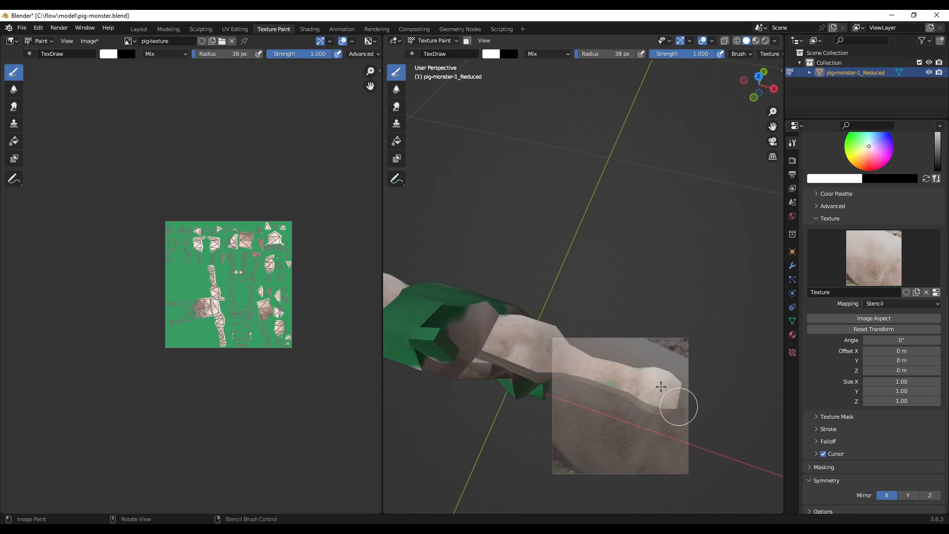
pyautogui.moveTo(630, 371); pyautogui.dragTo(651, 359, button='middle')
pyautogui.moveTo(650, 359); pyautogui.dragTo(678, 352, button='right')
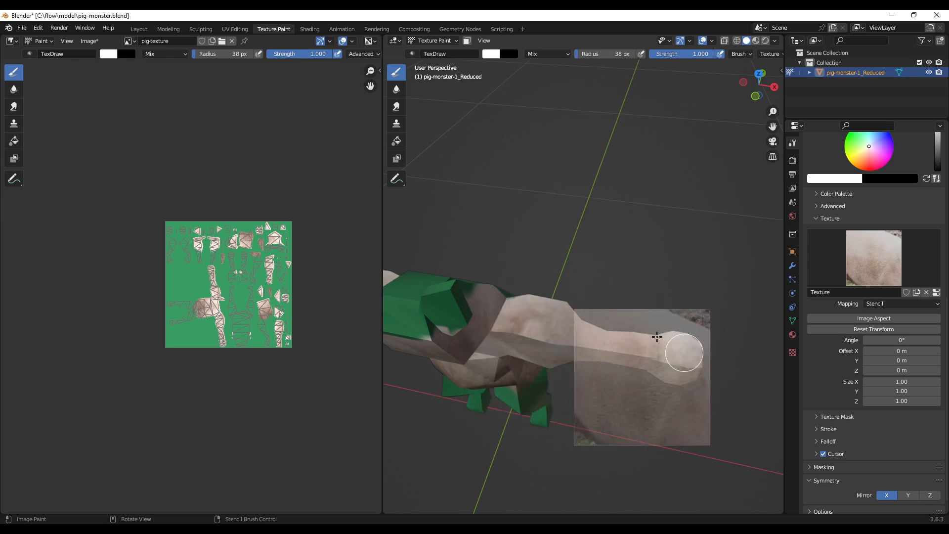
# Cover the back side of the left arm and shoulder with skin, repositioning the stencil as needed.
pyautogui.moveTo(677, 351); pyautogui.dragTo(463, 297, button='middle')
pyautogui.moveTo(649, 379); pyautogui.dragTo(533, 265, button='right')
pyautogui.moveTo(512, 225)
pyautogui.mouseDown()
pyautogui.moveTo(502, 218)
pyautogui.moveTo(591, 250)
pyautogui.mouseUp()
pyautogui.moveTo(591, 251); pyautogui.dragTo(601, 245, button='middle')
pyautogui.moveTo(586, 250); pyautogui.dragTo(636, 245, button='right')
pyautogui.moveTo(593, 225); pyautogui.dragTo(565, 218)
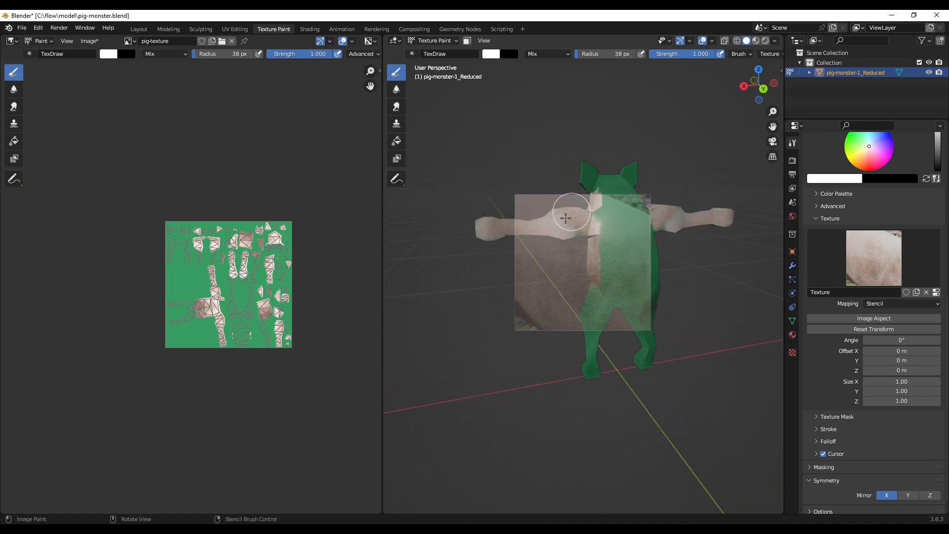
# Paint the skin onto the underside of the left arm and hand as seen from below.
pyautogui.moveTo(574, 237); pyautogui.dragTo(587, 302, button='middle')
pyautogui.moveTo(587, 302); pyautogui.dragTo(510, 345, button='right')
pyautogui.moveTo(509, 345); pyautogui.dragTo(478, 258)
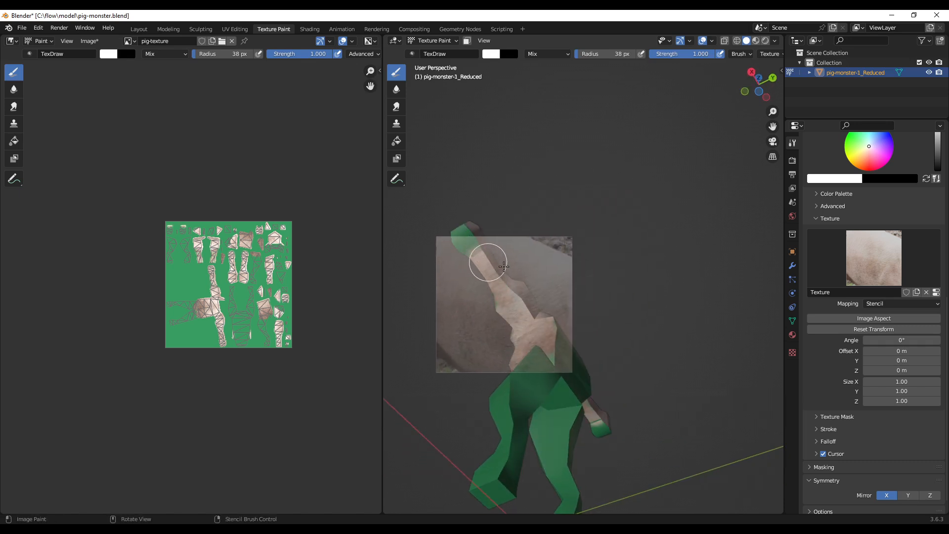
pyautogui.moveTo(503, 266); pyautogui.dragTo(544, 282, button='middle')
pyautogui.moveTo(552, 286); pyautogui.dragTo(527, 187, button='right')
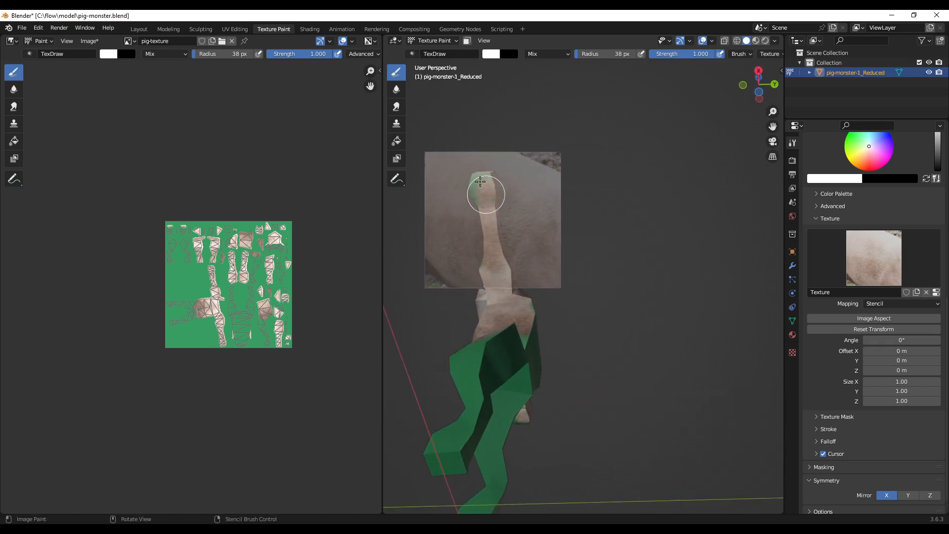
pyautogui.moveTo(509, 189); pyautogui.dragTo(570, 226, button='middle')
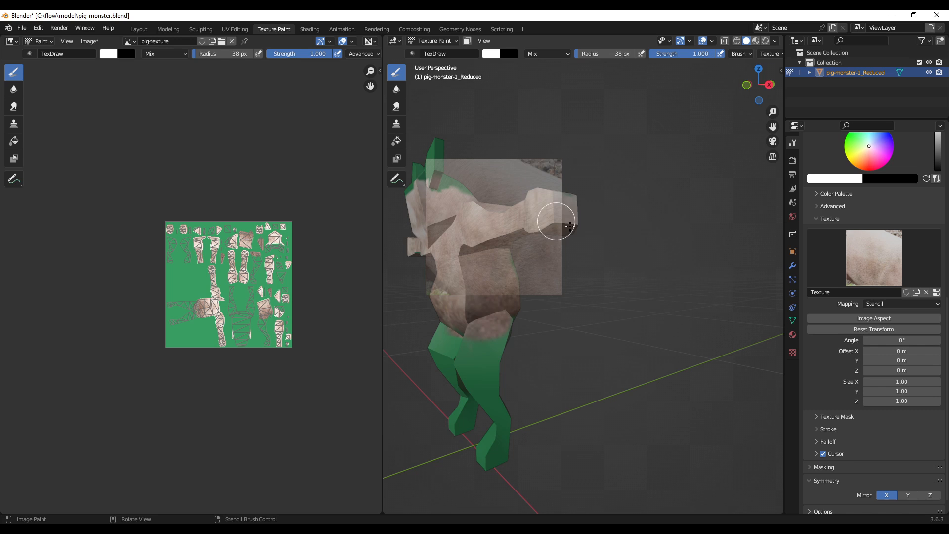
# Move the stencil over the end of the left hand and cover its remaining unpainted faces with skin.
pyautogui.moveTo(507, 197); pyautogui.dragTo(575, 211, button='right')
pyautogui.moveTo(563, 228); pyautogui.dragTo(509, 141, button='middle')
pyautogui.moveTo(573, 241); pyautogui.dragTo(510, 142, button='right')
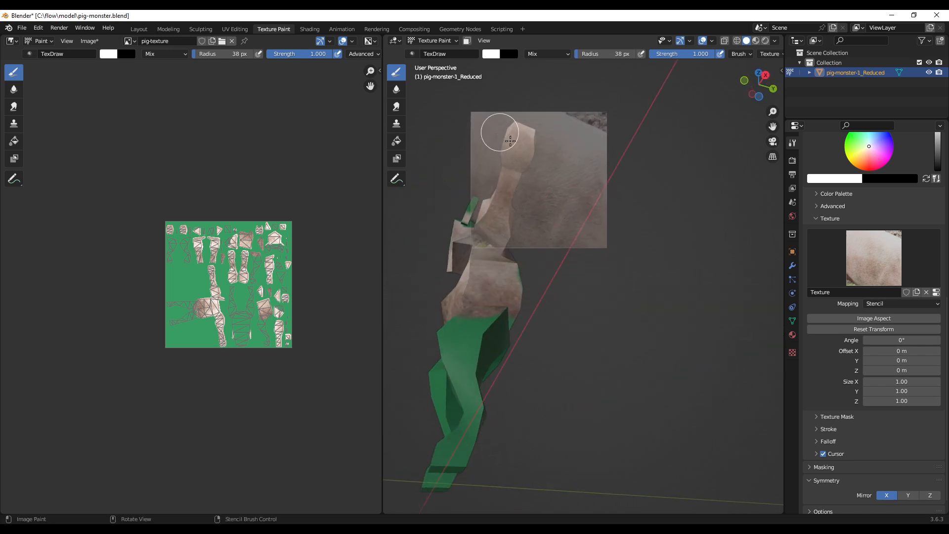
pyautogui.moveTo(524, 165)
pyautogui.mouseDown(button='middle')
pyautogui.moveTo(525, 265)
pyautogui.moveTo(489, 222)
pyautogui.moveTo(711, 246)
pyautogui.moveTo(601, 250)
pyautogui.mouseUp(button='middle')
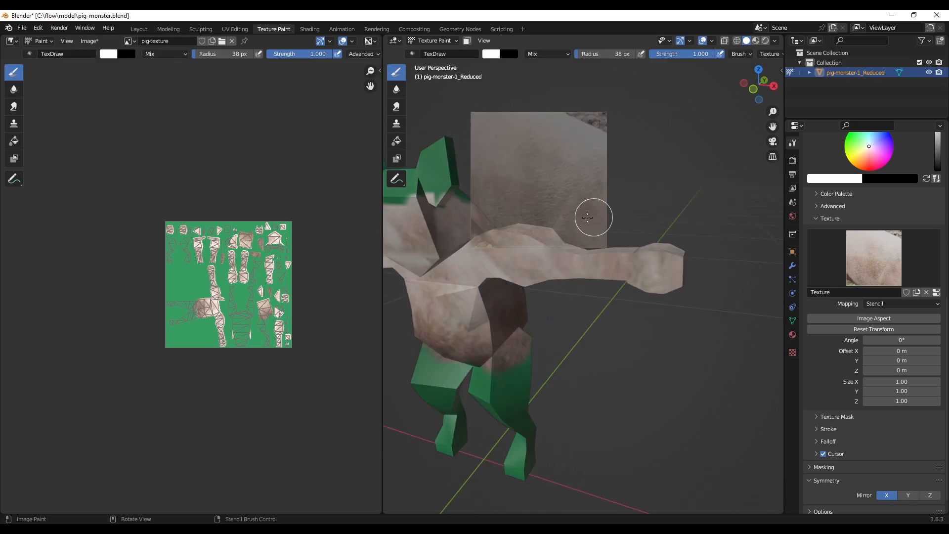
# Move the stencil over the head and paint the pig skin onto the forehead and the front of the ears.
pyautogui.moveTo(588, 218); pyautogui.dragTo(682, 223, button='middle')
pyautogui.moveTo(618, 233); pyautogui.dragTo(613, 364, button='middle')
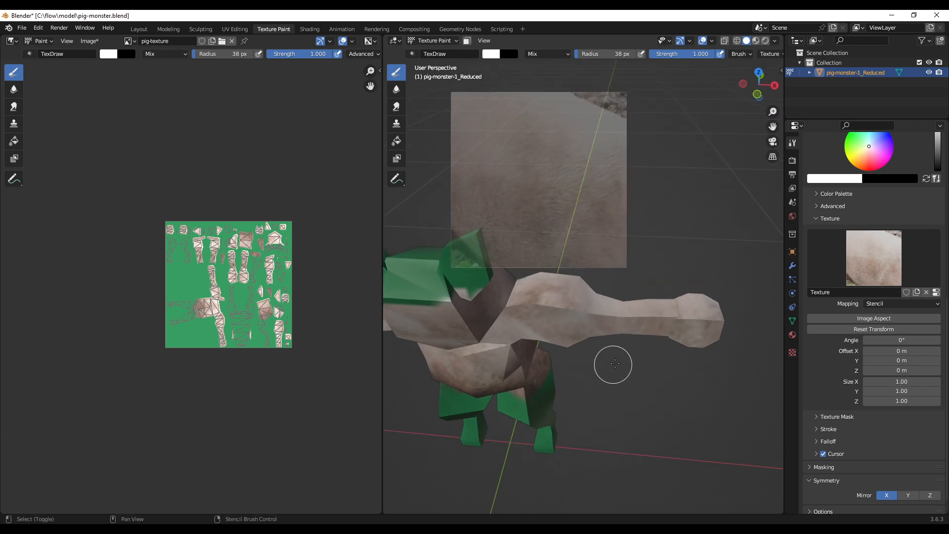
pyautogui.moveTo(605, 378)
pyautogui.mouseDown(button='right')
pyautogui.moveTo(610, 371)
pyautogui.moveTo(606, 388)
pyautogui.mouseUp(button='right')
pyautogui.moveTo(591, 400)
pyautogui.mouseDown(button='middle')
pyautogui.moveTo(598, 427)
pyautogui.moveTo(594, 413)
pyautogui.mouseUp(button='middle')
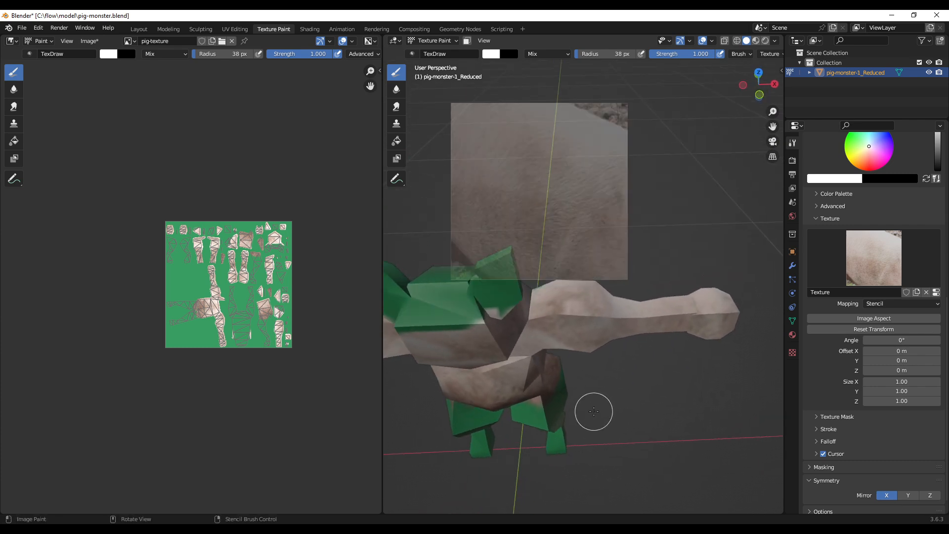
pyautogui.moveTo(773, 127); pyautogui.dragTo(719, 167)
pyautogui.moveTo(572, 225)
pyautogui.mouseDown(button='right')
pyautogui.moveTo(612, 284)
pyautogui.moveTo(606, 294)
pyautogui.mouseUp(button='right')
pyautogui.moveTo(576, 225); pyautogui.dragTo(571, 233)
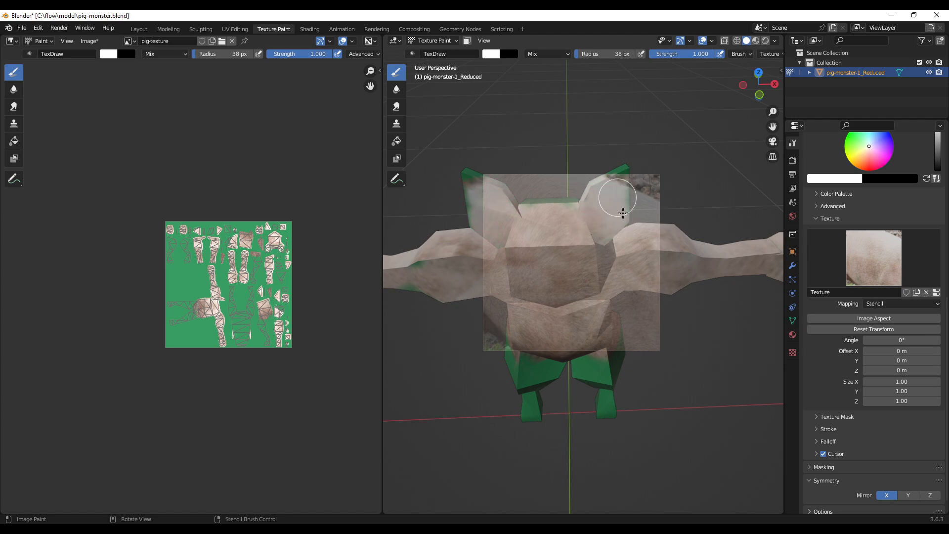
# Shift the stencil and cover the remaining green on the outer parts of the ears' front faces.
pyautogui.moveTo(623, 213)
pyautogui.mouseDown(button='middle')
pyautogui.moveTo(606, 176)
pyautogui.moveTo(618, 224)
pyautogui.mouseUp(button='middle')
pyautogui.moveTo(618, 227); pyautogui.dragTo(632, 200, button='right')
pyautogui.moveTo(585, 201); pyautogui.dragTo(596, 180)
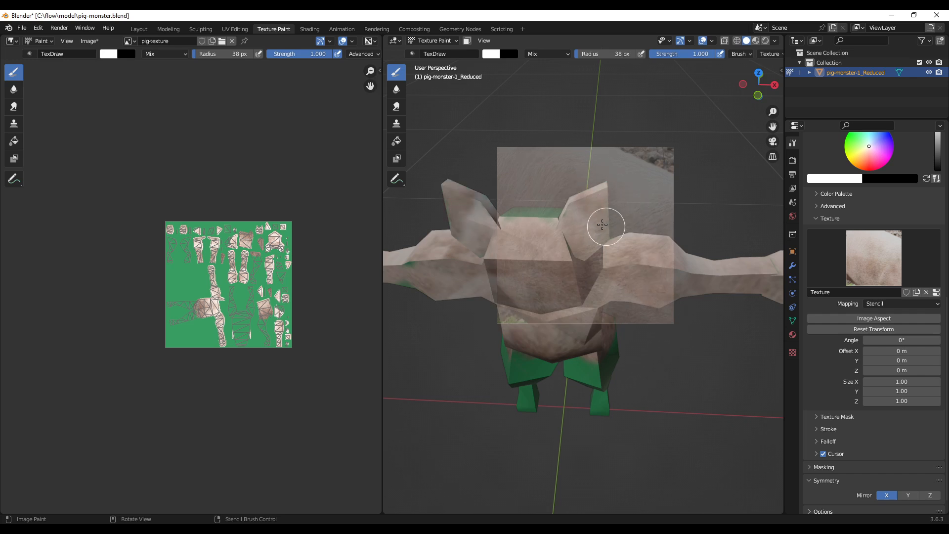
# Paint the skin onto the side of the head and the neck below the ear, repositioning the stencil as needed.
pyautogui.moveTo(577, 202); pyautogui.dragTo(631, 234, button='middle')
pyautogui.moveTo(631, 235); pyautogui.dragTo(602, 277, button='right')
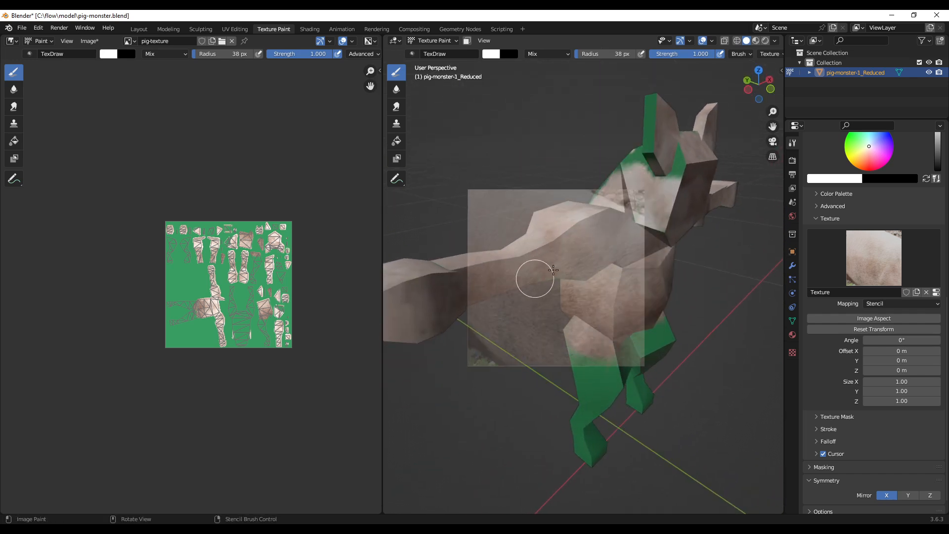
pyautogui.moveTo(588, 255); pyautogui.dragTo(572, 199, button='middle')
pyautogui.moveTo(572, 254); pyautogui.dragTo(563, 155, button='right')
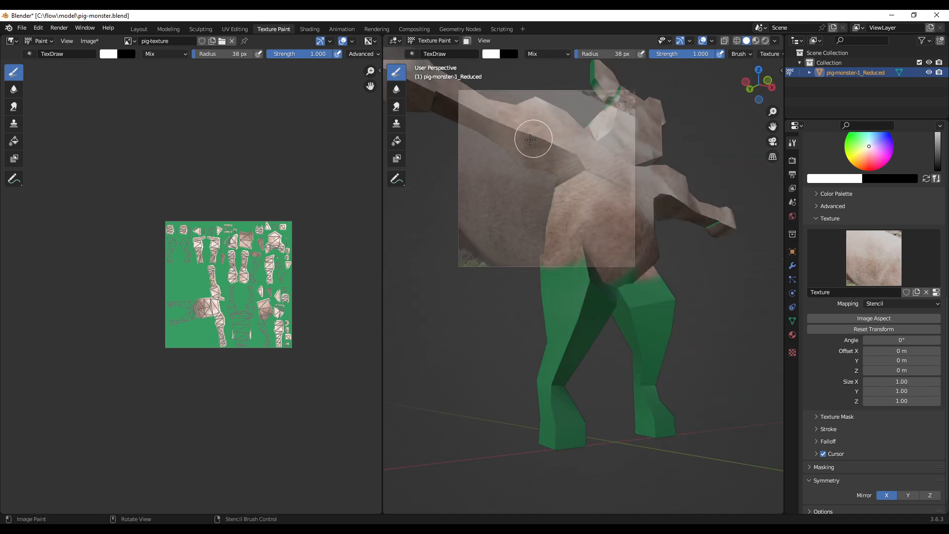
pyautogui.moveTo(524, 153); pyautogui.dragTo(585, 241, button='middle')
pyautogui.moveTo(585, 240); pyautogui.dragTo(646, 309, button='right')
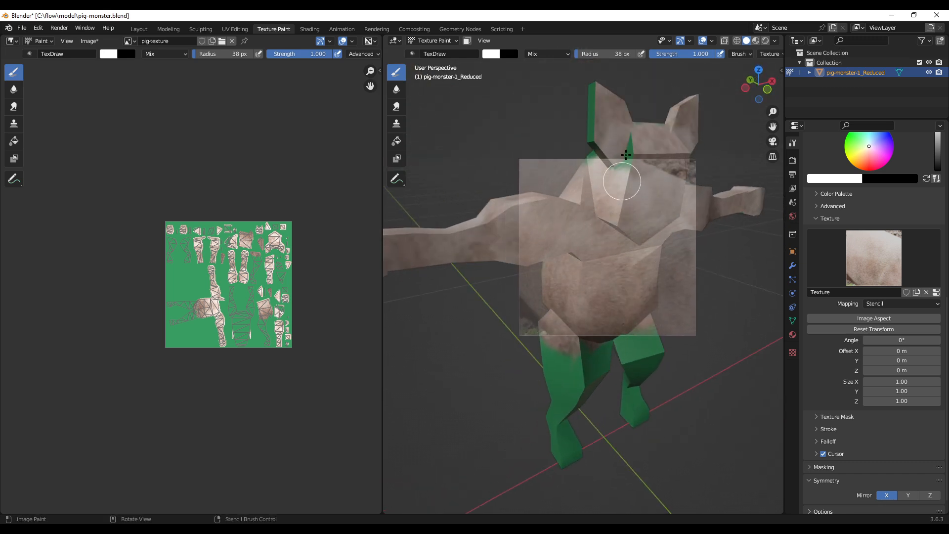
pyautogui.moveTo(637, 209)
pyautogui.mouseDown(button='middle')
pyautogui.moveTo(660, 188)
pyautogui.moveTo(631, 206)
pyautogui.mouseUp(button='middle')
pyautogui.moveTo(631, 207); pyautogui.dragTo(636, 146, button='right')
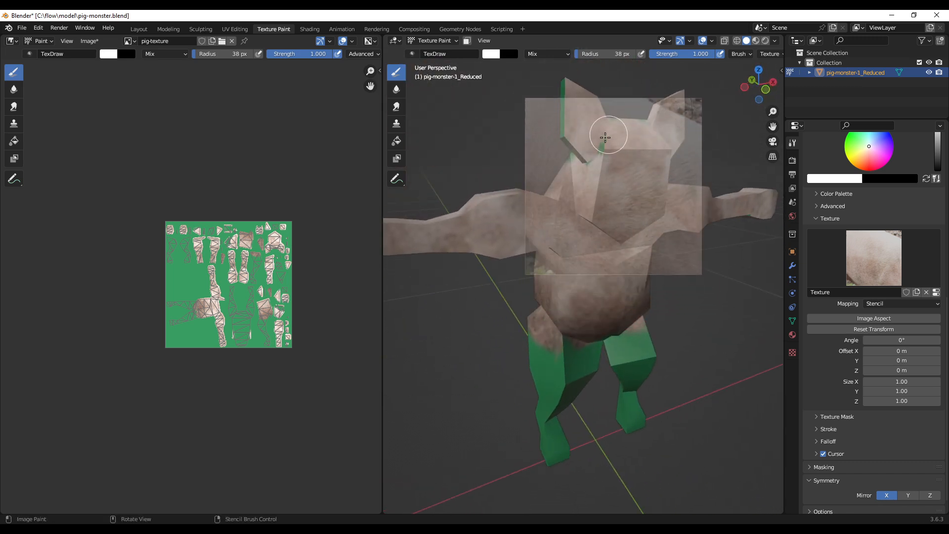
# Place the stencil over the monster's back as seen from behind and paint the skin across it.
pyautogui.moveTo(579, 158); pyautogui.dragTo(679, 179, button='middle')
pyautogui.moveTo(696, 209); pyautogui.dragTo(719, 251, button='right')
pyautogui.moveTo(666, 264); pyautogui.dragTo(704, 258, button='right')
pyautogui.moveTo(633, 254); pyautogui.dragTo(727, 249, button='middle')
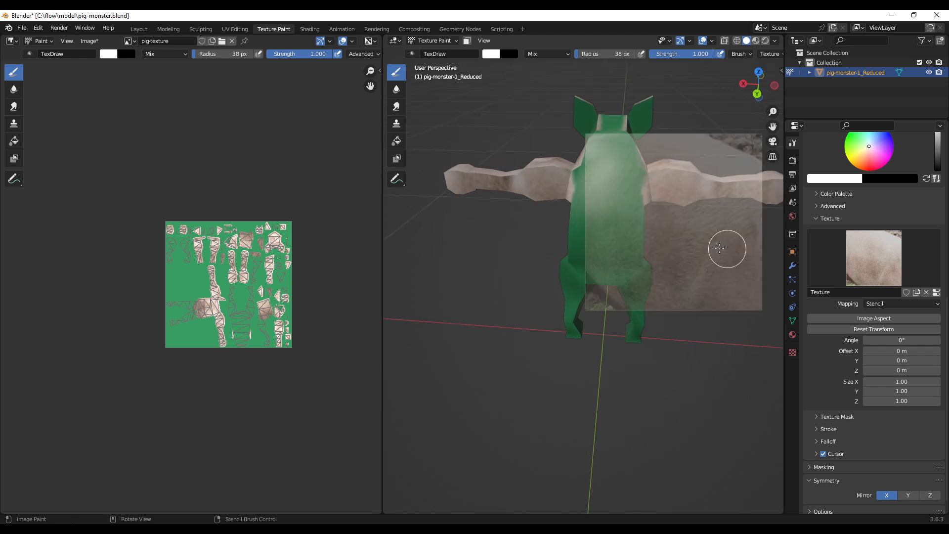
pyautogui.moveTo(680, 244); pyautogui.dragTo(656, 228, button='right')
pyautogui.click(607, 247)
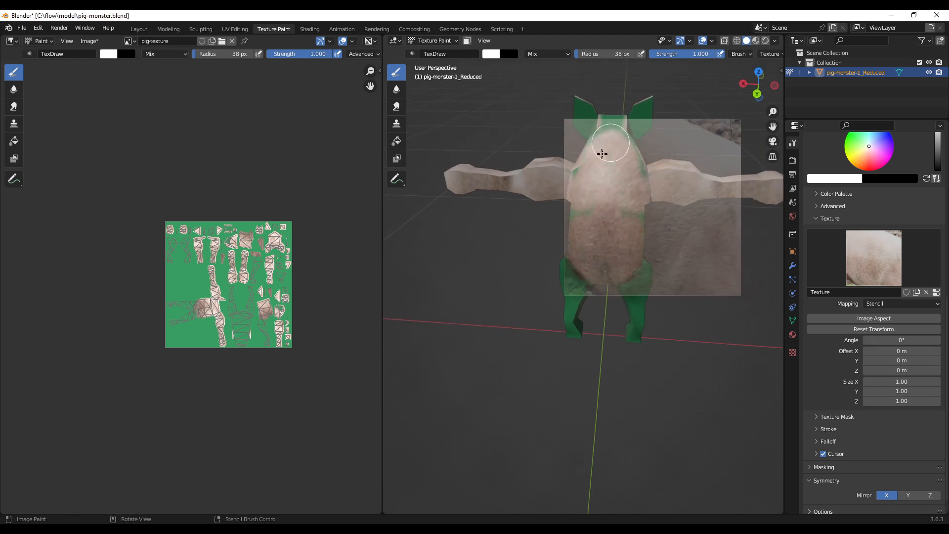
# Cover the unpainted gaps along the side of the torso and around the shoulder with skin.
pyautogui.moveTo(702, 267); pyautogui.dragTo(646, 275, button='middle')
pyautogui.moveTo(654, 184); pyautogui.dragTo(657, 231, button='right')
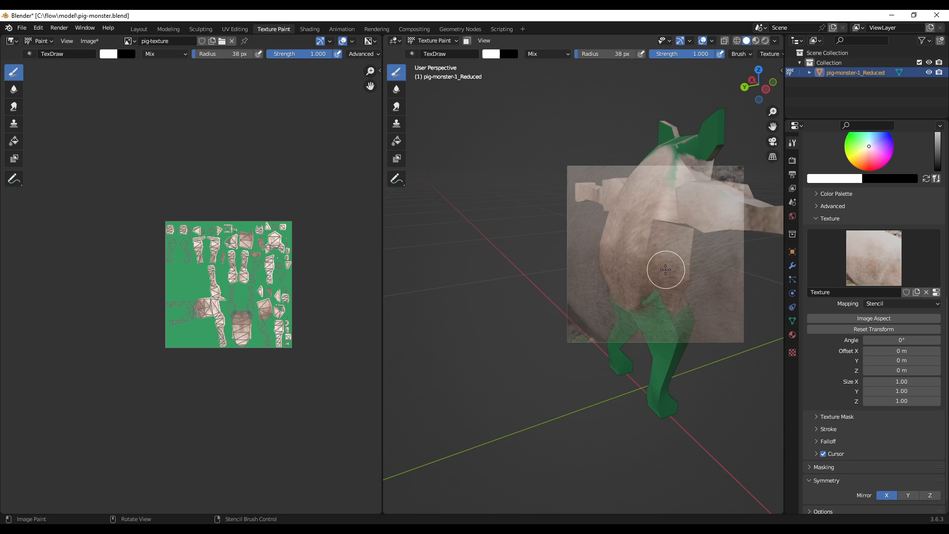
pyautogui.moveTo(666, 270); pyautogui.dragTo(645, 234, button='middle')
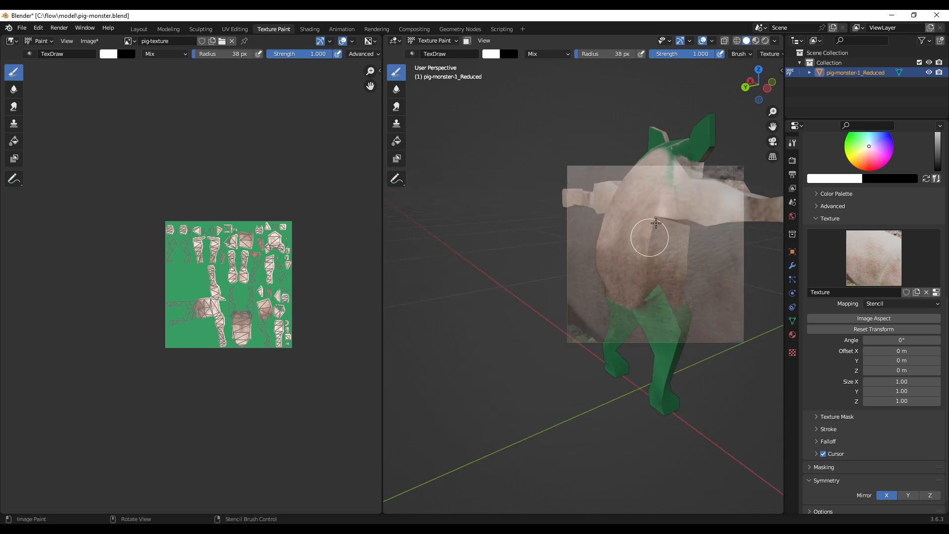
pyautogui.moveTo(672, 184); pyautogui.dragTo(657, 220, button='middle')
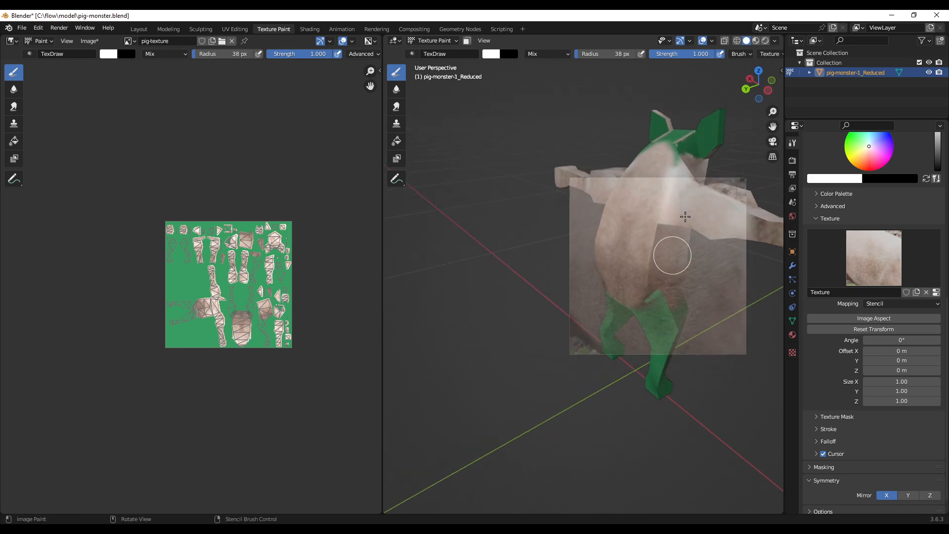
# Paint the skin over the upper back and nape up to the back of the head.
pyautogui.moveTo(658, 220); pyautogui.dragTo(675, 163, button='right')
pyautogui.moveTo(690, 187); pyautogui.dragTo(711, 218, button='middle')
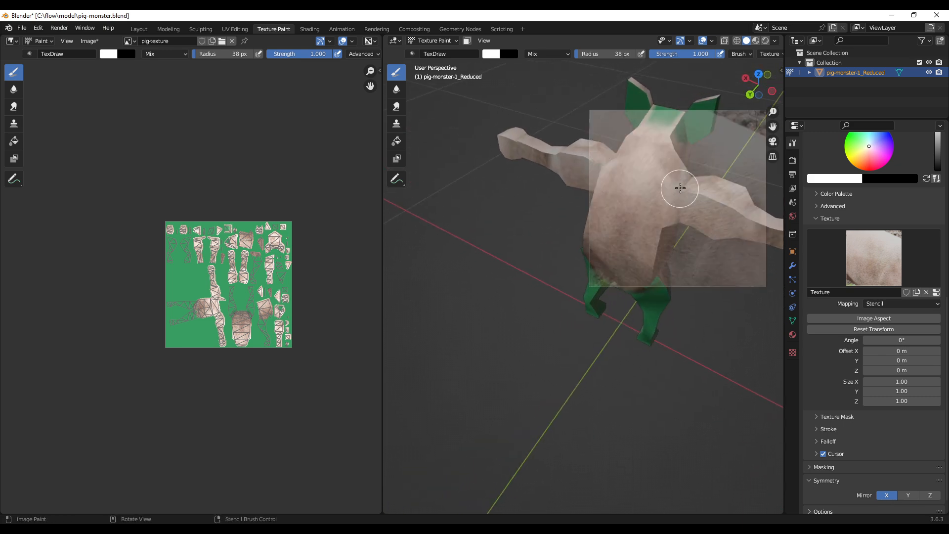
pyautogui.moveTo(687, 165); pyautogui.dragTo(640, 159, button='right')
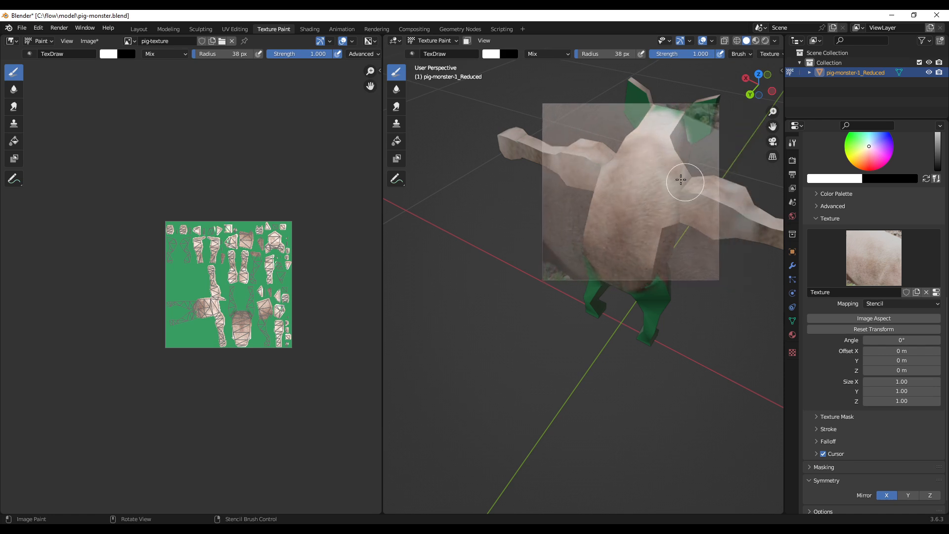
pyautogui.moveTo(696, 205); pyautogui.dragTo(697, 180, button='middle')
pyautogui.moveTo(659, 193); pyautogui.dragTo(674, 169, button='right')
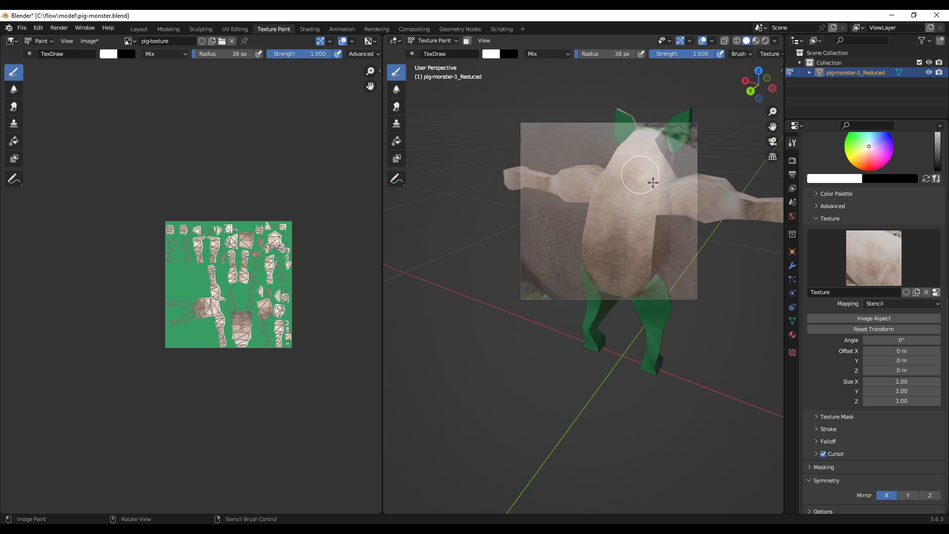
# Move the stencil over the ears and paint the skin onto their back faces.
pyautogui.moveTo(653, 182); pyautogui.dragTo(590, 269, button='middle')
pyautogui.moveTo(647, 248)
pyautogui.mouseDown(button='middle')
pyautogui.moveTo(646, 233)
pyautogui.moveTo(620, 267)
pyautogui.moveTo(674, 221)
pyautogui.moveTo(596, 294)
pyautogui.mouseUp(button='middle')
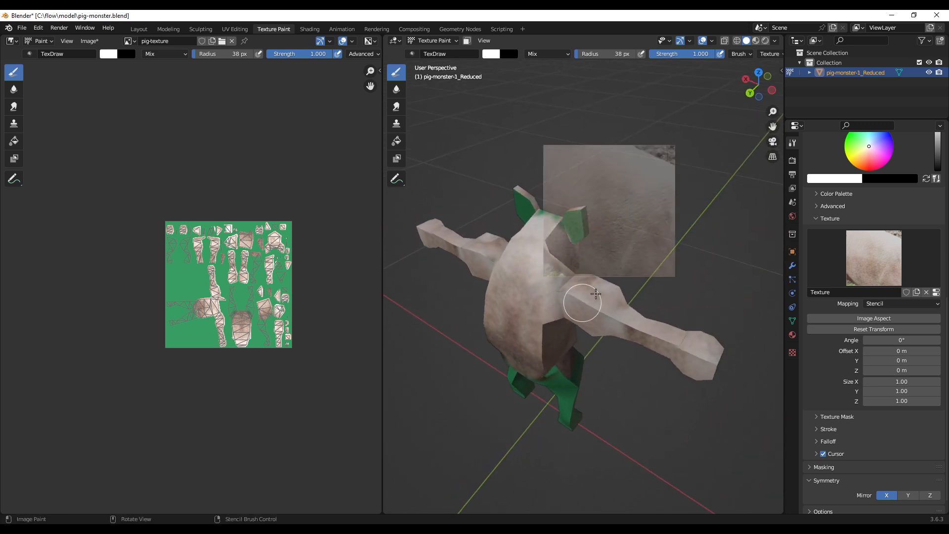
pyautogui.moveTo(638, 224); pyautogui.dragTo(645, 225, button='middle')
pyautogui.moveTo(645, 225); pyautogui.dragTo(610, 259, button='right')
pyautogui.click(578, 230)
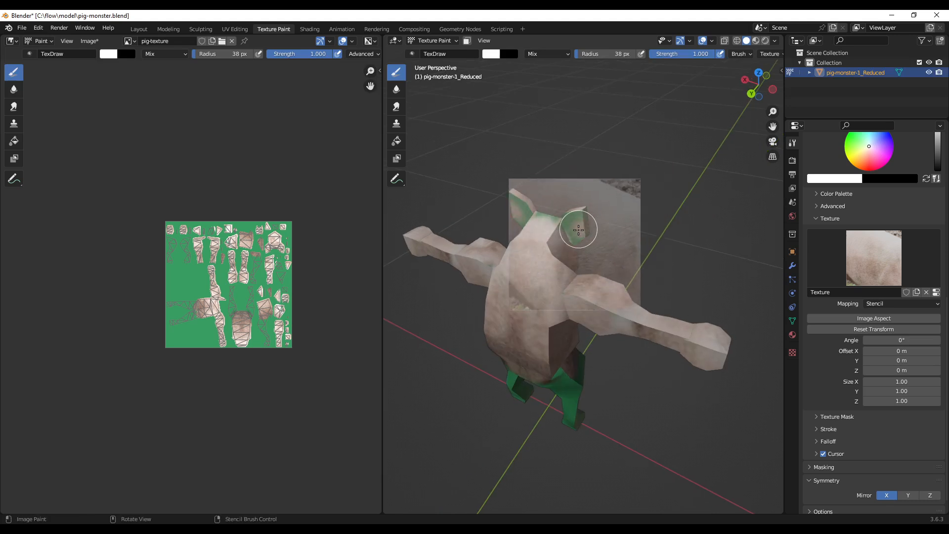
# Cover the top of the head between the ears and the thin ear edges with skin.
pyautogui.moveTo(562, 234); pyautogui.dragTo(550, 258, button='middle')
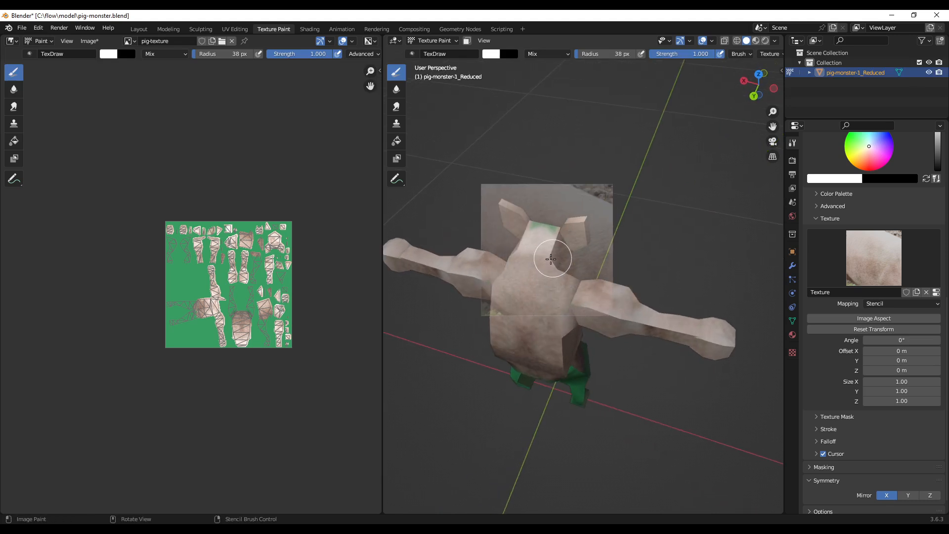
pyautogui.moveTo(562, 240); pyautogui.dragTo(540, 263, button='right')
pyautogui.moveTo(581, 252); pyautogui.dragTo(577, 255, button='middle')
pyautogui.moveTo(576, 255); pyautogui.dragTo(604, 242, button='right')
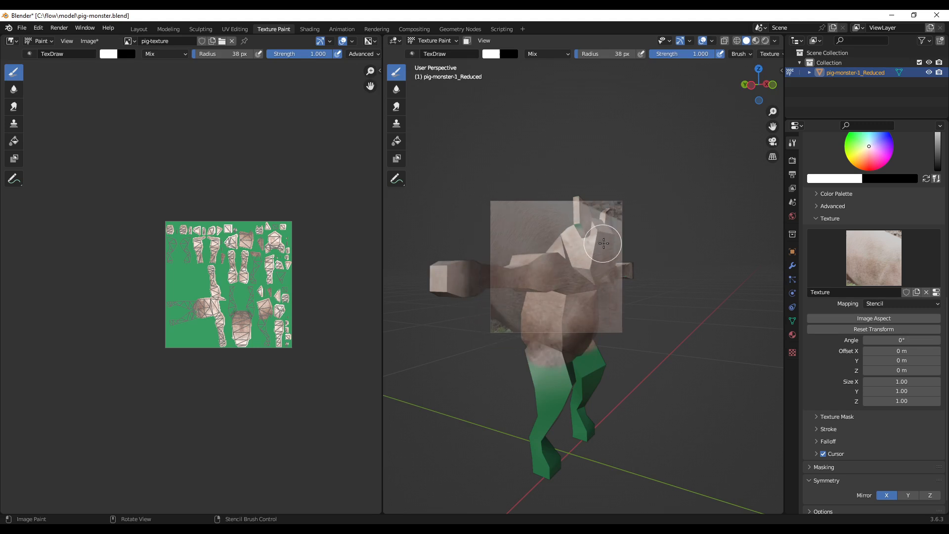
pyautogui.moveTo(589, 242); pyautogui.dragTo(652, 311, button='middle')
pyautogui.moveTo(596, 277); pyautogui.dragTo(648, 281, button='right')
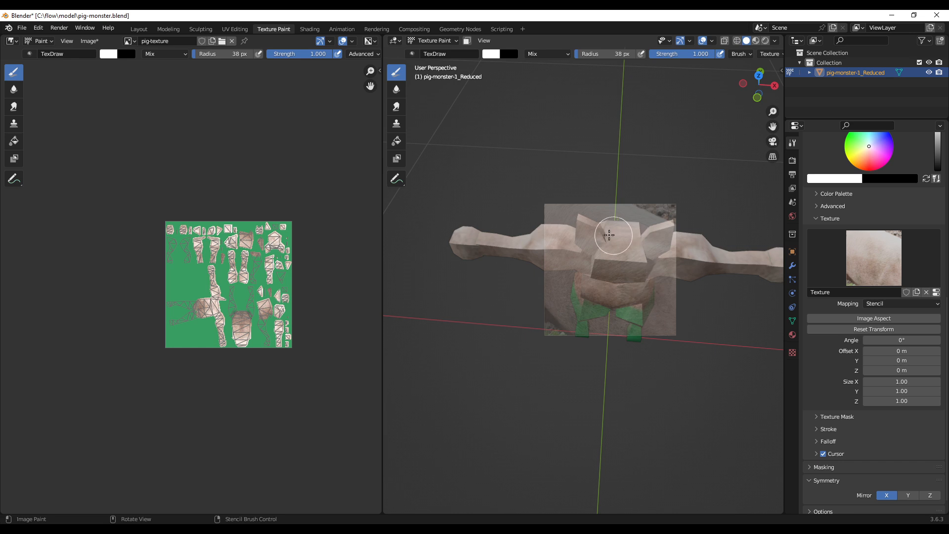
# Save the blend file and save the painted texture as pig-texture.png in the model folder.
pyautogui.moveTo(630, 254); pyautogui.dragTo(649, 220, button='middle')
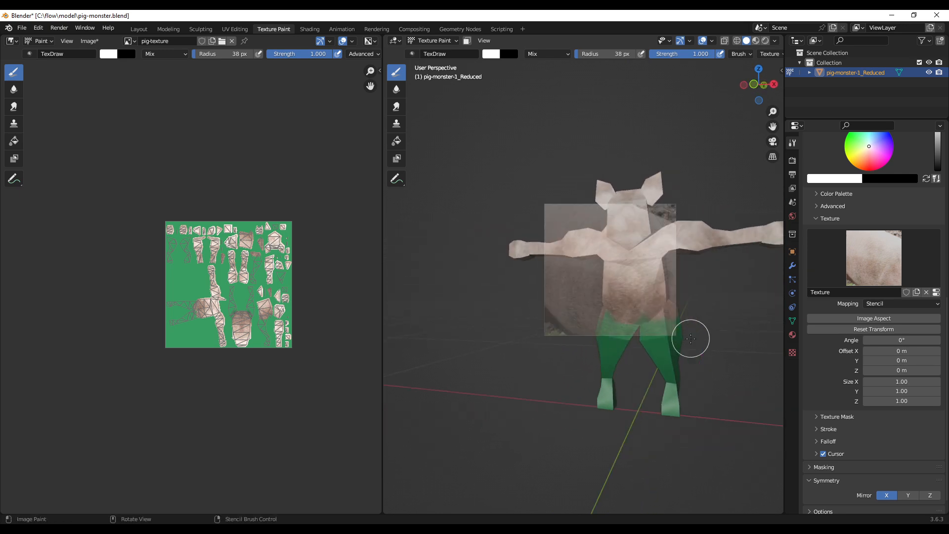
pyautogui.moveTo(690, 340); pyautogui.dragTo(706, 352, button='middle')
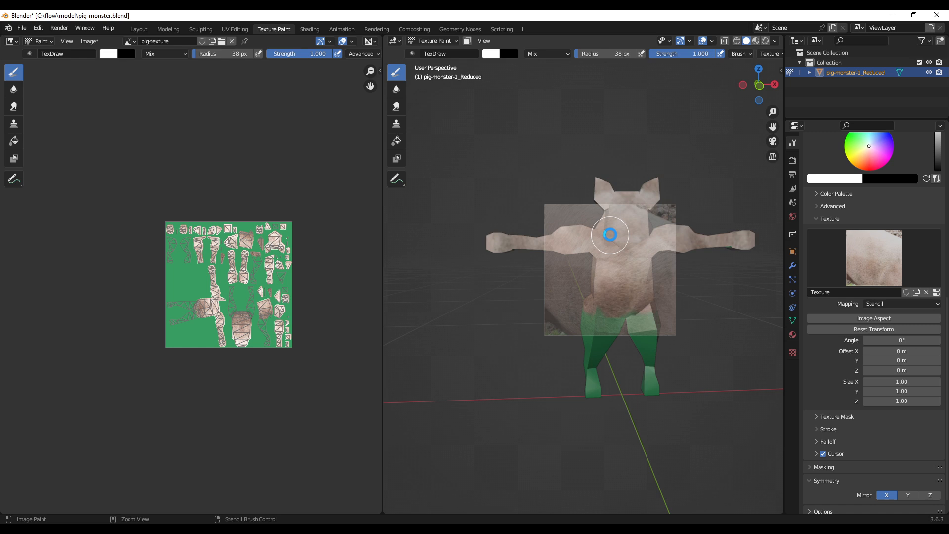
pyautogui.hotkey('ctrl', 's')
pyautogui.click(88, 41)
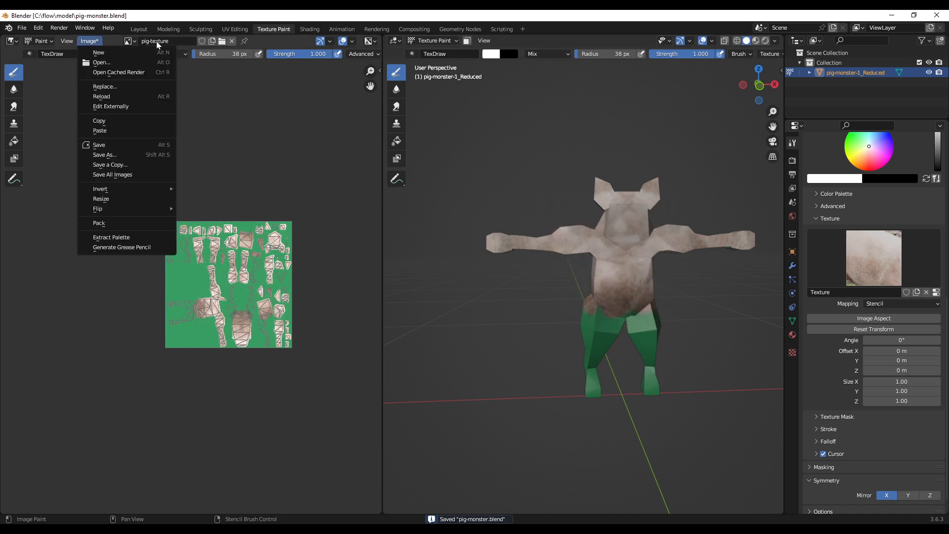
pyautogui.click(95, 44)
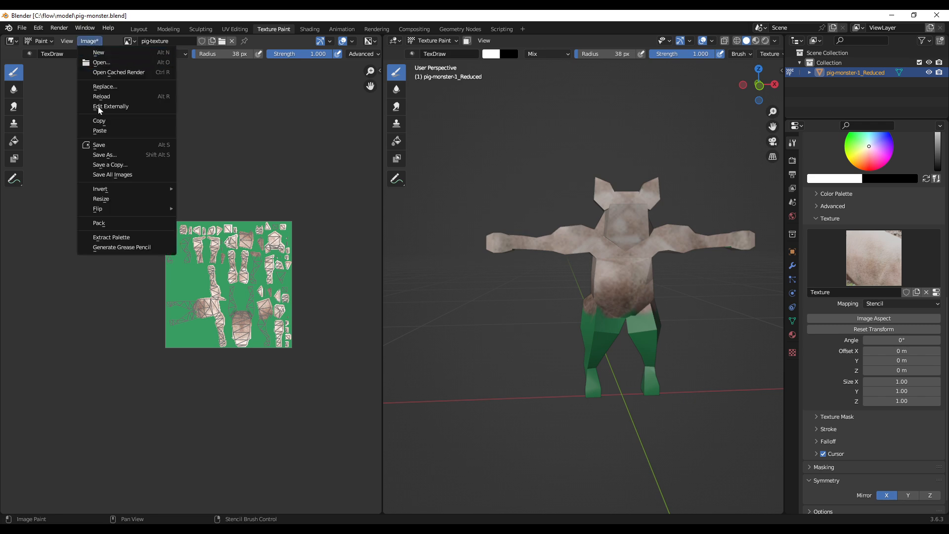
pyautogui.click(105, 155)
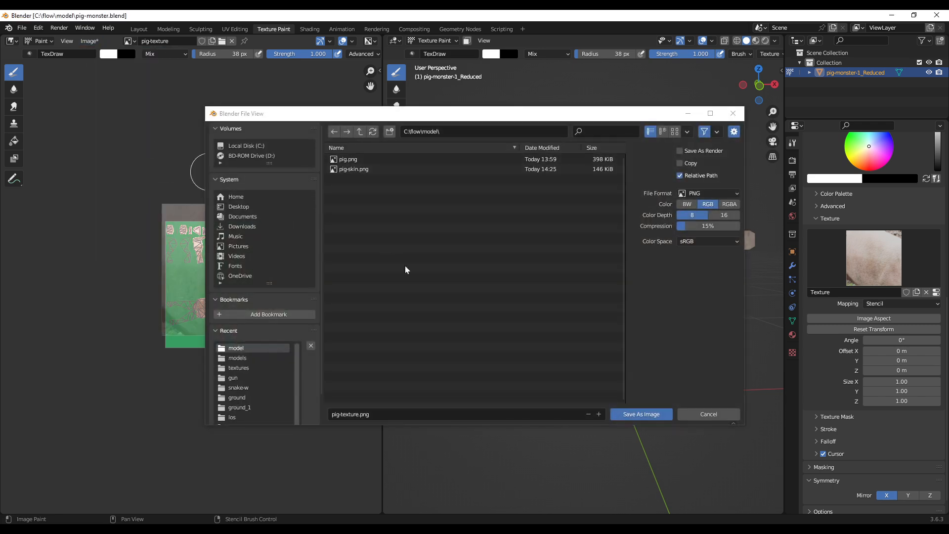
pyautogui.click(654, 417)
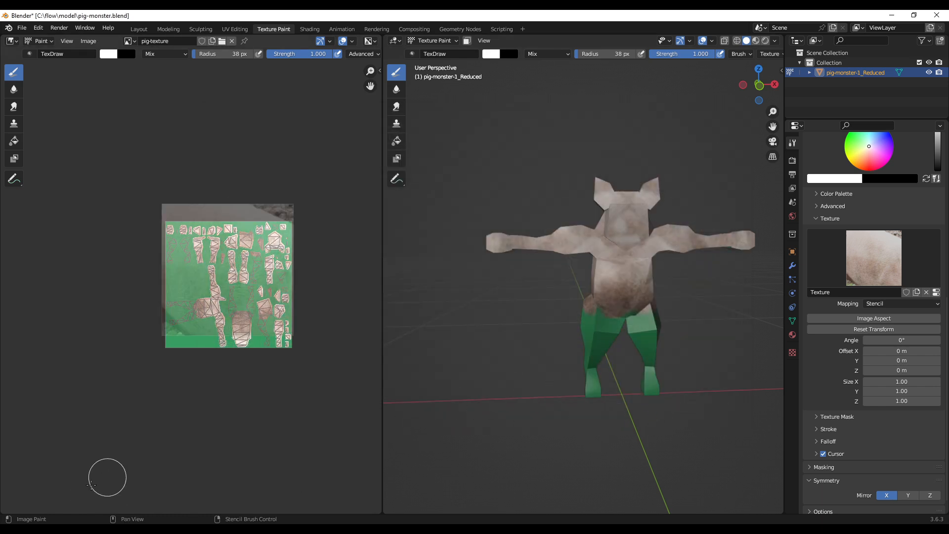
# Switch to the browser and look through the Free-Images pig search results for another source photo.
pyautogui.hotkey('alt', 'Tab')
pyautogui.scroll(-1, 487, 379)
pyautogui.scroll(-3, 487, 379)
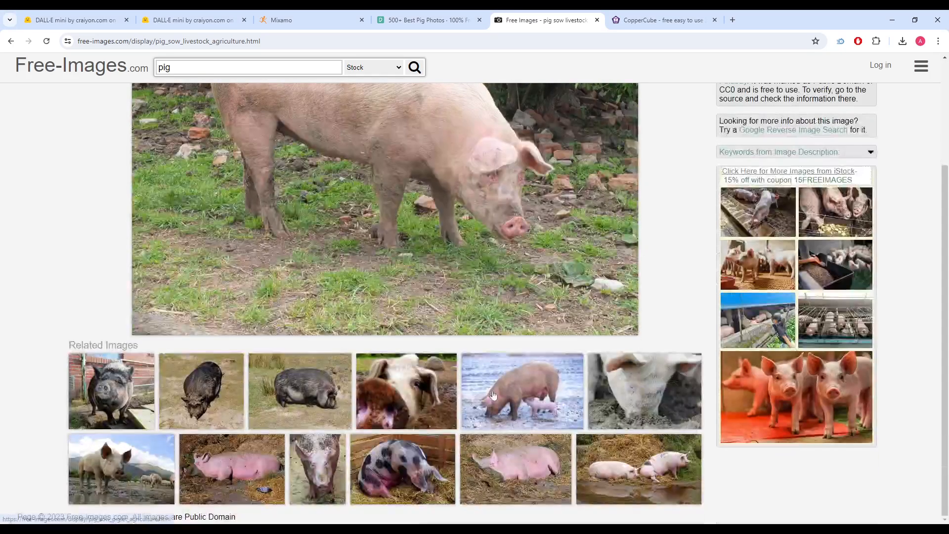
pyautogui.scroll(3, 650, 427)
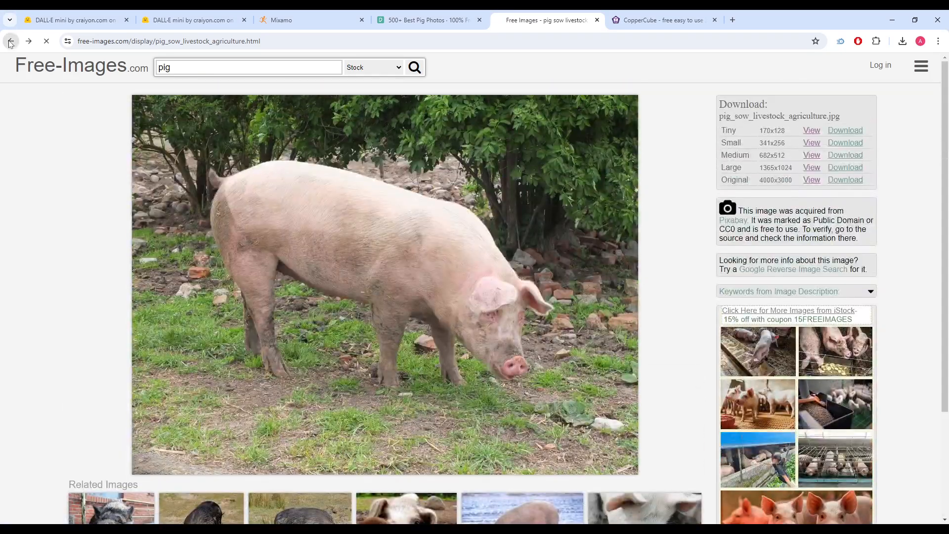
pyautogui.scroll(9, 506, 338)
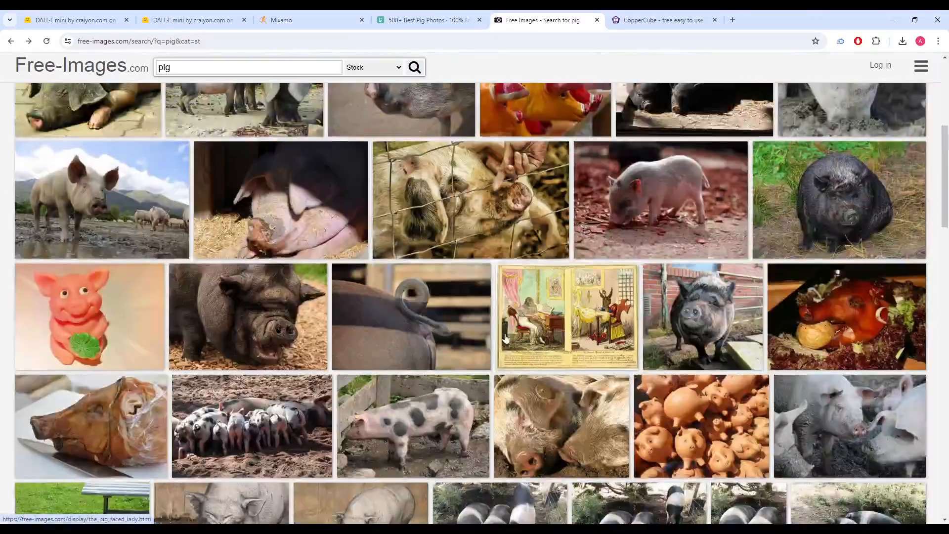
pyautogui.scroll(5, 575, 325)
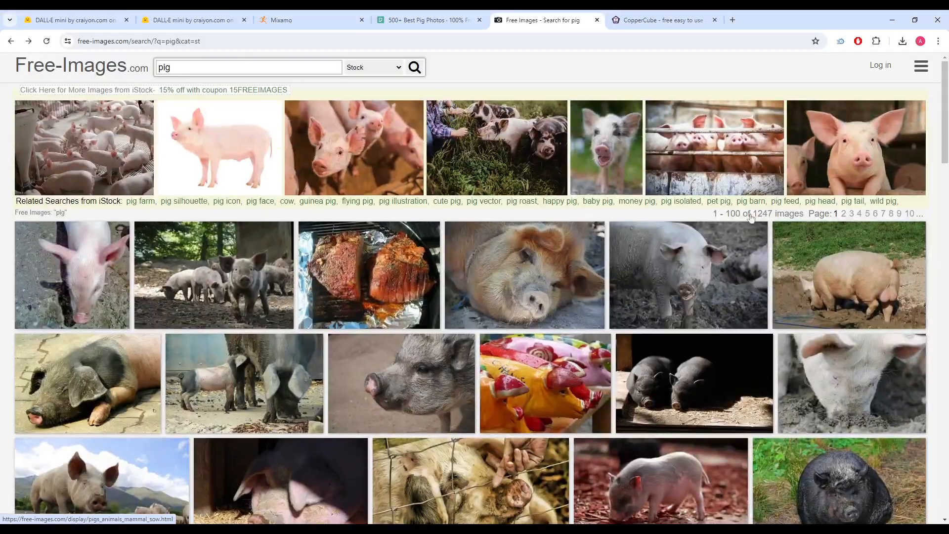
pyautogui.click(845, 138)
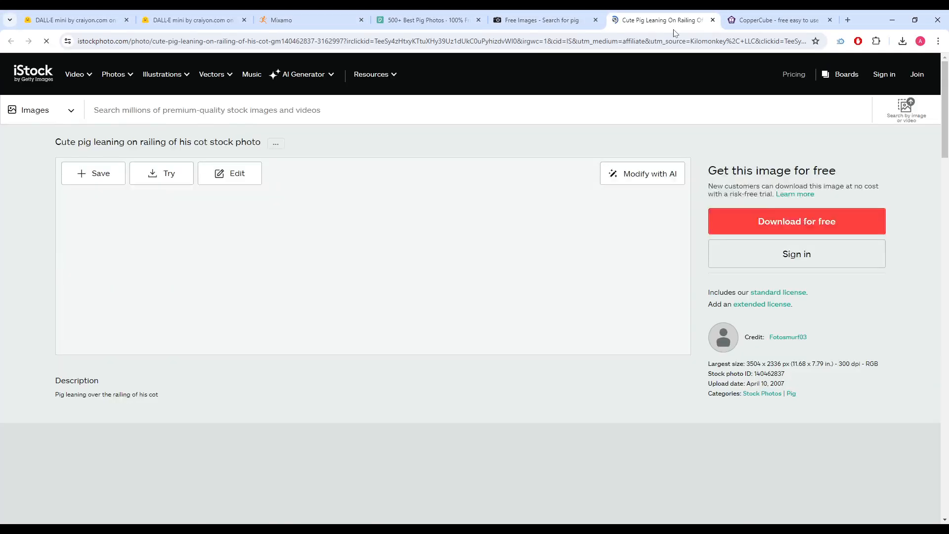
pyautogui.hotkey('ctrl', 'w')
# Copy the photo of pigs behind fence rails from the iStock results and switch back to Blender.
pyautogui.rightClick(669, 154)
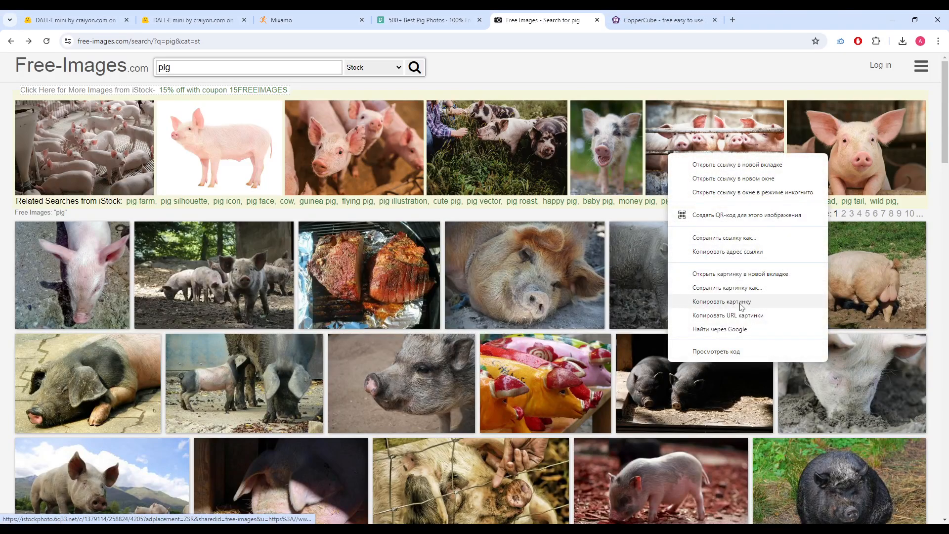
pyautogui.click(742, 302)
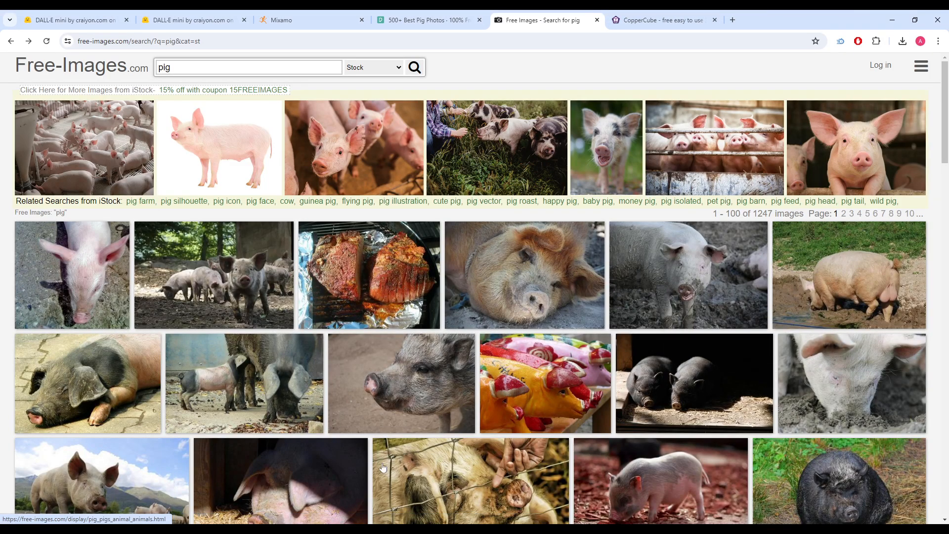
pyautogui.hotkey('alt', 'Tab')
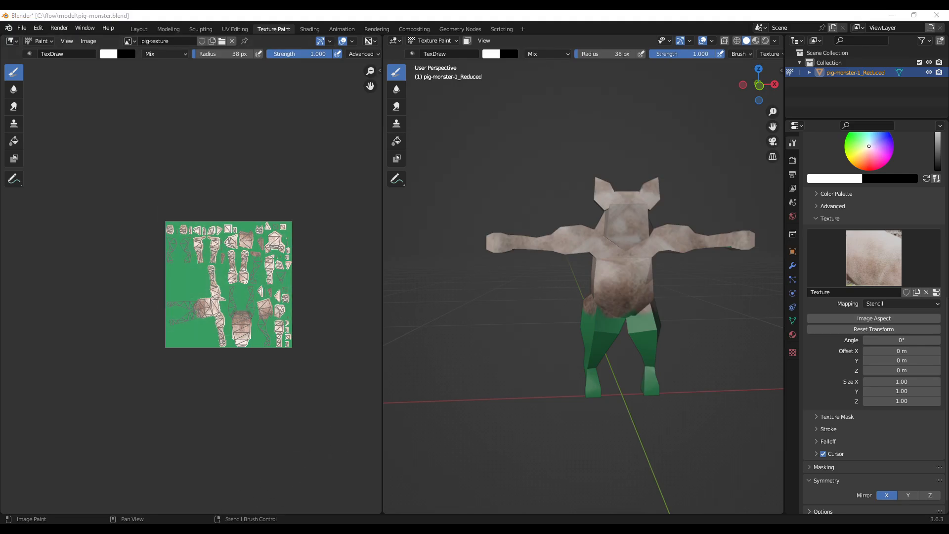
# Switch to paint.net, create a new image at the default size and paste the copied pig photo into it.
pyautogui.hotkey('alt', 'Tab')
pyautogui.click(185, 494)
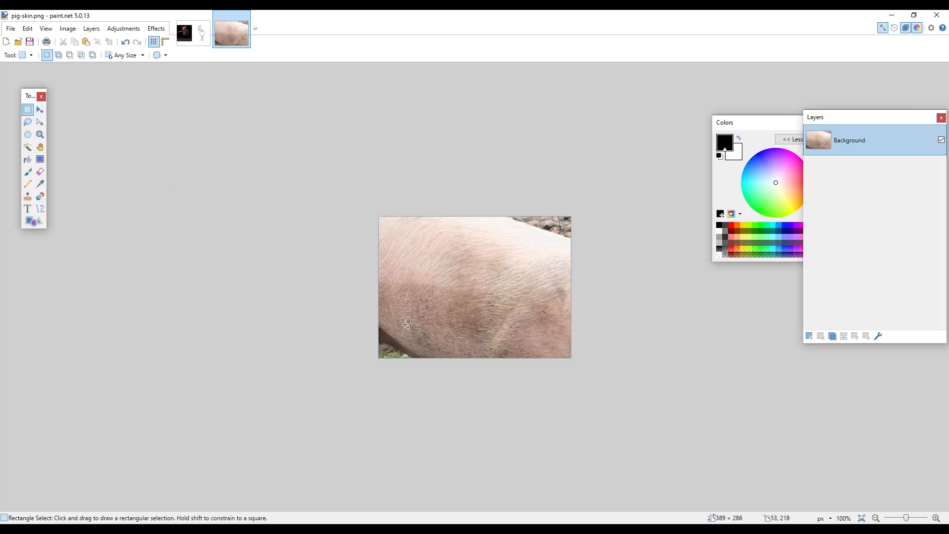
pyautogui.hotkey('ctrl', 'n')
pyautogui.click(467, 331)
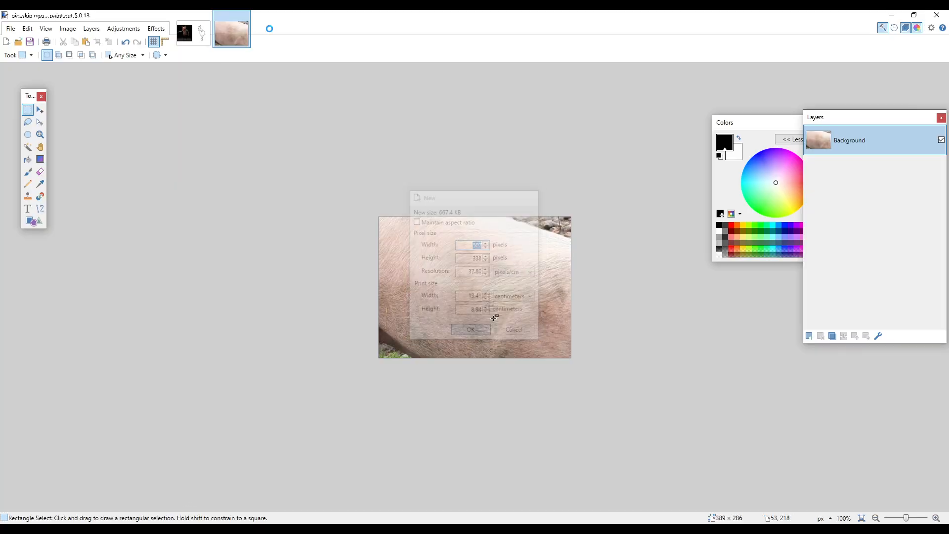
pyautogui.hotkey('ctrl', 'v')
pyautogui.keyDown('ctrl'); pyautogui.scroll(2, 519, 298); pyautogui.keyUp('ctrl')
pyautogui.hotkey('ctrl', 'd')
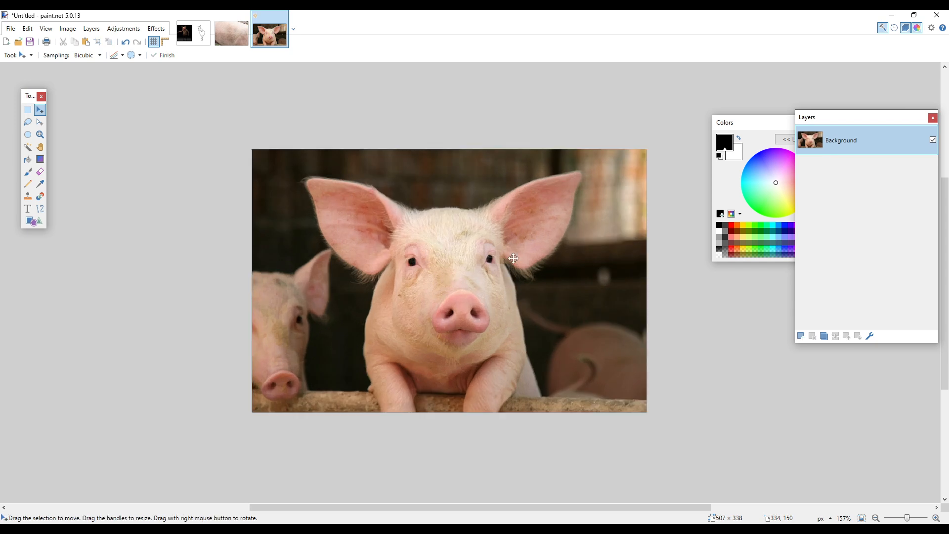
# Crop the photo to the pig's right-hand ear, about 136 × 158 px, and save it as ear.png with default settings.
pyautogui.press('s')
pyautogui.moveTo(483, 160); pyautogui.dragTo(588, 282)
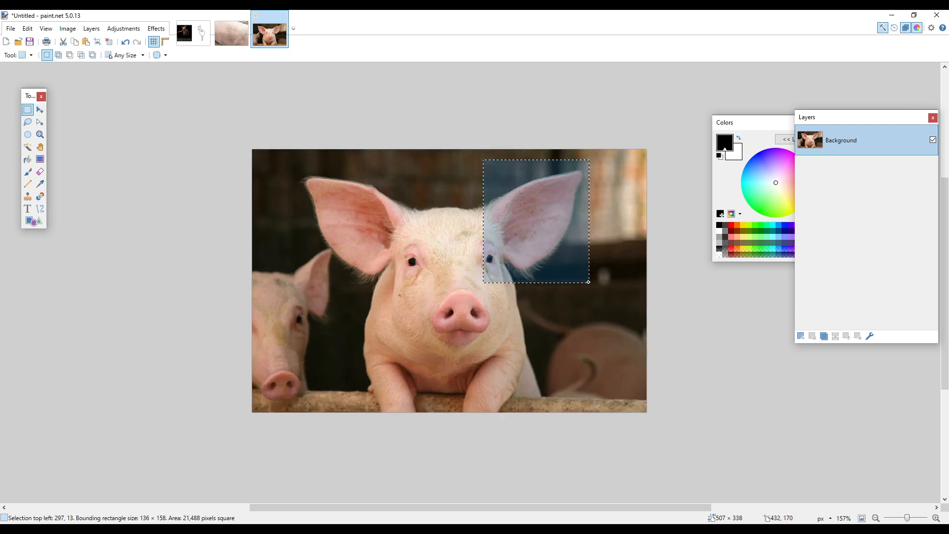
pyautogui.hotkey('ctrl', 'shift', 'x')
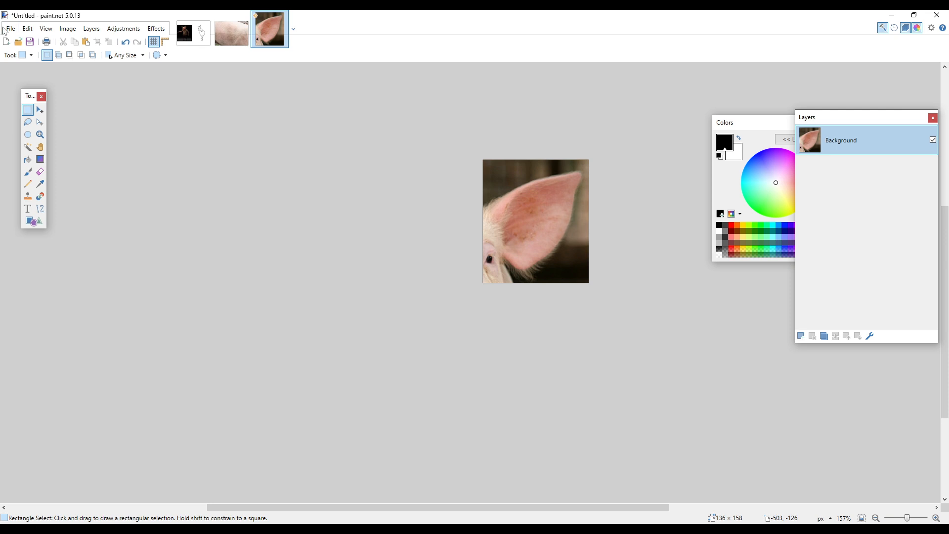
pyautogui.click(10, 28)
pyautogui.click(56, 104)
pyautogui.press('Return')
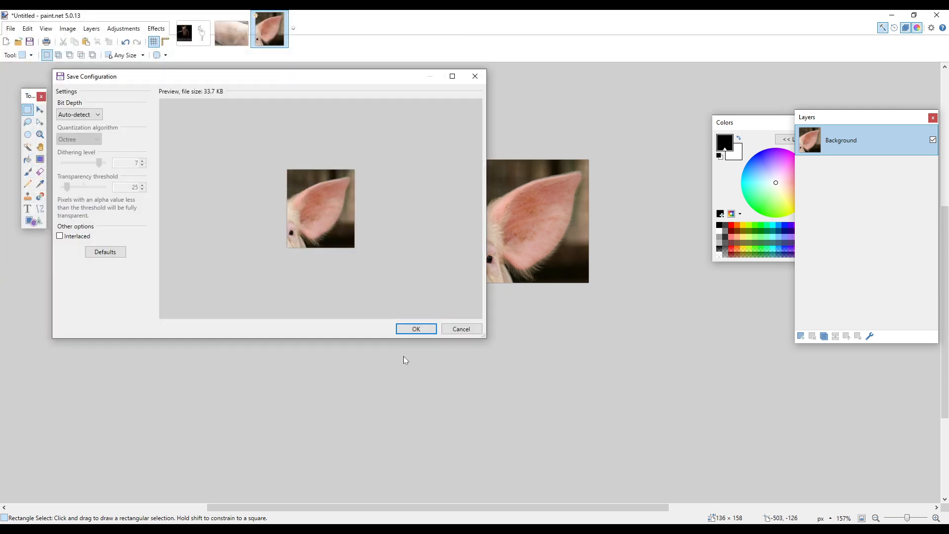
pyautogui.click(415, 329)
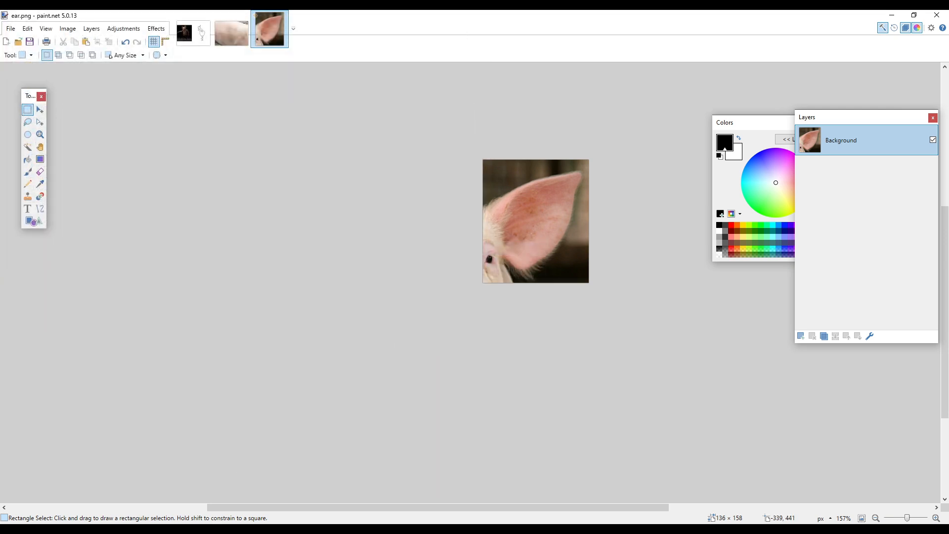
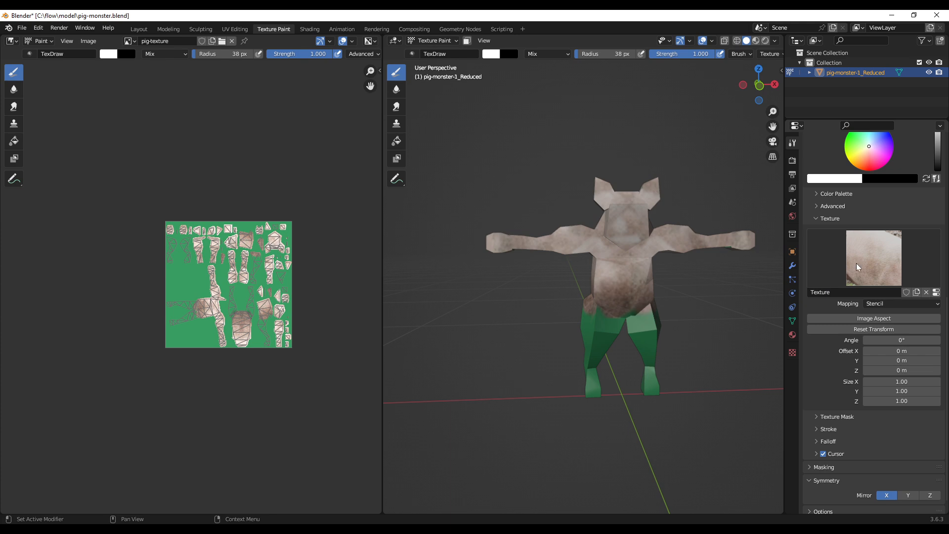
# Back in Blender, load ear.png from the model folder as the brush's texture image and return to the brush settings.
pyautogui.click(793, 351)
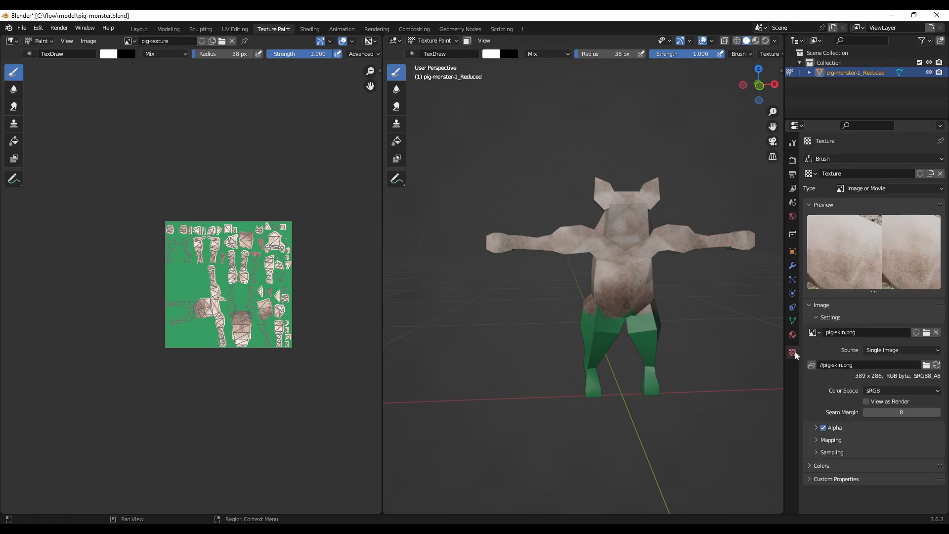
pyautogui.click(926, 333)
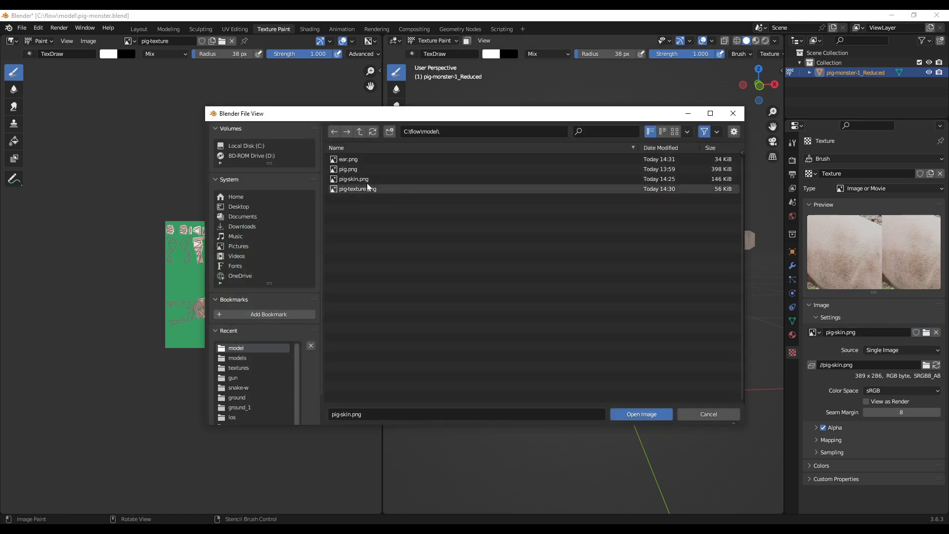
pyautogui.doubleClick(363, 162)
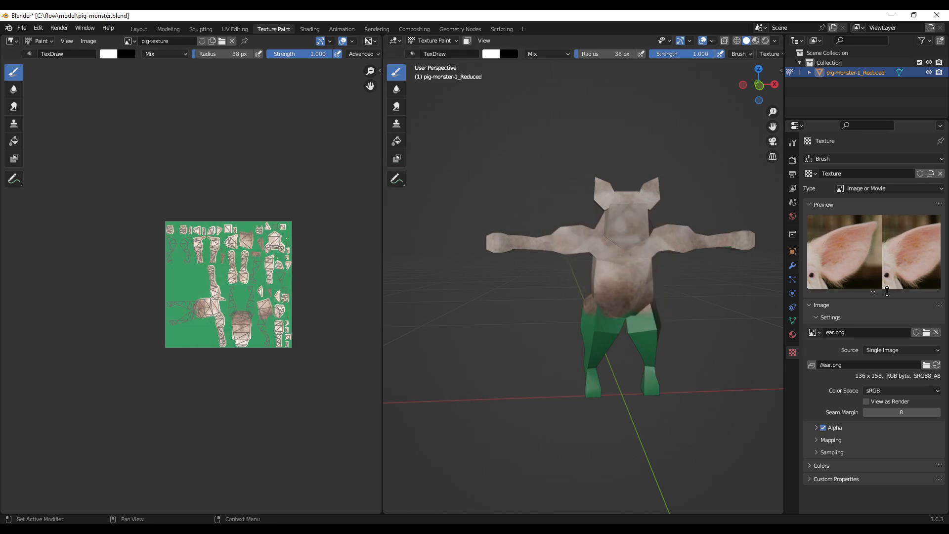
pyautogui.click(793, 143)
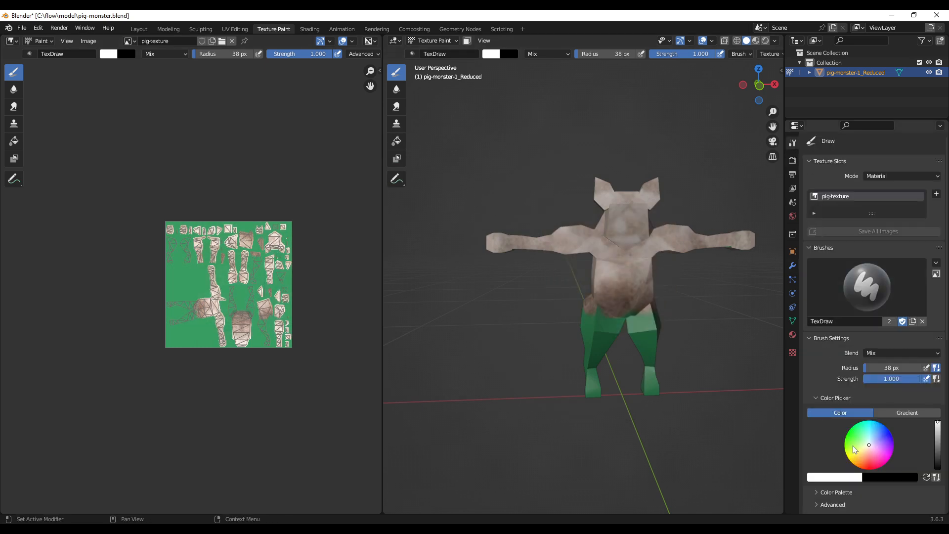
pyautogui.scroll(-8, 855, 443)
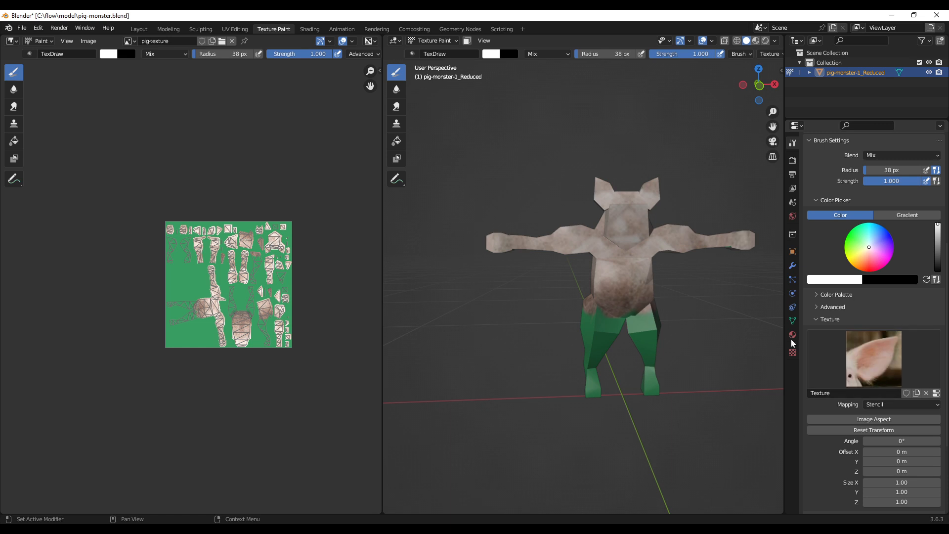
# Fit the ear stencil over the model's ear, rotating it to about 22.3° and enlarging it beyond the ear's outline.
pyautogui.keyDown('shift'); pyautogui.moveTo(699, 280); pyautogui.dragTo(542, 397, button='middle'); pyautogui.keyUp('shift')
pyautogui.scroll(4, 584, 347)
pyautogui.moveTo(602, 349); pyautogui.dragTo(619, 323, button='middle')
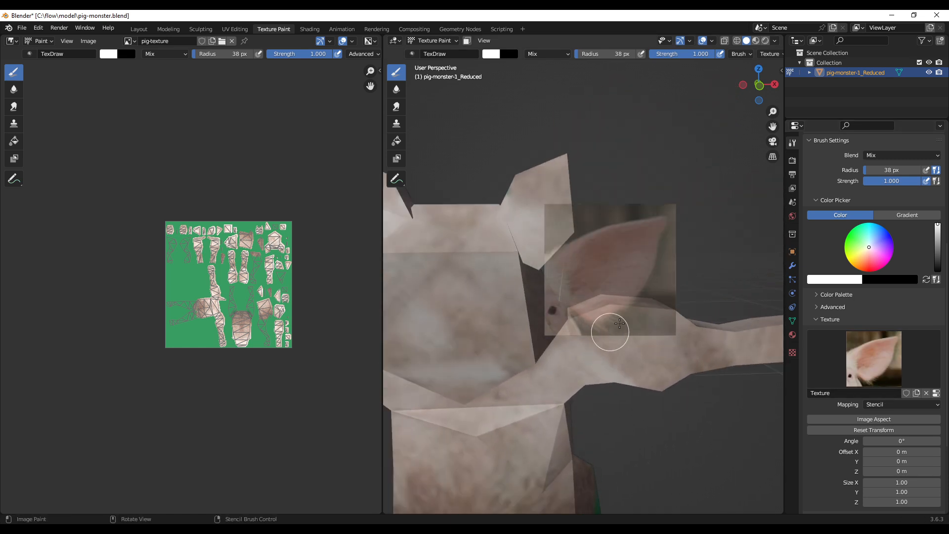
pyautogui.moveTo(623, 305); pyautogui.dragTo(576, 271, button='right')
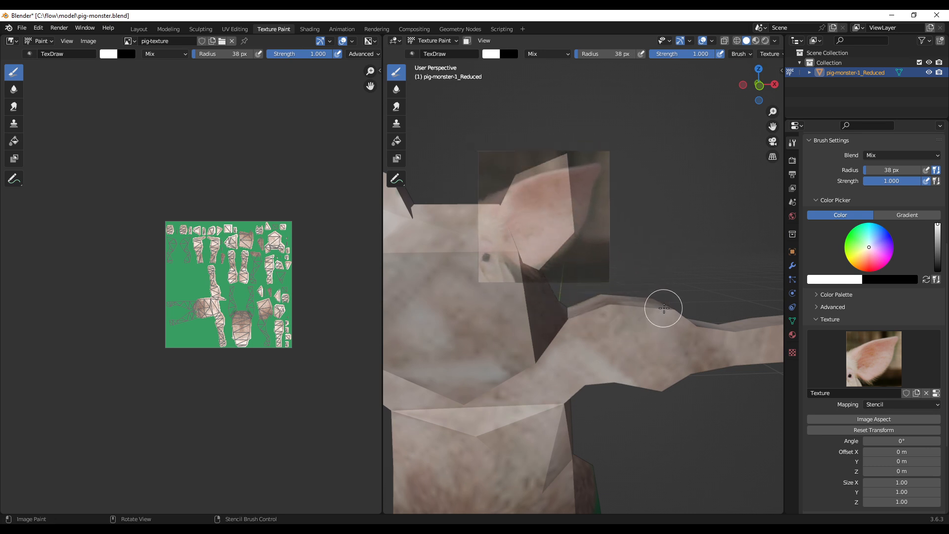
pyautogui.keyDown('ctrl'); pyautogui.moveTo(664, 307); pyautogui.dragTo(655, 225, button='right'); pyautogui.keyUp('ctrl')
pyautogui.moveTo(581, 232); pyautogui.dragTo(606, 248, button='right')
pyautogui.scroll(-1, 609, 248)
pyautogui.scroll(3, 609, 248)
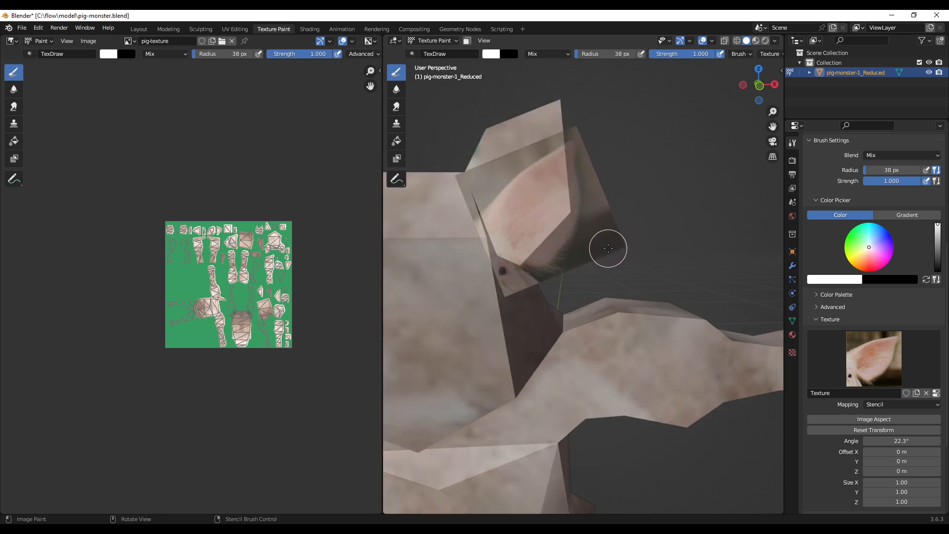
pyautogui.scroll(-2, 608, 248)
pyautogui.keyDown('shift'); pyautogui.moveTo(640, 284); pyautogui.dragTo(690, 300, button='right'); pyautogui.keyUp('shift')
# Paint the pink ear photo onto the front face of the ear.
pyautogui.moveTo(544, 213)
pyautogui.mouseDown()
pyautogui.moveTo(514, 191)
pyautogui.moveTo(563, 170)
pyautogui.mouseUp()
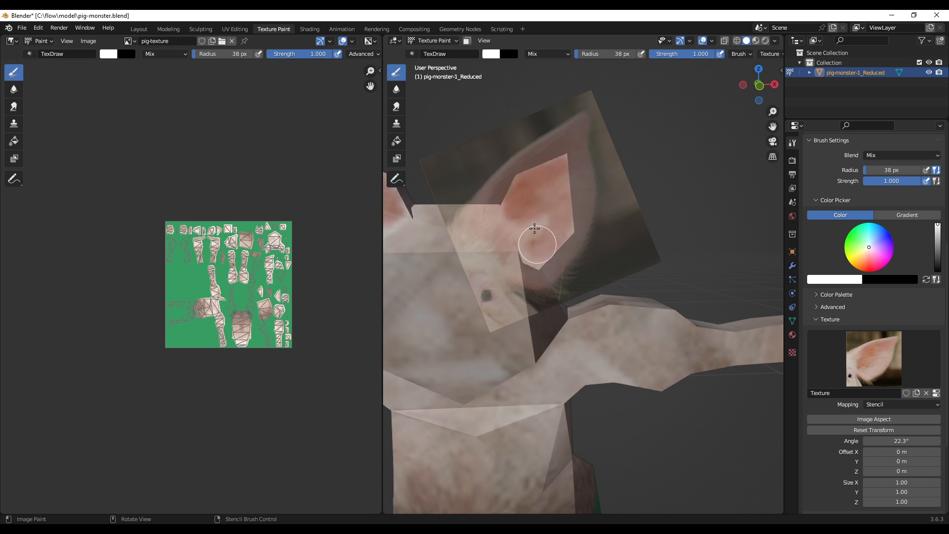
pyautogui.moveTo(534, 227)
pyautogui.mouseDown()
pyautogui.moveTo(532, 253)
pyautogui.moveTo(516, 206)
pyautogui.mouseUp()
pyautogui.scroll(-3, 561, 217)
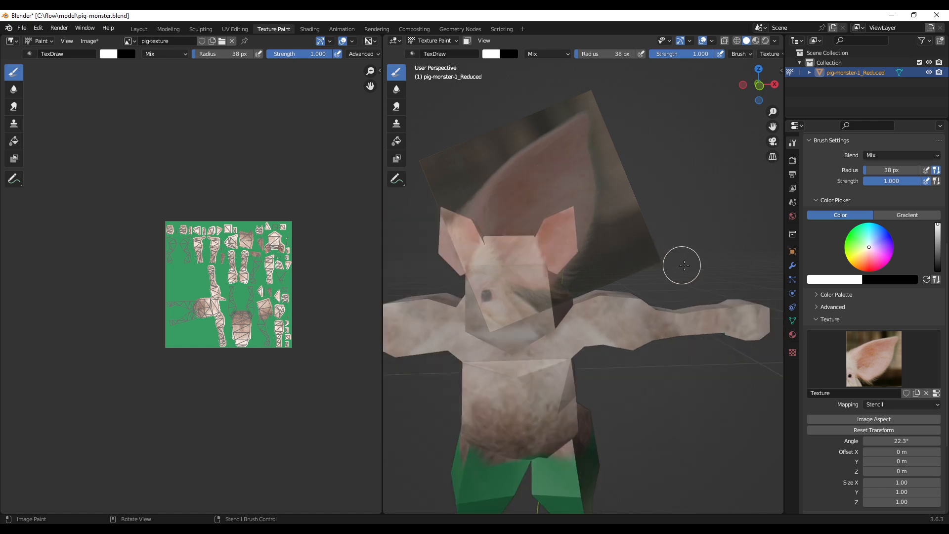
# Shift the stencil so its ear matches the model's ear outline and repaint the inner ear, including its reddish edge.
pyautogui.moveTo(682, 265); pyautogui.dragTo(657, 284, button='middle')
pyautogui.scroll(3, 675, 287)
pyautogui.scroll(2, 574, 218)
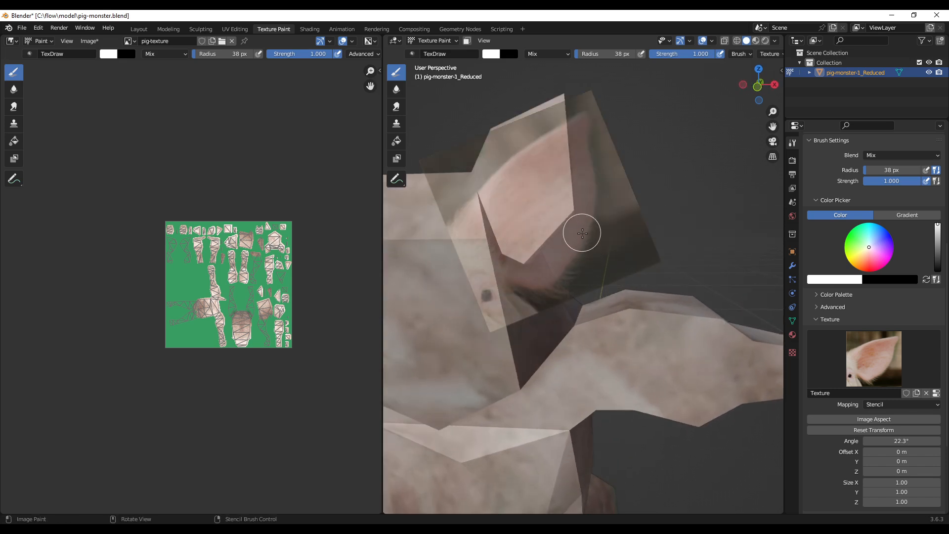
pyautogui.moveTo(581, 233)
pyautogui.mouseDown(button='middle')
pyautogui.moveTo(612, 260)
pyautogui.moveTo(582, 238)
pyautogui.mouseUp(button='middle')
pyautogui.moveTo(582, 238); pyautogui.dragTo(591, 236, button='right')
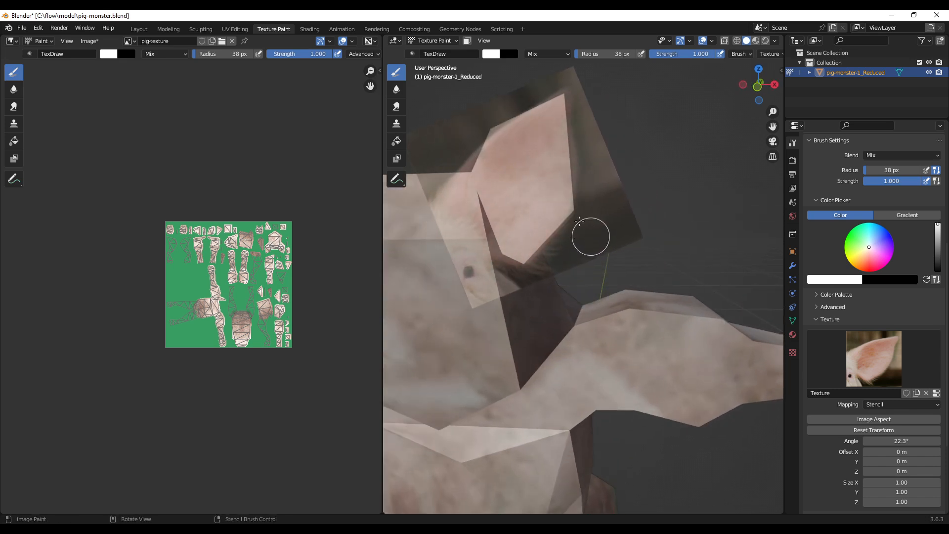
pyautogui.moveTo(556, 117); pyautogui.dragTo(498, 152)
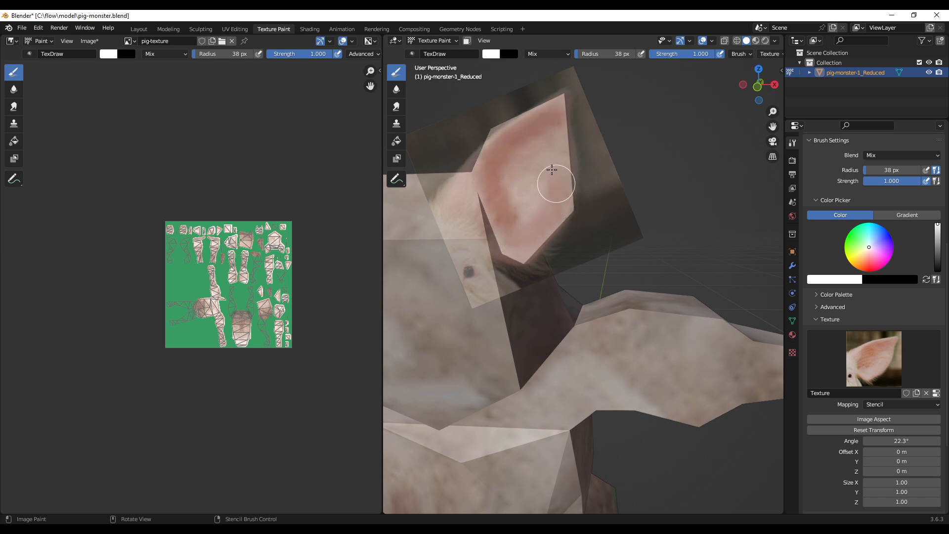
# Examine the painted ears up close and the whole model from several angles.
pyautogui.moveTo(530, 194); pyautogui.dragTo(544, 237, button='middle')
pyautogui.scroll(-5, 545, 239)
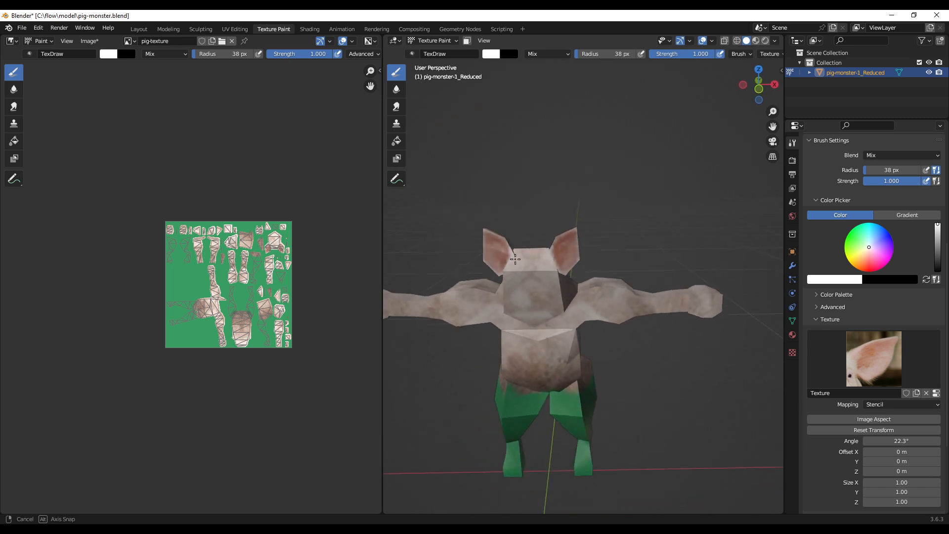
pyautogui.scroll(6, 539, 261)
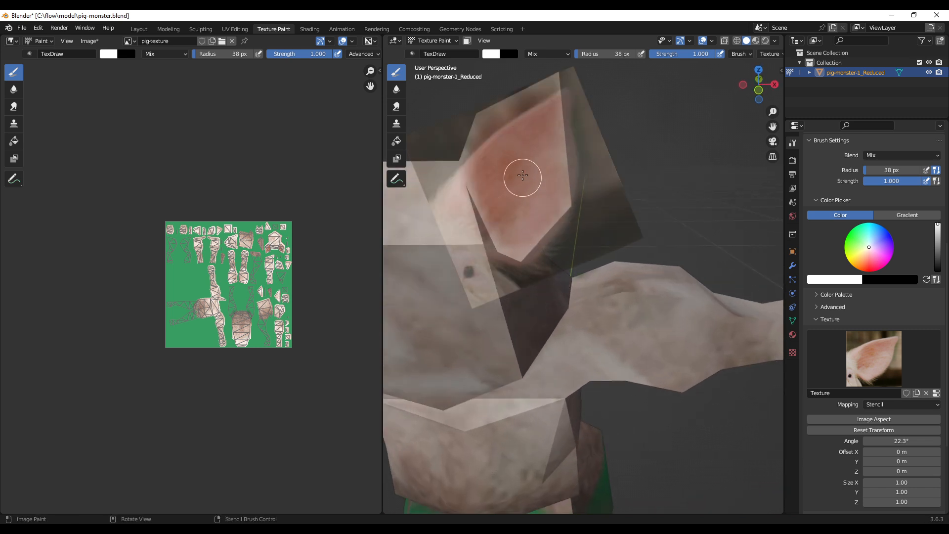
pyautogui.scroll(-6, 522, 193)
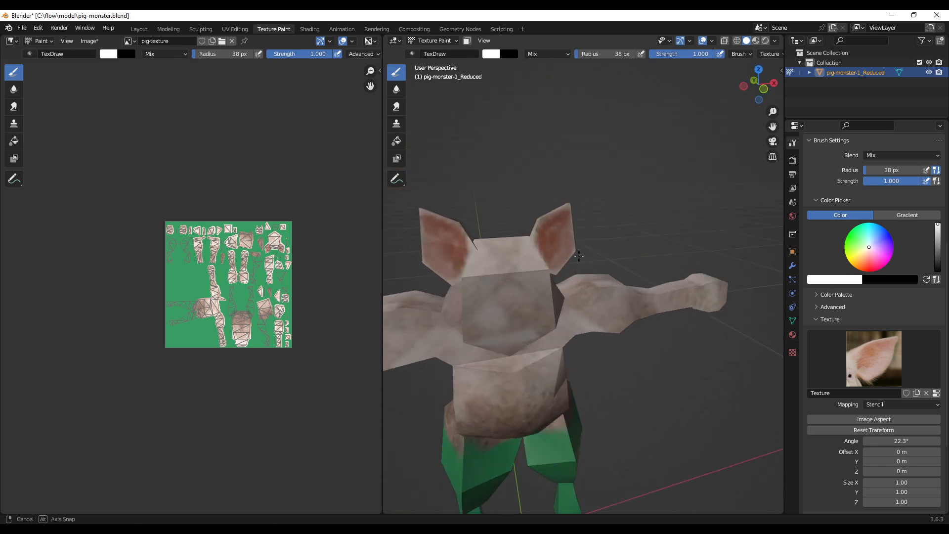
pyautogui.moveTo(568, 262); pyautogui.dragTo(573, 267, button='middle')
pyautogui.scroll(6, 540, 277)
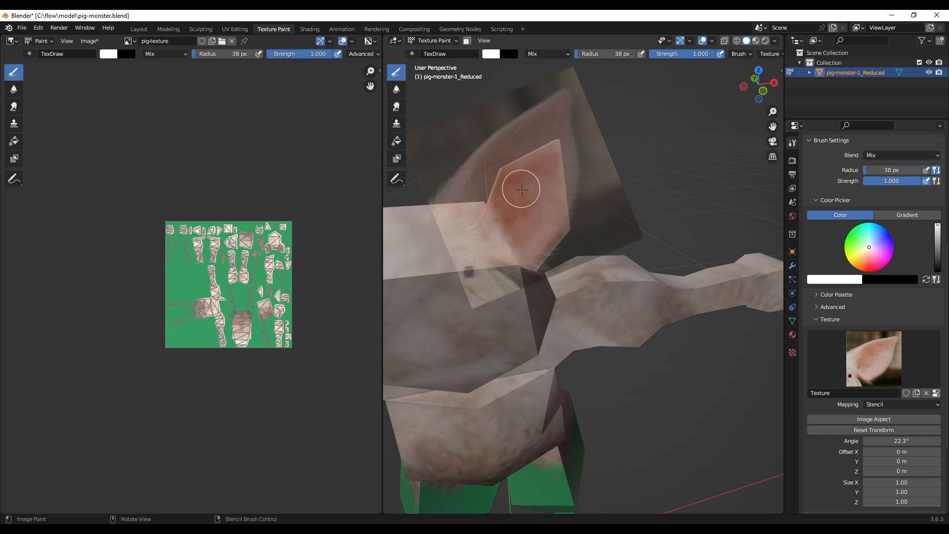
pyautogui.scroll(-6, 522, 190)
pyautogui.moveTo(526, 229); pyautogui.dragTo(568, 261, button='middle')
pyautogui.moveTo(589, 306)
pyautogui.keyDown('shift'); pyautogui.mouseDown(button='middle')
pyautogui.moveTo(585, 168)
pyautogui.moveTo(586, 175)
pyautogui.mouseUp(button='middle'); pyautogui.keyUp('shift')
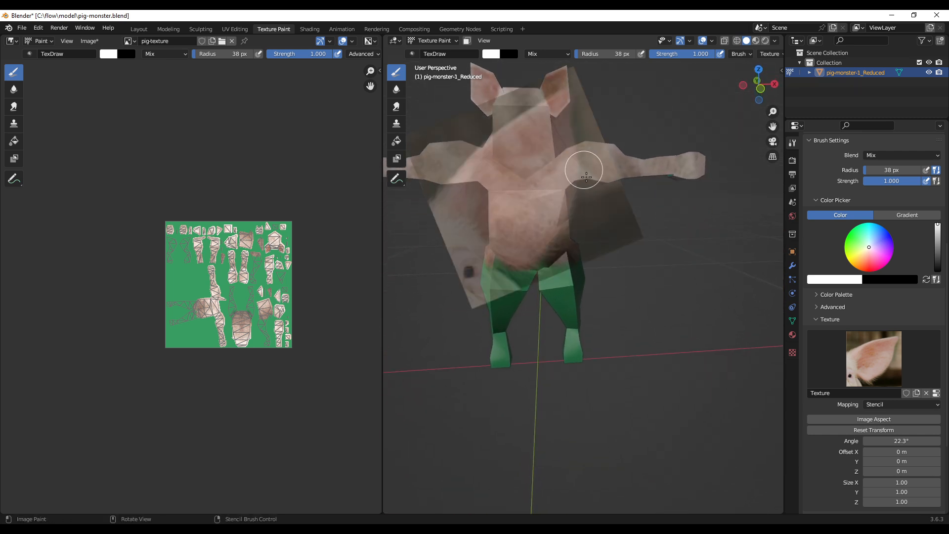
pyautogui.moveTo(583, 212); pyautogui.dragTo(562, 205, button='middle')
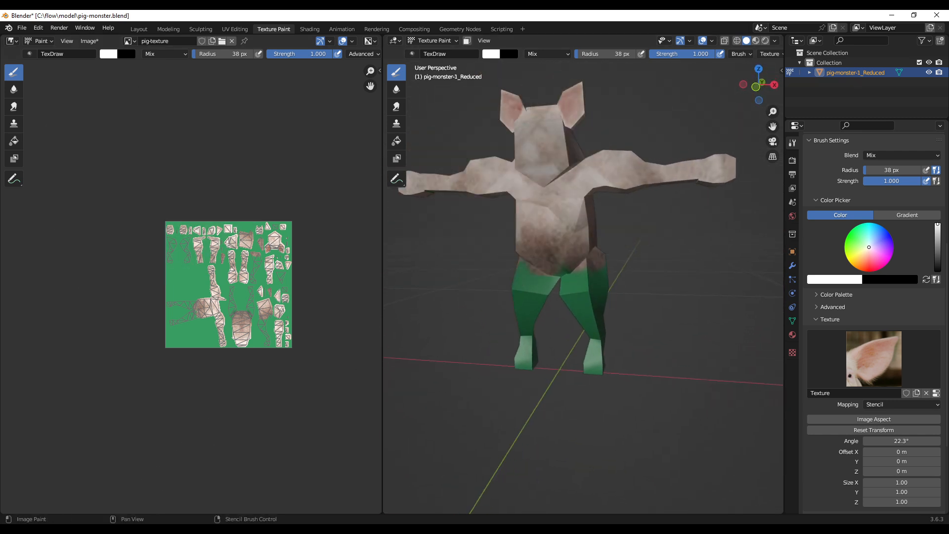
# Switch to the browser's DALL·E mini page and copy the generated portrait of the hooded pig with glowing red eyes.
pyautogui.hotkey('alt', 'Tab')
pyautogui.click(206, 22)
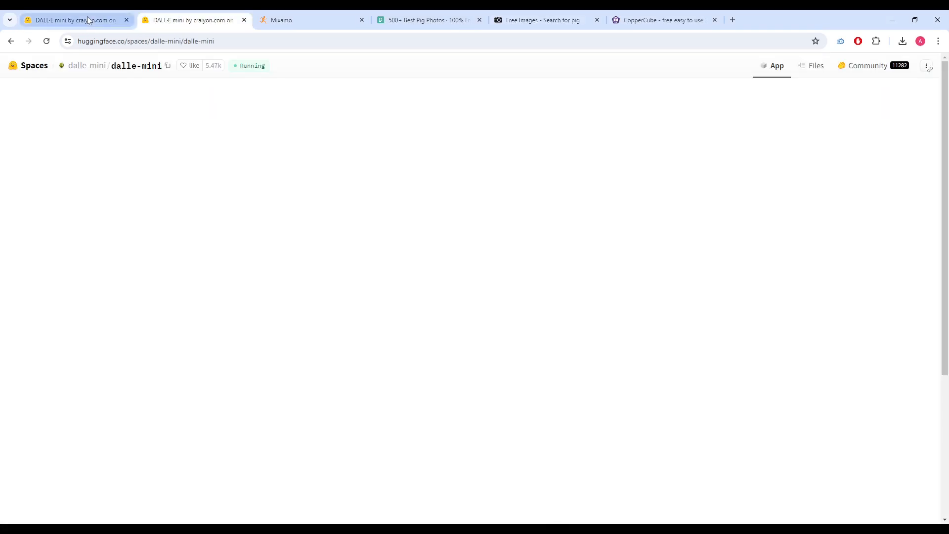
pyautogui.click(87, 16)
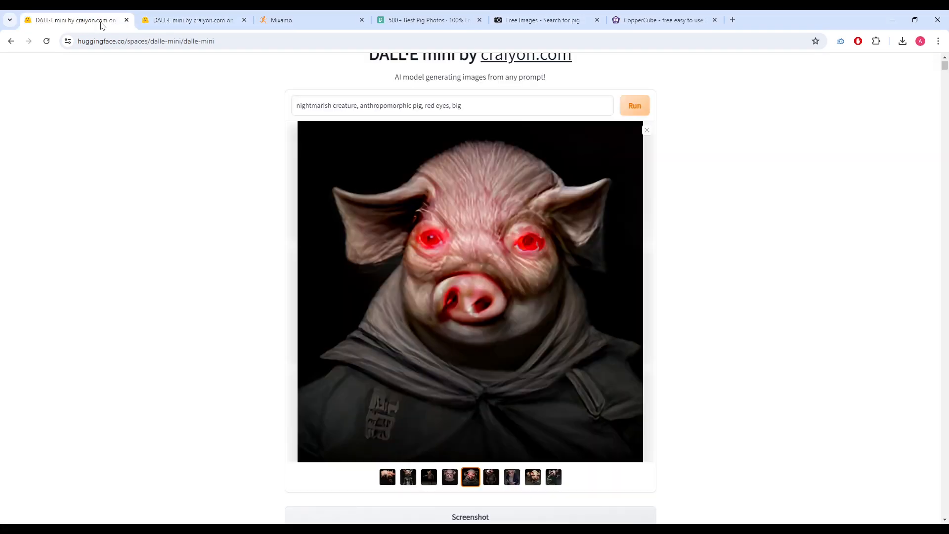
pyautogui.click(450, 481)
pyautogui.click(466, 486)
pyautogui.rightClick(517, 255)
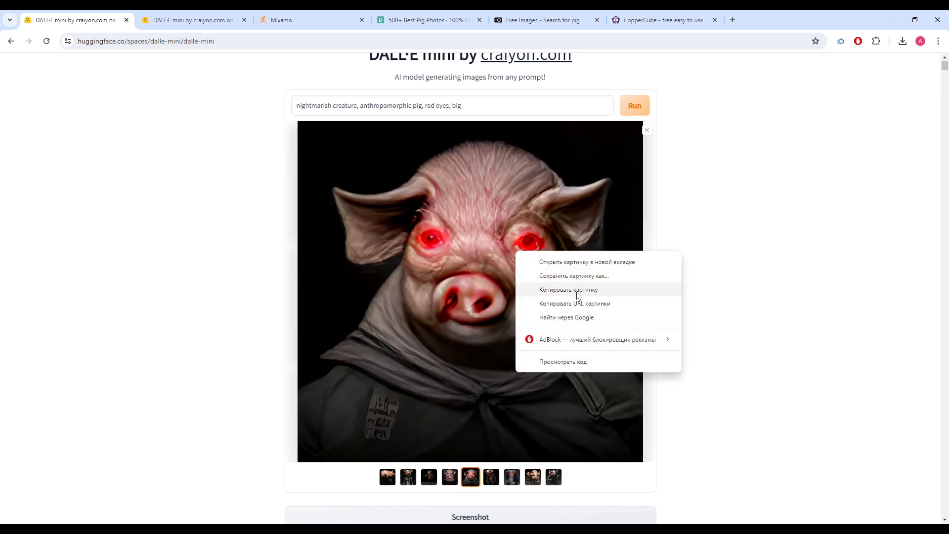
pyautogui.click(577, 291)
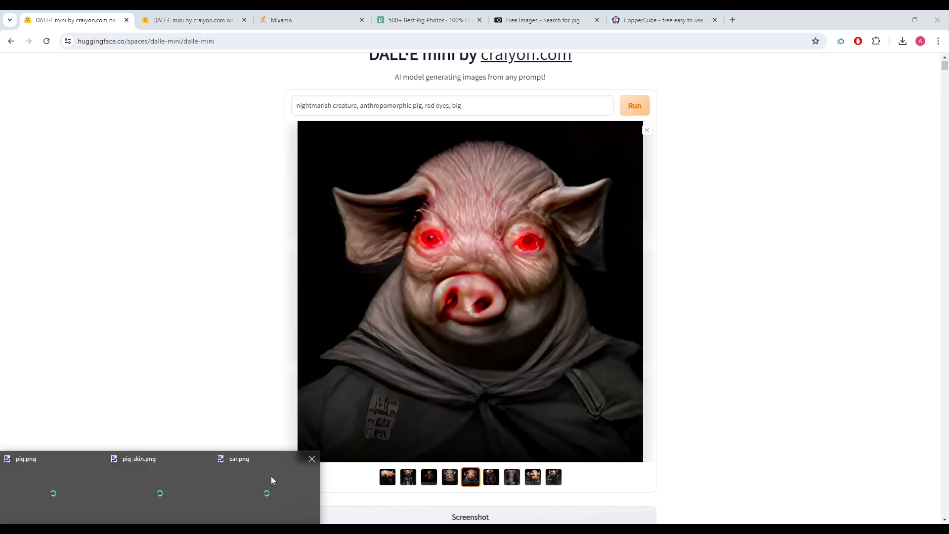
# Switch to paint.net and paste the copied portrait into a new 1024 × 1024 px image.
pyautogui.click(269, 481)
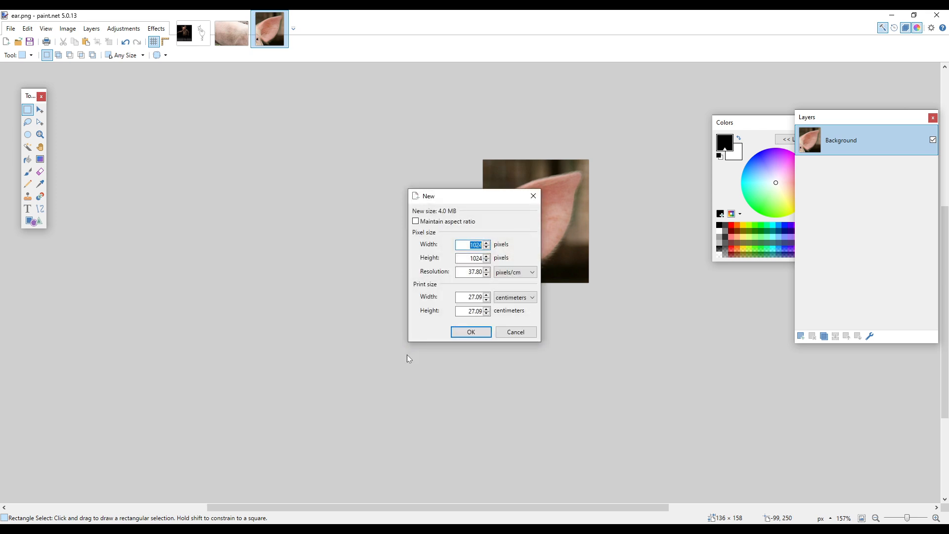
pyautogui.press('Return')
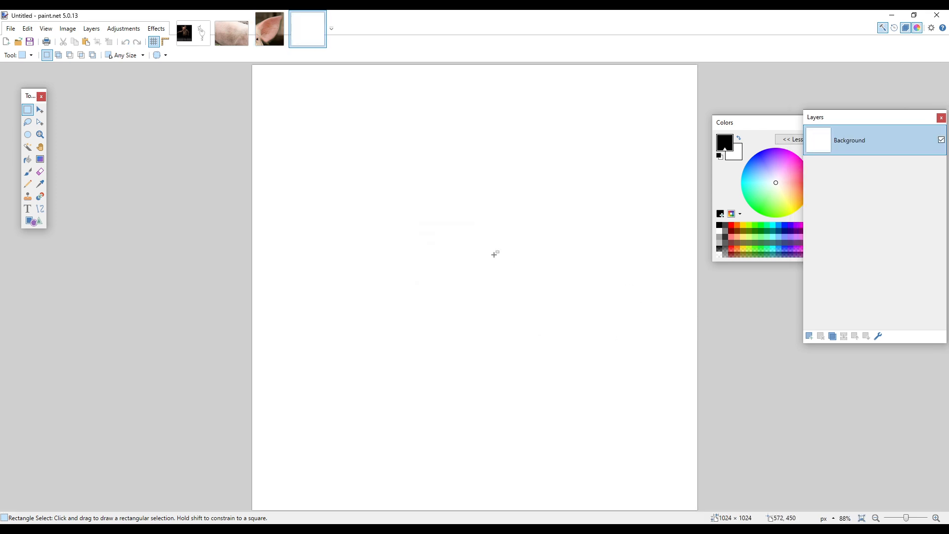
pyautogui.hotkey('ctrl', 'v')
# Crop the portrait to the right-hand red eye and surrounding skin, about 202 × 184 px, and save it as eye.png.
pyautogui.press('s')
pyautogui.moveTo(503, 181); pyautogui.dragTo(612, 276)
pyautogui.hotkey('ctrl', 'shift', 'x')
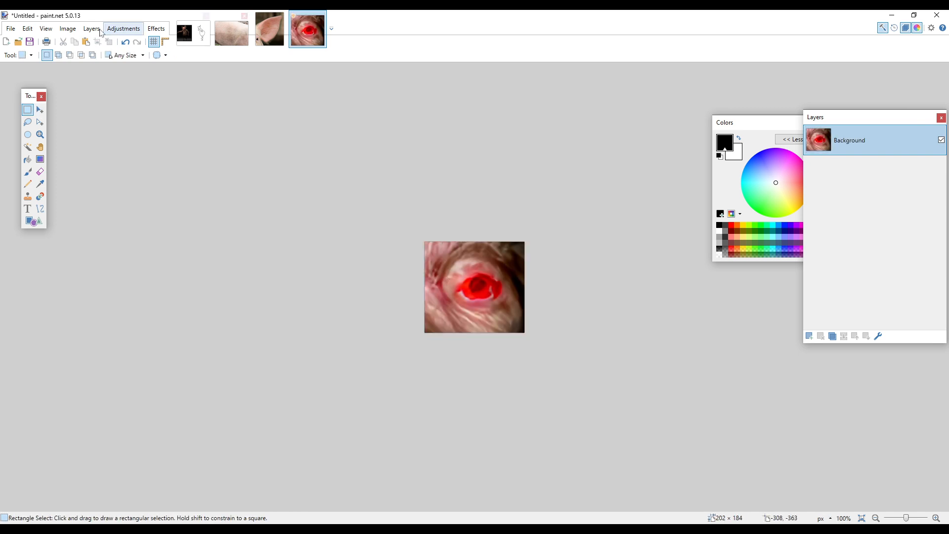
pyautogui.click(10, 28)
pyautogui.click(31, 104)
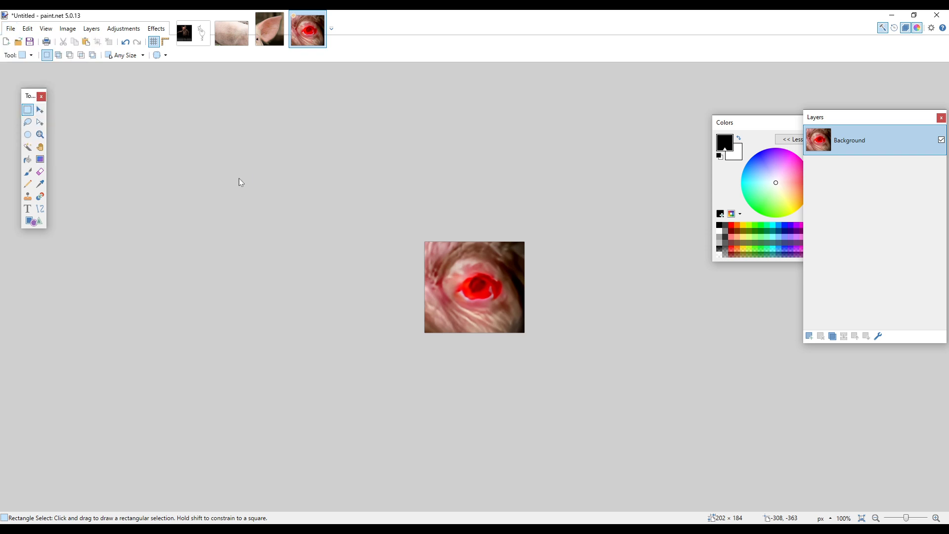
pyautogui.write('eye\\')
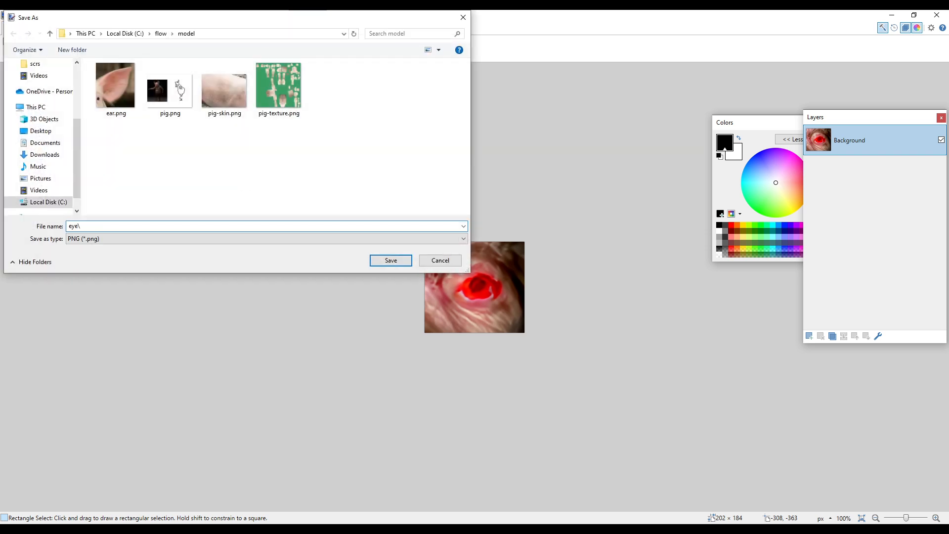
pyautogui.press('Return')
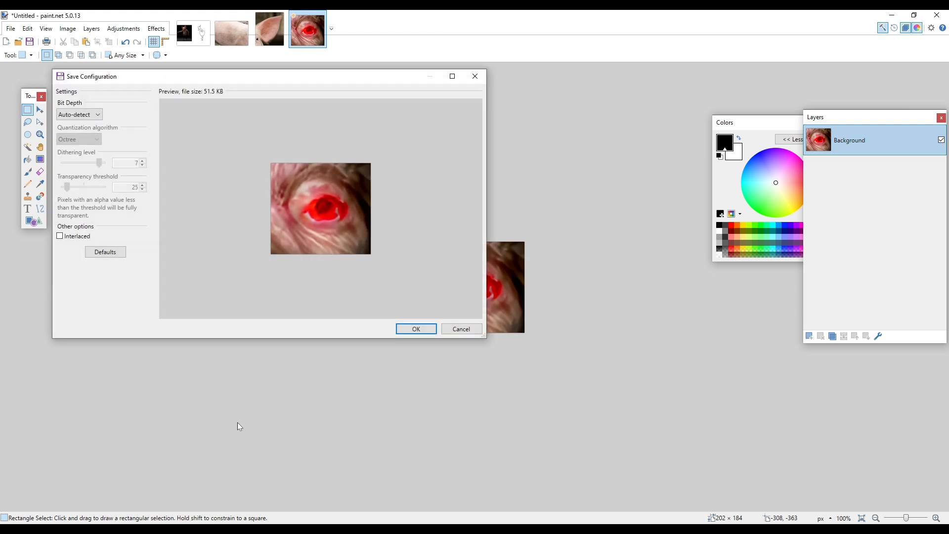
pyautogui.click(415, 329)
# Switch to Blender and load eye.png as the brush texture image.
pyautogui.hotkey('alt', 'Tab')
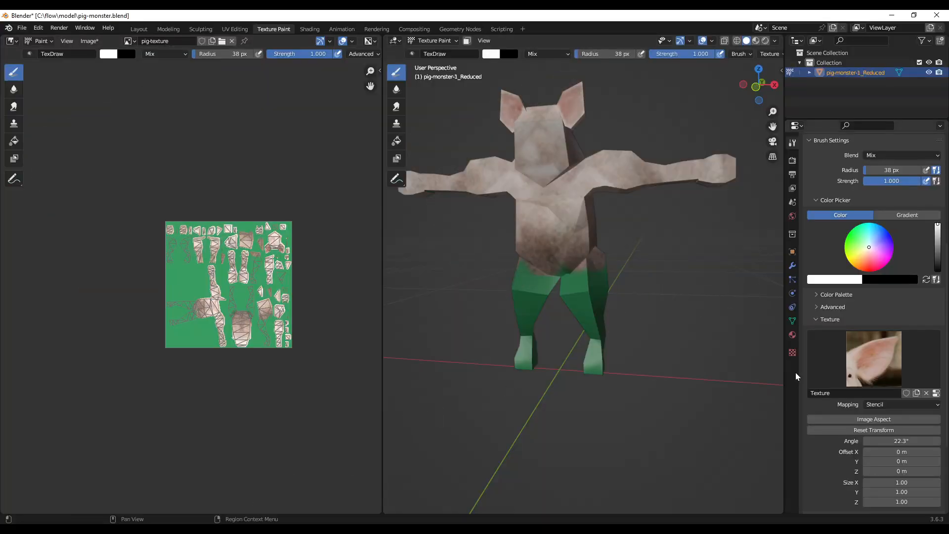
pyautogui.click(796, 353)
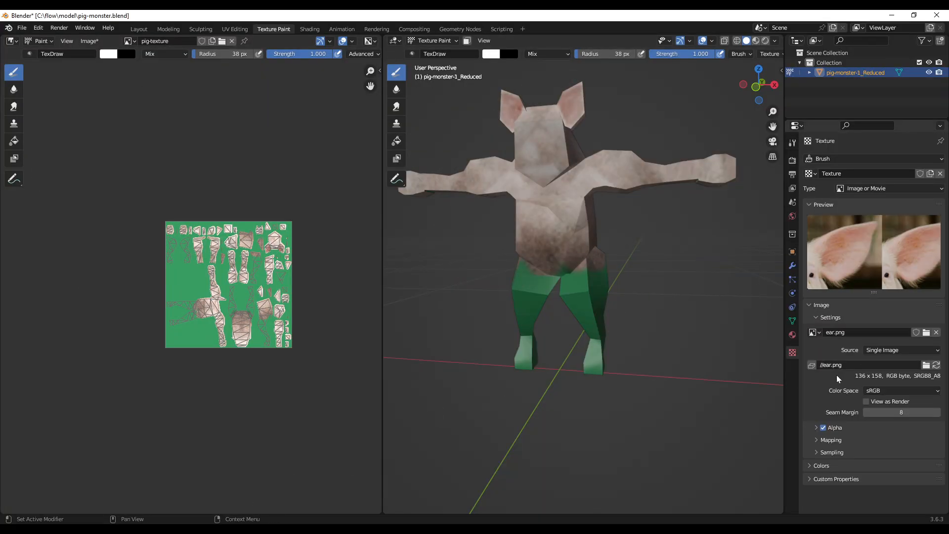
pyautogui.click(926, 332)
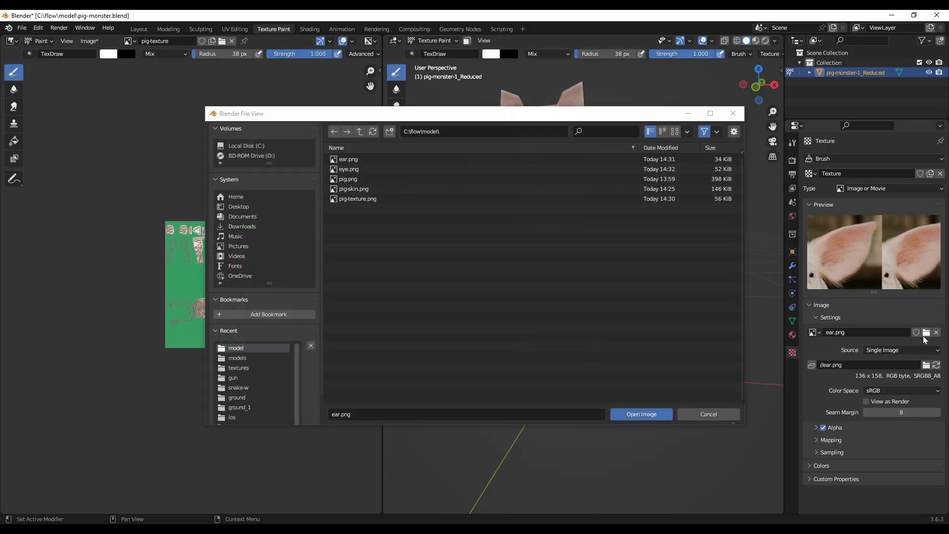
pyautogui.doubleClick(349, 169)
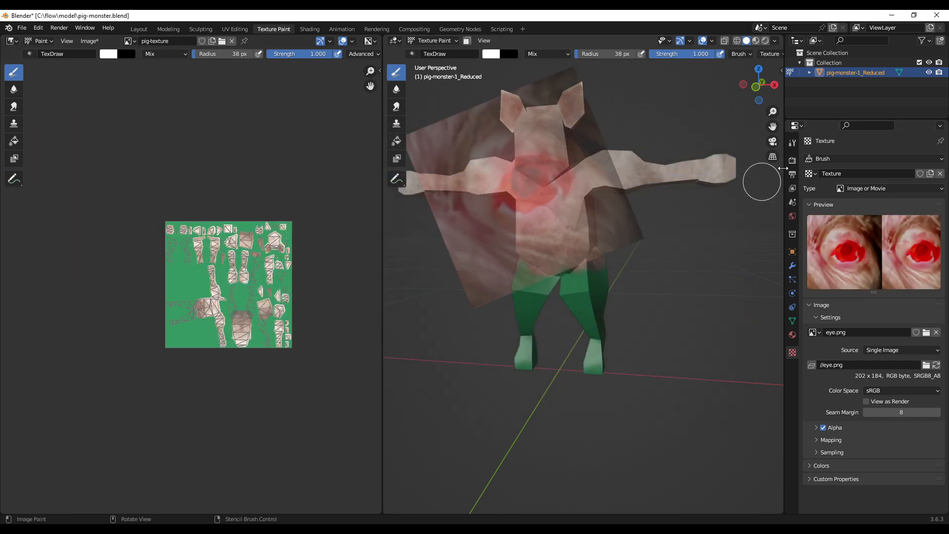
# Rotate the eye stencil upright to an angle of about 1.5° and line the model's face up beneath it.
pyautogui.scroll(2, 528, 198)
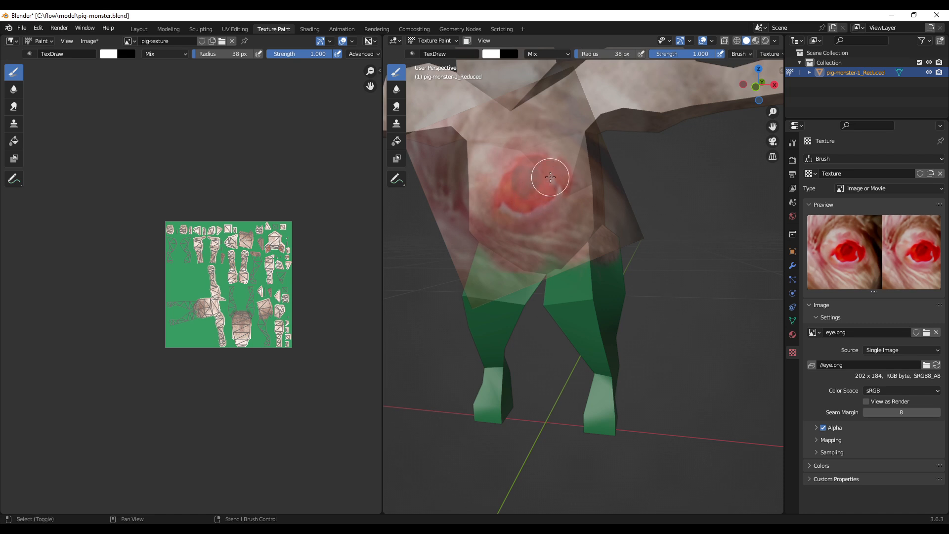
pyautogui.scroll(-4, 550, 177)
pyautogui.moveTo(555, 203); pyautogui.dragTo(576, 208, button='middle')
pyautogui.keyDown('ctrl'); pyautogui.moveTo(628, 211); pyautogui.dragTo(633, 275, button='right'); pyautogui.keyUp('ctrl')
pyautogui.moveTo(584, 229); pyautogui.dragTo(582, 238, button='middle')
pyautogui.scroll(-2, 583, 208)
pyautogui.scroll(3, 583, 209)
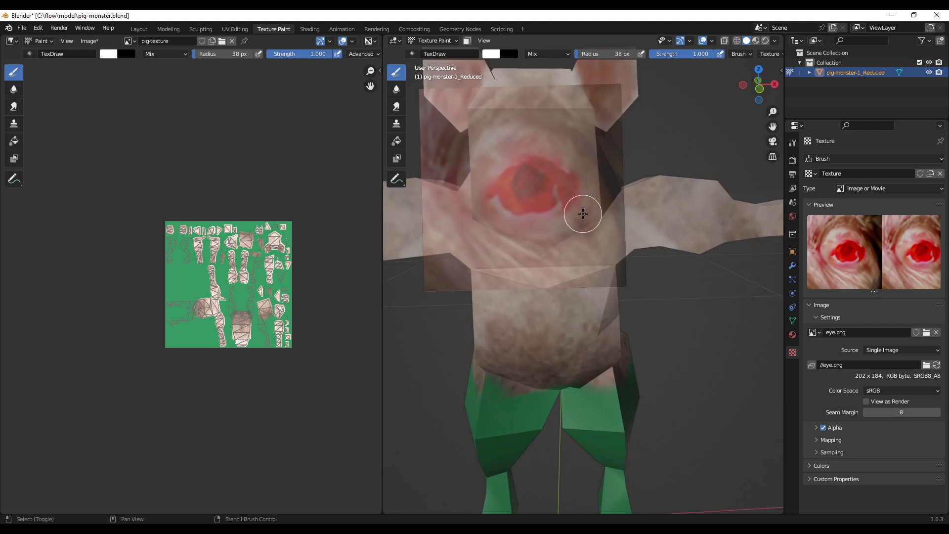
# Try painting the red eye onto the front of the face with a smaller stencil, and undo the strokes.
pyautogui.keyDown('shift'); pyautogui.moveTo(583, 216); pyautogui.dragTo(551, 193, button='right'); pyautogui.keyUp('shift')
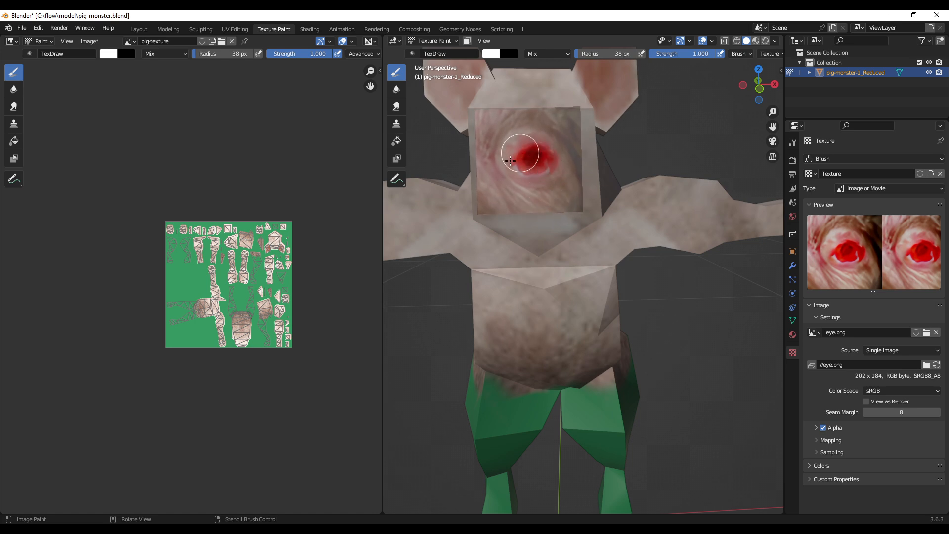
pyautogui.moveTo(510, 161)
pyautogui.mouseDown()
pyautogui.moveTo(527, 151)
pyautogui.moveTo(505, 151)
pyautogui.moveTo(550, 185)
pyautogui.mouseUp()
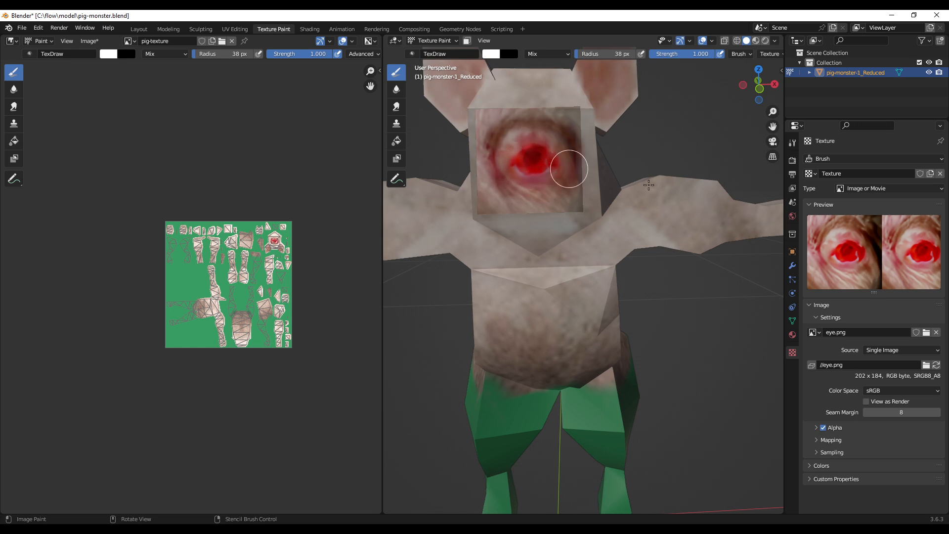
pyautogui.moveTo(649, 184)
pyautogui.mouseDown(button='middle')
pyautogui.moveTo(596, 186)
pyautogui.moveTo(650, 190)
pyautogui.mouseUp(button='middle')
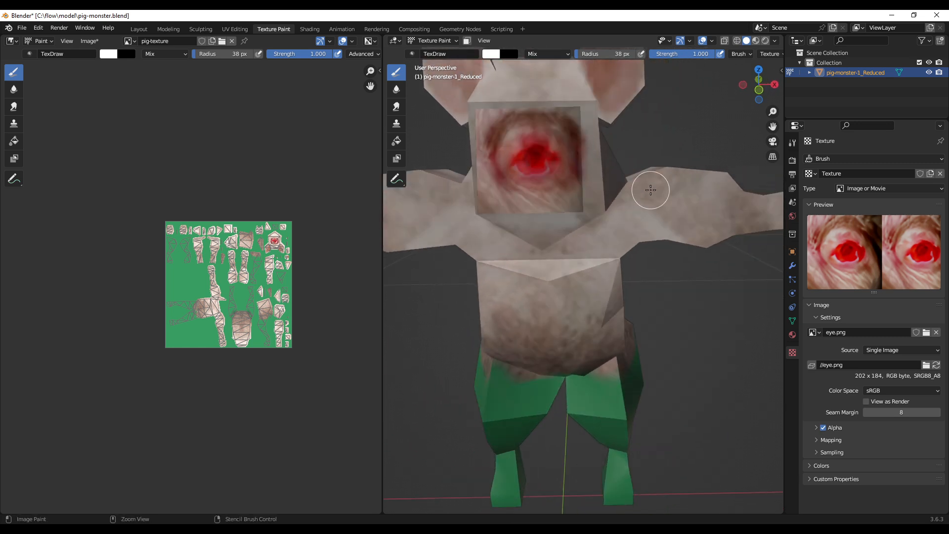
pyautogui.hotkey('ctrl', 'z')
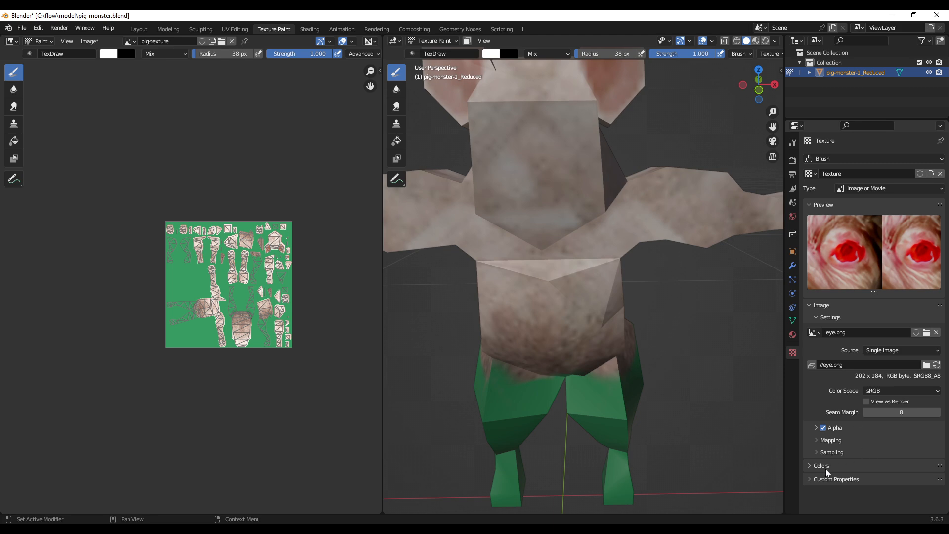
# Turn off X mirror symmetry for texture painting.
pyautogui.click(791, 144)
pyautogui.scroll(-10, 845, 472)
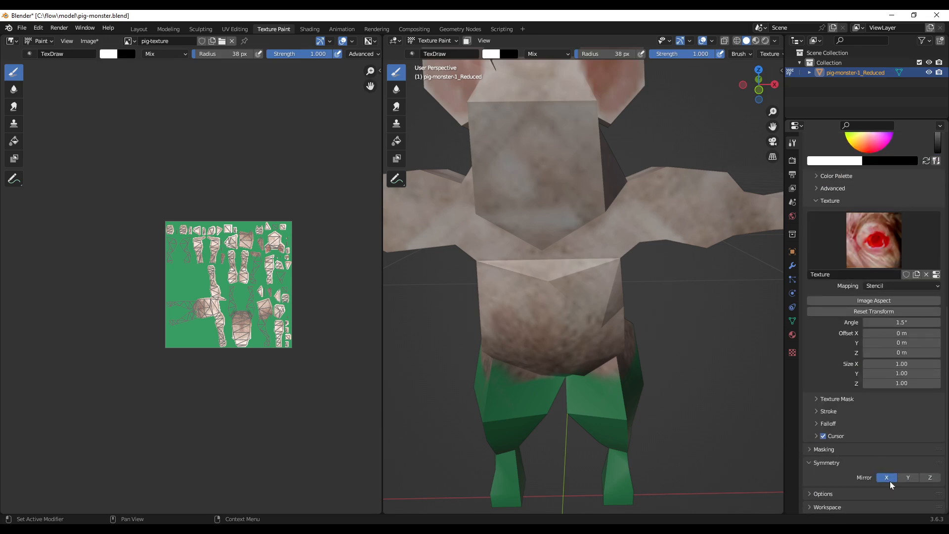
pyautogui.click(887, 479)
# Enlarge the stencil over the face in front view, paint one large red eye with its dark surround, and check the model.
pyautogui.press('KP_1')
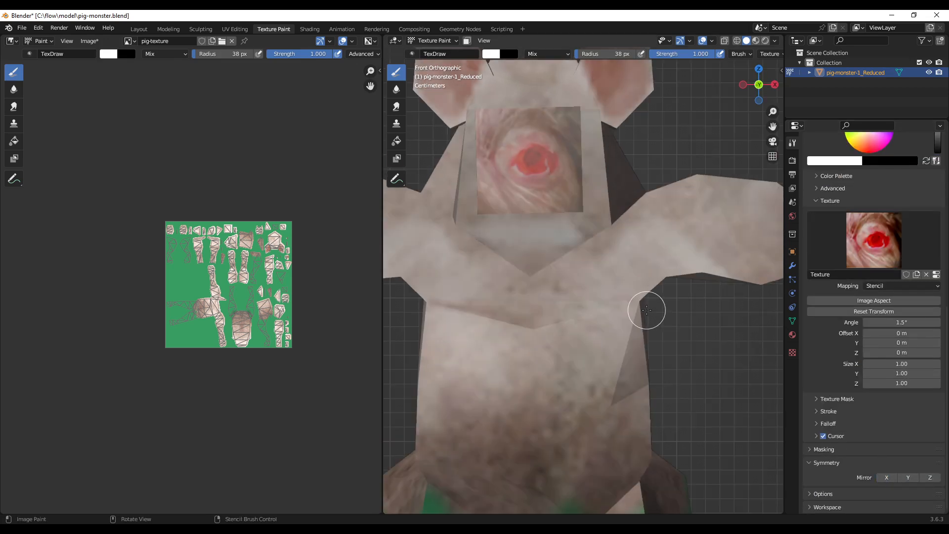
pyautogui.keyDown('shift'); pyautogui.moveTo(568, 189); pyautogui.dragTo(606, 212, button='right'); pyautogui.keyUp('shift')
pyautogui.moveTo(606, 212); pyautogui.dragTo(603, 212, button='middle')
pyautogui.press('KP_1')
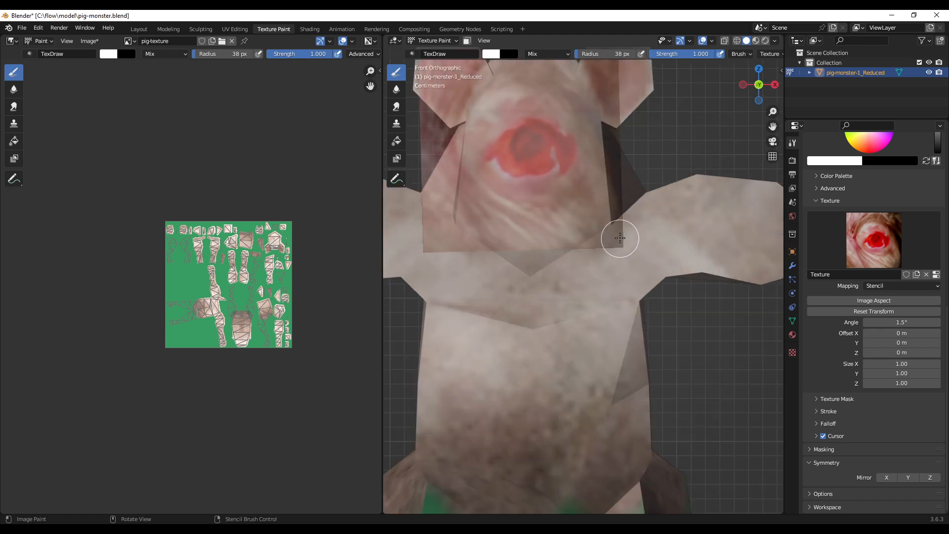
pyautogui.moveTo(568, 147)
pyautogui.mouseDown()
pyautogui.moveTo(514, 178)
pyautogui.moveTo(529, 132)
pyautogui.mouseUp()
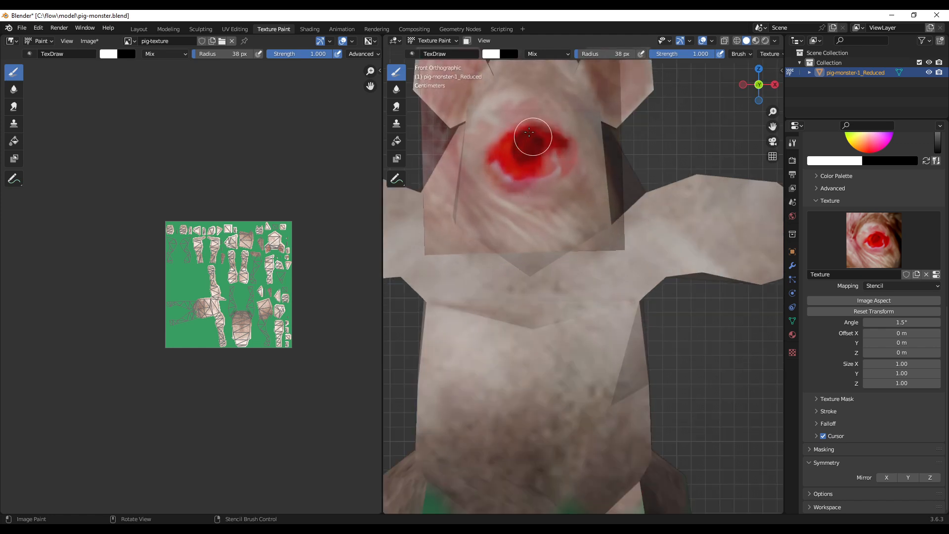
pyautogui.moveTo(508, 199)
pyautogui.mouseDown()
pyautogui.moveTo(532, 178)
pyautogui.moveTo(512, 203)
pyautogui.moveTo(514, 133)
pyautogui.moveTo(561, 110)
pyautogui.moveTo(577, 168)
pyautogui.moveTo(559, 183)
pyautogui.moveTo(496, 133)
pyautogui.mouseUp()
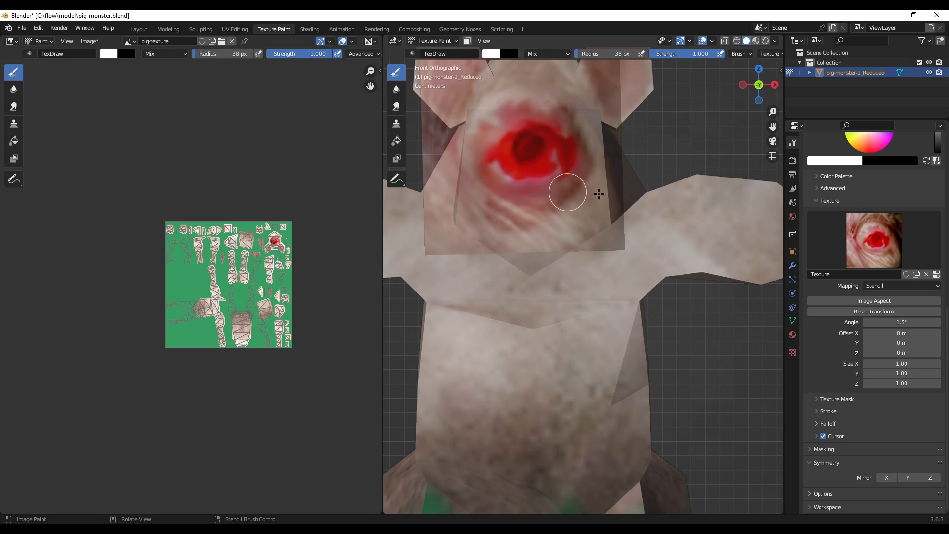
pyautogui.scroll(-5, 599, 194)
pyautogui.moveTo(599, 193); pyautogui.dragTo(676, 264, button='middle')
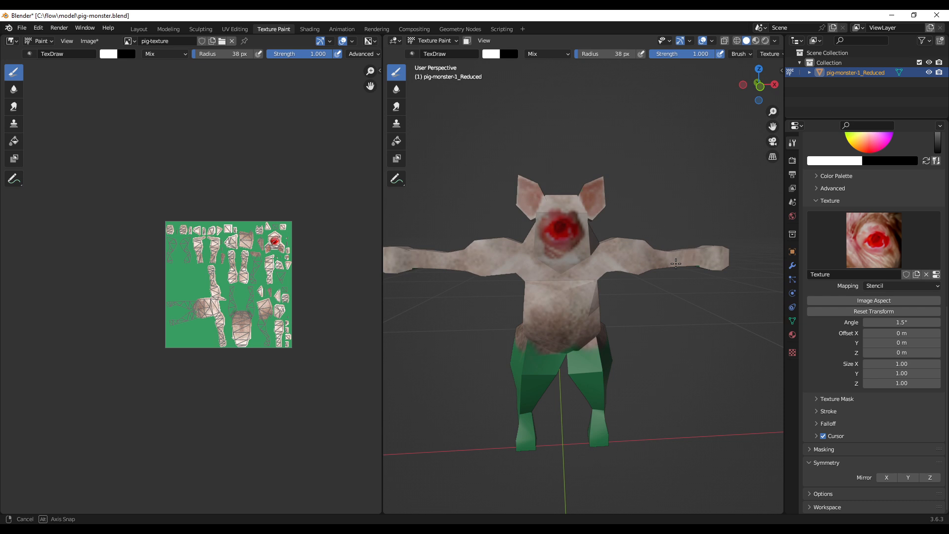
pyautogui.moveTo(676, 263); pyautogui.dragTo(649, 272, button='middle')
pyautogui.scroll(1, 629, 320)
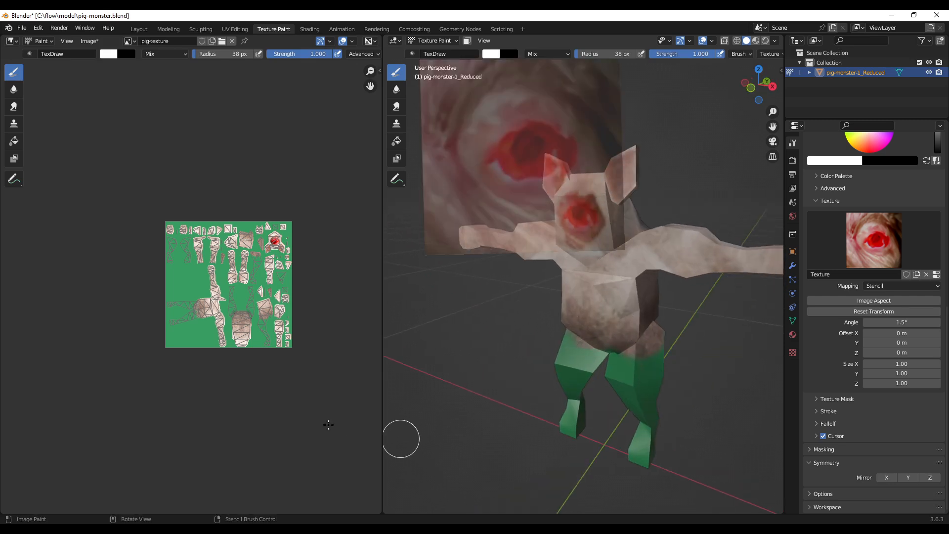
# Switch to the browser's Pexels pig search, open the brown wild boar photo and copy its image.
pyautogui.click(171, 529)
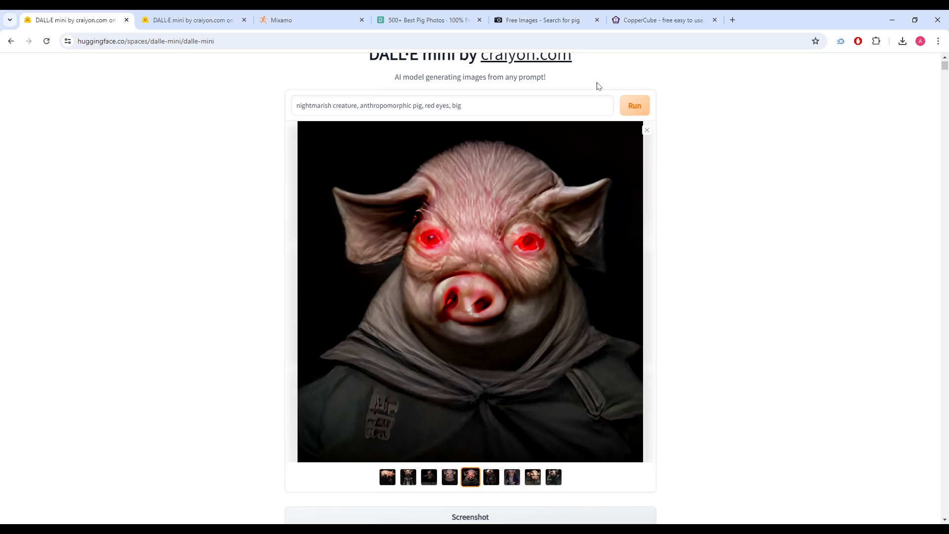
pyautogui.click(425, 20)
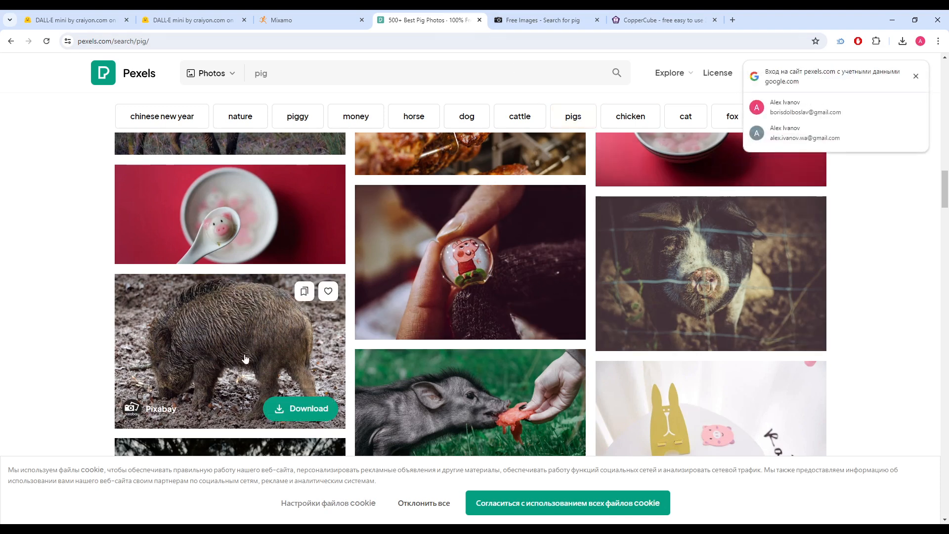
pyautogui.click(228, 334)
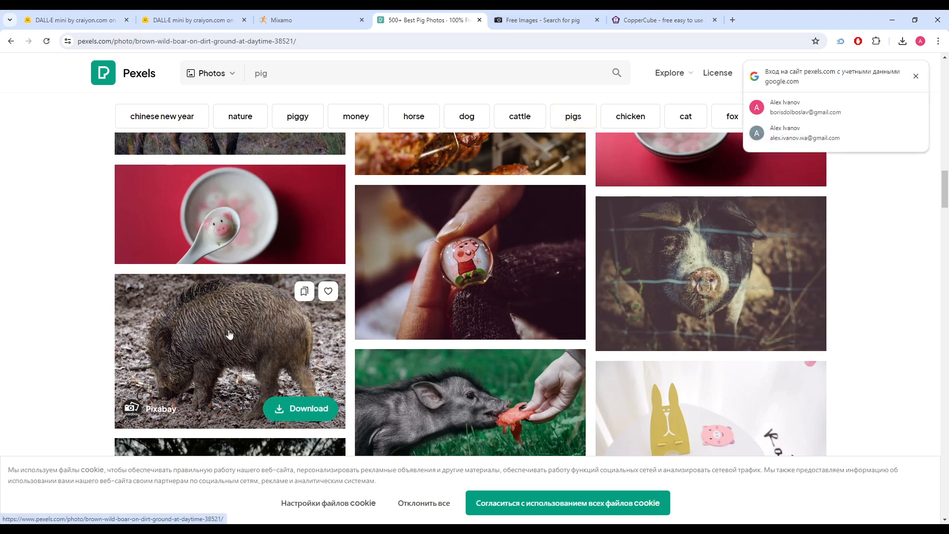
pyautogui.rightClick(436, 254)
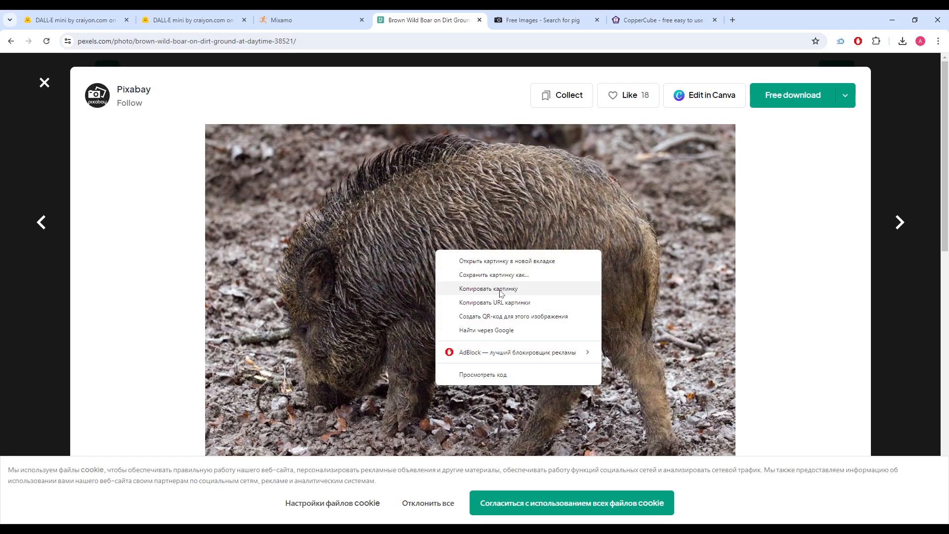
pyautogui.click(497, 289)
# Switch to paint.net and paste the copied boar photo into a new 1125 × 750 px image.
pyautogui.moveTo(211, 509)
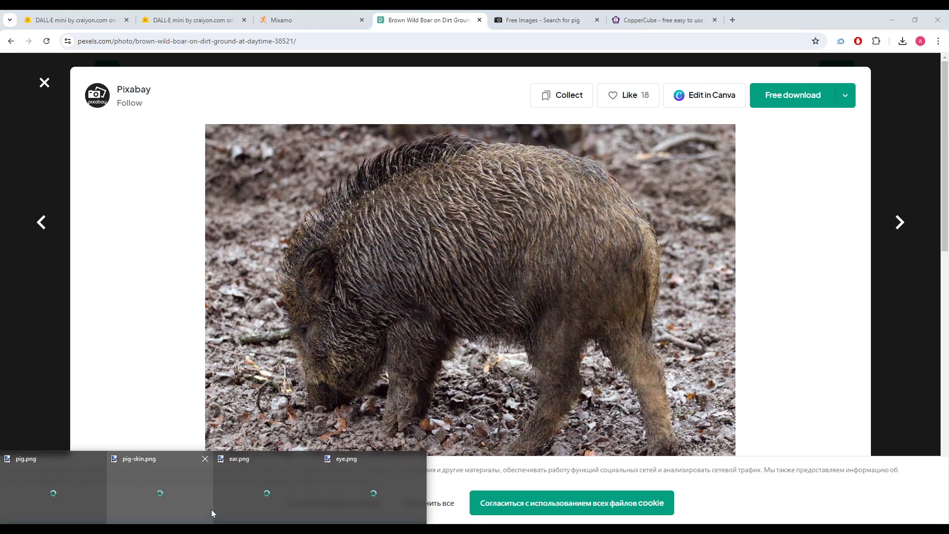
pyautogui.click(398, 475)
pyautogui.hotkey('ctrl', 'n')
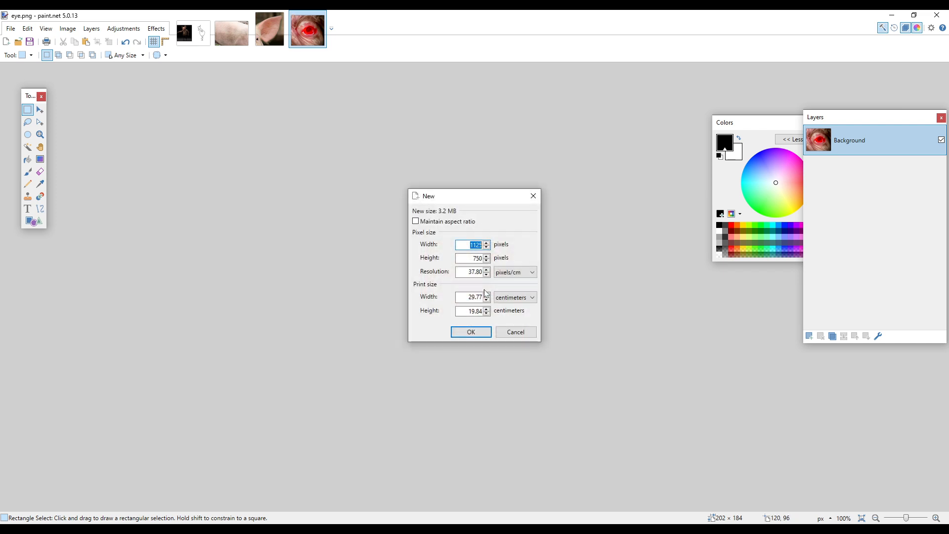
pyautogui.press('Return')
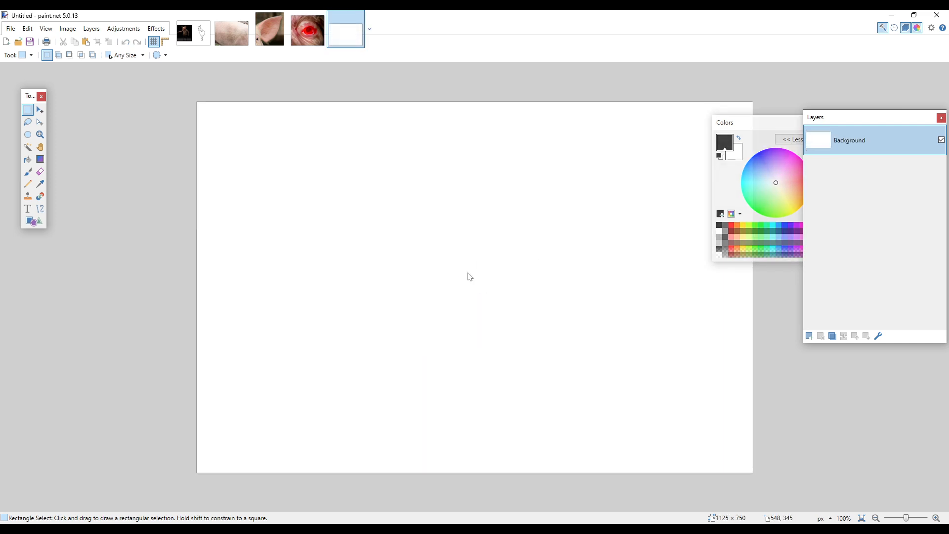
pyautogui.hotkey('ctrl', 'v')
pyautogui.keyDown('ctrl'); pyautogui.scroll(1, 477, 283); pyautogui.keyUp('ctrl')
pyautogui.hotkey('ctrl', 'd')
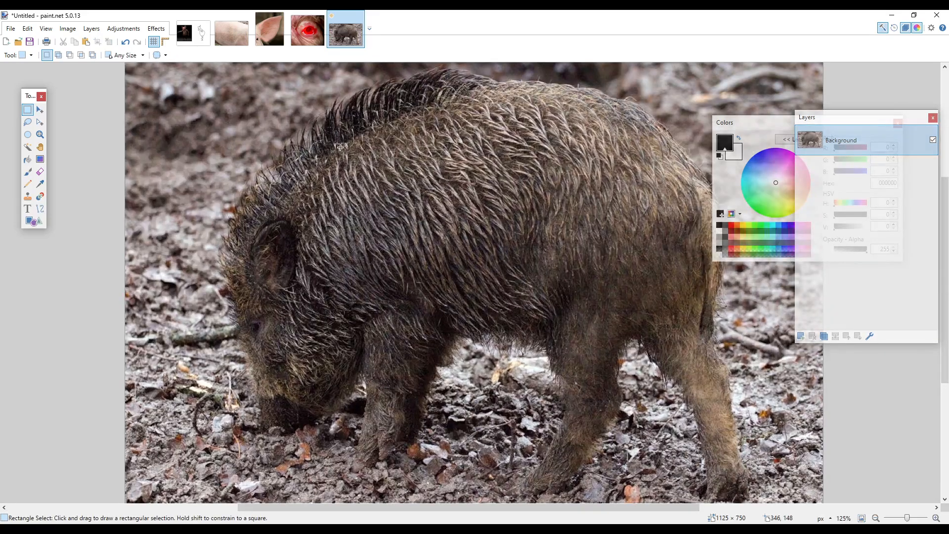
# Crop the photo to the fur on the boar's flank, about 532 × 253 px, and save it as hair.png.
pyautogui.moveTo(341, 147); pyautogui.dragTo(671, 304)
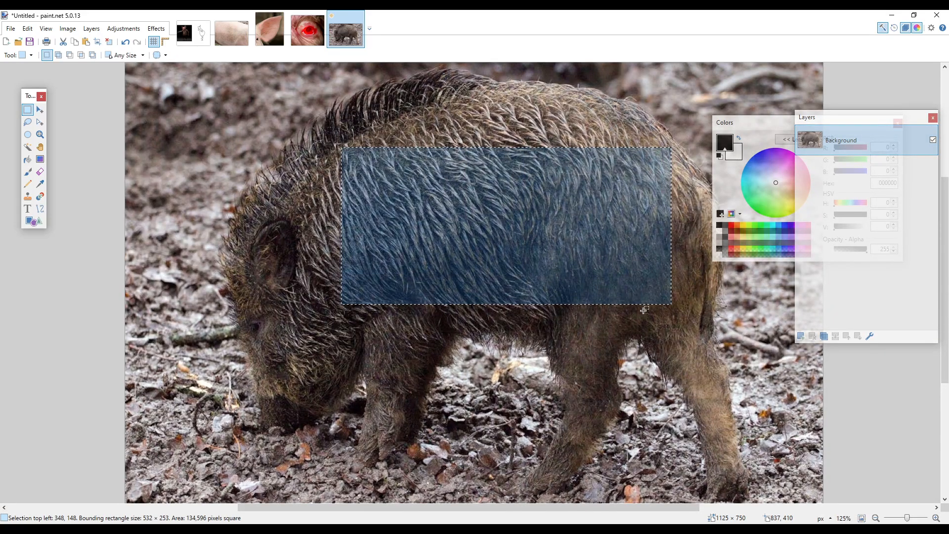
pyautogui.hotkey('ctrl', 'shift', 'x')
pyautogui.click(10, 28)
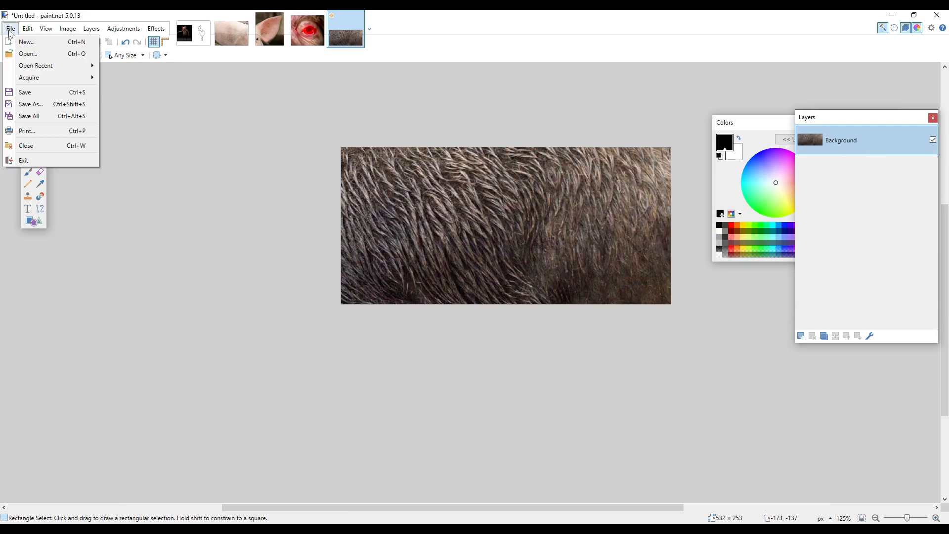
pyautogui.click(35, 105)
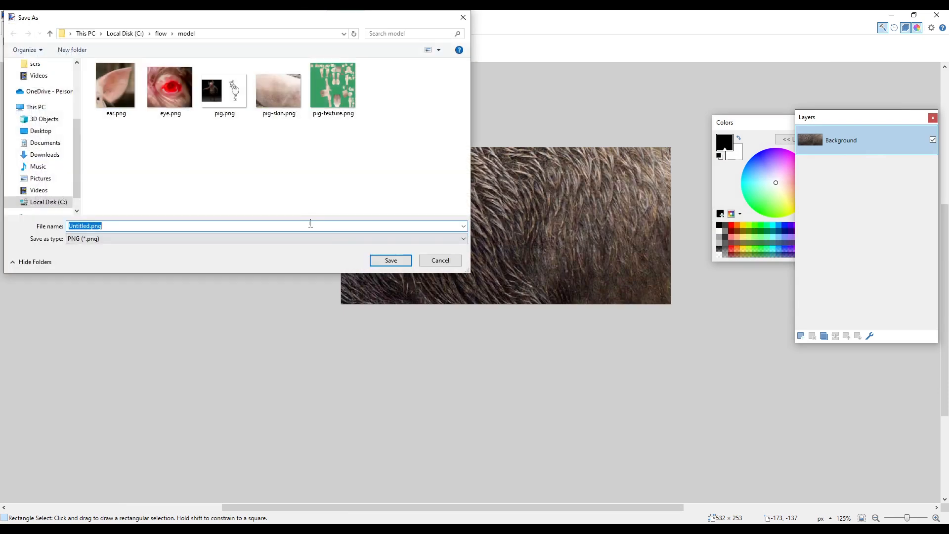
pyautogui.hotkey('shift', 'Left')
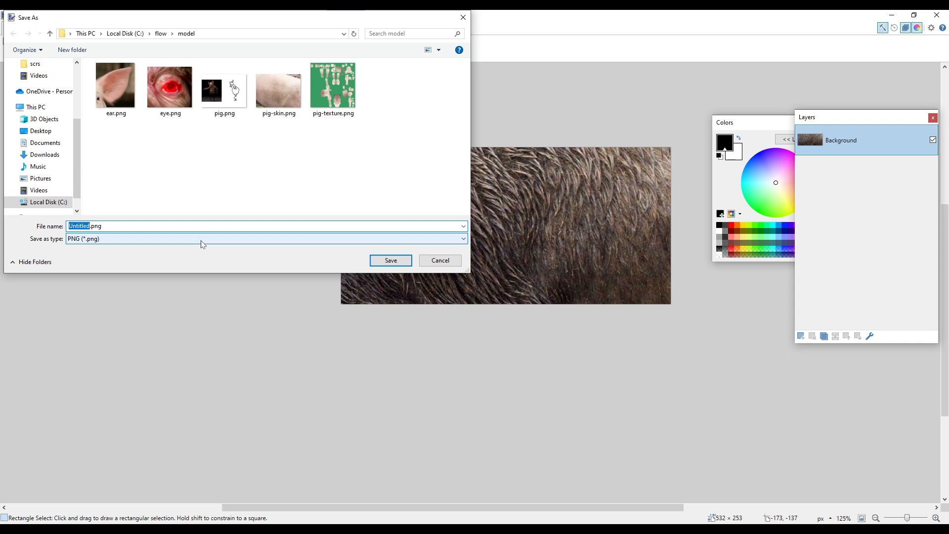
pyautogui.write('hair')
pyautogui.press('Return')
pyautogui.press('Return')
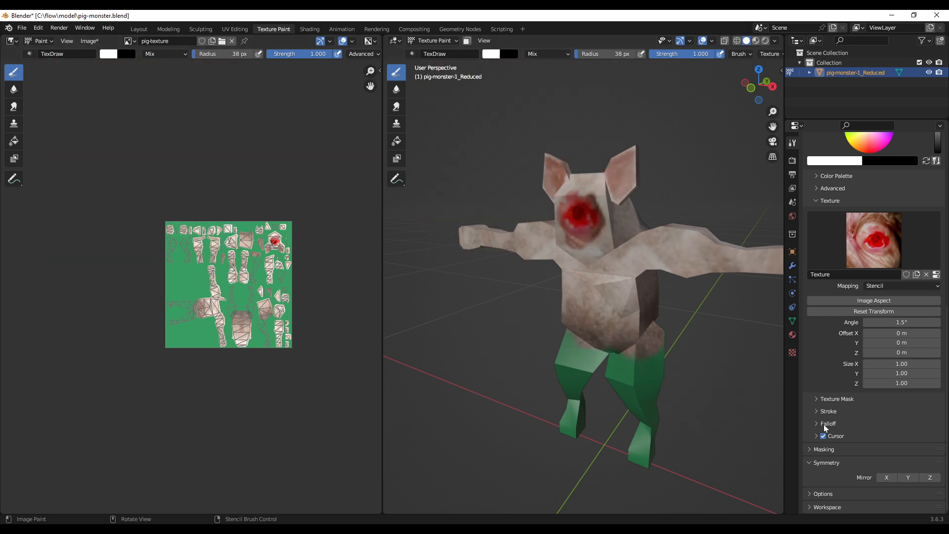
# Load legs.png, the boar fur image, as the image of the brush texture.
pyautogui.click(793, 353)
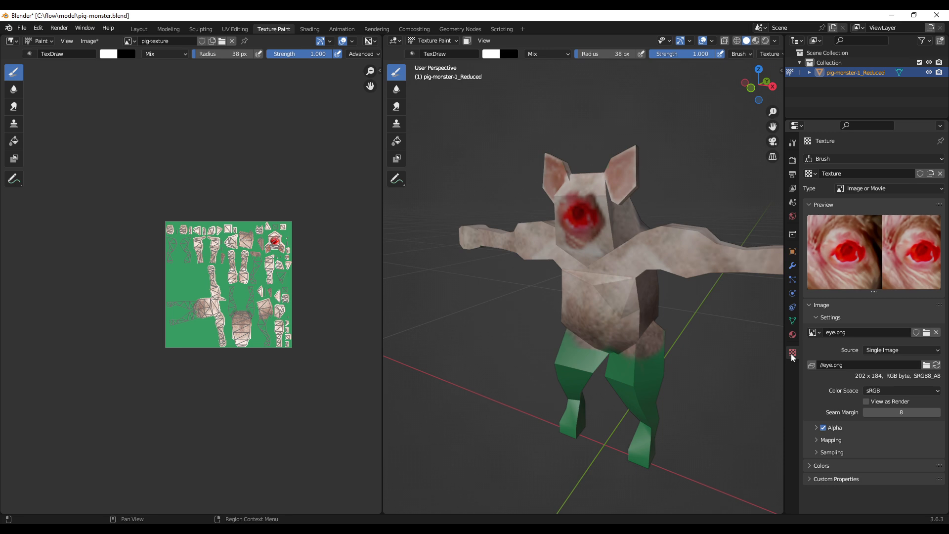
pyautogui.click(926, 332)
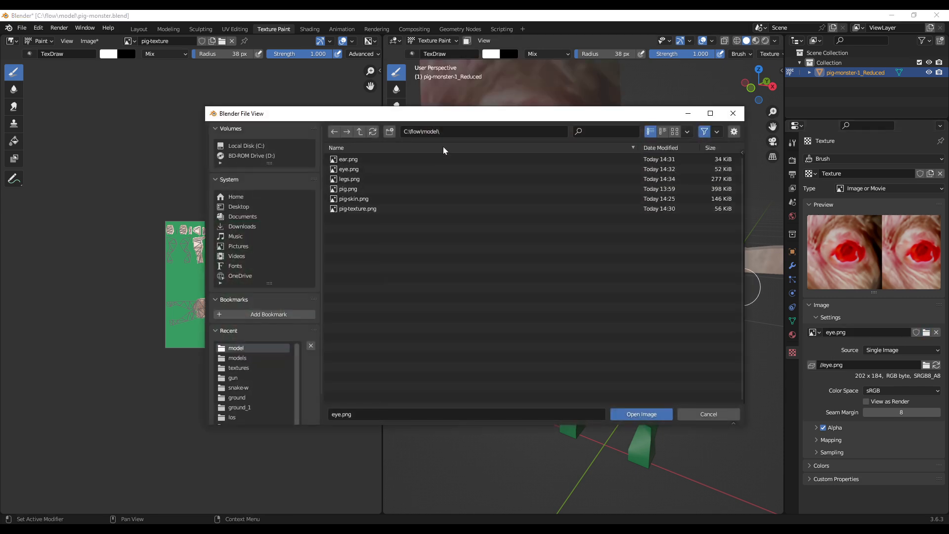
pyautogui.doubleClick(351, 178)
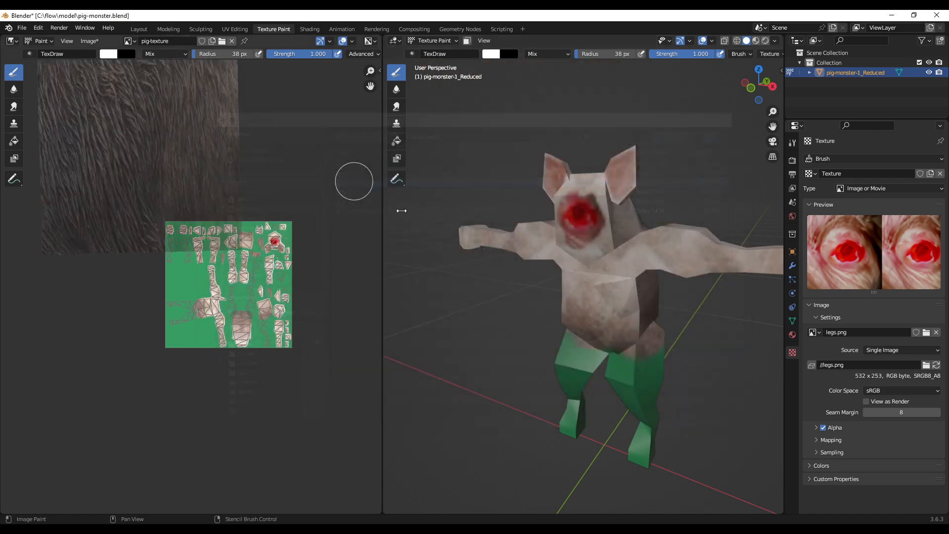
# Place the fur stencil over the legs in front view and turn on X mirror symmetry for painting.
pyautogui.moveTo(559, 196)
pyautogui.mouseDown(button='middle')
pyautogui.moveTo(591, 181)
pyautogui.moveTo(584, 175)
pyautogui.mouseUp(button='middle')
pyautogui.keyDown('shift'); pyautogui.moveTo(584, 175); pyautogui.dragTo(624, 405, button='right'); pyautogui.keyUp('shift')
pyautogui.moveTo(624, 406); pyautogui.dragTo(580, 366, button='middle')
pyautogui.scroll(2, 586, 397)
pyautogui.keyDown('shift'); pyautogui.moveTo(601, 458); pyautogui.dragTo(603, 350, button='middle'); pyautogui.keyUp('shift')
pyautogui.moveTo(603, 350); pyautogui.dragTo(572, 311, button='right')
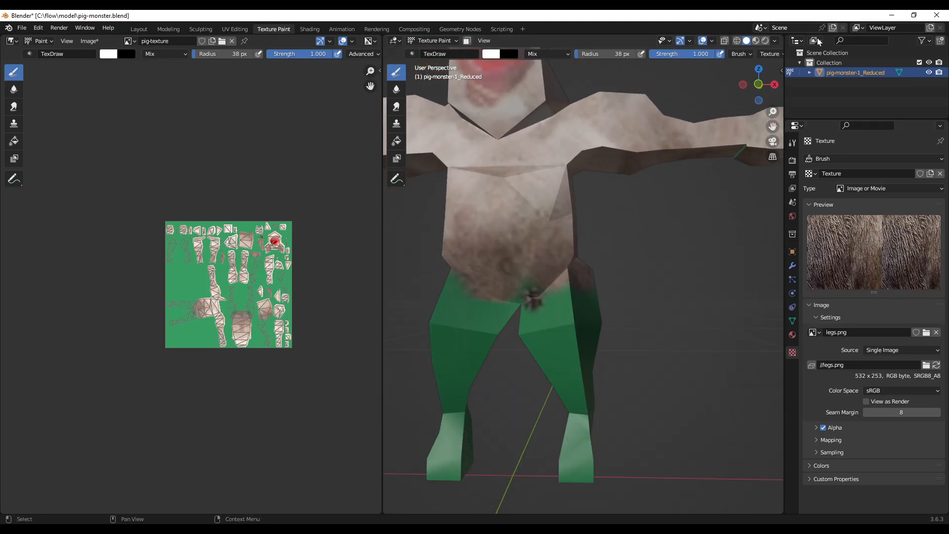
pyautogui.click(792, 142)
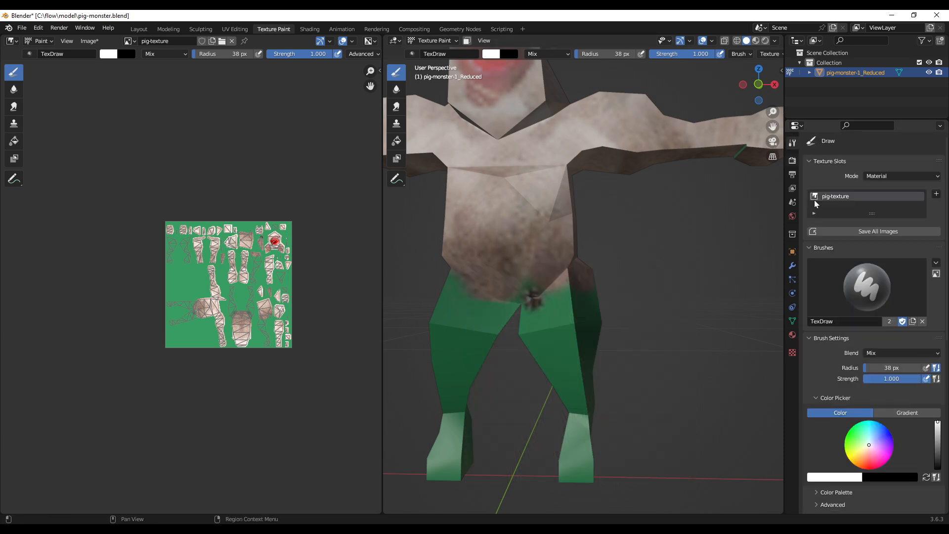
pyautogui.scroll(-15, 853, 481)
pyautogui.scroll(-4, 841, 462)
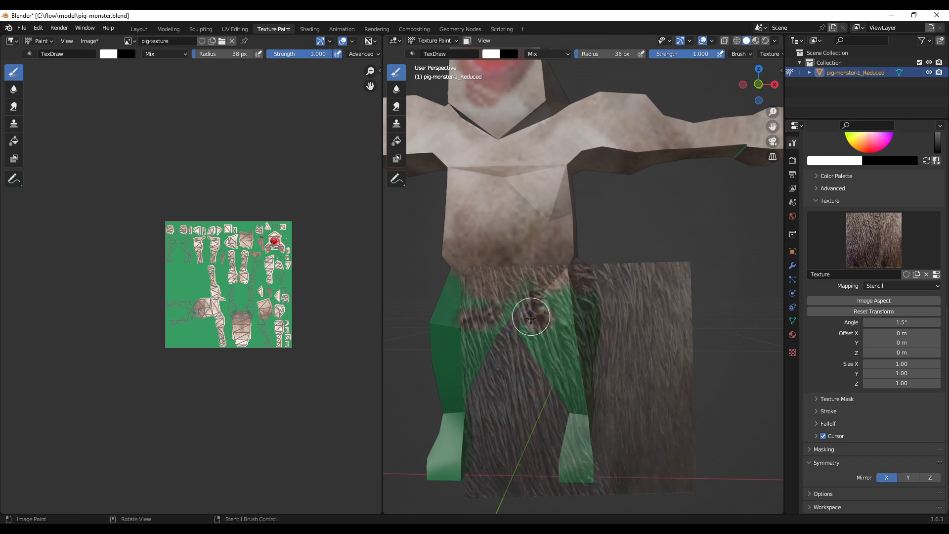
# Paint boar fur over the fronts of both legs from the lower belly down to the feet, including the crotch.
pyautogui.moveTo(531, 318)
pyautogui.mouseDown()
pyautogui.moveTo(569, 287)
pyautogui.moveTo(546, 340)
pyautogui.moveTo(575, 396)
pyautogui.moveTo(582, 329)
pyautogui.moveTo(581, 449)
pyautogui.mouseUp()
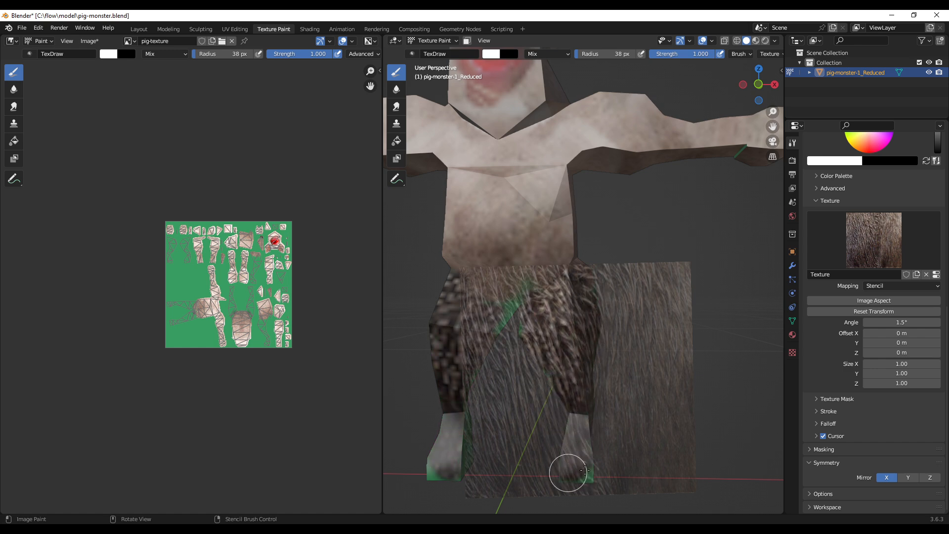
pyautogui.moveTo(588, 457); pyautogui.dragTo(610, 443, button='middle')
pyautogui.moveTo(610, 443); pyautogui.dragTo(563, 459, button='right')
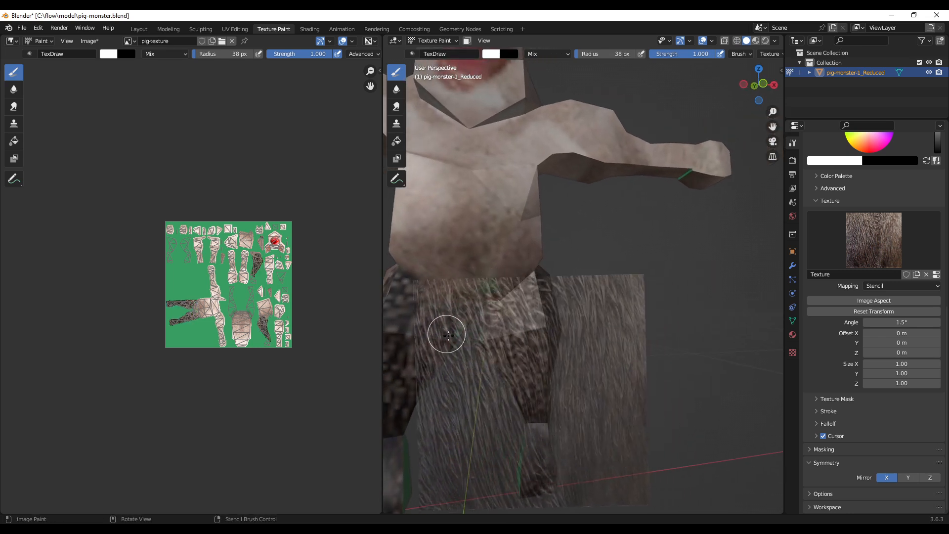
pyautogui.moveTo(522, 363); pyautogui.dragTo(498, 309)
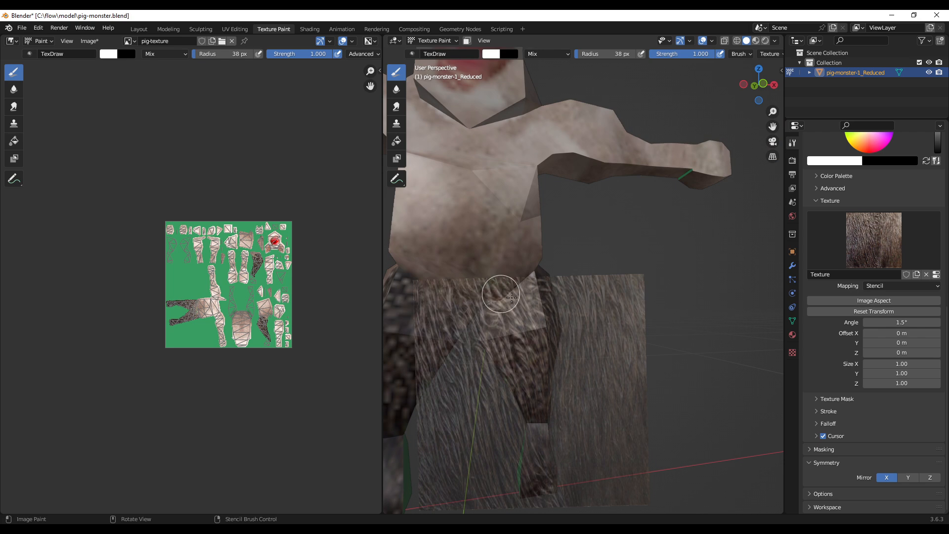
# Shift the stencil over the thighs in three-quarter view and paint fur on the hips and groin.
pyautogui.moveTo(511, 297); pyautogui.dragTo(583, 361, button='middle')
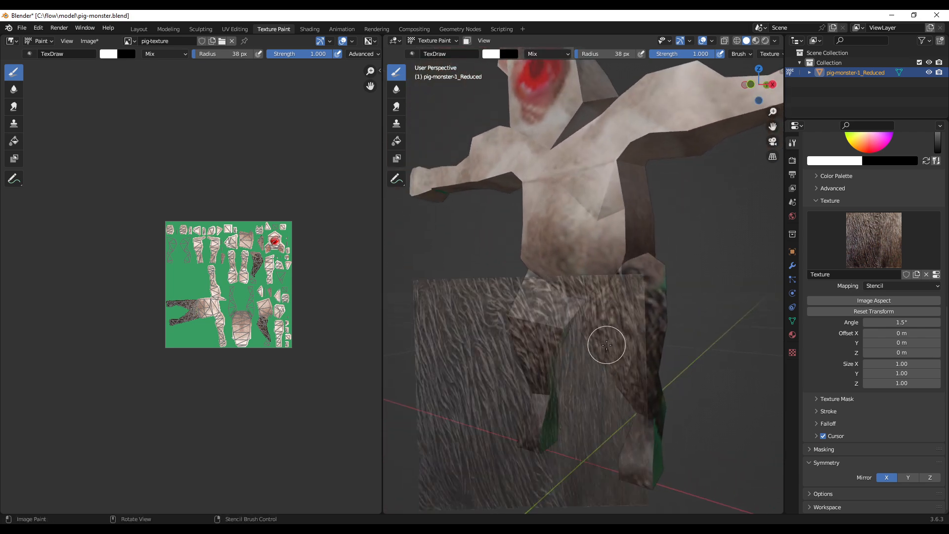
pyautogui.moveTo(607, 345); pyautogui.dragTo(594, 305, button='right')
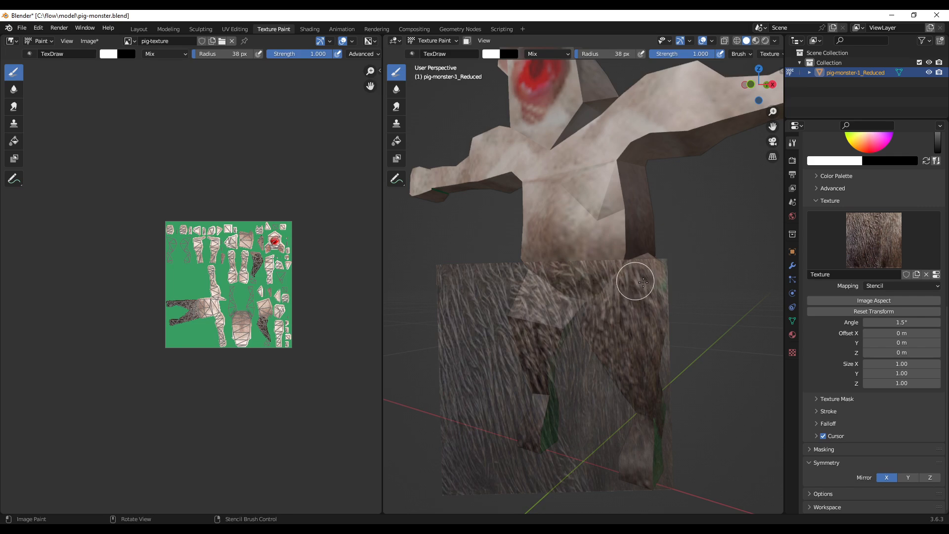
pyautogui.scroll(-3, 665, 349)
pyautogui.scroll(-3, 712, 381)
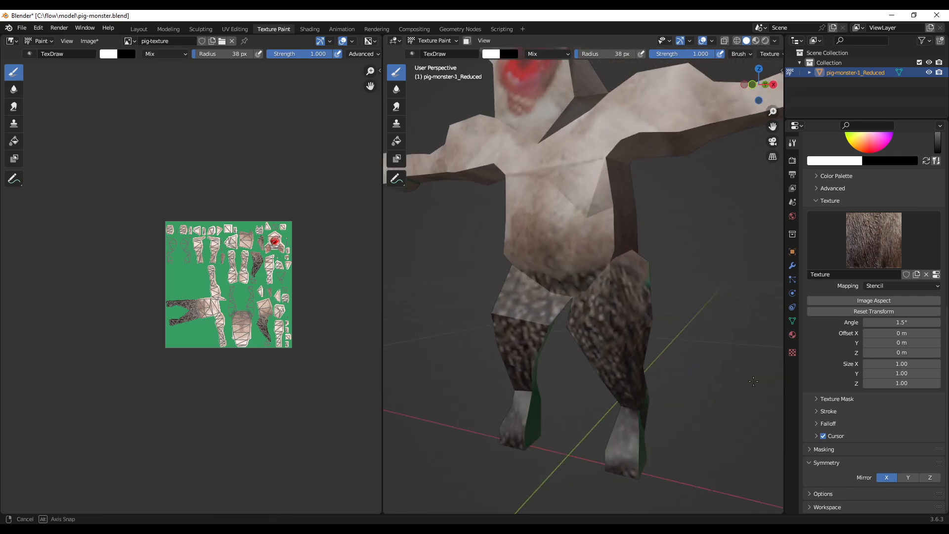
# Place the fur stencil over the leg in side view and paint its outer side down to the foot.
pyautogui.keyDown('shift'); pyautogui.moveTo(703, 349); pyautogui.dragTo(646, 360, button='right'); pyautogui.keyUp('shift')
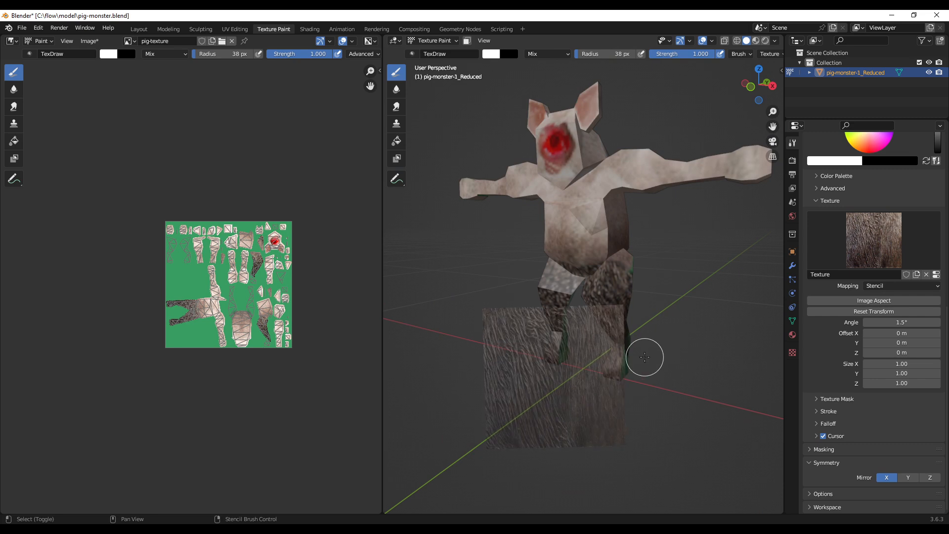
pyautogui.moveTo(646, 360); pyautogui.dragTo(589, 352, button='middle')
pyautogui.moveTo(646, 365); pyautogui.dragTo(755, 306, button='right')
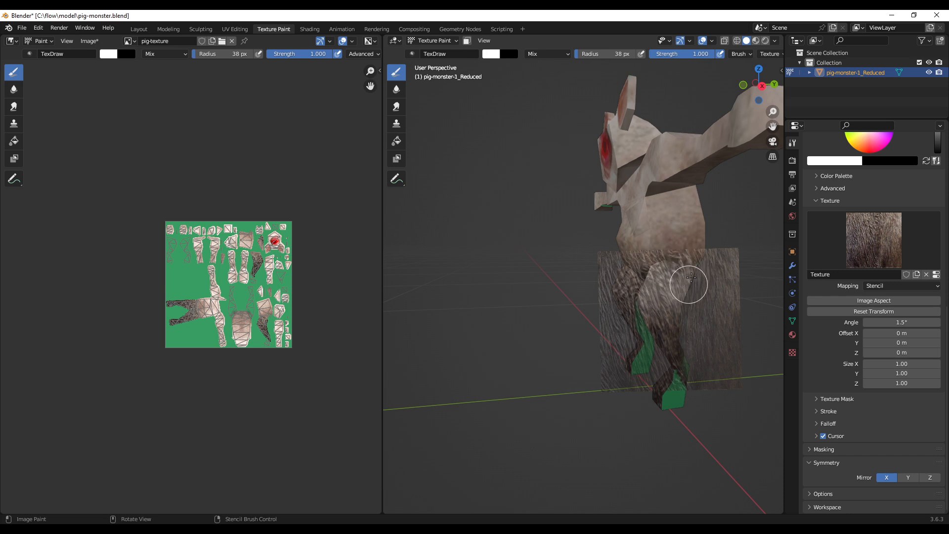
pyautogui.moveTo(708, 402); pyautogui.dragTo(674, 390, button='right')
# Line up the stencil with the legs from behind and paint fur over the backs of the thighs.
pyautogui.moveTo(695, 378); pyautogui.dragTo(602, 370, button='middle')
pyautogui.keyDown('shift'); pyautogui.moveTo(713, 430); pyautogui.dragTo(731, 419, button='right'); pyautogui.keyUp('shift')
pyautogui.moveTo(660, 397); pyautogui.dragTo(684, 359, button='right')
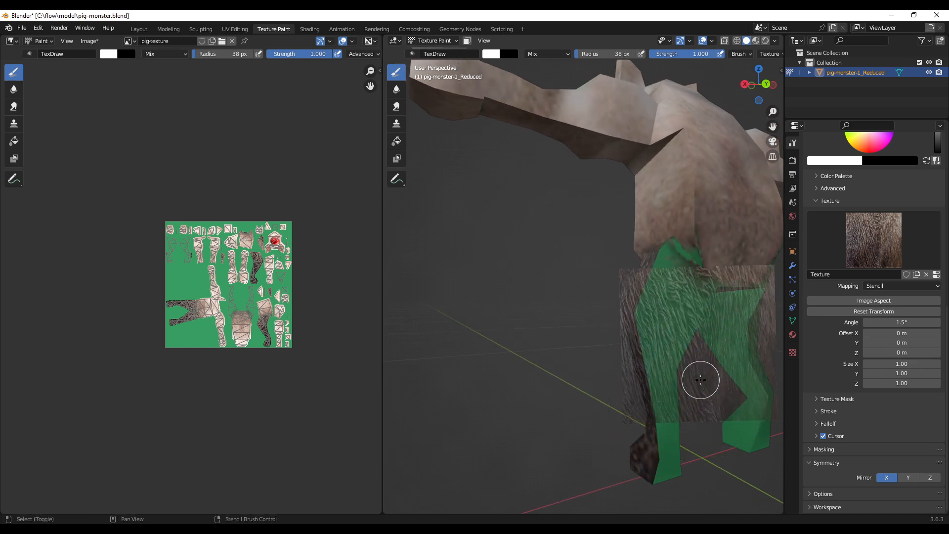
pyautogui.keyDown('shift'); pyautogui.moveTo(699, 380); pyautogui.dragTo(558, 361, button='middle'); pyautogui.keyUp('shift')
pyautogui.moveTo(588, 356); pyautogui.dragTo(461, 315, button='right')
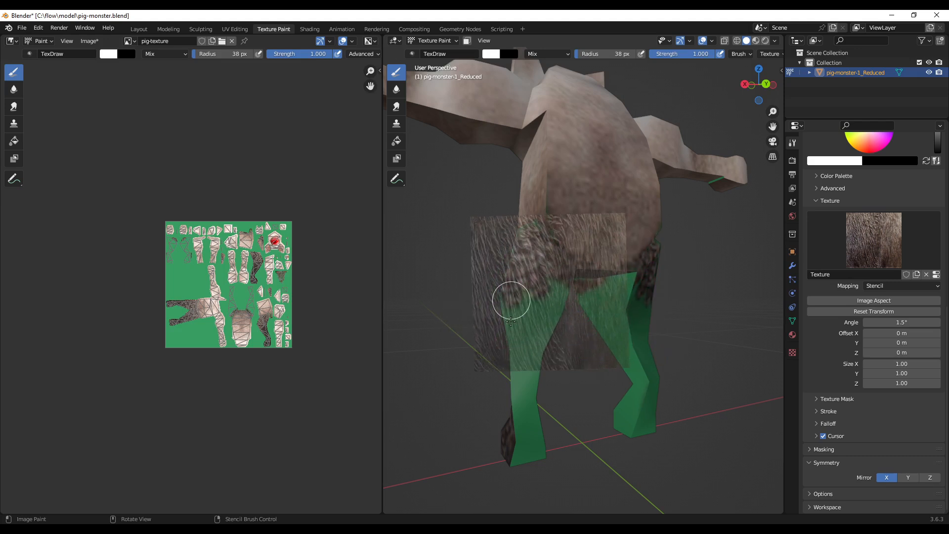
pyautogui.moveTo(510, 322)
pyautogui.mouseDown()
pyautogui.moveTo(499, 318)
pyautogui.moveTo(547, 314)
pyautogui.mouseUp()
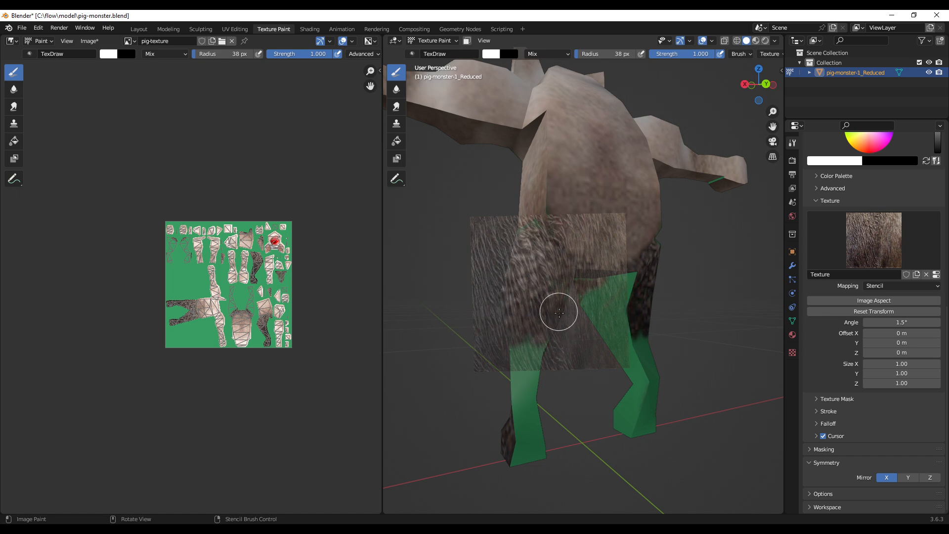
# Paint fur over the inner thighs and crotch from below, and cover the rear hips.
pyautogui.moveTo(556, 292); pyautogui.dragTo(559, 269, button='middle')
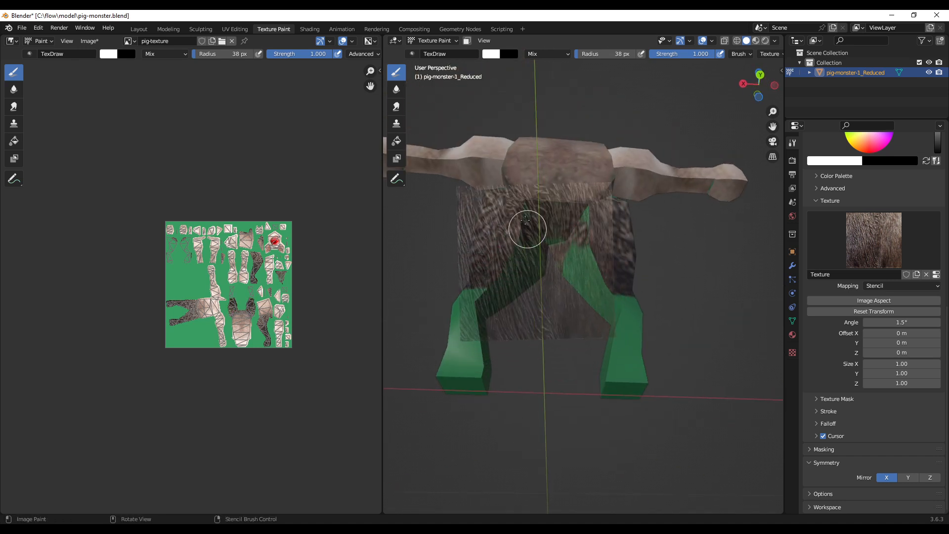
pyautogui.moveTo(562, 252)
pyautogui.mouseDown()
pyautogui.moveTo(507, 279)
pyautogui.moveTo(483, 309)
pyautogui.mouseUp()
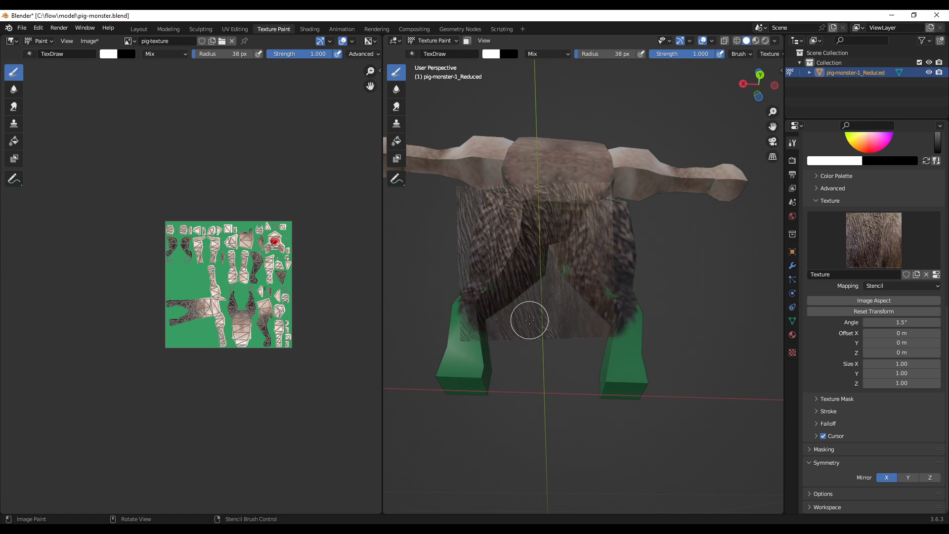
pyautogui.moveTo(529, 319); pyautogui.dragTo(597, 356, button='middle')
pyautogui.moveTo(579, 298); pyautogui.dragTo(625, 342, button='right')
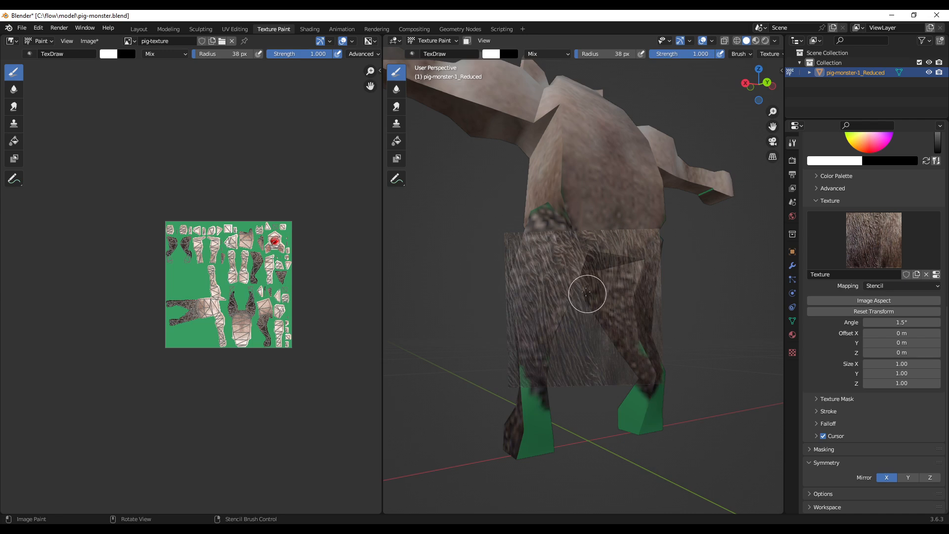
# Fill the remaining gaps on the hips and legs with fur from the side, rear and front views.
pyautogui.moveTo(580, 298); pyautogui.dragTo(614, 330, button='middle')
pyautogui.moveTo(653, 371); pyautogui.dragTo(678, 362, button='right')
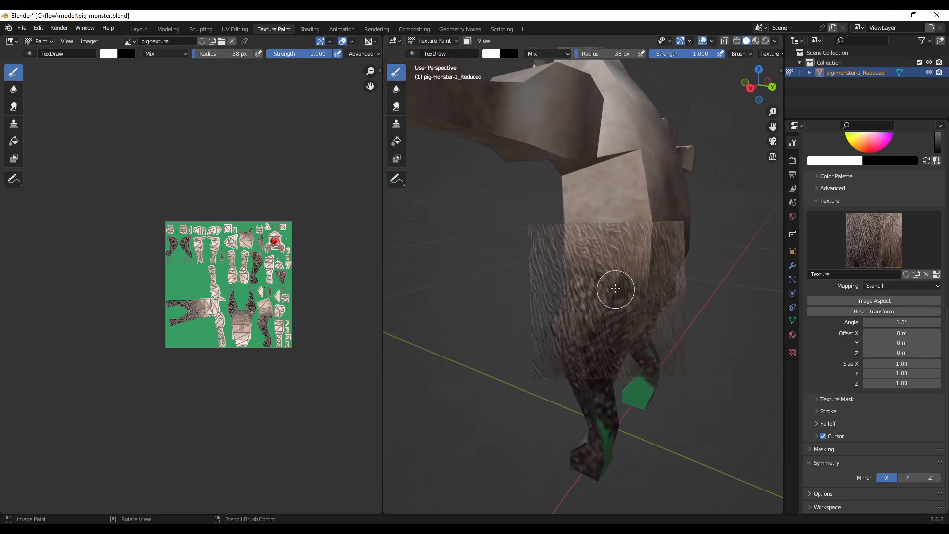
pyautogui.moveTo(640, 291); pyautogui.dragTo(540, 283, button='middle')
pyautogui.moveTo(540, 282)
pyautogui.mouseDown(button='right')
pyautogui.moveTo(608, 282)
pyautogui.moveTo(554, 289)
pyautogui.mouseUp(button='right')
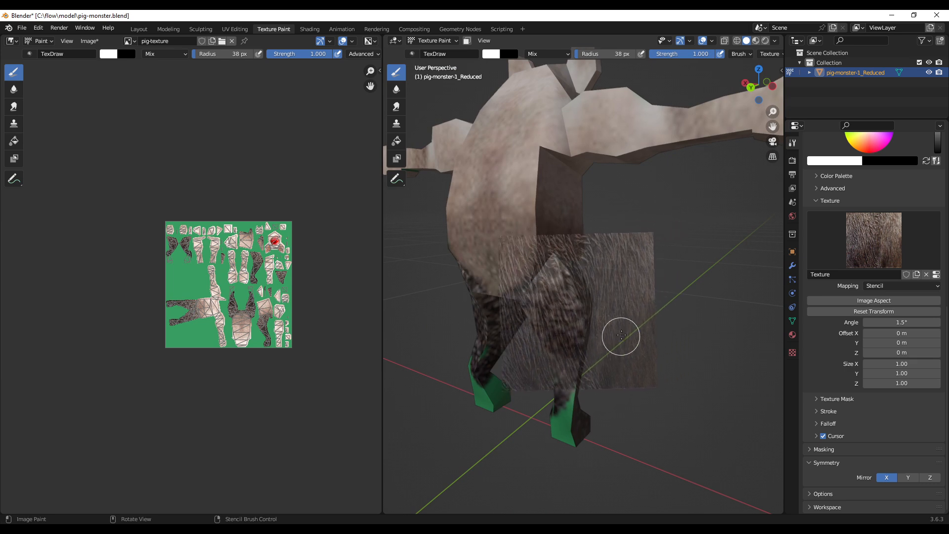
pyautogui.moveTo(621, 336); pyautogui.dragTo(463, 338, button='middle')
pyautogui.moveTo(609, 347); pyautogui.dragTo(667, 373, button='right')
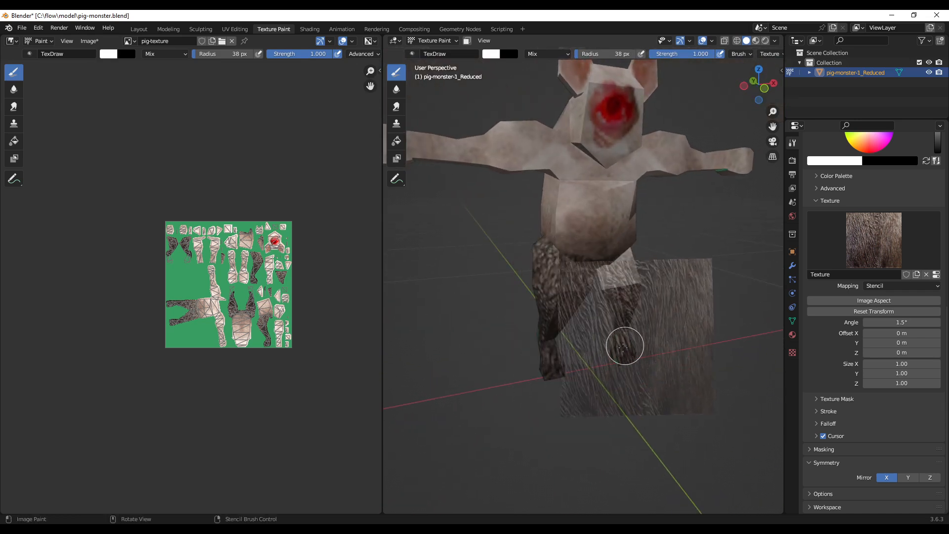
# Place the stencil over the lower legs in rear view and paint fur on their backs down to the feet.
pyautogui.moveTo(618, 359); pyautogui.dragTo(500, 366, button='middle')
pyautogui.scroll(-2, 648, 428)
pyautogui.moveTo(661, 427); pyautogui.dragTo(697, 451, button='right')
pyautogui.moveTo(697, 452); pyautogui.dragTo(635, 415, button='middle')
pyautogui.moveTo(635, 415)
pyautogui.keyDown('shift'); pyautogui.mouseDown(button='right')
pyautogui.moveTo(614, 411)
pyautogui.moveTo(632, 414)
pyautogui.mouseUp(button='right'); pyautogui.keyUp('shift')
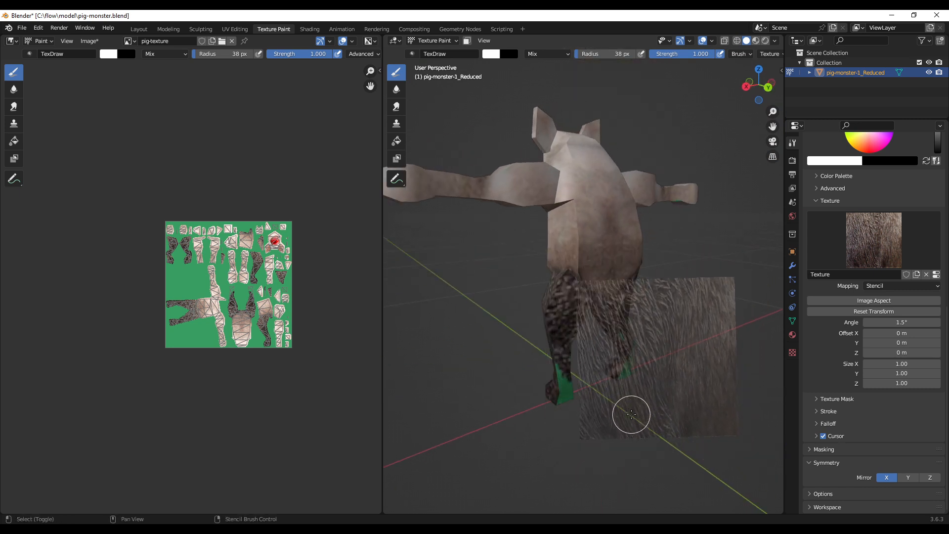
pyautogui.moveTo(649, 383); pyautogui.dragTo(577, 382, button='right')
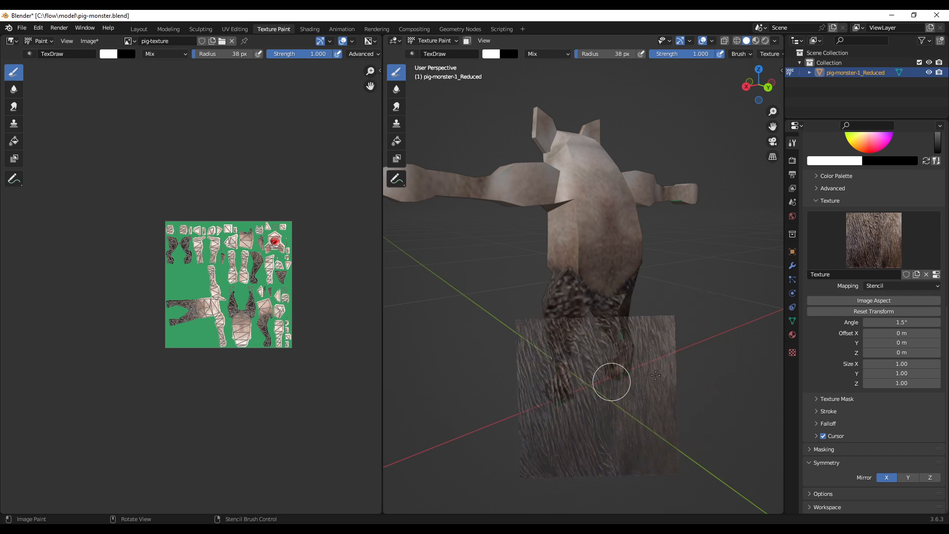
# Move the stencil over the legs in a low rear view and paint fur on the inner legs and feet.
pyautogui.moveTo(655, 375)
pyautogui.mouseDown(button='middle')
pyautogui.moveTo(612, 329)
pyautogui.moveTo(602, 291)
pyautogui.moveTo(676, 328)
pyautogui.mouseUp(button='middle')
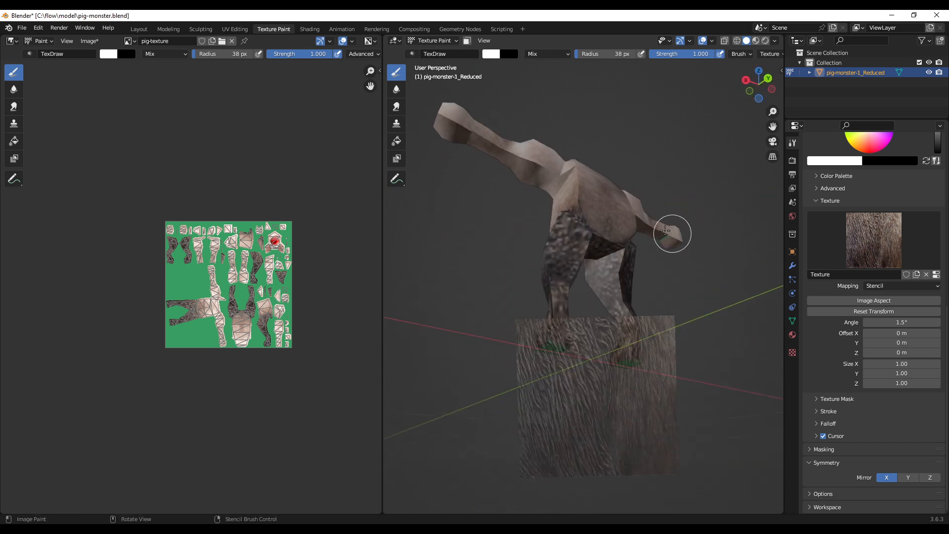
pyautogui.moveTo(631, 410); pyautogui.dragTo(618, 269, button='right')
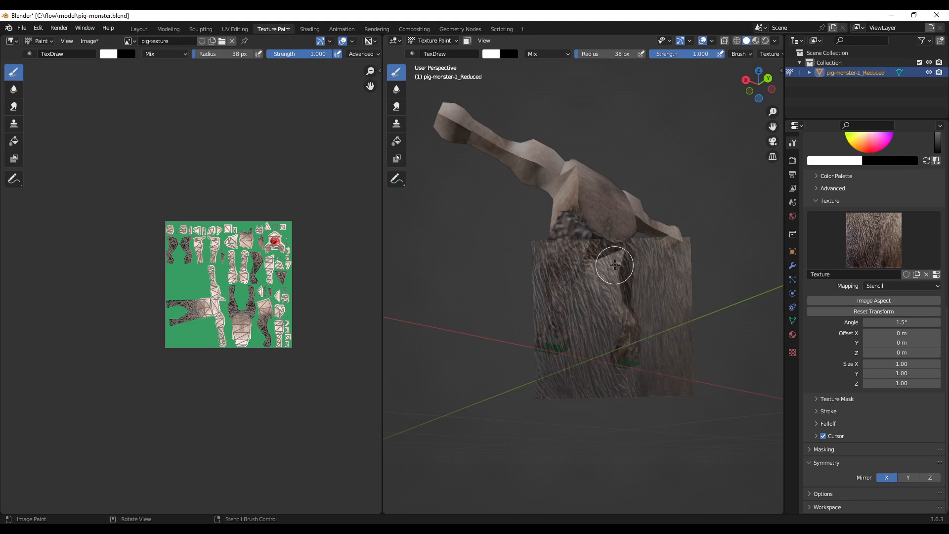
pyautogui.moveTo(648, 337); pyautogui.dragTo(651, 376, button='right')
pyautogui.moveTo(644, 373)
pyautogui.mouseDown()
pyautogui.moveTo(635, 365)
pyautogui.moveTo(655, 370)
pyautogui.mouseUp()
# Paint fur over the soles of both feet from below and check the legs for unpainted spots.
pyautogui.moveTo(655, 370); pyautogui.dragTo(645, 319, button='middle')
pyautogui.moveTo(642, 303); pyautogui.dragTo(646, 324, button='right')
pyautogui.moveTo(646, 325); pyautogui.dragTo(587, 360, button='middle')
pyautogui.moveTo(587, 360); pyautogui.dragTo(567, 336, button='right')
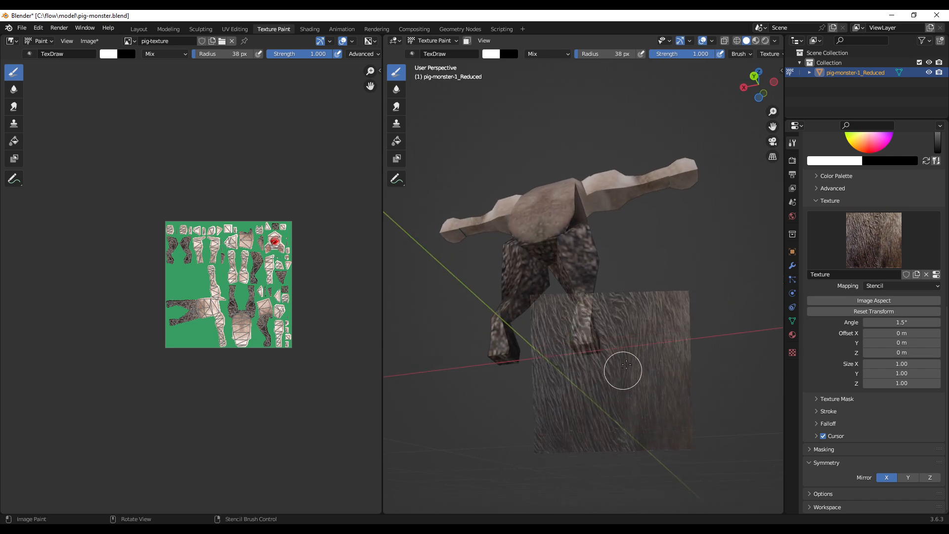
pyautogui.moveTo(626, 365); pyautogui.dragTo(607, 356, button='middle')
pyautogui.moveTo(607, 356); pyautogui.dragTo(604, 305, button='right')
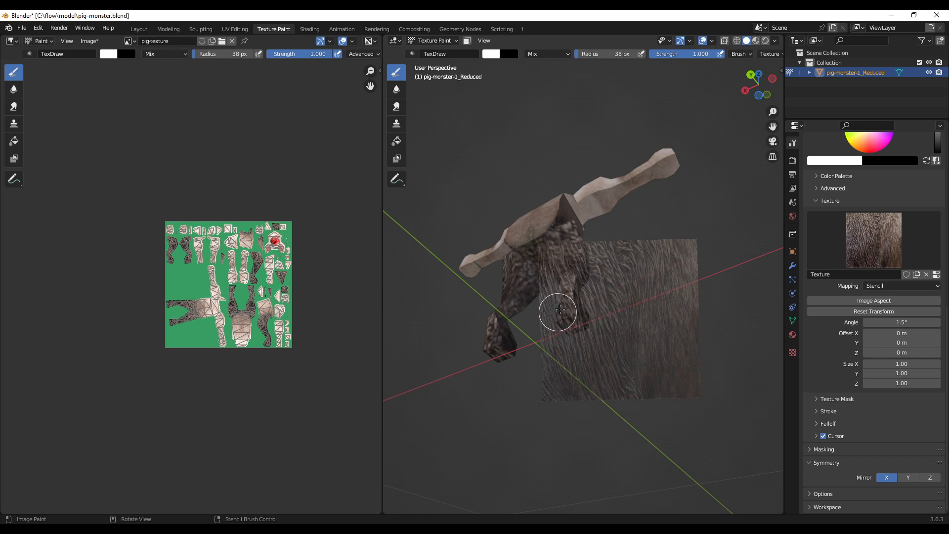
pyautogui.moveTo(559, 307); pyautogui.dragTo(579, 363, button='middle')
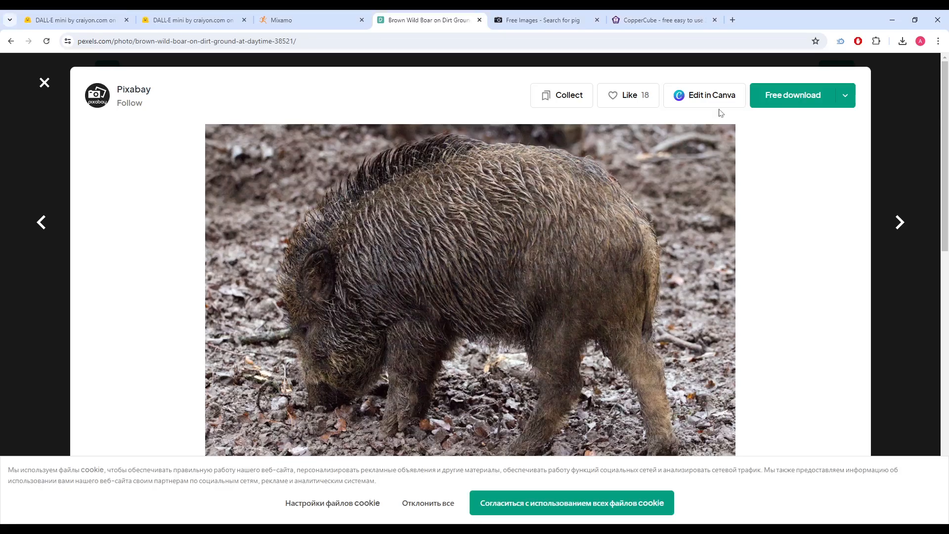
# Switch to the browser, close the wild boar photo and search Pexels photos for "hoof".
pyautogui.click(889, 193)
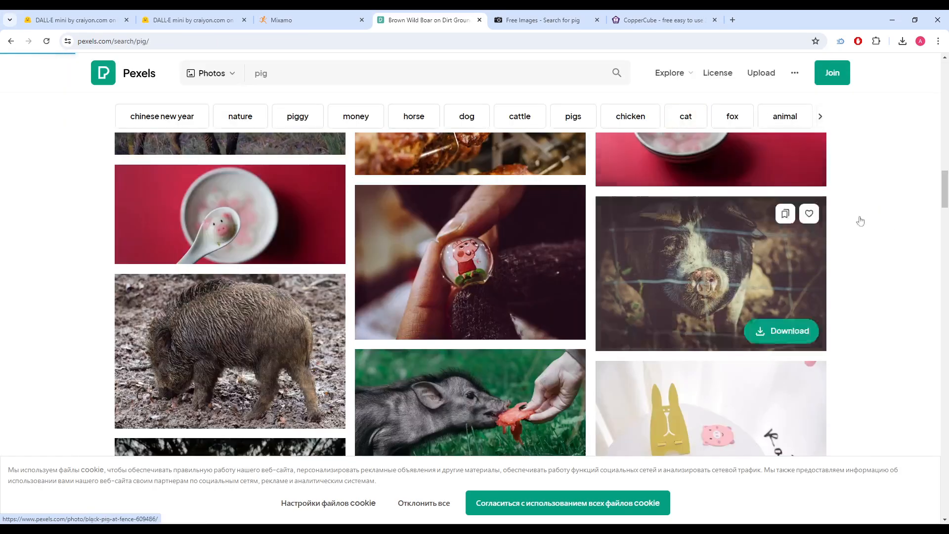
pyautogui.scroll(7, 421, 208)
pyautogui.click(310, 78)
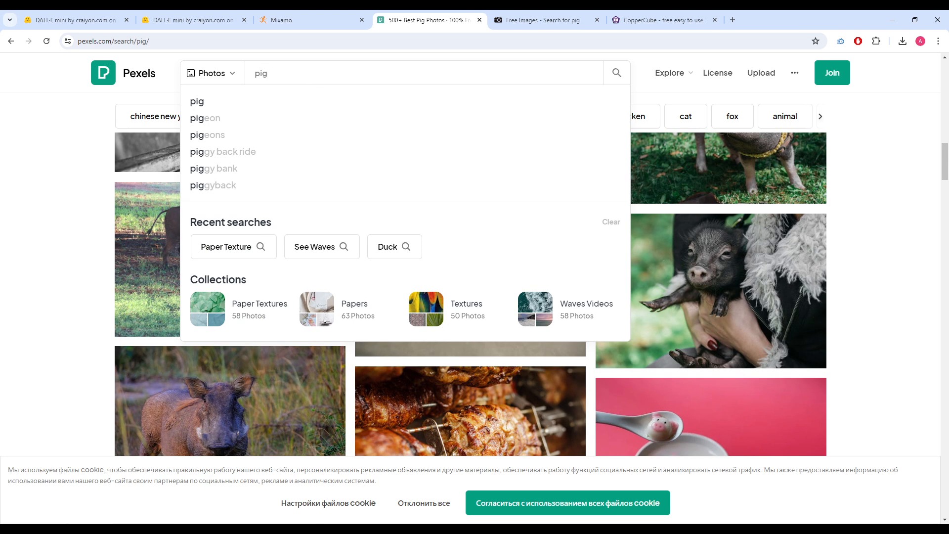
pyautogui.press('BackSpace')
pyautogui.press('BackSpace')
pyautogui.press('BackSpace')
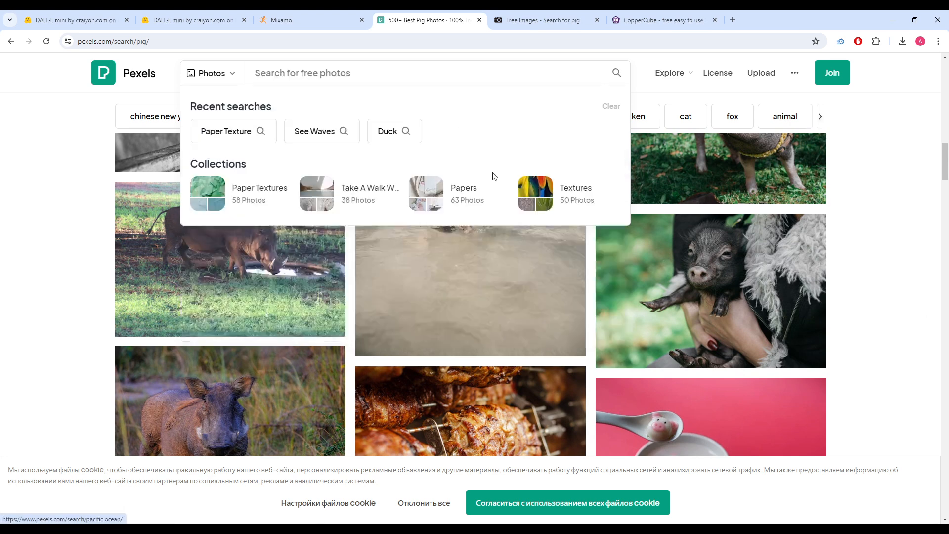
pyautogui.write('hoof')
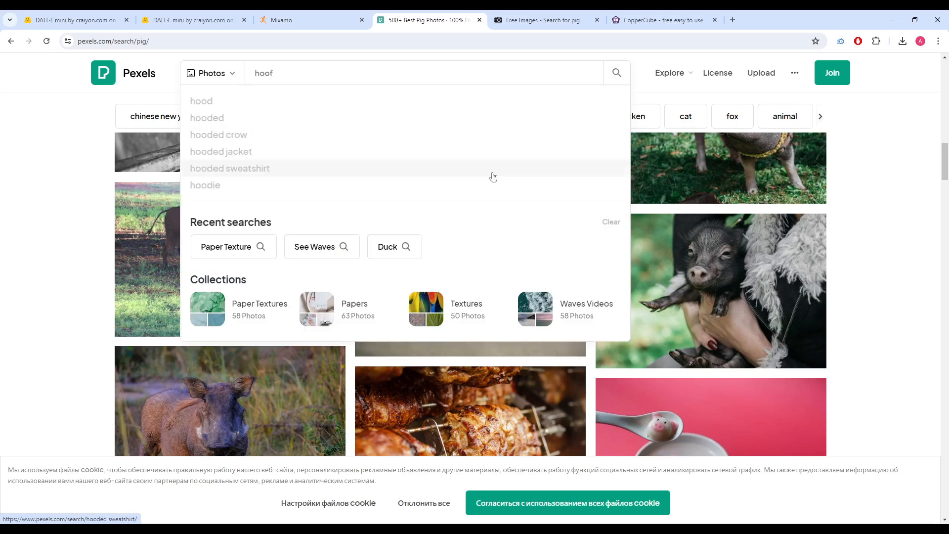
pyautogui.press('Return')
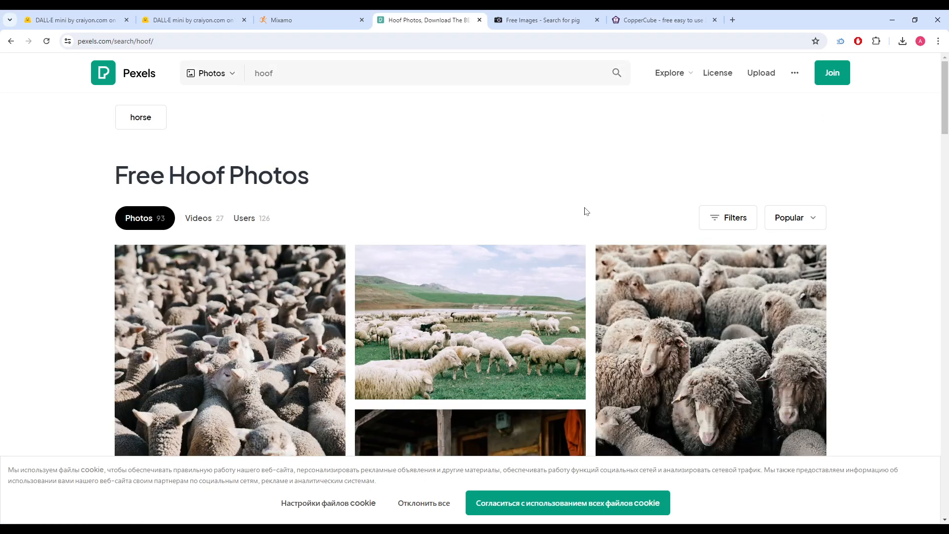
# Look through the Pexels hoof results, try to get the iStock photo of brown and white horse hooves, and close its tabs.
pyautogui.scroll(-2, 723, 228)
pyautogui.scroll(-10, 724, 228)
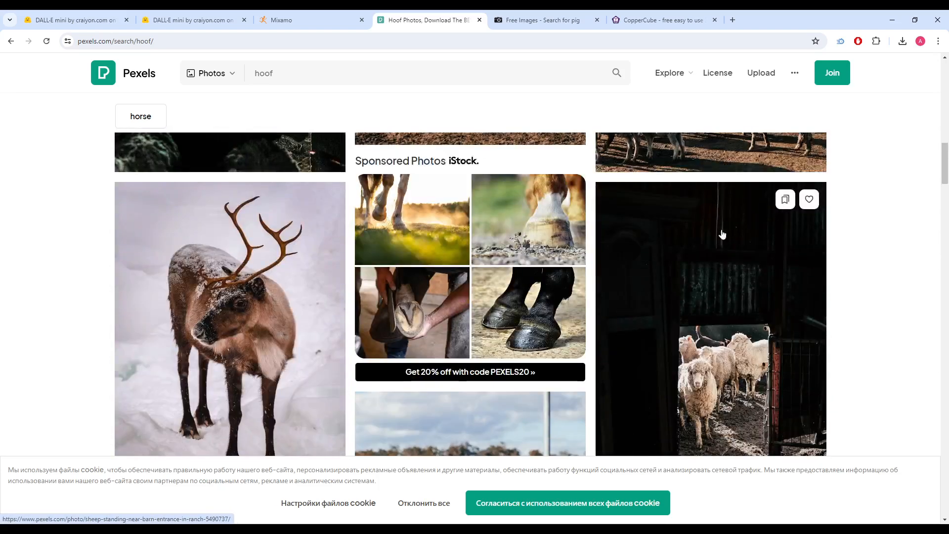
pyautogui.click(529, 219)
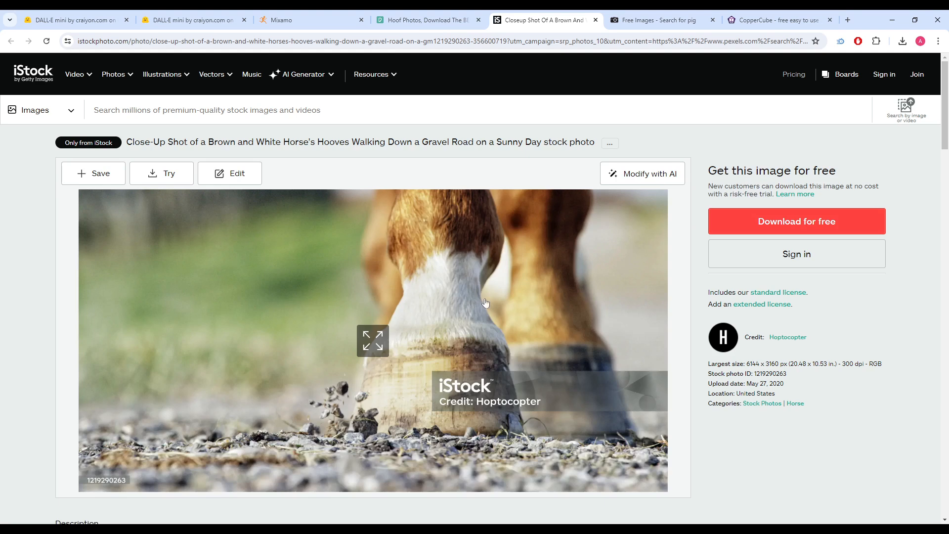
pyautogui.rightClick(477, 296)
pyautogui.rightClick(380, 275)
pyautogui.click(411, 289)
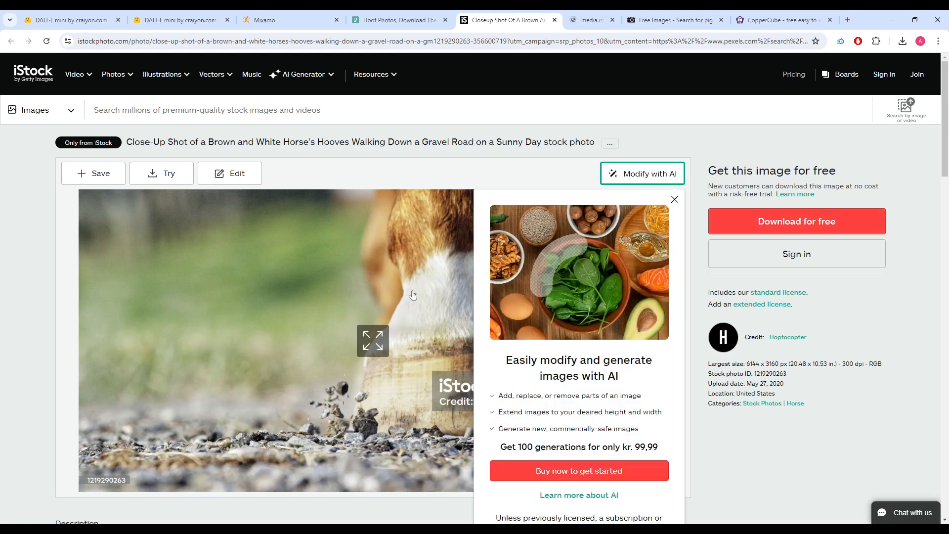
pyautogui.click(675, 200)
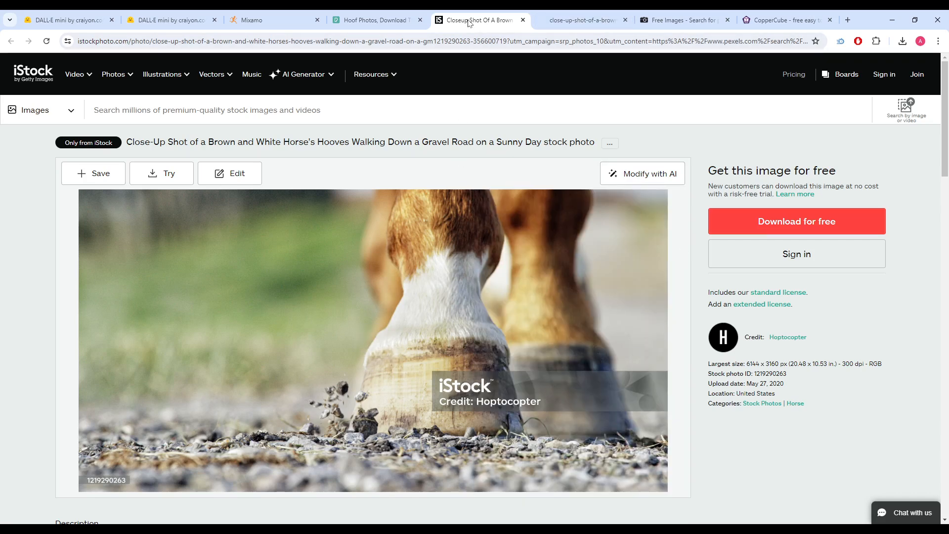
pyautogui.hotkey('ctrl', 'w')
pyautogui.hotkey('ctrl', 'w')
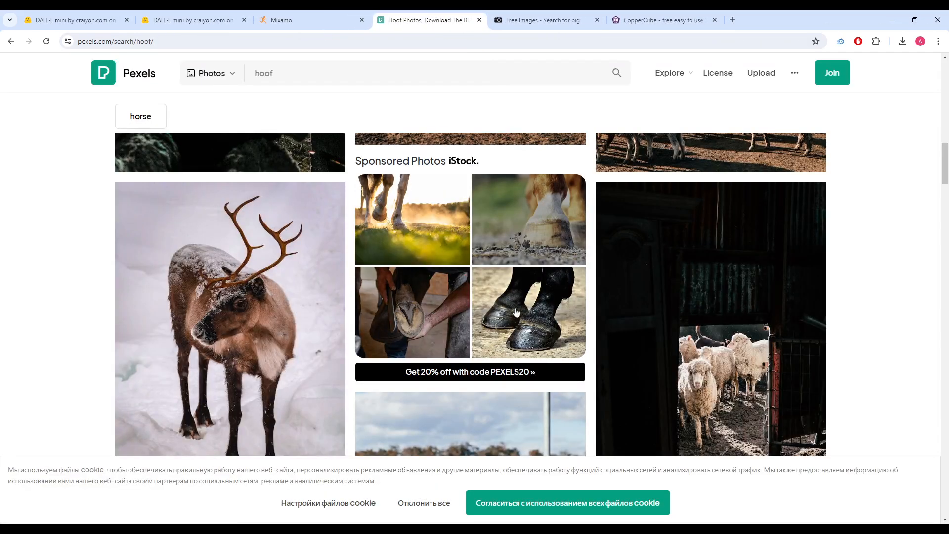
pyautogui.scroll(-3, 450, 276)
pyautogui.scroll(5, 451, 275)
pyautogui.scroll(-3, 451, 276)
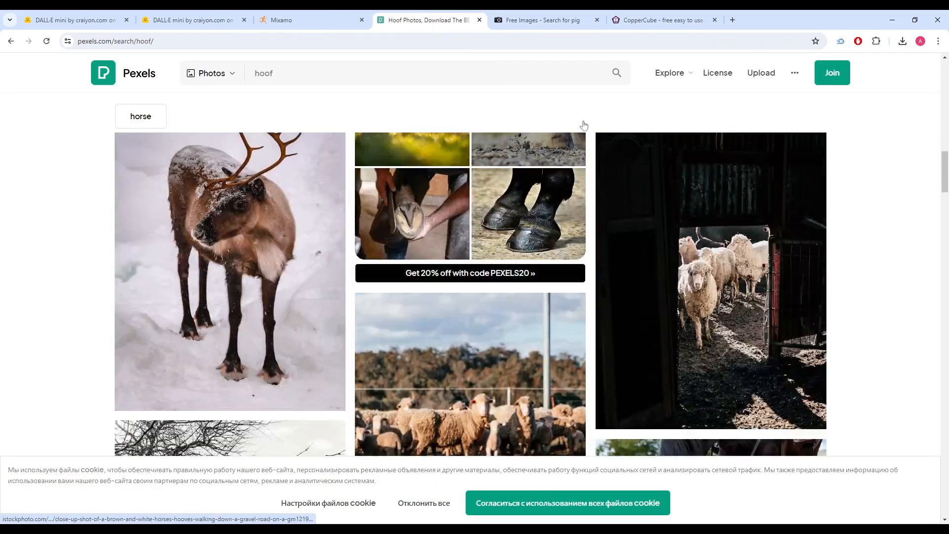
# Search Free-Images for "hoof" and copy the thumbnail of the black horse leg with a pale hoof.
pyautogui.click(549, 22)
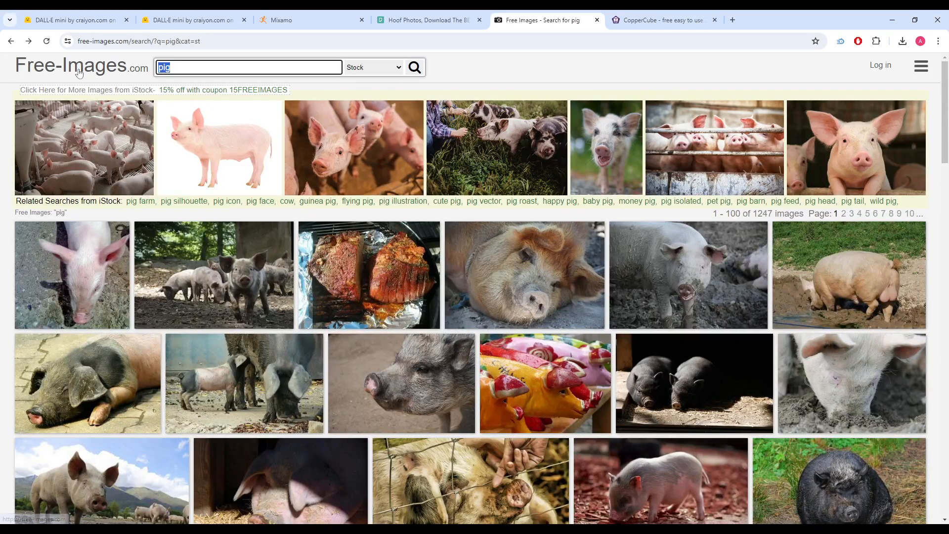
pyautogui.write('hoof')
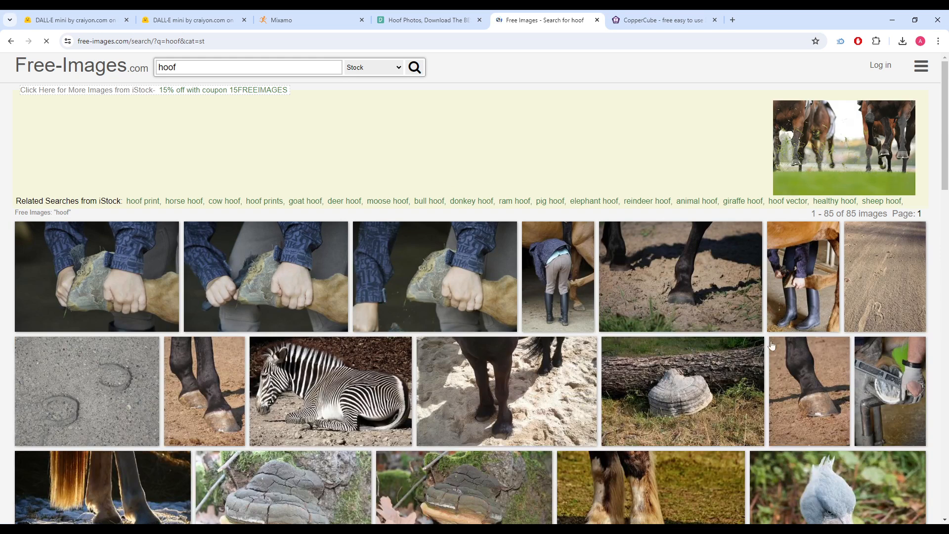
pyautogui.rightClick(833, 411)
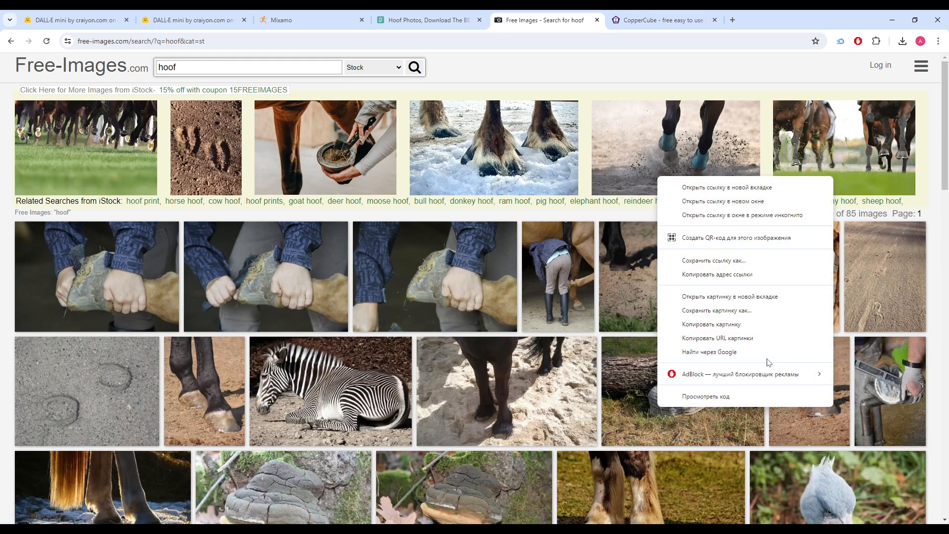
pyautogui.click(749, 324)
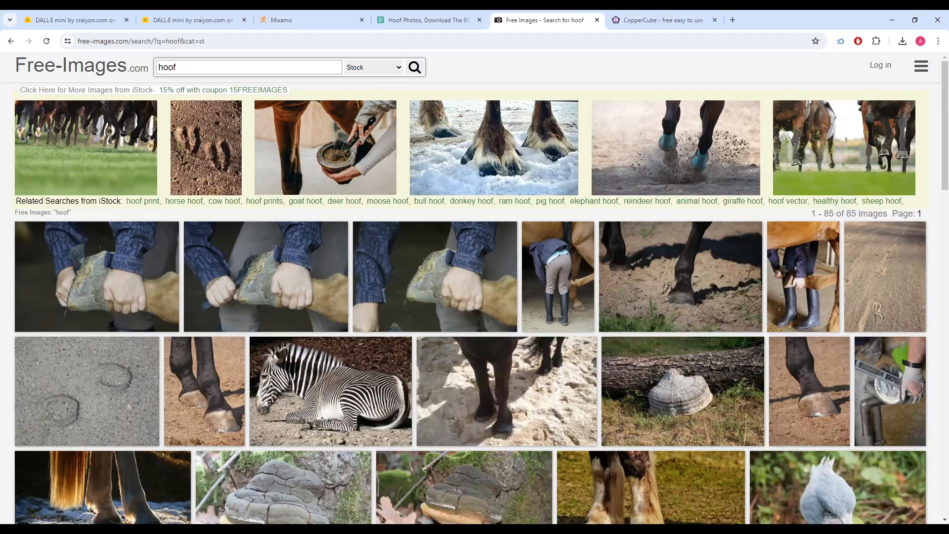
# Switch to paint.net and paste the copied hoof thumbnail into a new image.
pyautogui.click(472, 493)
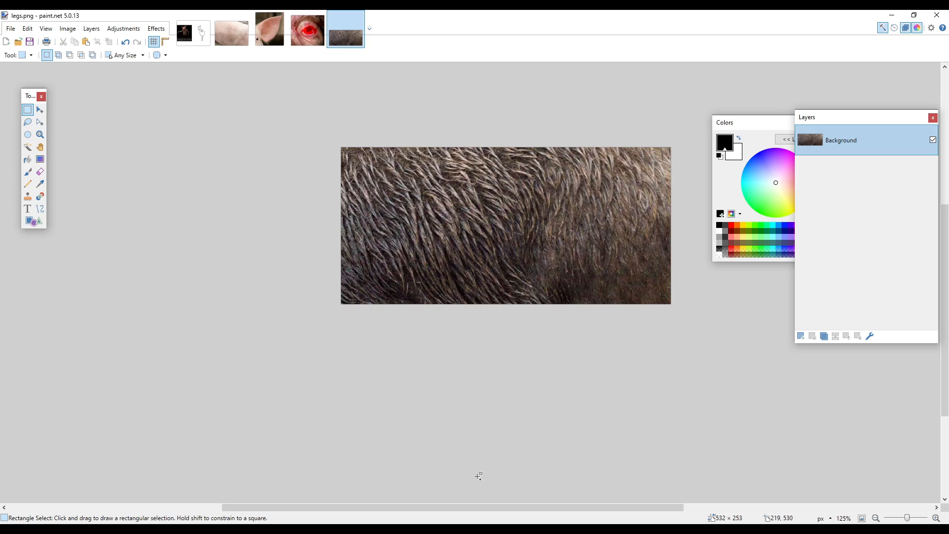
pyautogui.hotkey('ctrl', 'n')
pyautogui.press('Return')
pyautogui.hotkey('ctrl', 'v')
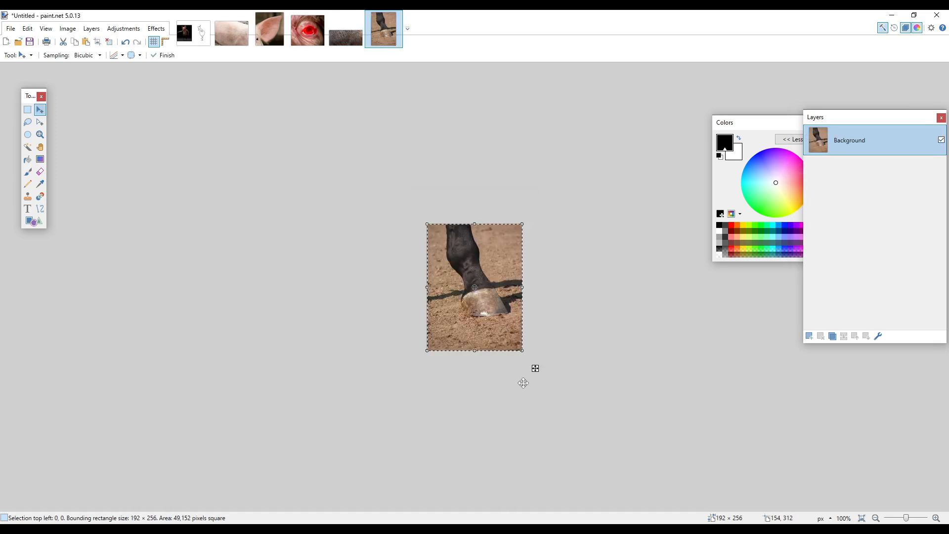
# Try a rectangular selection around the lower leg and hoof in the small photo, and undo it.
pyautogui.keyDown('ctrl'); pyautogui.scroll(3, 514, 374); pyautogui.keyUp('ctrl')
pyautogui.hotkey('ctrl', 'd')
pyautogui.scroll(2, 433, 226)
pyautogui.press('s')
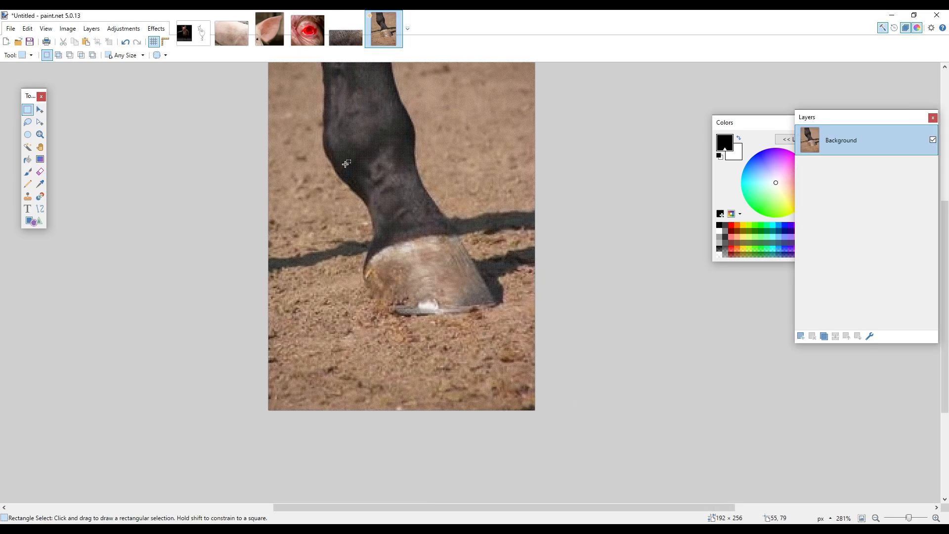
pyautogui.moveTo(343, 158); pyautogui.dragTo(506, 330)
pyautogui.hotkey('ctrl', 'z')
# Switch back to the browser, open the same hoof photo's page on Free-Images and copy the larger picture.
pyautogui.hotkey('alt', 'Tab')
pyautogui.click(786, 407)
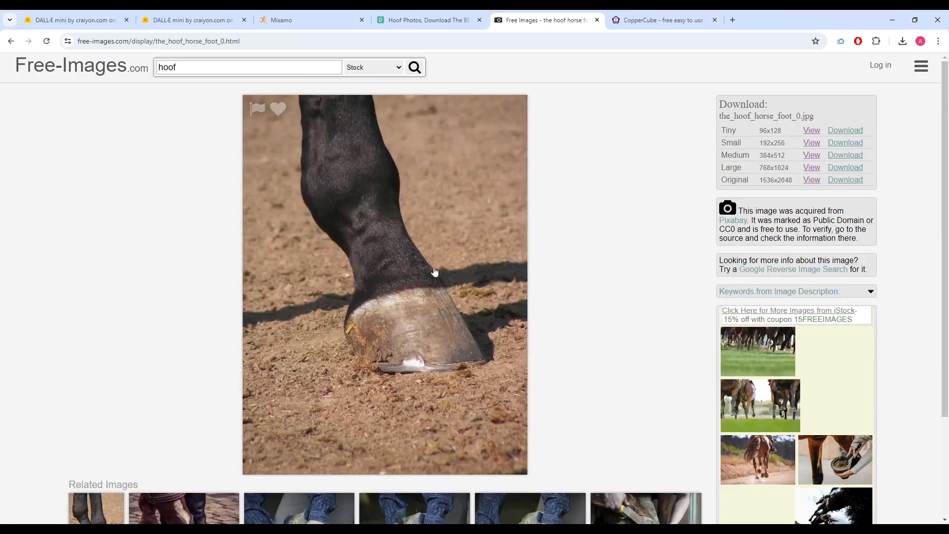
pyautogui.rightClick(415, 257)
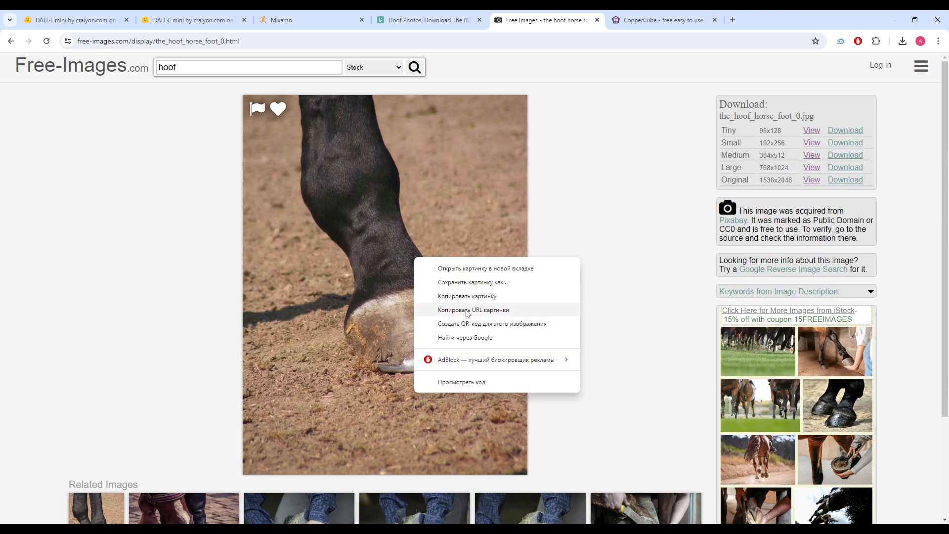
pyautogui.click(468, 297)
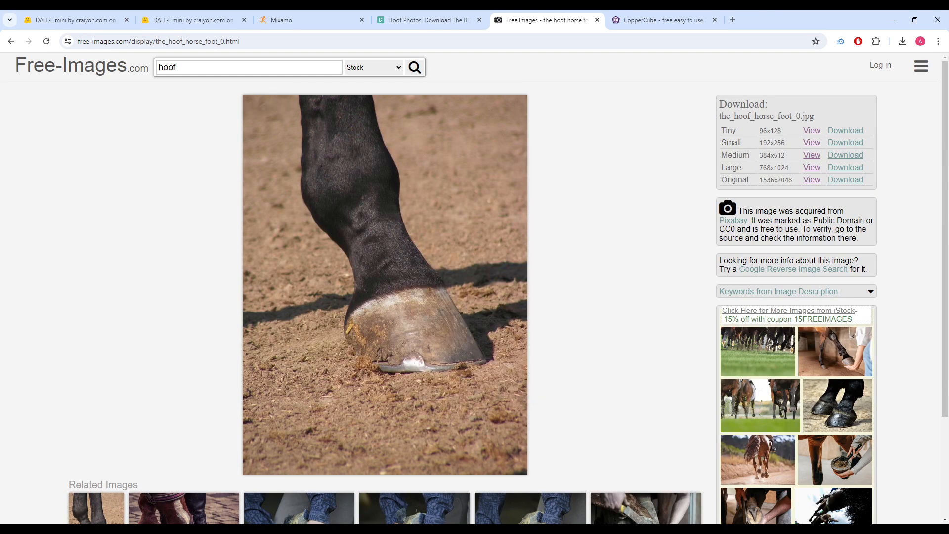
# Switch to paint.net and paste the larger hoof photo over the small one, expanding the canvas to fit.
pyautogui.moveTo(371, 491)
pyautogui.click(548, 487)
pyautogui.hotkey('ctrl', 'v')
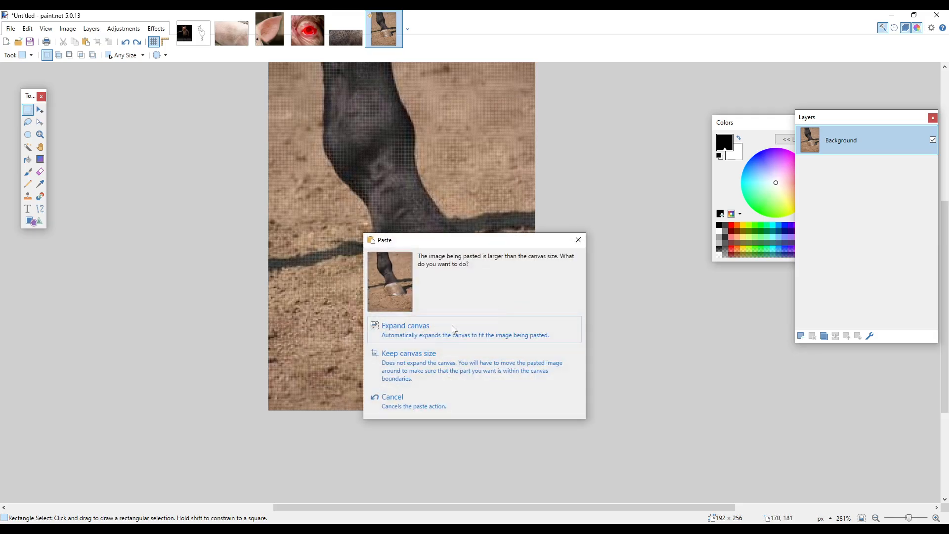
pyautogui.click(454, 328)
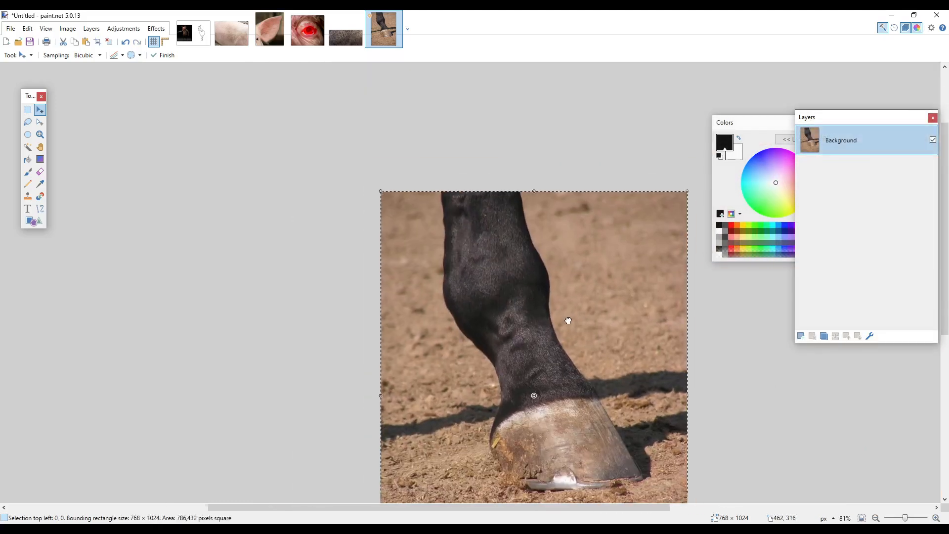
# Crop the photo to the hoof and lower leg, about 473 × 504 px.
pyautogui.press('s')
pyautogui.moveTo(465, 300); pyautogui.dragTo(653, 403)
pyautogui.hotkey('ctrl', 'shift', 'x')
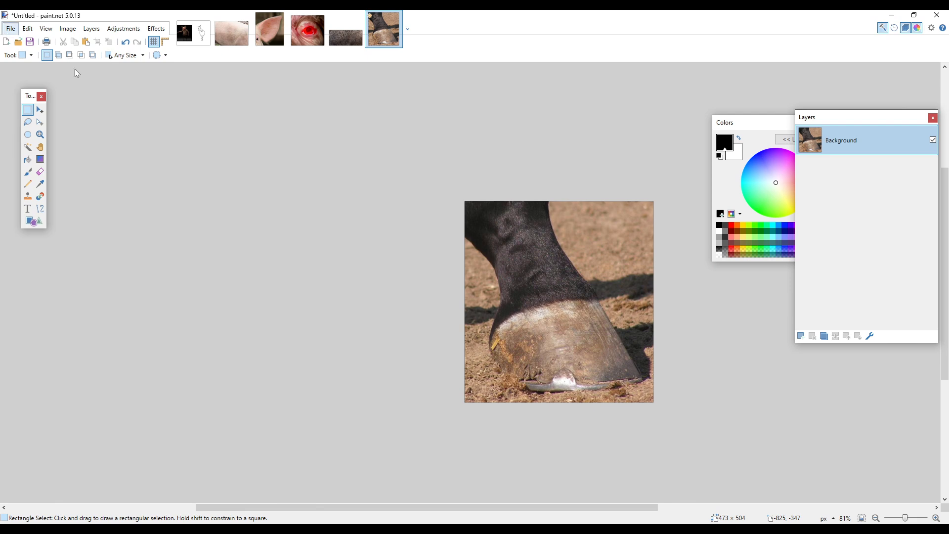
# Save the cropped image as hoof.png in the model folder with the default PNG settings.
pyautogui.hotkey('ctrl', 's')
pyautogui.write('j')
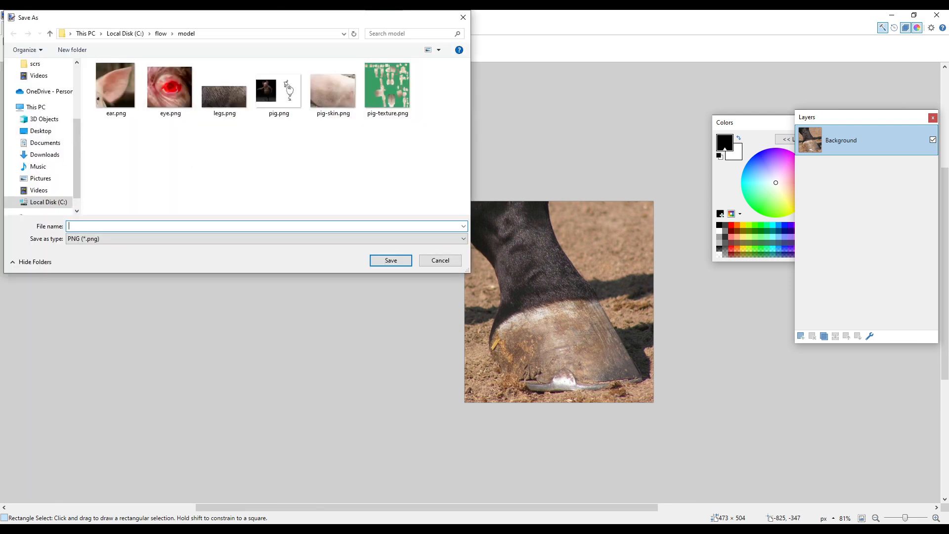
pyautogui.press('Return')
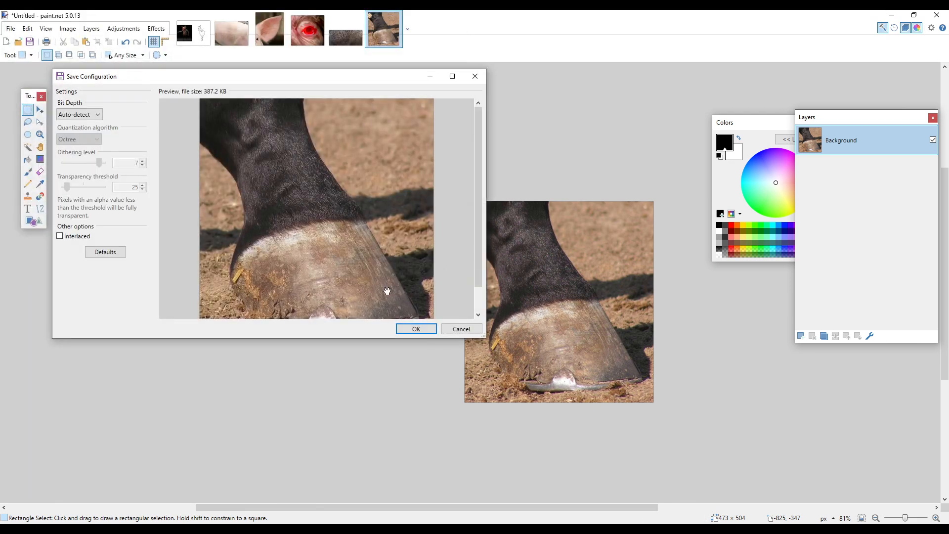
pyautogui.click(417, 329)
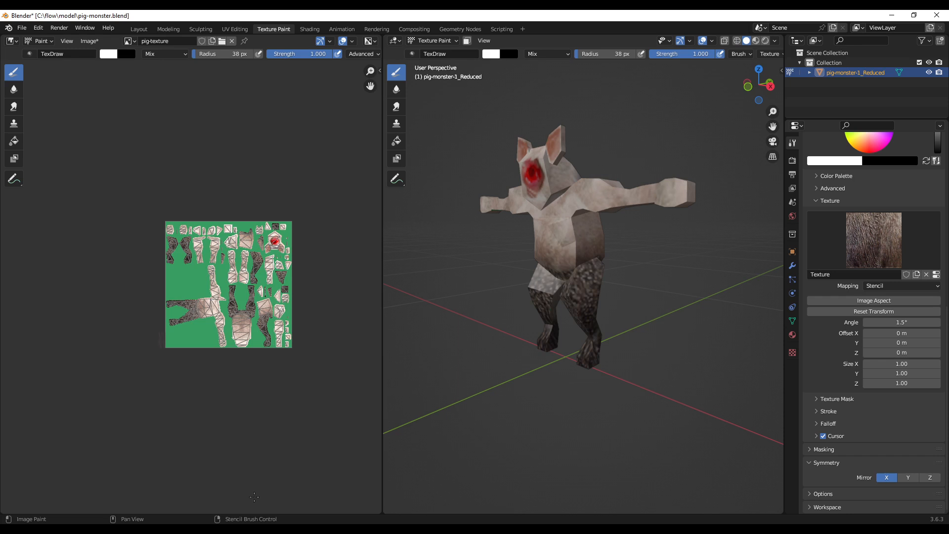
# In Blender, replace legs.png with hoof.png as the brush texture's image.
pyautogui.click(792, 353)
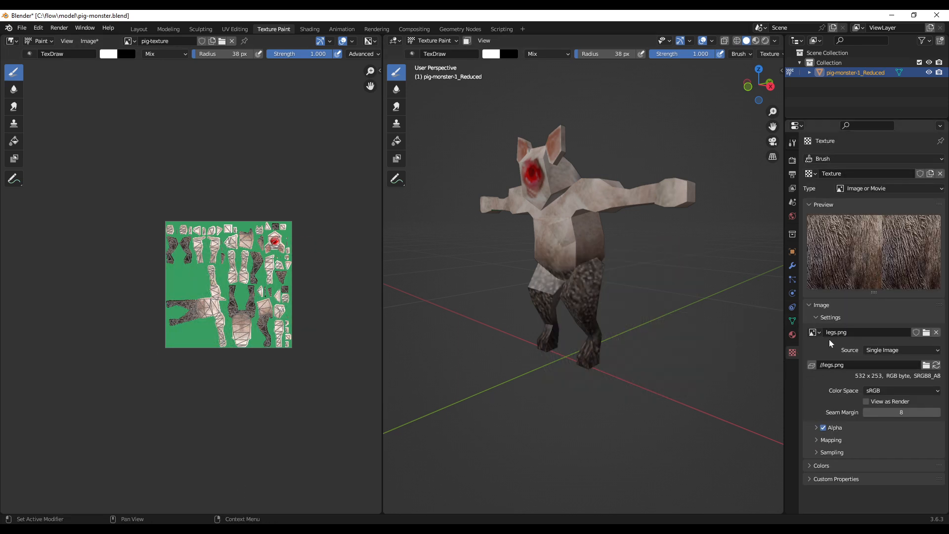
pyautogui.click(927, 332)
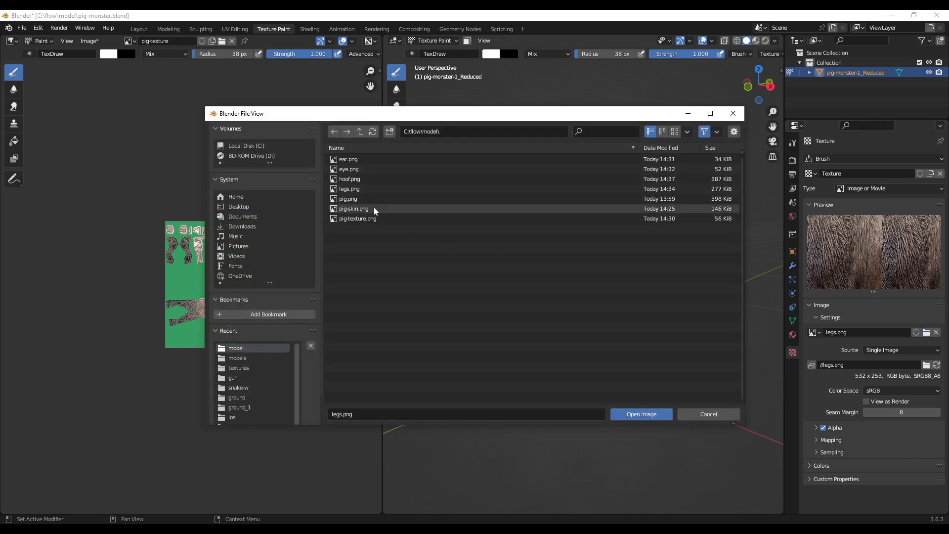
pyautogui.doubleClick(361, 174)
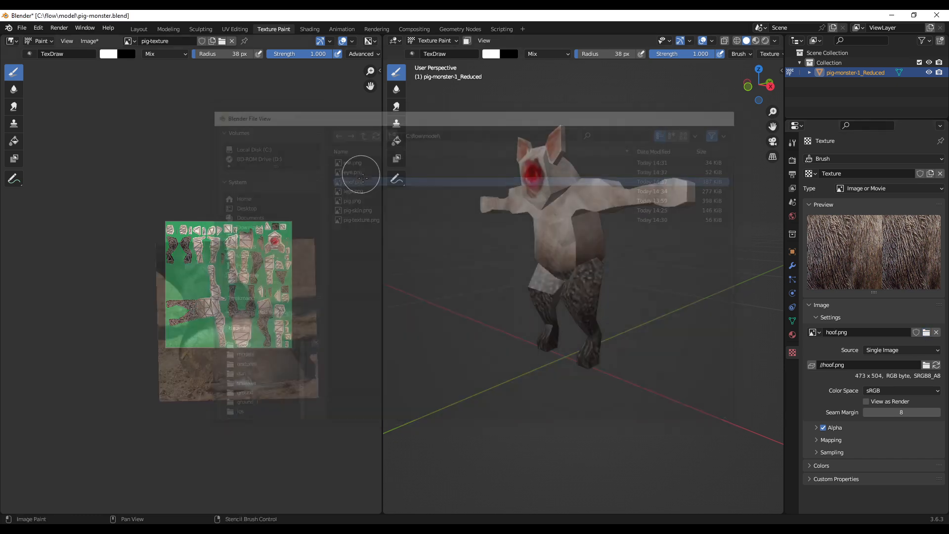
# Place and slightly rotate the hoof stencil over the foot in side view and paint hoof on its outer side.
pyautogui.moveTo(722, 362); pyautogui.dragTo(618, 367, button='middle')
pyautogui.moveTo(618, 367); pyautogui.dragTo(563, 363, button='right')
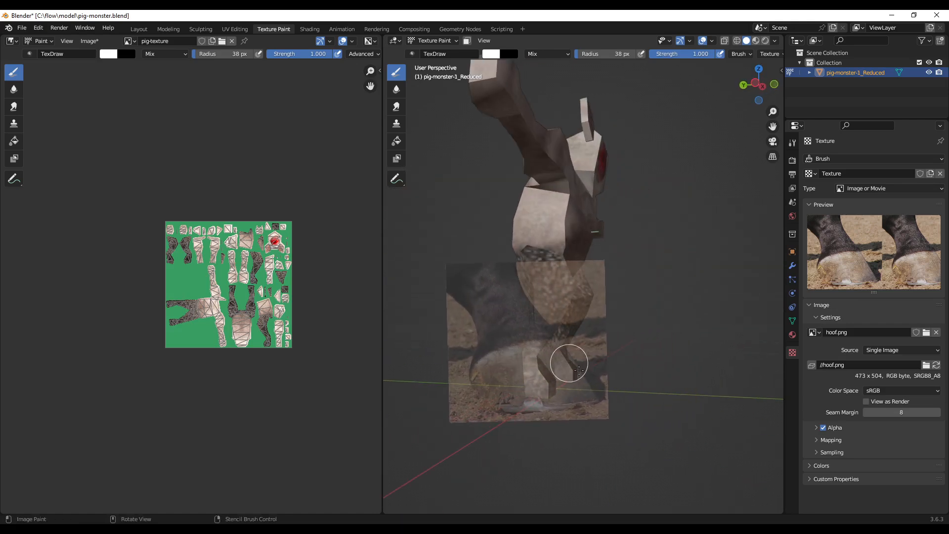
pyautogui.scroll(4, 575, 376)
pyautogui.moveTo(610, 430); pyautogui.dragTo(590, 451, button='right')
pyautogui.scroll(-3, 596, 435)
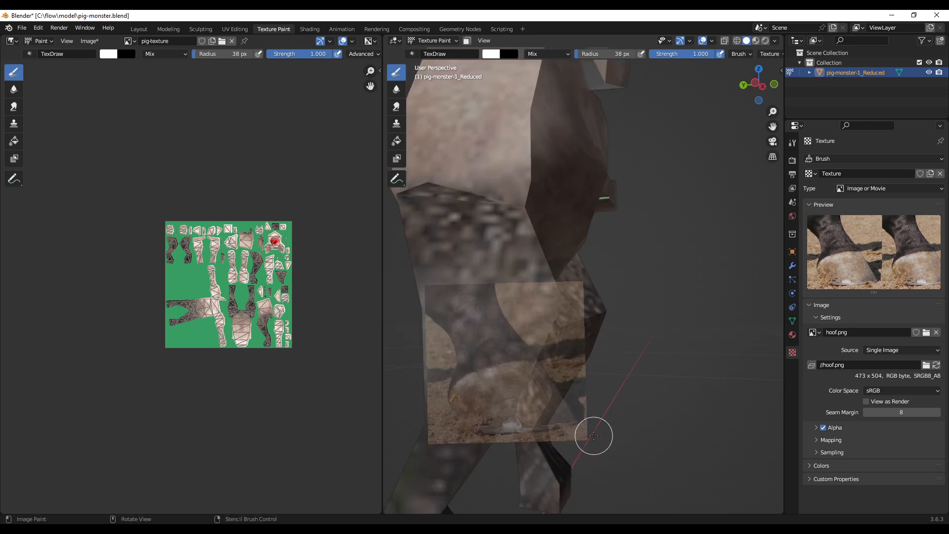
pyautogui.moveTo(606, 421); pyautogui.dragTo(594, 350, button='middle')
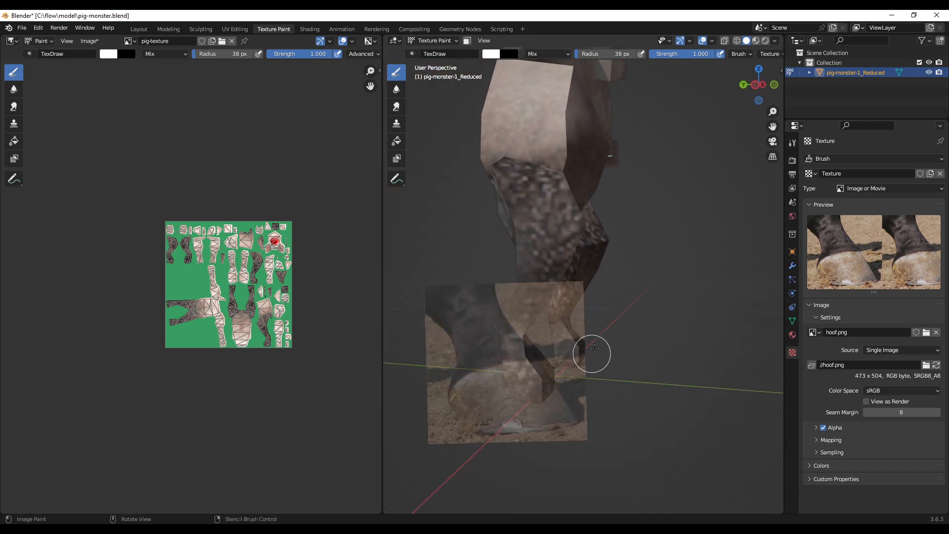
pyautogui.moveTo(593, 350); pyautogui.dragTo(635, 394, button='right')
pyautogui.scroll(-2, 591, 381)
pyautogui.scroll(3, 587, 393)
pyautogui.moveTo(627, 404); pyautogui.dragTo(634, 395, button='middle')
pyautogui.moveTo(605, 379); pyautogui.dragTo(591, 391, button='right')
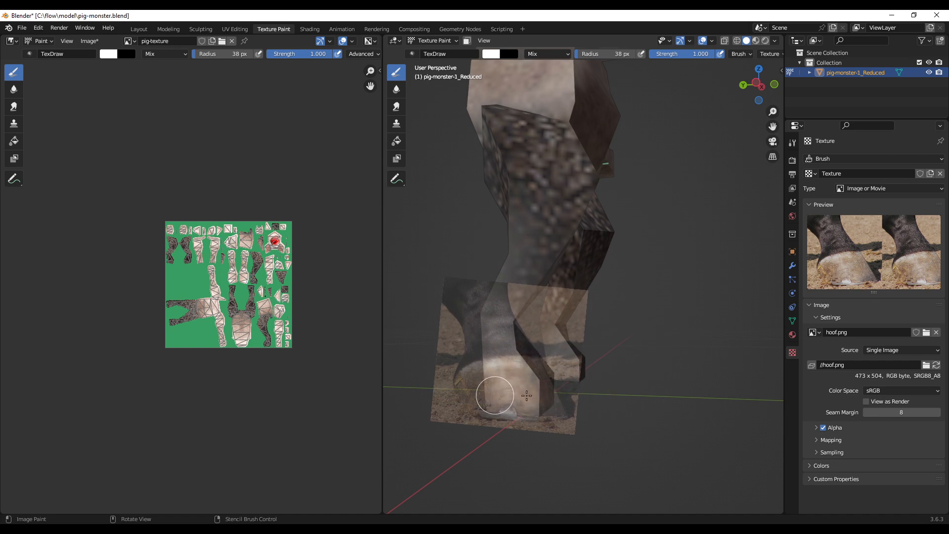
# Move the hoof stencil over the feet in rear and front views and paint hoof on their remaining sides.
pyautogui.moveTo(537, 378); pyautogui.dragTo(483, 393, button='middle')
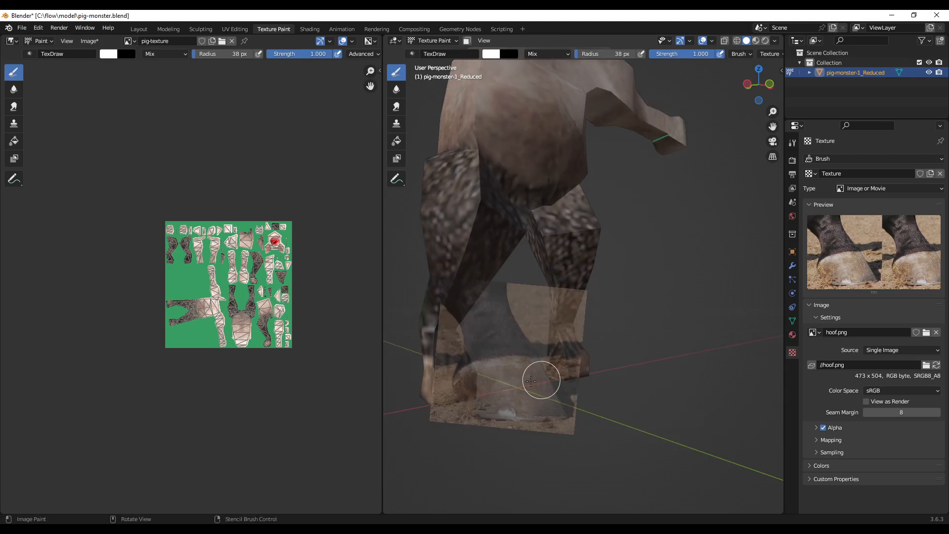
pyautogui.moveTo(531, 381); pyautogui.dragTo(452, 385, button='right')
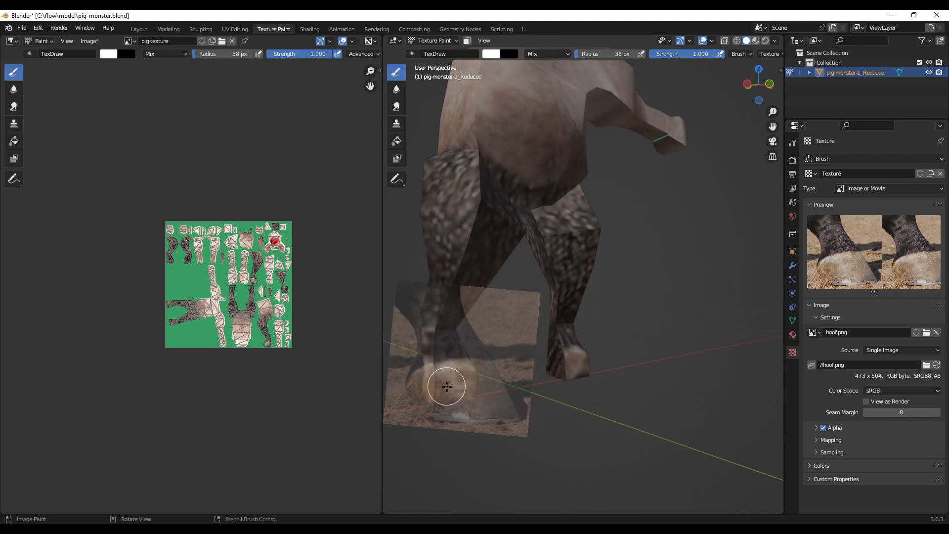
pyautogui.moveTo(447, 386); pyautogui.dragTo(540, 369, button='middle')
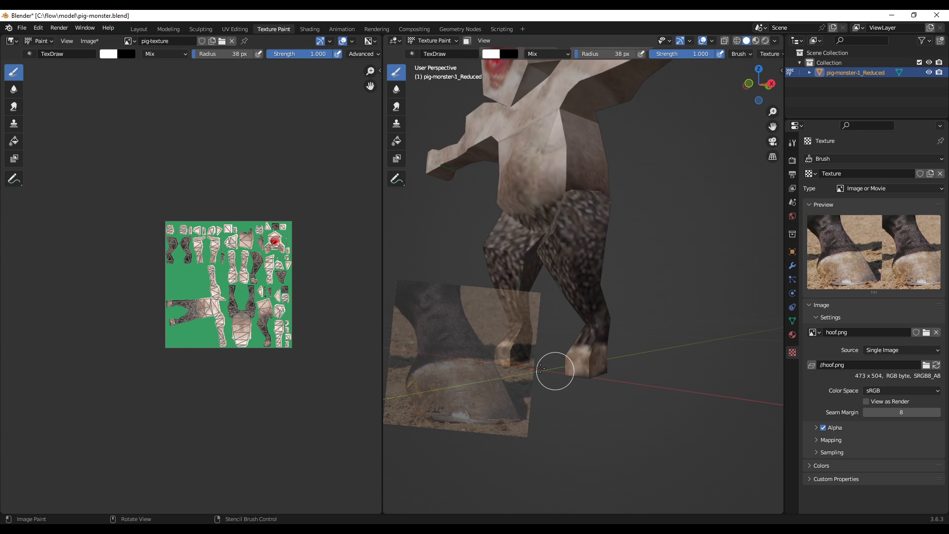
pyautogui.moveTo(541, 369); pyautogui.dragTo(548, 364, button='right')
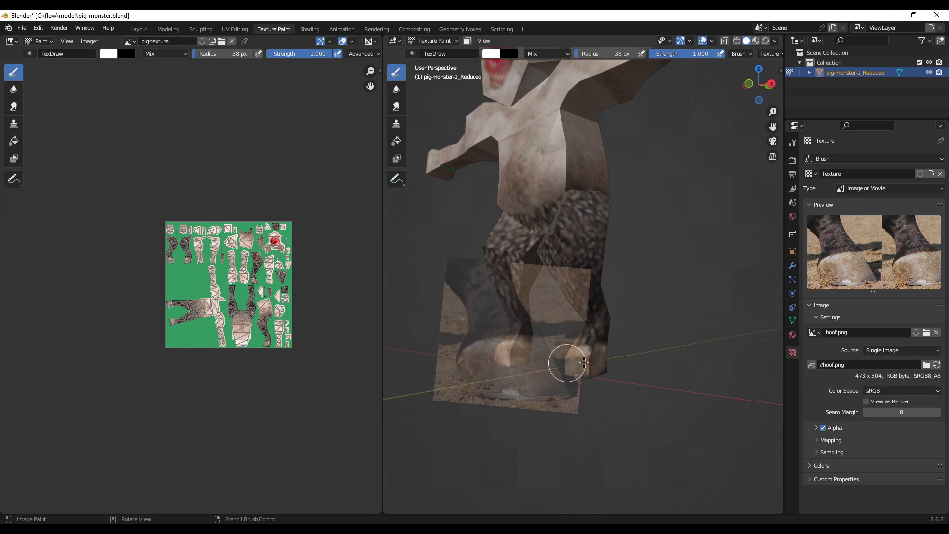
# Place the hoof stencil over a foot seen from below, paint hoof on the underside and check the feet from the front.
pyautogui.moveTo(584, 362); pyautogui.dragTo(602, 386, button='middle')
pyautogui.moveTo(601, 386); pyautogui.dragTo(723, 375, button='right')
pyautogui.moveTo(675, 351); pyautogui.dragTo(625, 315, button='middle')
pyautogui.moveTo(625, 315); pyautogui.dragTo(589, 306, button='right')
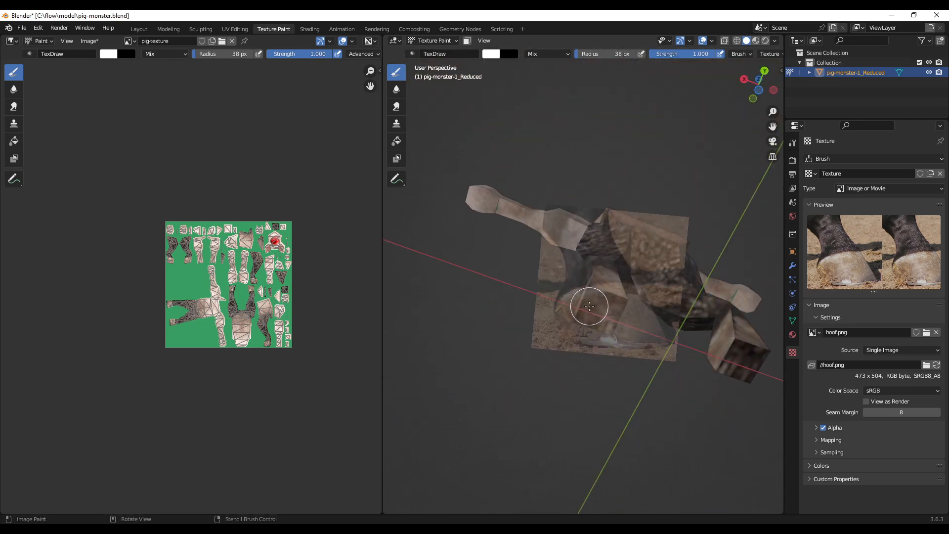
pyautogui.moveTo(639, 331); pyautogui.dragTo(390, 385, button='middle')
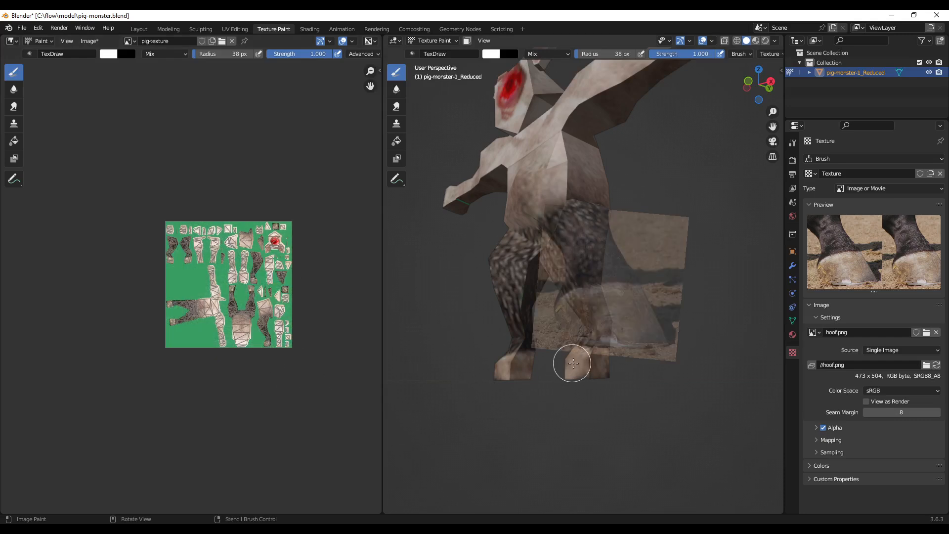
# Move the hoof stencil down over the front foot and view the whole model at an angle.
pyautogui.moveTo(572, 362); pyautogui.dragTo(584, 366, button='middle')
pyautogui.moveTo(636, 330); pyautogui.dragTo(615, 396, button='right')
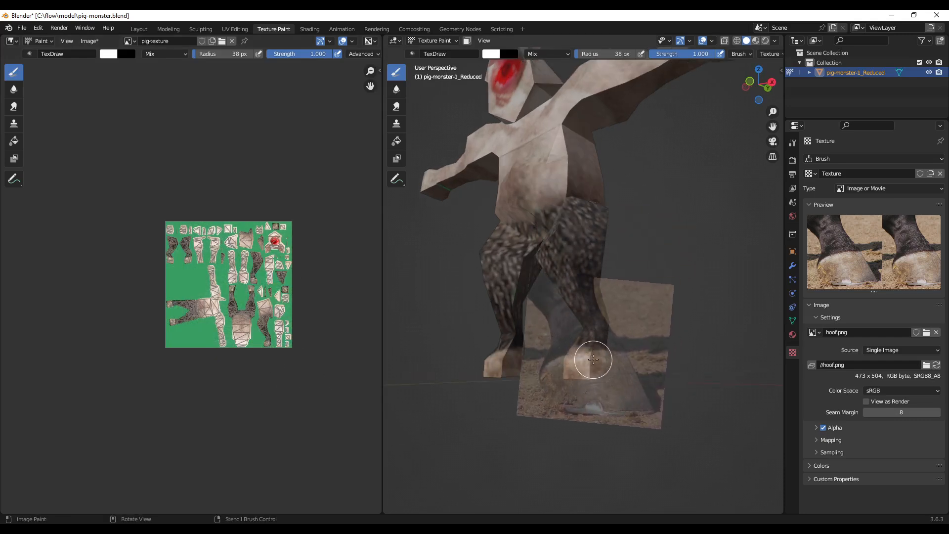
pyautogui.moveTo(595, 356); pyautogui.dragTo(615, 377, button='middle')
pyautogui.scroll(-4, 653, 390)
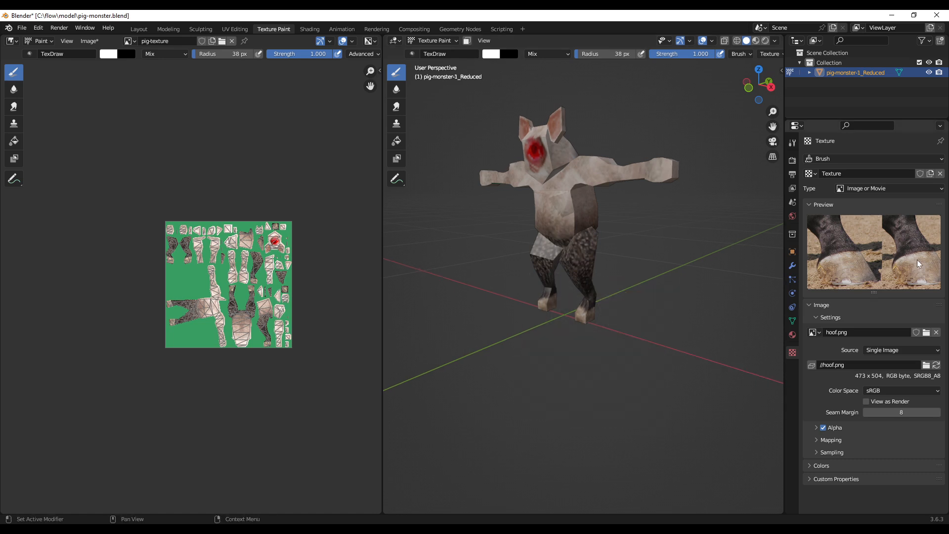
# Examine the painted UV islands in the texture and the underside of the outstretched arm for unpainted gaps.
pyautogui.scroll(6, 127, 318)
pyautogui.moveTo(266, 339); pyautogui.dragTo(129, 244, button='middle')
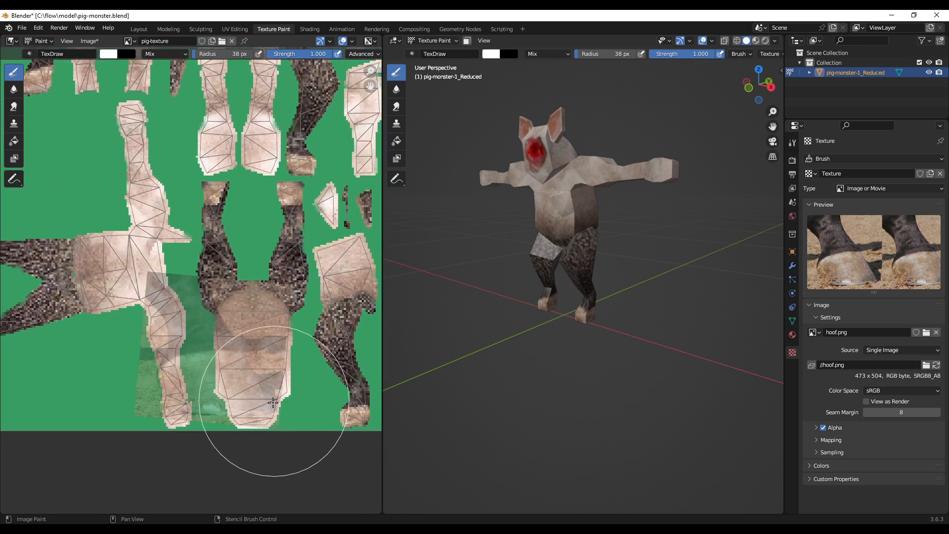
pyautogui.scroll(4, 265, 402)
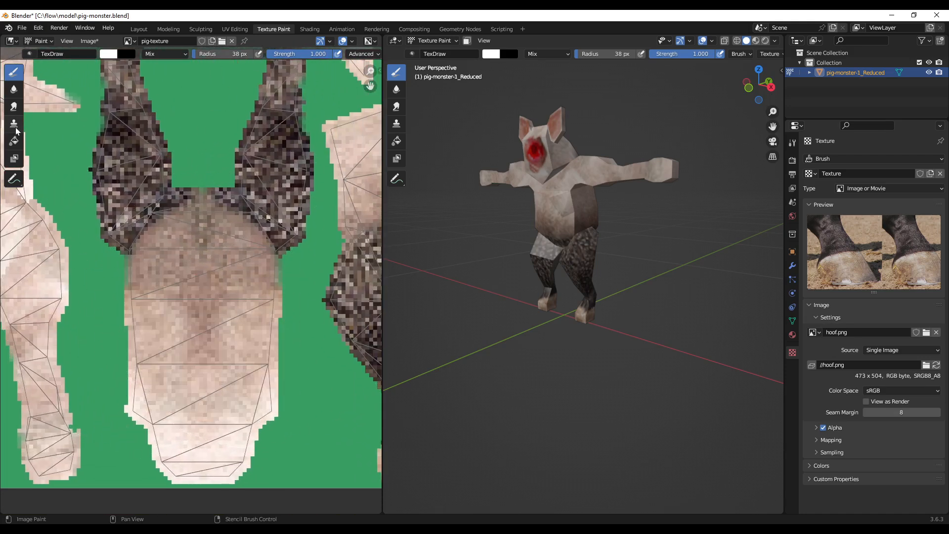
pyautogui.scroll(-4, 223, 352)
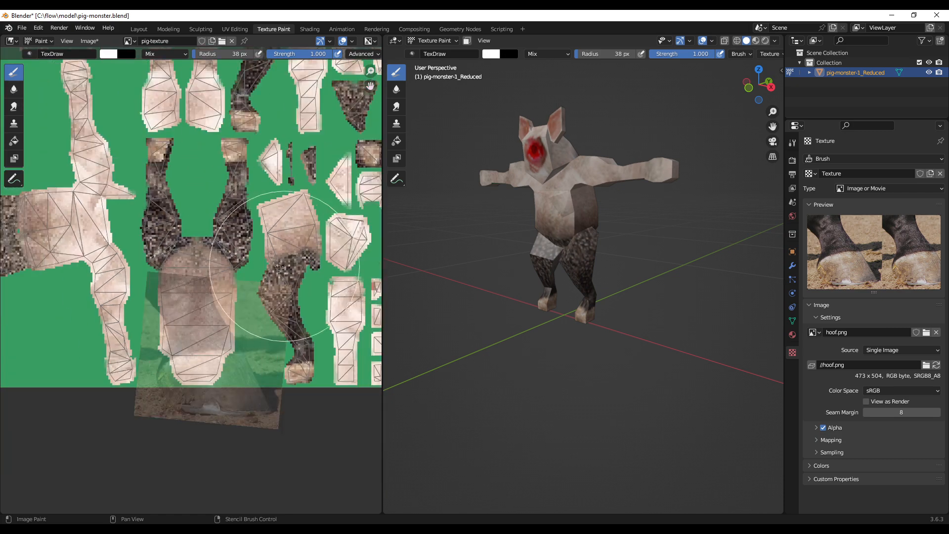
pyautogui.scroll(-2, 224, 353)
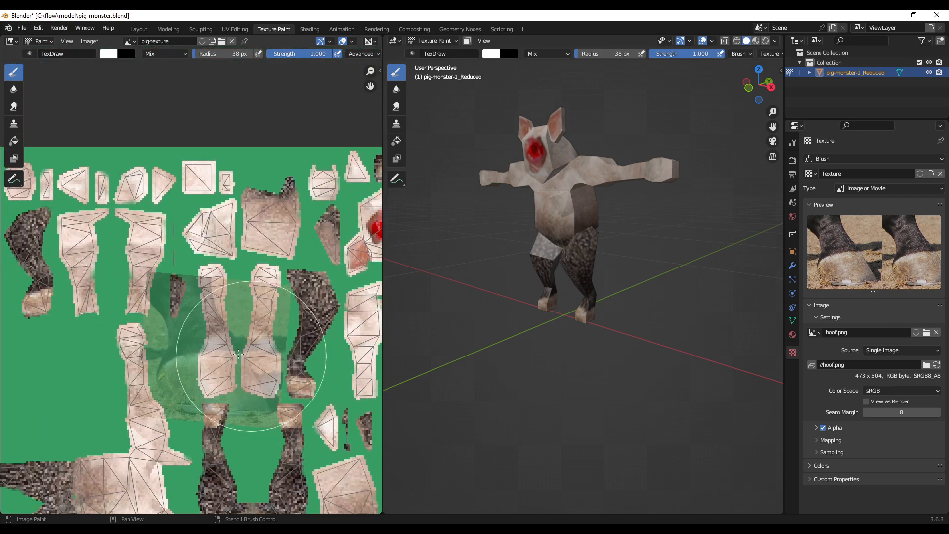
pyautogui.scroll(-3, 188, 326)
pyautogui.moveTo(583, 257); pyautogui.dragTo(620, 372, button='middle')
pyautogui.scroll(3, 642, 338)
pyautogui.moveTo(642, 338); pyautogui.dragTo(667, 304, button='middle')
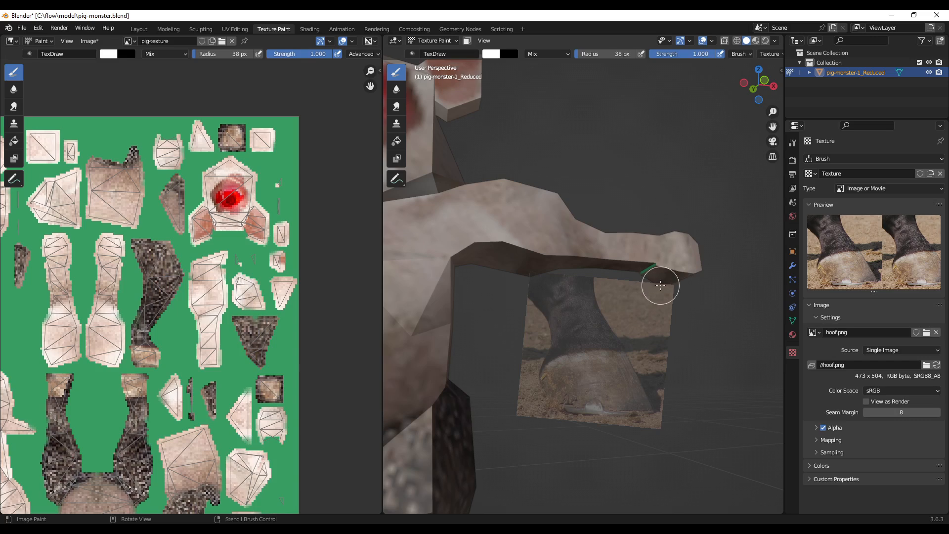
pyautogui.moveTo(660, 285); pyautogui.dragTo(667, 284, button='middle')
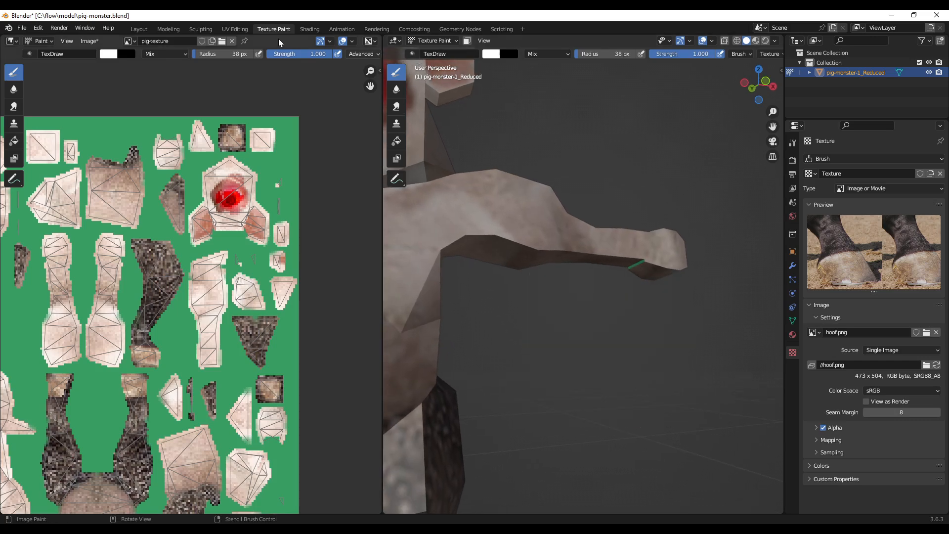
# Switch to the Modeling workspace and try to merge the vertices under the +X arm's wrist at center.
pyautogui.click(168, 28)
pyautogui.scroll(12, 384, 305)
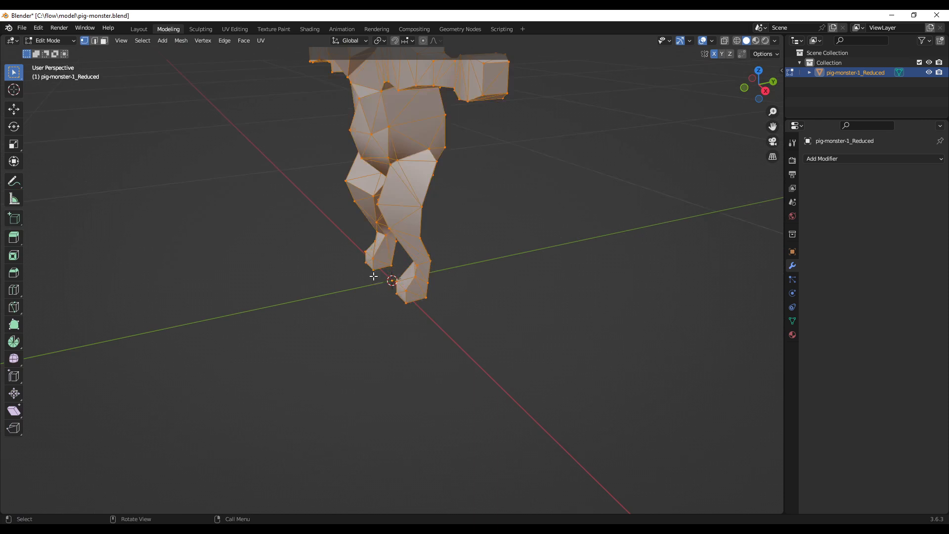
pyautogui.moveTo(373, 276); pyautogui.dragTo(589, 167, button='middle')
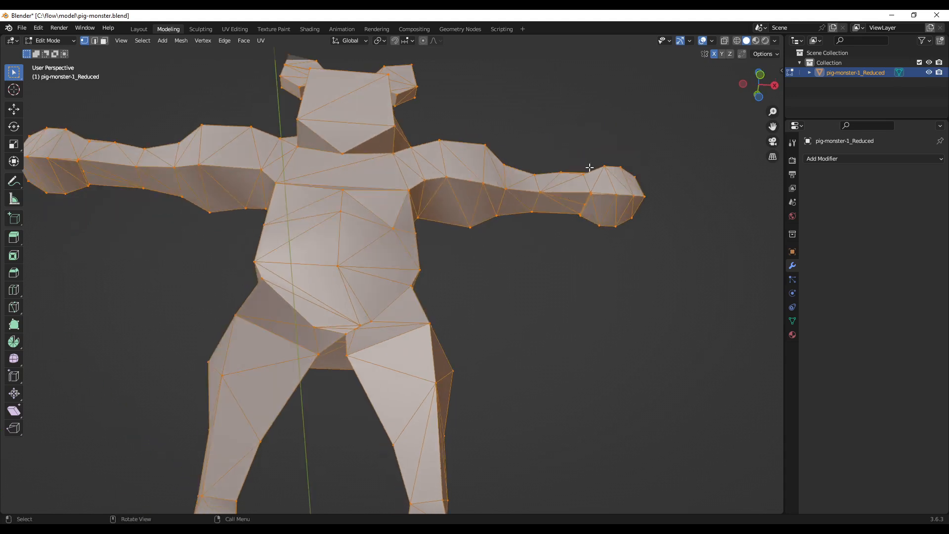
pyautogui.click(590, 193)
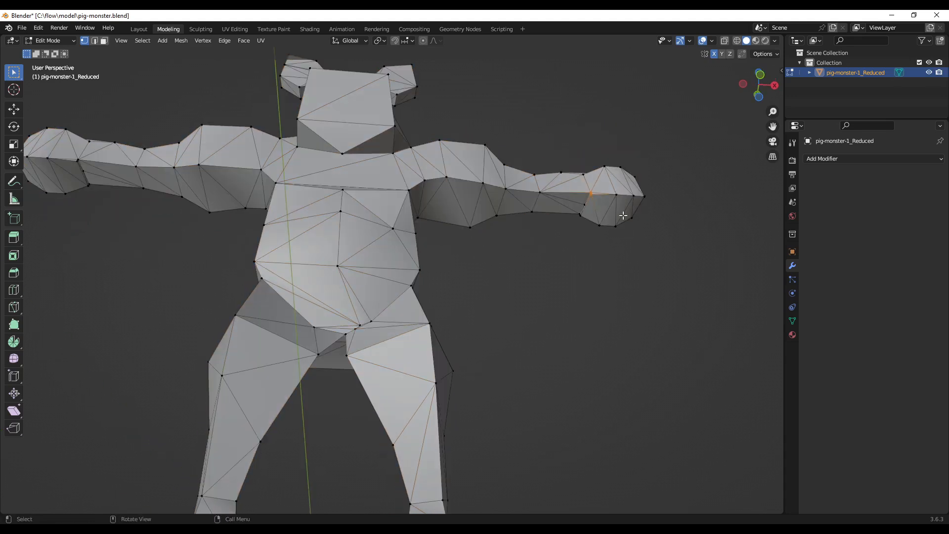
pyautogui.press('m')
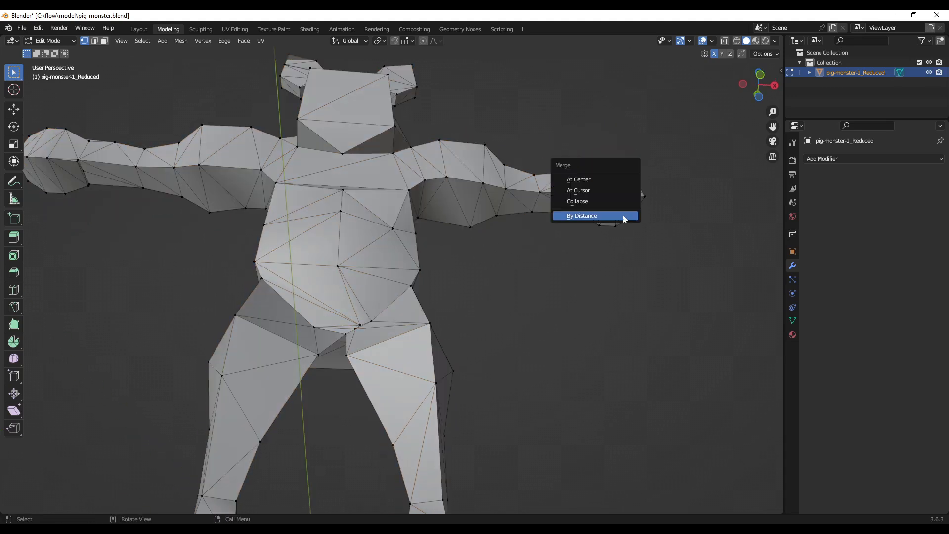
pyautogui.click(595, 179)
pyautogui.keyDown('shift'); pyautogui.click(583, 207); pyautogui.keyUp('shift')
pyautogui.press('m')
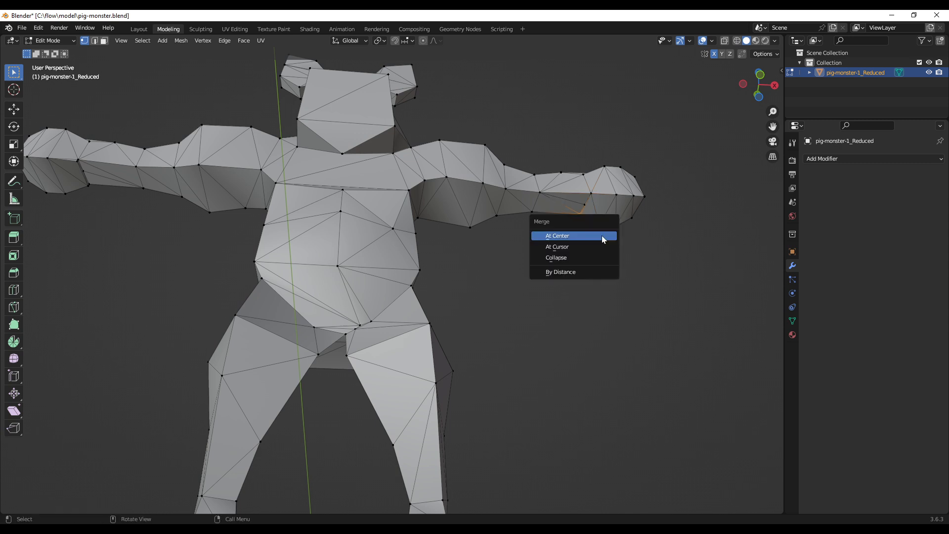
pyautogui.click(566, 237)
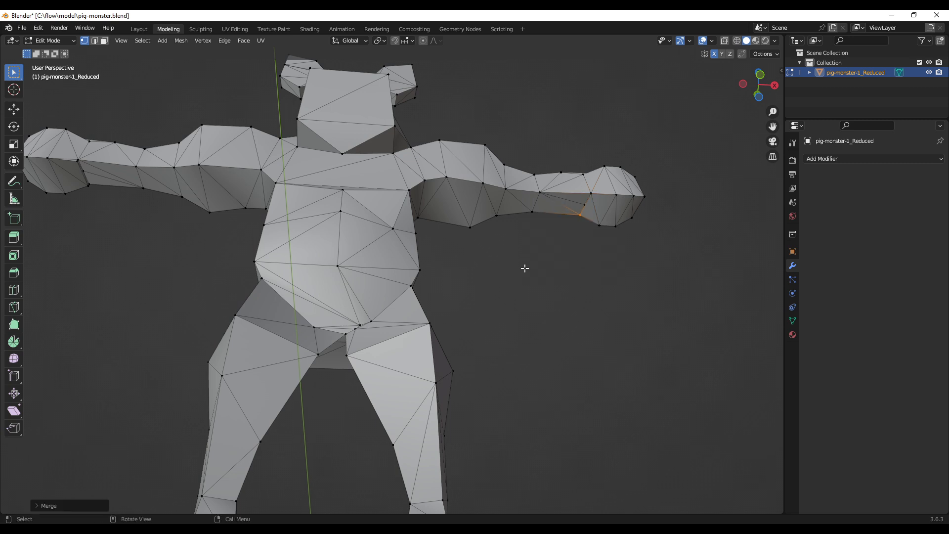
# Try to merge the vertices under the opposite wrist, by distance and at center.
pyautogui.click(77, 161)
pyautogui.press('m')
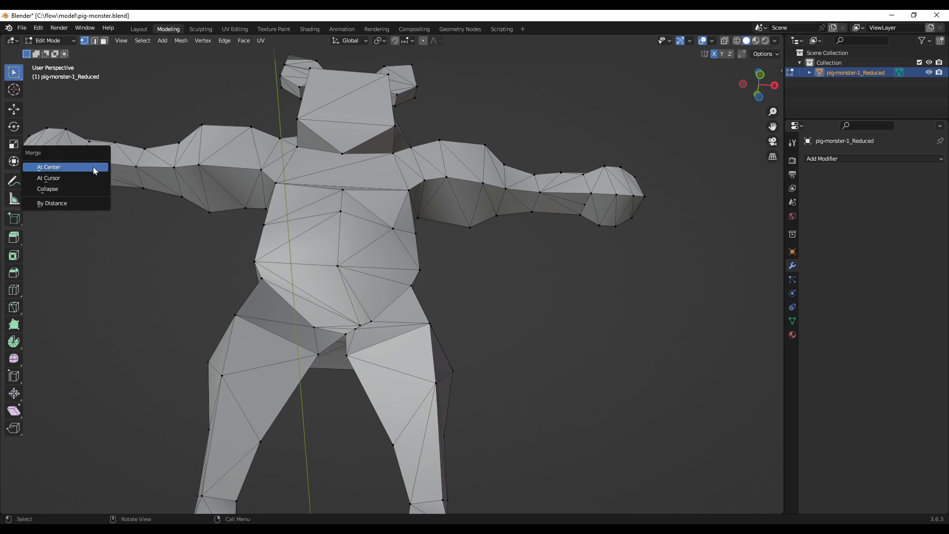
pyautogui.click(78, 204)
pyautogui.press('m')
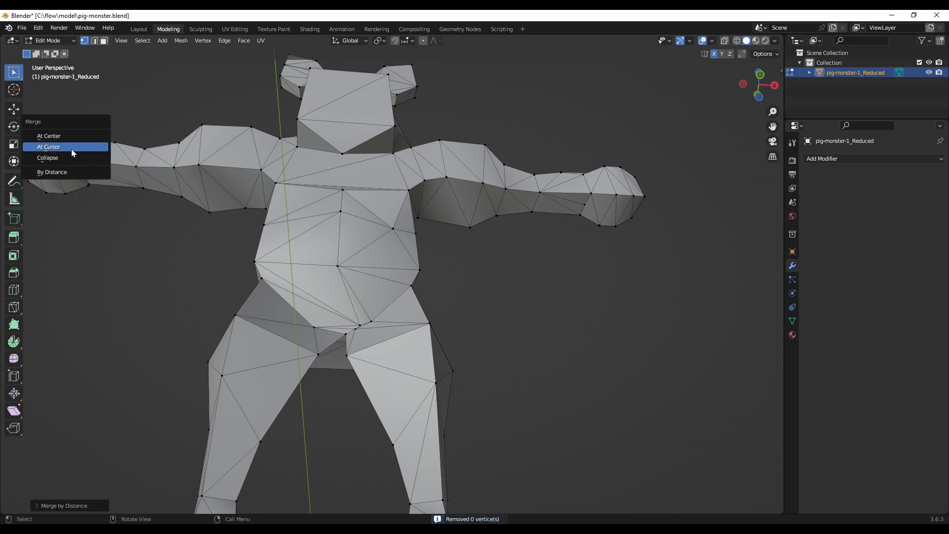
pyautogui.click(73, 141)
pyautogui.moveTo(84, 196); pyautogui.dragTo(83, 198)
pyautogui.press('m')
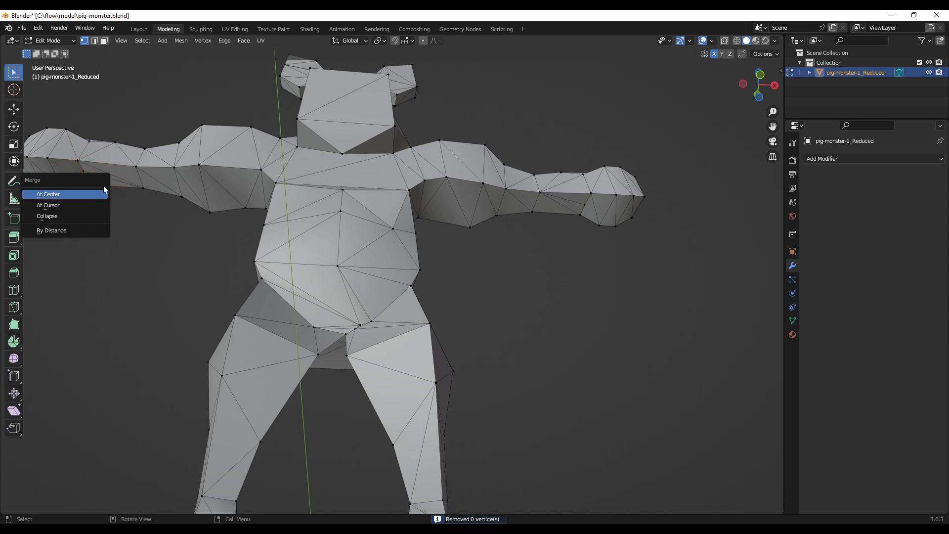
pyautogui.click(87, 195)
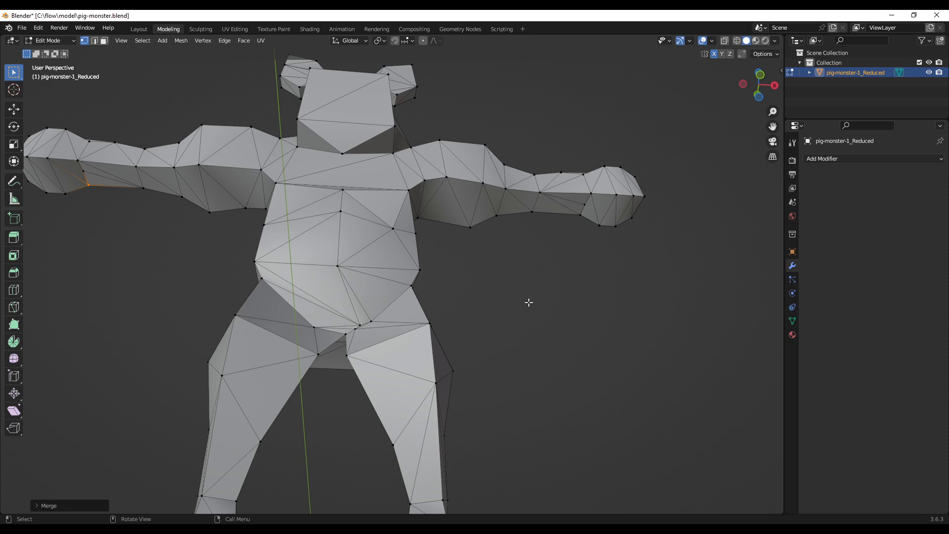
# Show the model in Material Preview and move the vertex at the +X wrist's green gap slightly along the X axis.
pyautogui.press('z')
pyautogui.click(529, 378)
pyautogui.moveTo(550, 282); pyautogui.dragTo(573, 286, button='middle')
pyautogui.scroll(3, 603, 243)
pyautogui.click(690, 219)
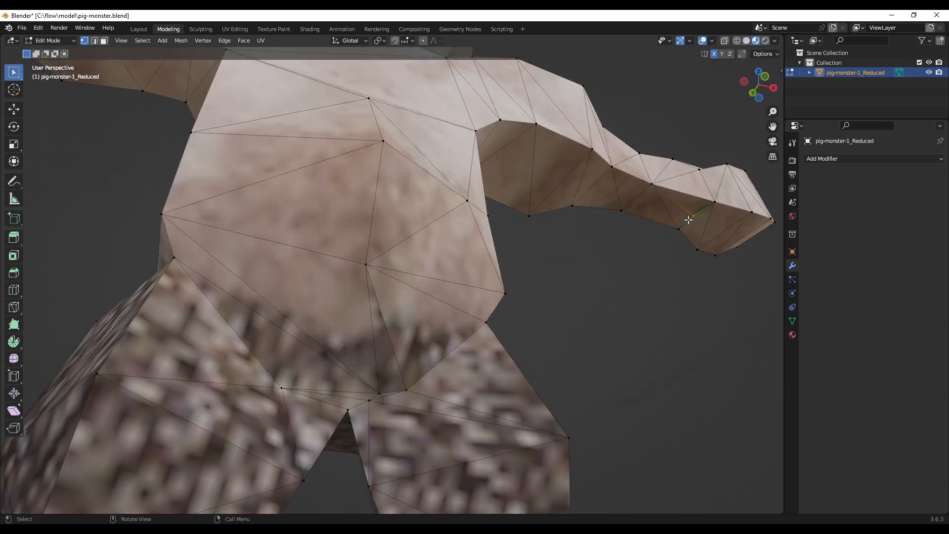
pyautogui.moveTo(656, 241); pyautogui.dragTo(540, 233, button='middle')
pyautogui.scroll(-3, 516, 232)
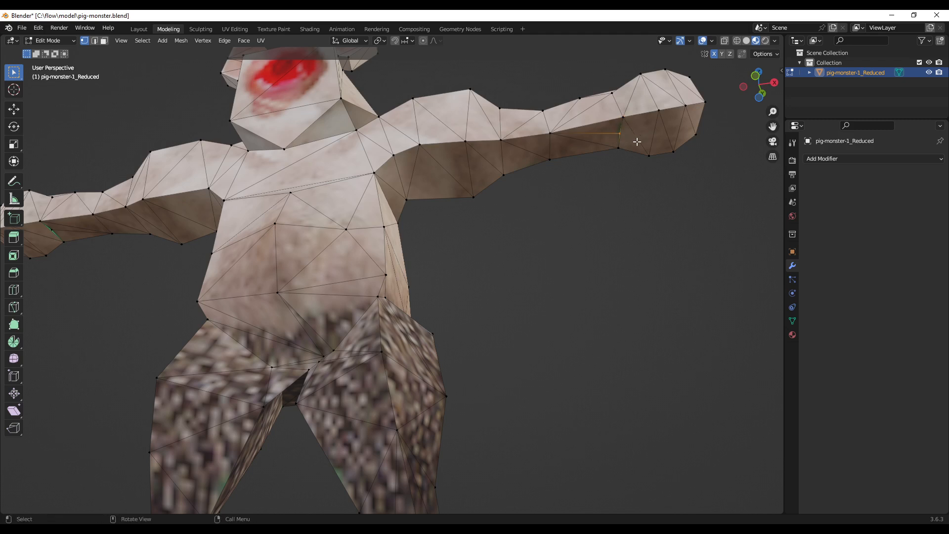
pyautogui.press('g')
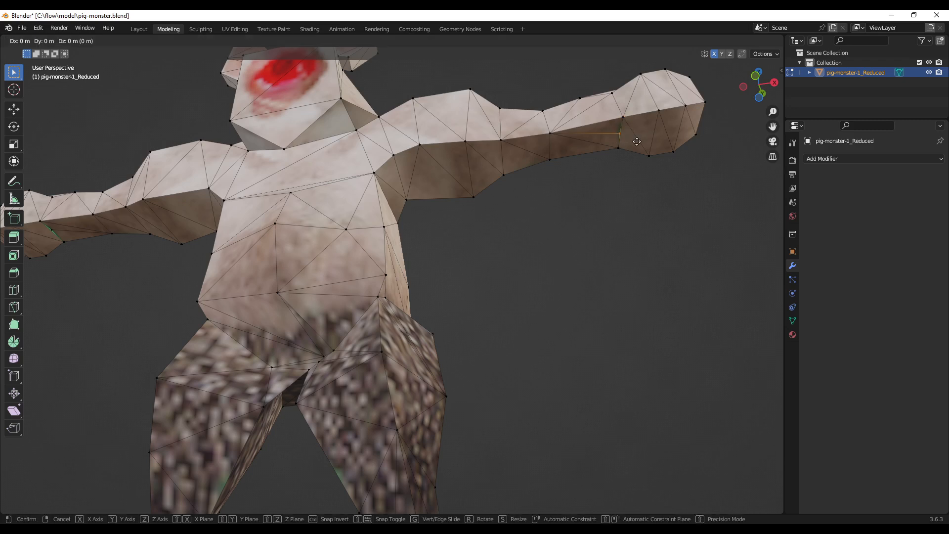
pyautogui.press('z')
pyautogui.press('x')
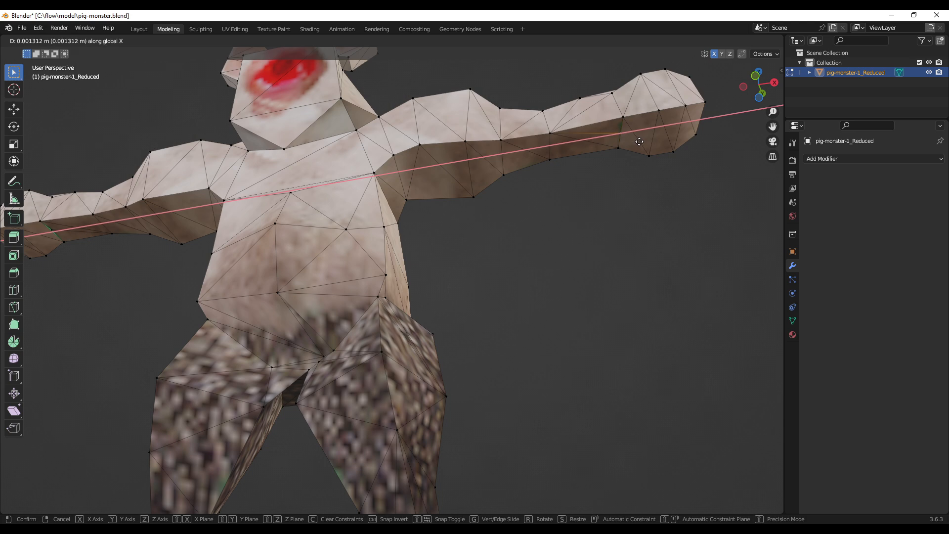
pyautogui.click(643, 140)
# Move the vertex at the opposite wrist's green gap about -0.0019 m along the X axis.
pyautogui.moveTo(643, 140); pyautogui.dragTo(183, 214, button='middle')
pyautogui.click(101, 221)
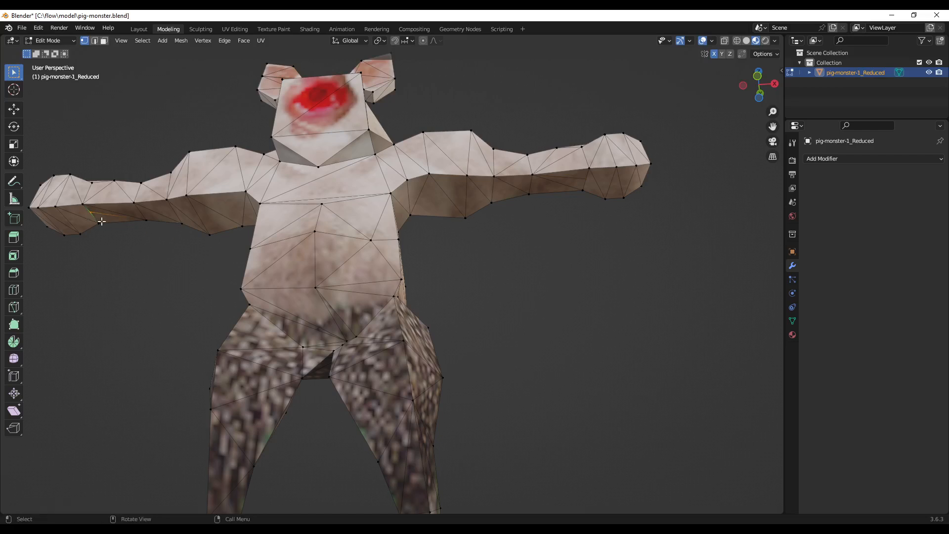
pyautogui.press('g')
pyautogui.press('x')
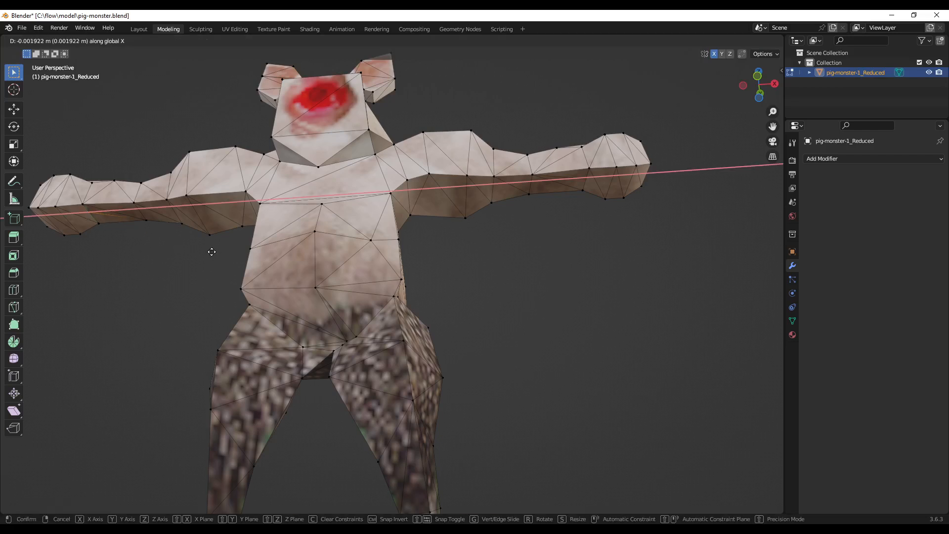
pyautogui.click(211, 252)
# Check the textured model from several angles and save pig-monster.blend.
pyautogui.moveTo(483, 277); pyautogui.dragTo(574, 267, button='middle')
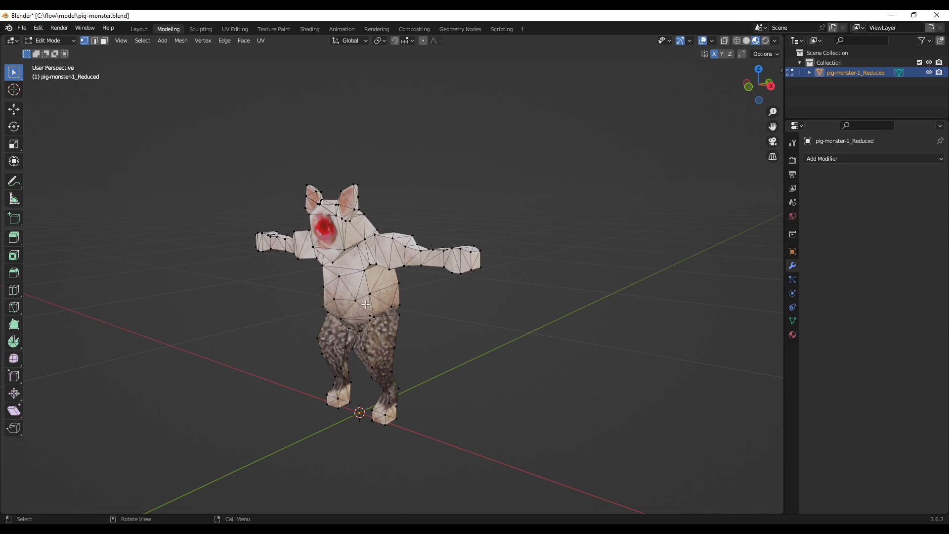
pyautogui.keyDown('shift'); pyautogui.moveTo(461, 328); pyautogui.dragTo(531, 310, button='middle'); pyautogui.keyUp('shift')
pyautogui.moveTo(387, 303); pyautogui.dragTo(612, 295, button='middle')
pyautogui.hotkey('ctrl', 's')
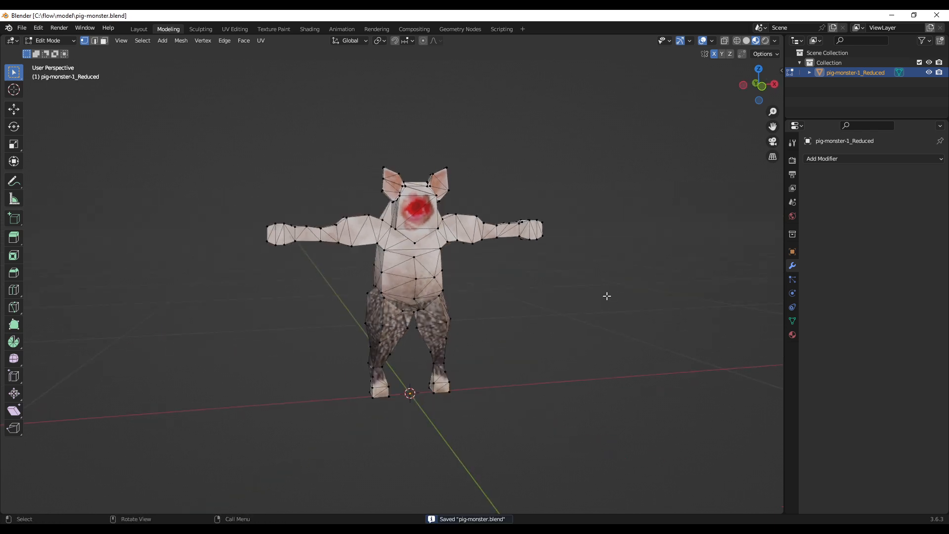
pyautogui.click(21, 28)
pyautogui.moveTo(58, 175)
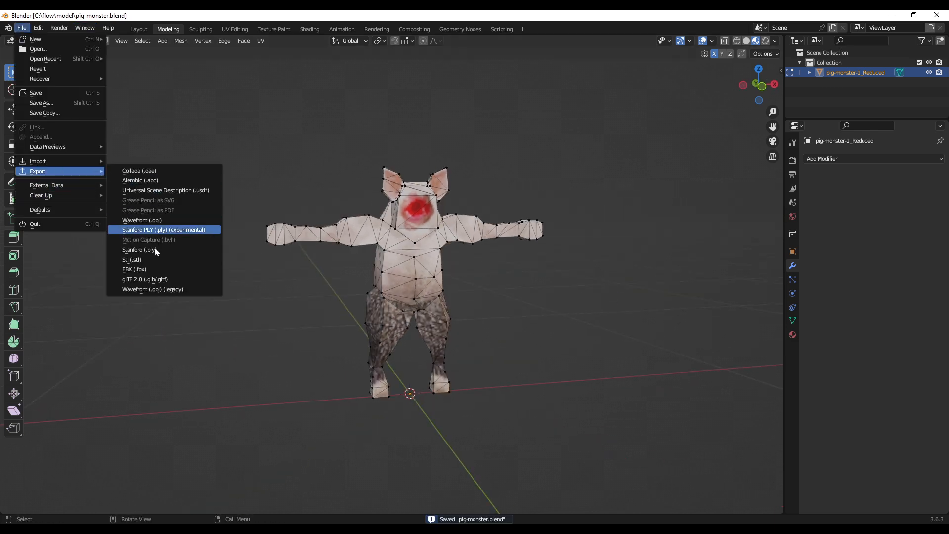
pyautogui.click(158, 219)
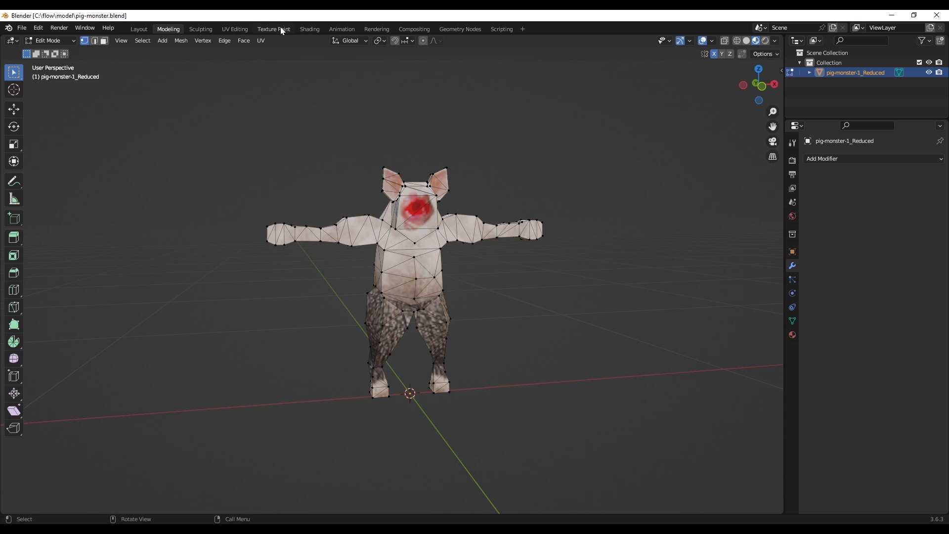
# Start a Wavefront (.obj) export to C:\flow\model and open its file name for editing.
pyautogui.click(22, 28)
pyautogui.moveTo(57, 172)
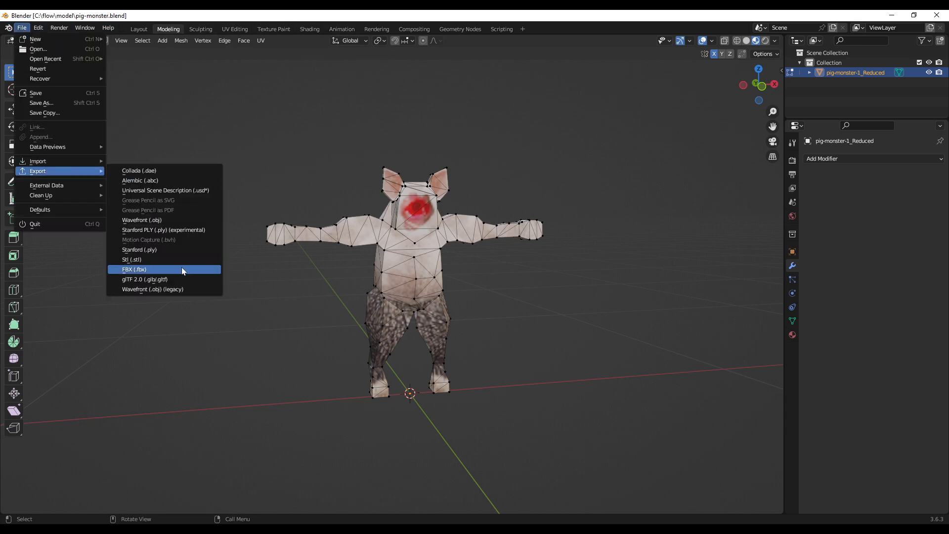
pyautogui.click(186, 221)
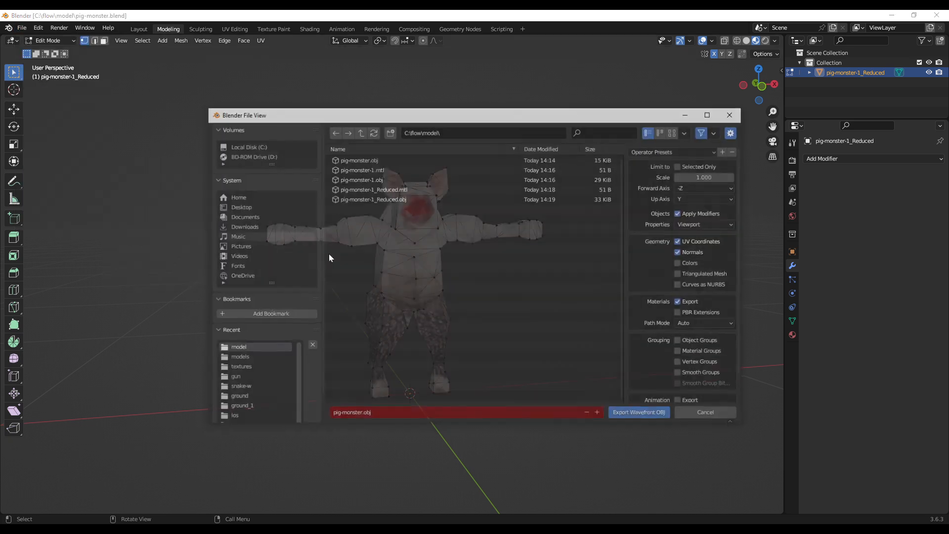
pyautogui.click(404, 414)
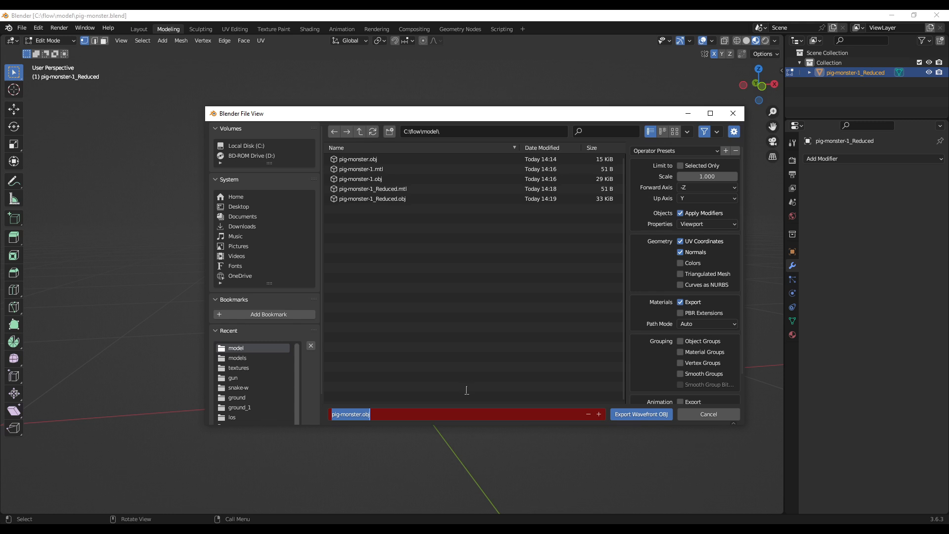
# Export the pig model as pig-monster1.obj and save the painted pig-texture image in the Texture Paint workspace.
pyautogui.click(633, 414)
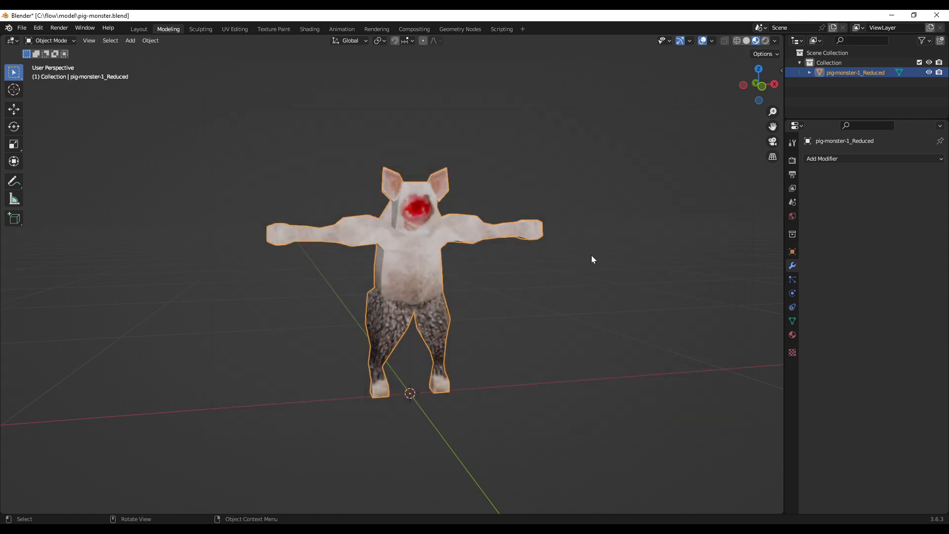
pyautogui.click(274, 28)
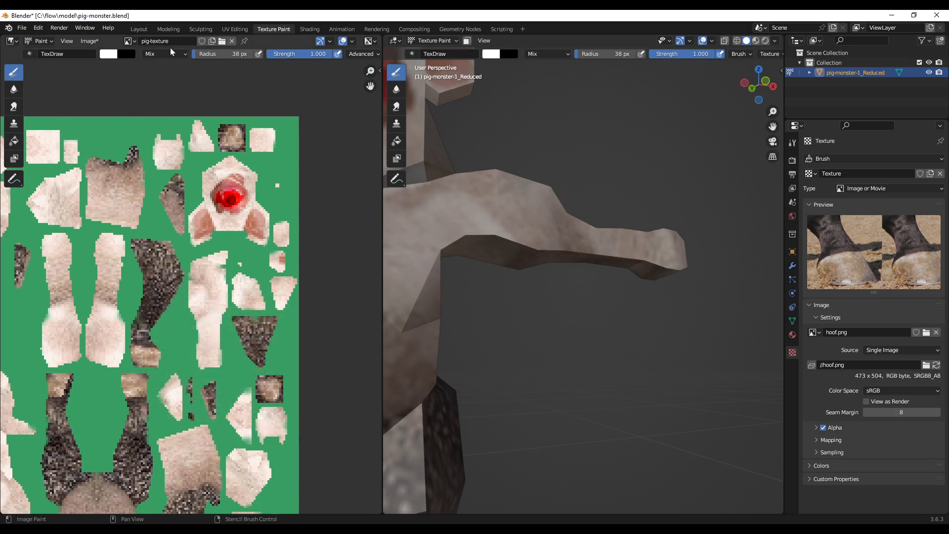
pyautogui.click(89, 41)
pyautogui.click(99, 144)
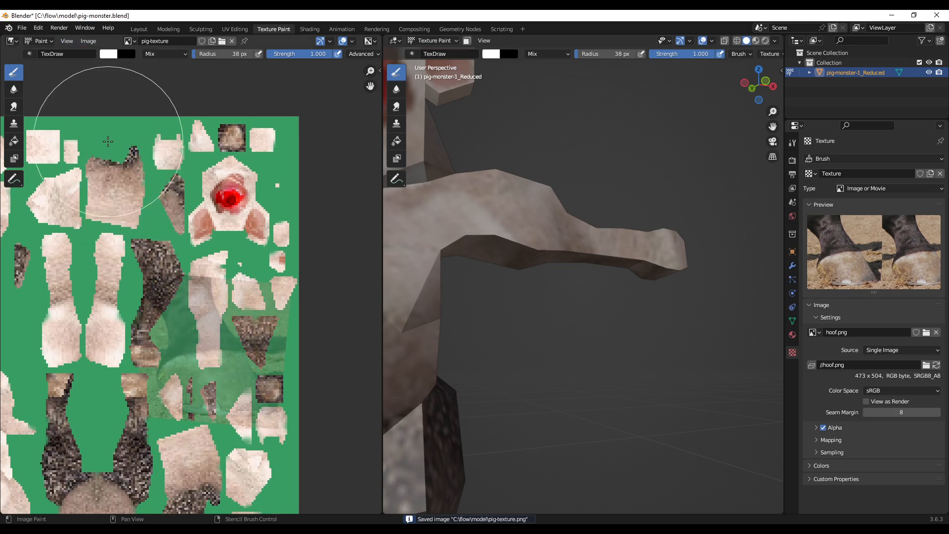
# Check the textured pig monster from several angles and save the pig-monster.blend file.
pyautogui.scroll(-2, 206, 213)
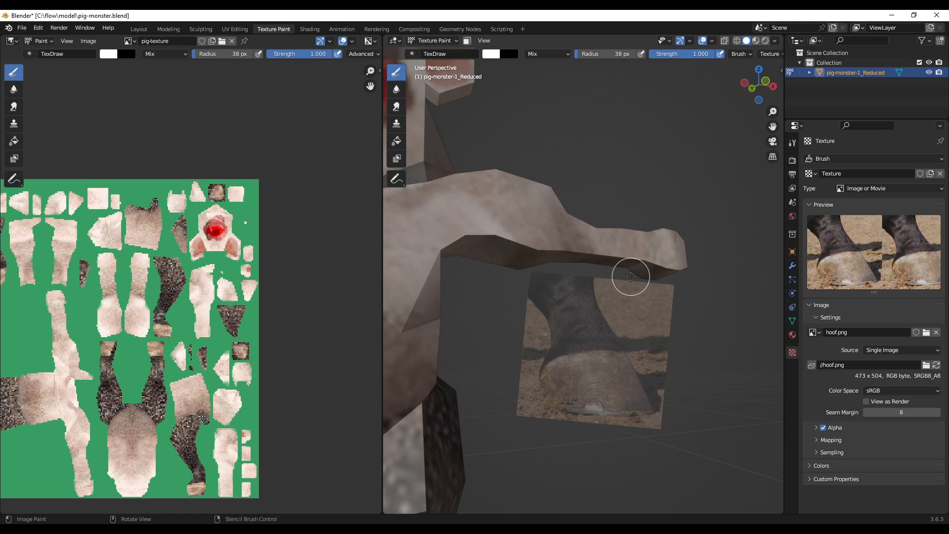
pyautogui.scroll(-8, 635, 267)
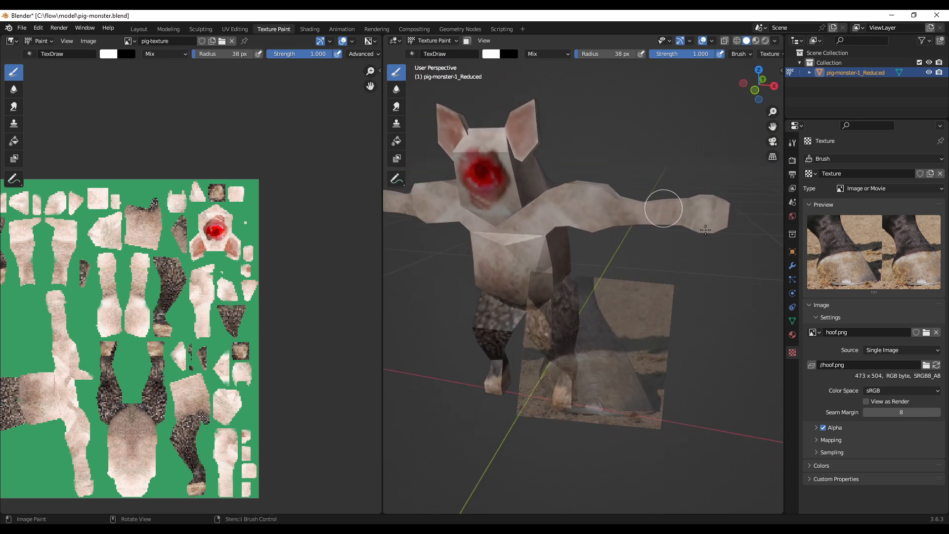
pyautogui.moveTo(705, 229); pyautogui.dragTo(705, 259, button='middle')
pyautogui.moveTo(640, 247); pyautogui.dragTo(533, 249, button='middle')
pyautogui.moveTo(574, 222); pyautogui.dragTo(630, 235, button='middle')
pyautogui.scroll(3, 544, 243)
pyautogui.moveTo(499, 228); pyautogui.dragTo(512, 153, button='middle')
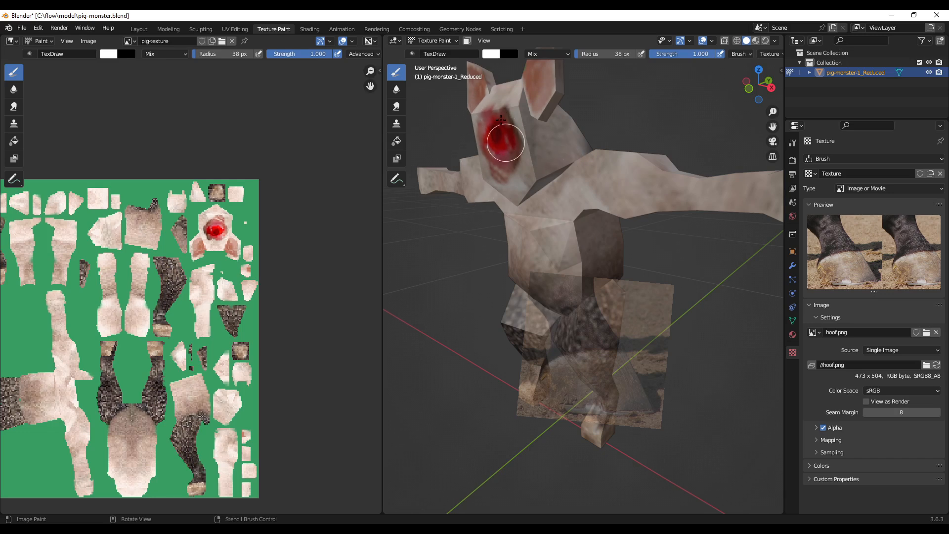
pyautogui.scroll(-2, 548, 193)
pyautogui.moveTo(631, 208); pyautogui.dragTo(701, 187, button='middle')
pyautogui.moveTo(573, 222); pyautogui.dragTo(516, 244, button='middle')
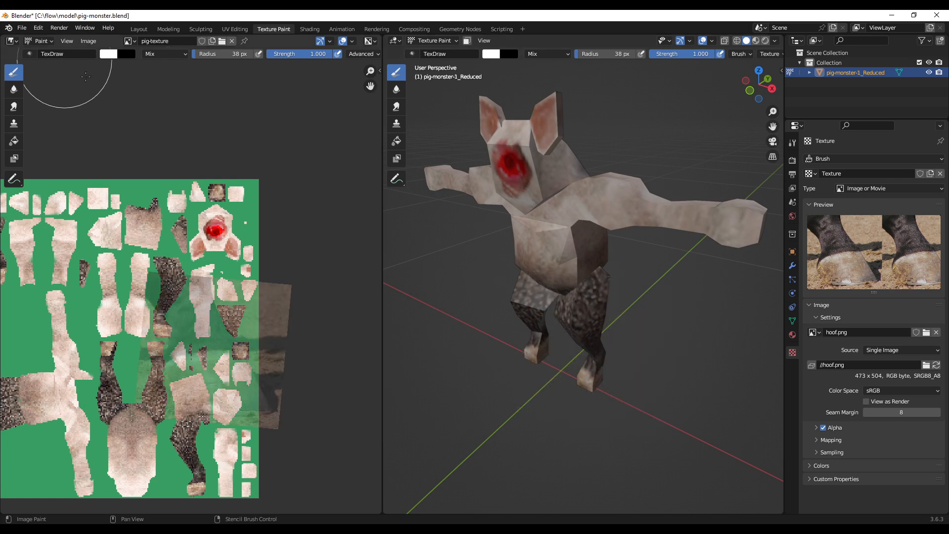
pyautogui.hotkey('ctrl', 's')
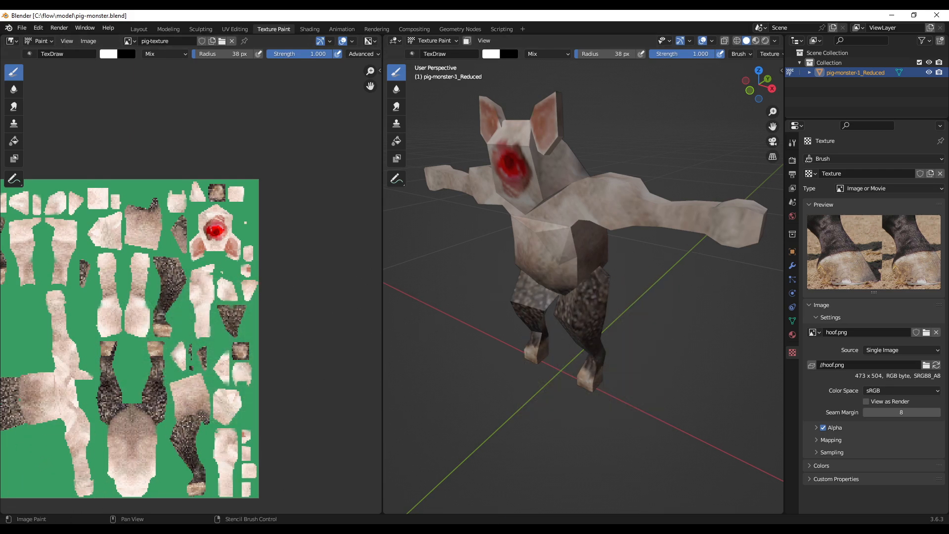
# Switch to the Mixamo page in the browser and open the character upload dialog.
pyautogui.hotkey('alt', 'Tab')
pyautogui.click(666, 18)
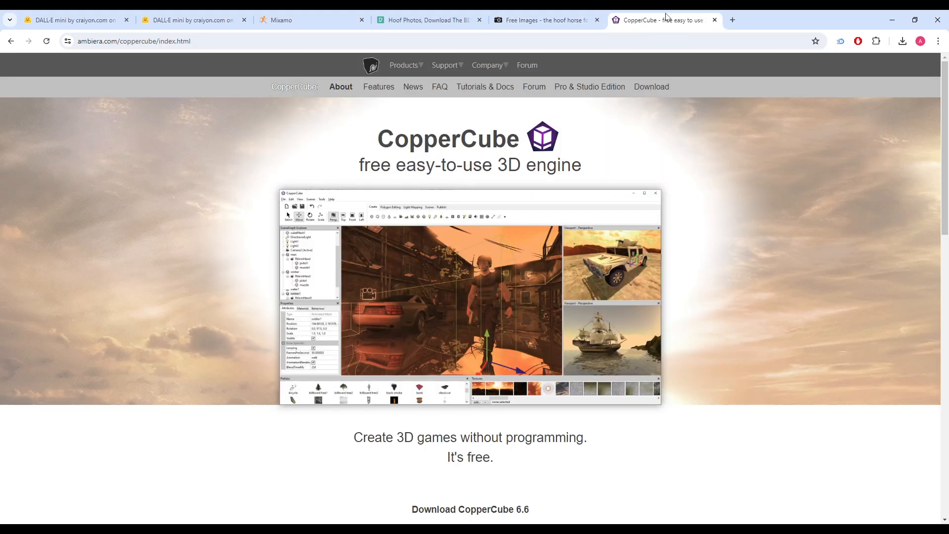
pyautogui.click(416, 21)
pyautogui.click(322, 25)
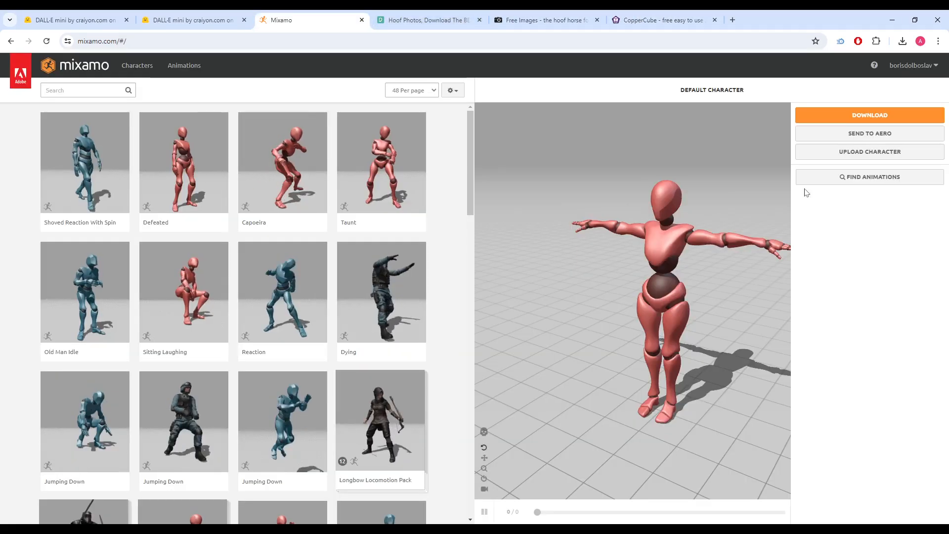
pyautogui.click(871, 153)
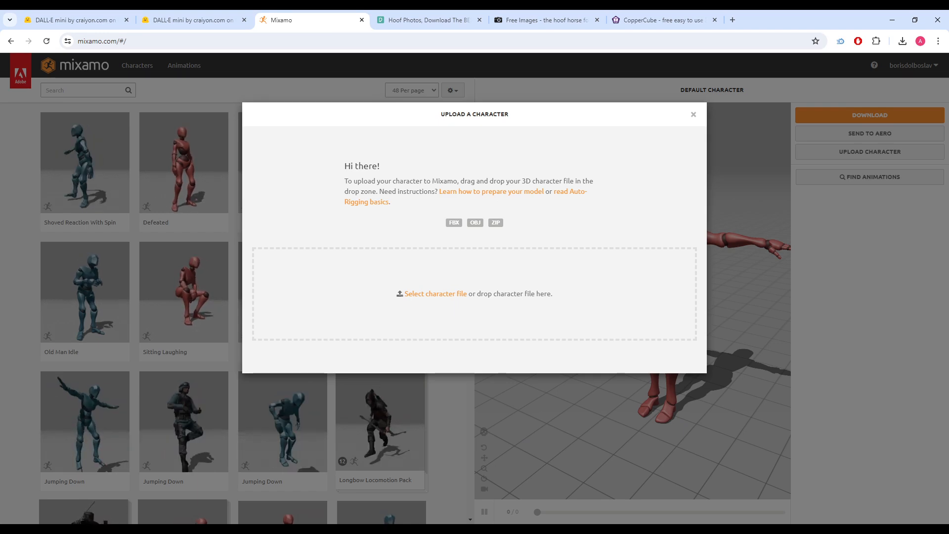
# Switch to File Explorer, open the model folder inside flow and sort its files by date.
pyautogui.hotkey('alt', 'Tab')
pyautogui.click(143, 74)
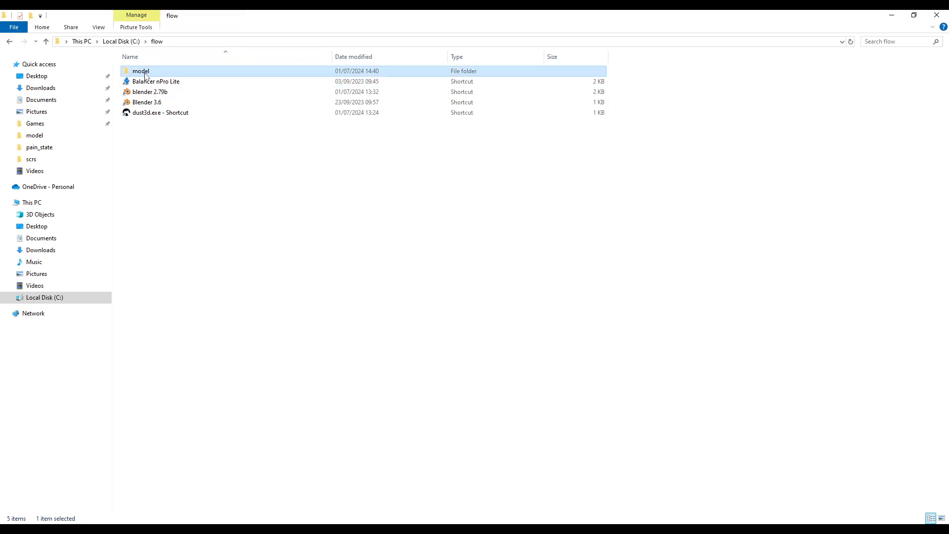
pyautogui.doubleClick(143, 72)
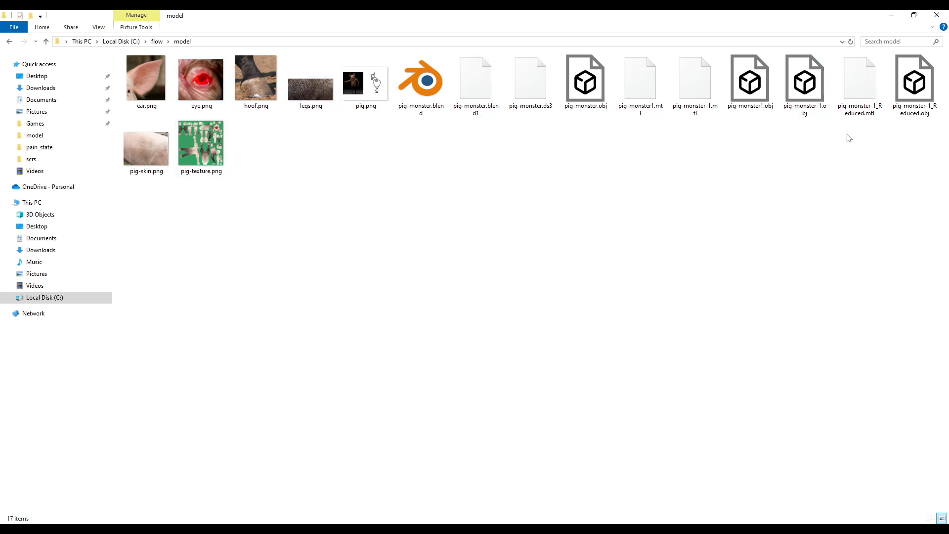
pyautogui.rightClick(717, 236)
pyautogui.moveTo(746, 257)
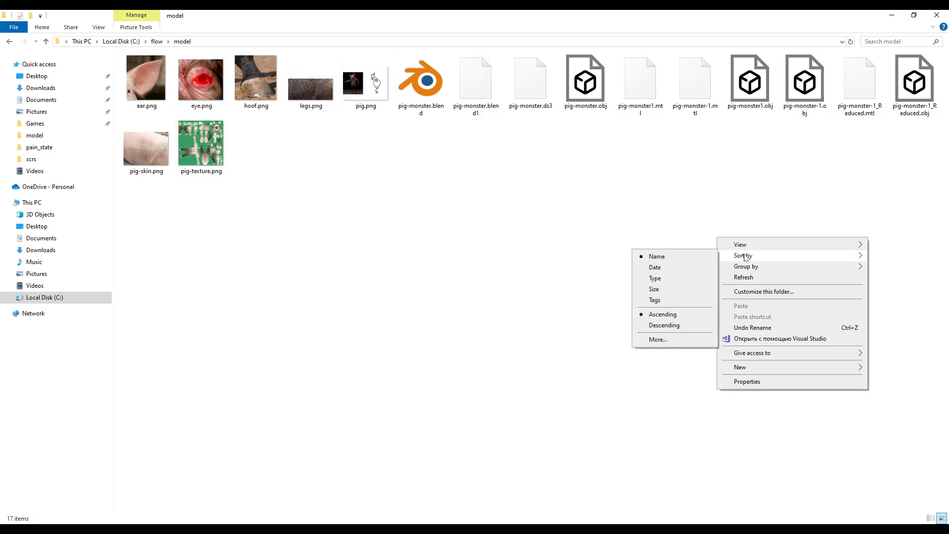
pyautogui.click(672, 270)
# Upload pig-monster1.obj to Mixamo's auto-rigger and accept the character's orientation.
pyautogui.click(160, 90)
pyautogui.click(193, 94)
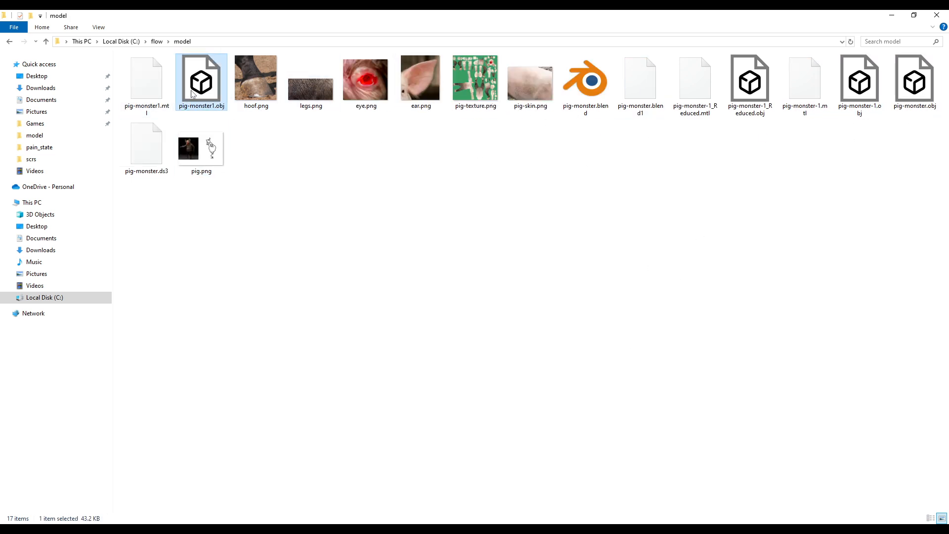
pyautogui.moveTo(204, 83); pyautogui.dragTo(454, 310)
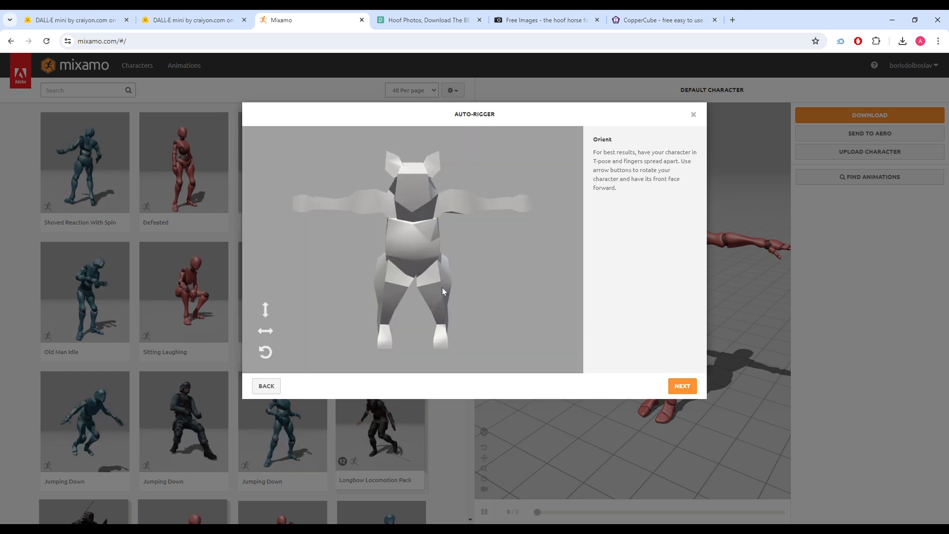
pyautogui.click(683, 386)
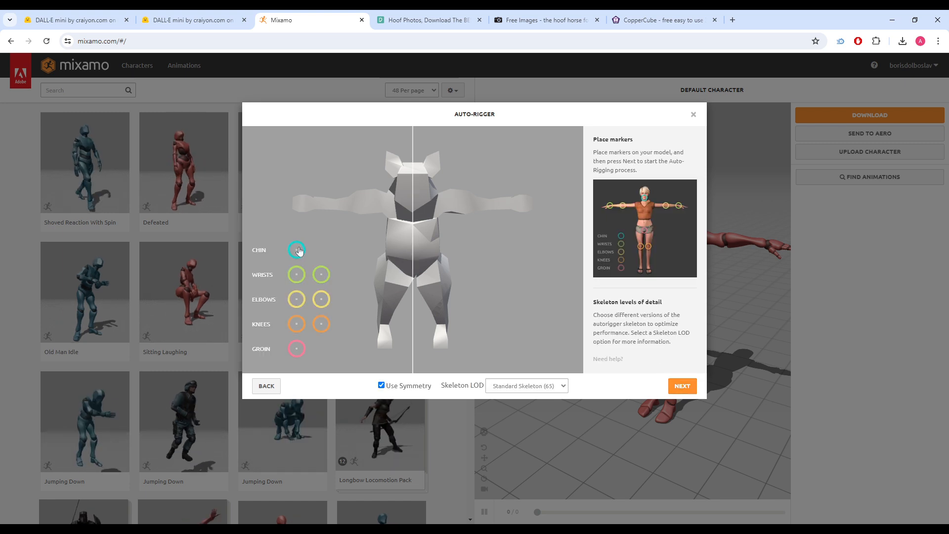
# Place the chin, wrist, elbow, knee and groin markers on the pig monster with symmetry on.
pyautogui.moveTo(298, 250)
pyautogui.mouseDown()
pyautogui.moveTo(371, 245)
pyautogui.moveTo(415, 212)
pyautogui.mouseUp()
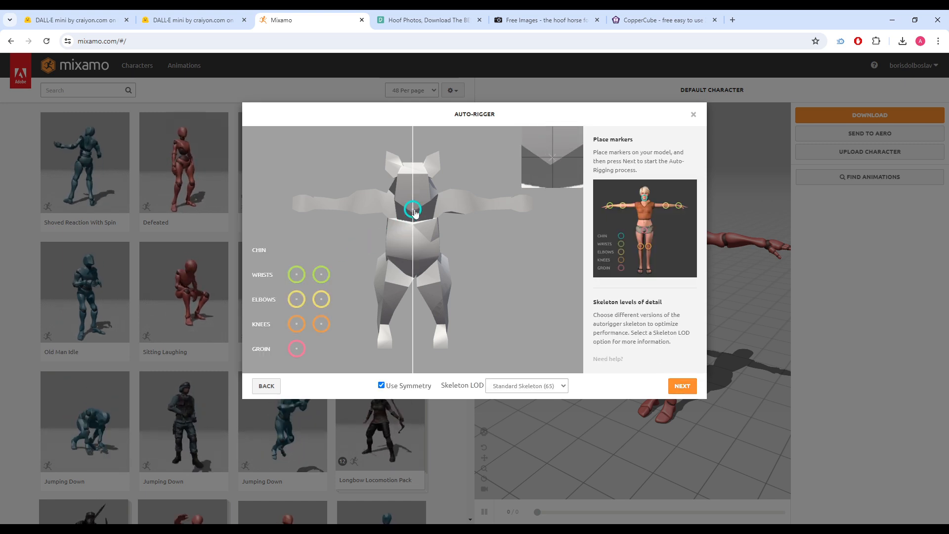
pyautogui.moveTo(297, 275)
pyautogui.mouseDown()
pyautogui.moveTo(354, 241)
pyautogui.moveTo(330, 212)
pyautogui.moveTo(310, 206)
pyautogui.mouseUp()
pyautogui.moveTo(294, 308); pyautogui.dragTo(339, 207)
pyautogui.moveTo(322, 327)
pyautogui.mouseDown()
pyautogui.moveTo(377, 318)
pyautogui.moveTo(387, 303)
pyautogui.mouseUp()
pyautogui.moveTo(297, 349); pyautogui.dragTo(415, 278)
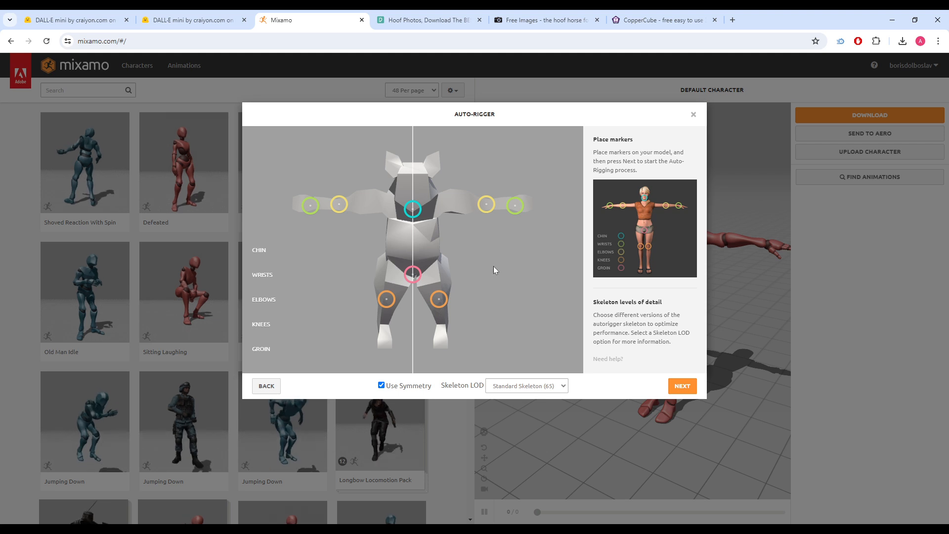
# Set the skeleton level of detail to No Fingers (25) and run the auto-rigging.
pyautogui.click(550, 385)
pyautogui.click(529, 420)
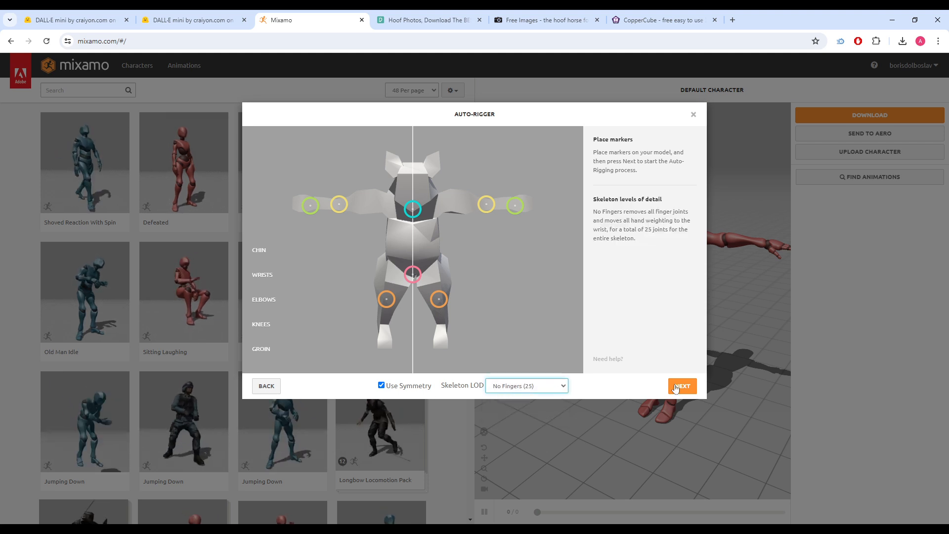
pyautogui.click(679, 388)
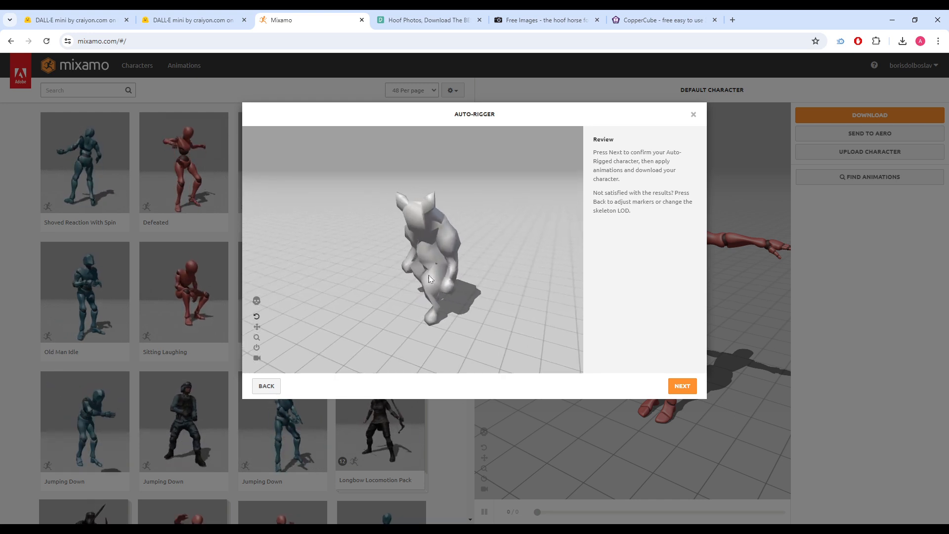
# Review the rigged pig monster's preview from another angle and accept the auto-rigged character.
pyautogui.moveTo(429, 275); pyautogui.dragTo(485, 262)
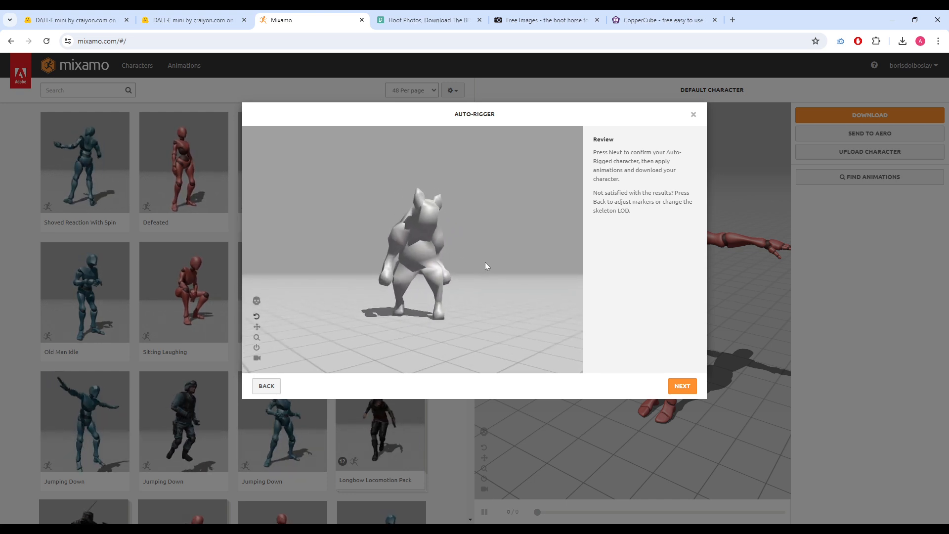
pyautogui.click(685, 386)
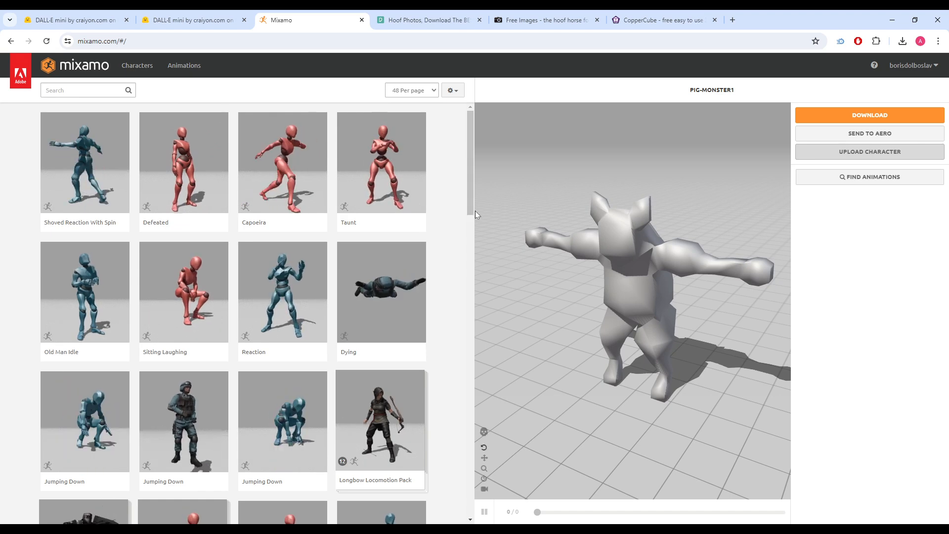
# Search the Mixamo animations for "idle".
pyautogui.click(83, 90)
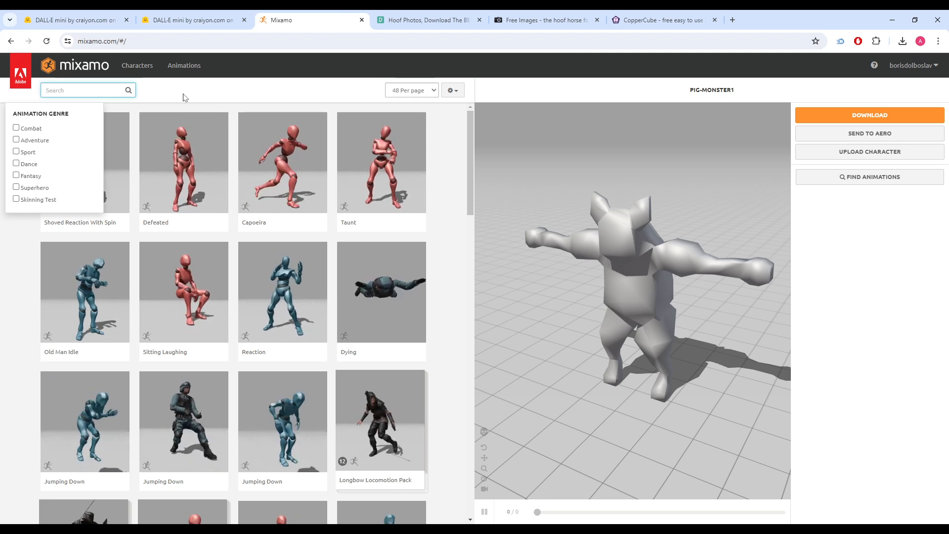
pyautogui.write('idle')
pyautogui.press('Return')
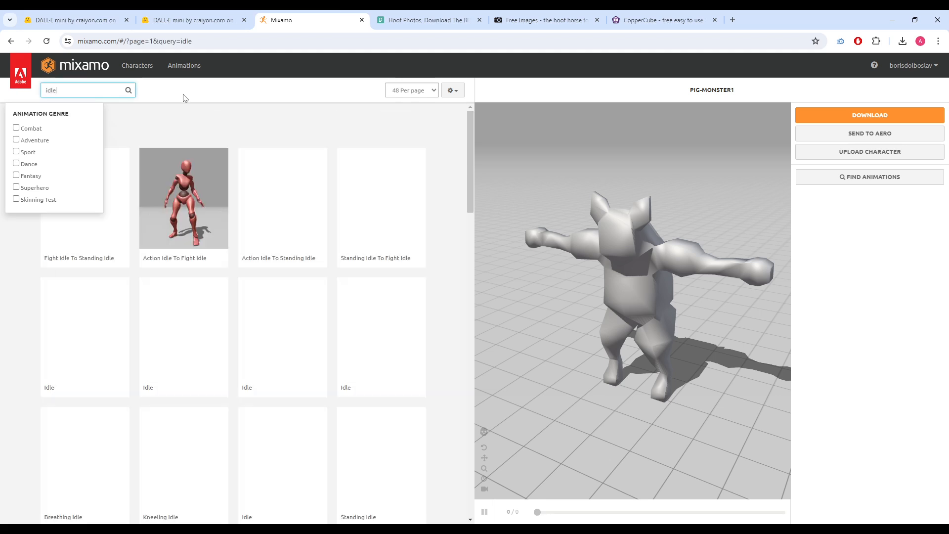
pyautogui.click(239, 127)
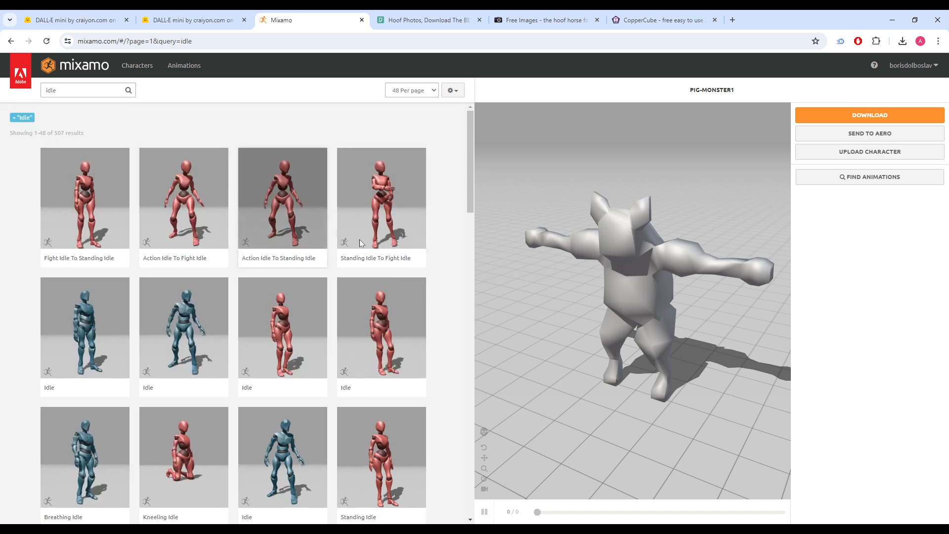
# Find the Dwarf Idle animation among the results and apply it to the pig monster.
pyautogui.scroll(-4, 469, 385)
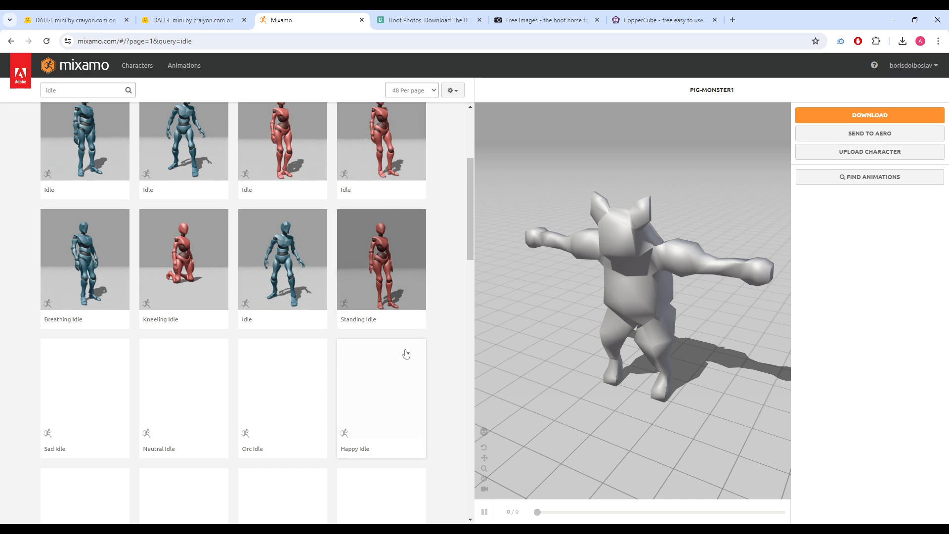
pyautogui.scroll(-3, 411, 255)
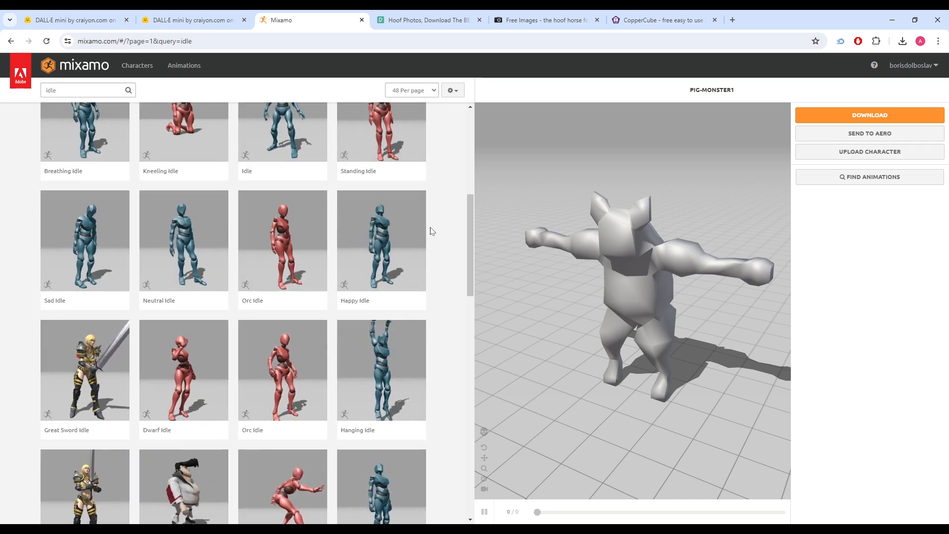
pyautogui.scroll(-4, 430, 229)
pyautogui.scroll(-2, 431, 235)
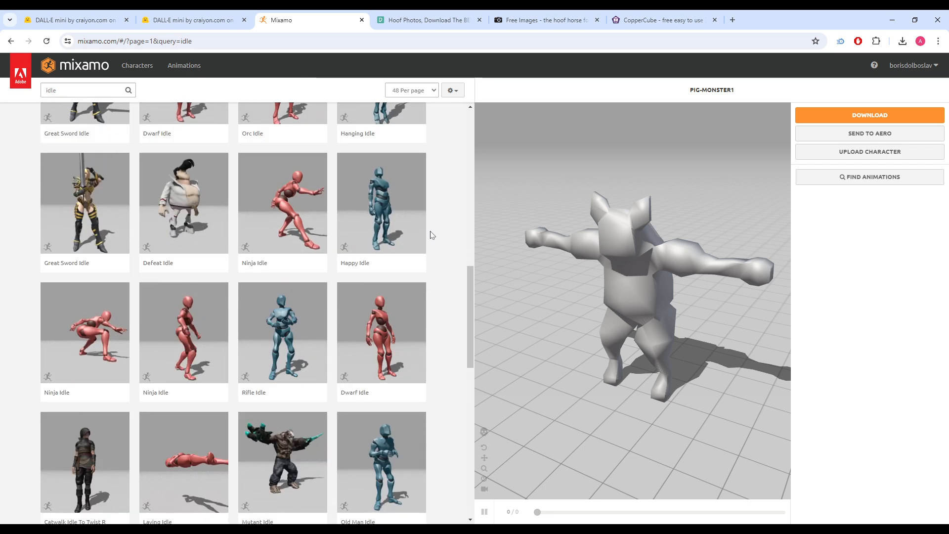
pyautogui.scroll(-3, 430, 232)
pyautogui.click(378, 189)
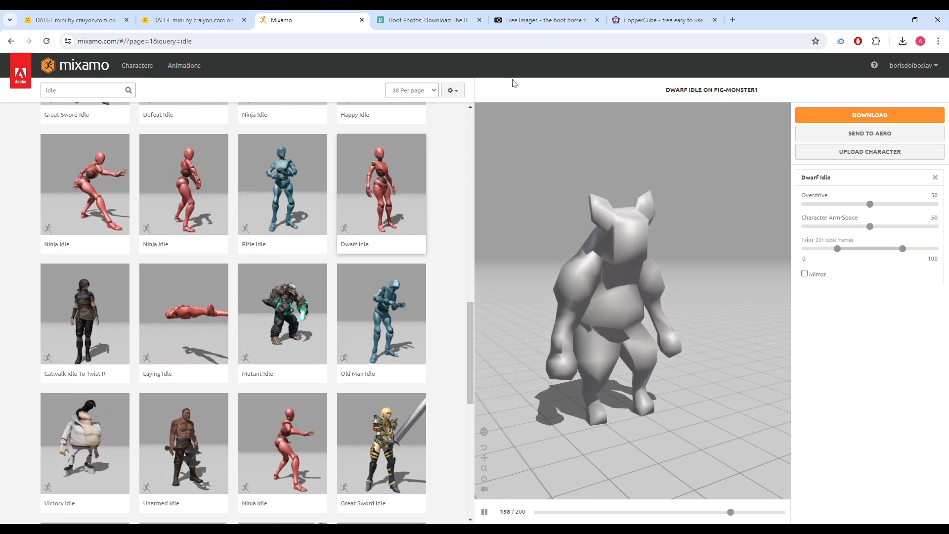
# Preview the Dwarf Idle animation and download it as FBX Binary with skin, 30 frames per second and no keyframe reduction.
pyautogui.moveTo(672, 233); pyautogui.dragTo(620, 251)
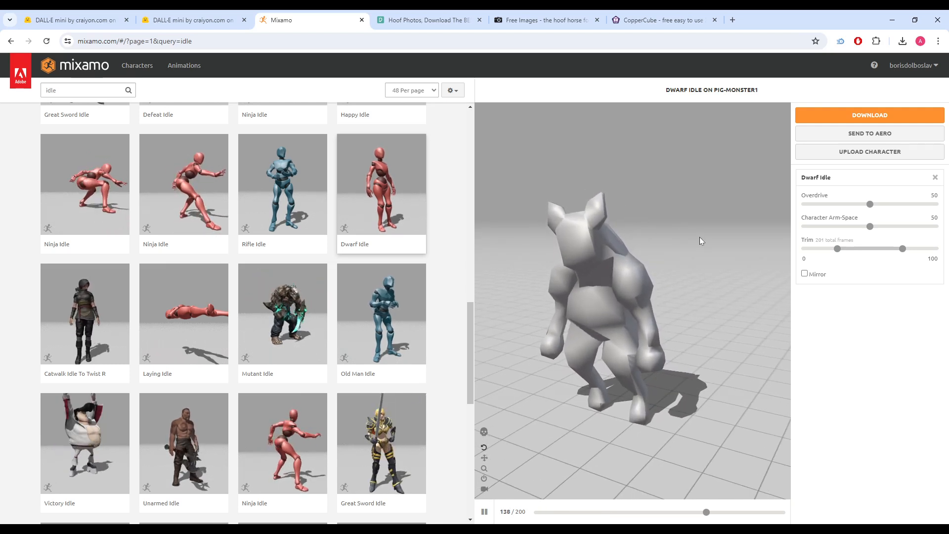
pyautogui.click(845, 115)
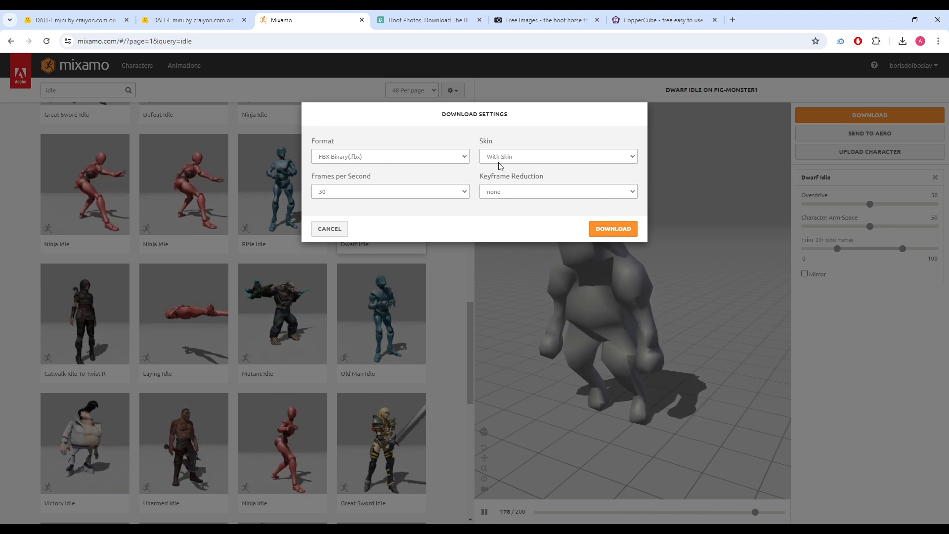
pyautogui.click(597, 232)
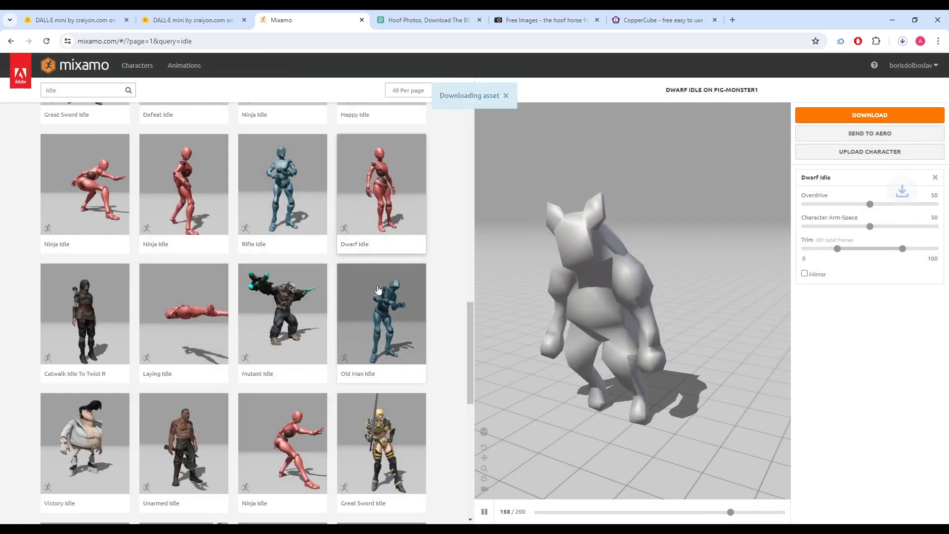
# Search the Mixamo animations for "run".
pyautogui.click(81, 90)
pyautogui.write('ru')
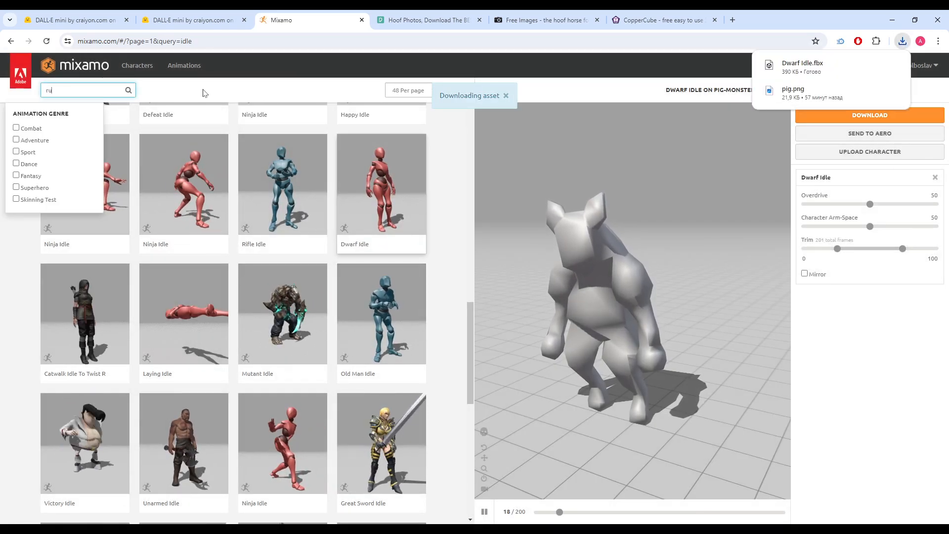
pyautogui.write('n')
pyautogui.press('Return')
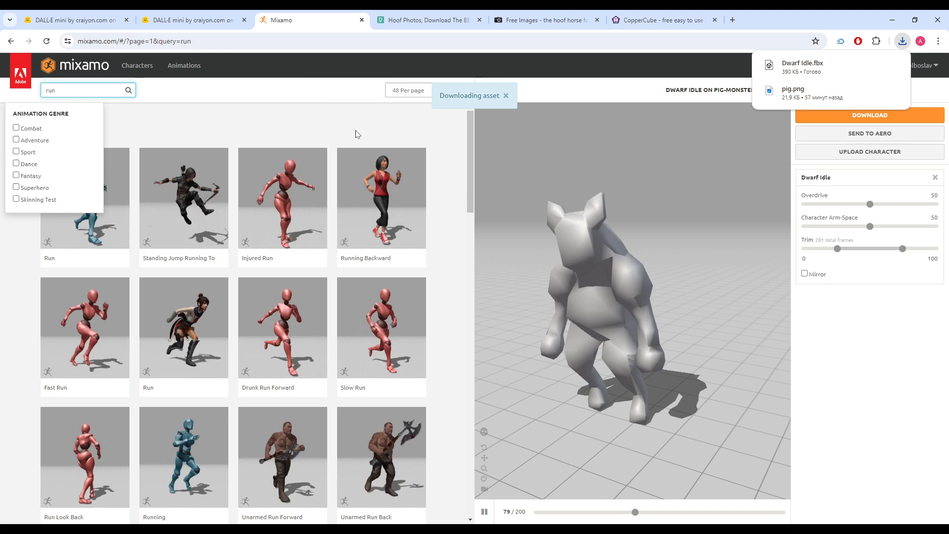
# Try the Injured Run animation on the pig monster with In Place enabled.
pyautogui.click(303, 195)
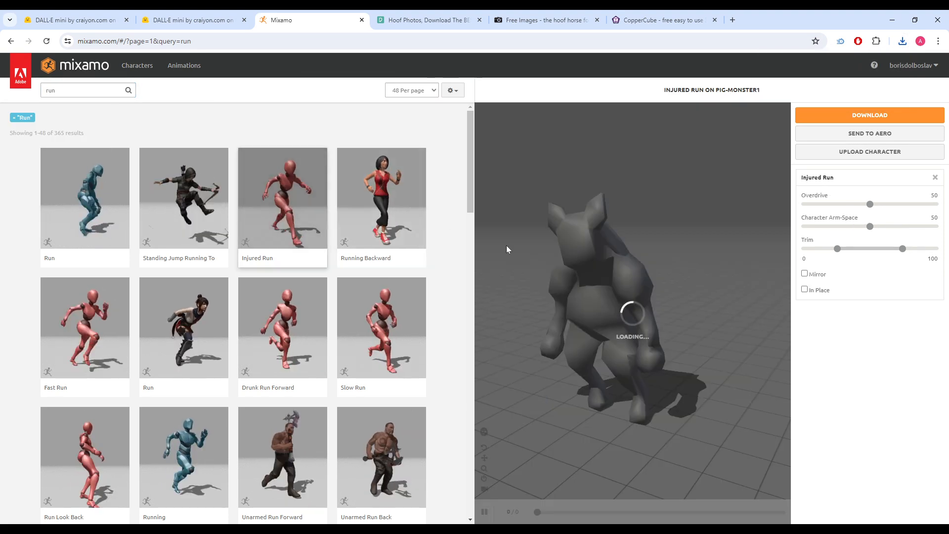
pyautogui.click(804, 290)
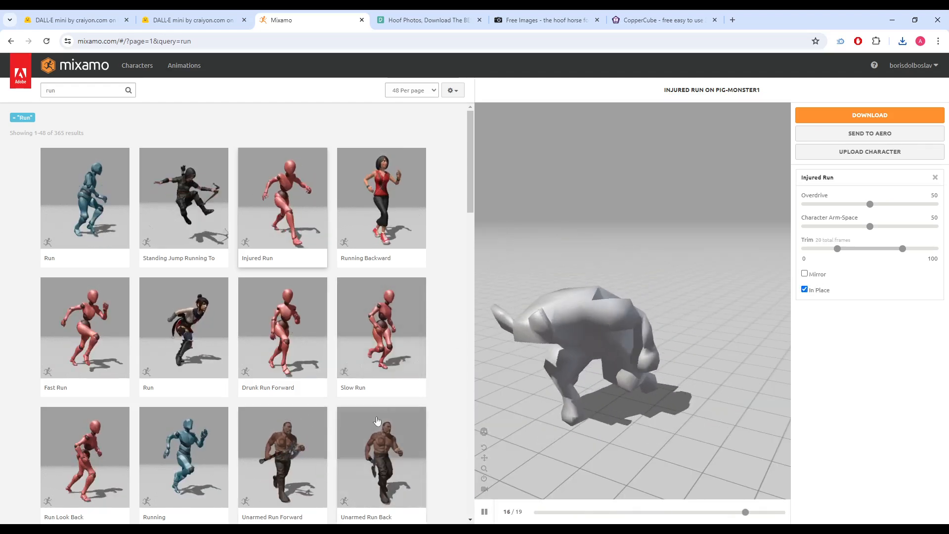
# Search the Mixamo animations for "monster" and look through the results.
pyautogui.click(87, 91)
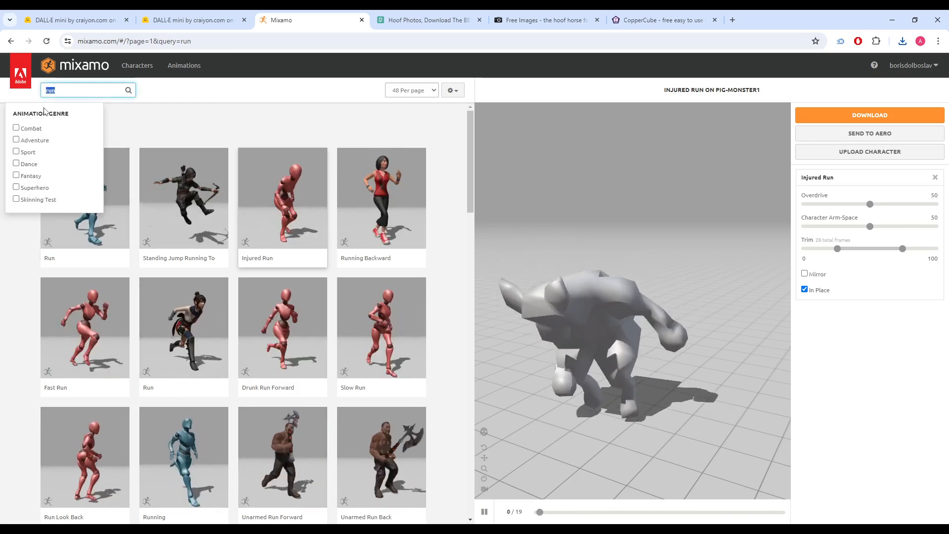
pyautogui.write('monster')
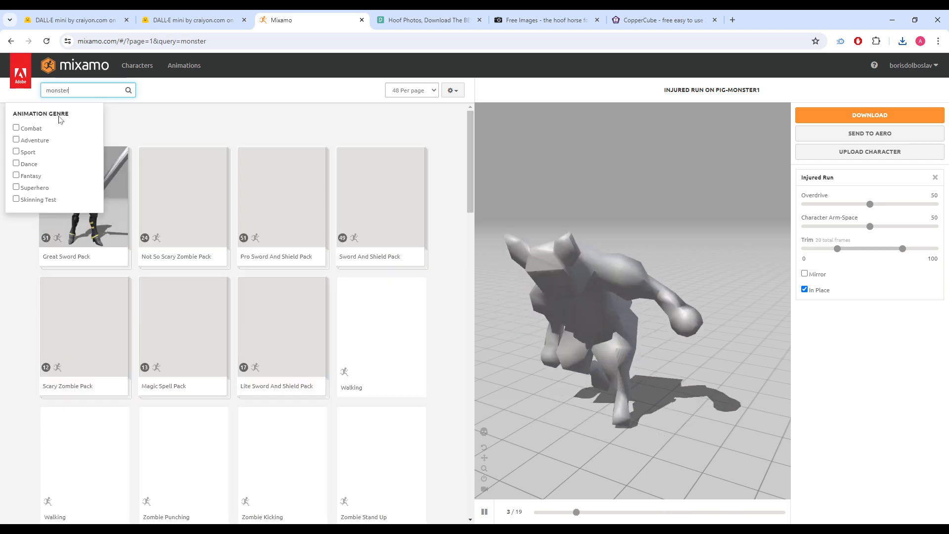
pyautogui.click(273, 129)
pyautogui.scroll(-4, 345, 235)
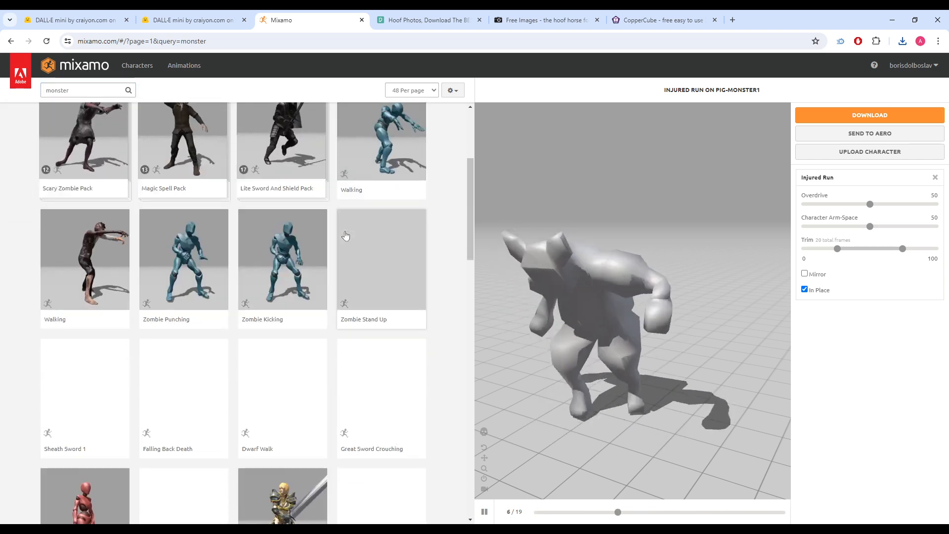
pyautogui.scroll(-9, 346, 237)
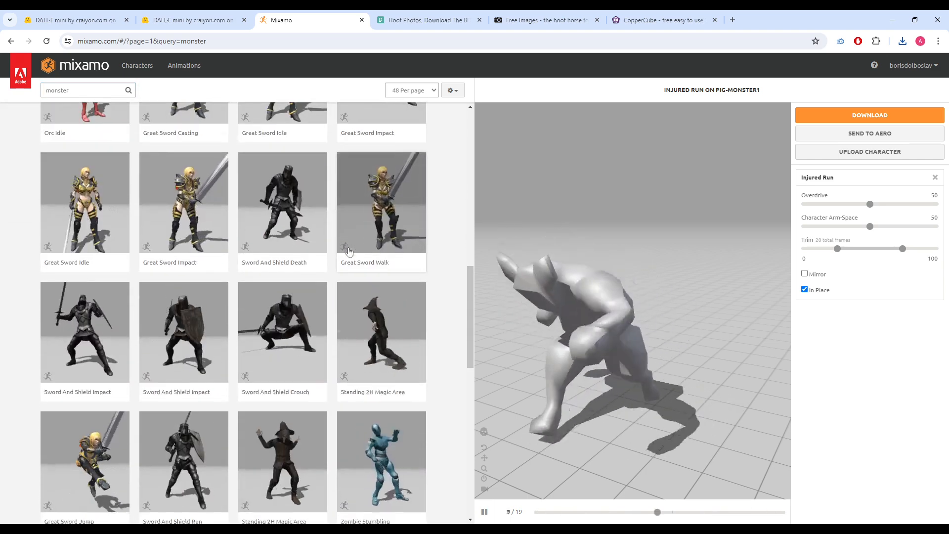
pyautogui.scroll(13, 349, 251)
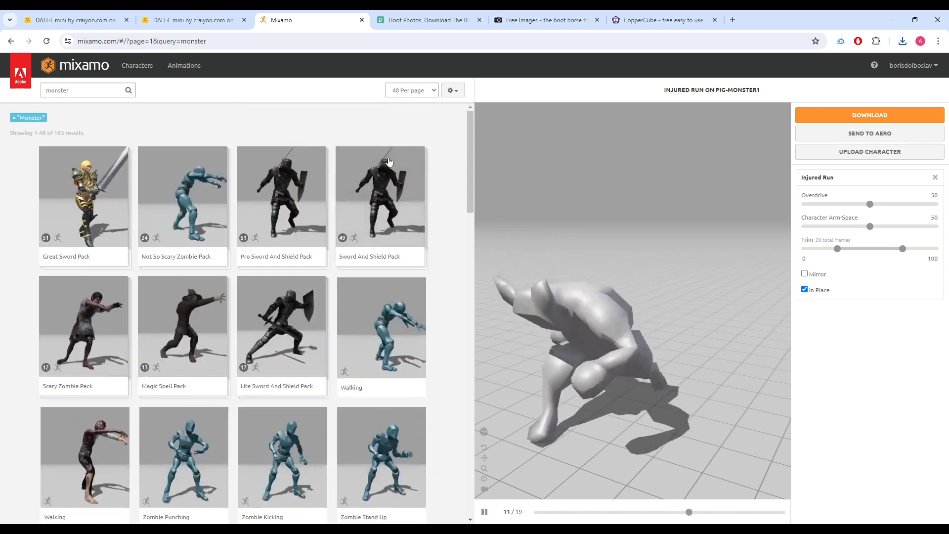
# Replace the animation search term with "run".
pyautogui.click(74, 90)
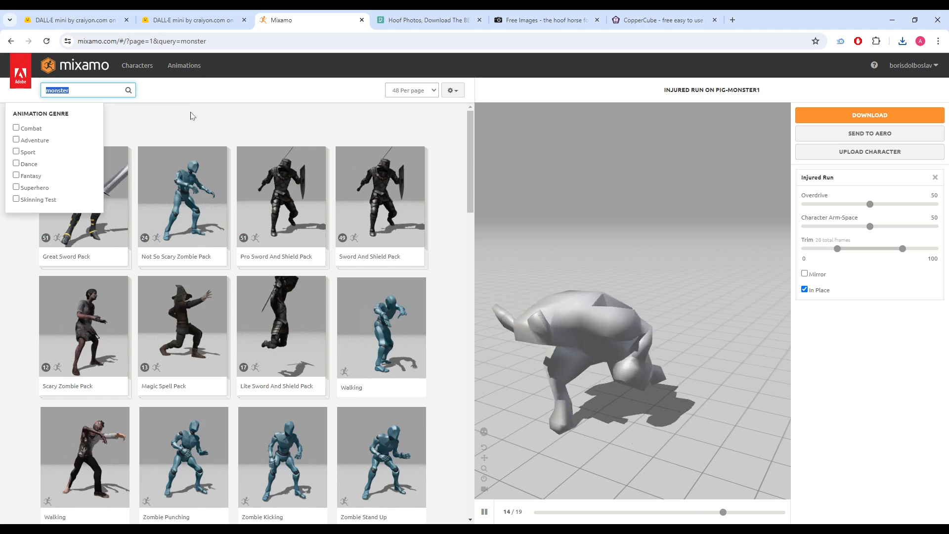
pyautogui.press('End')
pyautogui.press('BackSpace')
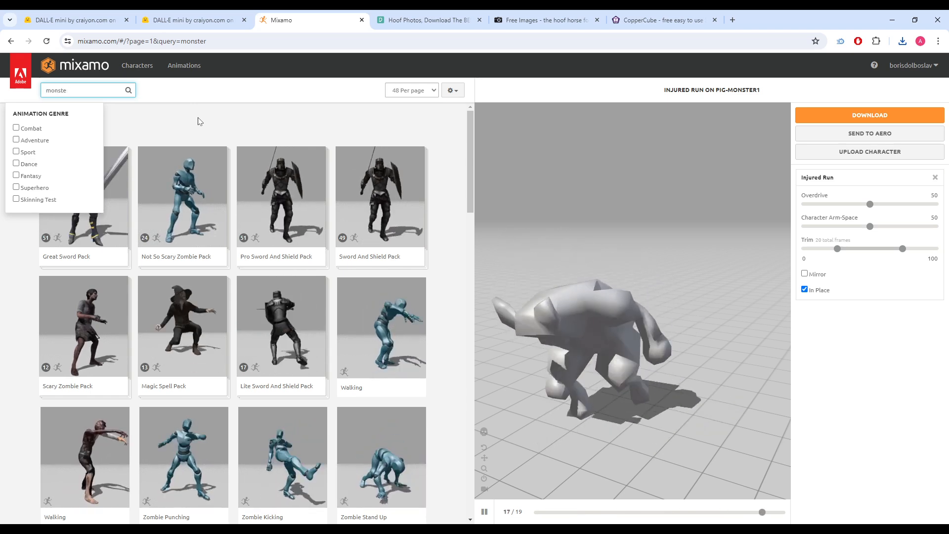
pyautogui.press('BackSpace')
pyautogui.press('BackSpace')
pyautogui.press('BackSpace')
pyautogui.press('BackSpace')
pyautogui.press('BackSpace')
pyautogui.press('BackSpace')
pyautogui.write('run')
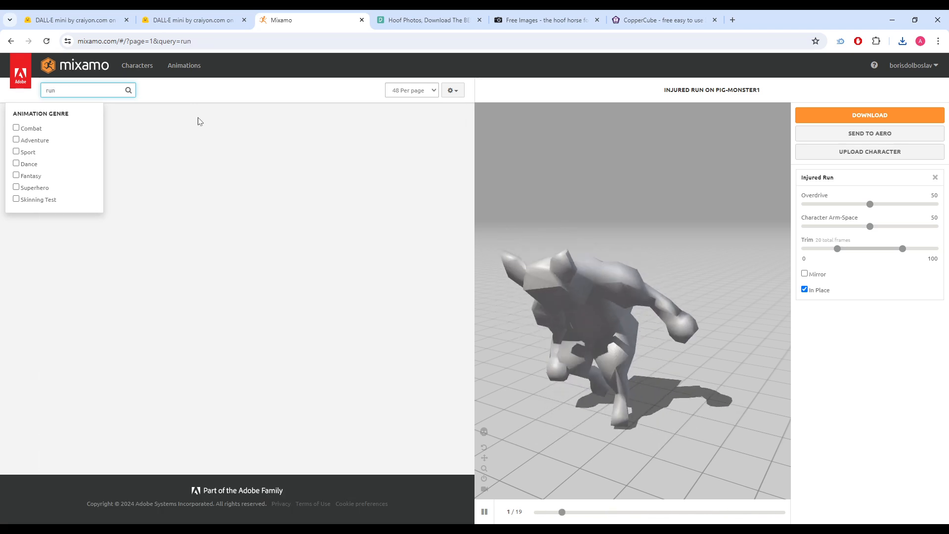
# Find the Running Arc animation among the results and try it on the pig monster, toggling Mirror on and off.
pyautogui.scroll(-2, 388, 212)
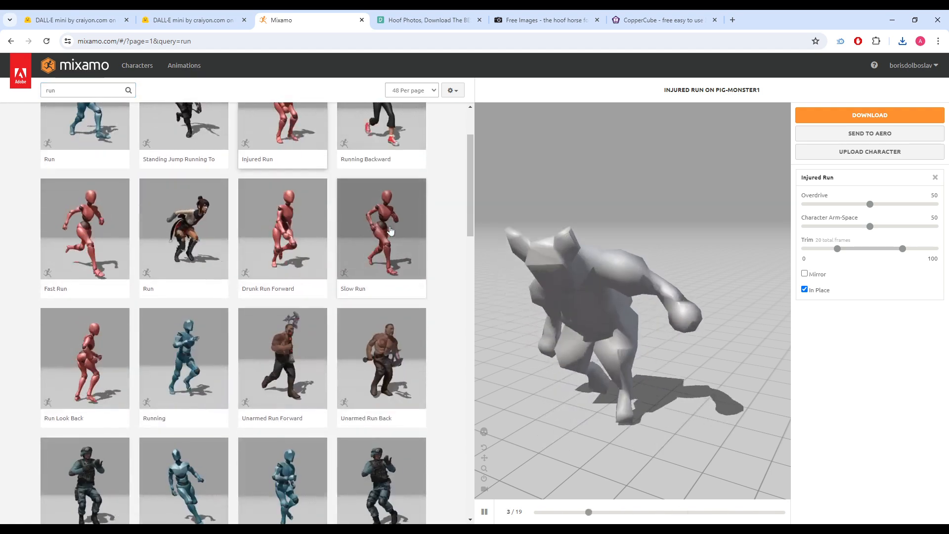
pyautogui.scroll(-3, 390, 230)
pyautogui.scroll(-7, 371, 234)
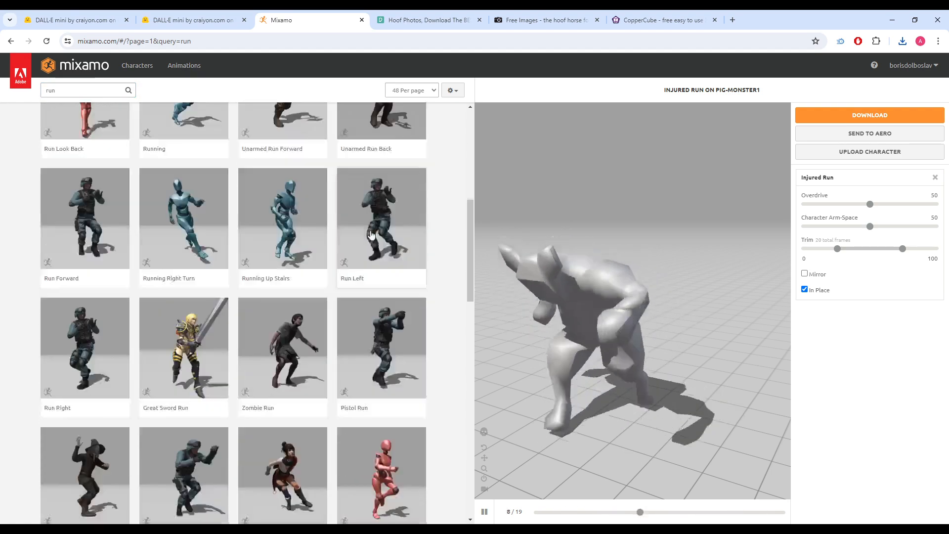
pyautogui.scroll(-5, 372, 235)
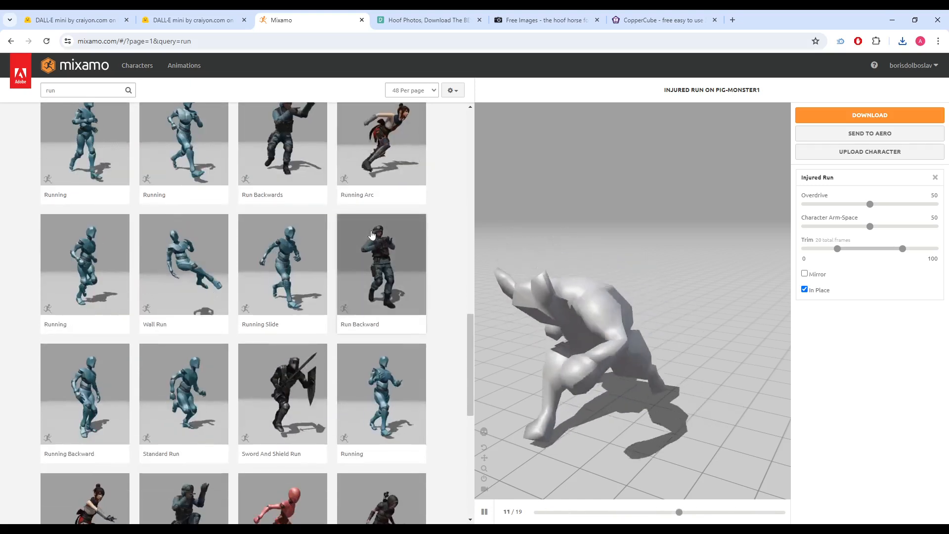
pyautogui.click(388, 146)
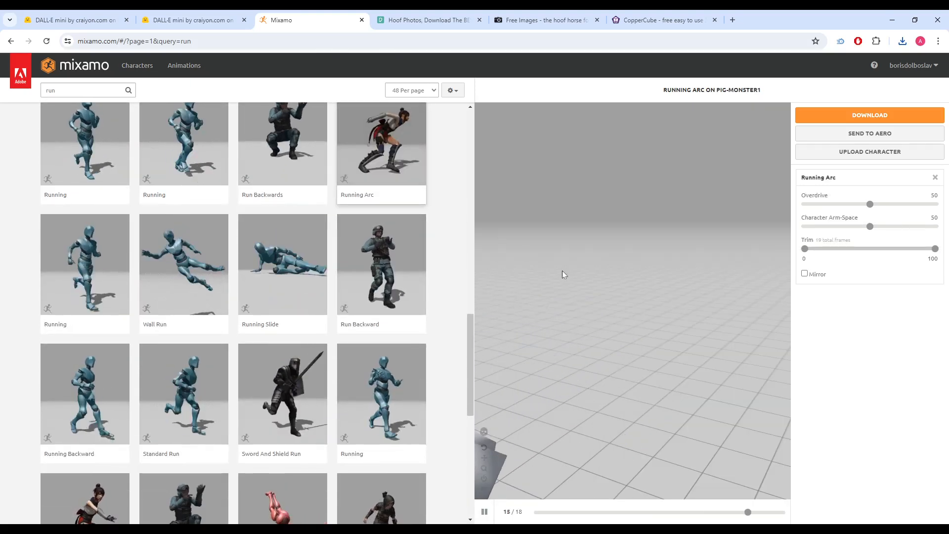
pyautogui.click(806, 274)
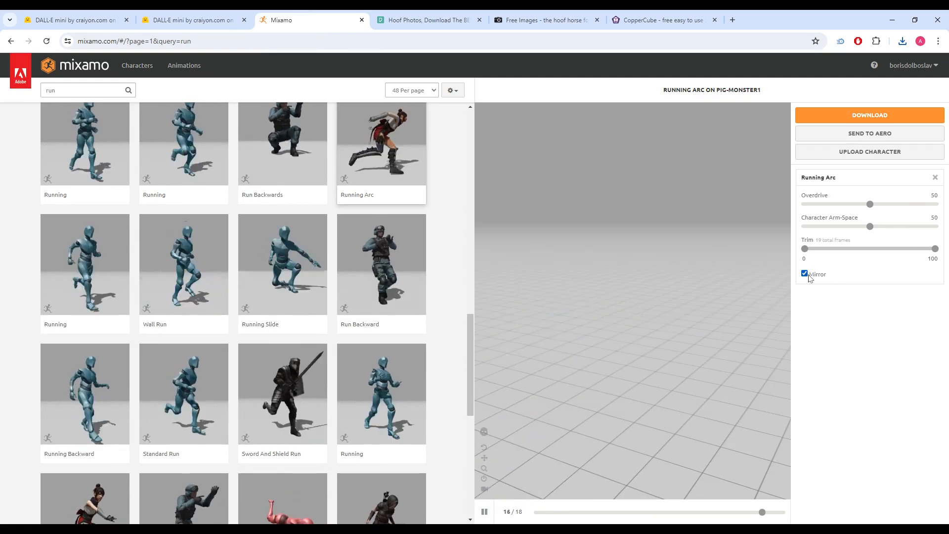
pyautogui.click(805, 274)
# Find the blue figure's Run Forward animation among the results and apply it to the pig monster with In Place enabled.
pyautogui.scroll(-3, 203, 352)
pyautogui.scroll(-5, 203, 352)
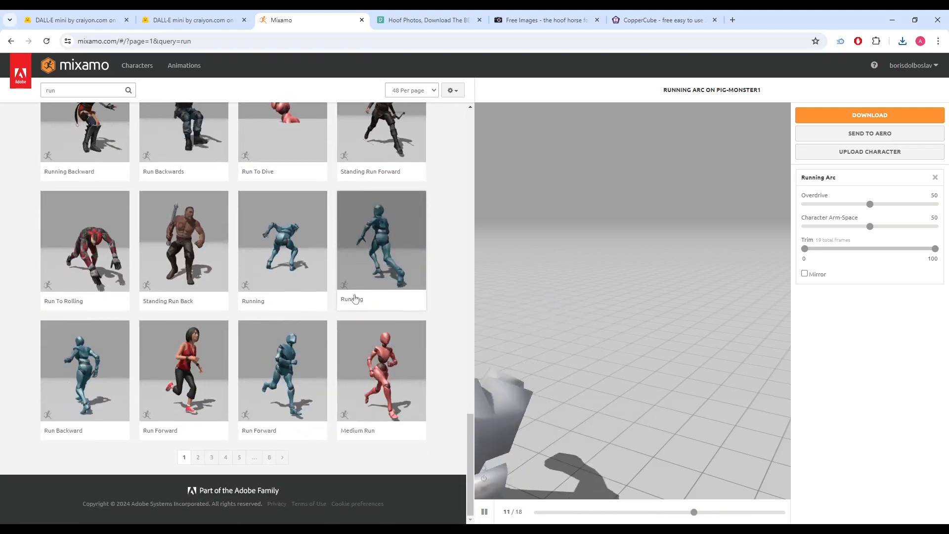
pyautogui.scroll(-1, 356, 296)
pyautogui.click(316, 371)
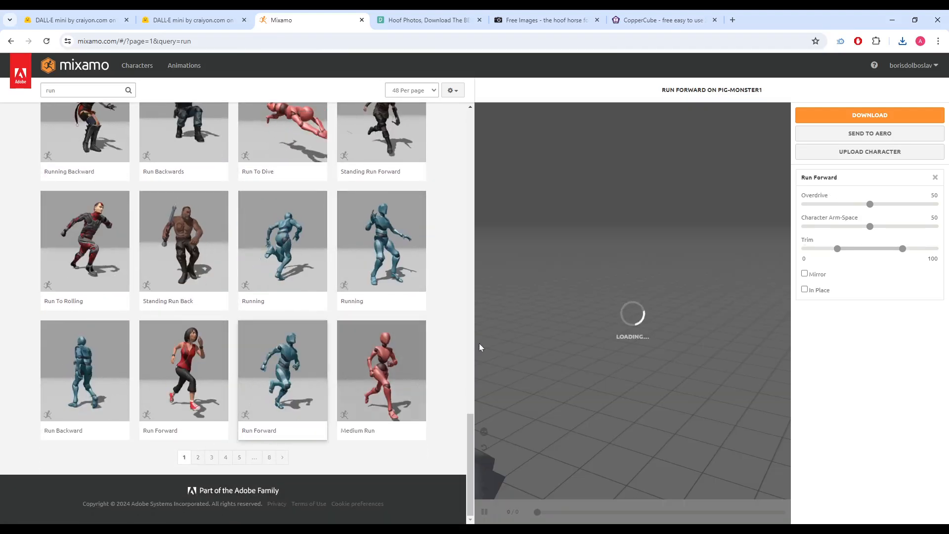
pyautogui.click(805, 289)
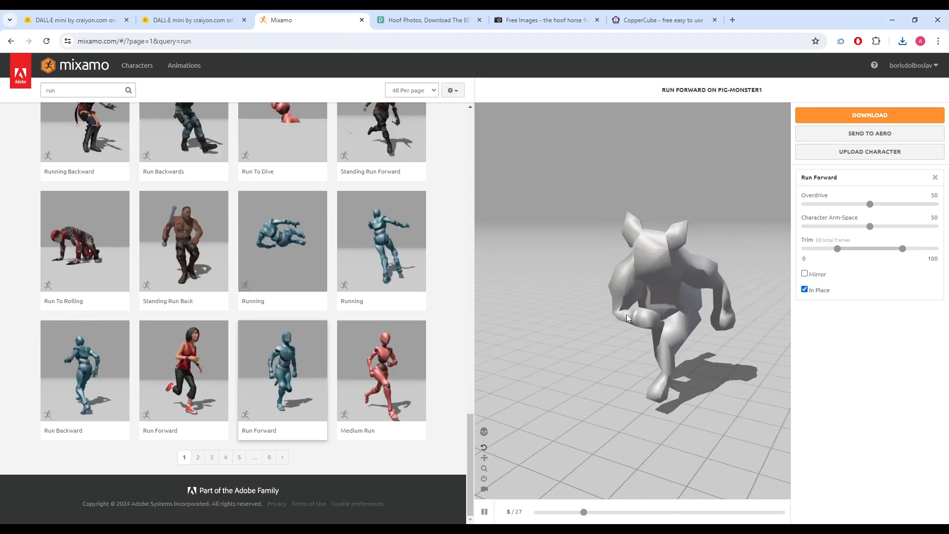
# Preview the Run Forward animation from behind the pig monster and download it.
pyautogui.moveTo(627, 314); pyautogui.dragTo(482, 301)
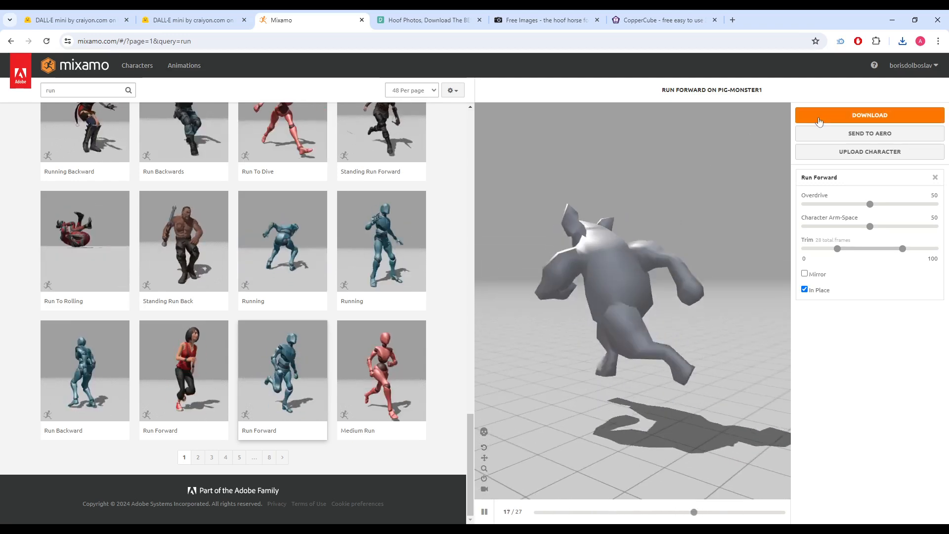
pyautogui.click(819, 121)
pyautogui.click(611, 222)
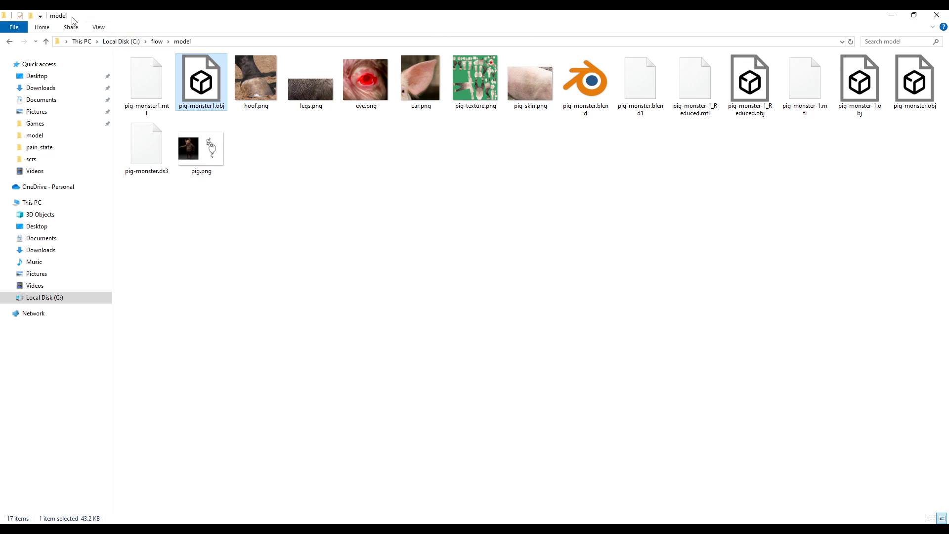
# Switch to File Explorer and paste the downloaded Dwarf Idle and Run Forward FBX files into the C:\flow\model folder.
pyautogui.moveTo(72, 21); pyautogui.dragTo(948, 326)
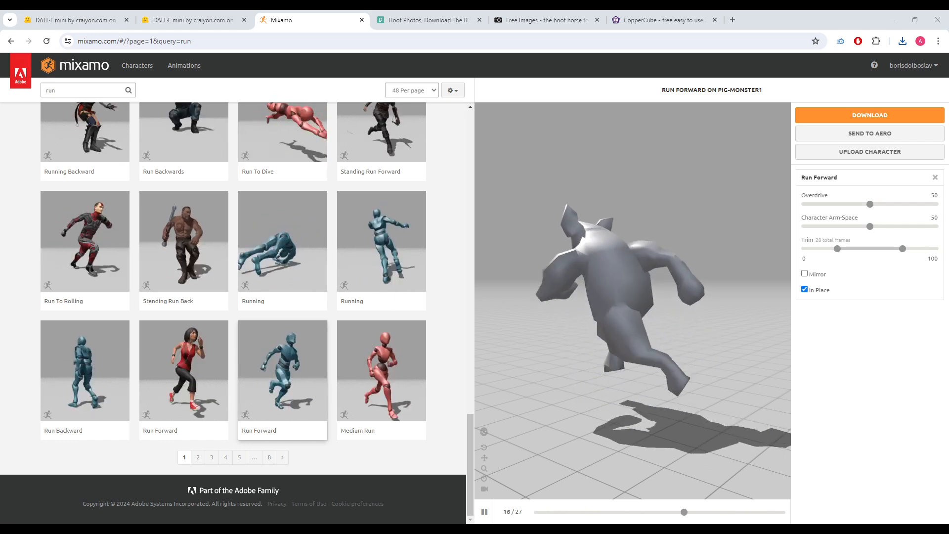
pyautogui.hotkey('alt', 'Tab')
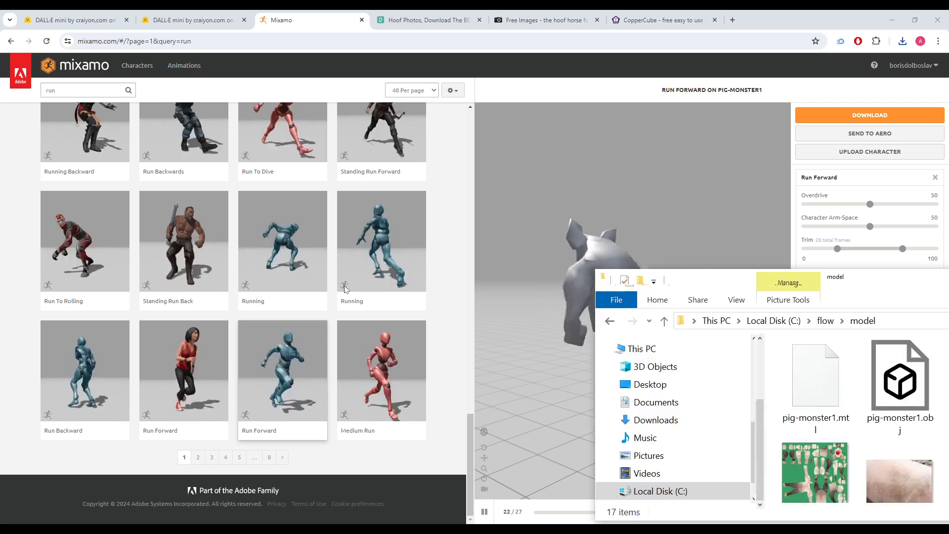
pyautogui.moveTo(344, 289); pyautogui.dragTo(363, 284)
pyautogui.doubleClick(457, 279)
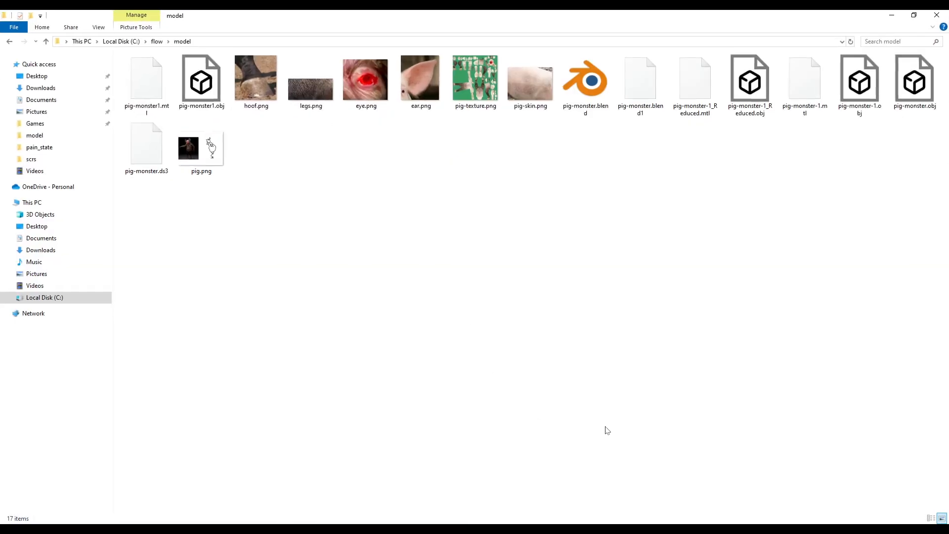
pyautogui.hotkey('ctrl', 'v')
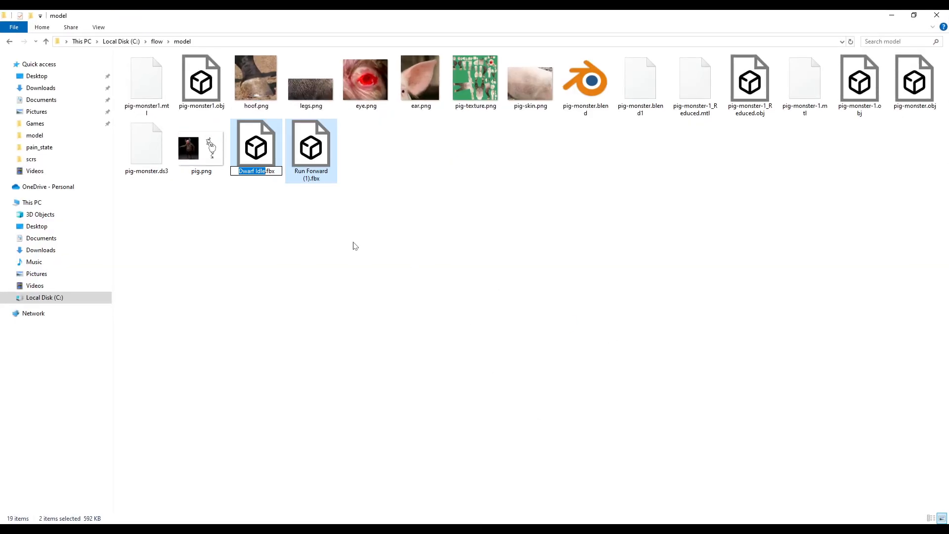
# Rename the selected pasted FBX files with the base name "idle".
pyautogui.write('idle')
pyautogui.press('Return')
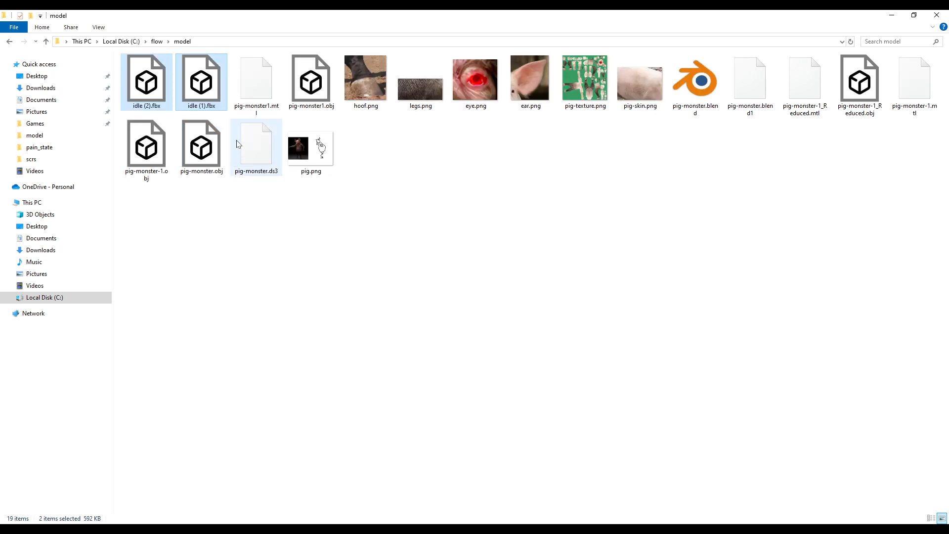
pyautogui.click(173, 96)
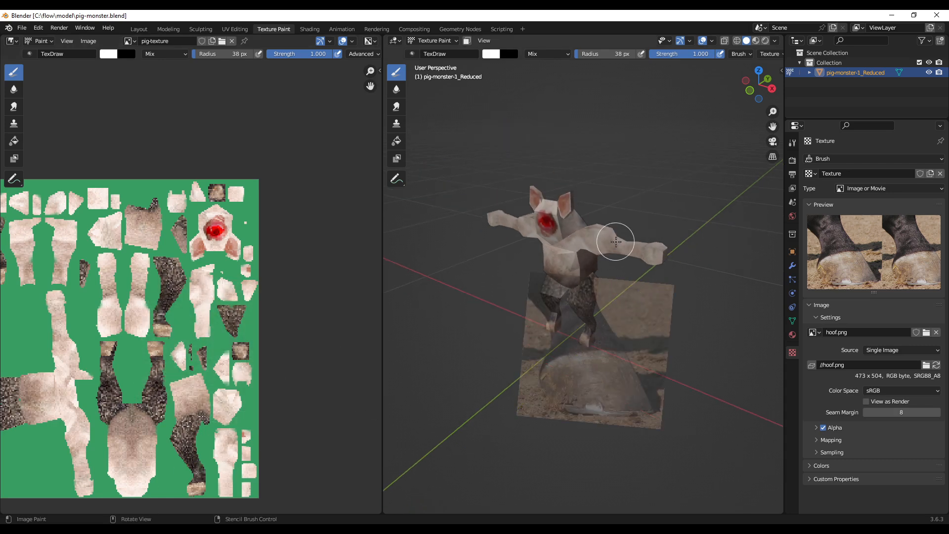
# Start a new scene in Blender and delete all of its default objects.
pyautogui.click(22, 28)
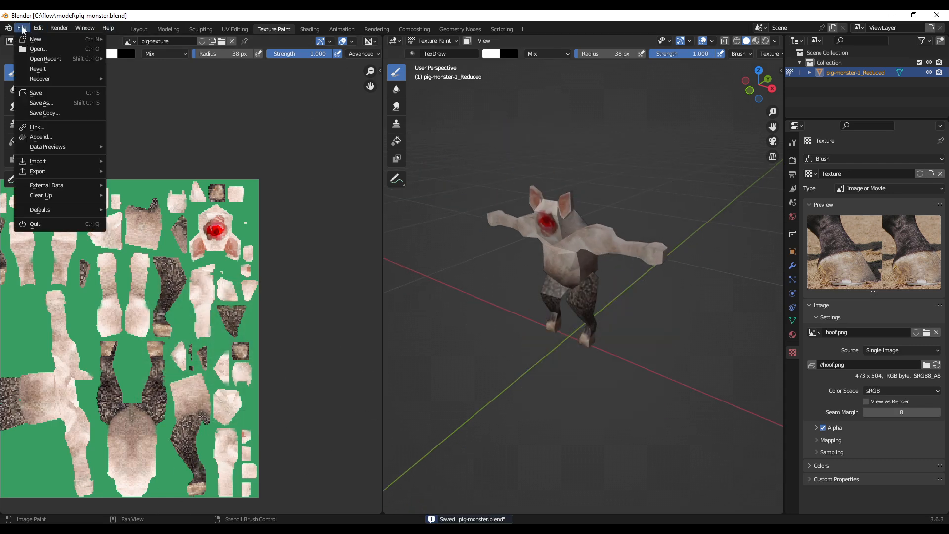
pyautogui.click(148, 39)
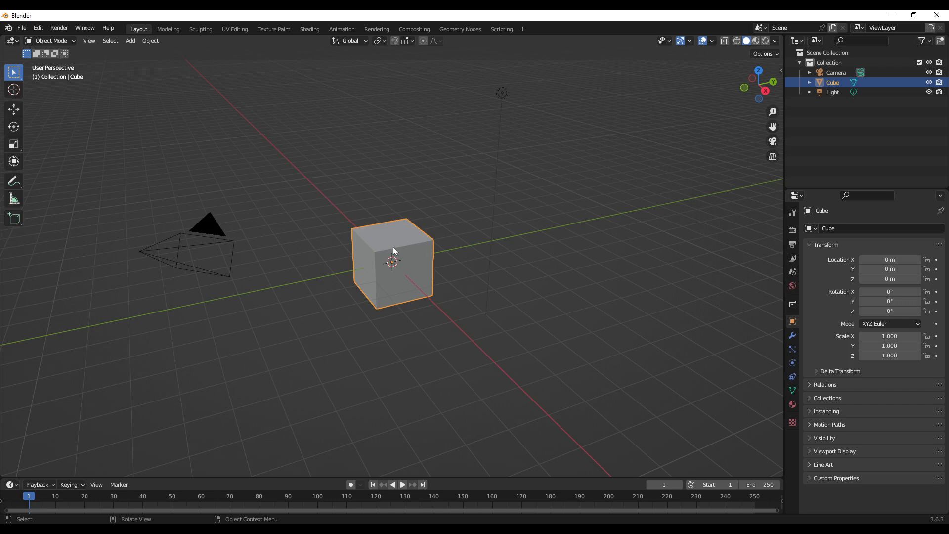
pyautogui.press('a')
pyautogui.press('Delete')
# Import idle.fbx from the C:\flow\model folder as FBX.
pyautogui.click(22, 28)
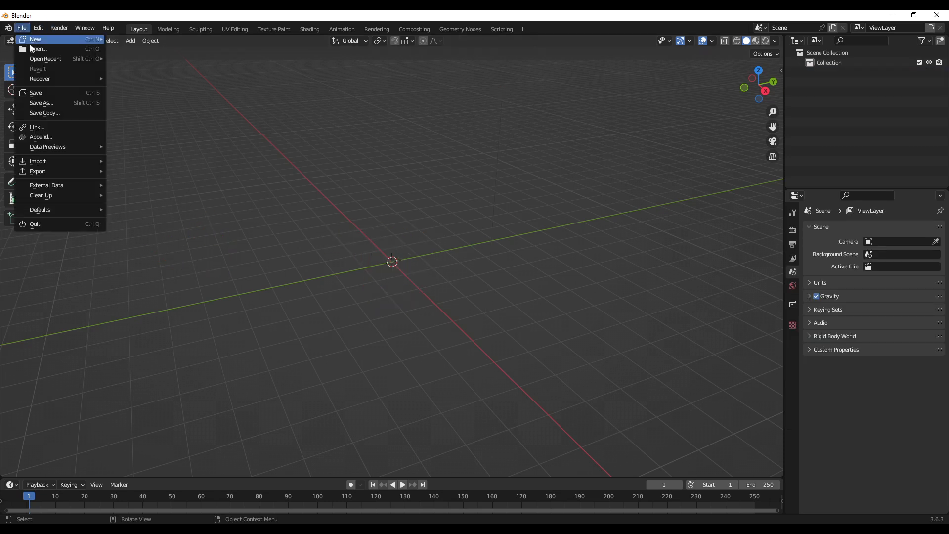
pyautogui.moveTo(41, 166)
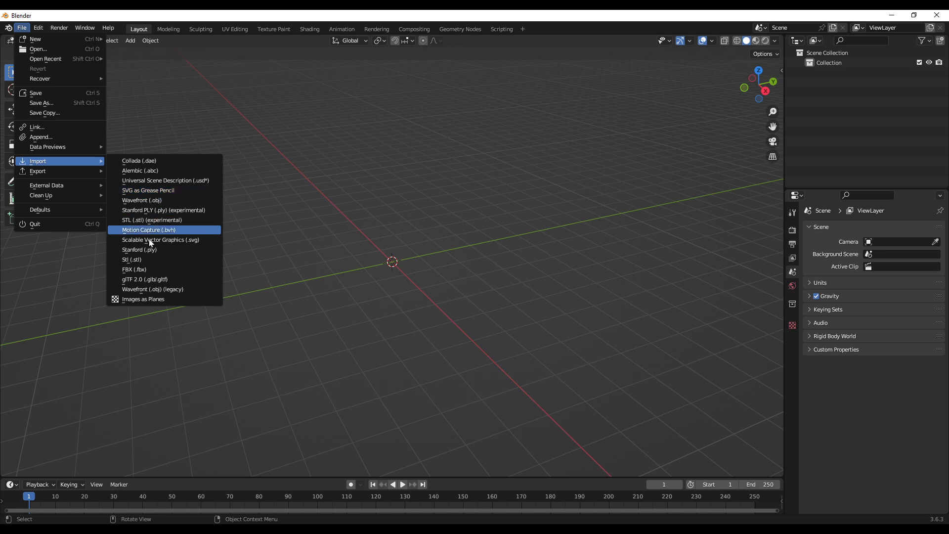
pyautogui.click(144, 270)
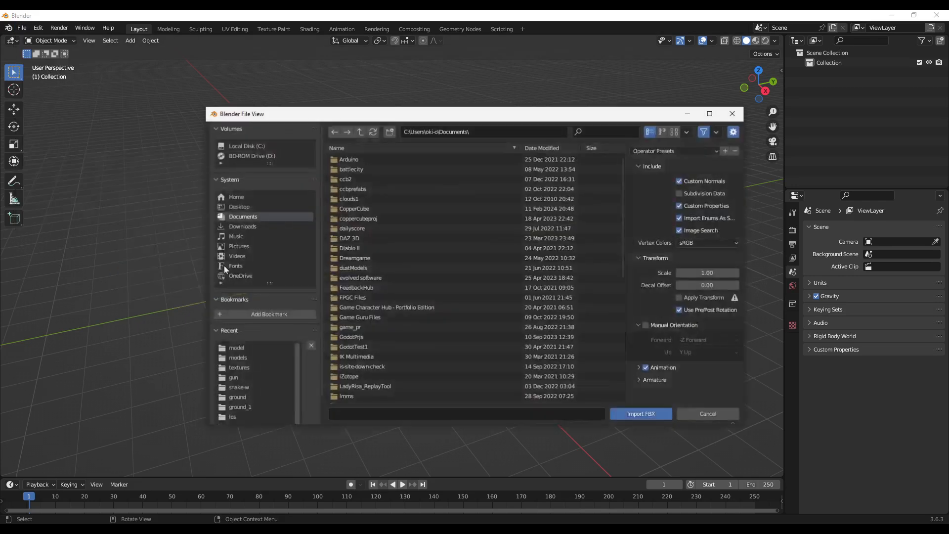
pyautogui.click(232, 351)
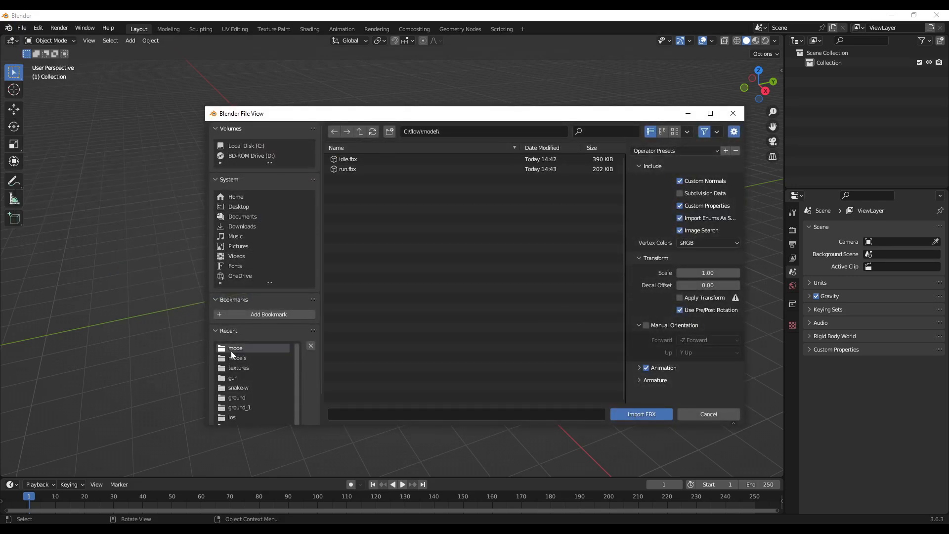
pyautogui.doubleClick(355, 160)
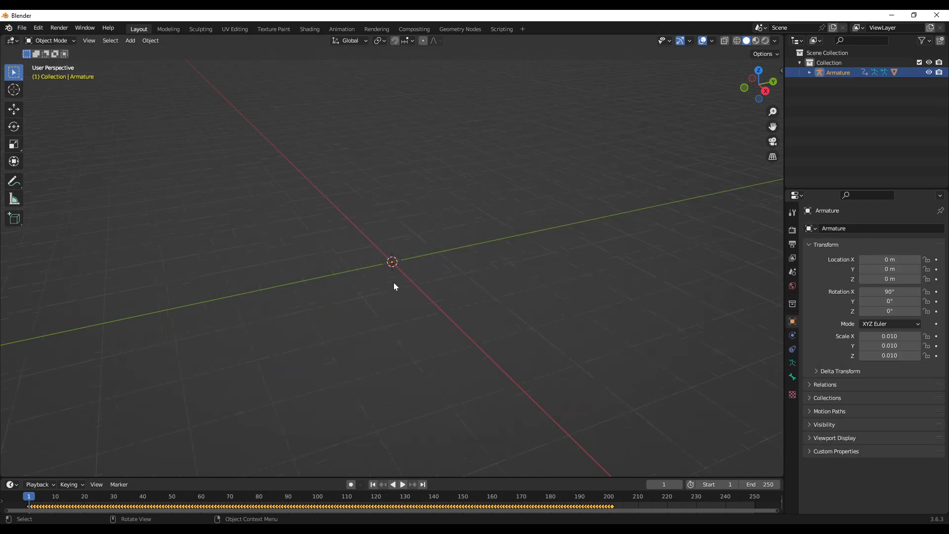
# Switch the viewport shading to Material Preview and play the imported idle animation briefly.
pyautogui.moveTo(363, 316); pyautogui.dragTo(408, 275, button='middle')
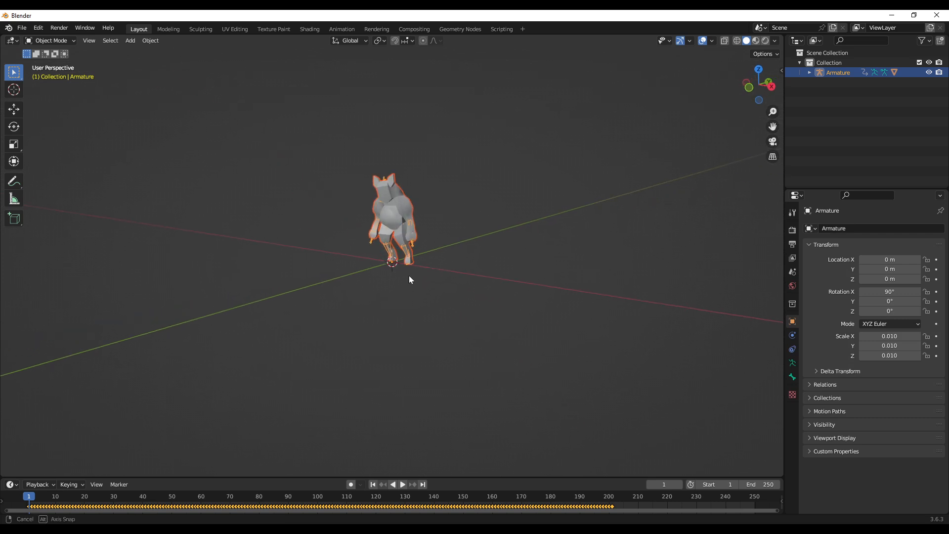
pyautogui.press('x')
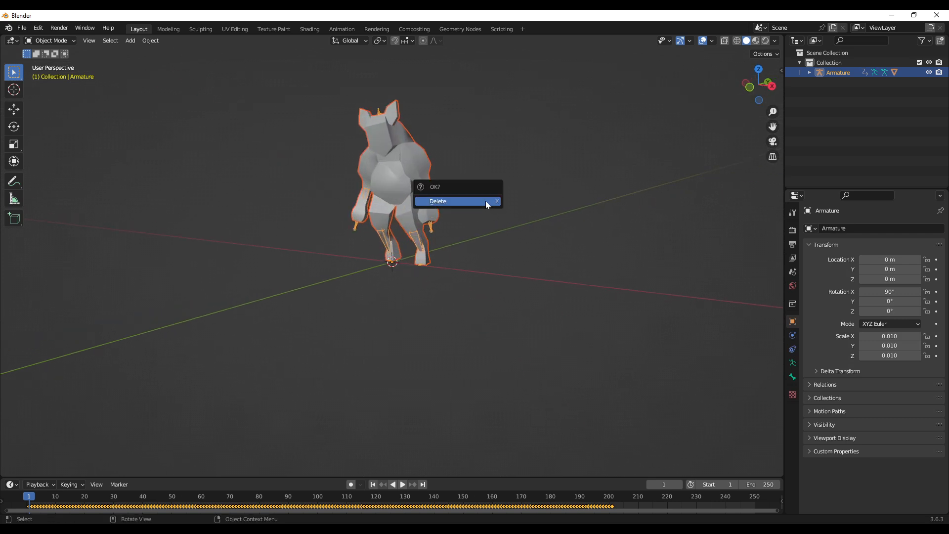
pyautogui.press('z')
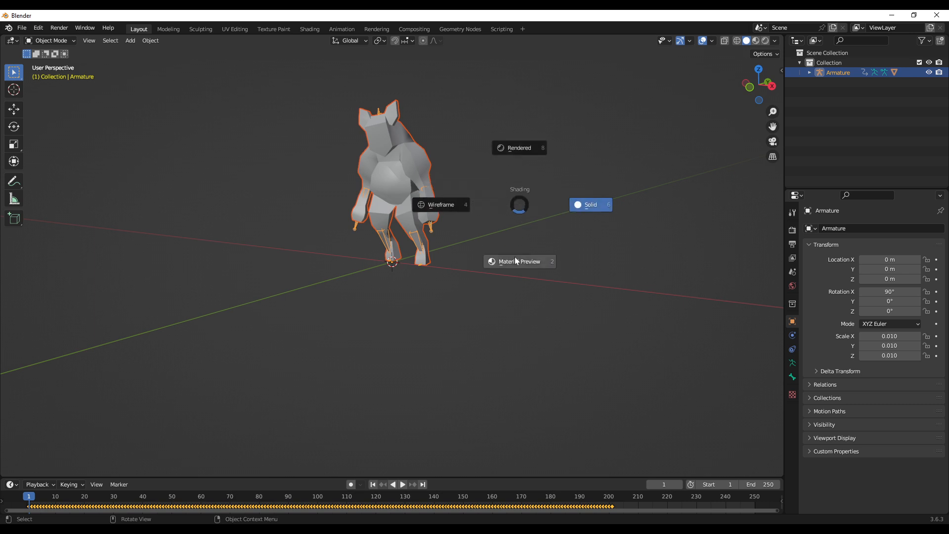
pyautogui.click(519, 233)
pyautogui.moveTo(464, 169); pyautogui.dragTo(468, 248, button='middle')
pyautogui.press('space')
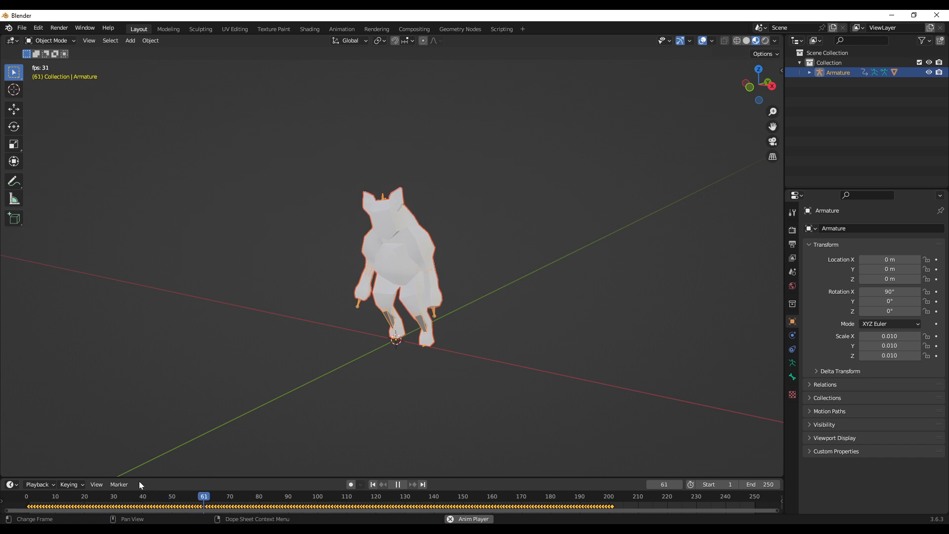
pyautogui.press('space')
# Enlarge the timeline area and change it to a Dope Sheet in Action Editor mode.
pyautogui.click(49, 485)
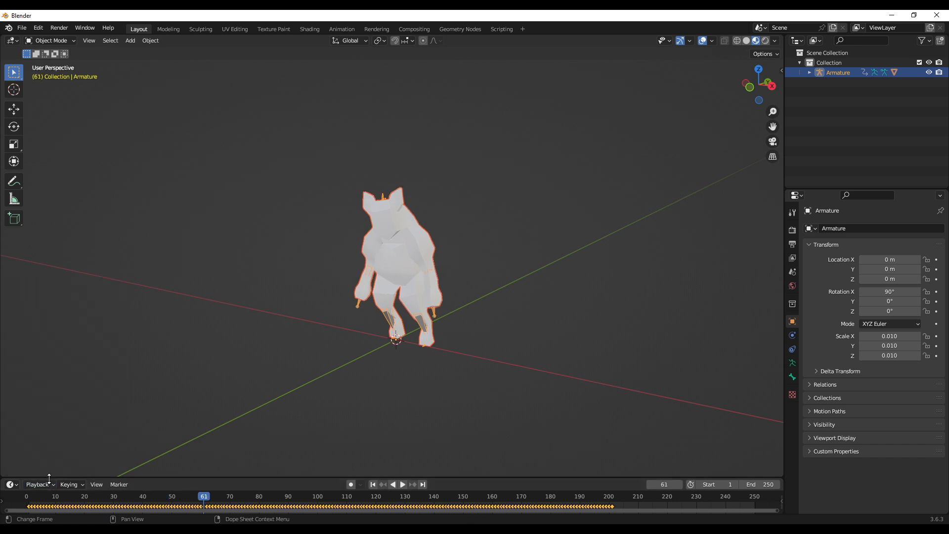
pyautogui.moveTo(30, 477); pyautogui.dragTo(20, 436)
pyautogui.click(15, 442)
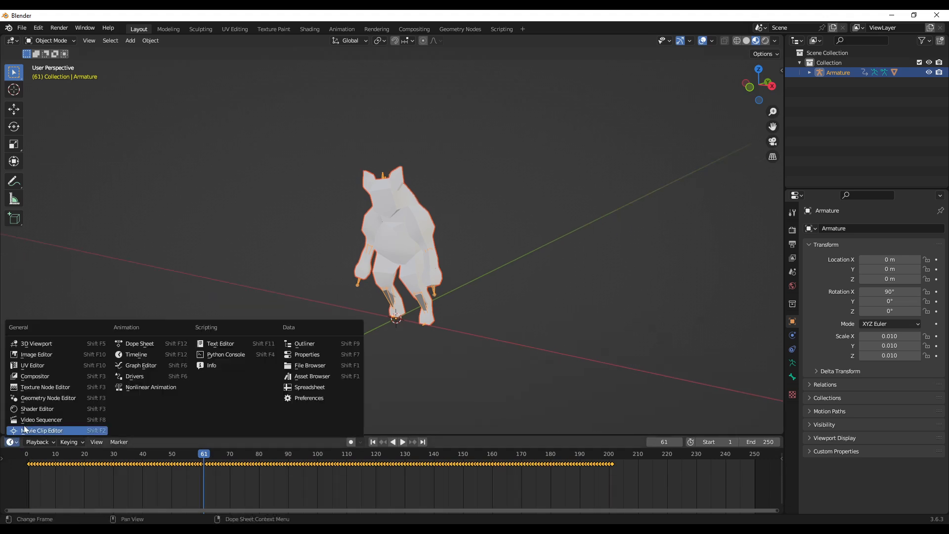
pyautogui.click(162, 345)
pyautogui.click(72, 441)
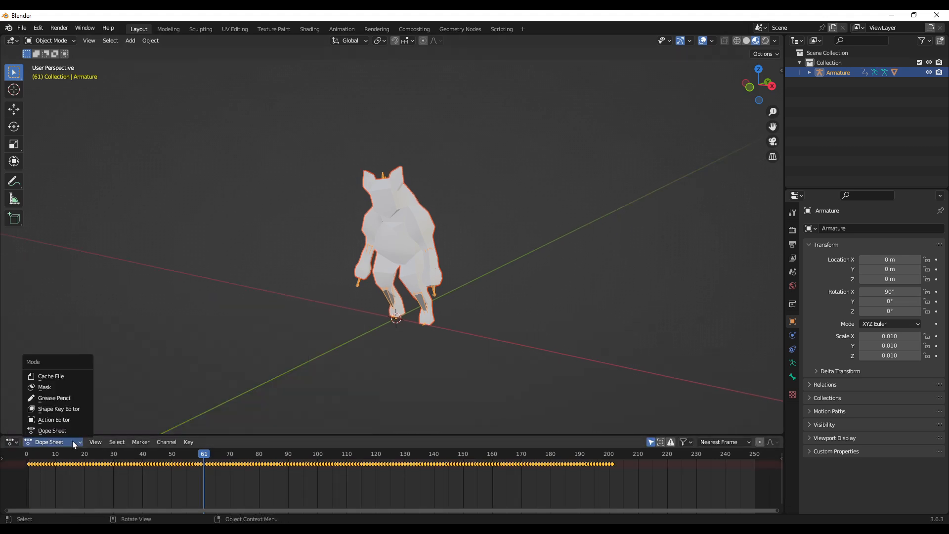
pyautogui.click(58, 420)
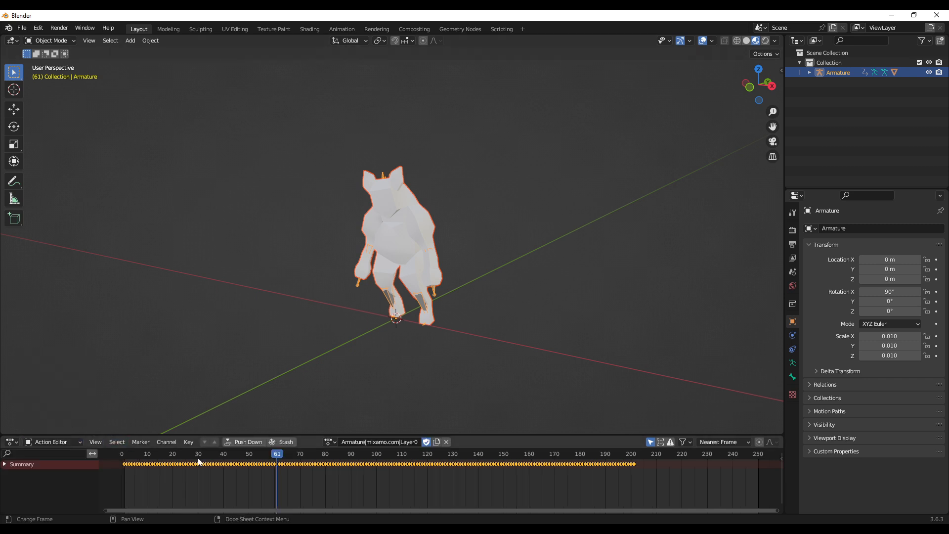
# Play the armature's animation from frame 1 and rename its action to "idle".
pyautogui.moveTo(277, 454); pyautogui.dragTo(126, 458)
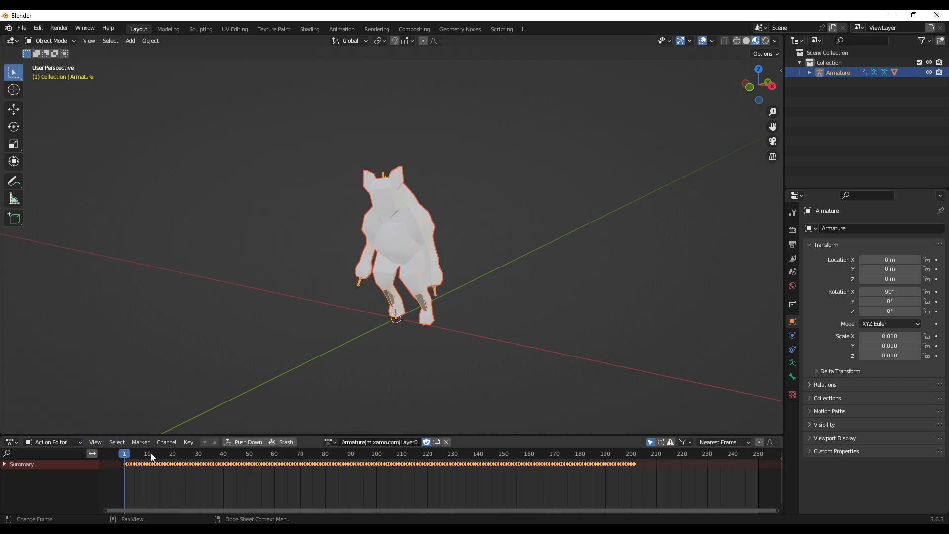
pyautogui.press('space')
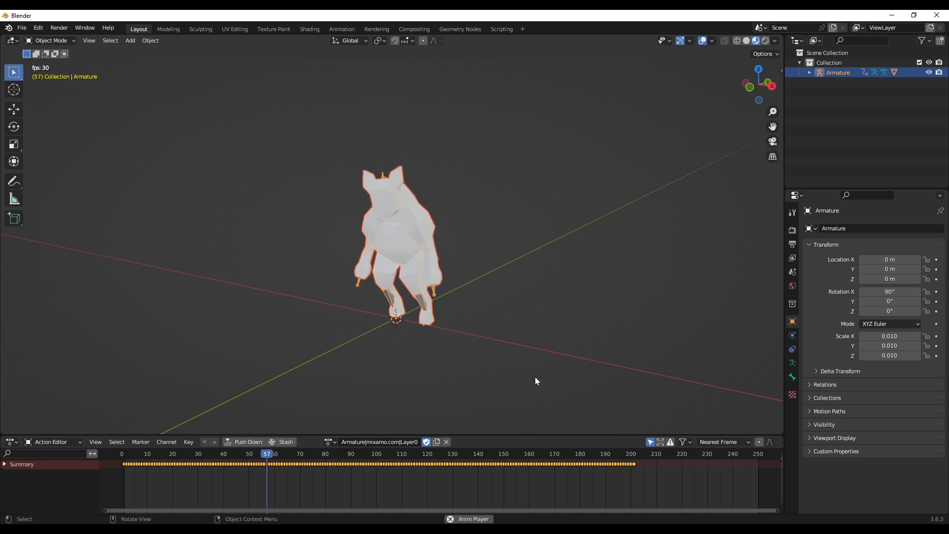
pyautogui.press('space')
pyautogui.click(395, 441)
pyautogui.write('idle')
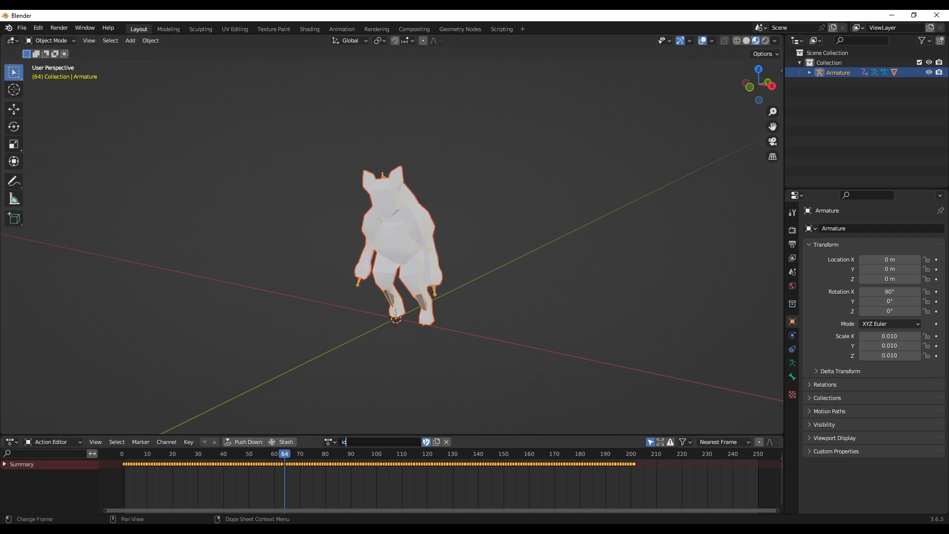
pyautogui.press('Return')
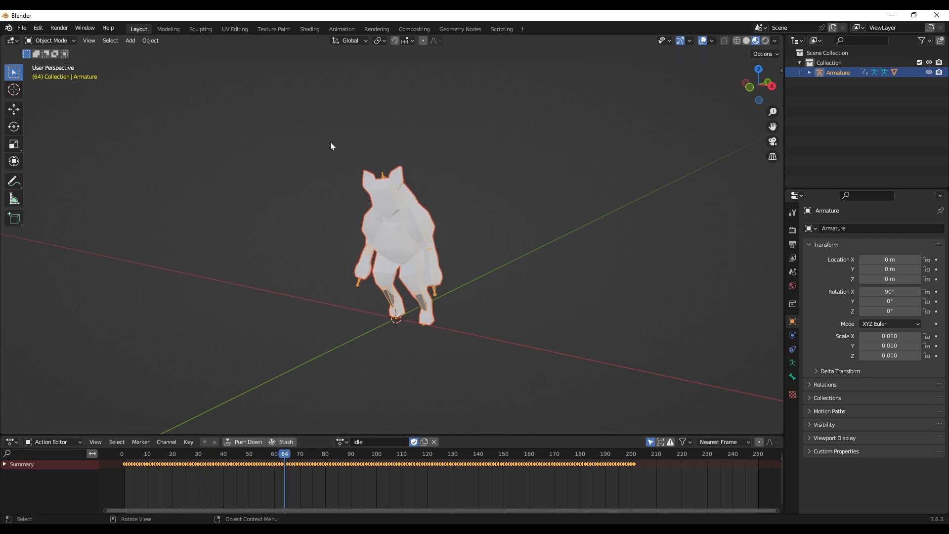
# Import run.fbx from the C:\flow\model folder as FBX.
pyautogui.click(22, 28)
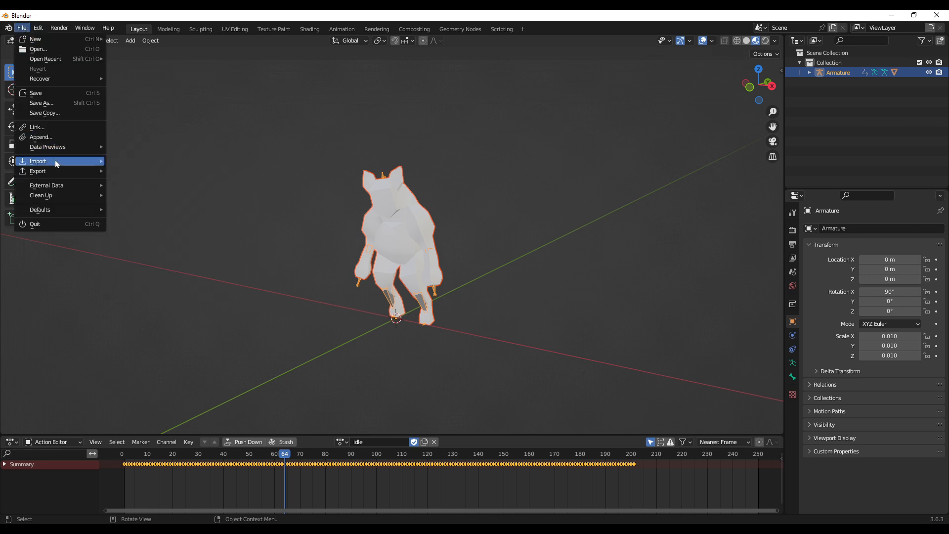
pyautogui.moveTo(55, 159)
pyautogui.click(148, 267)
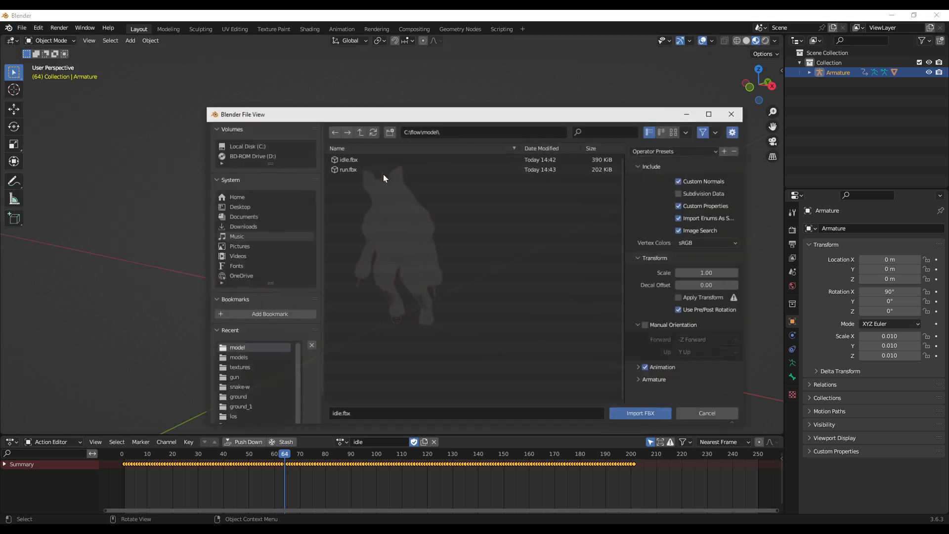
pyautogui.doubleClick(354, 170)
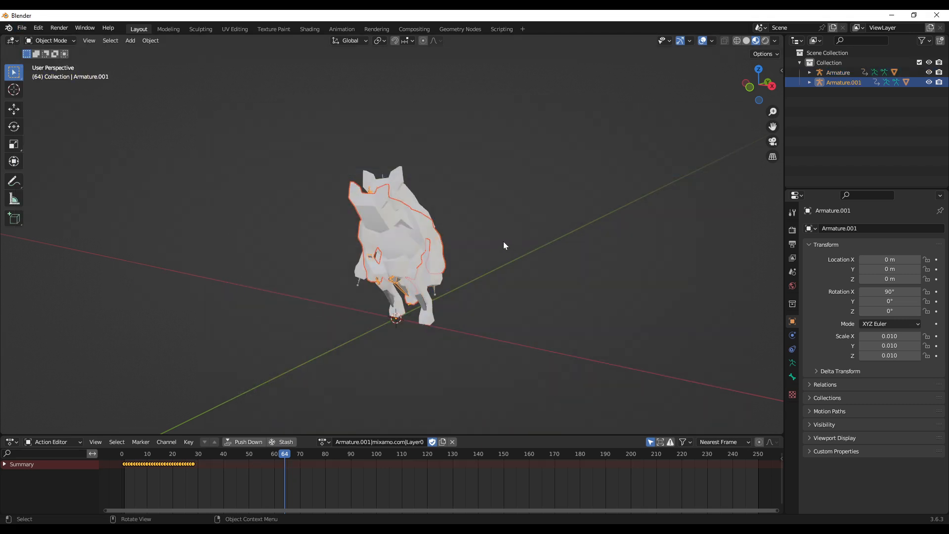
# Delete the newly imported running armature and assign its Armature.001|mixamo.com|Layer0 action to the original armature at frame 1.
pyautogui.press('x')
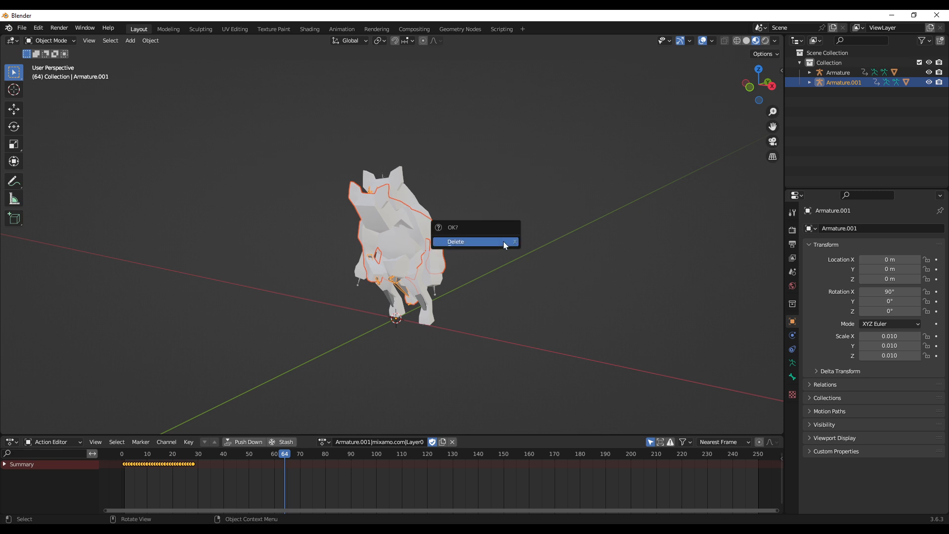
pyautogui.click(503, 241)
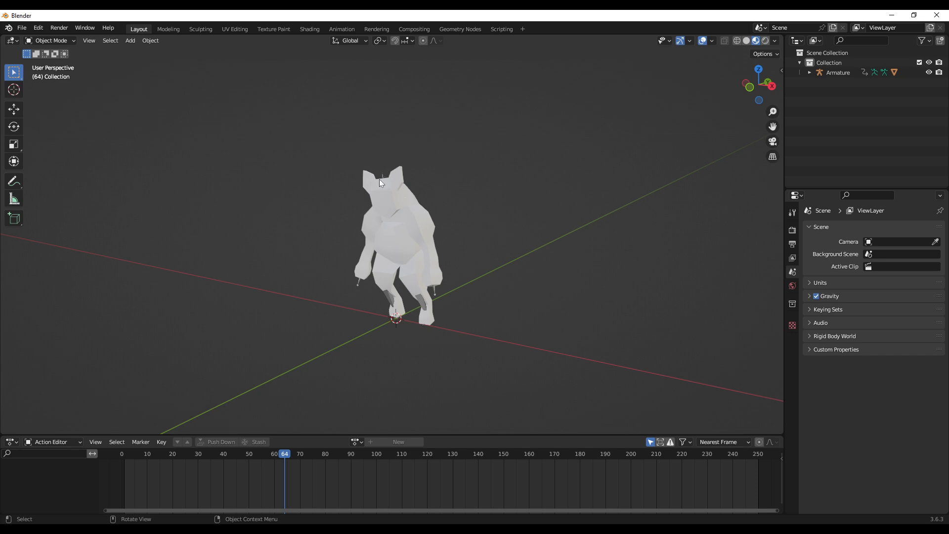
pyautogui.click(384, 179)
pyautogui.moveTo(281, 455); pyautogui.dragTo(124, 455)
pyautogui.click(342, 441)
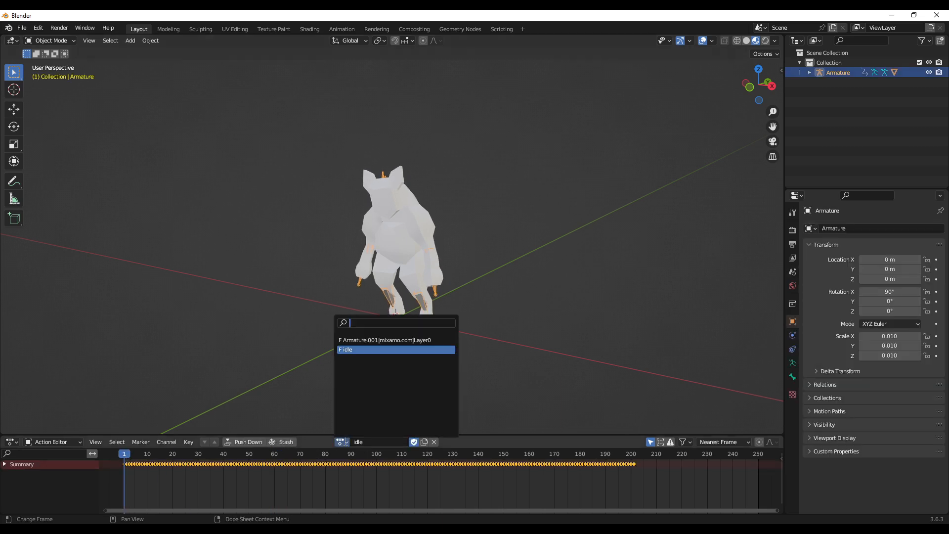
pyautogui.click(373, 340)
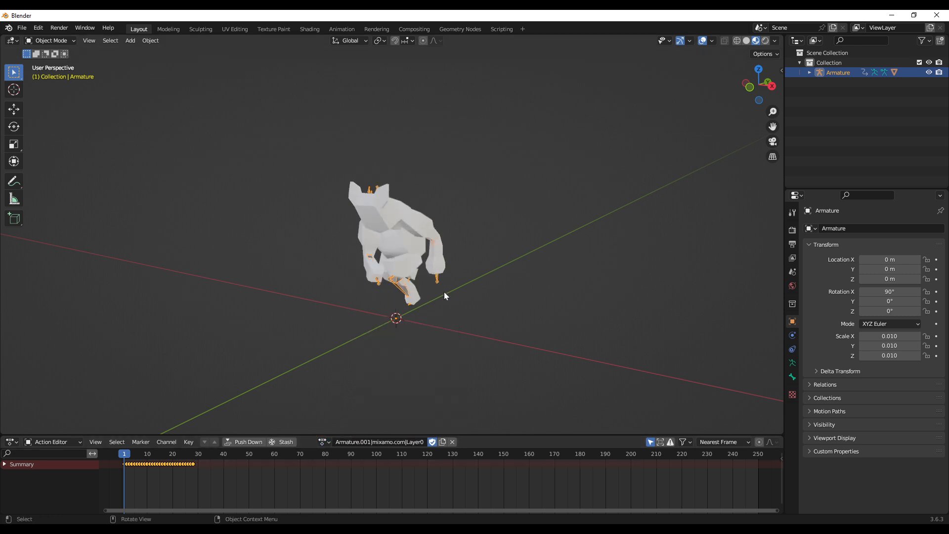
# Play the run animation on the original armature, return to frame 1 and rename the action to "run".
pyautogui.press('space')
pyautogui.press('space')
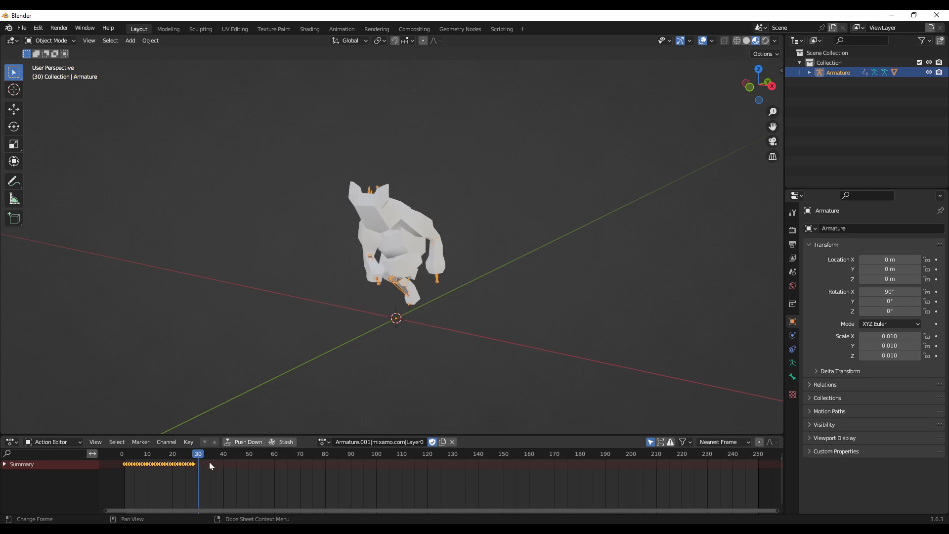
pyautogui.moveTo(201, 454); pyautogui.dragTo(124, 453)
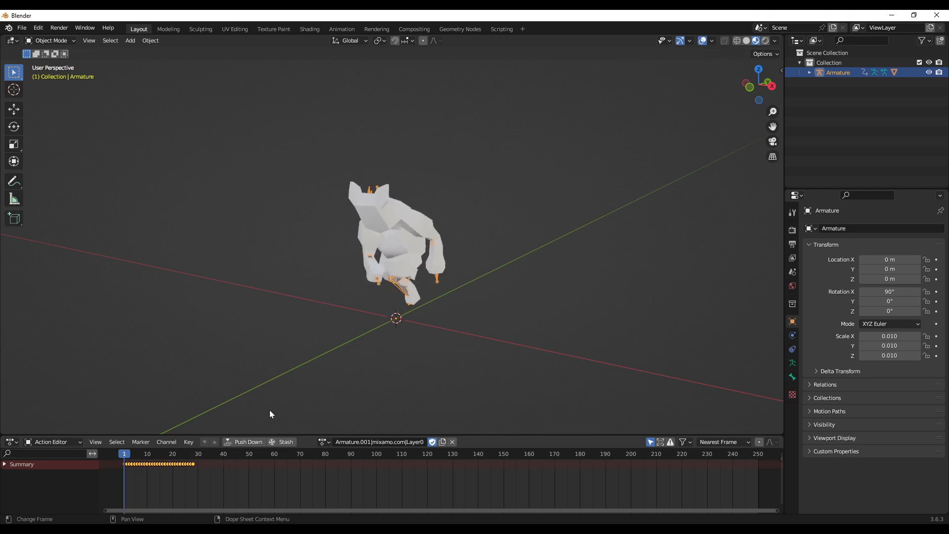
pyautogui.doubleClick(384, 442)
pyautogui.write('run')
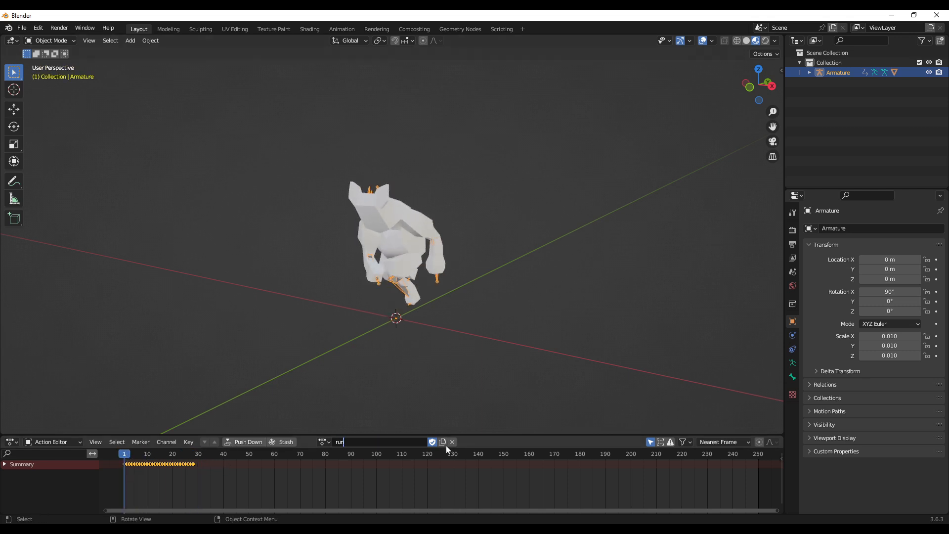
pyautogui.press('Return')
# Preview the armature with the idle action at frame 1.
pyautogui.moveTo(514, 337); pyautogui.dragTo(490, 297, button='middle')
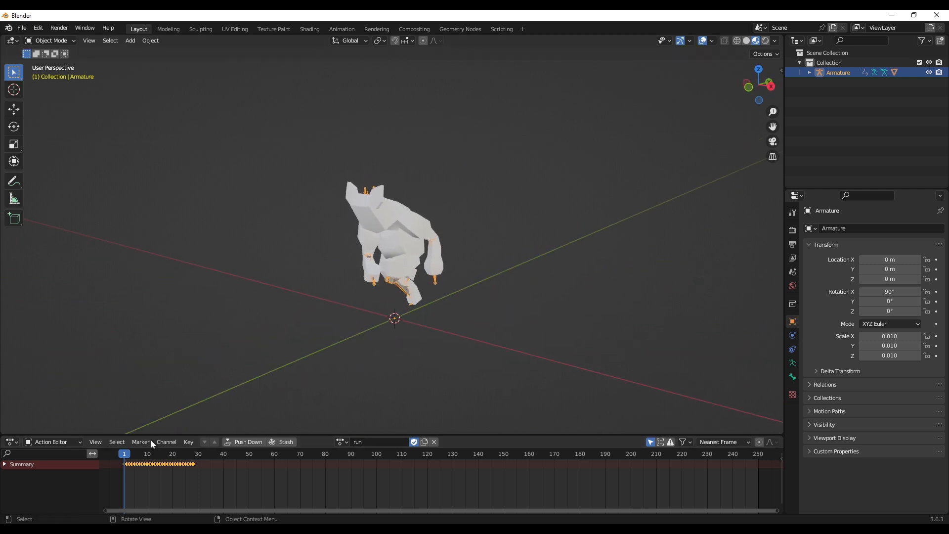
pyautogui.click(120, 453)
pyautogui.click(124, 454)
pyautogui.click(347, 442)
pyautogui.click(362, 340)
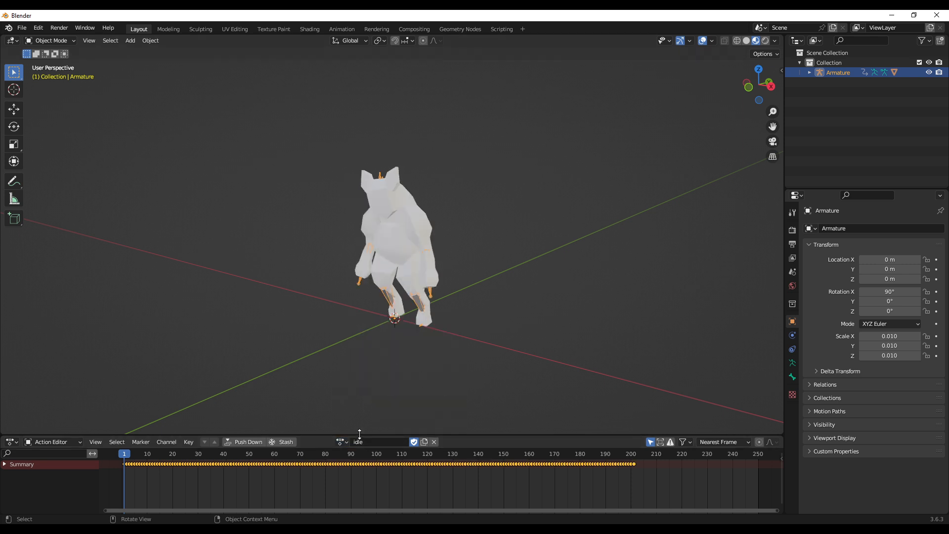
# Activate the run action, select and copy all its keyframes, and switch the armature back to the idle action.
pyautogui.click(342, 442)
pyautogui.click(369, 351)
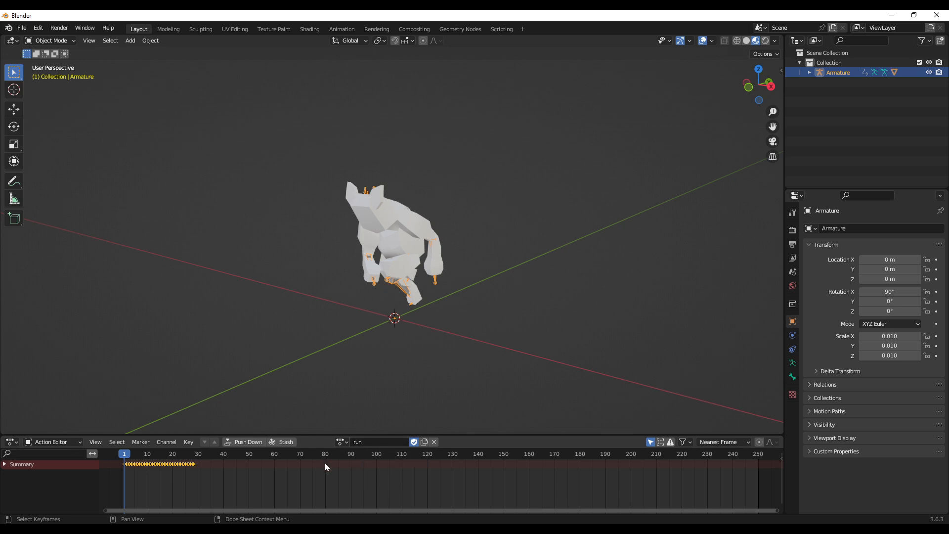
pyautogui.click(341, 442)
pyautogui.press('a')
pyautogui.click(342, 443)
pyautogui.click(360, 337)
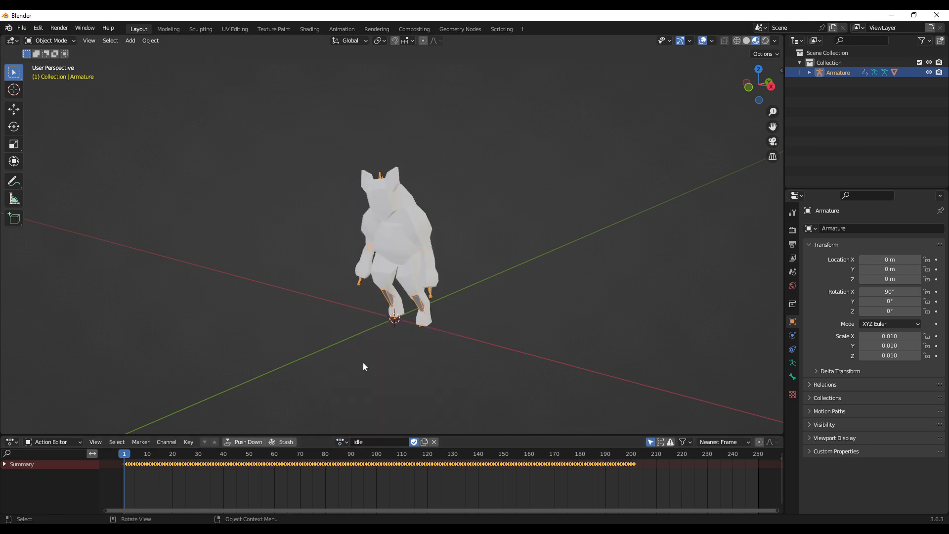
# Locate the end of the idle keyframes and paste the copied run keyframes into the idle action at frame 205.
pyautogui.click(636, 457)
pyautogui.press('Left')
pyautogui.press('Left')
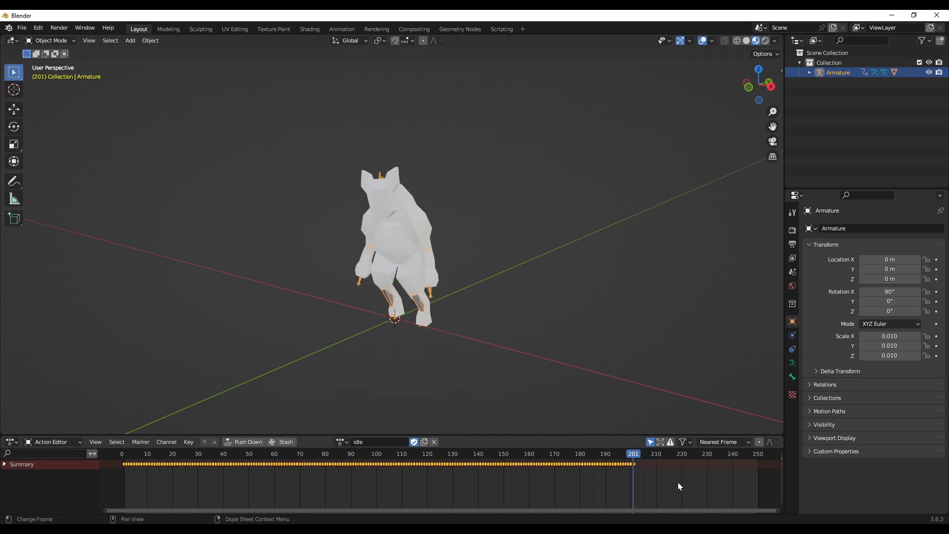
pyautogui.press('Right')
pyautogui.press('Right')
pyautogui.scroll(3, 728, 478)
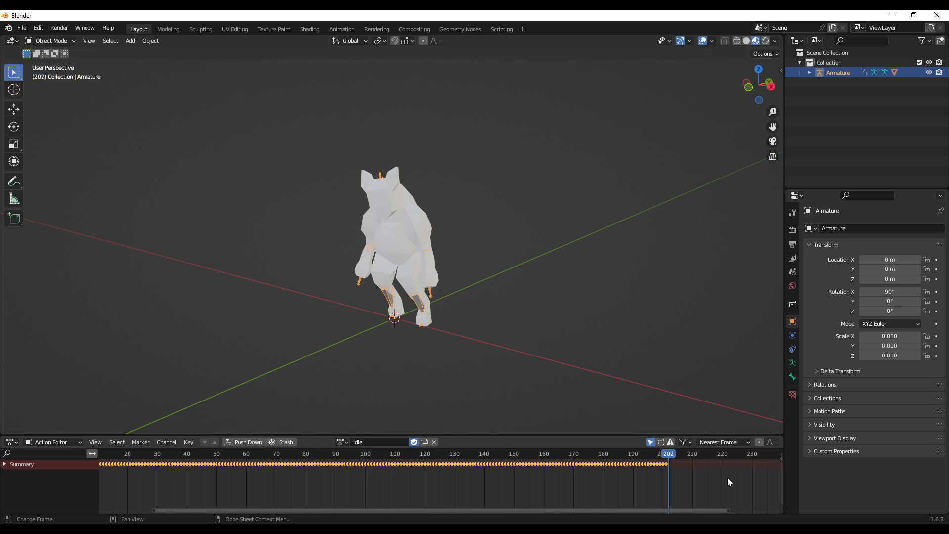
pyautogui.press('Left')
pyautogui.moveTo(598, 510); pyautogui.dragTo(703, 509)
pyautogui.click(624, 454)
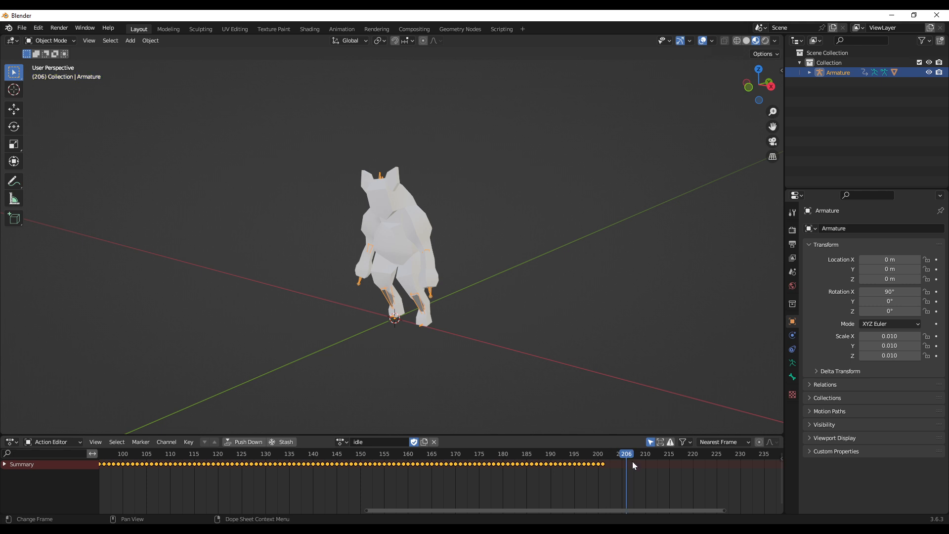
pyautogui.click(619, 455)
pyautogui.hotkey('ctrl', 'v')
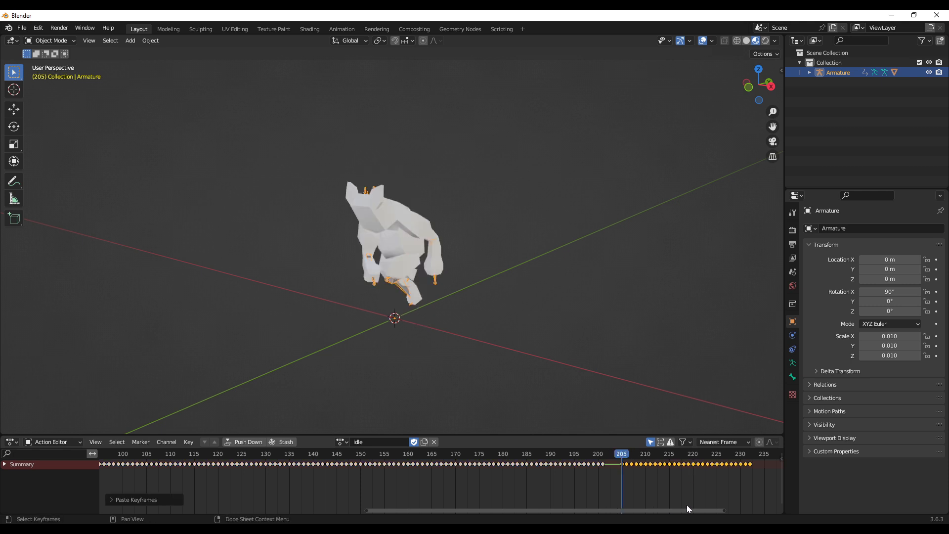
# Check the scene's frame rate and frame range in the output settings, and scrub the idle action back to frame 155.
pyautogui.moveTo(680, 511); pyautogui.dragTo(725, 510)
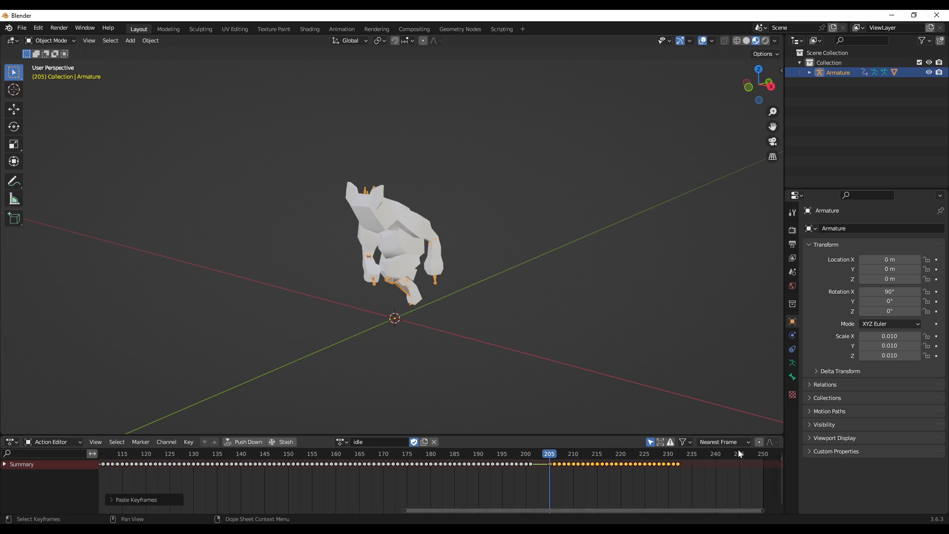
pyautogui.click(796, 215)
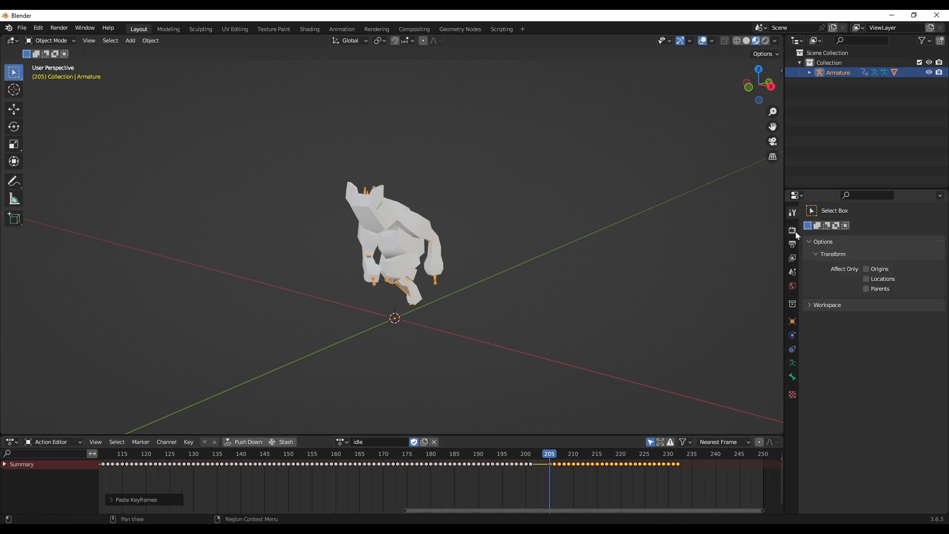
pyautogui.click(796, 231)
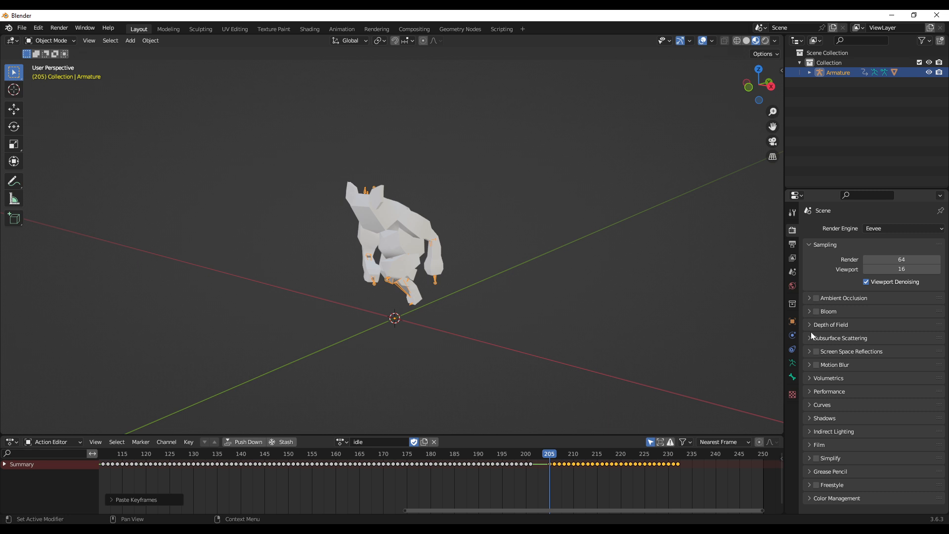
pyautogui.click(796, 241)
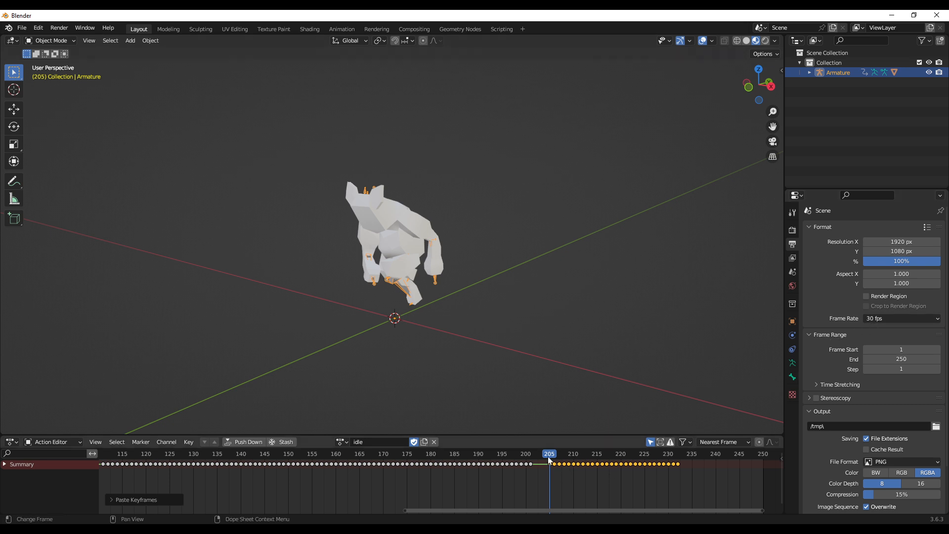
pyautogui.moveTo(547, 455); pyautogui.dragTo(313, 474)
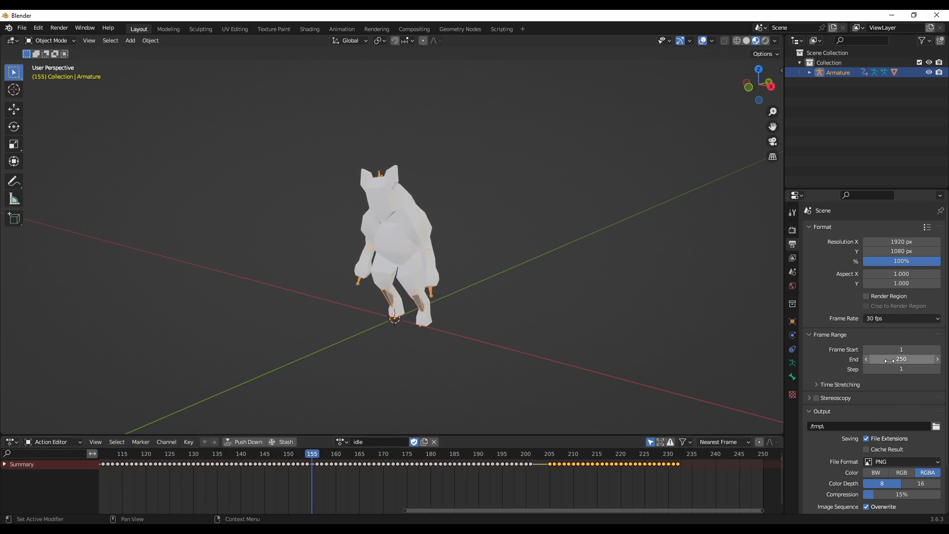
# Rename the combined idle action to "default".
pyautogui.click(406, 442)
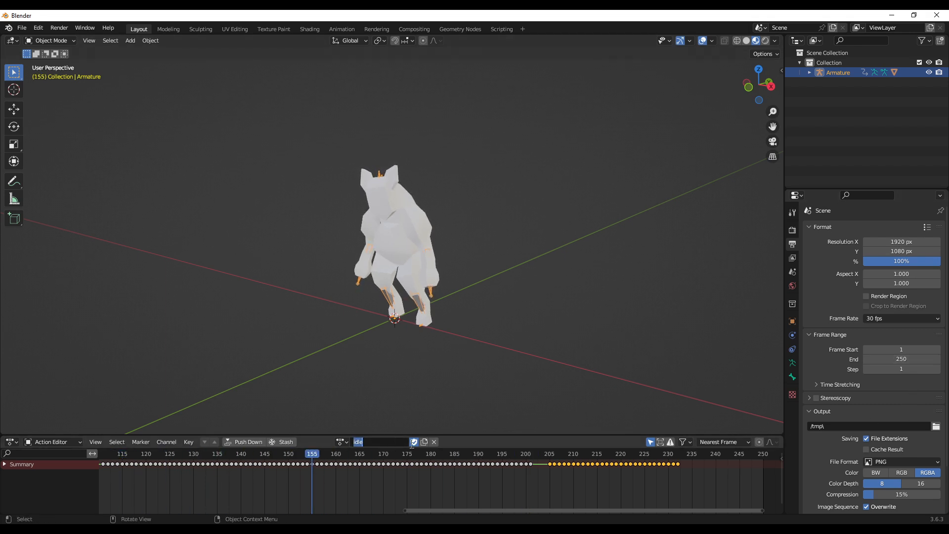
pyautogui.write('defaul')
pyautogui.click(384, 440)
pyautogui.write('t')
pyautogui.press('Return')
# Save the file as pig-monster-animated.blend in the C:\flow\model folder.
pyautogui.hotkey('ctrl', 's')
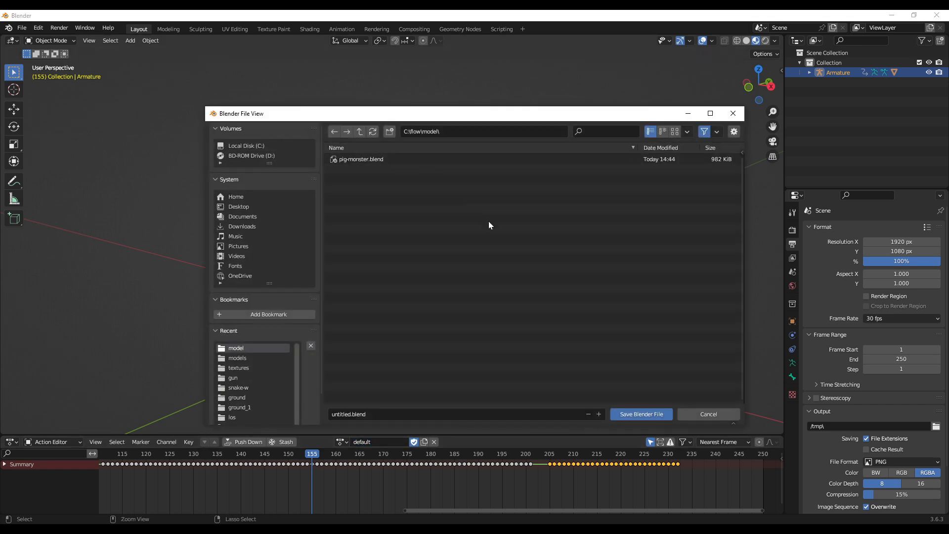
pyautogui.click(429, 410)
pyautogui.press('Home')
pyautogui.hotkey('ctrl', 'shift', 'Right')
pyautogui.write('pig-monster-animated')
pyautogui.press('Return')
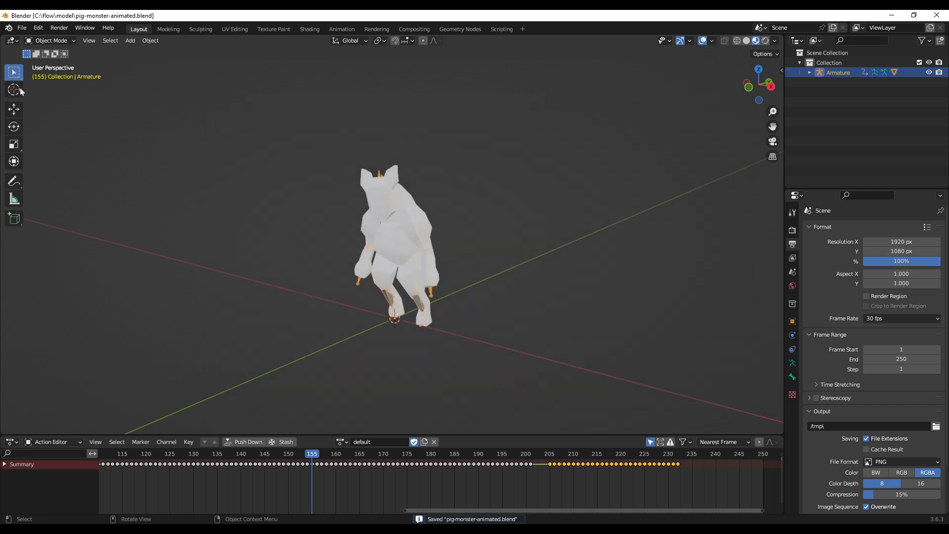
# Export the scene as pig-monster-animated.fbx, limiting the object types to Armature and Mesh.
pyautogui.click(21, 29)
pyautogui.moveTo(41, 173)
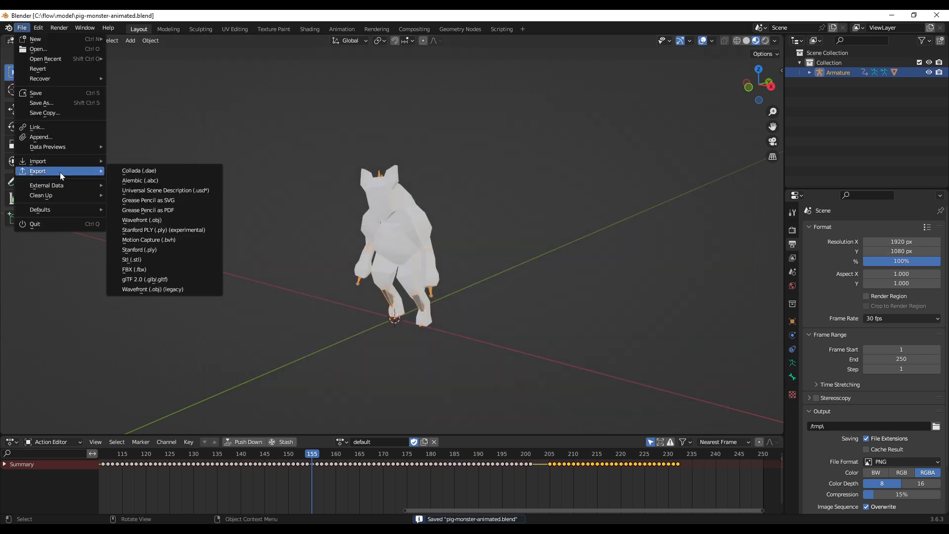
pyautogui.click(148, 270)
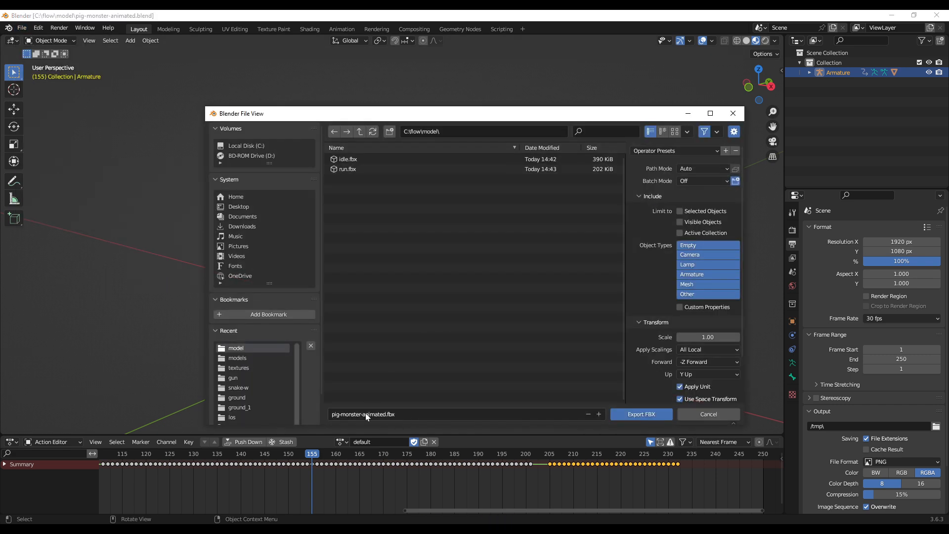
pyautogui.click(704, 283)
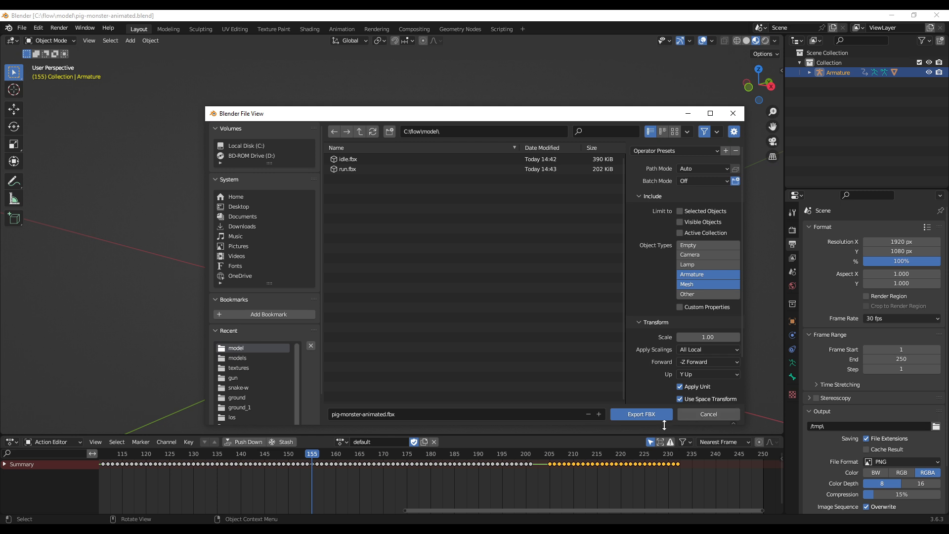
pyautogui.click(640, 415)
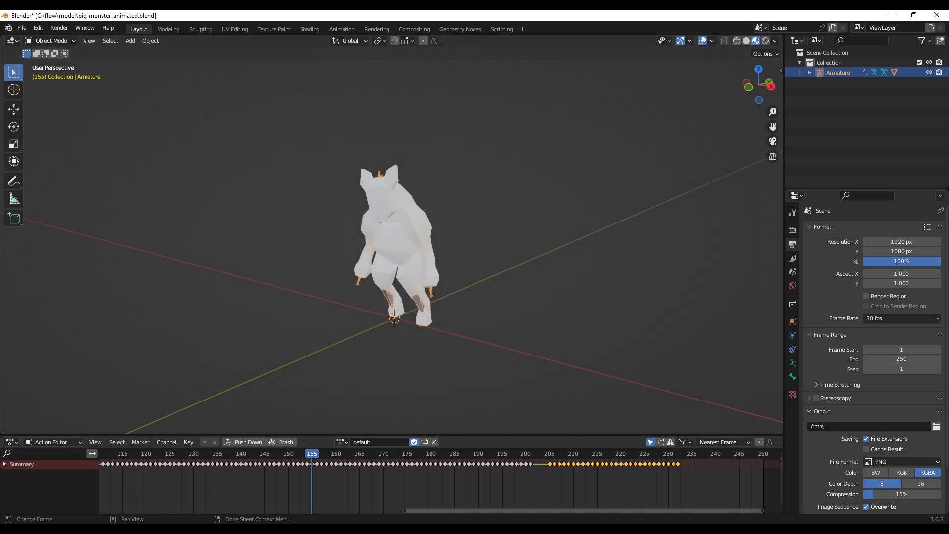
# Switch to File Explorer, go to the flow folder and launch the blender 2.79b shortcut.
pyautogui.hotkey('alt', 'Tab')
pyautogui.click(156, 42)
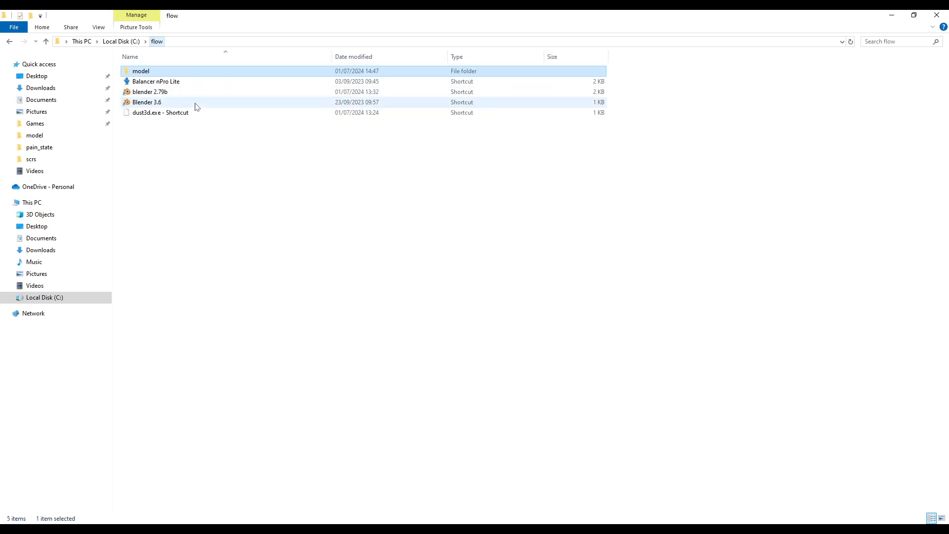
pyautogui.click(165, 92)
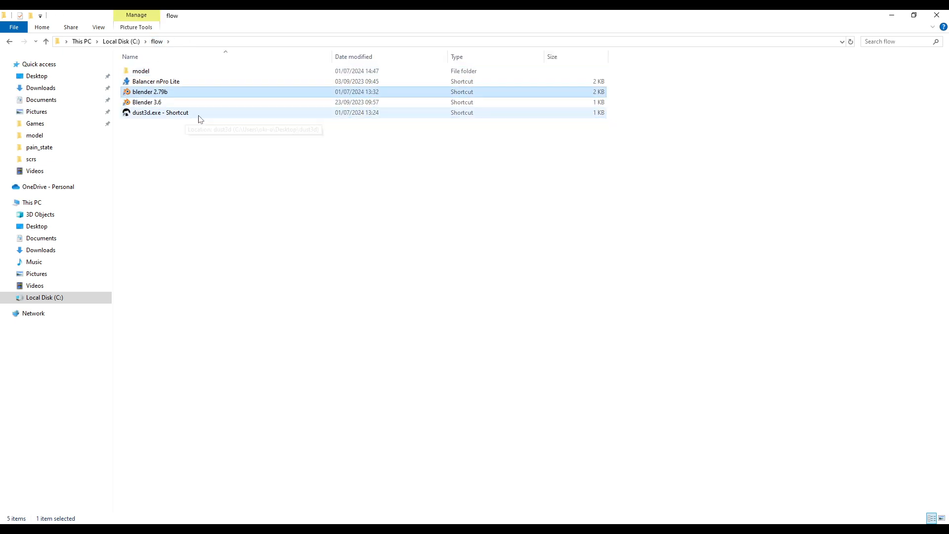
pyautogui.doubleClick(165, 93)
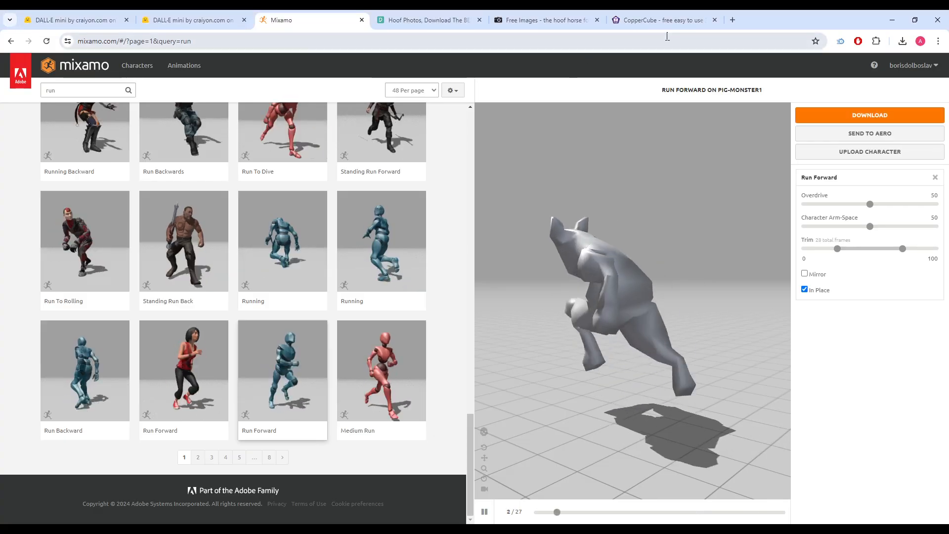
# Consult the bookmarked Ambiera forum thread on DirectX export settings with animation in the browser, and close it.
pyautogui.click(735, 20)
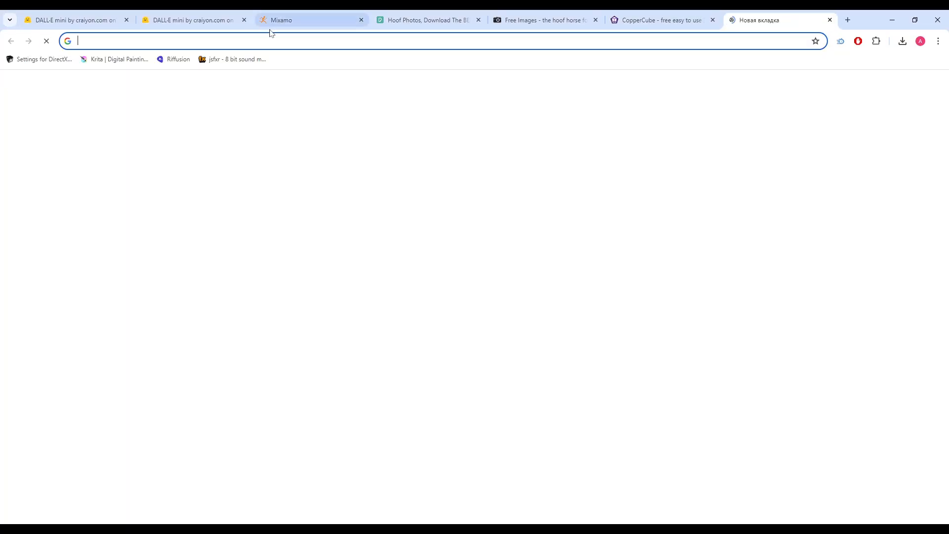
pyautogui.click(56, 62)
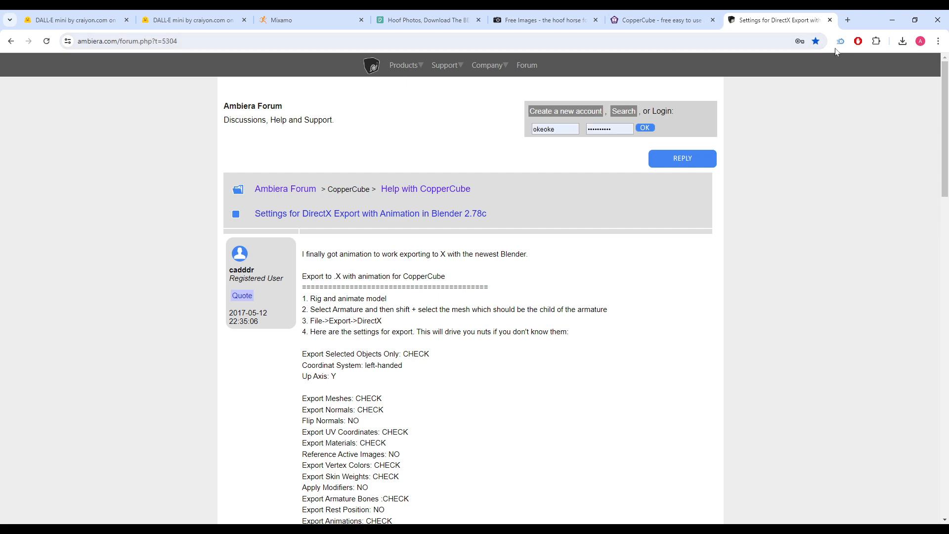
pyautogui.click(830, 20)
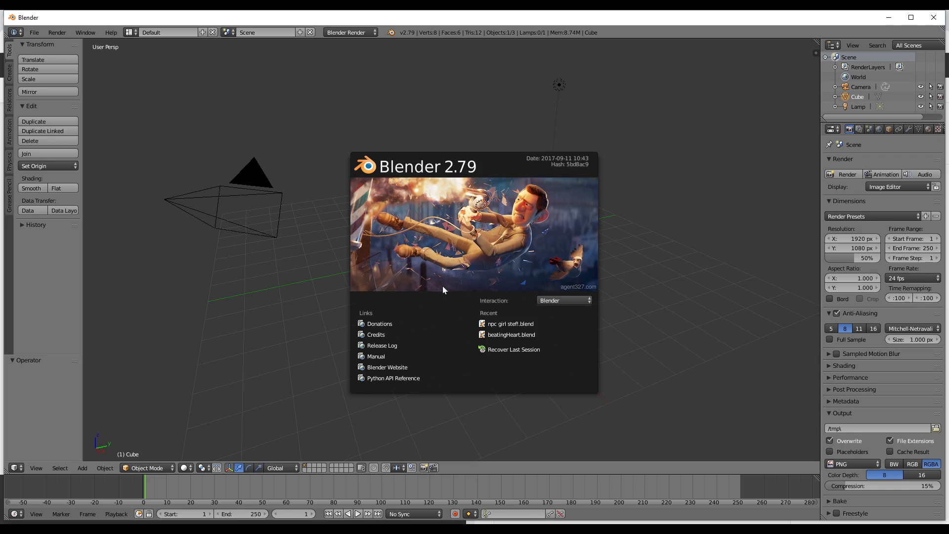
# Delete all the default objects from the new Blender 2.79 scene.
pyautogui.press('a')
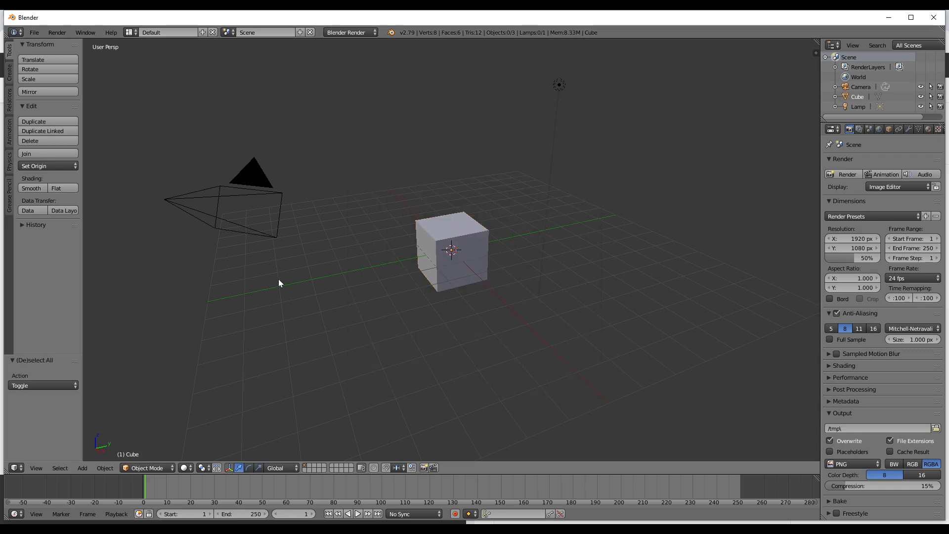
pyautogui.press('a')
pyautogui.press('x')
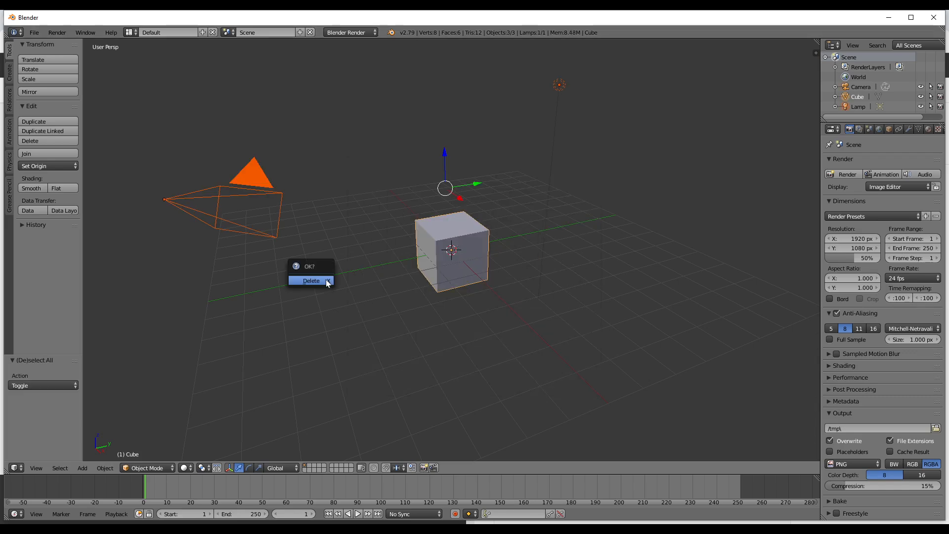
pyautogui.click(325, 280)
# Import the exported animated pig monster FBX into the empty scene.
pyautogui.scroll(2, 223, 214)
pyautogui.click(34, 32)
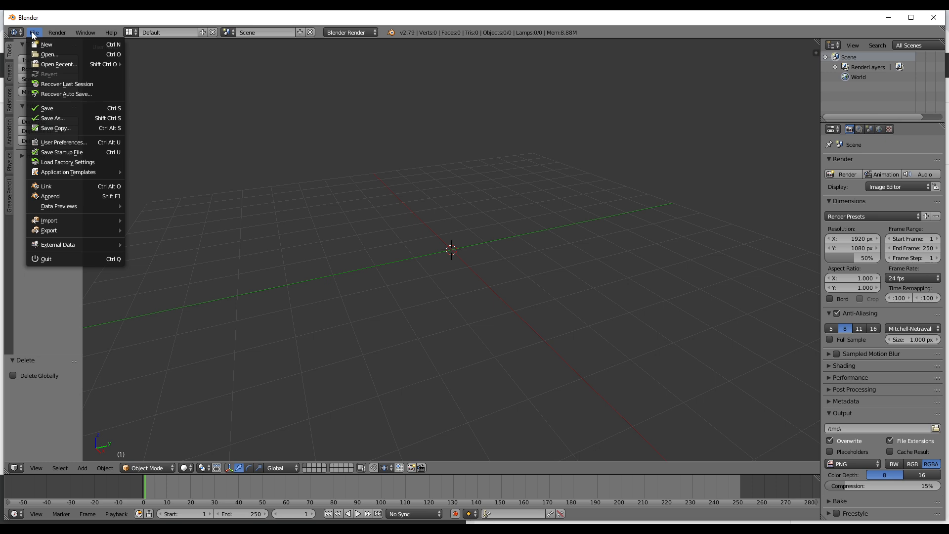
pyautogui.moveTo(56, 222)
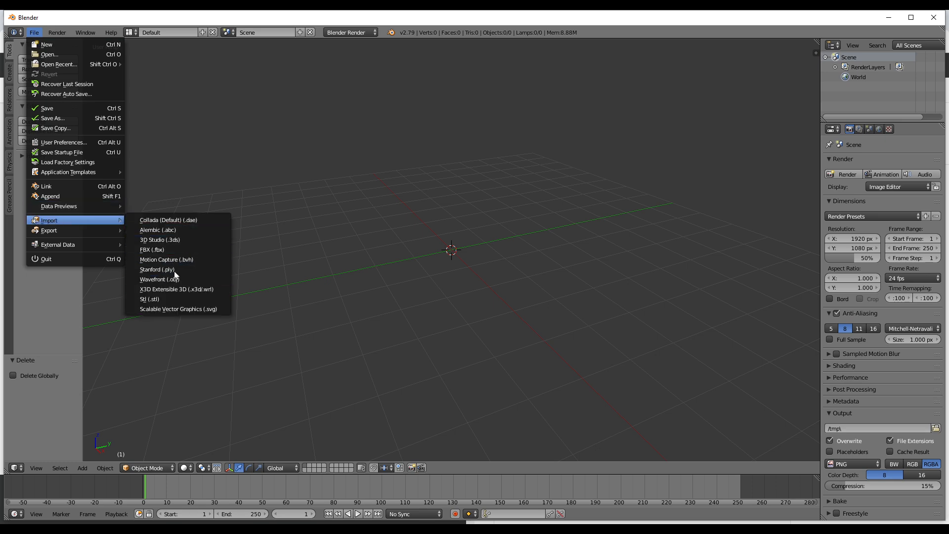
pyautogui.click(180, 247)
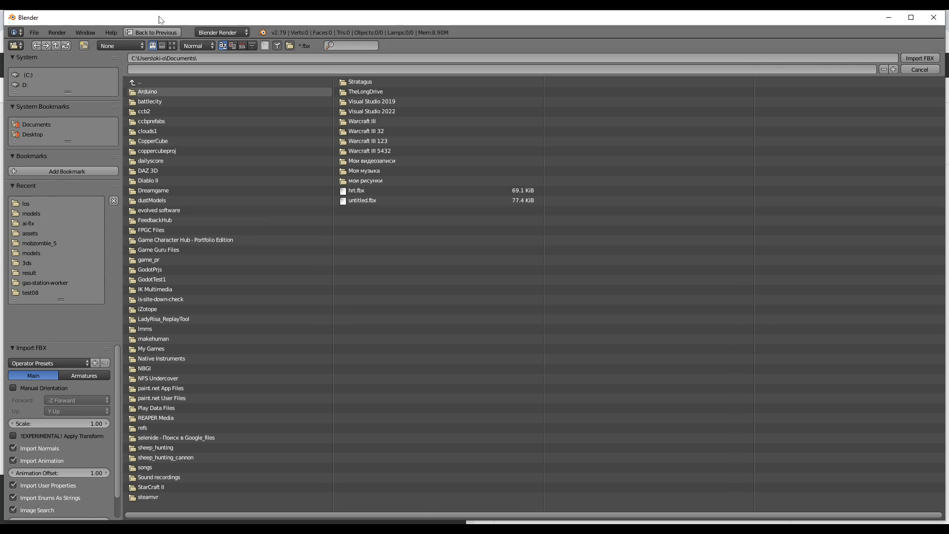
pyautogui.moveTo(160, 20); pyautogui.dragTo(948, 208)
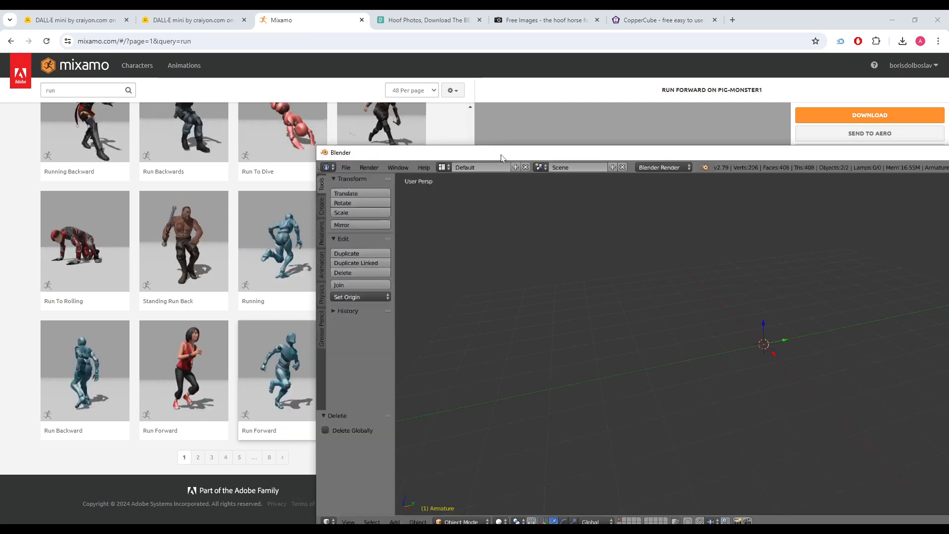
# Play the imported armature's animation through the idle and run sections, stop it and return to frame 1.
pyautogui.scroll(18, 481, 253)
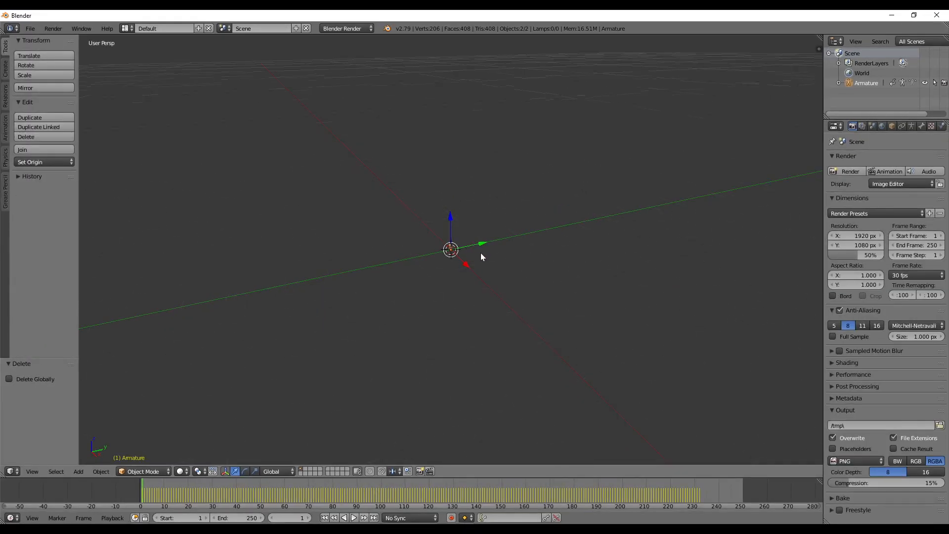
pyautogui.scroll(-6, 468, 259)
pyautogui.moveTo(466, 254); pyautogui.dragTo(485, 274, button='middle')
pyautogui.scroll(-5, 483, 279)
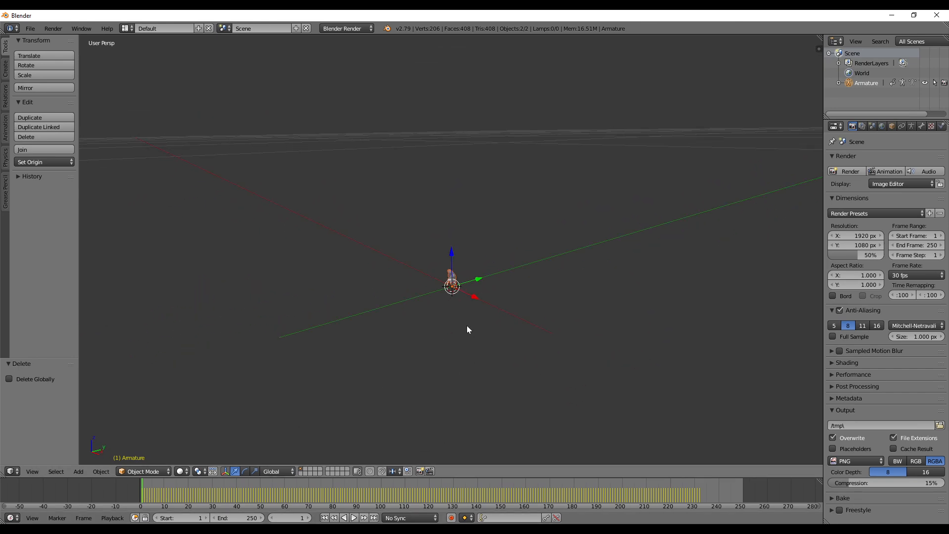
pyautogui.scroll(3, 452, 330)
pyautogui.press('space')
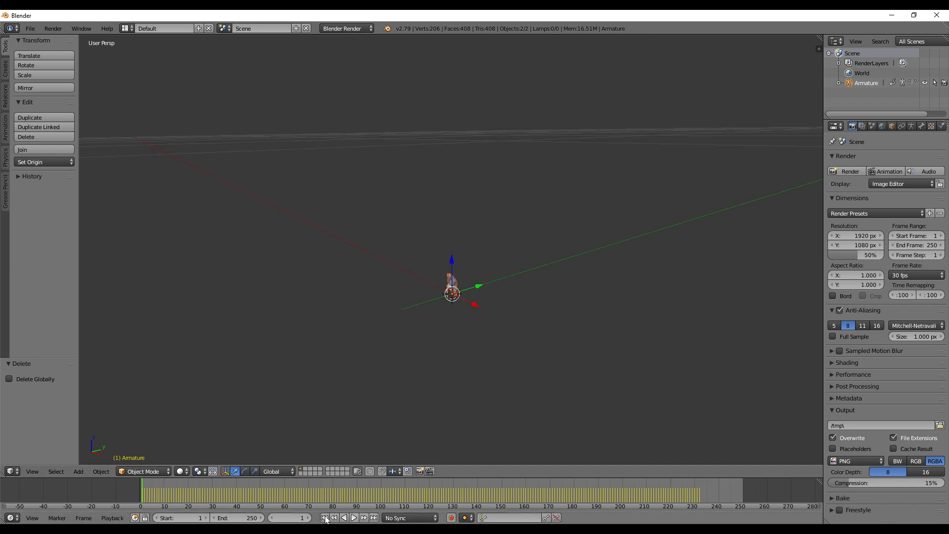
pyautogui.click(353, 518)
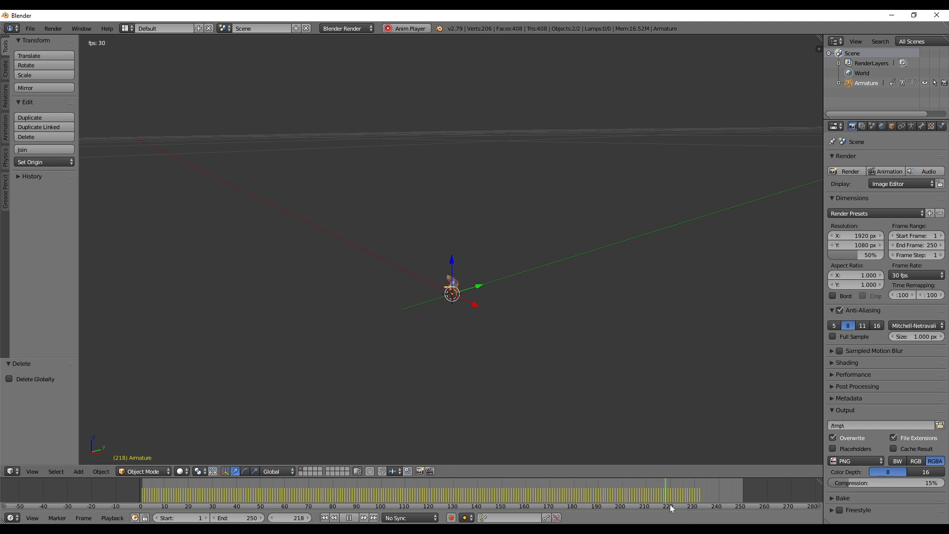
pyautogui.click(349, 517)
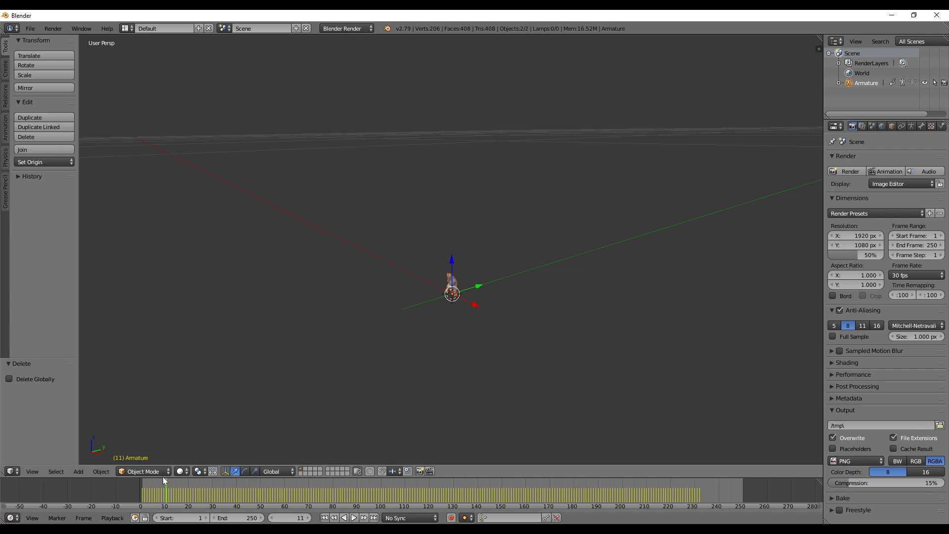
pyautogui.moveTo(148, 497); pyautogui.dragTo(142, 496)
pyautogui.scroll(3, 467, 297)
pyautogui.scroll(-3, 469, 324)
# Select the armature, expand its hierarchy in the Outliner and put it into Pose Mode.
pyautogui.click(868, 85)
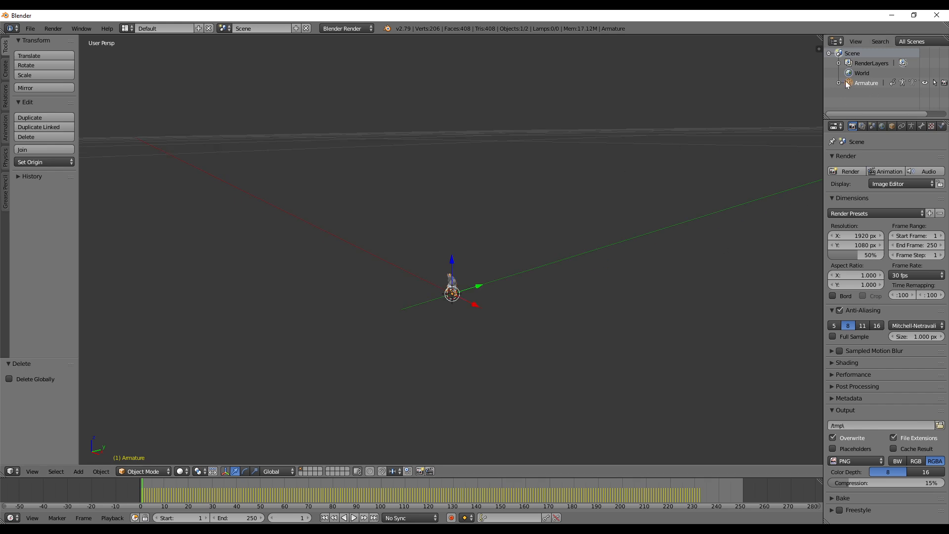
pyautogui.click(839, 82)
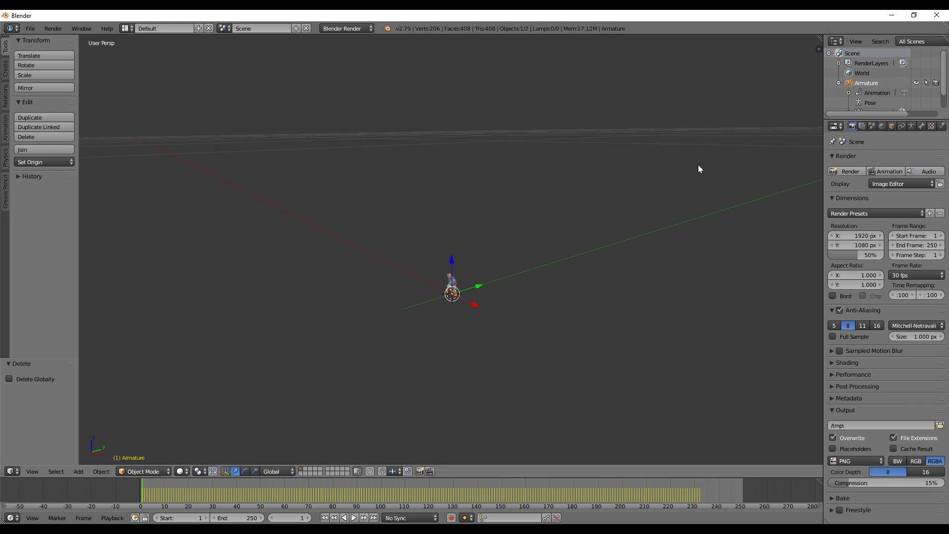
pyautogui.click(451, 278)
pyautogui.click(870, 103)
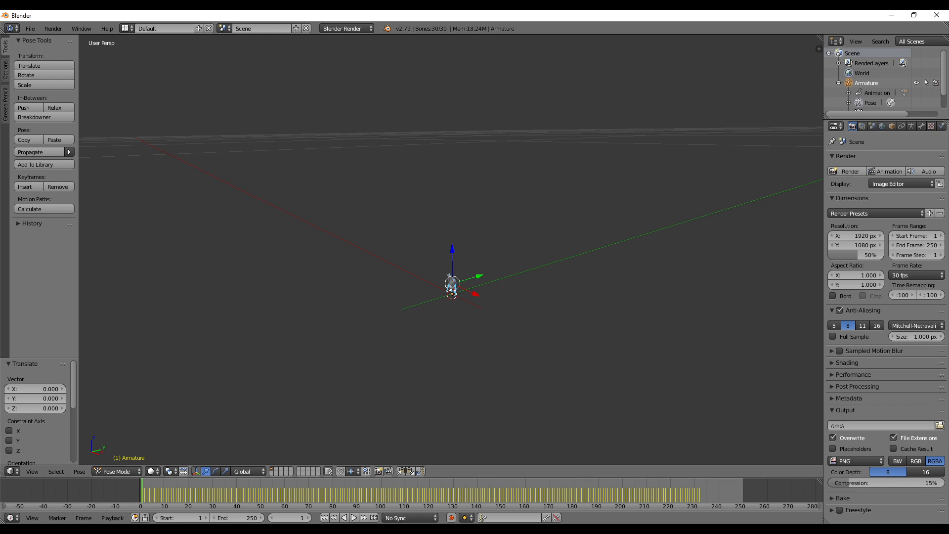
# Select the single mixamorig:HeadTop_End_end bone at the top of the armature's head.
pyautogui.click(473, 187)
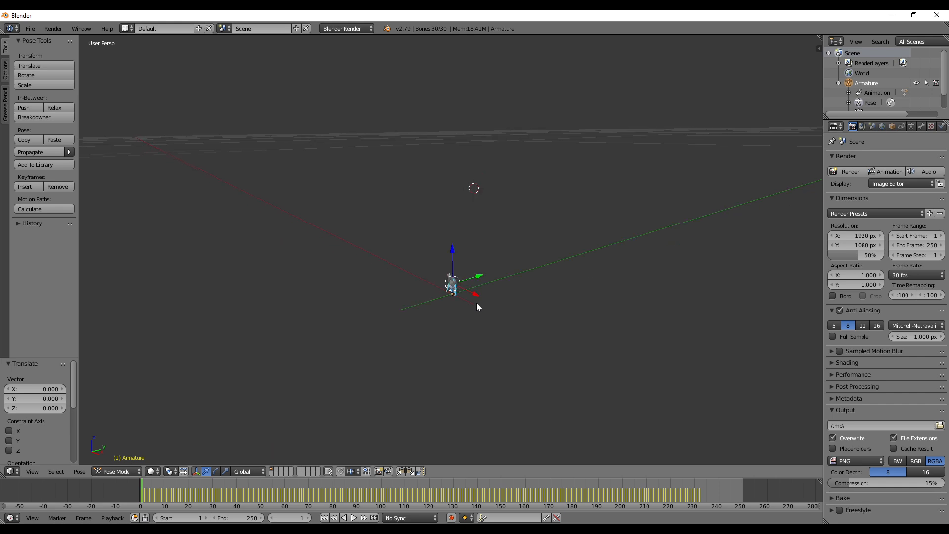
pyautogui.moveTo(479, 298); pyautogui.dragTo(451, 259, button='middle')
pyautogui.click(477, 285)
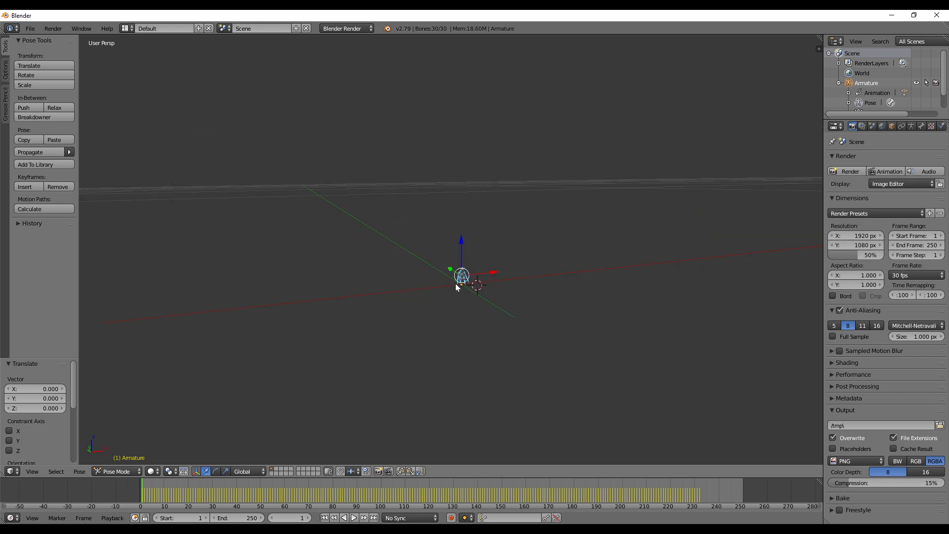
pyautogui.rightClick(458, 282)
pyautogui.rightClick(463, 270)
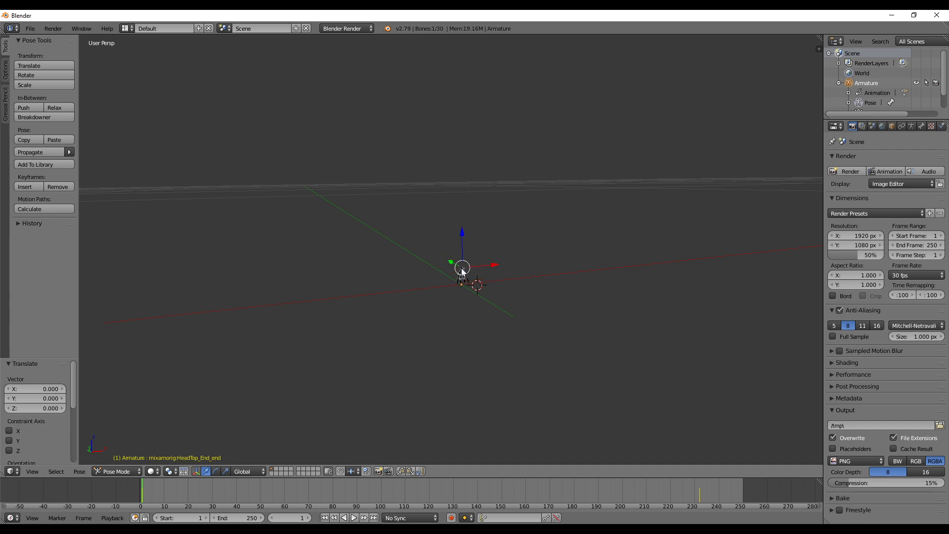
# Try to select individual bones of the armature in the viewport, switching between Pose Mode and Edit Mode.
pyautogui.rightClick(468, 283)
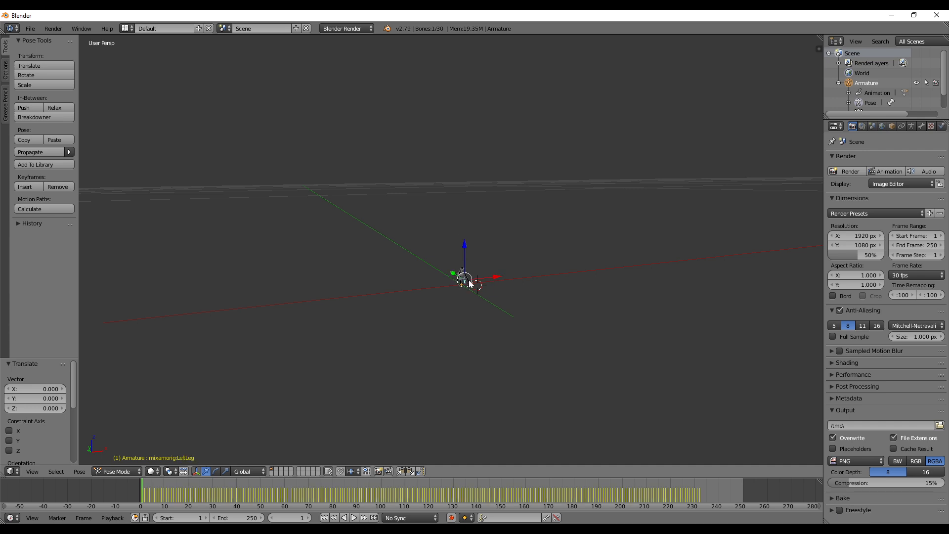
pyautogui.rightClick(470, 282)
pyautogui.rightClick(469, 286)
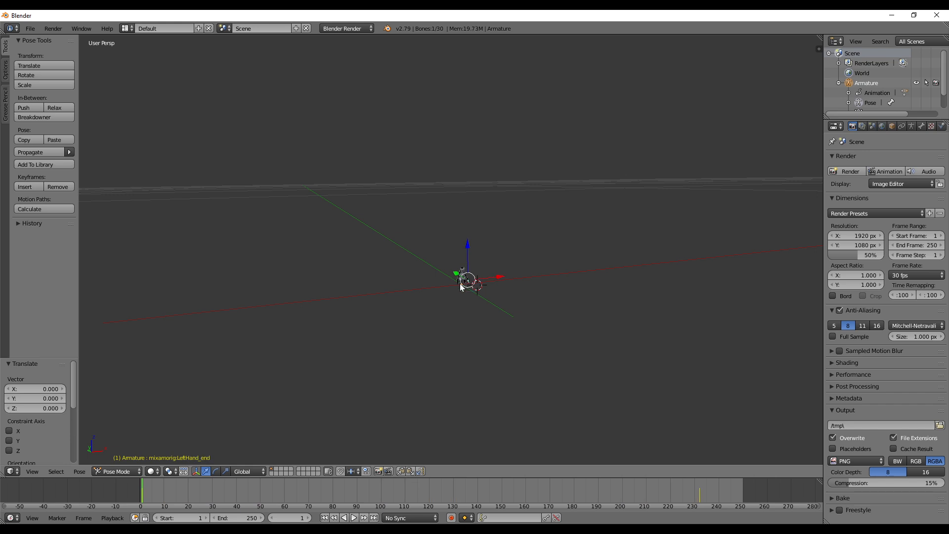
pyautogui.press('Tab')
pyautogui.rightClick(467, 280)
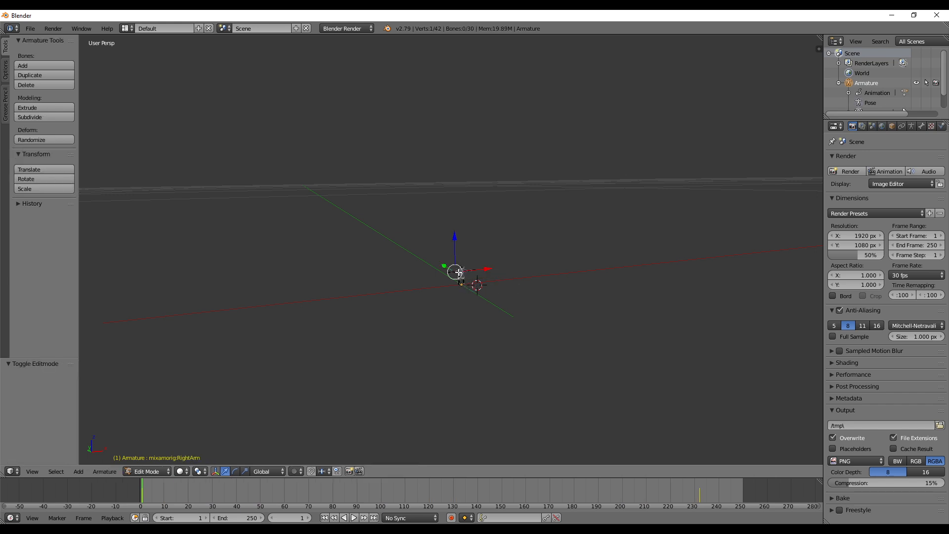
pyautogui.hotkey('ctrl', 'Tab')
pyautogui.moveTo(467, 278); pyautogui.dragTo(476, 322, button='middle')
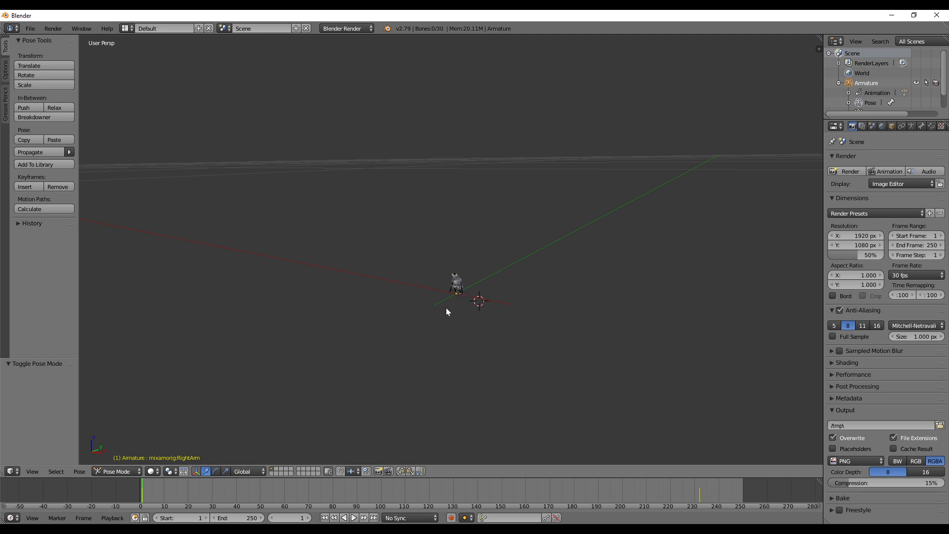
pyautogui.rightClick(461, 294)
pyautogui.rightClick(873, 87)
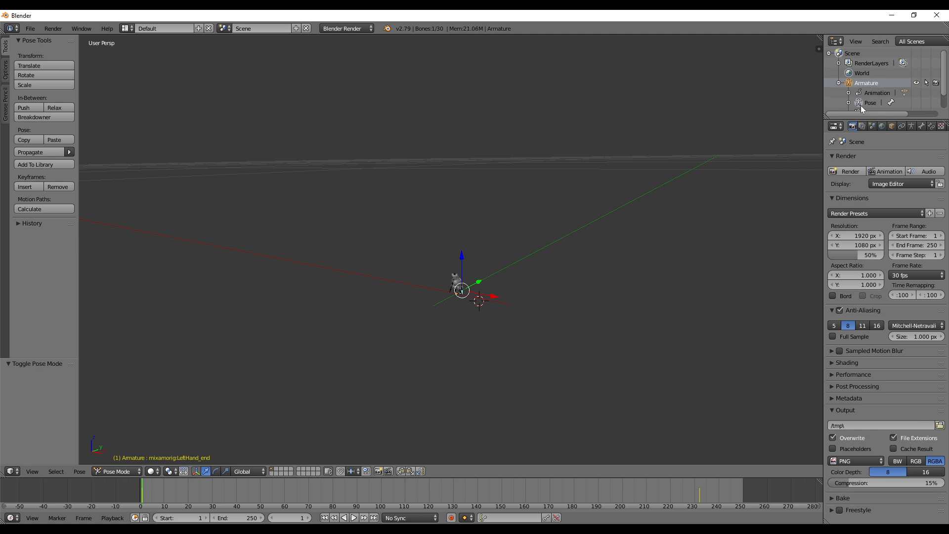
# Try to rotate the mixamorig:LeftHand_end bone about the Z axis.
pyautogui.click(626, 170)
pyautogui.click(612, 267)
pyautogui.press('r')
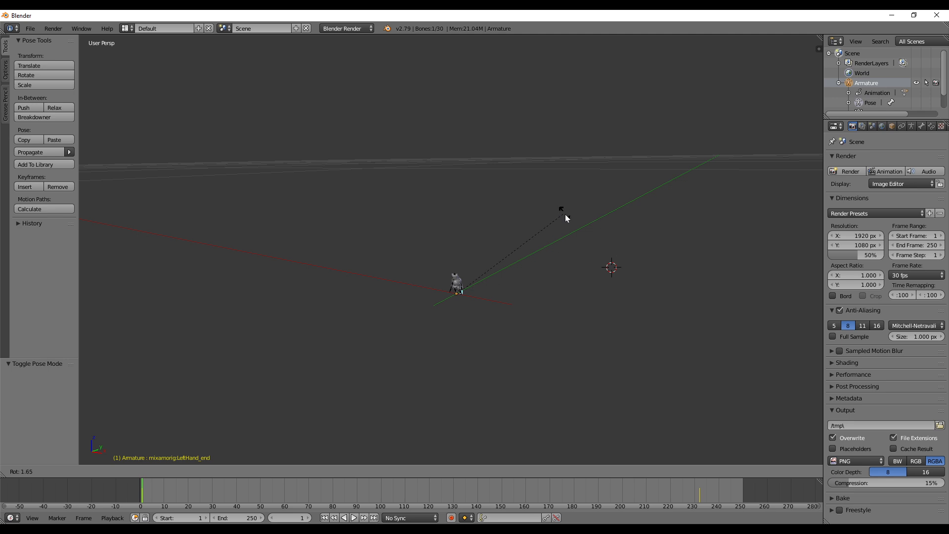
pyautogui.press('z')
pyautogui.click(627, 251)
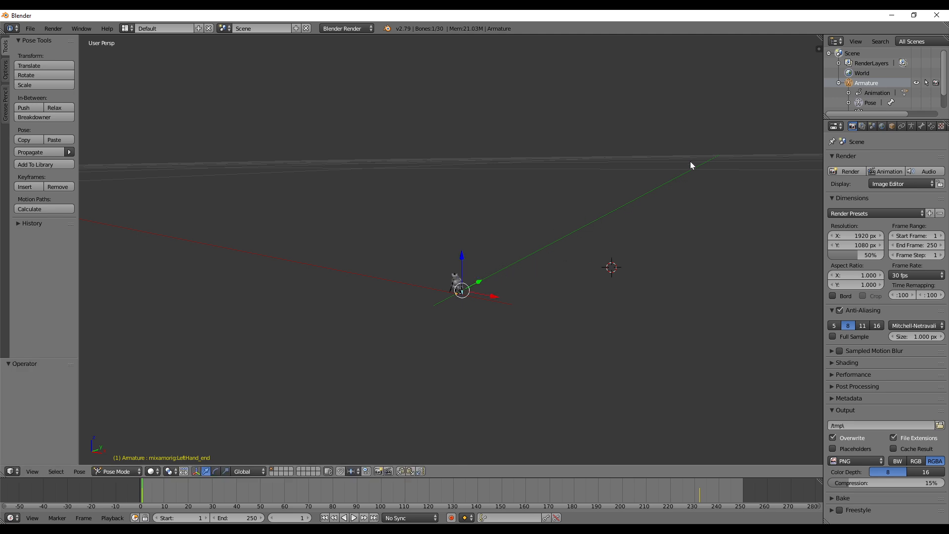
# Leave Pose Mode and select both the Armature and its pig-monster-1_Reduced mesh in the Outliner.
pyautogui.click(870, 103)
pyautogui.scroll(-1, 871, 101)
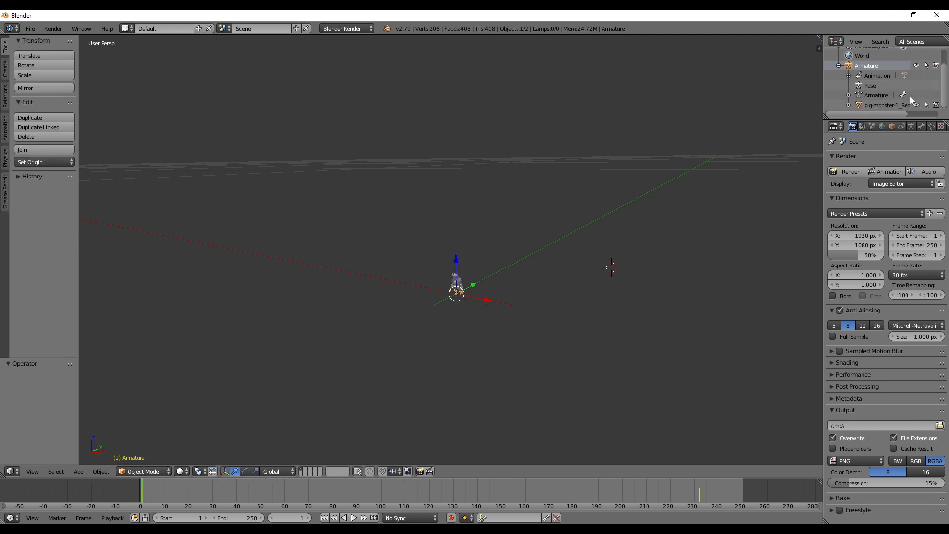
pyautogui.click(864, 105)
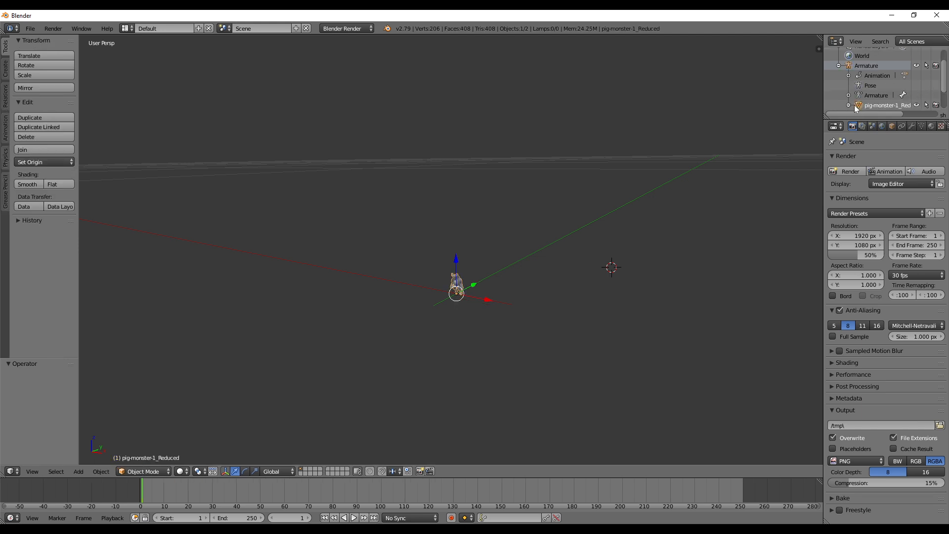
pyautogui.click(860, 77)
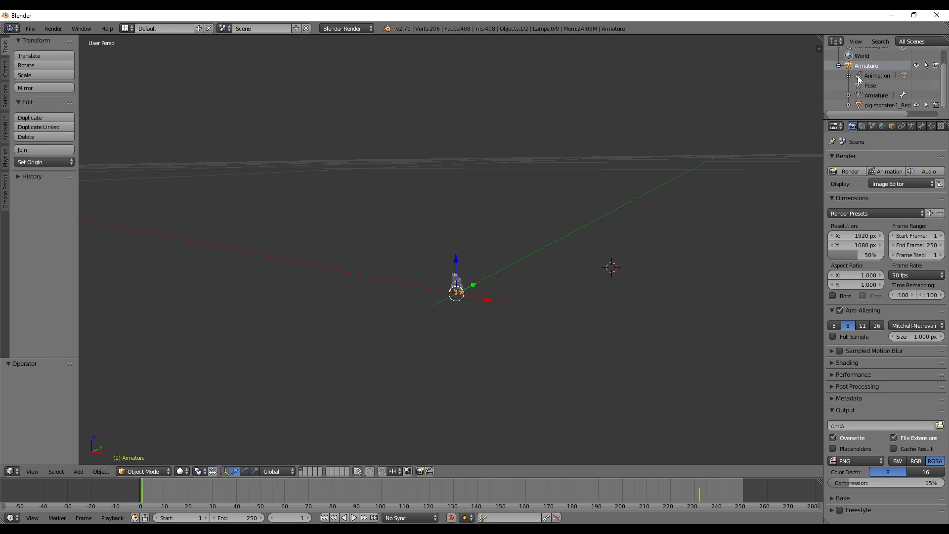
pyautogui.click(859, 106)
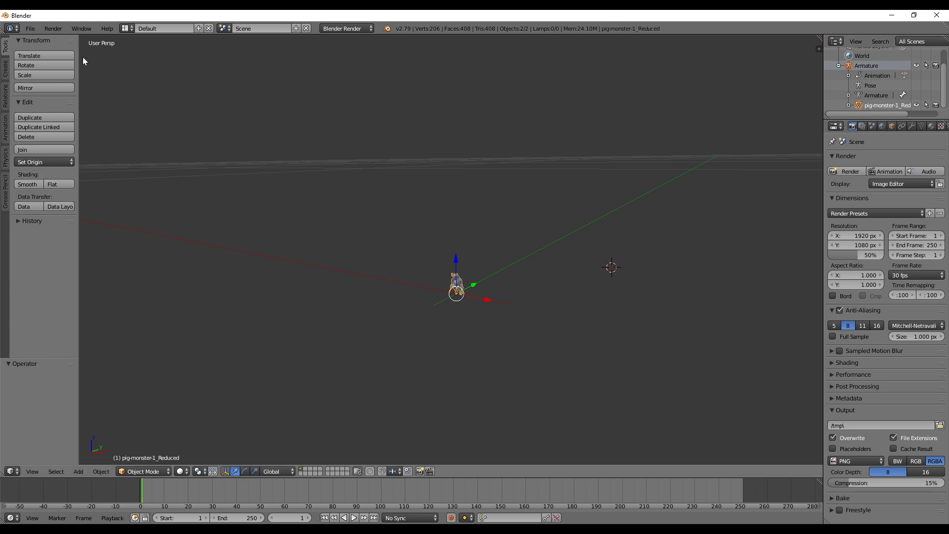
# Start a DirectX (.x) export of the selected objects and set its coordinate system to Right-Handed.
pyautogui.click(28, 29)
pyautogui.moveTo(62, 227)
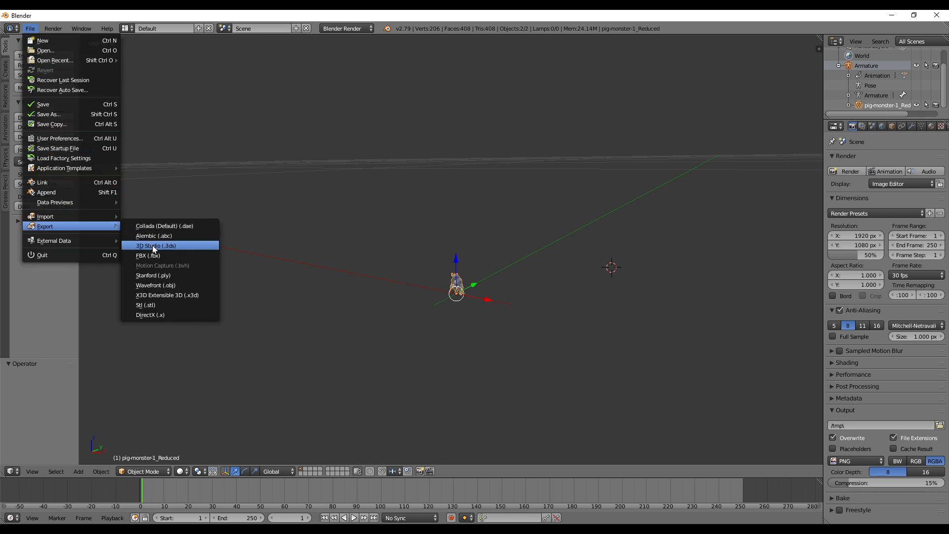
pyautogui.click(155, 316)
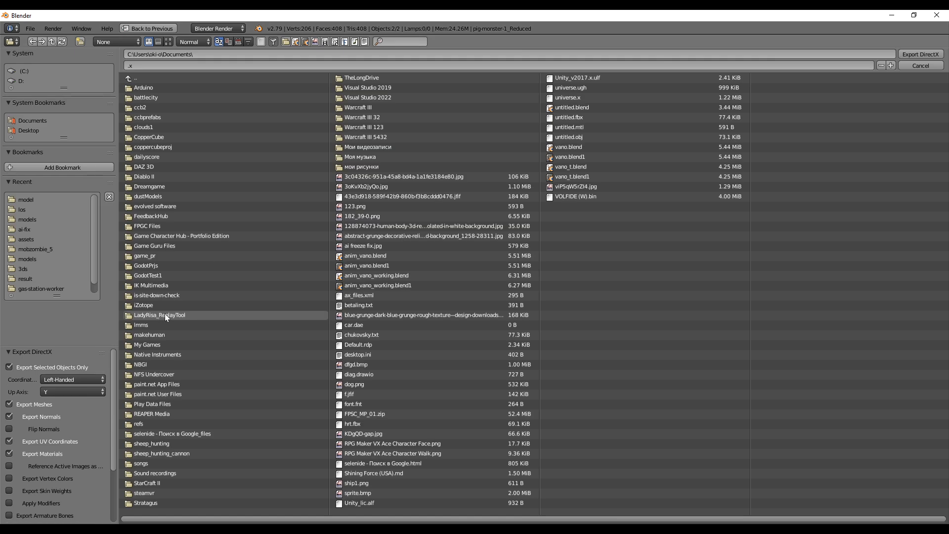
pyautogui.click(74, 379)
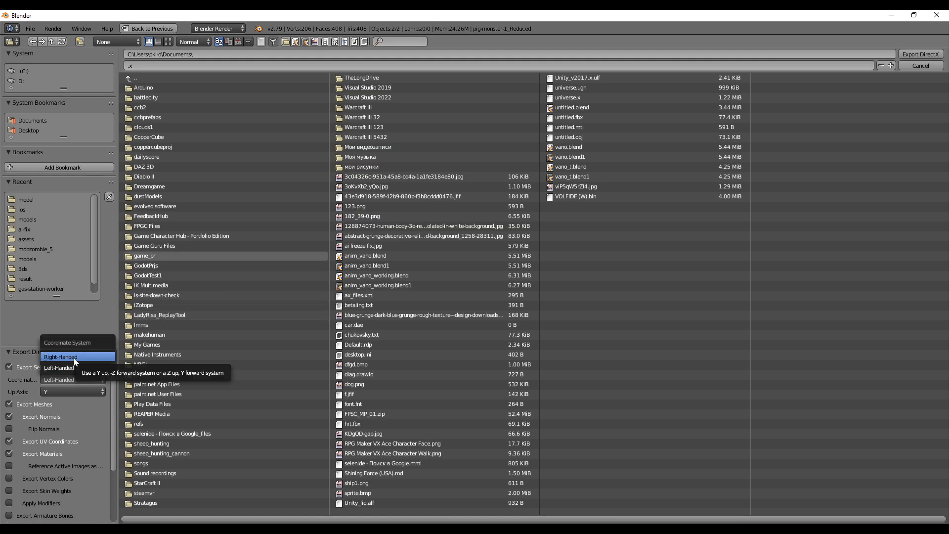
pyautogui.click(74, 358)
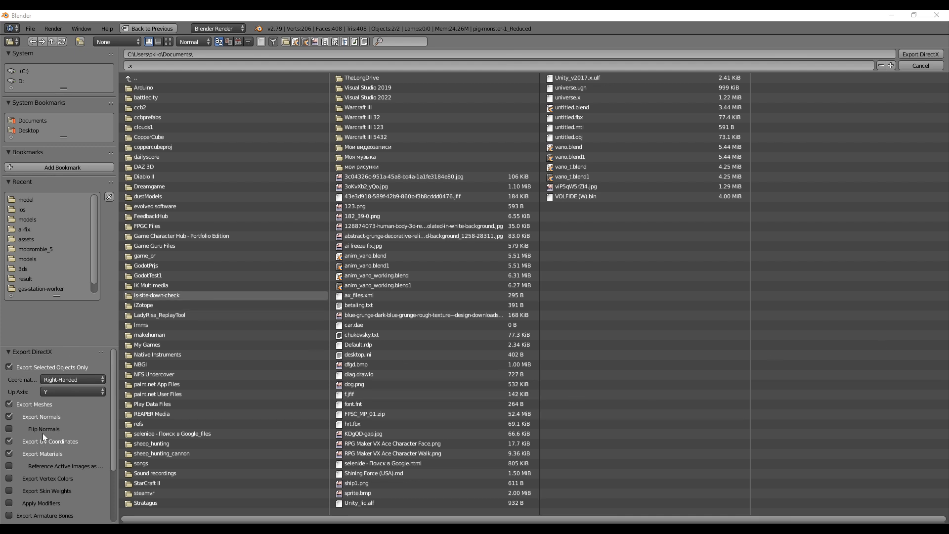
# Enable exporting of vertex colors, skin weights, armature bones and animations, with the frame rate included.
pyautogui.scroll(-3, 62, 449)
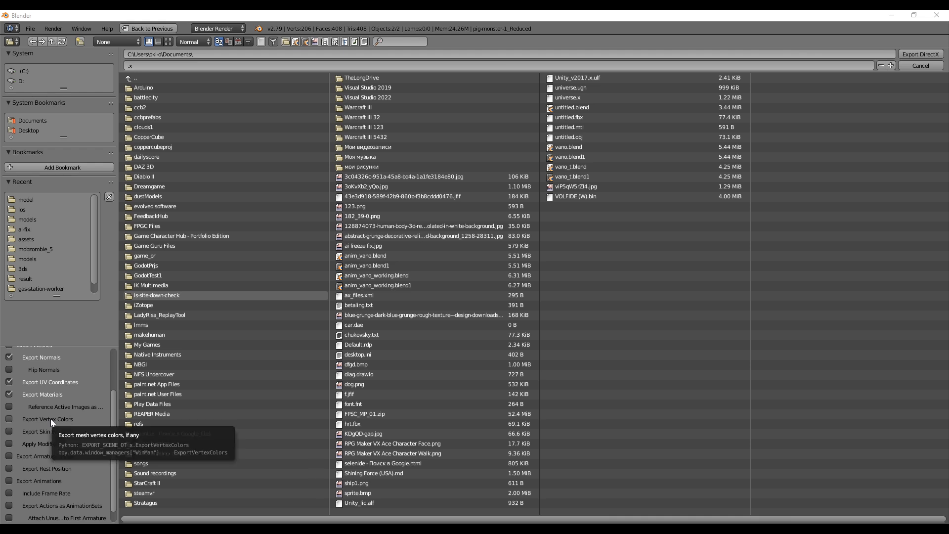
pyautogui.moveTo(51, 419); pyautogui.dragTo(49, 432)
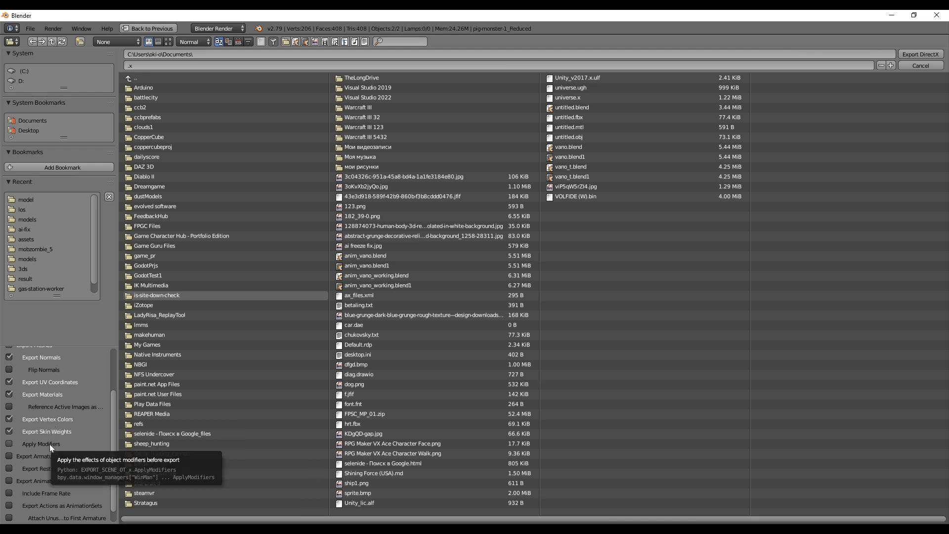
pyautogui.click(51, 455)
pyautogui.scroll(-1, 66, 449)
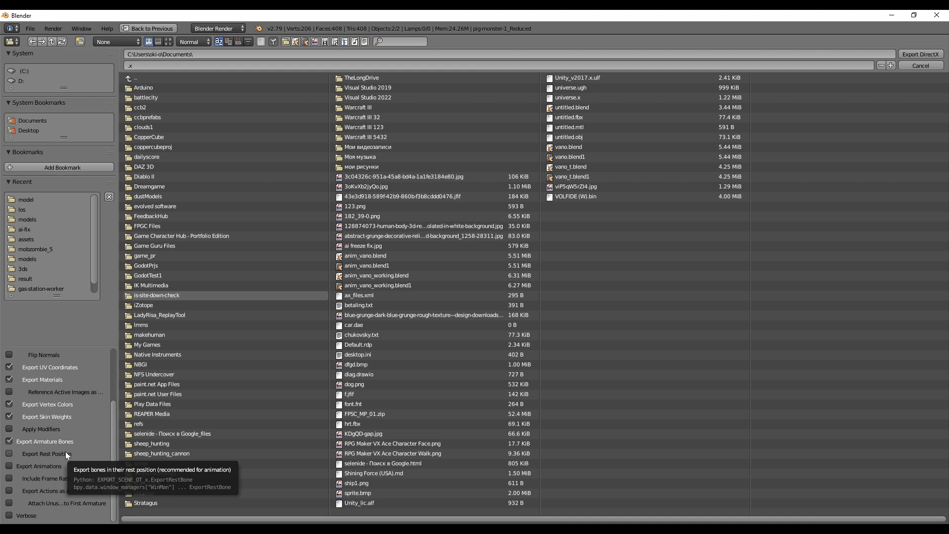
pyautogui.click(59, 466)
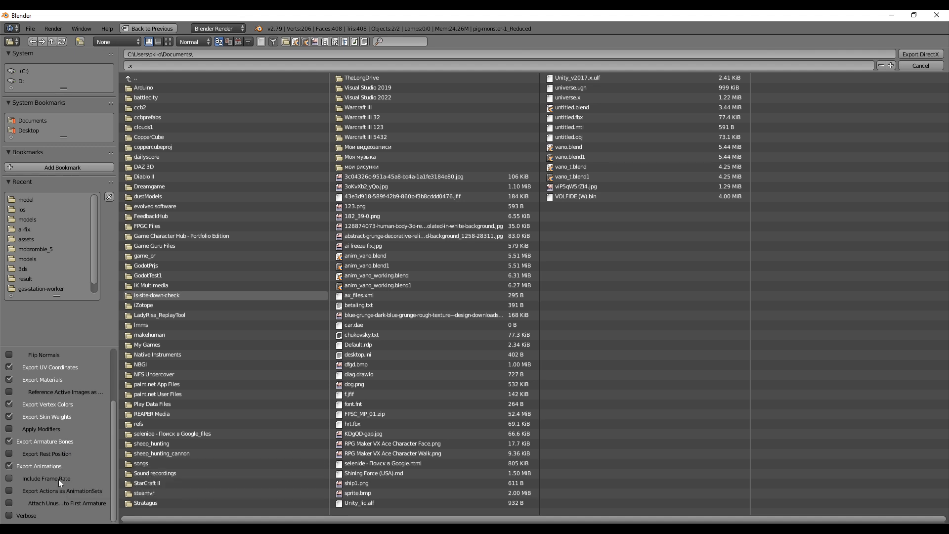
pyautogui.click(59, 478)
pyautogui.scroll(5, 62, 407)
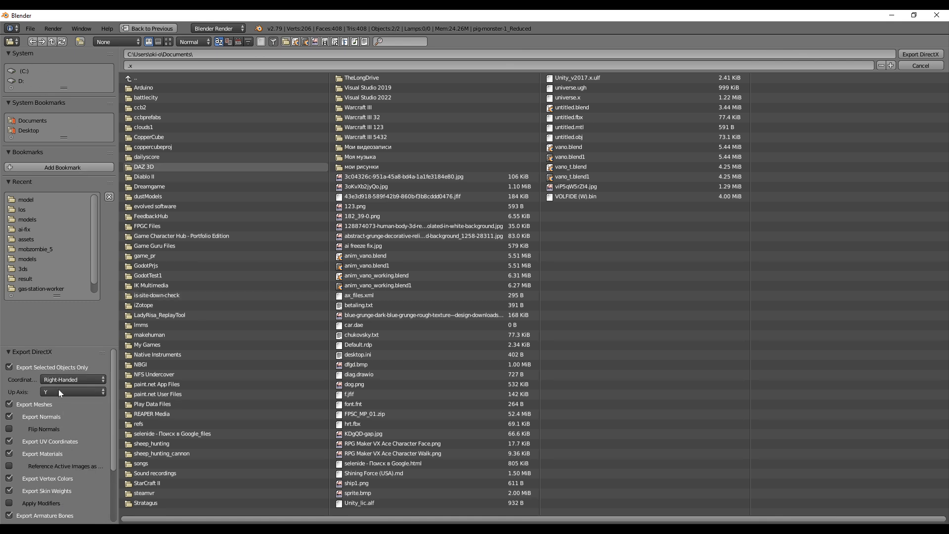
# Export the animated model as pig-final.x into the C:\flow\model folder.
pyautogui.click(173, 66)
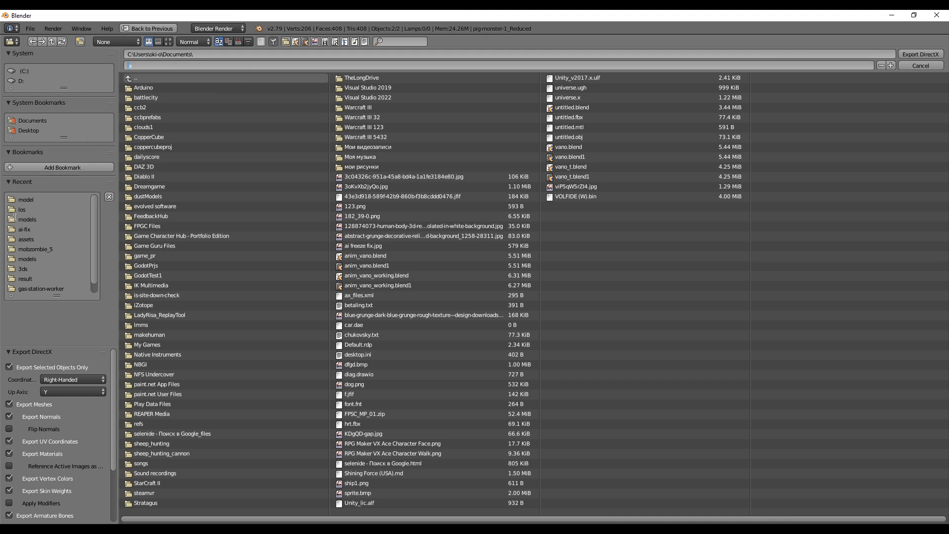
pyautogui.click(26, 200)
pyautogui.click(158, 64)
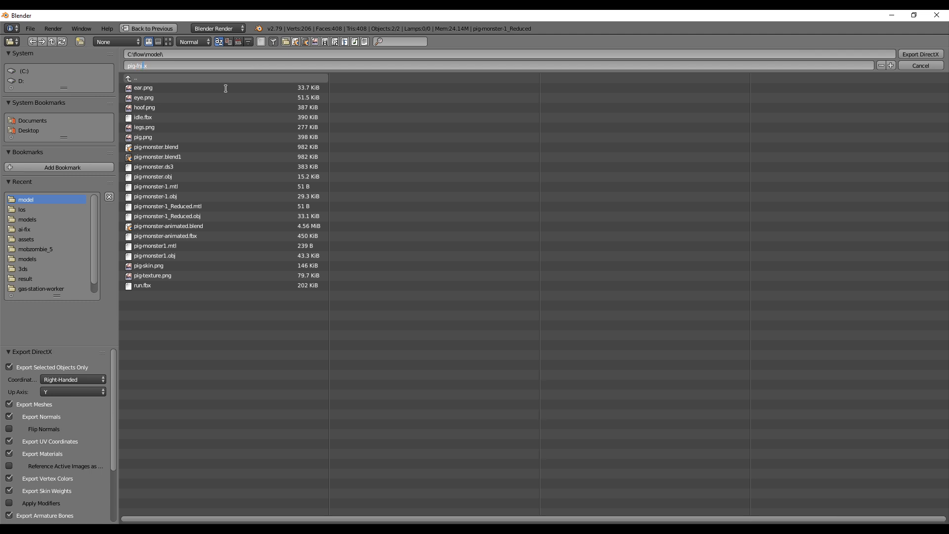
pyautogui.press('Return')
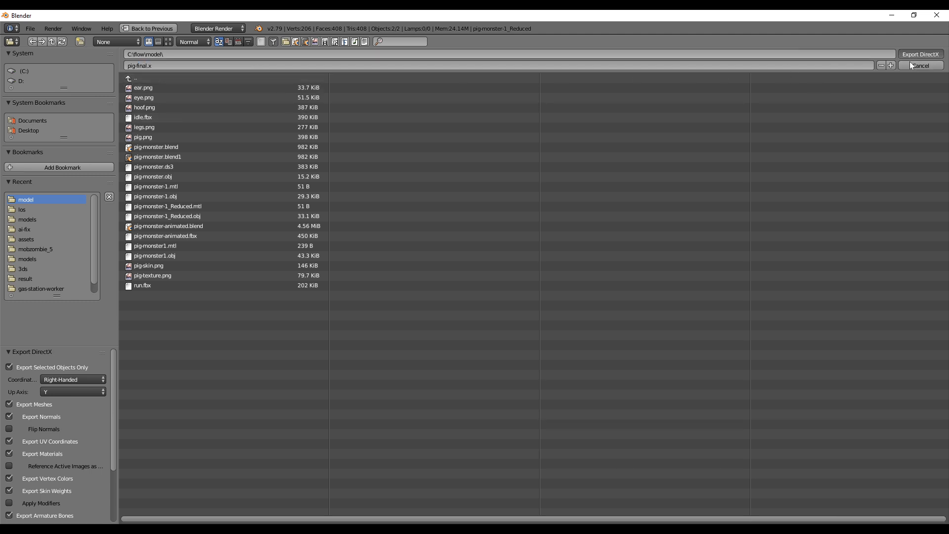
pyautogui.press('Return')
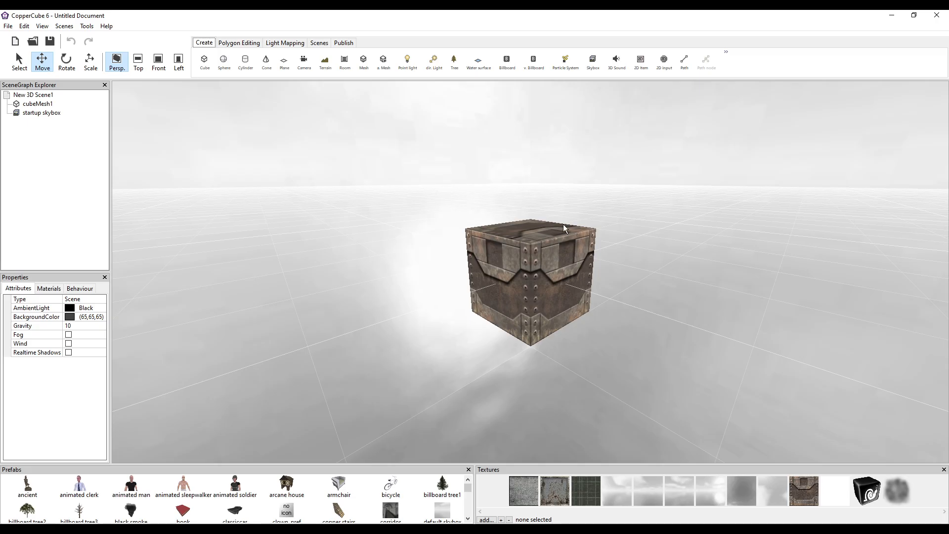
# Switch to CopperCube and delete the default cubeMesh1 from the new scene.
pyautogui.click(583, 263)
pyautogui.scroll(-2, 583, 262)
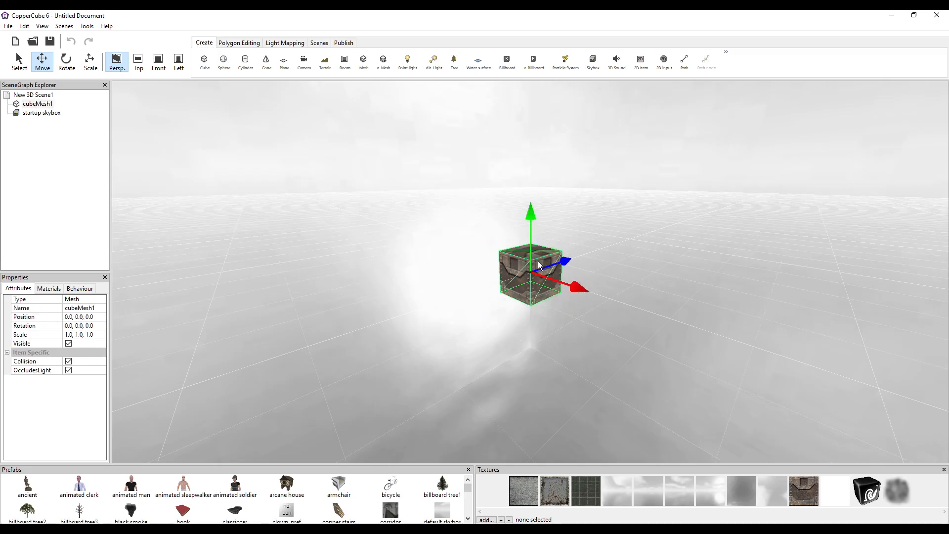
pyautogui.press('Delete')
# Save the document as pt.ccb in a new folder named pig-model-test inside C:\CopperCube4.
pyautogui.click(8, 25)
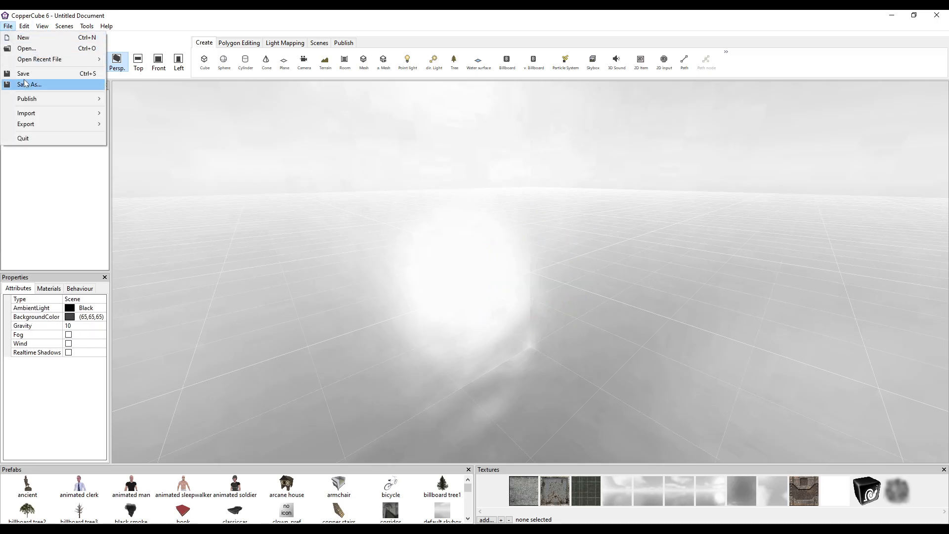
pyautogui.click(30, 85)
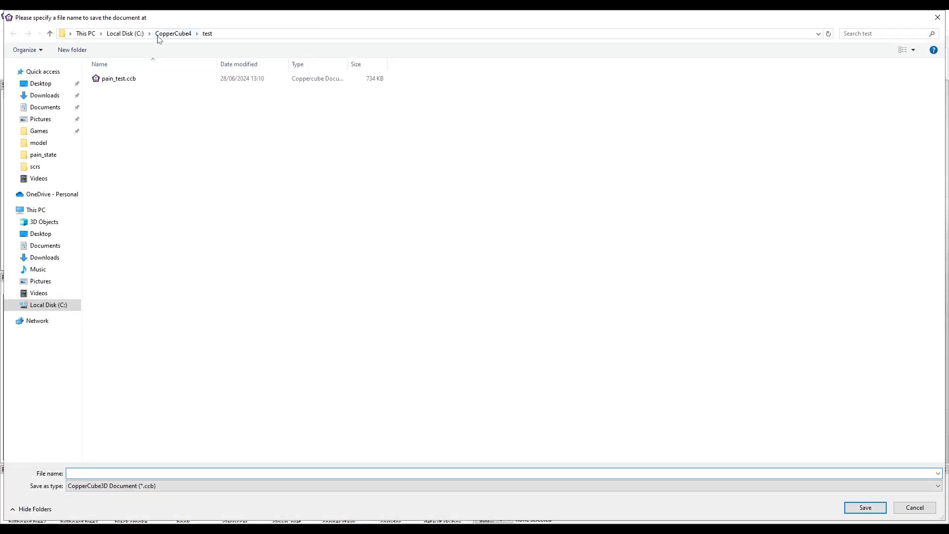
pyautogui.click(171, 35)
pyautogui.rightClick(156, 182)
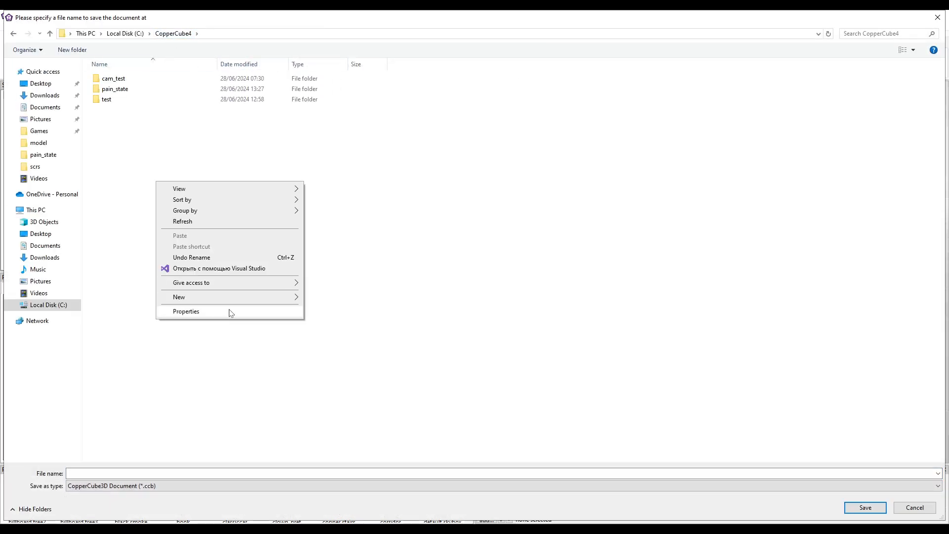
pyautogui.moveTo(277, 296)
pyautogui.click(330, 299)
pyautogui.write('pig0')
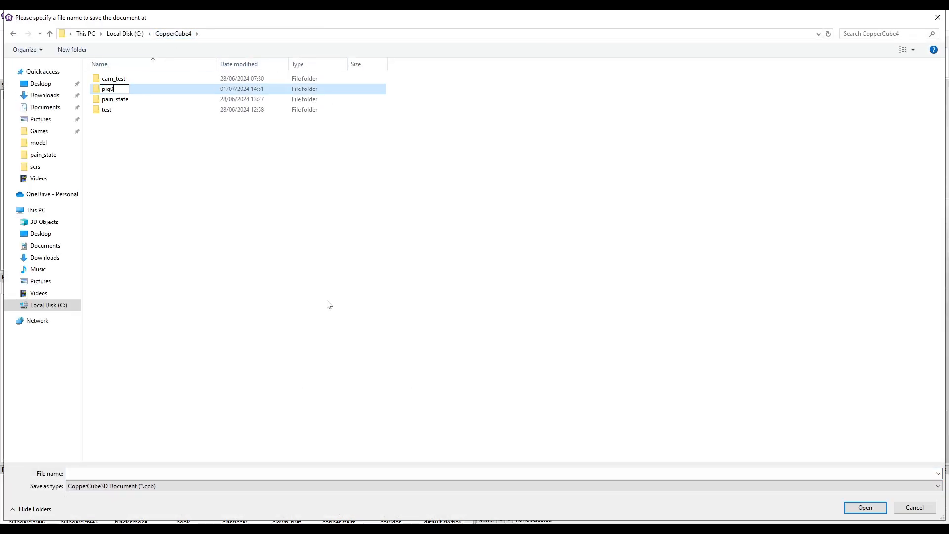
pyautogui.press('BackSpace')
pyautogui.write('-')
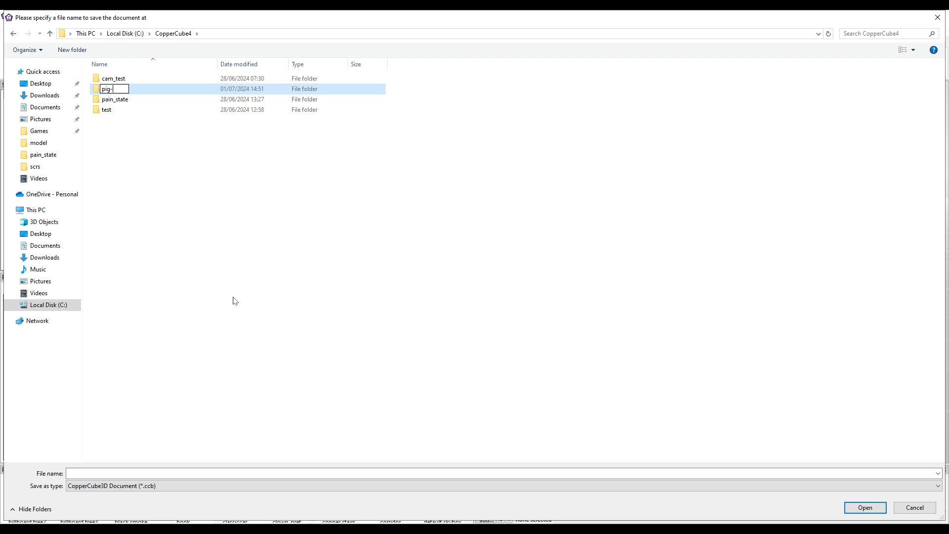
pyautogui.write('model-test')
pyautogui.press('Return')
pyautogui.press('Return')
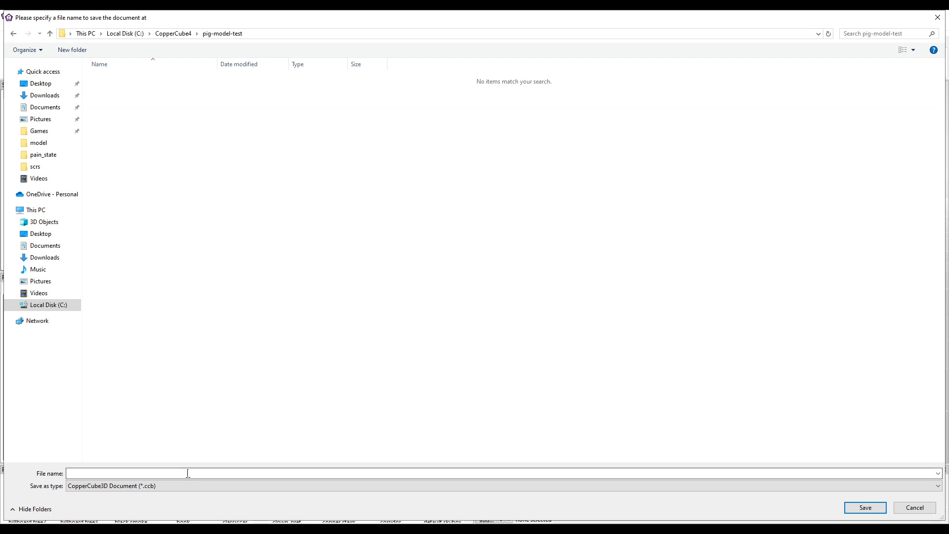
pyautogui.press('Return')
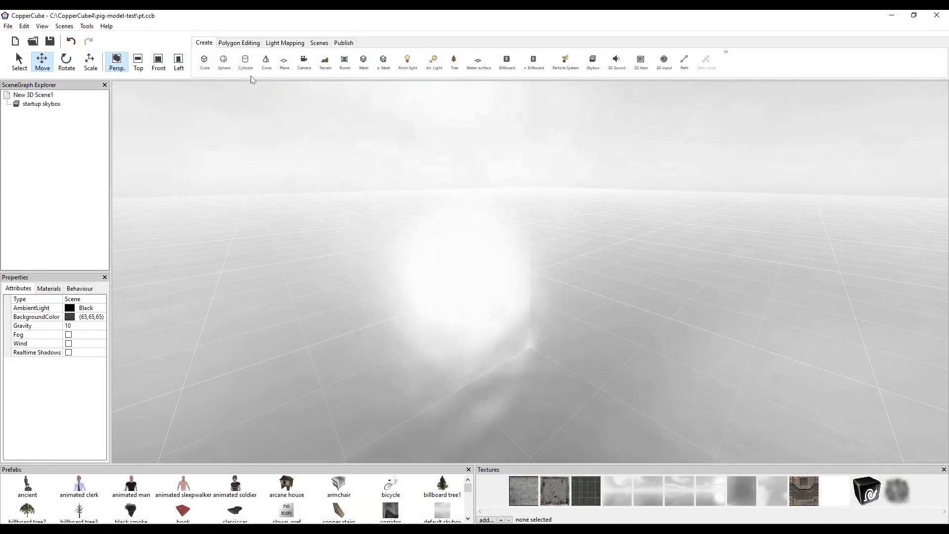
# Create a plane with tile count 4, width 300 and length 300, and select it in the scene graph.
pyautogui.click(289, 69)
pyautogui.write('4')
pyautogui.press('Tab')
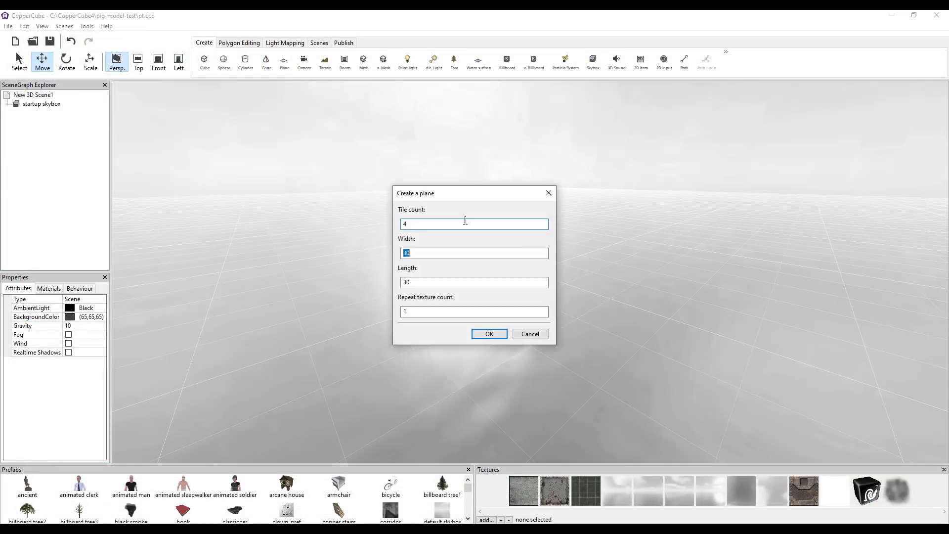
pyautogui.write('300')
pyautogui.press('Tab')
pyautogui.write('300')
pyautogui.press('Return')
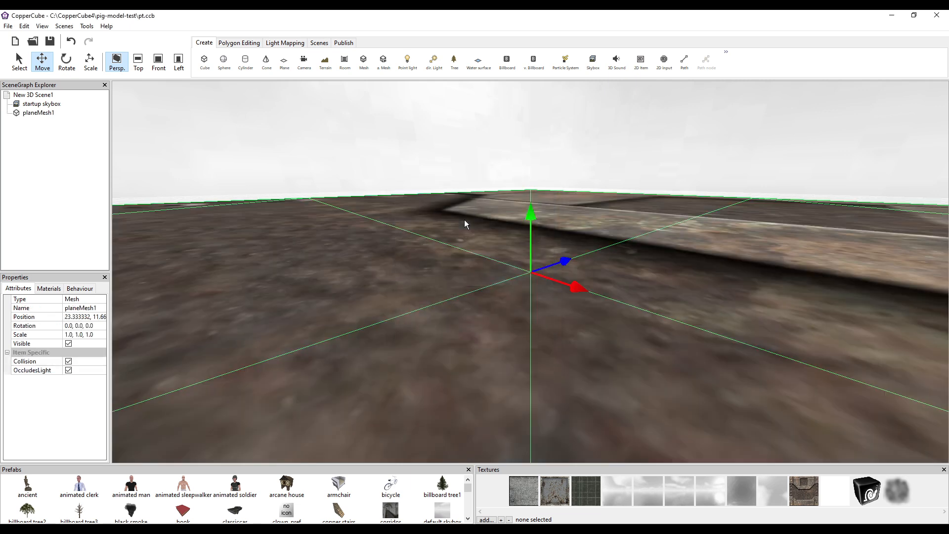
pyautogui.click(39, 112)
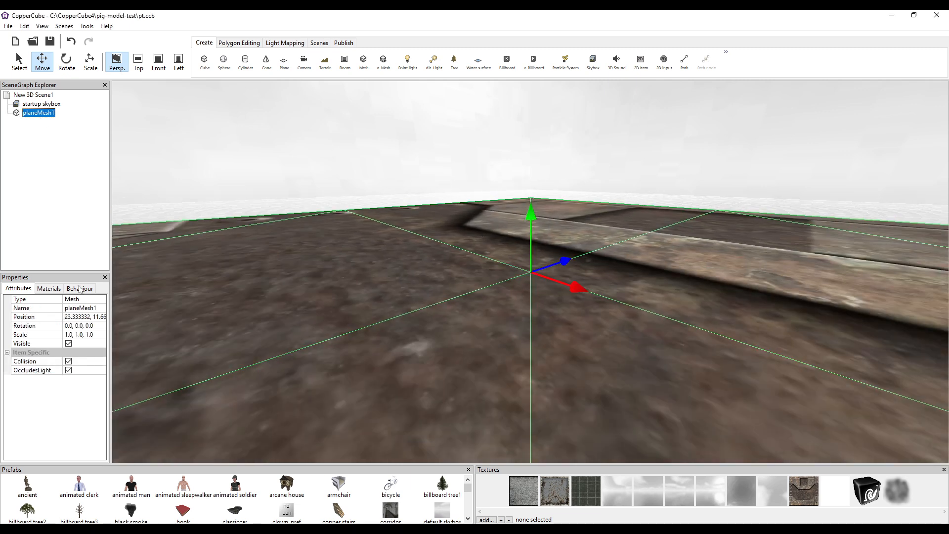
# Set the position of planeMesh1 to 0,0,0.
pyautogui.click(81, 308)
pyautogui.click(85, 315)
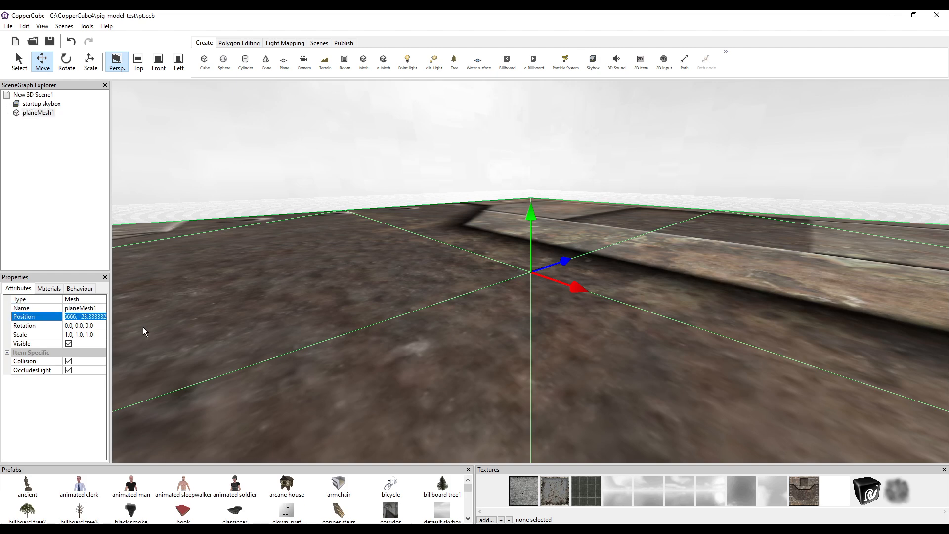
pyautogui.write('0,0,0')
pyautogui.press('Return')
pyautogui.scroll(-3, 568, 291)
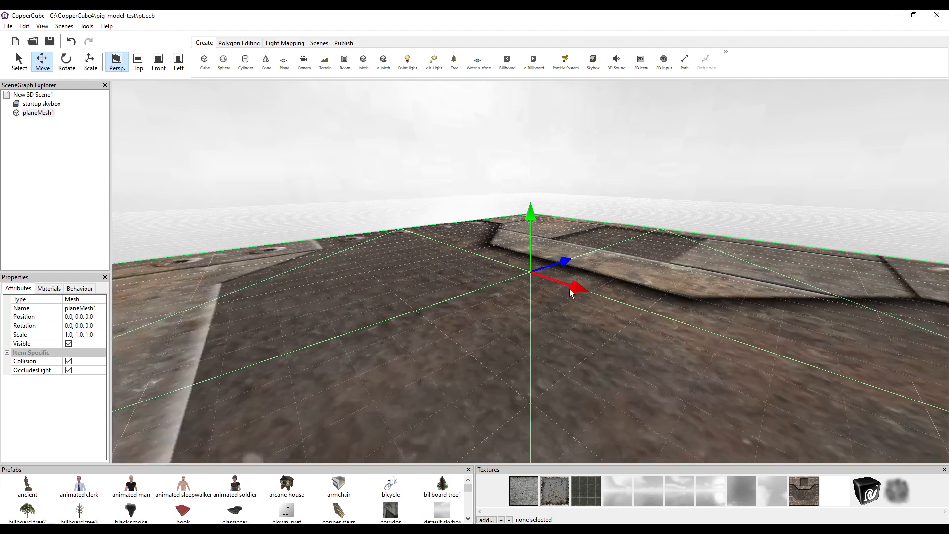
pyautogui.scroll(1, 568, 290)
# Import pig-final.x from the C:\flow\model folder as an animated mesh.
pyautogui.click(385, 63)
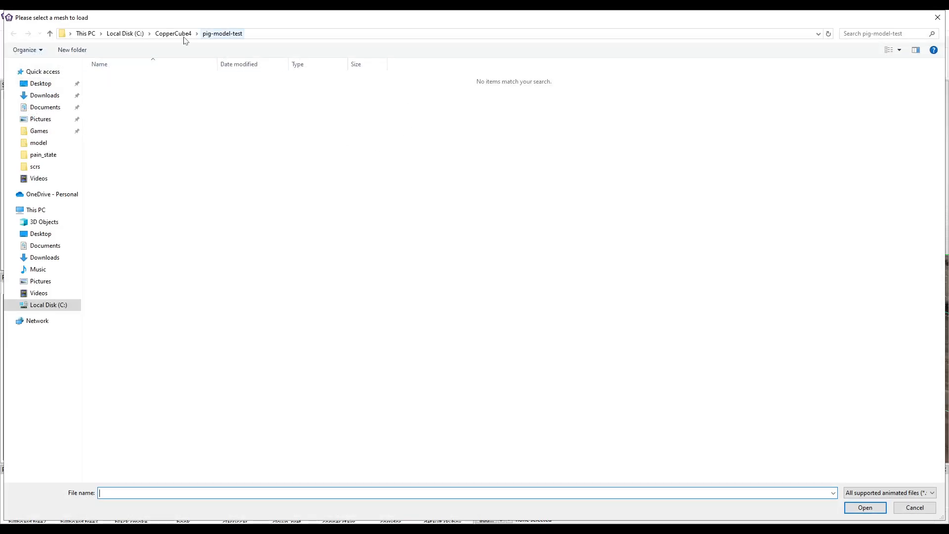
pyautogui.click(134, 34)
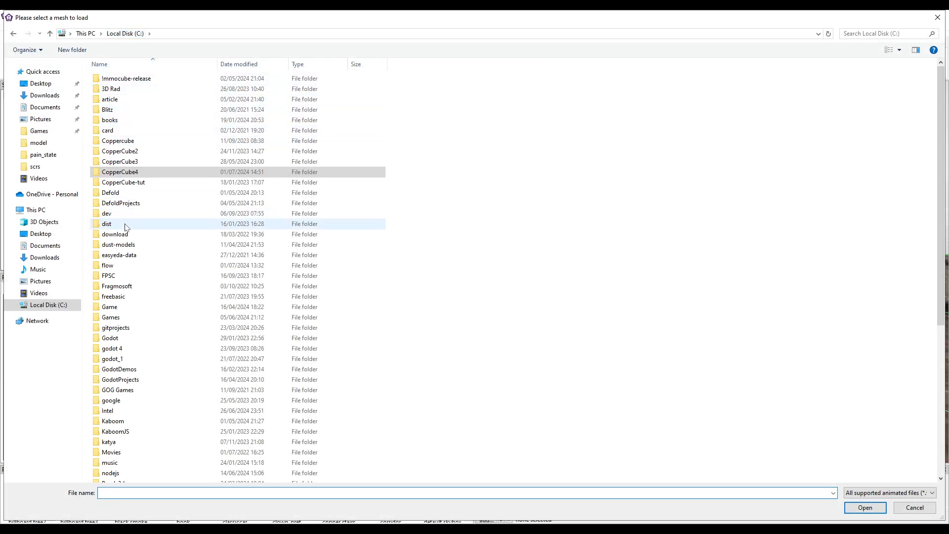
pyautogui.doubleClick(123, 267)
pyautogui.doubleClick(128, 79)
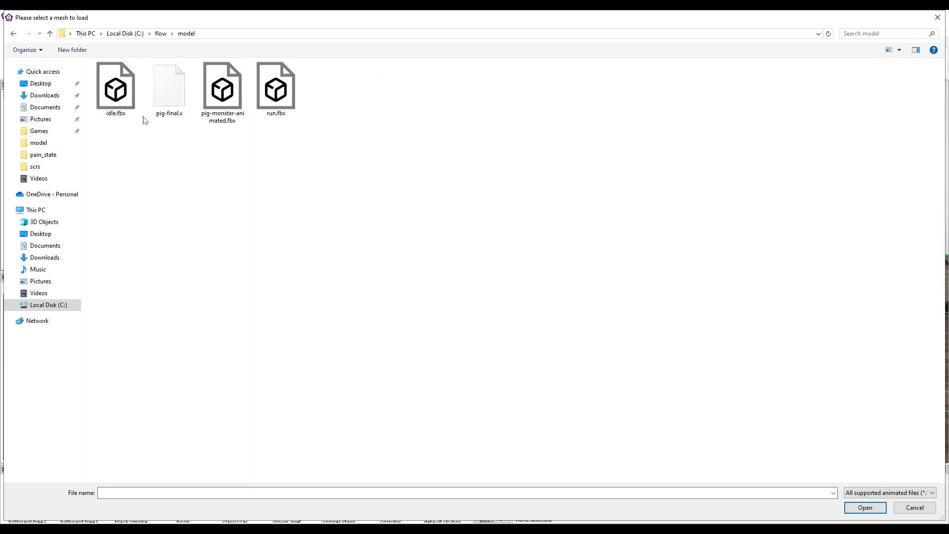
pyautogui.doubleClick(169, 95)
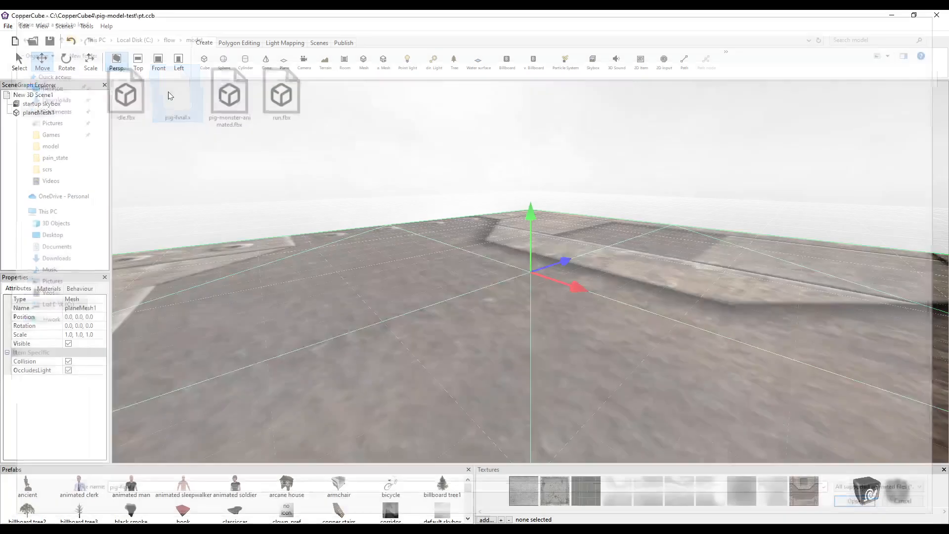
# Inspect the imported animated mesh around the plane and delete it from the scene.
pyautogui.scroll(5, 471, 255)
pyautogui.scroll(-2, 470, 256)
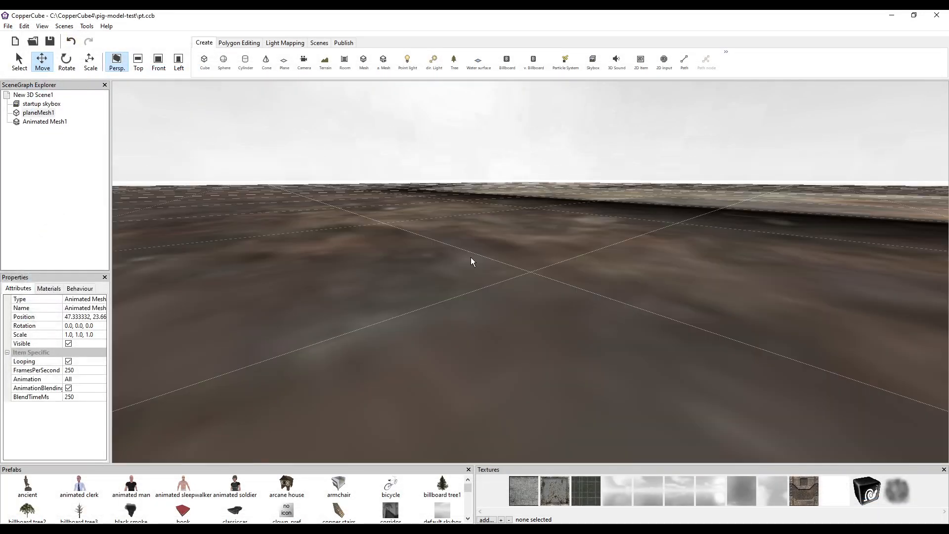
pyautogui.scroll(2, 493, 253)
pyautogui.scroll(-4, 475, 268)
pyautogui.press('Down')
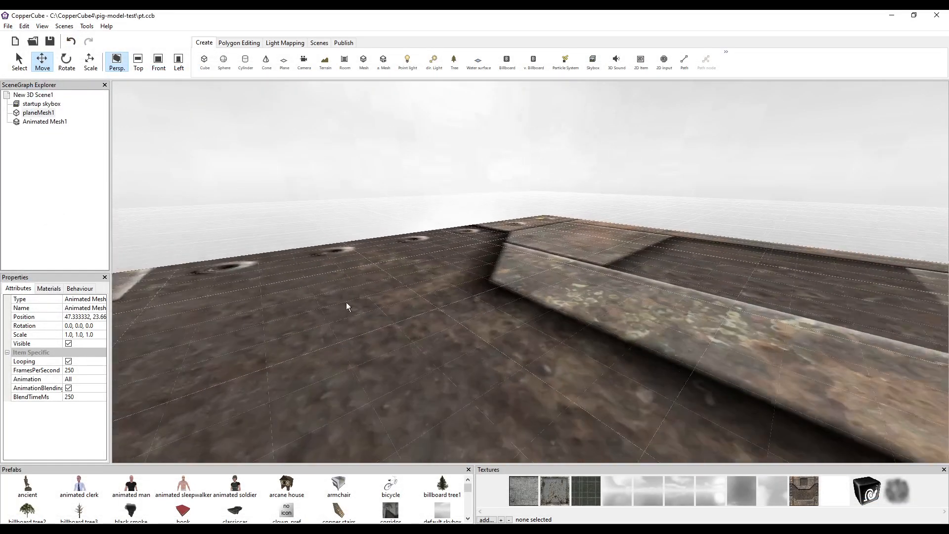
pyautogui.moveTo(578, 393); pyautogui.dragTo(553, 374, button='middle')
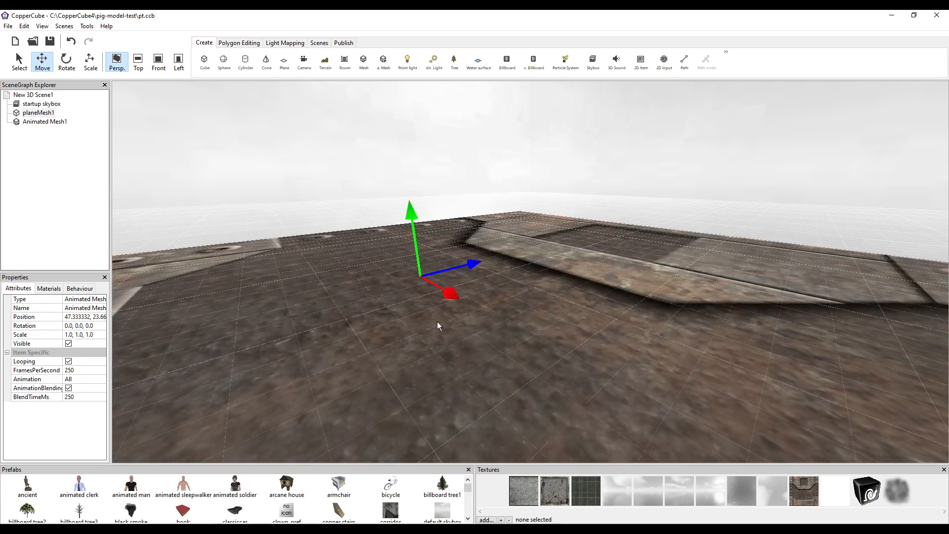
pyautogui.scroll(2, 437, 321)
pyautogui.moveTo(437, 322)
pyautogui.mouseDown(button='middle')
pyautogui.moveTo(424, 325)
pyautogui.moveTo(441, 329)
pyautogui.mouseUp(button='middle')
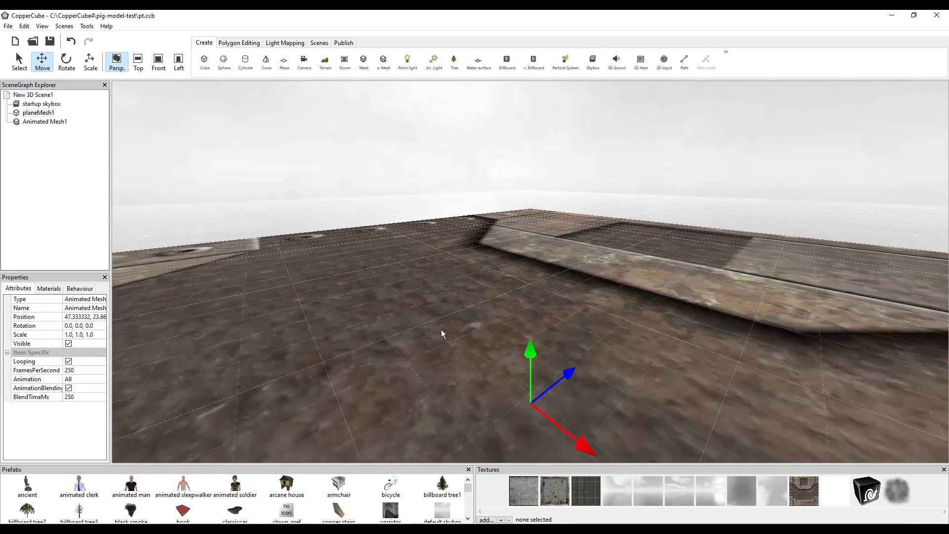
pyautogui.press('Delete')
# Switch to Blender and start a new file by reloading the start-up file.
pyautogui.hotkey('alt', 'Tab')
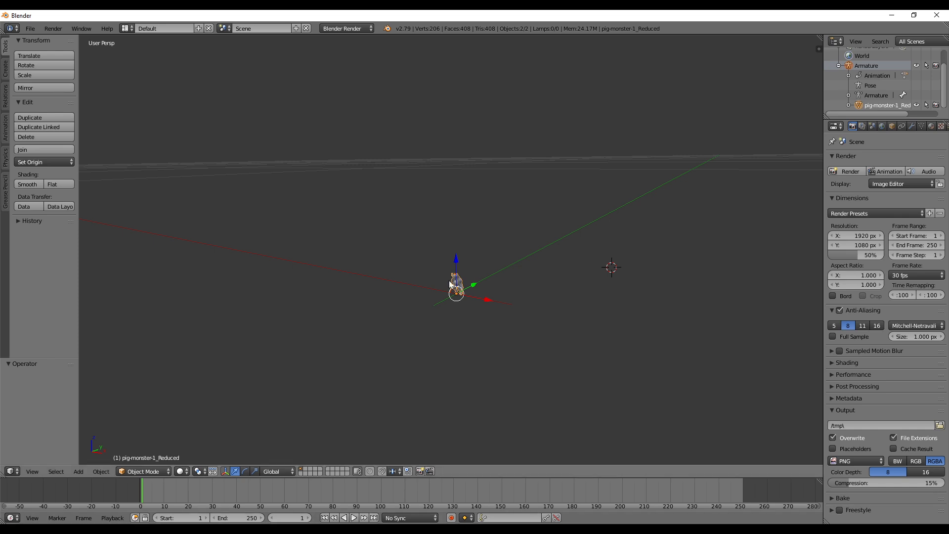
pyautogui.click(30, 28)
pyautogui.click(30, 29)
pyautogui.click(31, 29)
pyautogui.click(38, 39)
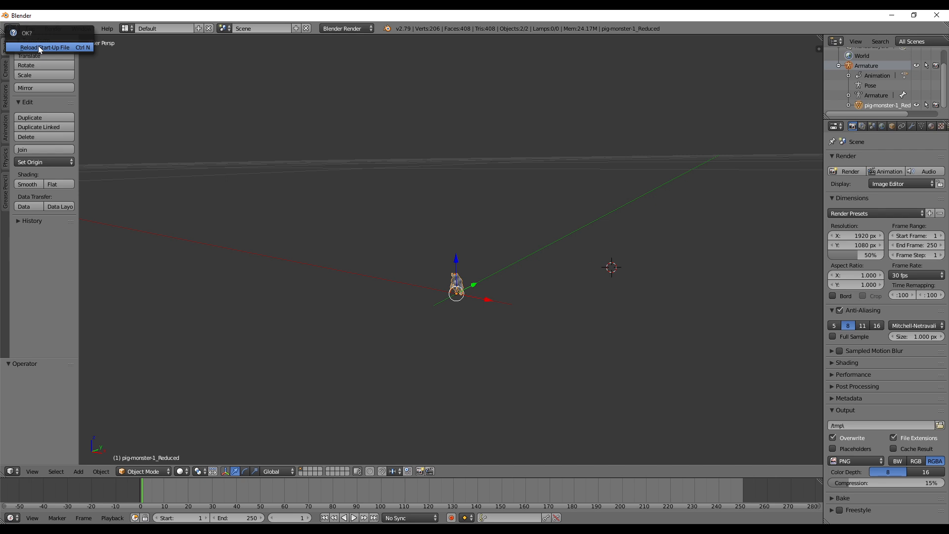
pyautogui.click(66, 47)
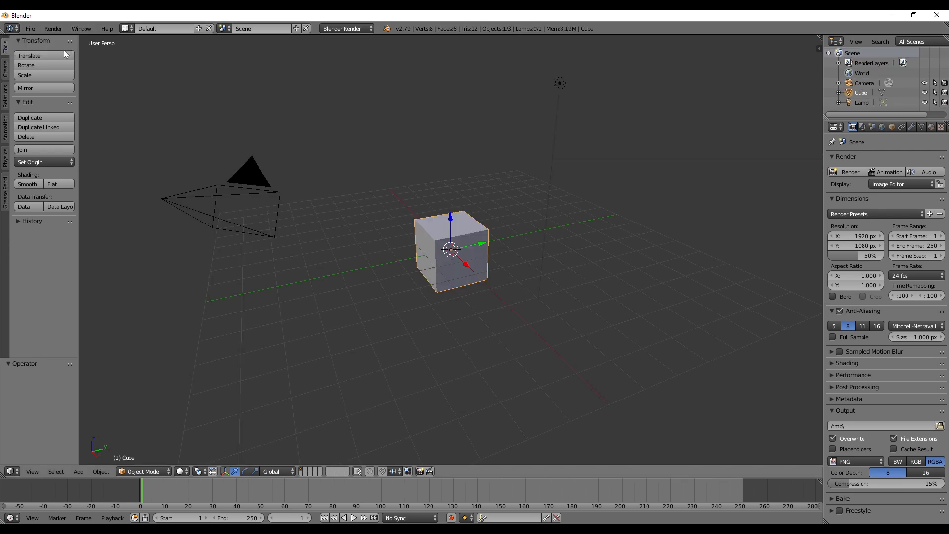
# Delete the default cube, camera and lamp from the new scene.
pyautogui.press('a')
pyautogui.rightClick(426, 238)
pyautogui.press('x')
pyautogui.click(425, 238)
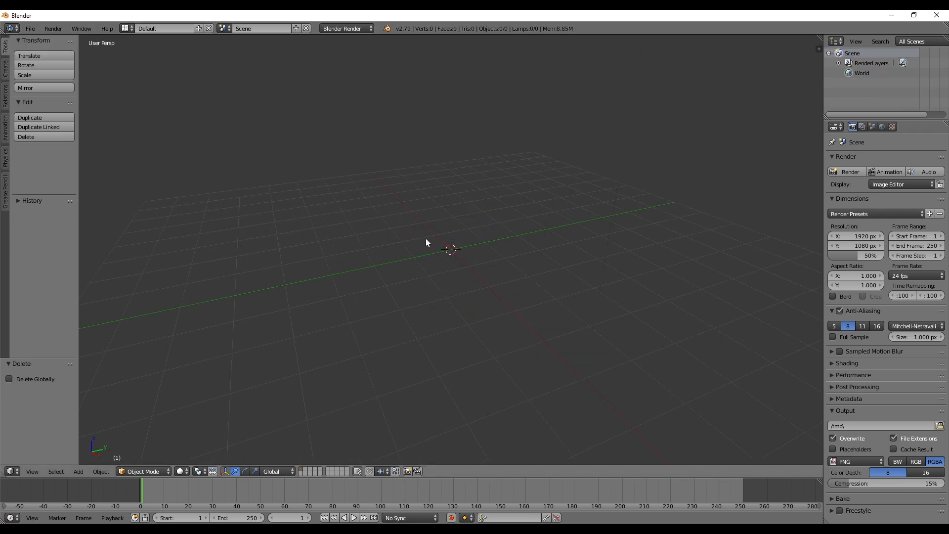
# Import pig-monster-animated.fbx from the C:\flow\model folder.
pyautogui.click(31, 29)
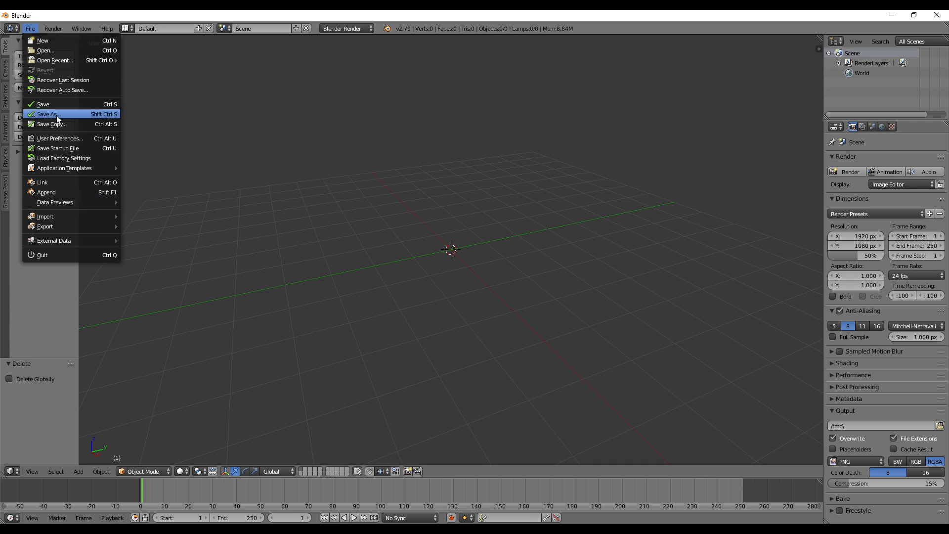
pyautogui.moveTo(97, 217)
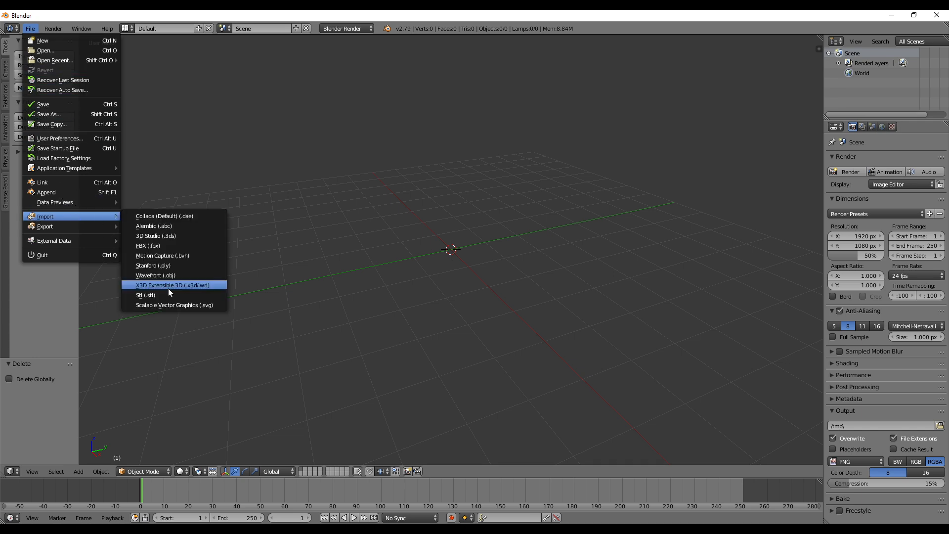
pyautogui.click(178, 247)
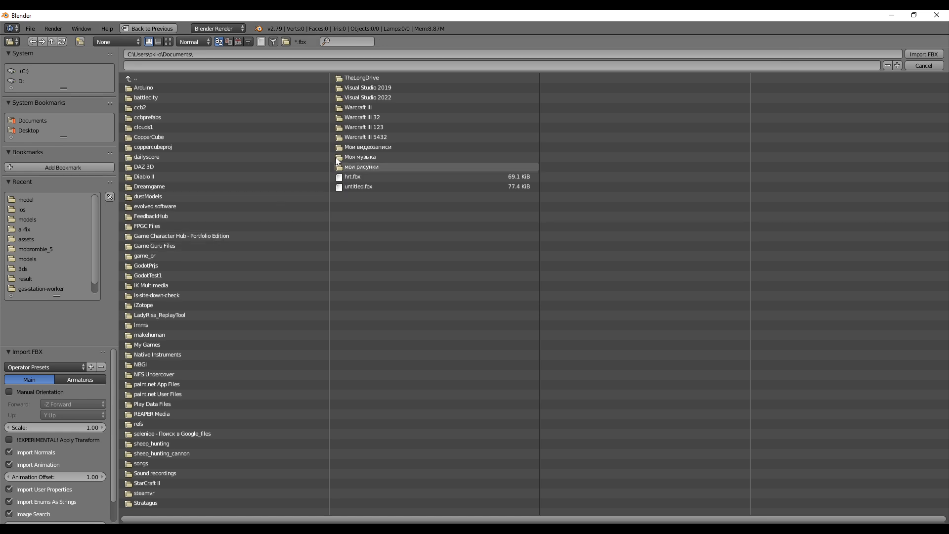
pyautogui.click(29, 200)
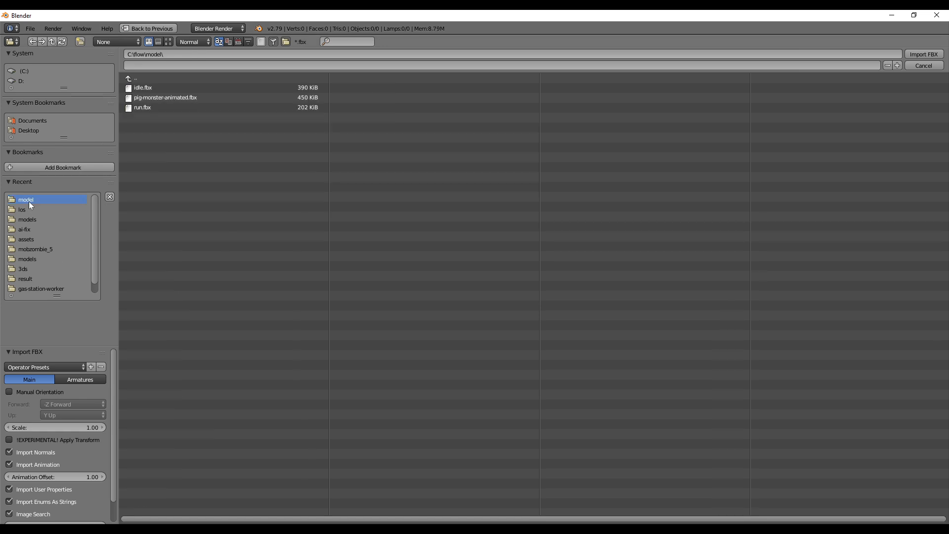
pyautogui.click(153, 99)
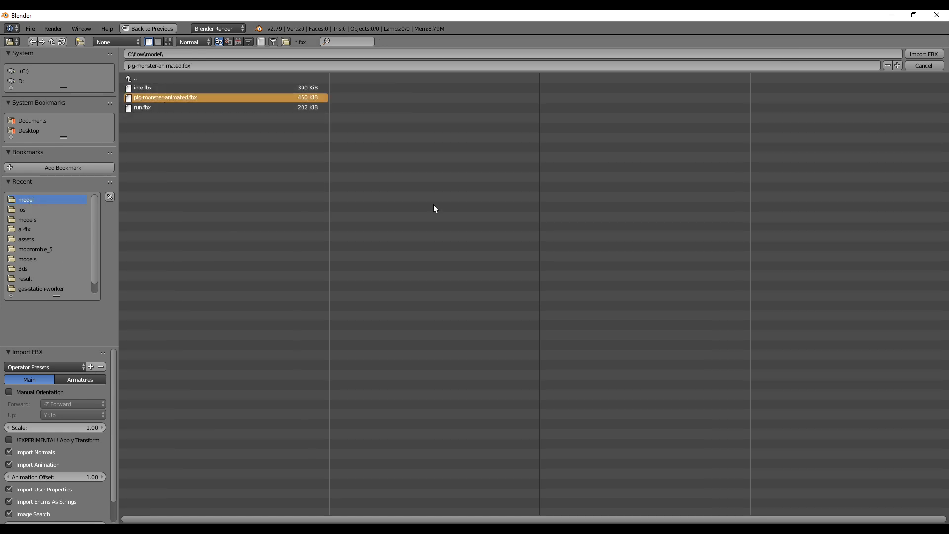
pyautogui.press('Return')
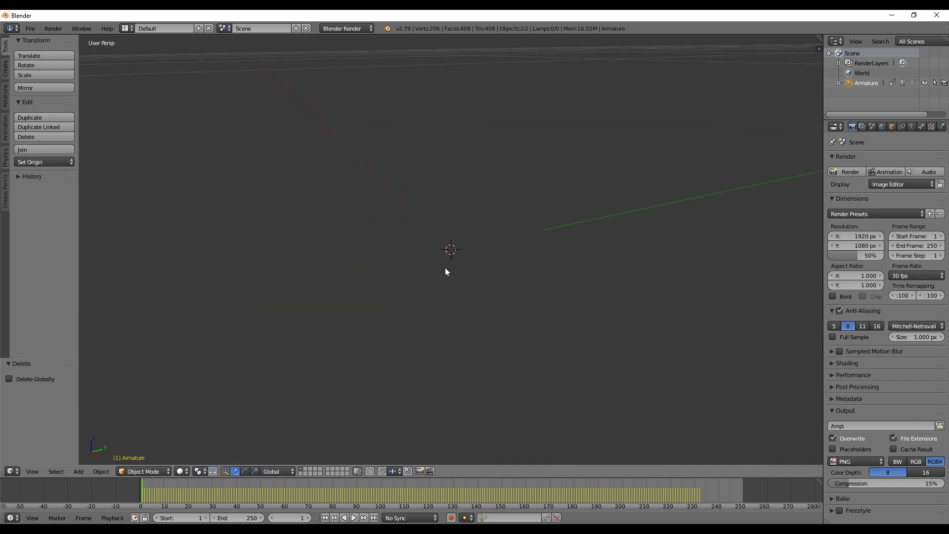
# Select the armature and add the pig monster mesh to the selection.
pyautogui.moveTo(450, 261); pyautogui.dragTo(488, 251, button='middle')
pyautogui.scroll(5, 487, 254)
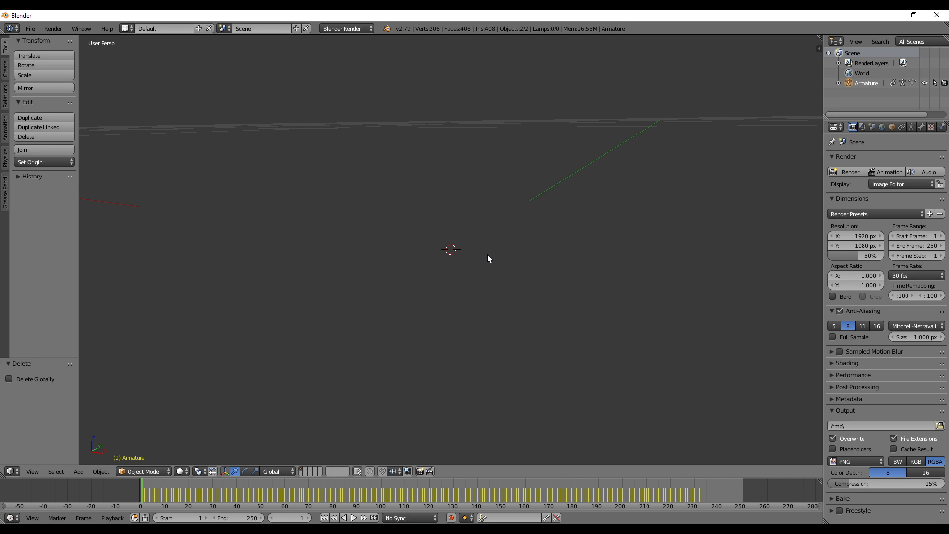
pyautogui.scroll(-3, 487, 254)
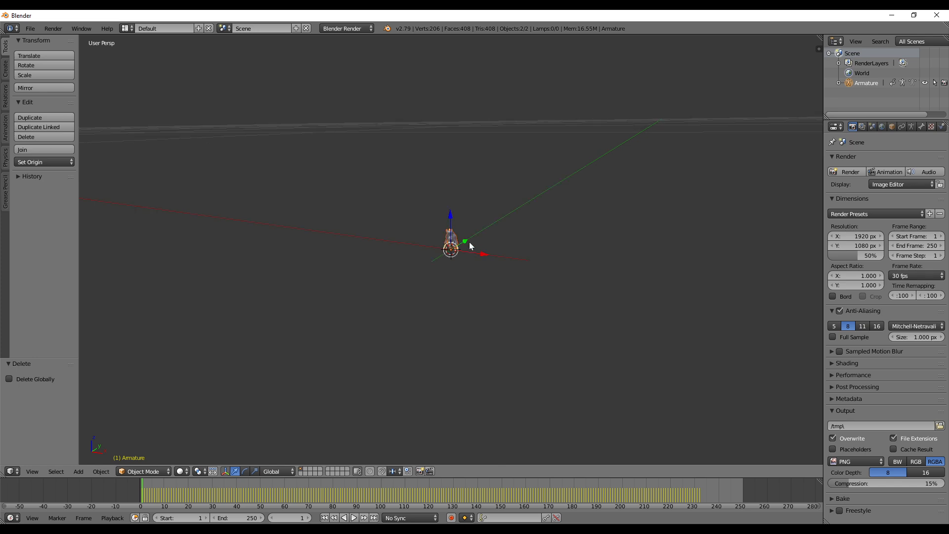
pyautogui.rightClick(450, 233)
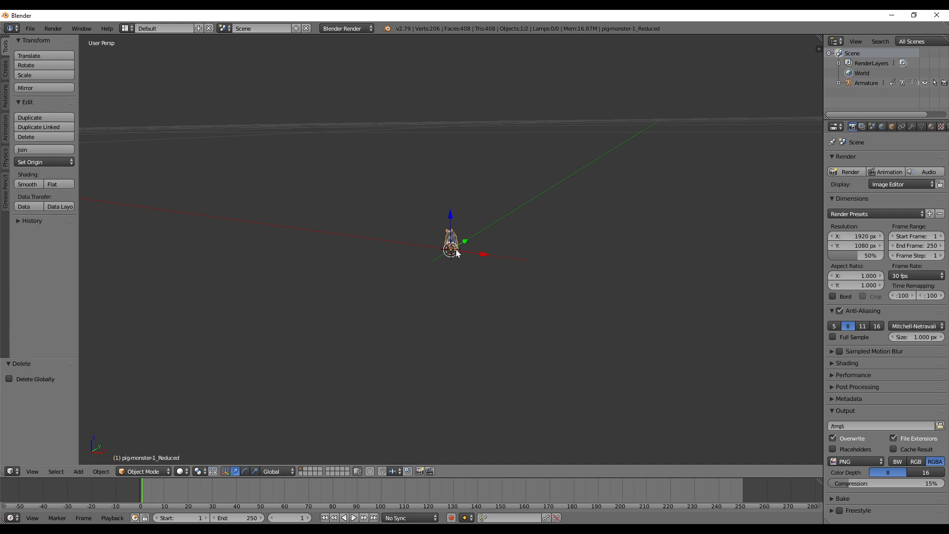
pyautogui.rightClick(455, 252)
pyautogui.rightClick(455, 253)
pyautogui.rightClick(455, 252)
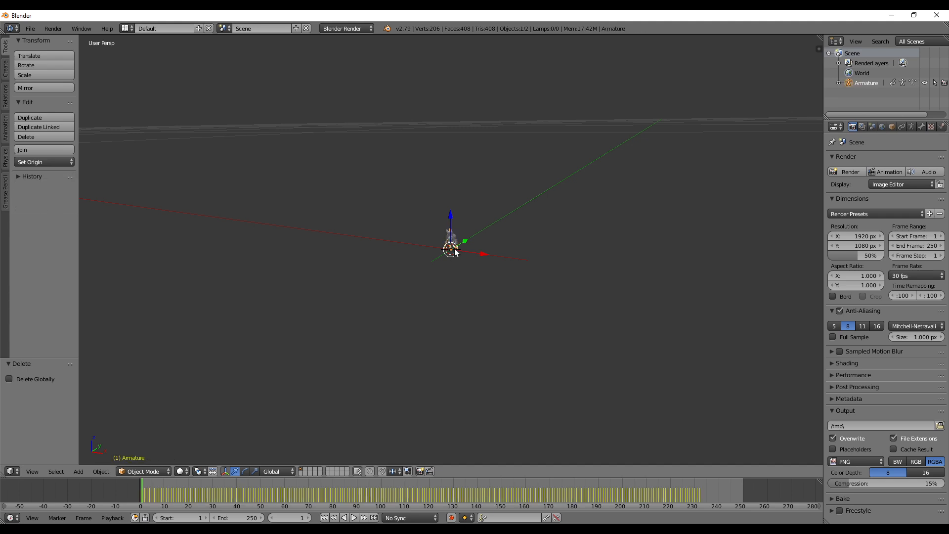
pyautogui.keyDown('shift'); pyautogui.rightClick(452, 239); pyautogui.keyUp('shift')
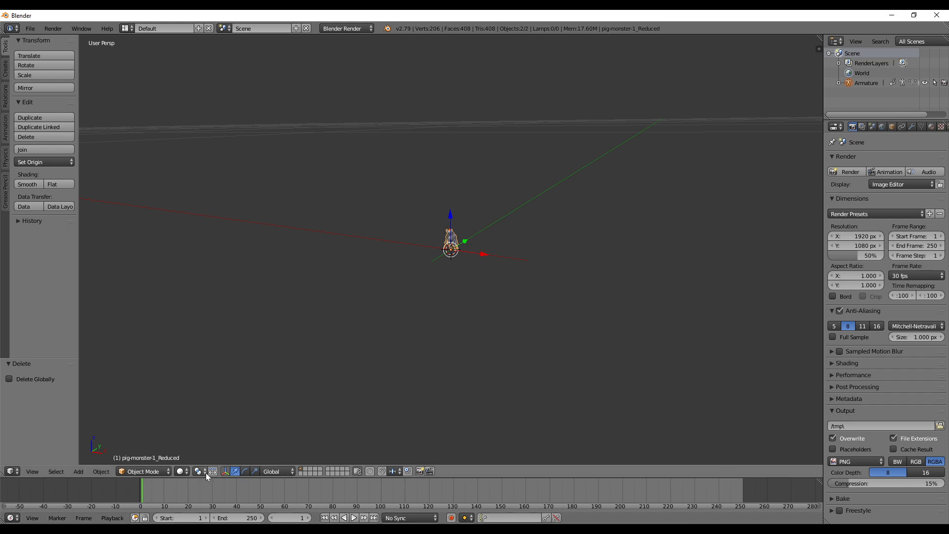
# Play the pig monster's animation, stop it and set the current frame to 0.
pyautogui.click(354, 517)
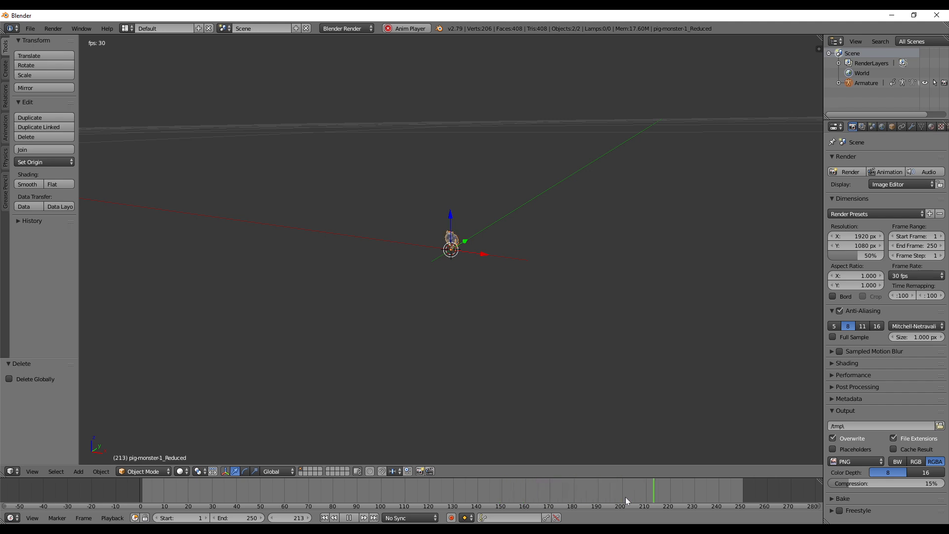
pyautogui.hotkey('alt', 'a')
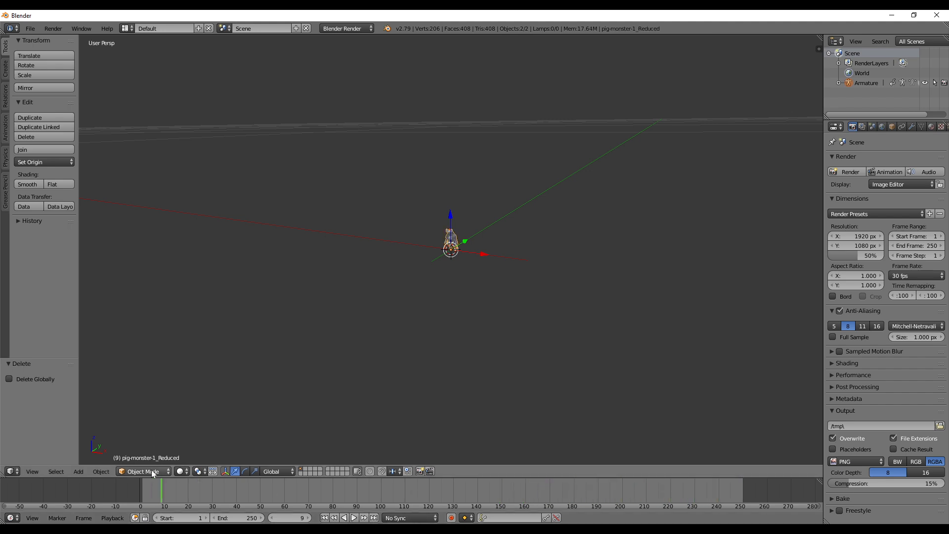
pyautogui.click(163, 472)
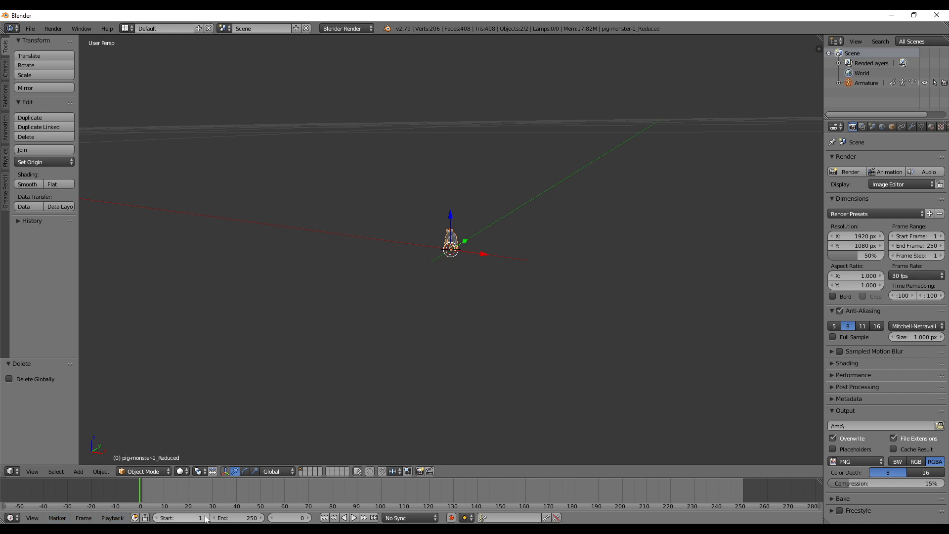
pyautogui.click(393, 518)
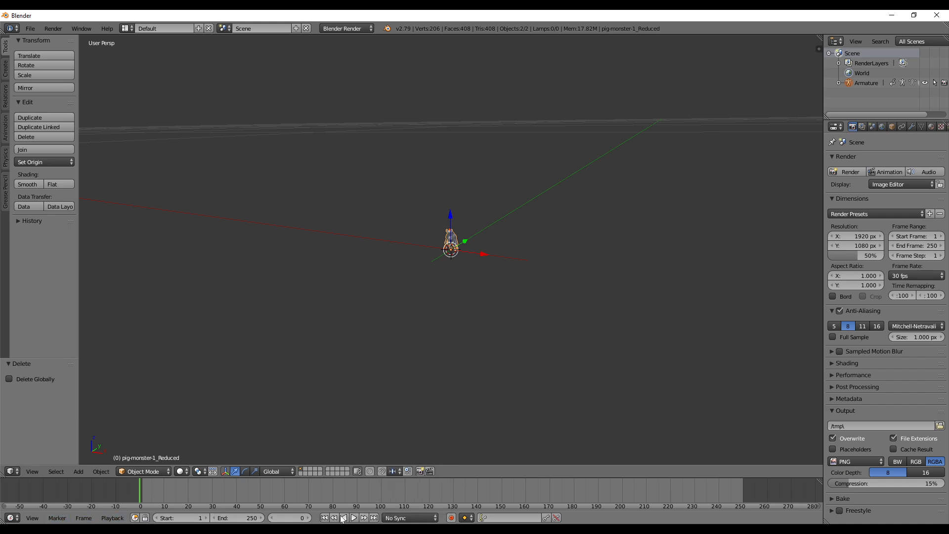
pyautogui.click(32, 517)
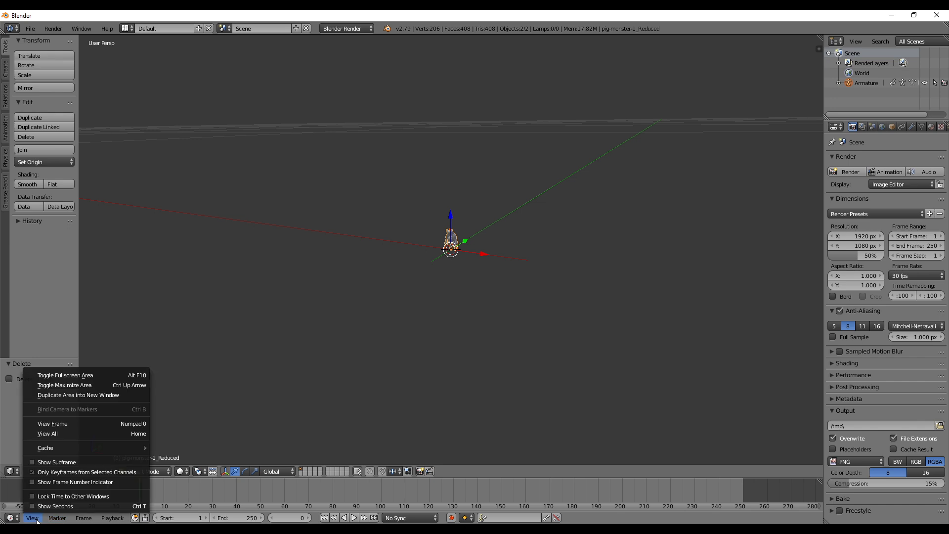
pyautogui.click(108, 519)
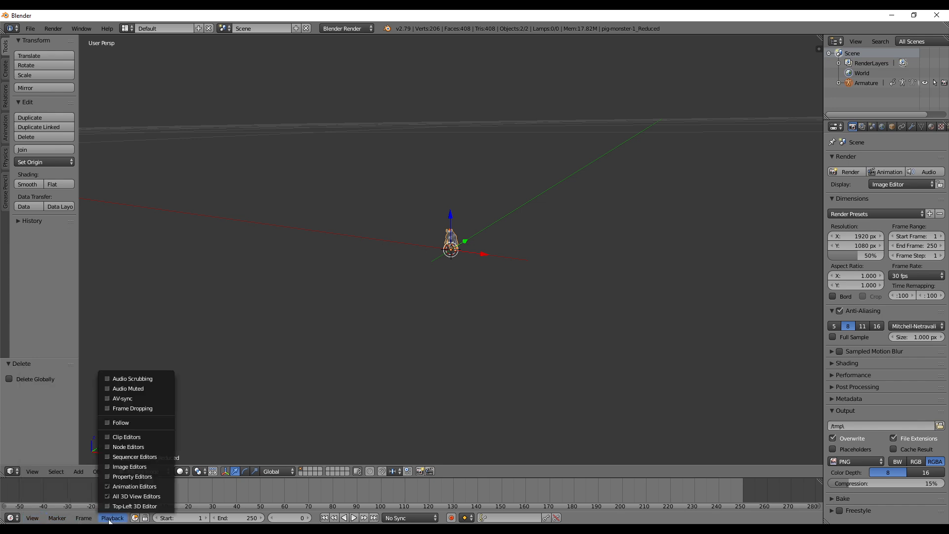
# Start a DirectX export of the selected armature and mesh into the C:\flow\model folder.
pyautogui.click(30, 28)
pyautogui.moveTo(51, 228)
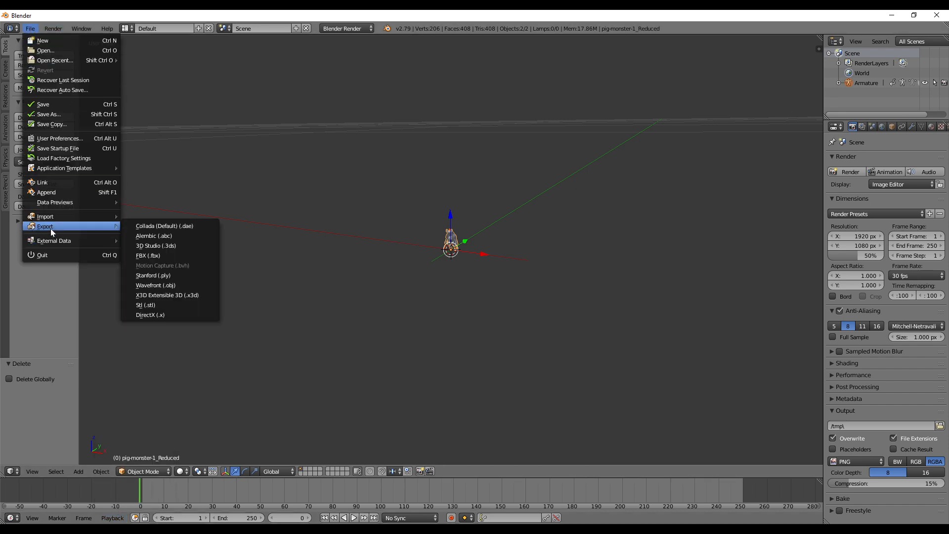
pyautogui.click(170, 315)
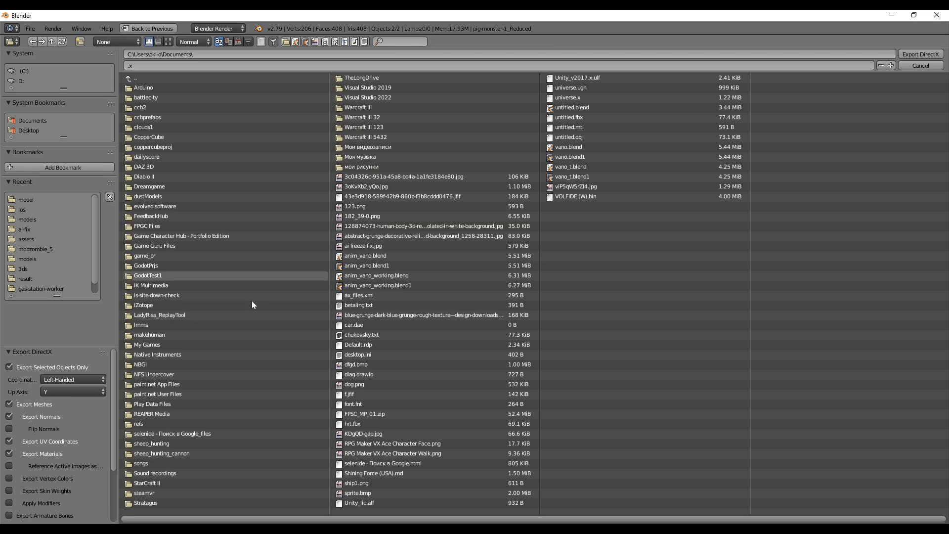
pyautogui.click(33, 199)
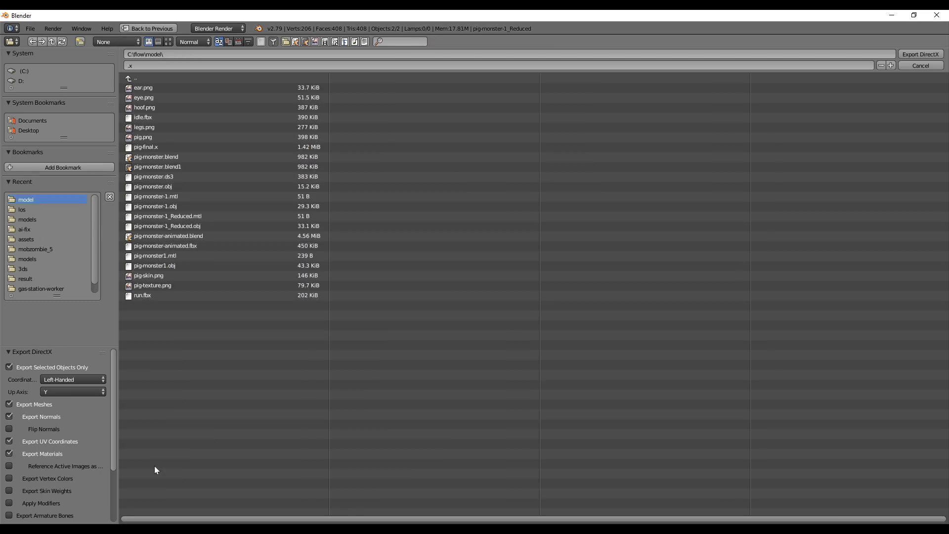
pyautogui.click(177, 66)
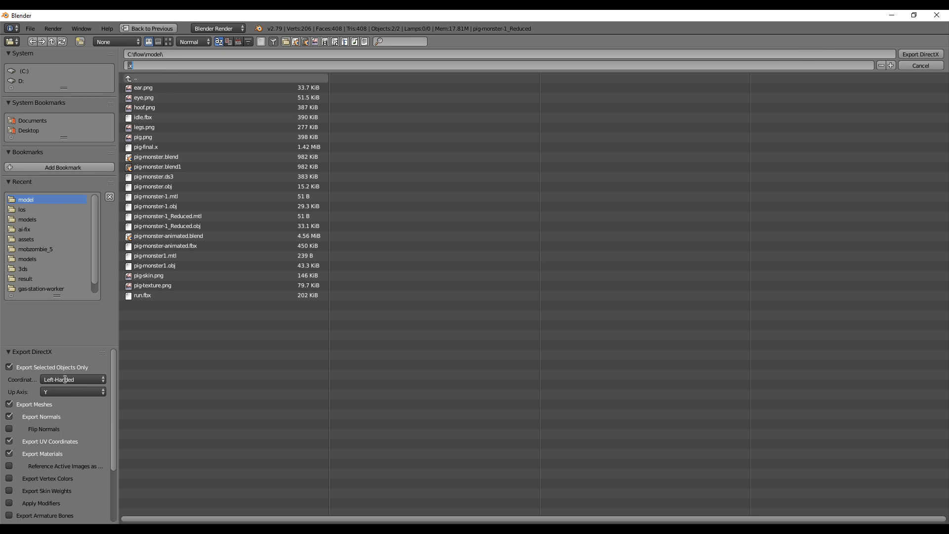
# Enable exporting vertex colors, skin weights, armature bones and animations, plus Include Frame Rate and Verbose, for the DirectX export.
pyautogui.click(92, 380)
pyautogui.click(87, 380)
pyautogui.click(74, 360)
pyautogui.scroll(-5, 112, 441)
pyautogui.click(61, 406)
pyautogui.click(55, 419)
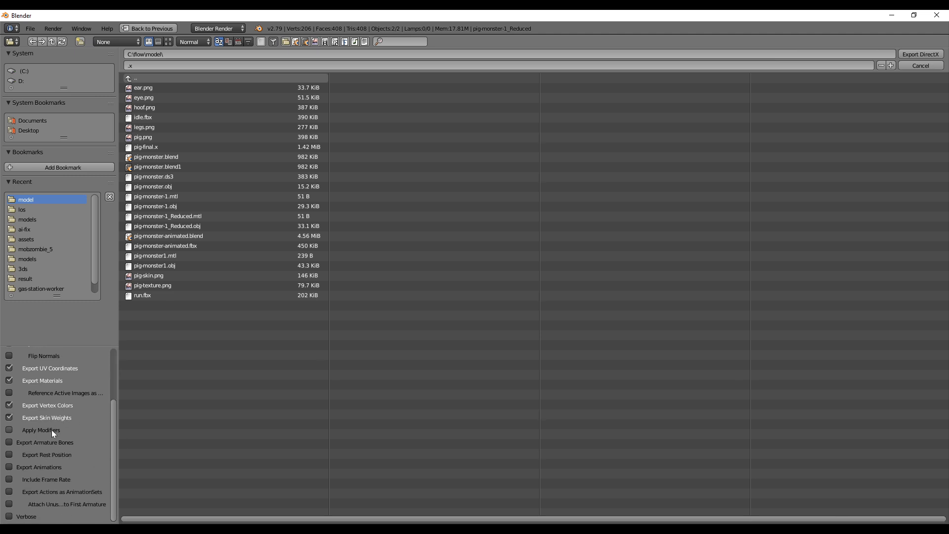
pyautogui.click(44, 443)
pyautogui.click(47, 467)
pyautogui.click(51, 480)
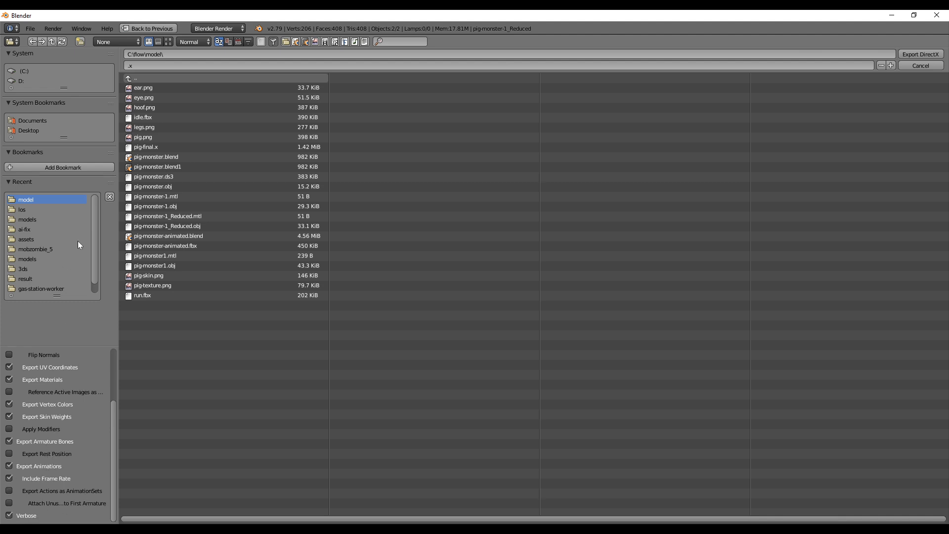
# Name the file pig-final-2.x and export it.
pyautogui.click(161, 66)
pyautogui.write('-2')
pyautogui.press('Return')
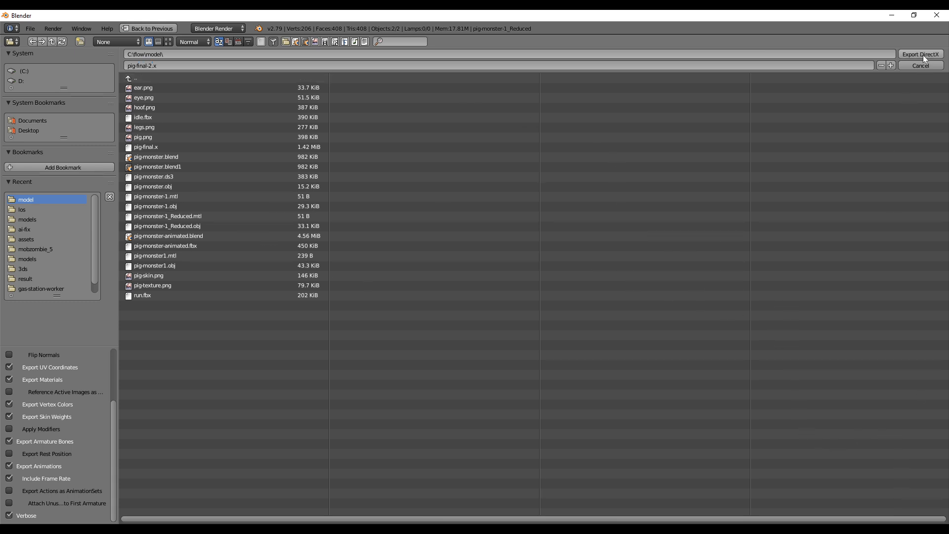
pyautogui.press('Return')
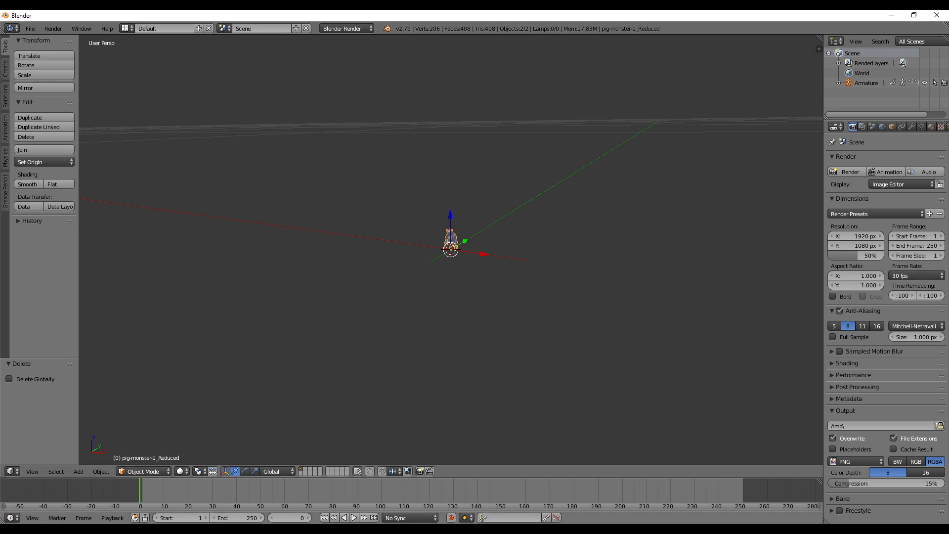
# Switch to CopperCube and import pig-final-2.x as an animated mesh into the test scene.
pyautogui.hotkey('alt', 'Tab')
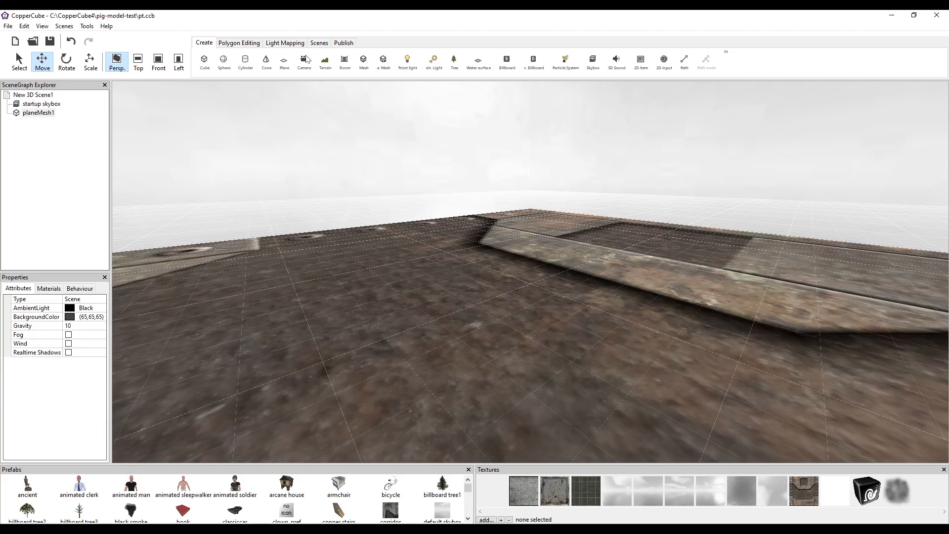
pyautogui.click(383, 62)
pyautogui.doubleClick(222, 86)
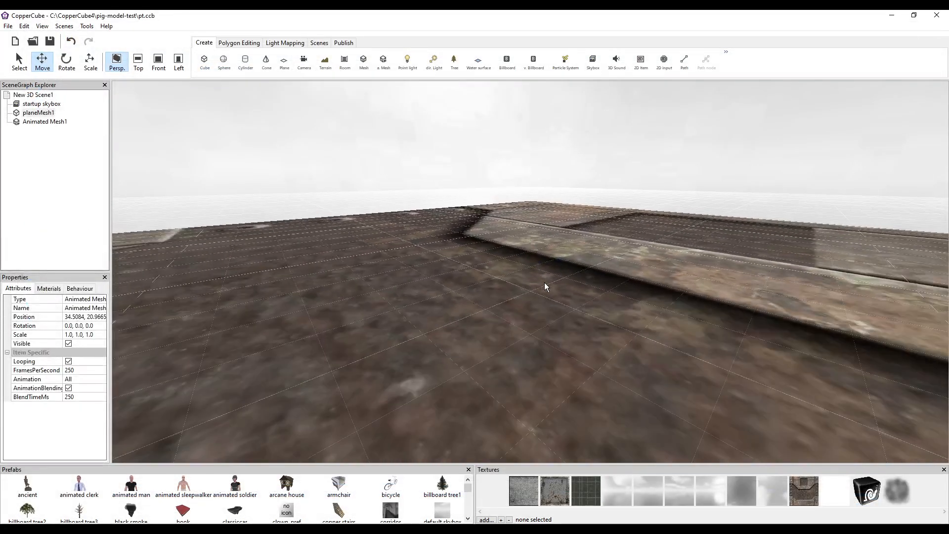
# Set the imported mesh's scale to 100, 100, 100.
pyautogui.click(84, 335)
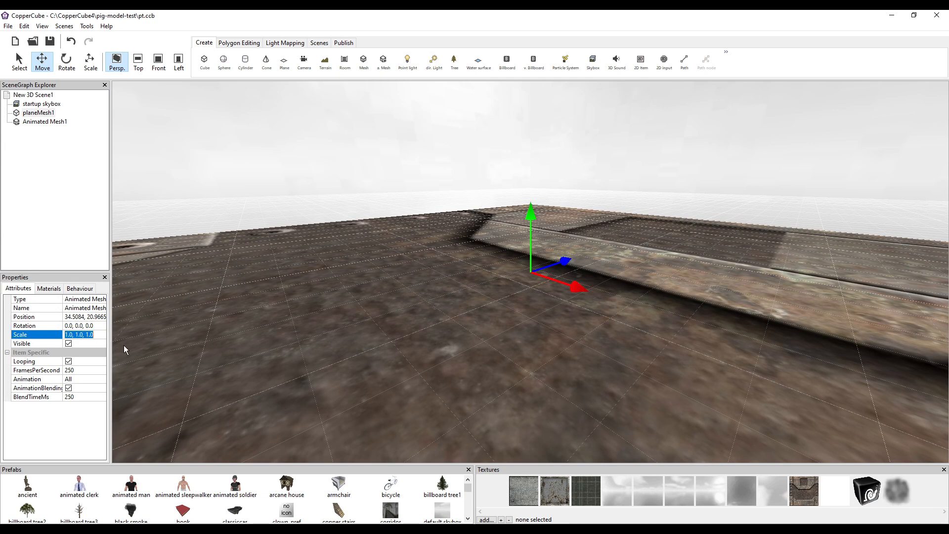
pyautogui.write('100,100')
pyautogui.press('Return')
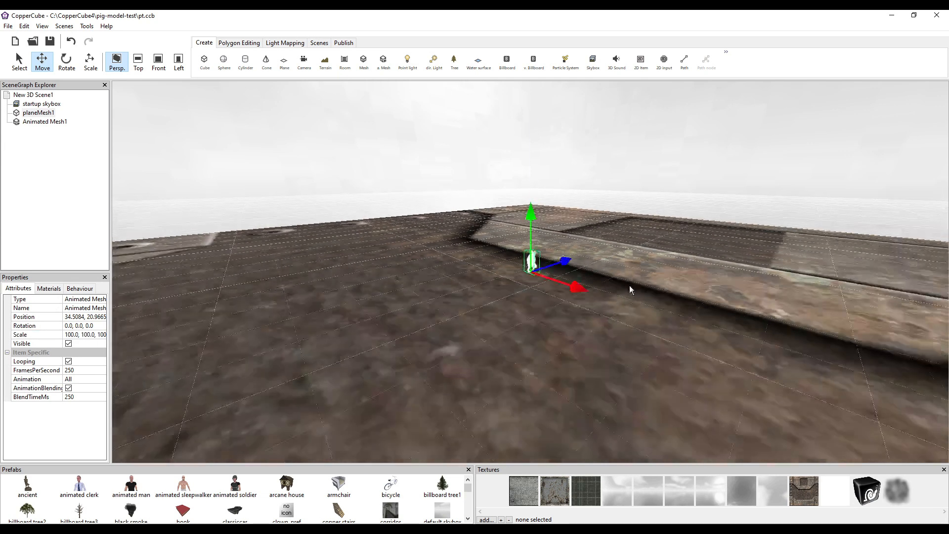
# Reselect the animated mesh and set its scale to 1000, 1000, 1000.
pyautogui.moveTo(629, 285); pyautogui.dragTo(514, 329)
pyautogui.click(515, 329)
pyautogui.moveTo(515, 330); pyautogui.dragTo(531, 336, button='middle')
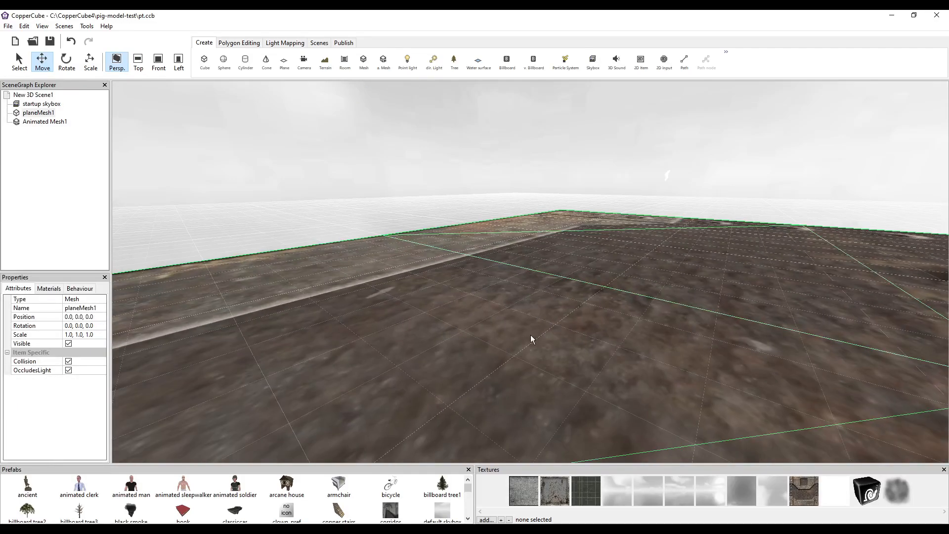
pyautogui.scroll(-3, 537, 325)
pyautogui.click(581, 242)
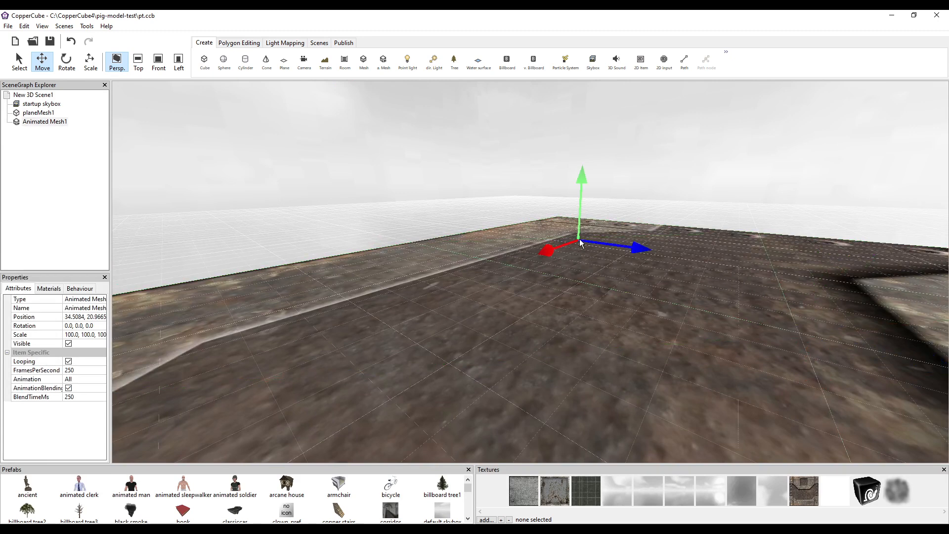
pyautogui.click(91, 335)
pyautogui.write('1000')
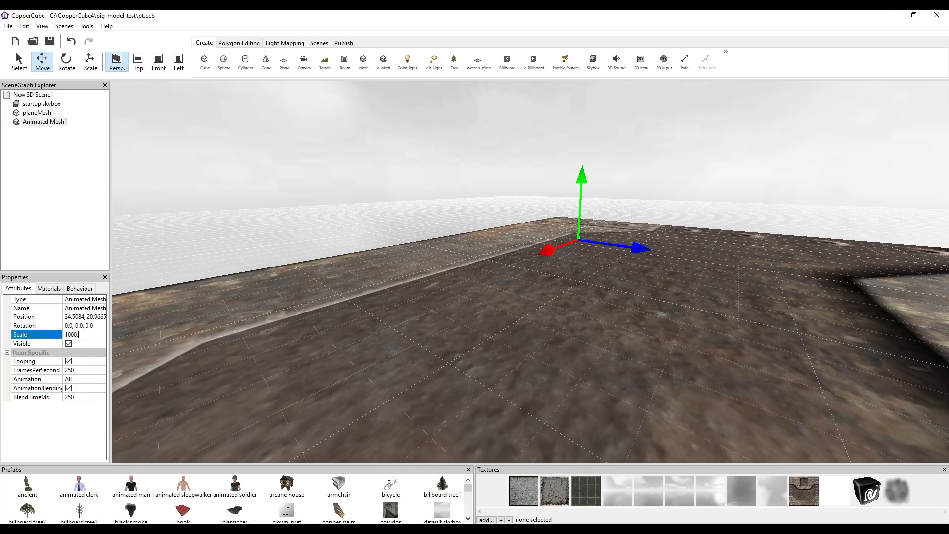
pyautogui.press('Return')
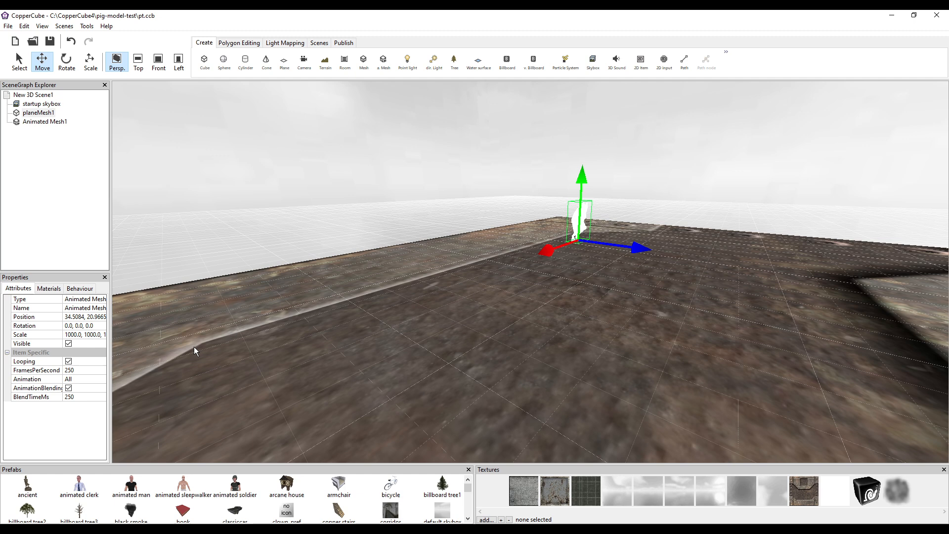
# Move the pig monster along the X axis to about 49.84.
pyautogui.scroll(4, 720, 232)
pyautogui.moveTo(707, 245); pyautogui.dragTo(598, 222)
pyautogui.scroll(3, 662, 249)
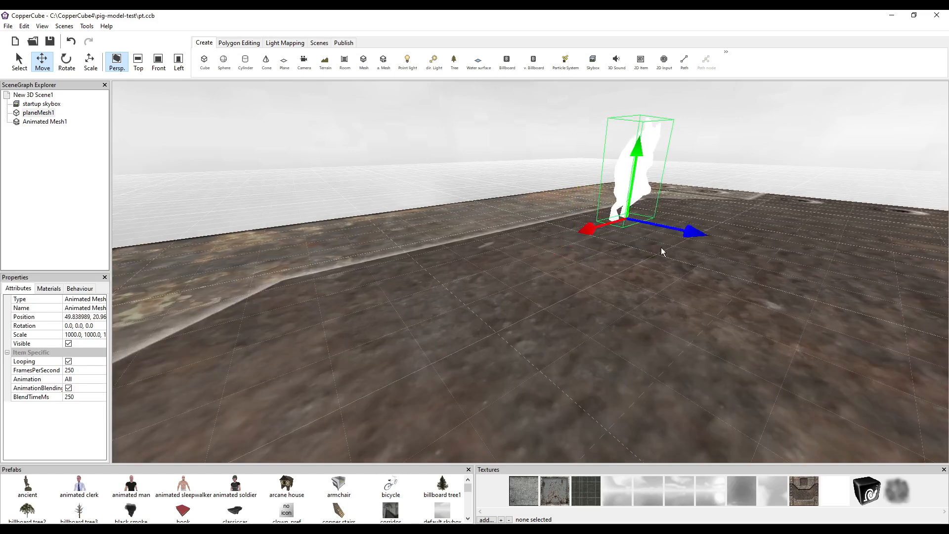
pyautogui.moveTo(662, 250); pyautogui.dragTo(653, 254, button='middle')
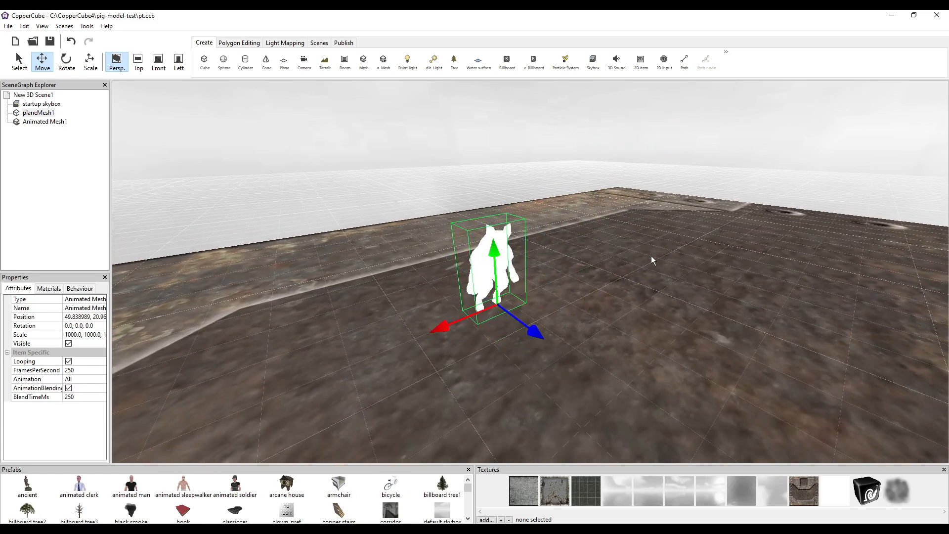
# Set the pig monster's playback speed to 30 frames per second and check which animations are available.
pyautogui.click(90, 397)
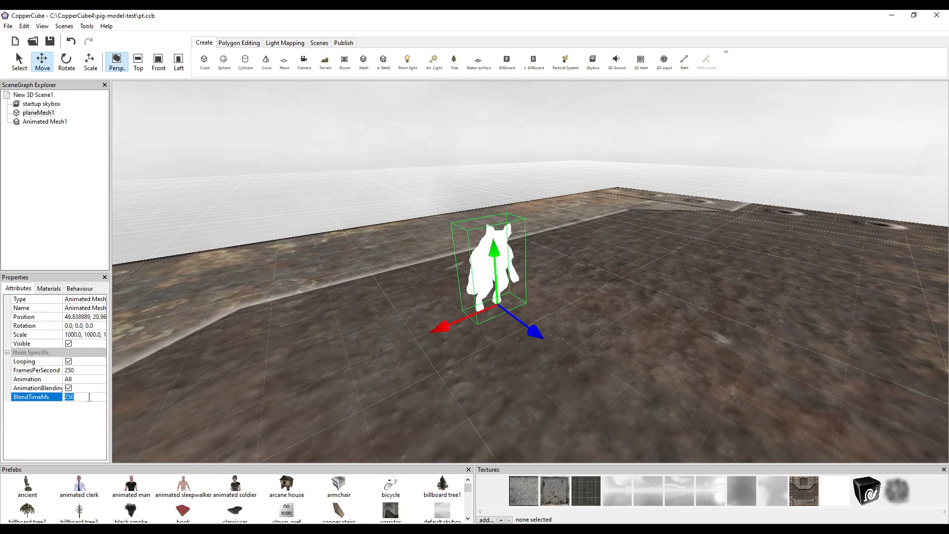
pyautogui.click(89, 371)
pyautogui.write('30')
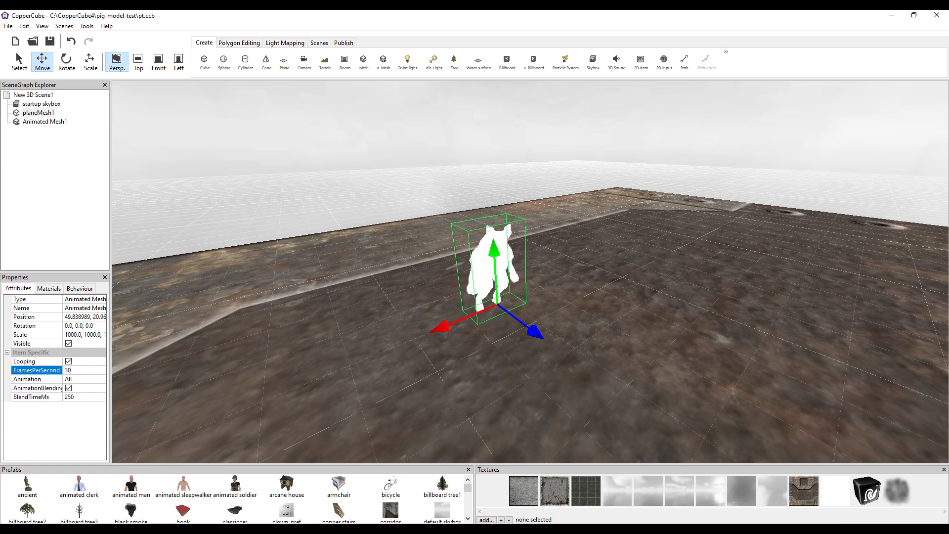
pyautogui.press('Return')
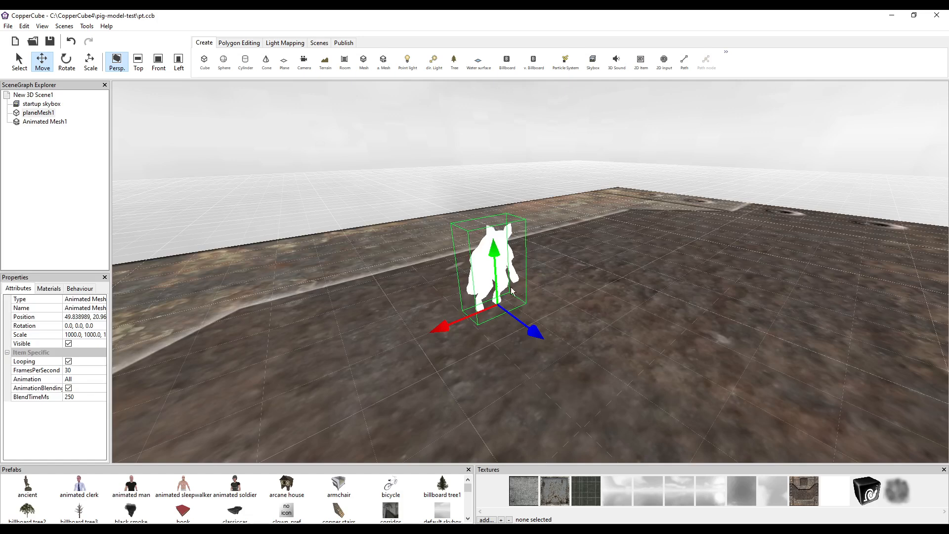
pyautogui.click(90, 379)
pyautogui.click(91, 380)
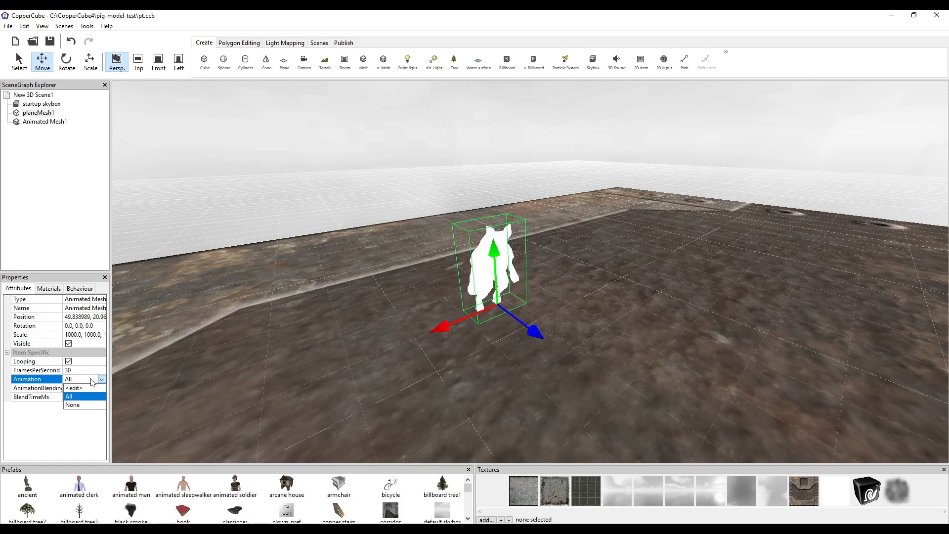
pyautogui.click(51, 452)
# Nudge the pig monster along its Z axis and texture its material with pig-texture.png from the C:\flow\model folder.
pyautogui.click(48, 289)
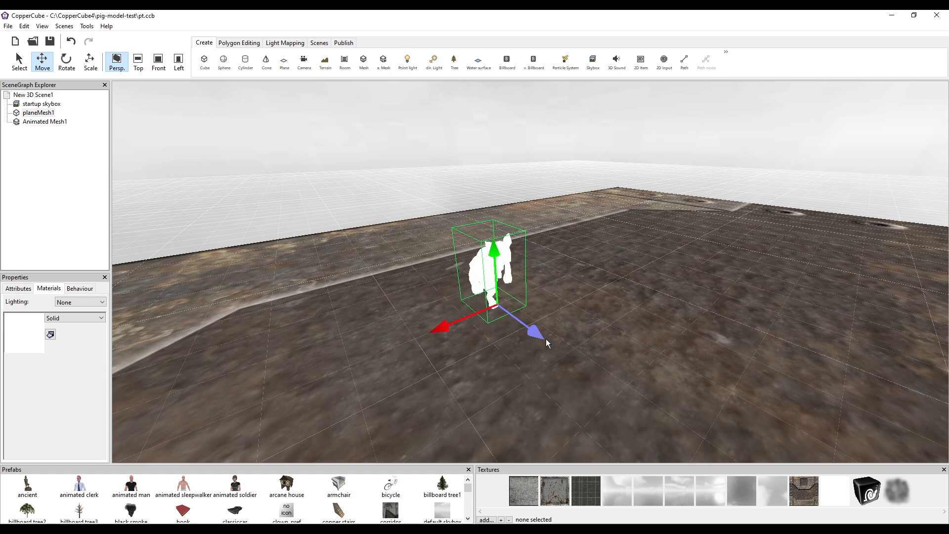
pyautogui.moveTo(547, 342); pyautogui.dragTo(575, 364)
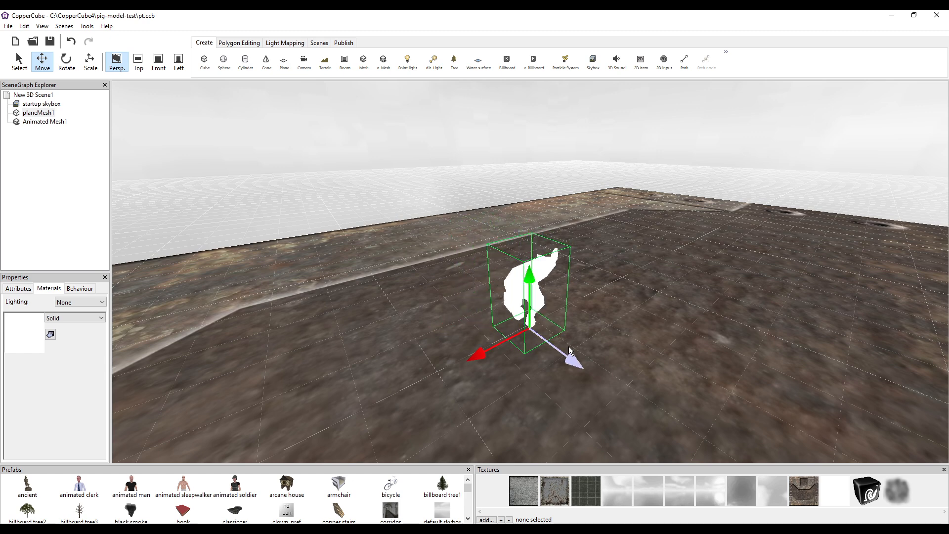
pyautogui.click(491, 520)
pyautogui.doubleClick(435, 86)
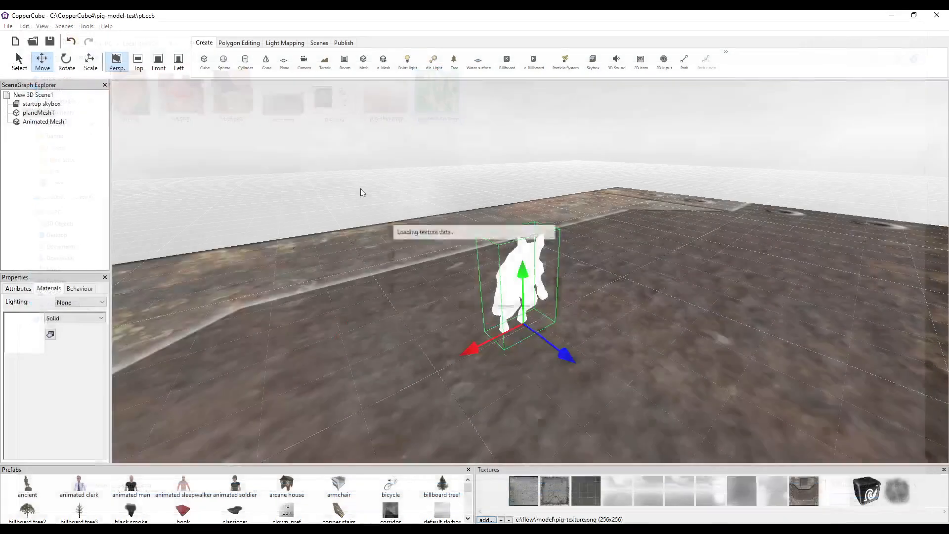
pyautogui.click(50, 334)
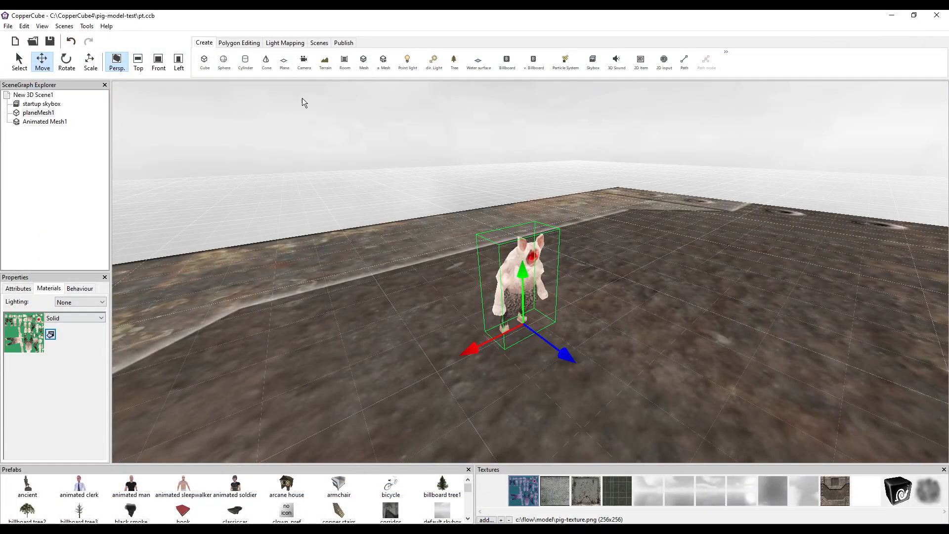
# Show the irrEdit/Irrlicht properties and disable BilinearFilter1 on the pig monster's material.
pyautogui.click(43, 27)
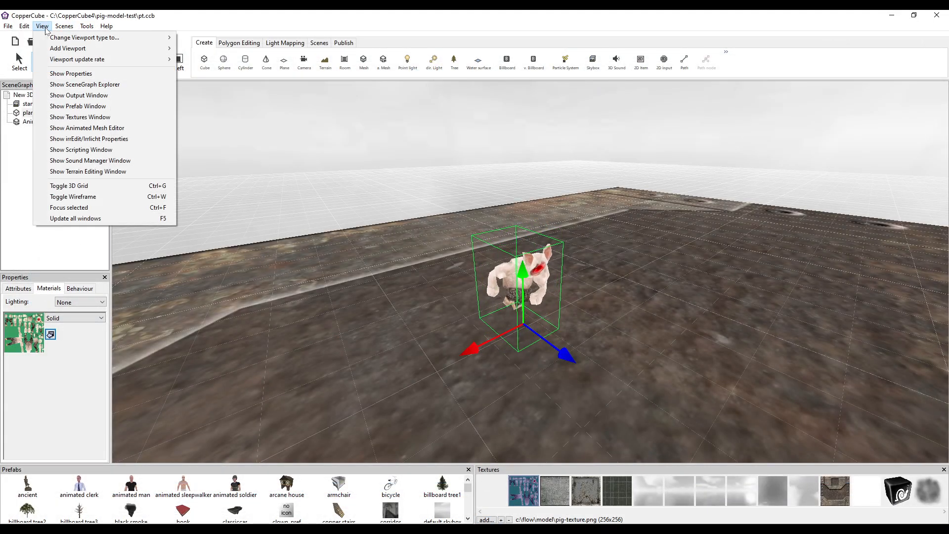
pyautogui.click(76, 139)
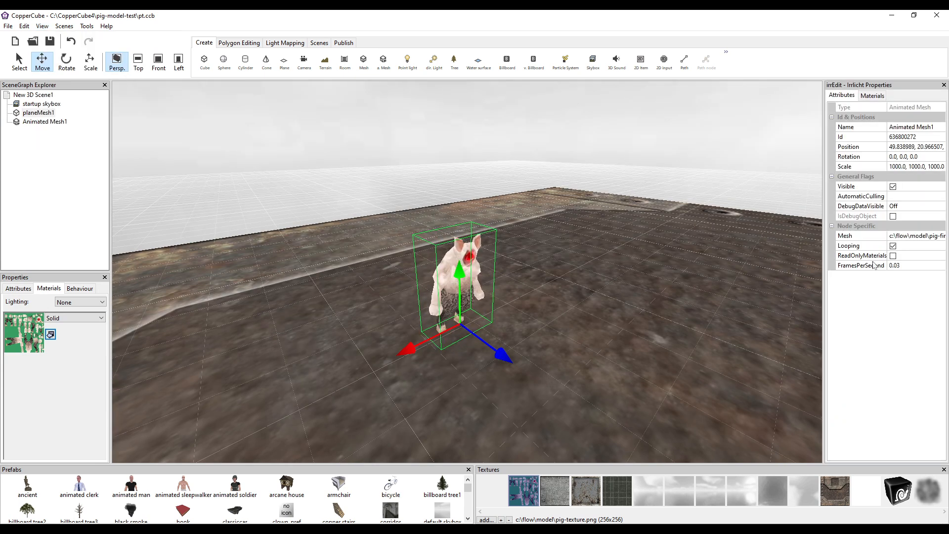
pyautogui.click(871, 95)
pyautogui.scroll(-3, 893, 338)
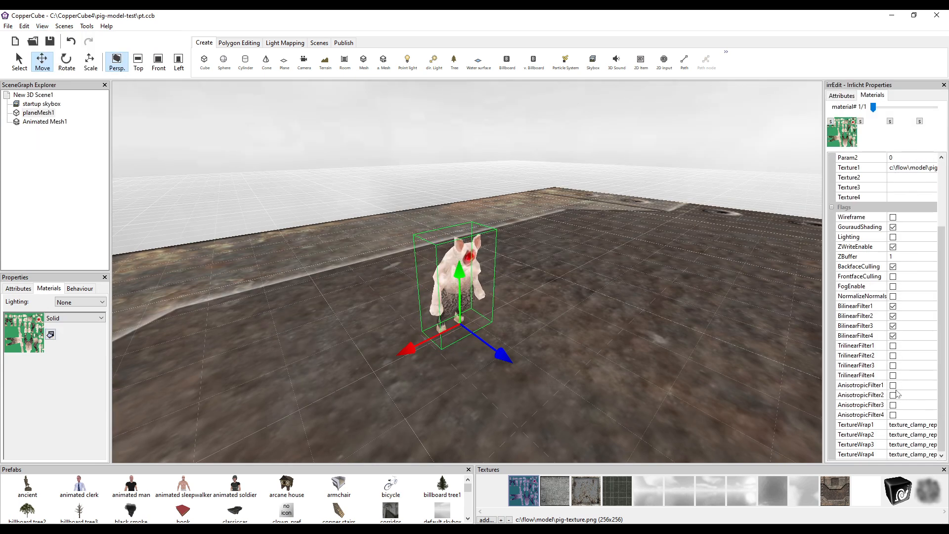
pyautogui.click(893, 306)
pyautogui.moveTo(692, 297); pyautogui.dragTo(557, 300, button='middle')
pyautogui.scroll(3, 558, 300)
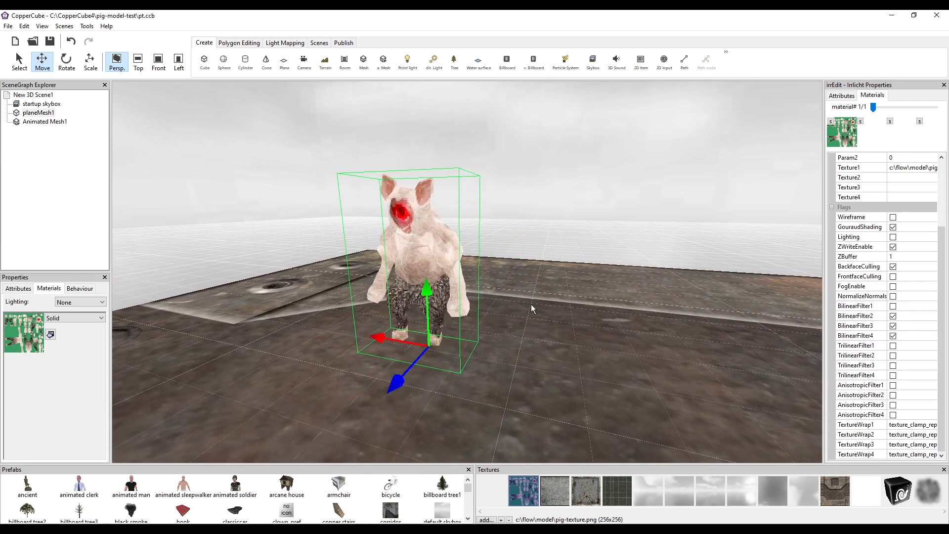
# Place the pig monster at position 0, 0, 0 and bring it into close view.
pyautogui.click(20, 292)
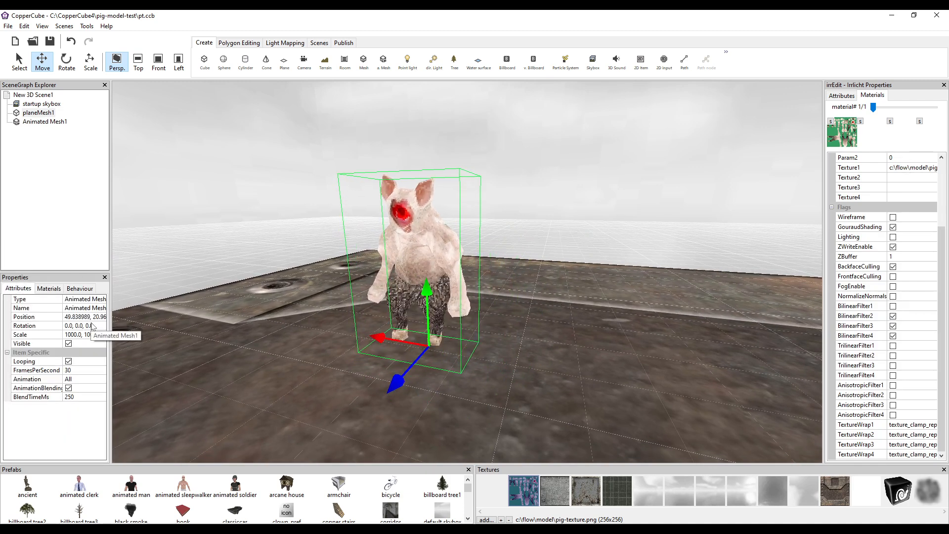
pyautogui.click(85, 316)
pyautogui.write('0,0,0')
pyautogui.press('Return')
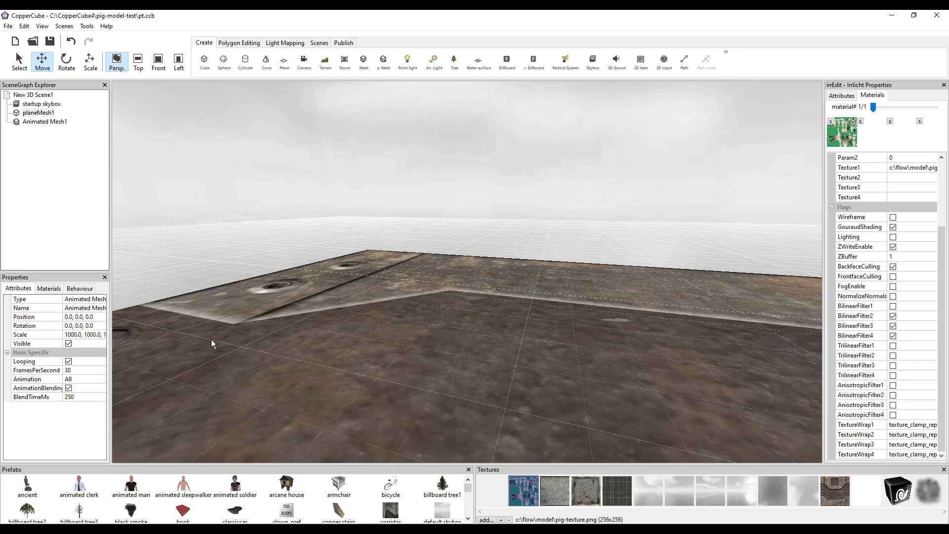
pyautogui.moveTo(396, 388); pyautogui.dragTo(458, 360, button='middle')
pyautogui.scroll(5, 503, 370)
pyautogui.scroll(-5, 458, 359)
pyautogui.scroll(4, 458, 361)
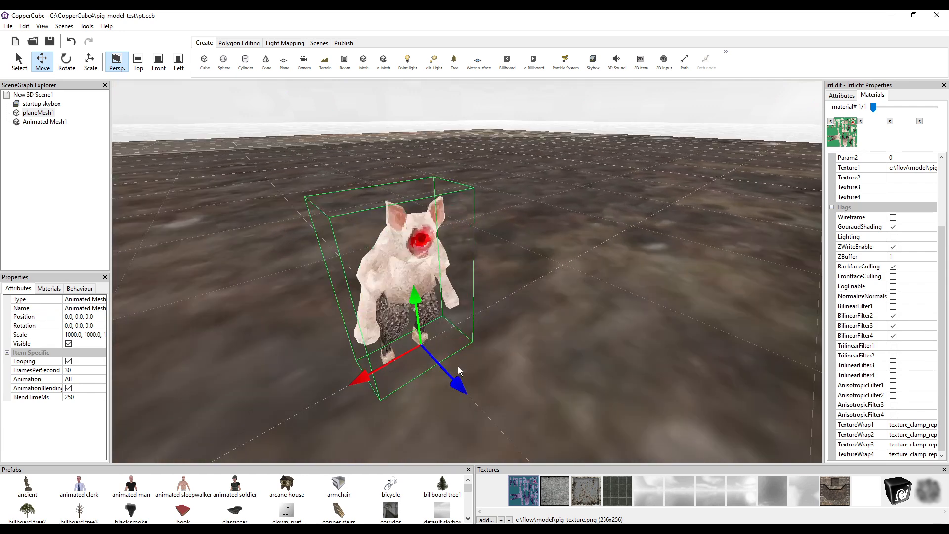
# Open the pig monster's animation for editing in the Animated Meshes Editor and close the irrEdit/Irrlicht properties.
pyautogui.click(75, 378)
pyautogui.click(74, 388)
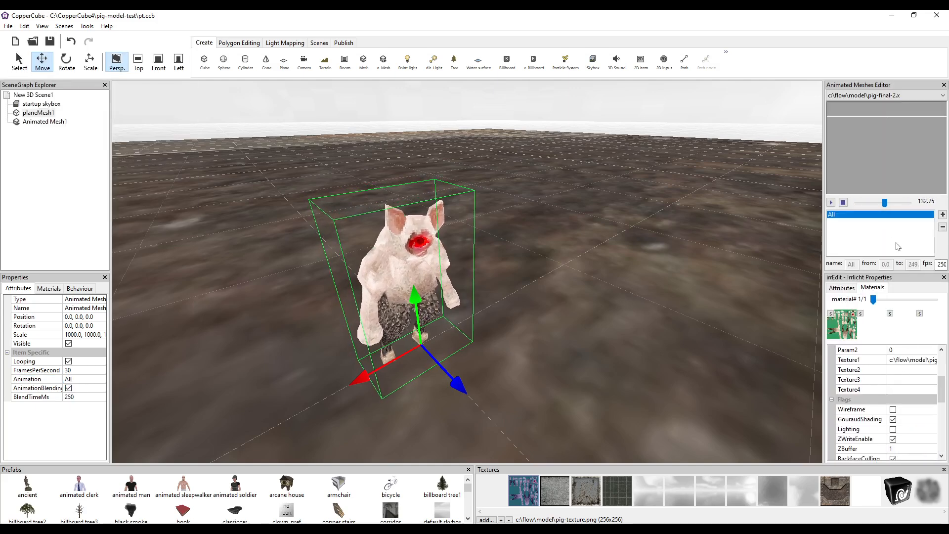
pyautogui.click(943, 277)
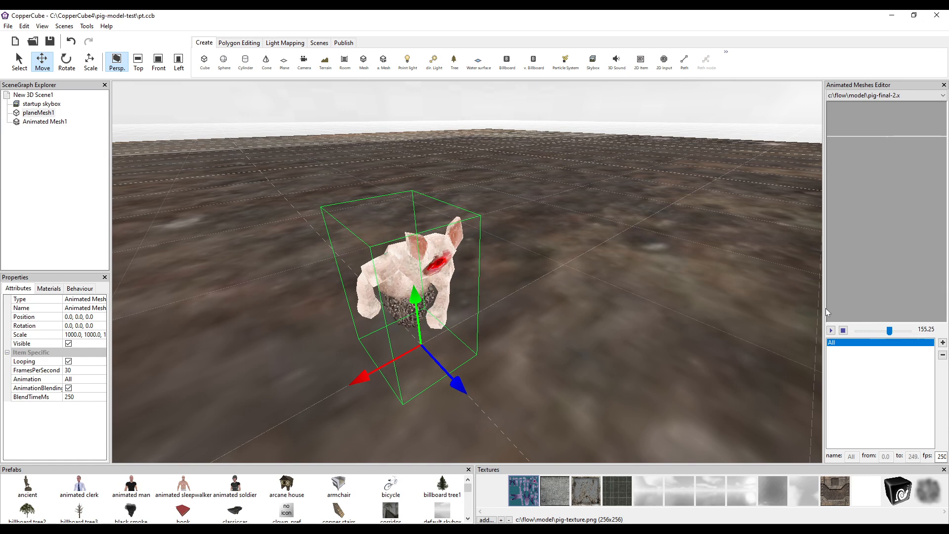
# Widen the Animated Meshes Editor and check in Blender's Action Editor where the idle animation ends before returning to CopperCube.
pyautogui.moveTo(824, 308); pyautogui.dragTo(698, 308)
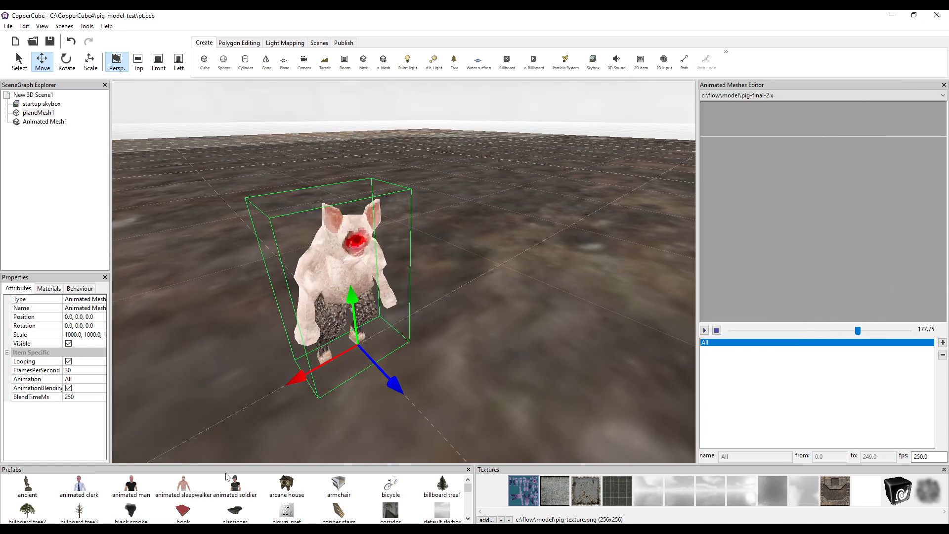
pyautogui.hotkey('alt', 'Tab')
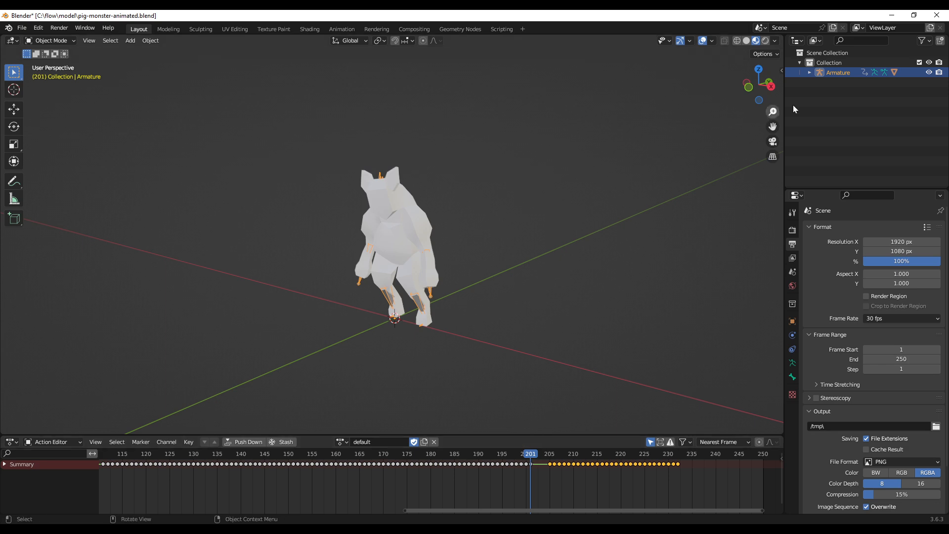
pyautogui.click(891, 15)
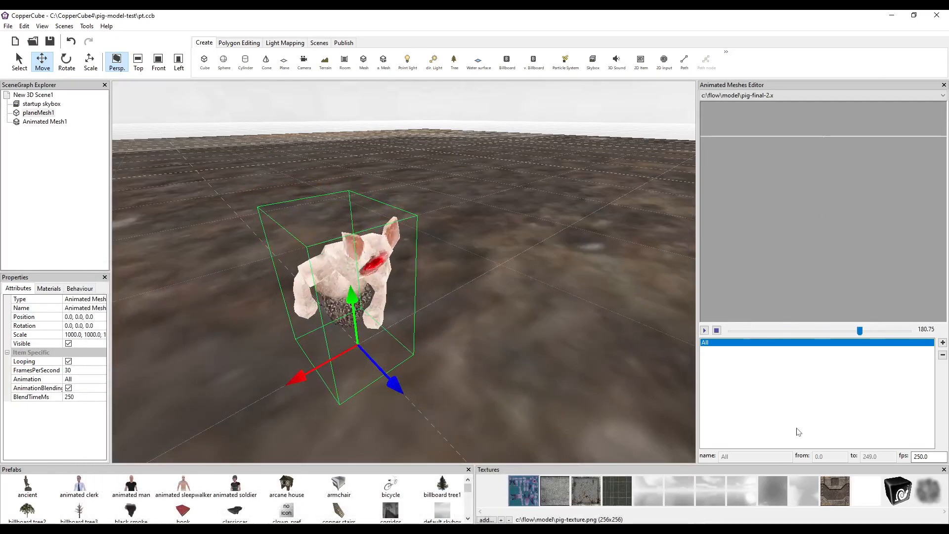
# Add an animation named idle to the pig monster mesh, running from frame 0 to 201.
pyautogui.click(943, 342)
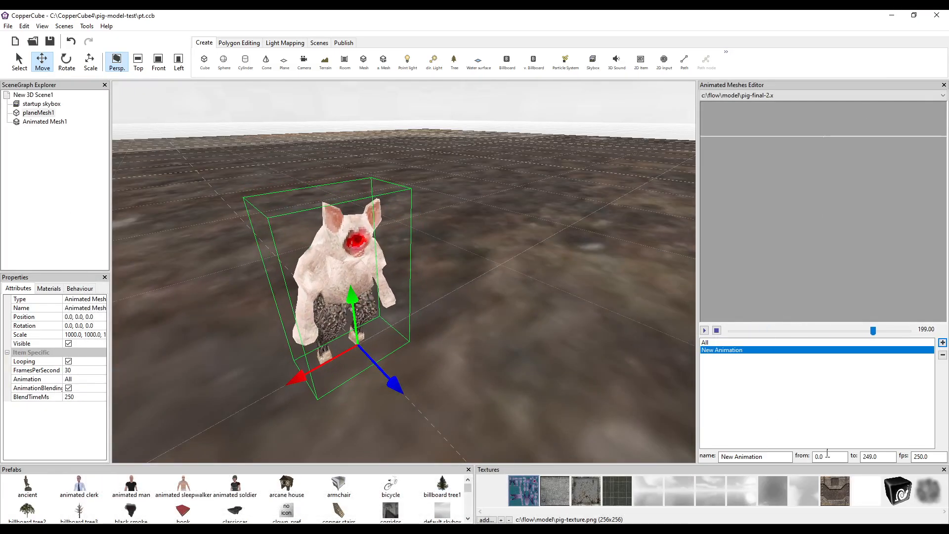
pyautogui.doubleClick(883, 459)
pyautogui.write('201')
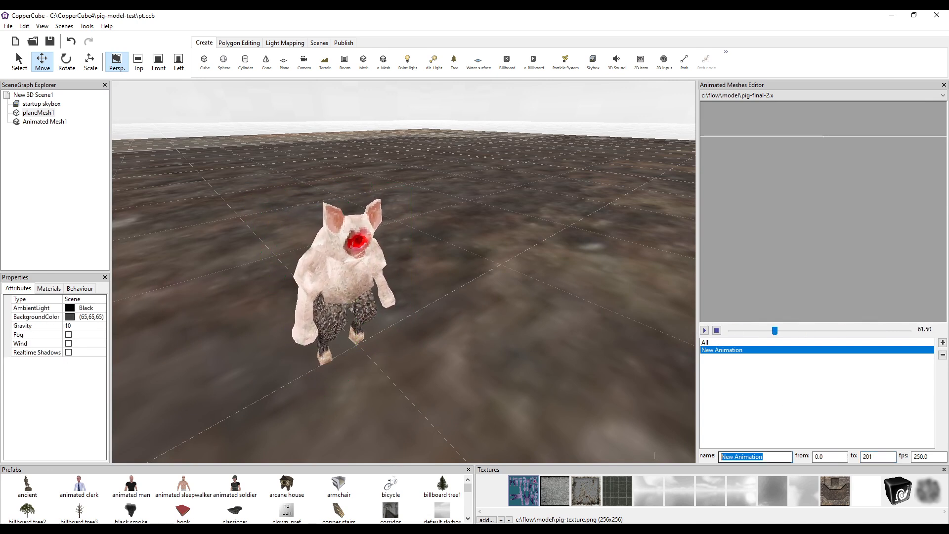
pyautogui.write('walk')
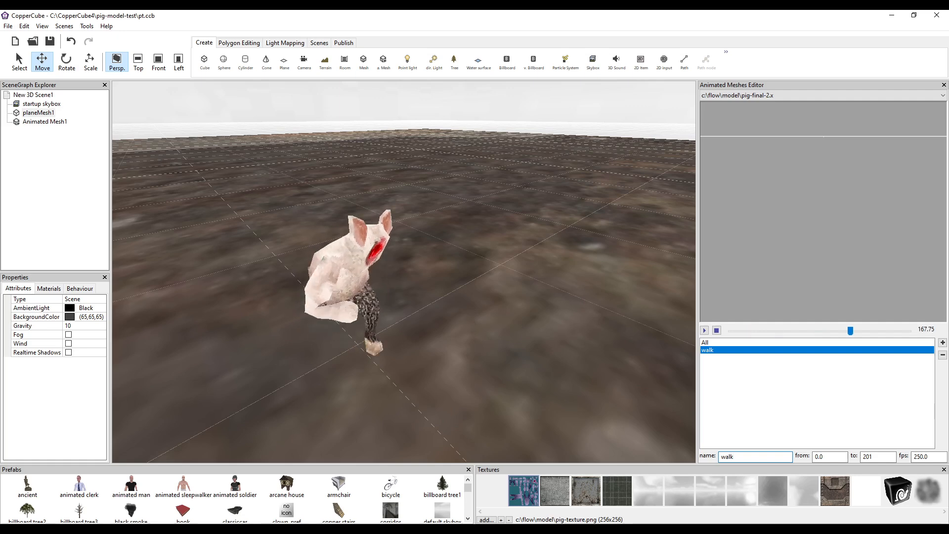
pyautogui.press('BackSpace')
pyautogui.press('BackSpace')
pyautogui.press('BackSpace')
pyautogui.press('BackSpace')
pyautogui.write('idle')
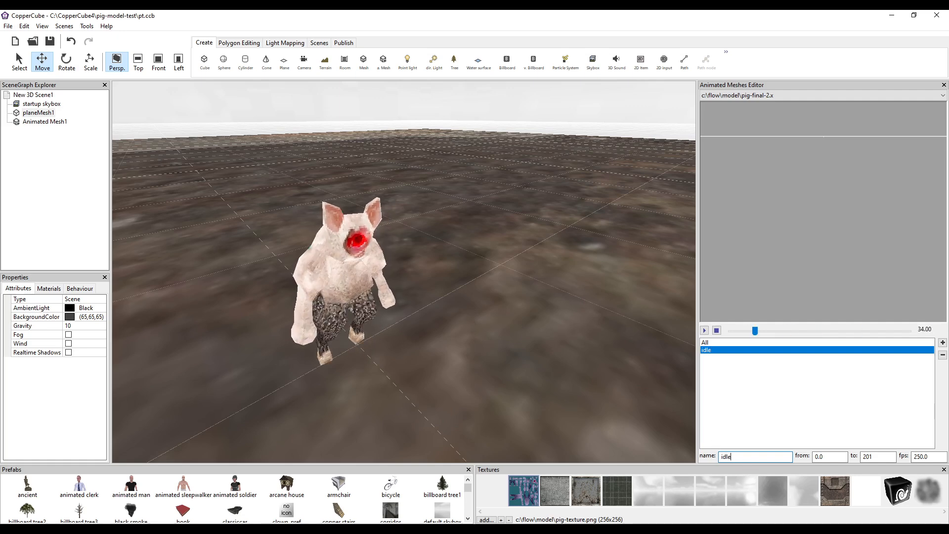
# Add a second animation covering frames 205 to 232 at 30 fps, checking the range in Blender's Action Editor.
pyautogui.click(942, 343)
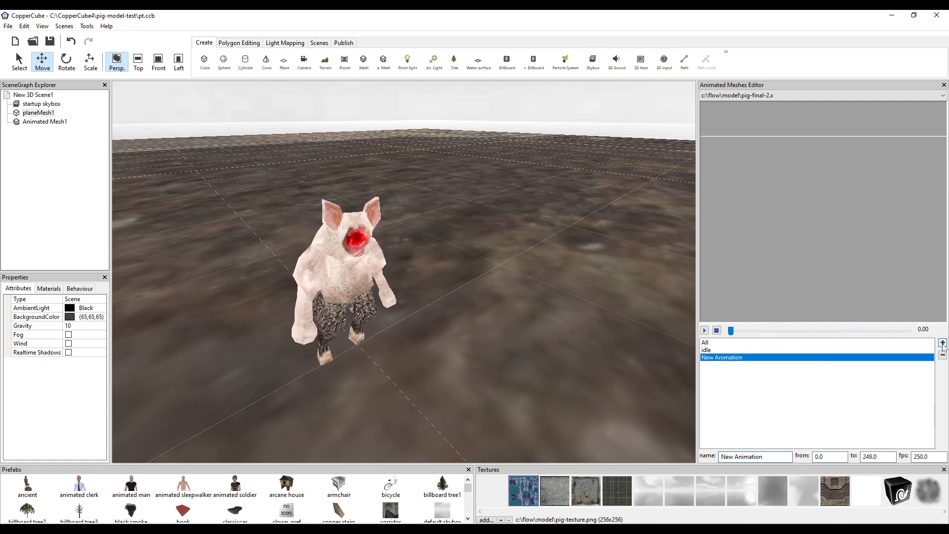
pyautogui.hotkey('alt', 'Tab')
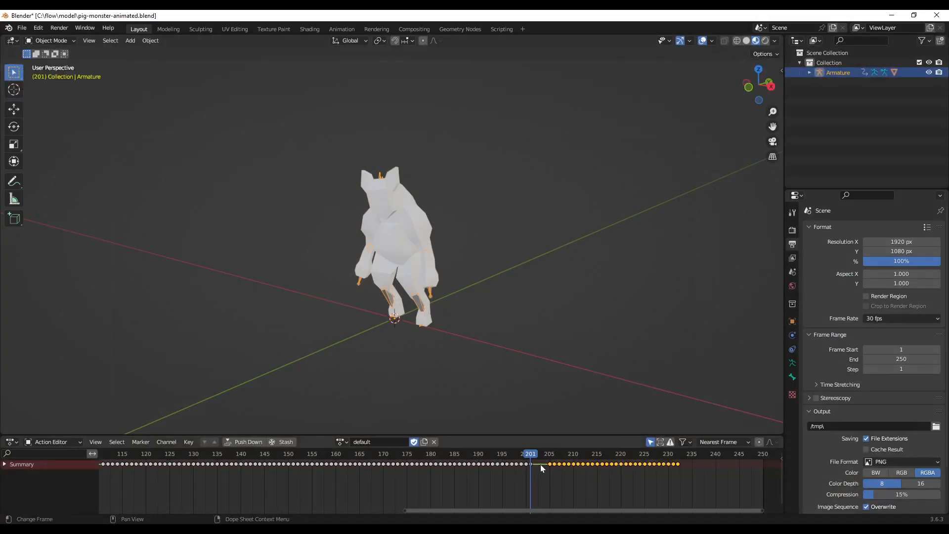
pyautogui.click(550, 459)
pyautogui.moveTo(550, 459); pyautogui.dragTo(678, 461)
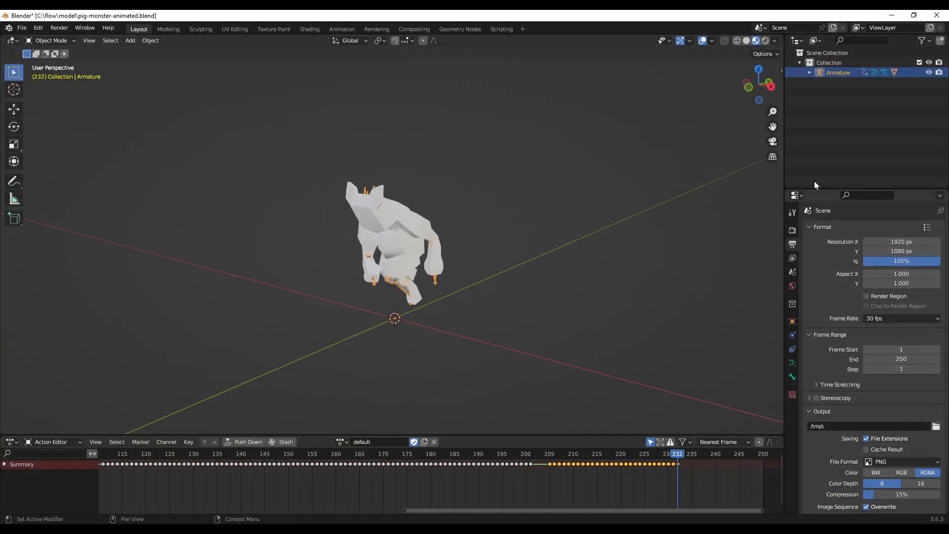
pyautogui.click(892, 15)
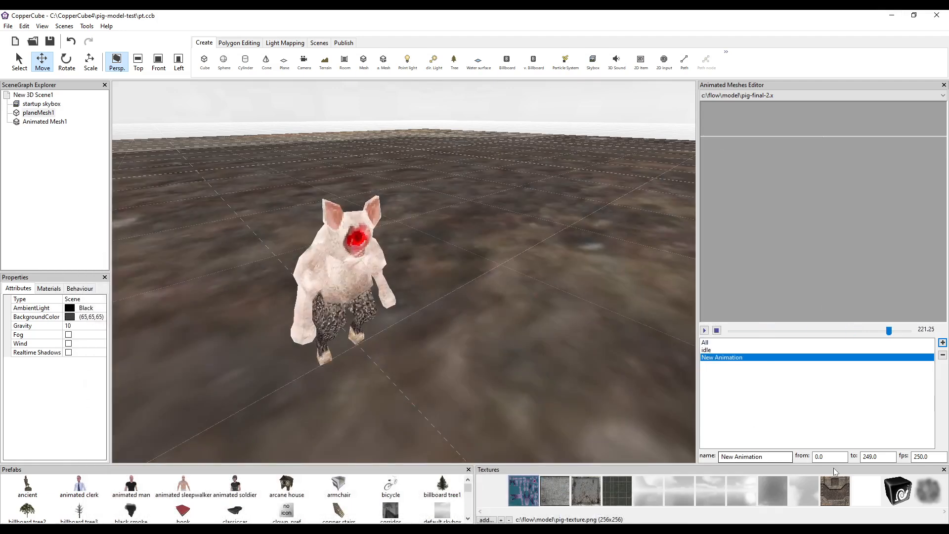
pyautogui.moveTo(830, 456); pyautogui.dragTo(800, 462)
pyautogui.press('BackSpace')
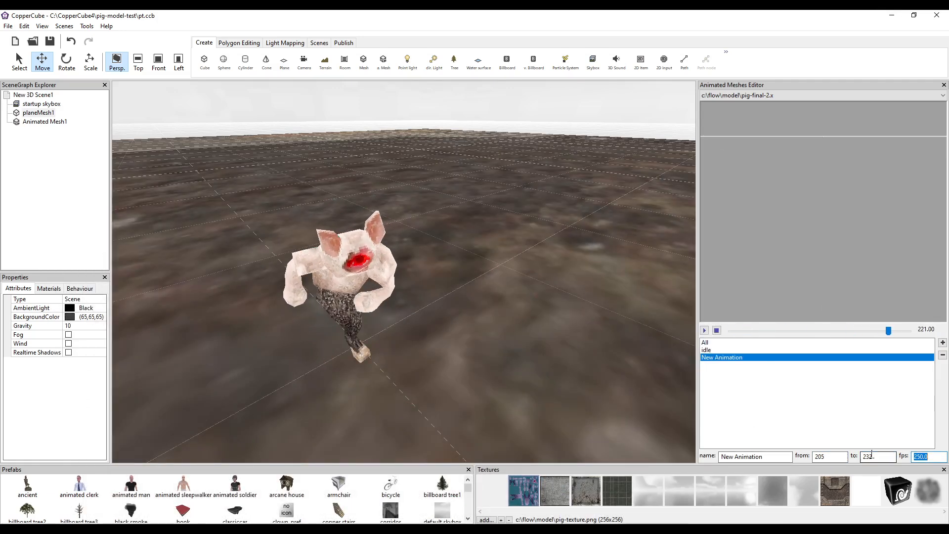
# Set the idle and All animations to 30 fps and rename the new animation as run.
pyautogui.click(762, 350)
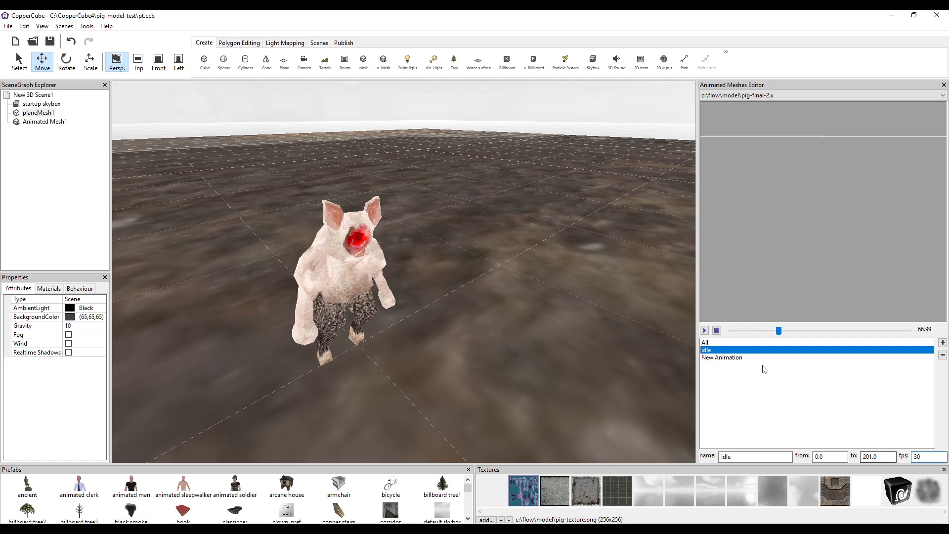
pyautogui.click(743, 343)
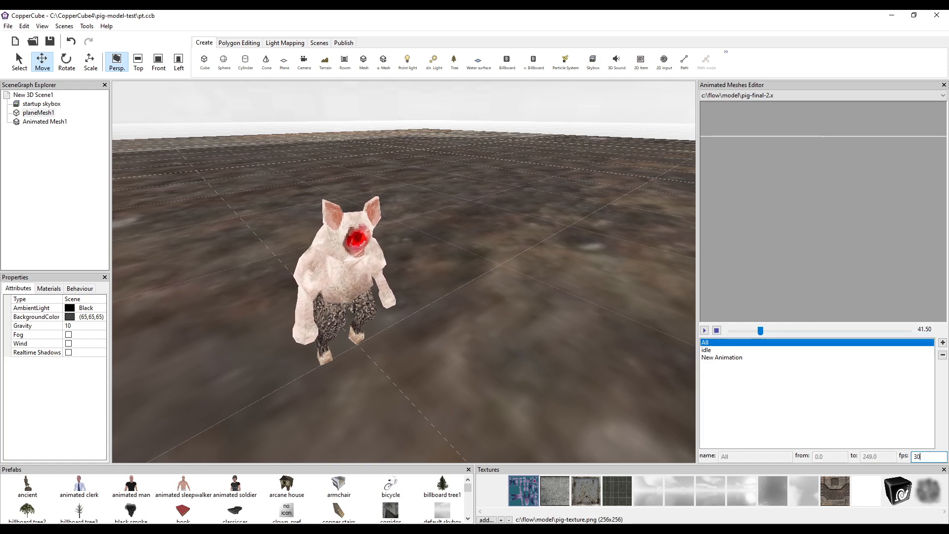
pyautogui.click(740, 358)
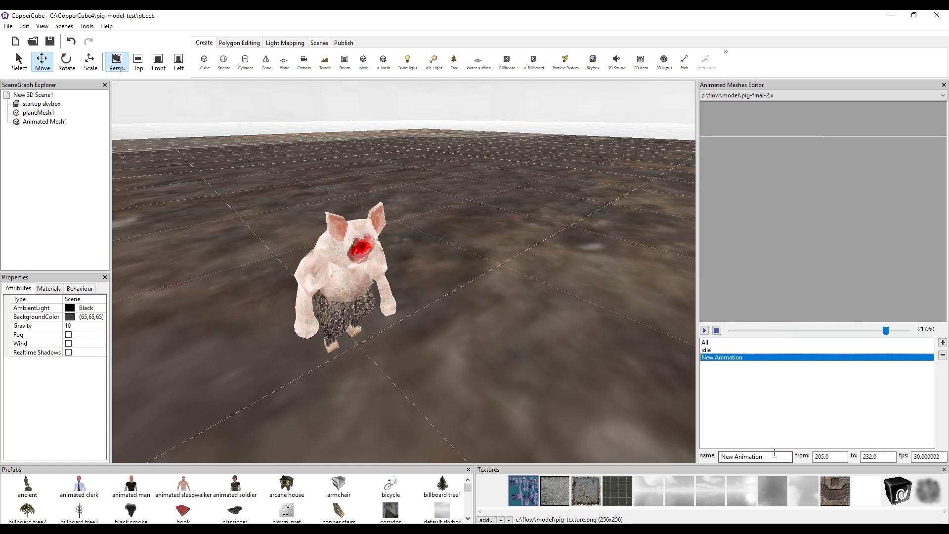
pyautogui.moveTo(784, 457); pyautogui.dragTo(719, 457)
pyautogui.write('w')
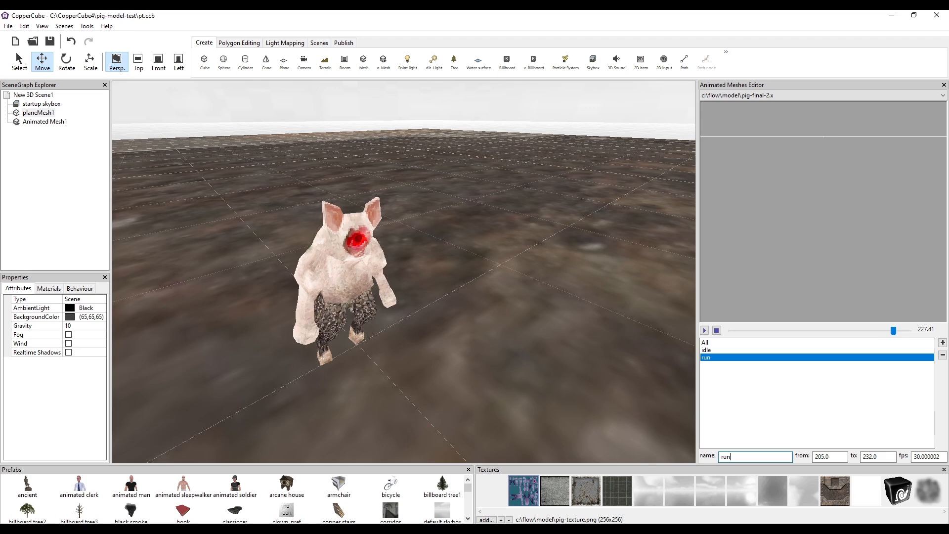
# Assign the idle animation to the pig monster in the scene.
pyautogui.click(298, 291)
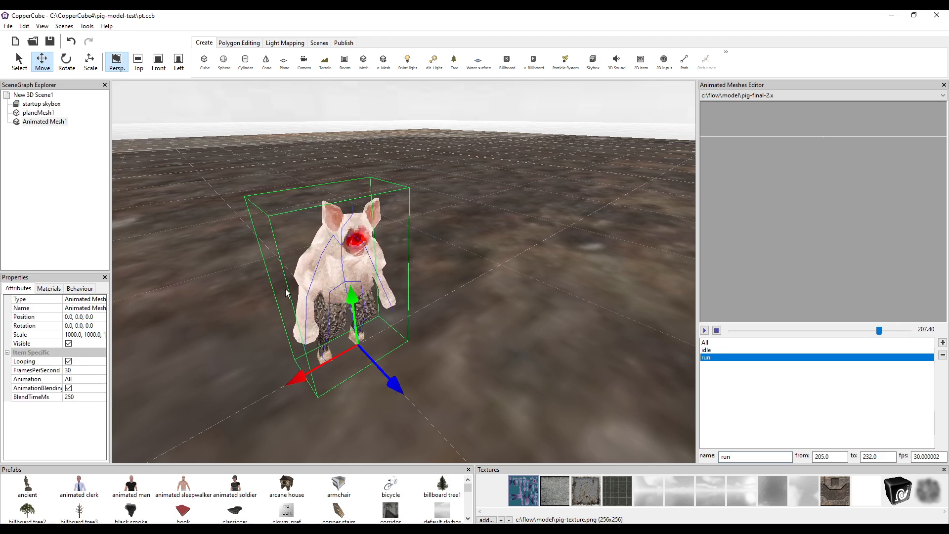
pyautogui.click(87, 379)
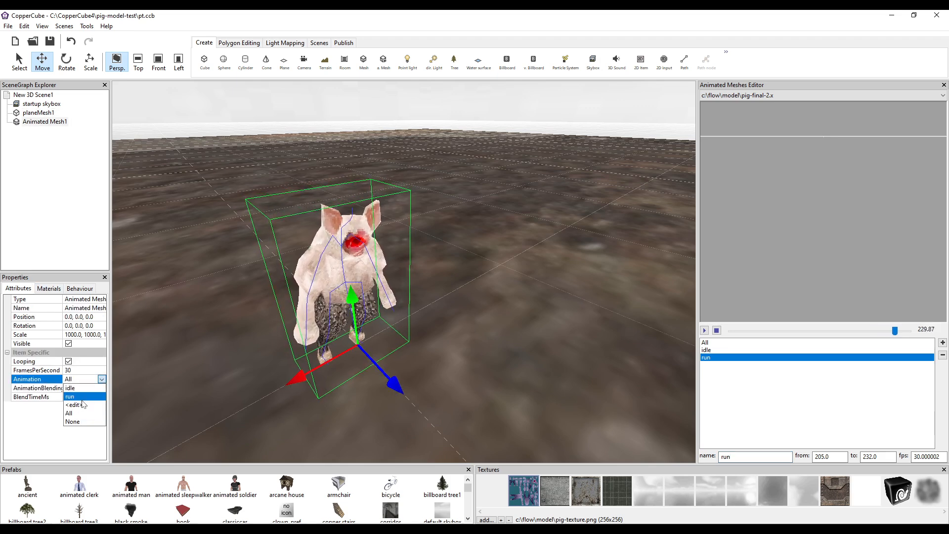
pyautogui.click(80, 388)
# Create a camera as the first active one, then raise it to a height of about 15.8 and its target to about 5.9.
pyautogui.moveTo(429, 377); pyautogui.dragTo(402, 370)
pyautogui.scroll(-3, 402, 370)
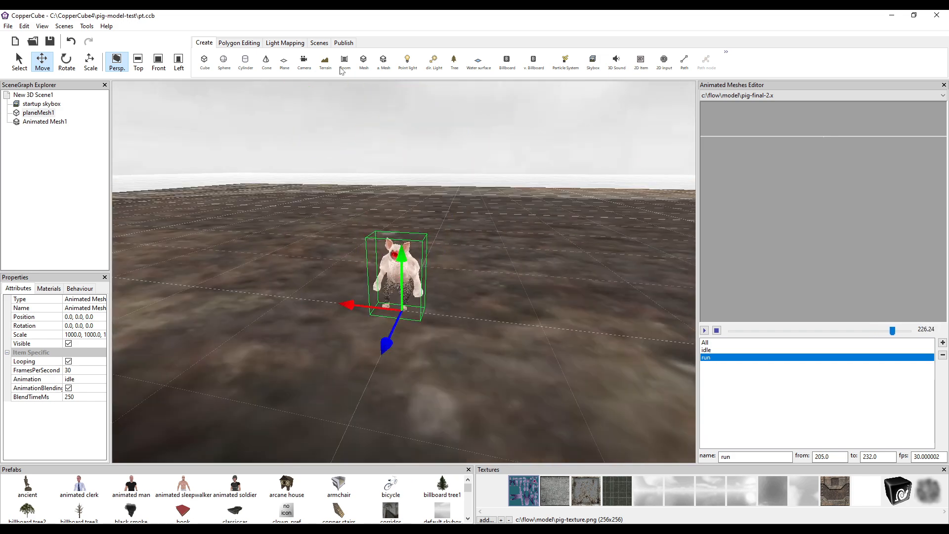
pyautogui.click(304, 62)
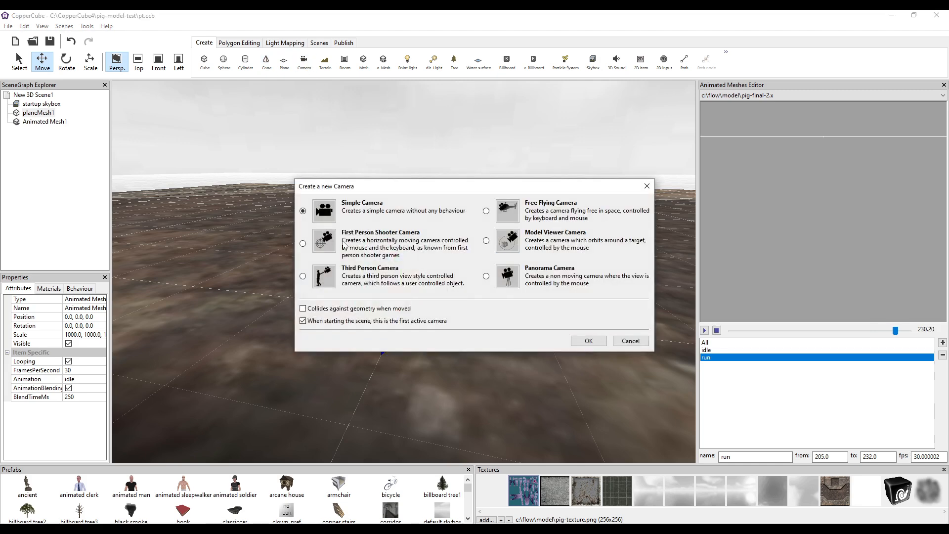
pyautogui.click(588, 341)
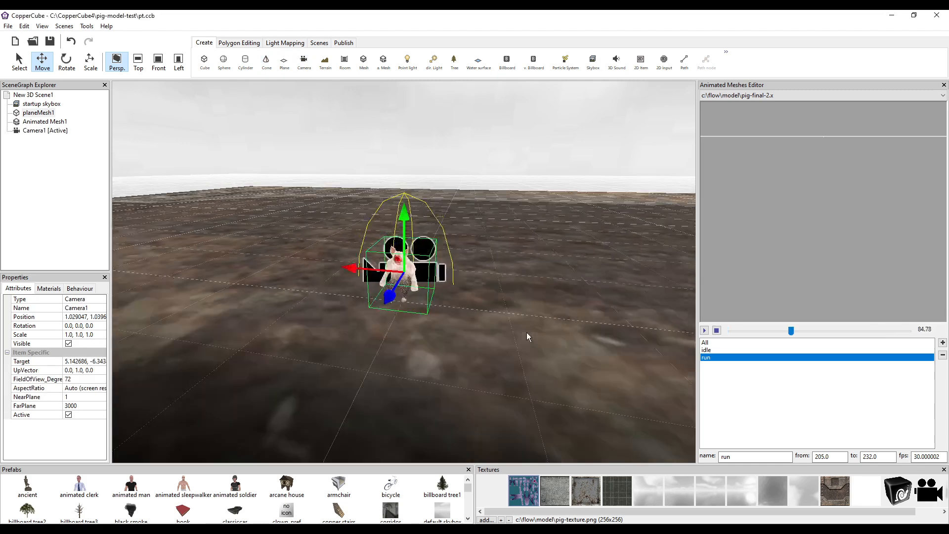
pyautogui.moveTo(401, 190); pyautogui.dragTo(393, 283)
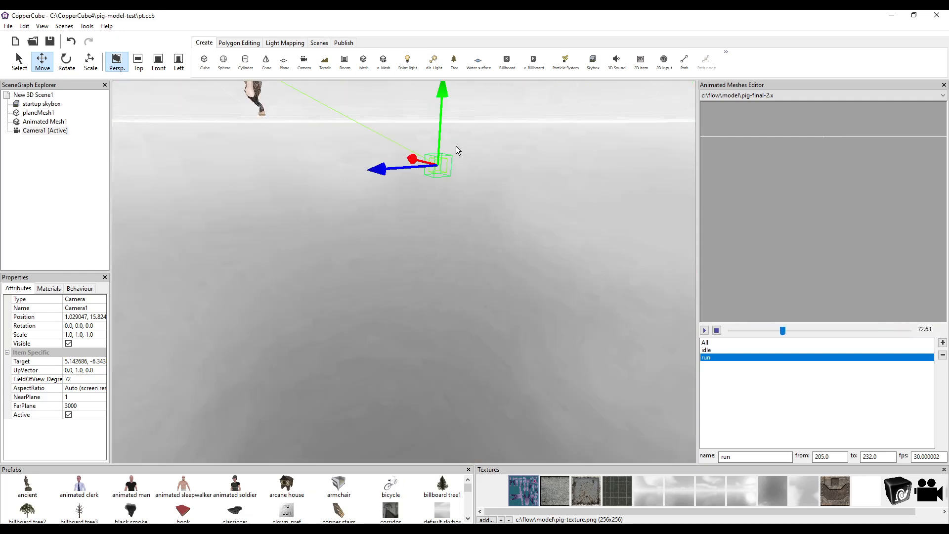
pyautogui.moveTo(452, 106); pyautogui.dragTo(458, 212)
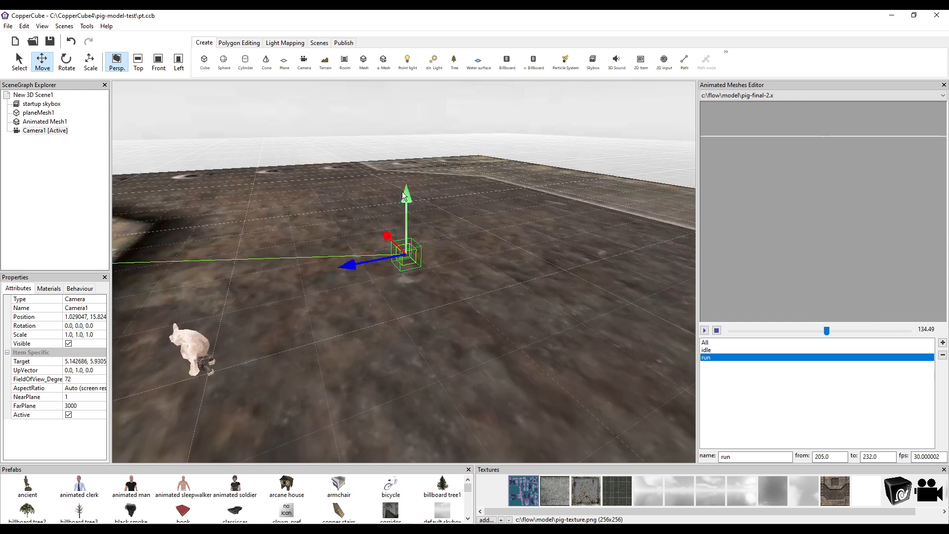
# Set the pig monster's scale to 5000 on all three axes.
pyautogui.click(193, 350)
pyautogui.moveTo(230, 354); pyautogui.dragTo(340, 366)
pyautogui.click(85, 327)
pyautogui.click(93, 336)
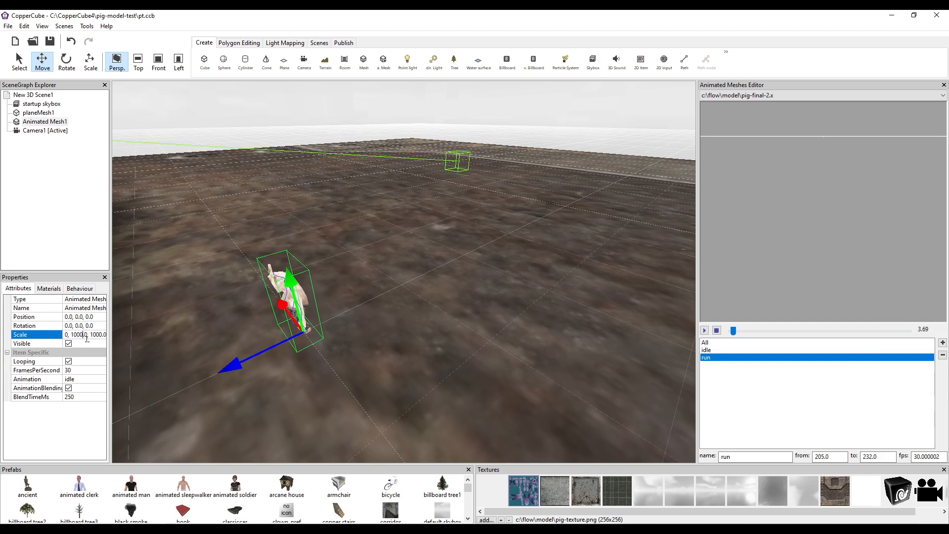
pyautogui.press('Left')
pyautogui.press('Left')
pyautogui.press('Left')
pyautogui.press('Left')
pyautogui.press('Left')
pyautogui.press('Left')
pyautogui.press('Left')
pyautogui.press('Left')
pyautogui.press('Left')
pyautogui.press('Left')
pyautogui.press('Left')
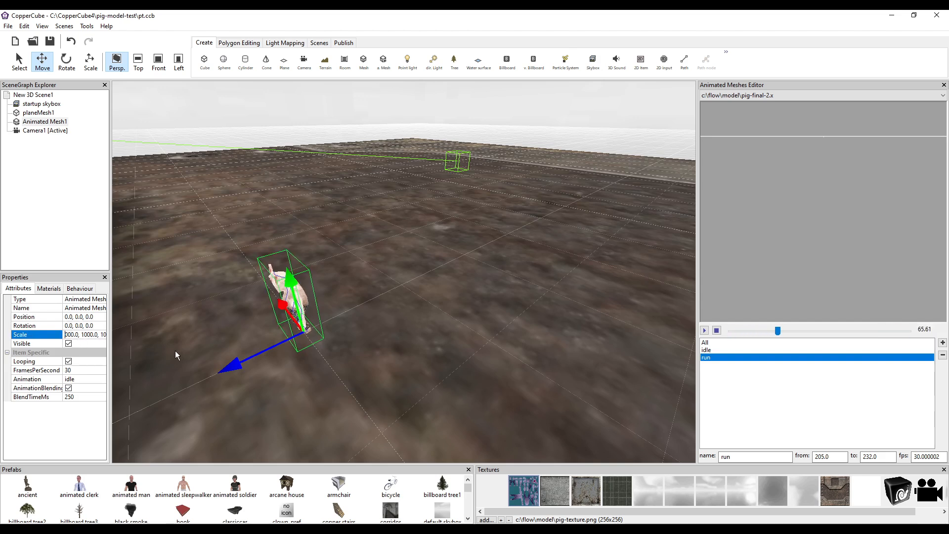
pyautogui.press('BackSpace')
pyautogui.write('5')
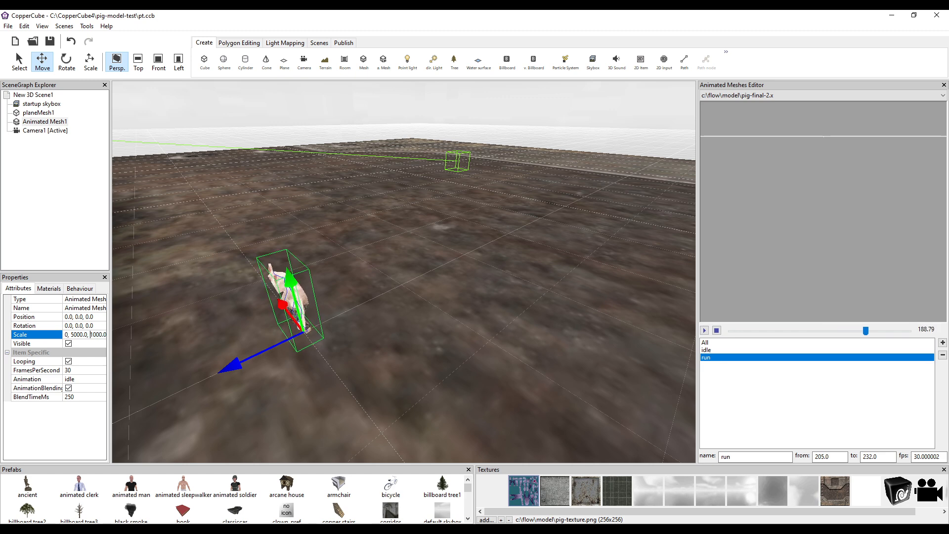
pyautogui.press('BackSpace')
pyautogui.write('5')
pyautogui.press('Return')
# Reduce the pig monster's scale to 2000 on all three axes.
pyautogui.scroll(-5, 150, 229)
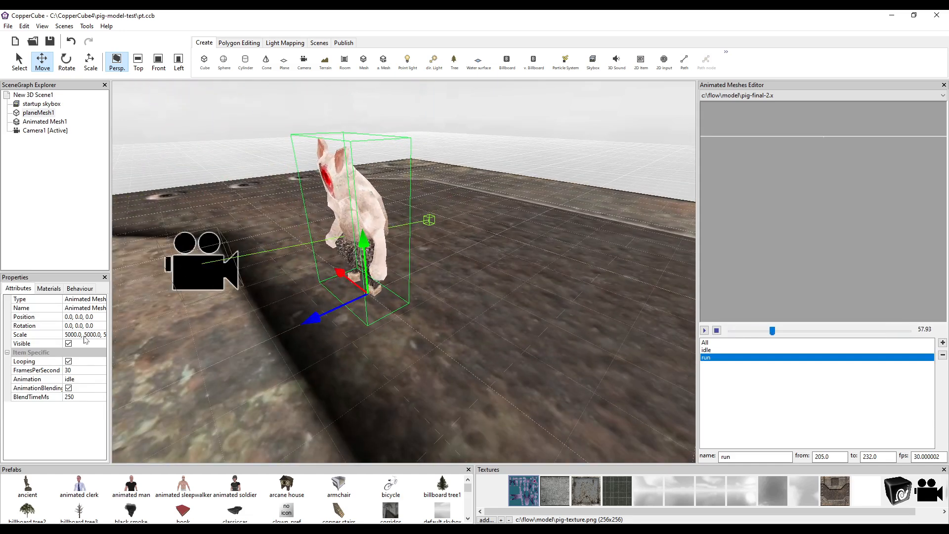
pyautogui.click(69, 336)
pyautogui.click(69, 335)
pyautogui.press('Left')
pyautogui.press('Left')
pyautogui.press('Left')
pyautogui.press('Left')
pyautogui.press('Left')
pyautogui.press('Left')
pyautogui.press('Left')
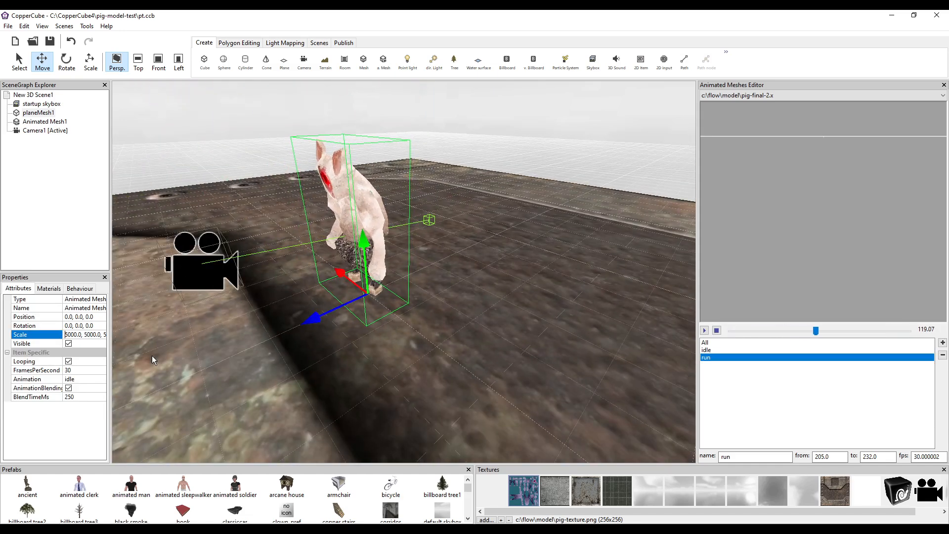
pyautogui.press('BackSpace')
pyautogui.write('2')
pyautogui.press('Right')
pyautogui.press('Right')
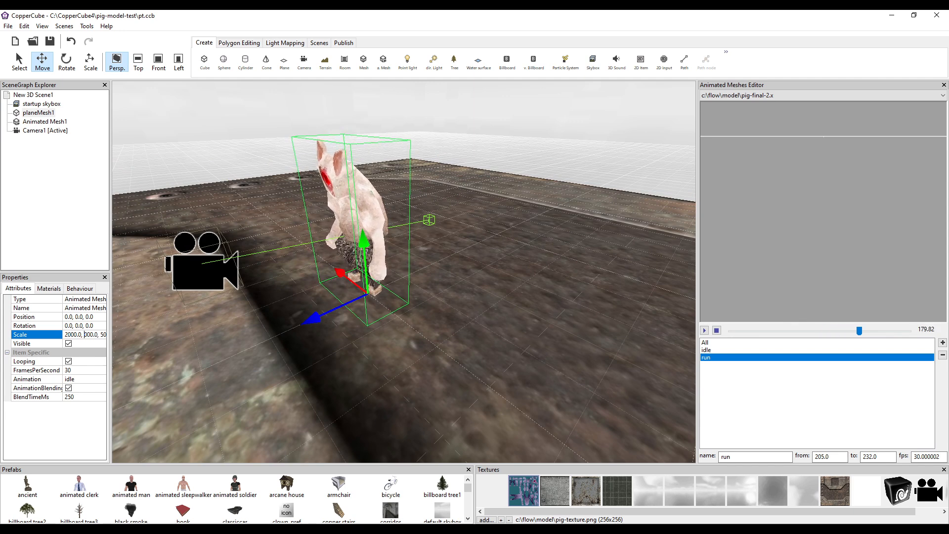
pyautogui.write('2')
pyautogui.press('Right')
pyautogui.press('Right')
pyautogui.press('Right')
pyautogui.press('Right')
pyautogui.press('Right')
pyautogui.press('Right')
pyautogui.press('Right')
pyautogui.press('Right')
pyautogui.press('Right')
pyautogui.press('Right')
pyautogui.press('Right')
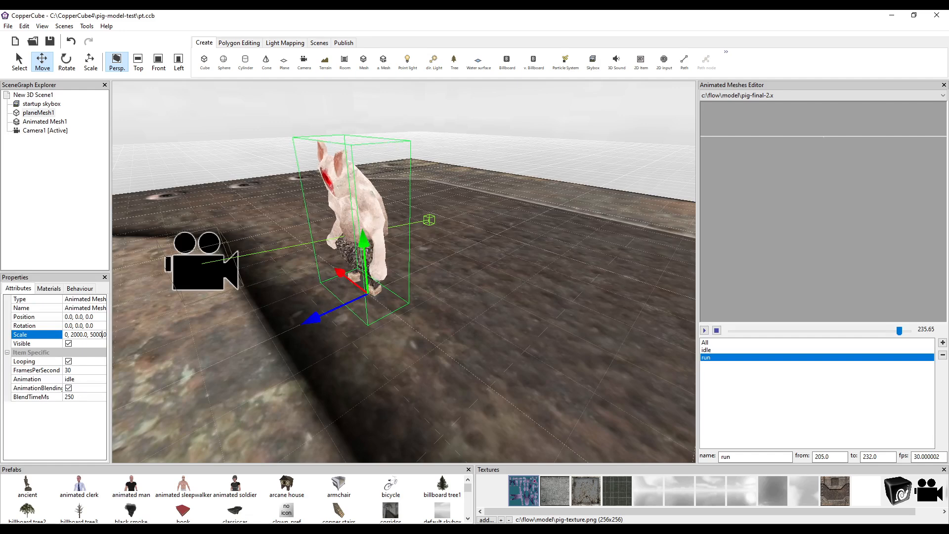
pyautogui.press('Left')
pyautogui.press('Left')
pyautogui.press('Left')
pyautogui.press('BackSpace')
pyautogui.write('2')
pyautogui.press('Return')
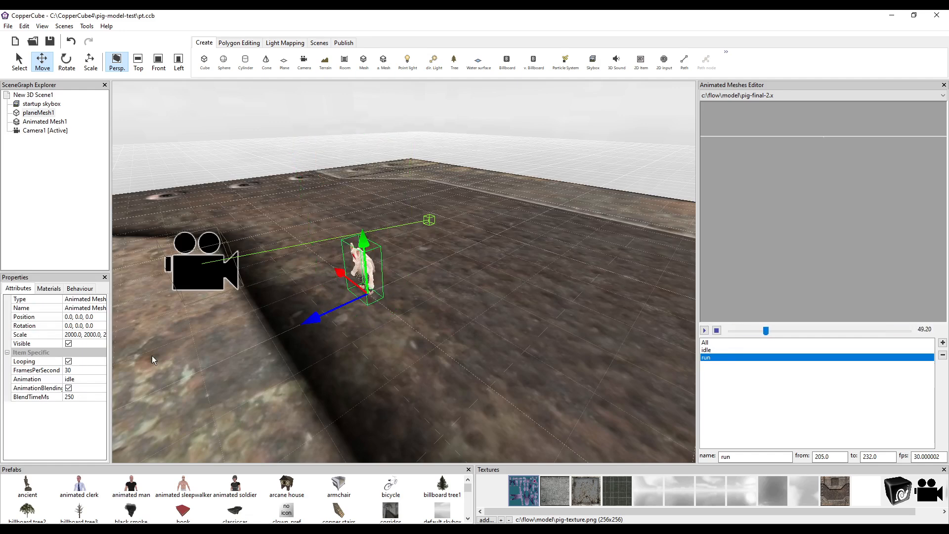
# Set the pig monster's scale to 3000 on all three axes.
pyautogui.click(82, 335)
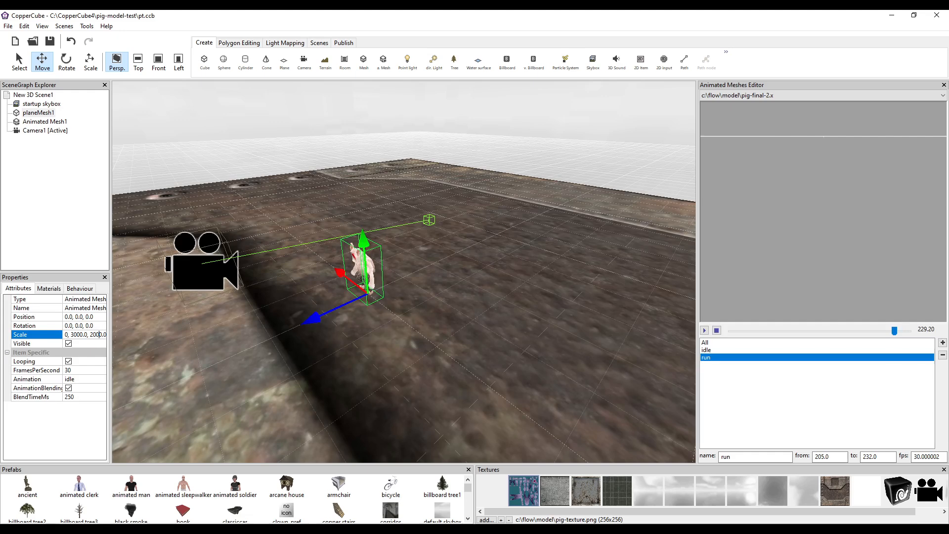
pyautogui.press('BackSpace')
pyautogui.write('3')
pyautogui.press('Return')
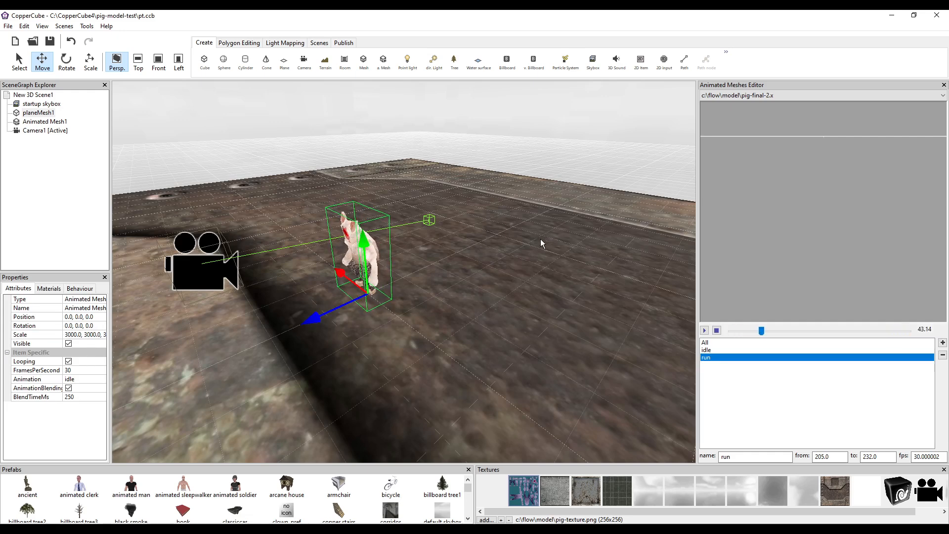
# Test-run the scene and move the camera up to the pig monster to view its idle animation.
pyautogui.press('F5')
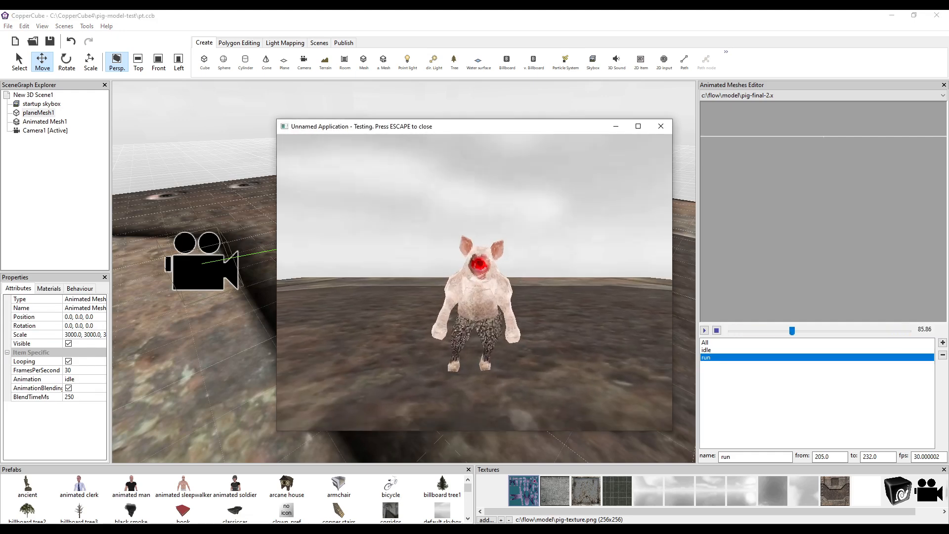
pyautogui.press('Up')
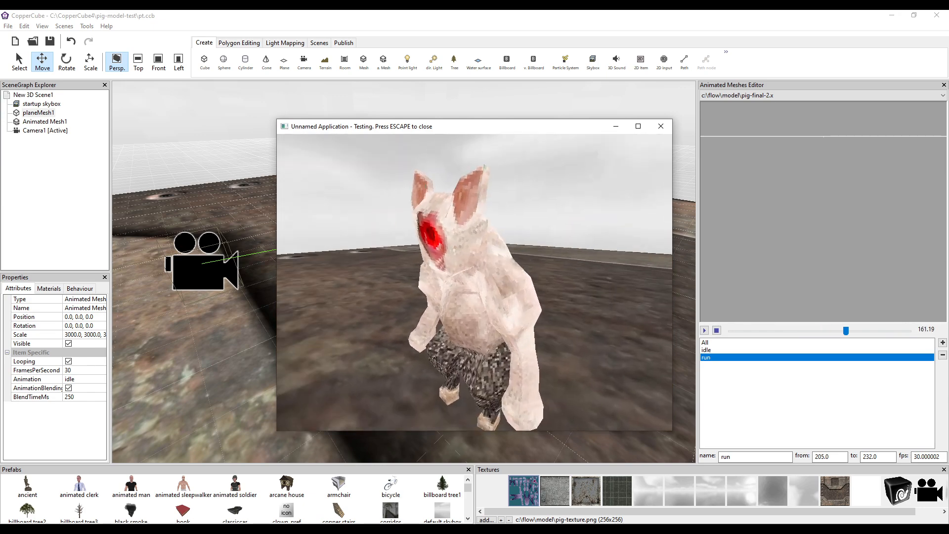
# Close the running test, set the pig monster's scale to 3200 on all three axes and test-run the scene again.
pyautogui.press('Down')
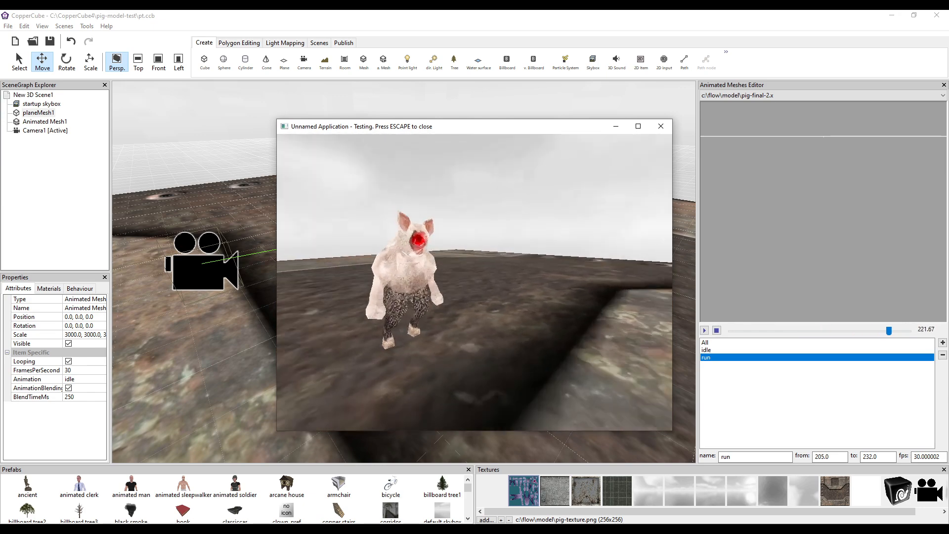
pyautogui.press('Escape')
pyautogui.click(88, 335)
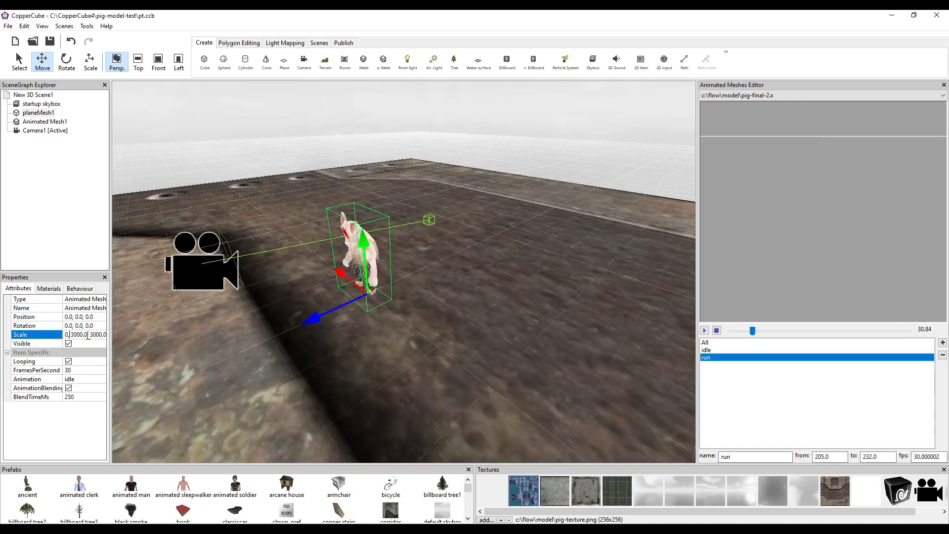
pyautogui.press('Left')
pyautogui.press('Left')
pyautogui.press('Left')
pyautogui.press('Left')
pyautogui.press('BackSpace')
pyautogui.write('2')
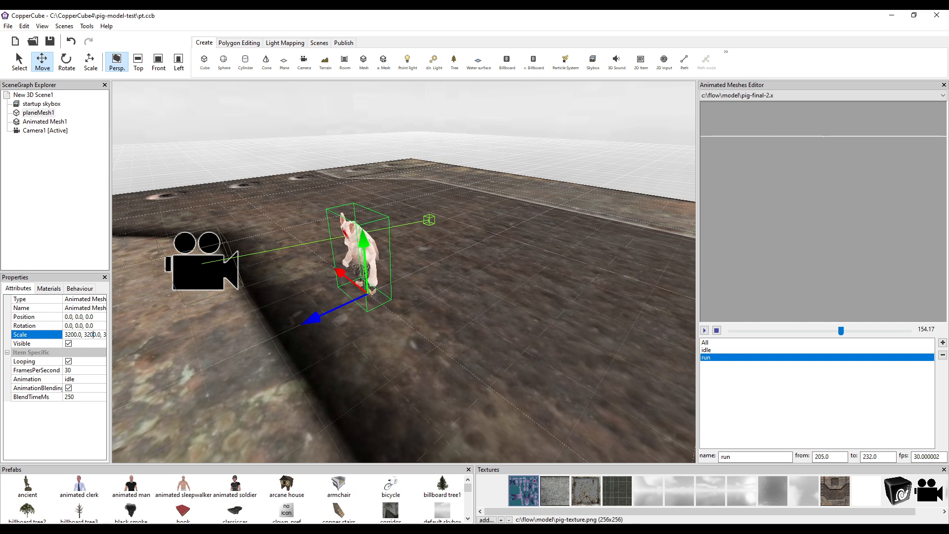
pyautogui.press('BackSpace')
pyautogui.write('2')
pyautogui.press('Return')
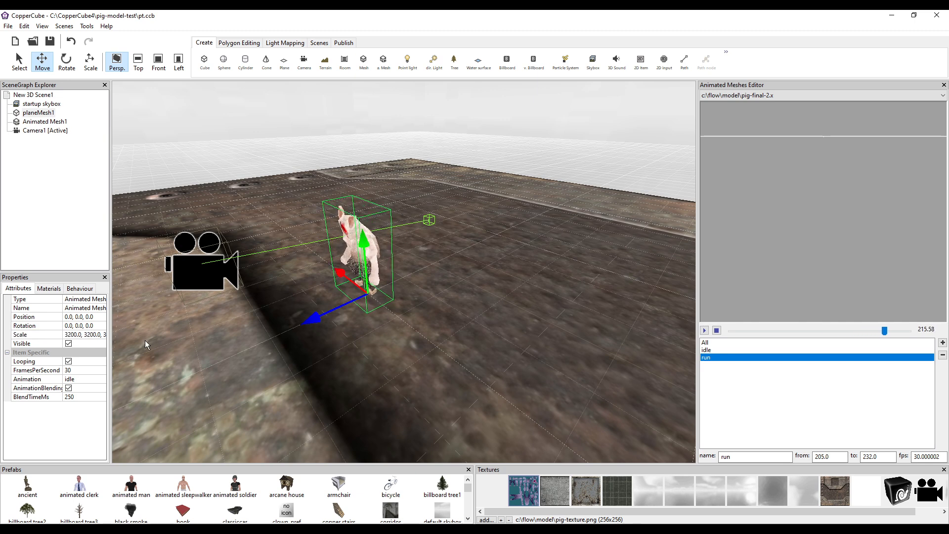
pyautogui.press('F5')
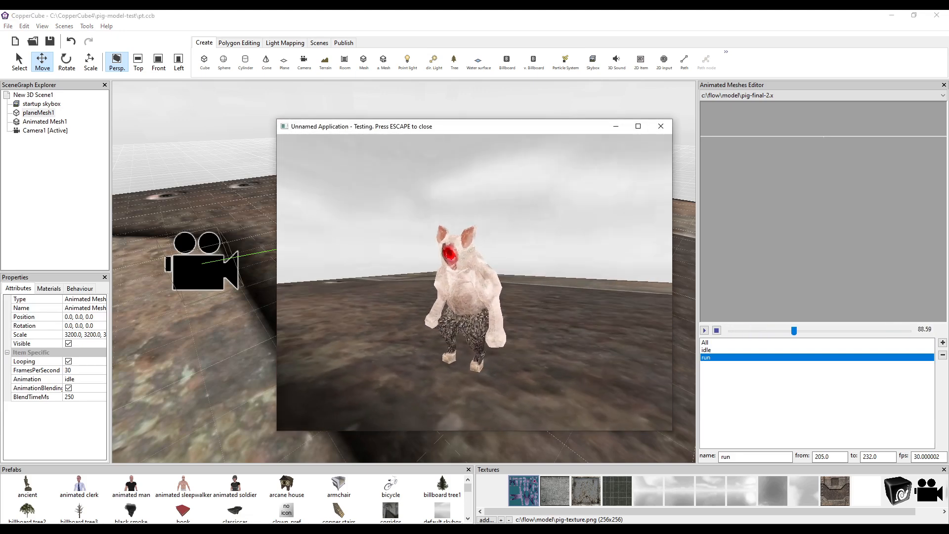
pyautogui.press('Escape')
# Add the Game Actor with Health (AI, Player, etc) behaviour to the pig monster and test-run the scene.
pyautogui.click(79, 289)
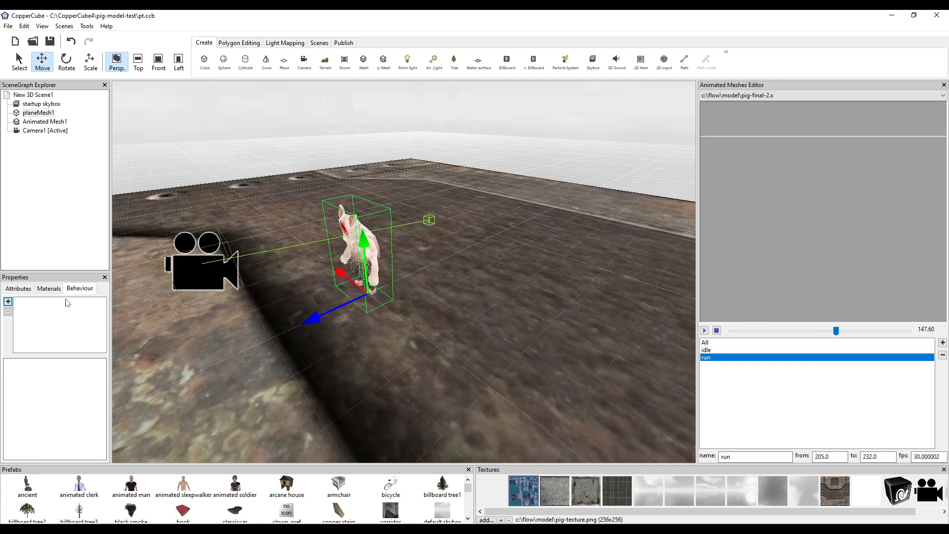
pyautogui.click(7, 301)
pyautogui.moveTo(51, 358)
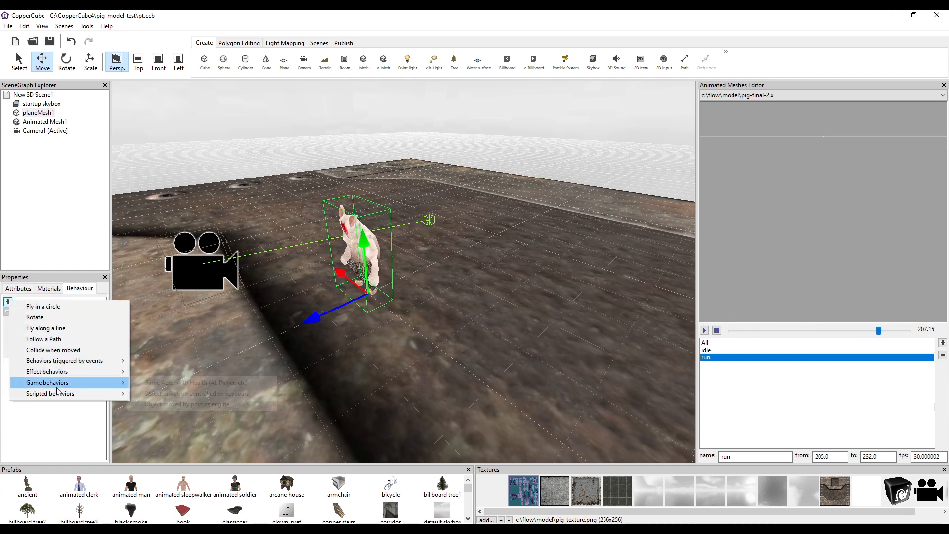
pyautogui.moveTo(59, 382)
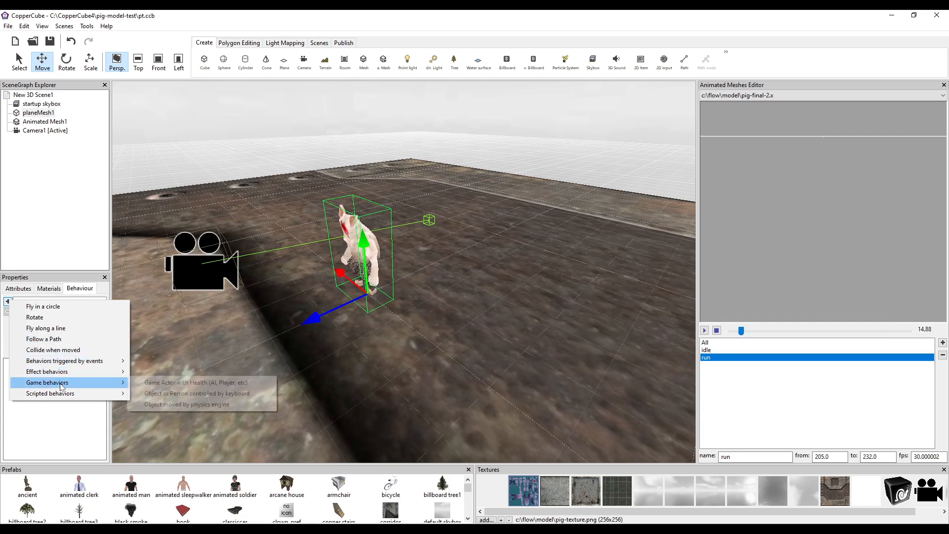
pyautogui.click(168, 383)
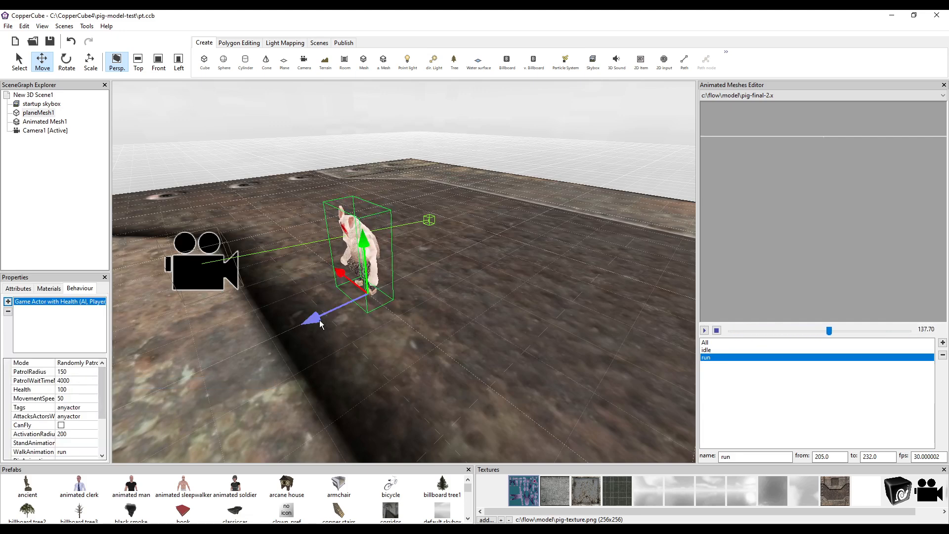
pyautogui.press('F5')
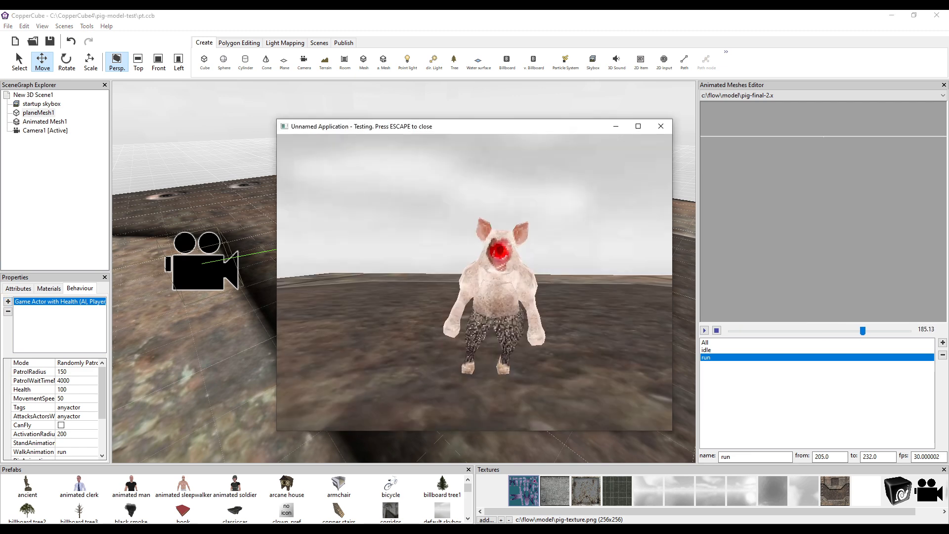
pyautogui.press('Escape')
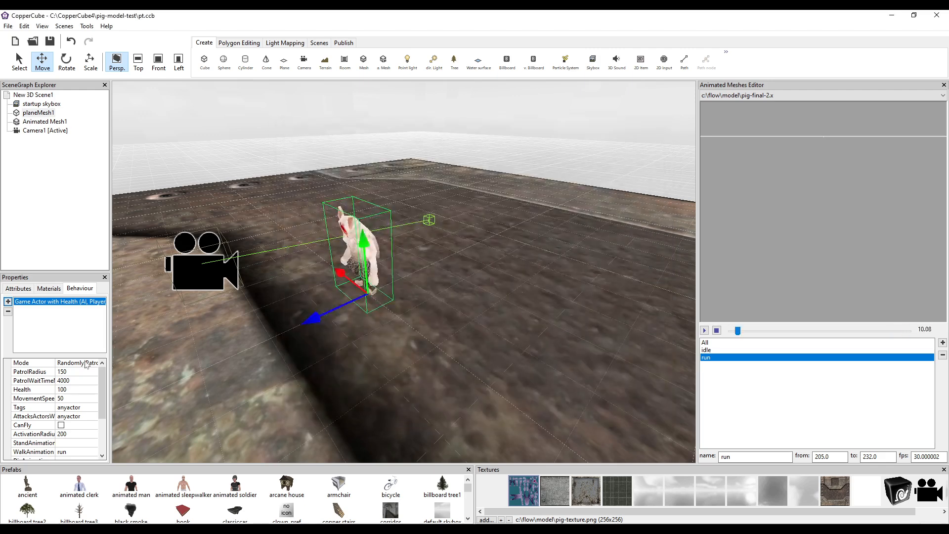
# Set the game actor behaviour's stand animation to idle and test-run the scene to watch the pig monster patrol.
pyautogui.scroll(-3, 105, 396)
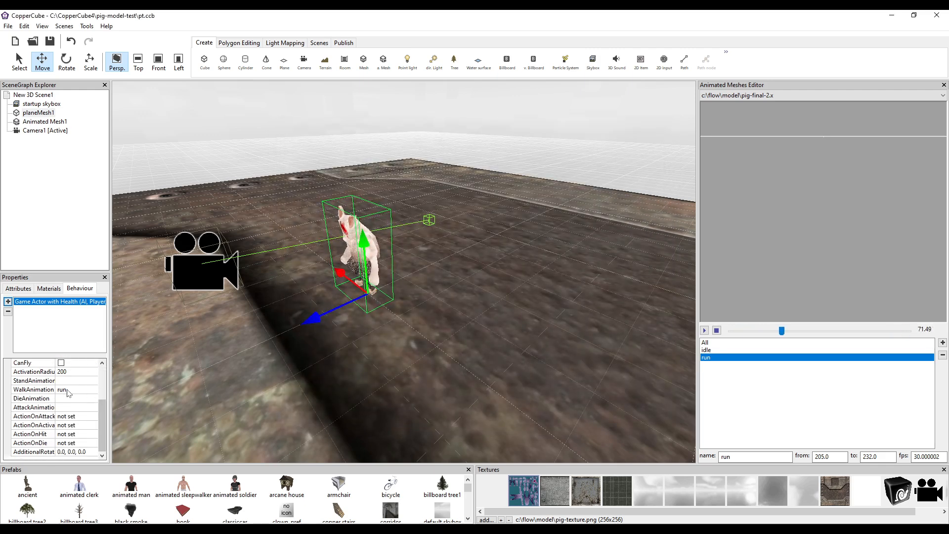
pyautogui.click(70, 384)
pyautogui.click(74, 398)
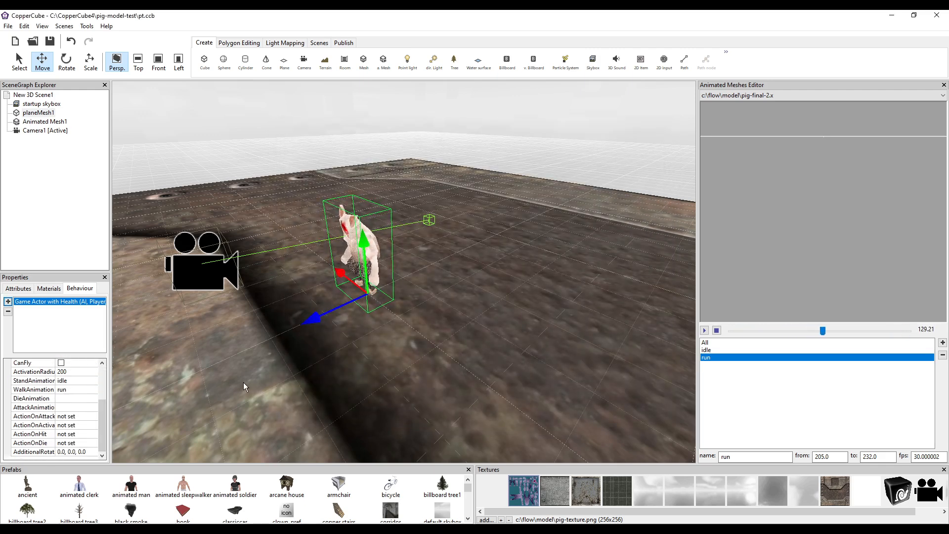
pyautogui.press('F5')
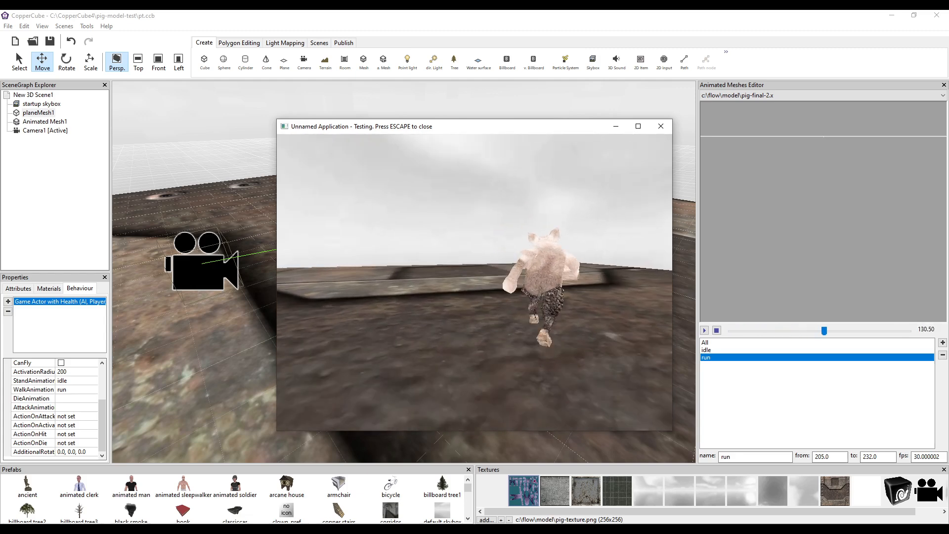
pyautogui.press('Escape')
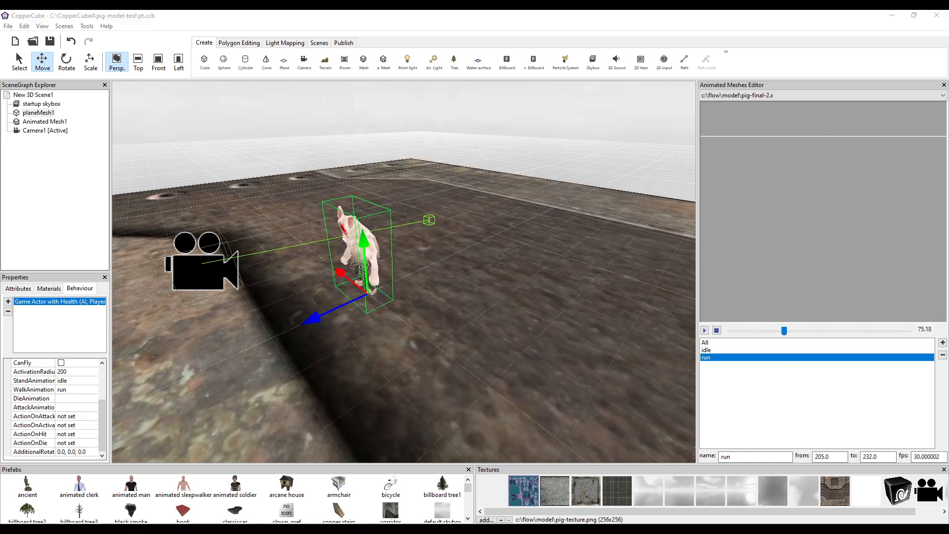
pyautogui.click(81, 493)
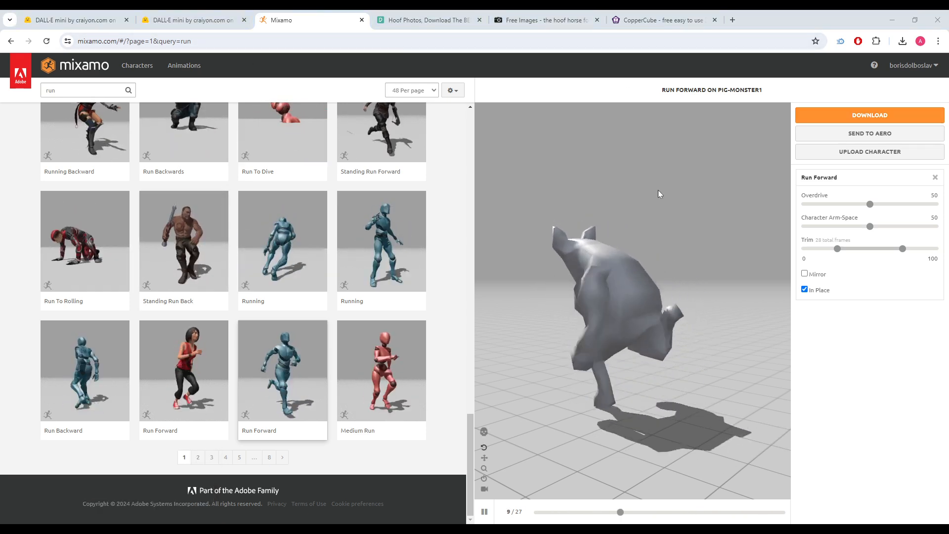
pyautogui.press('super')
pyautogui.write('note')
pyautogui.press('Return')
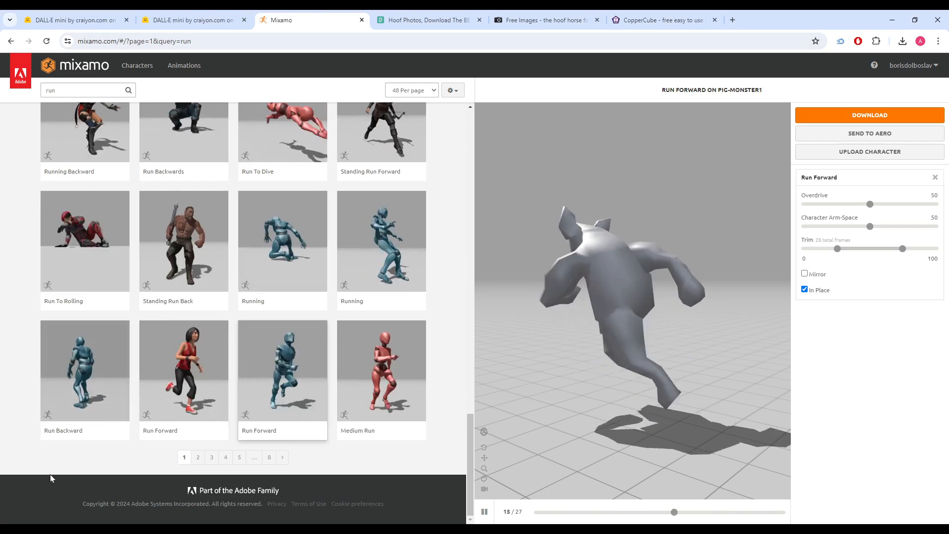
# Switch to the paint.net window showing hoof.png and create a new blank 800 × 600 pixel image.
pyautogui.moveTo(215, 496)
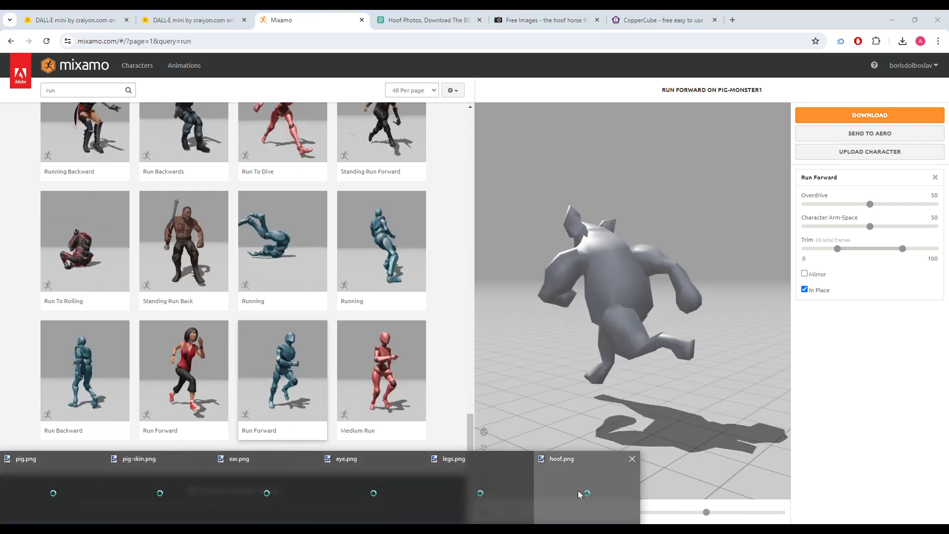
pyautogui.click(583, 496)
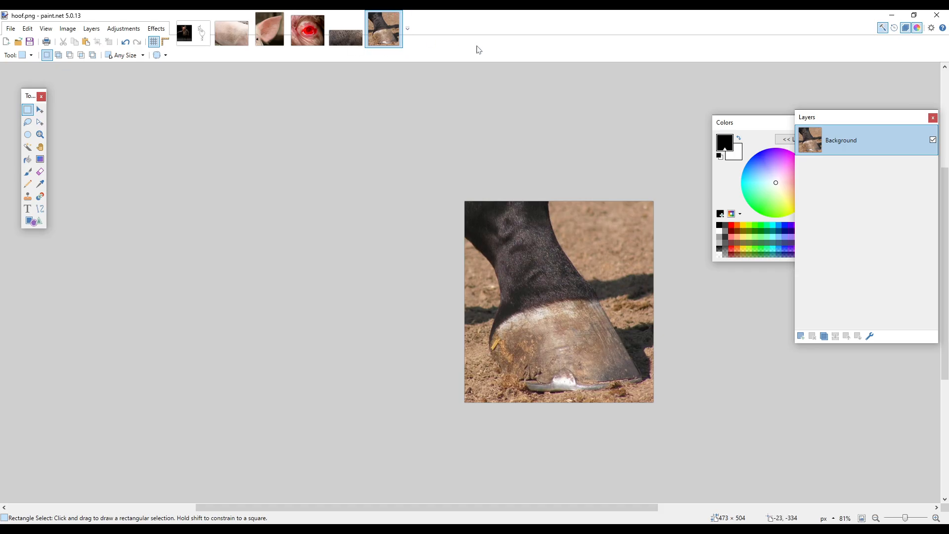
pyautogui.hotkey('ctrl', 'n')
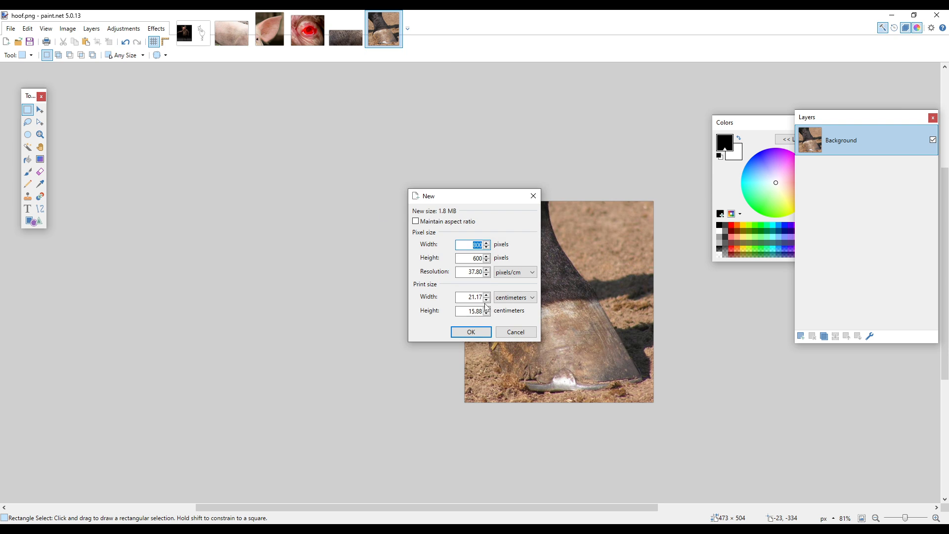
pyautogui.click(471, 332)
# Add the text "1. Come up with some concept" near the upper-left corner of the blank image.
pyautogui.press('t')
pyautogui.click(289, 130)
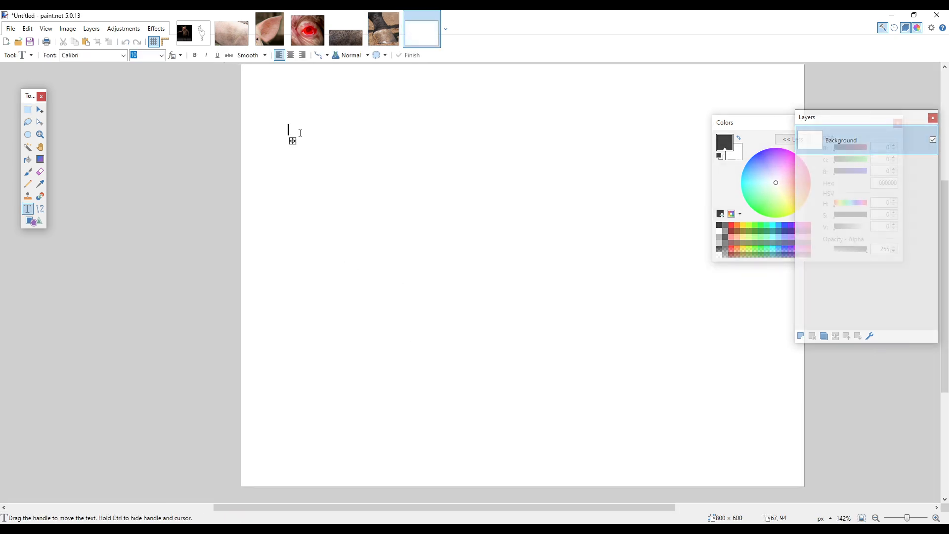
pyautogui.write('1. Come ')
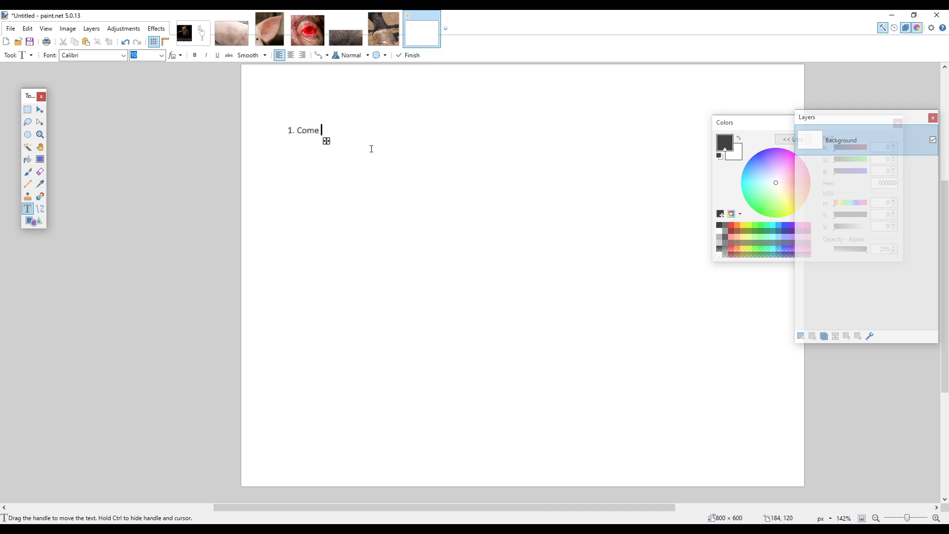
pyautogui.write('up with some concept')
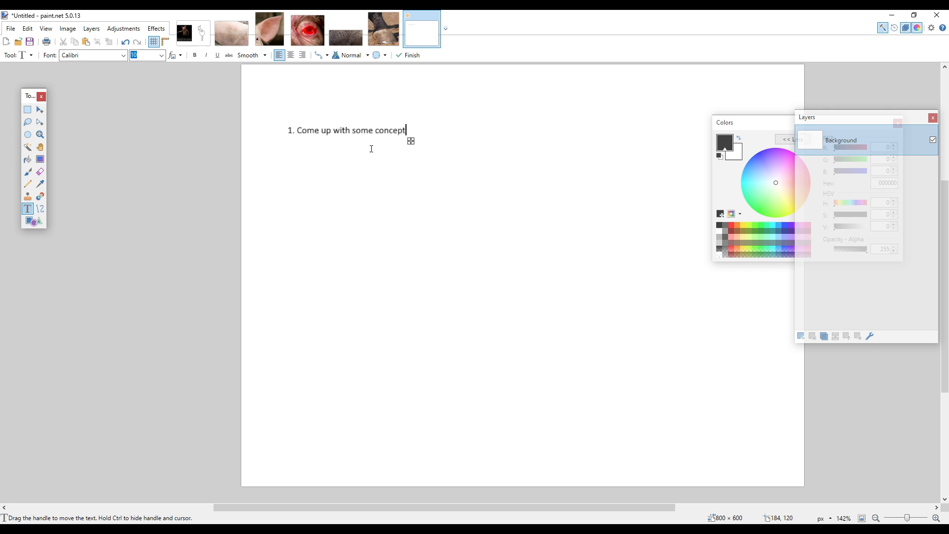
# Add the second text line "2. Create a concept art using dalle-mini" and begin a third line numbered 3.
pyautogui.press('Return')
pyautogui.write('Creatge a')
pyautogui.write(' concept art using')
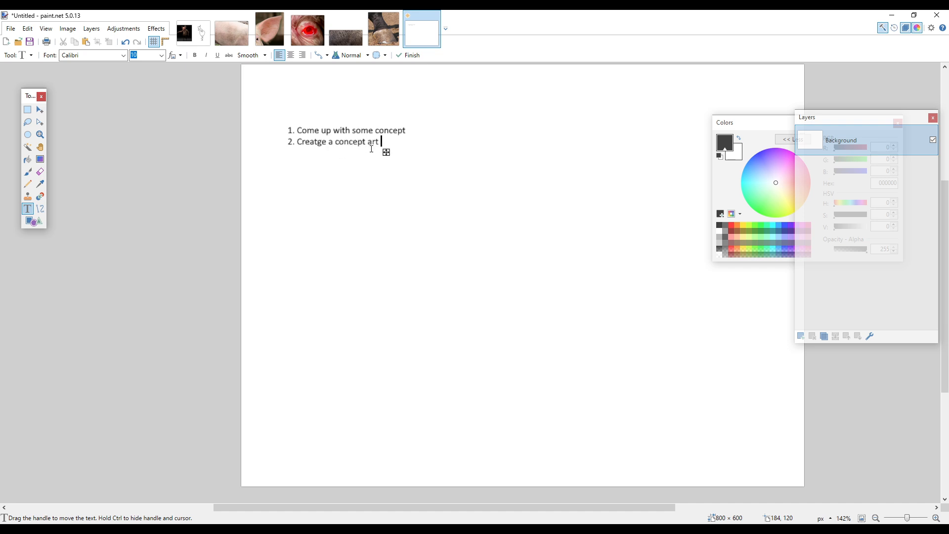
pyautogui.write(' dalle -')
pyautogui.press('BackSpace')
pyautogui.write('-mini')
pyautogui.press('Return')
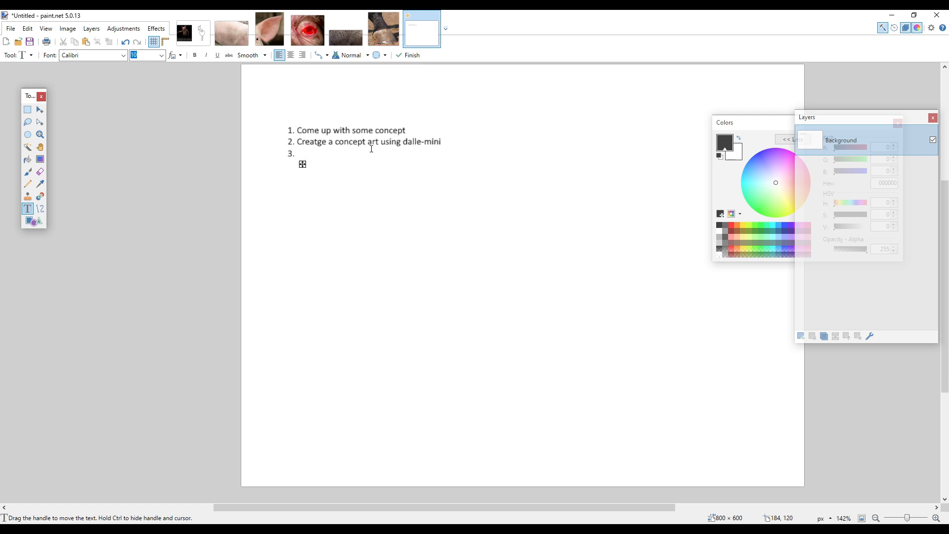
pyautogui.press('Up')
pyautogui.press('Right')
pyautogui.press('Right')
pyautogui.press('Right')
pyautogui.press('Right')
pyautogui.press('Right')
pyautogui.press('Delete')
pyautogui.press('Down')
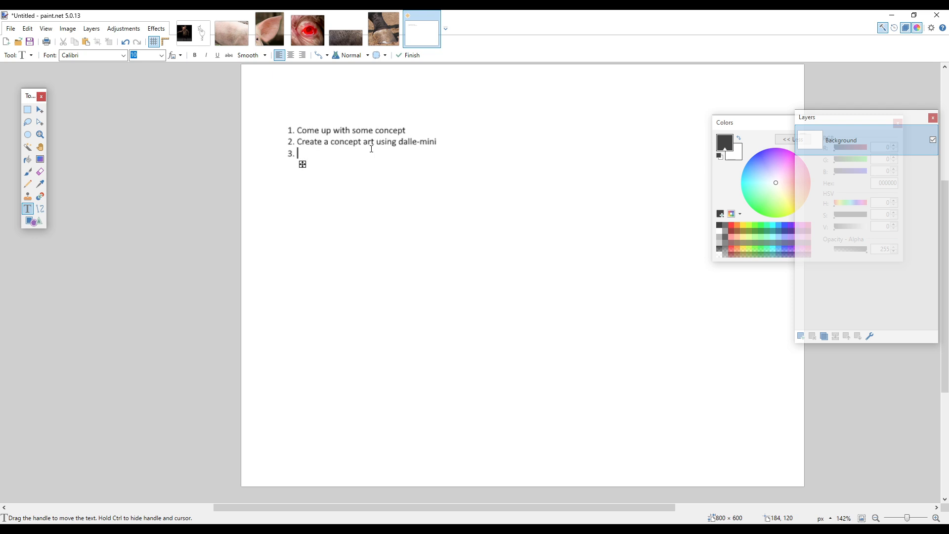
# Complete the third text line so that it reads "3. Go to Dust3d and create mesh".
pyautogui.write('Dust3d and create mesh')
pyautogui.press('Home')
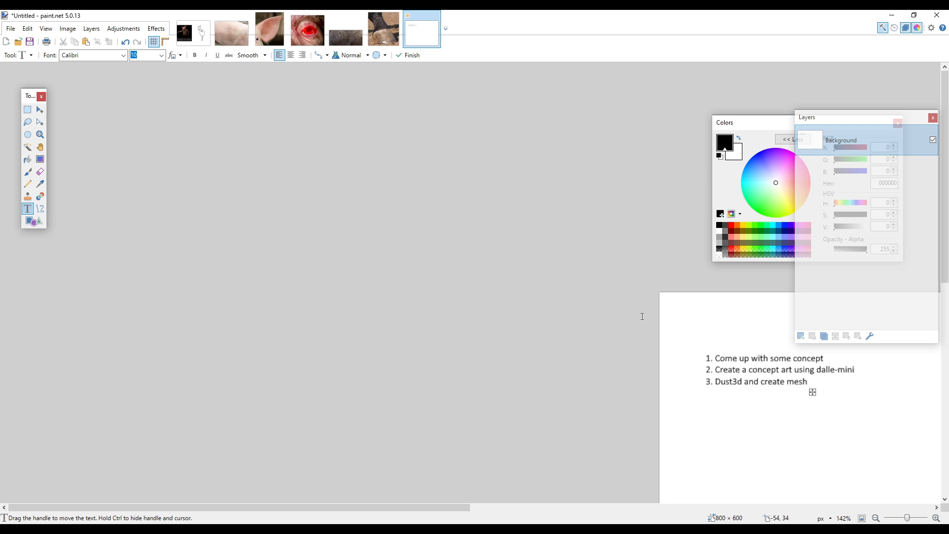
pyautogui.moveTo(773, 394); pyautogui.dragTo(471, 268, button='middle')
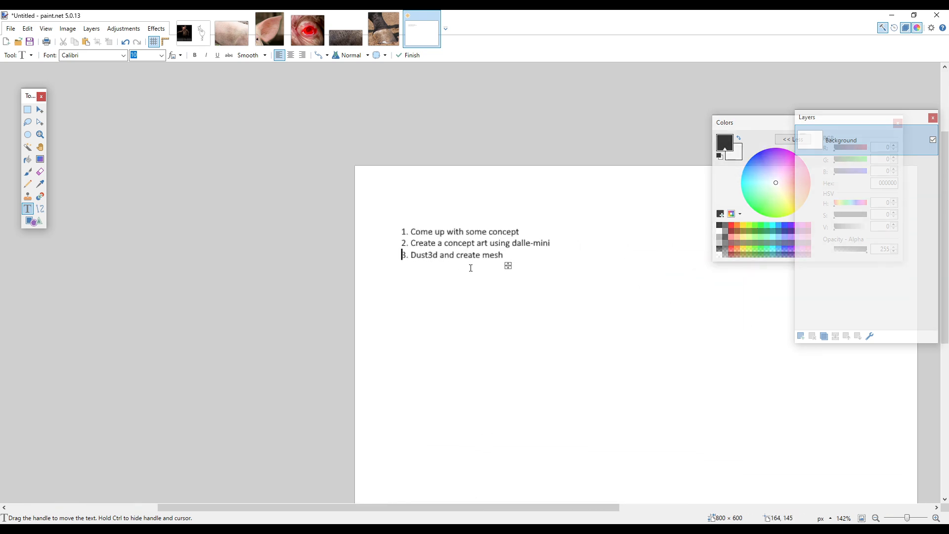
pyautogui.press('Up')
pyautogui.press('Right')
pyautogui.press('Down')
pyautogui.press('Right')
pyautogui.write('Go to')
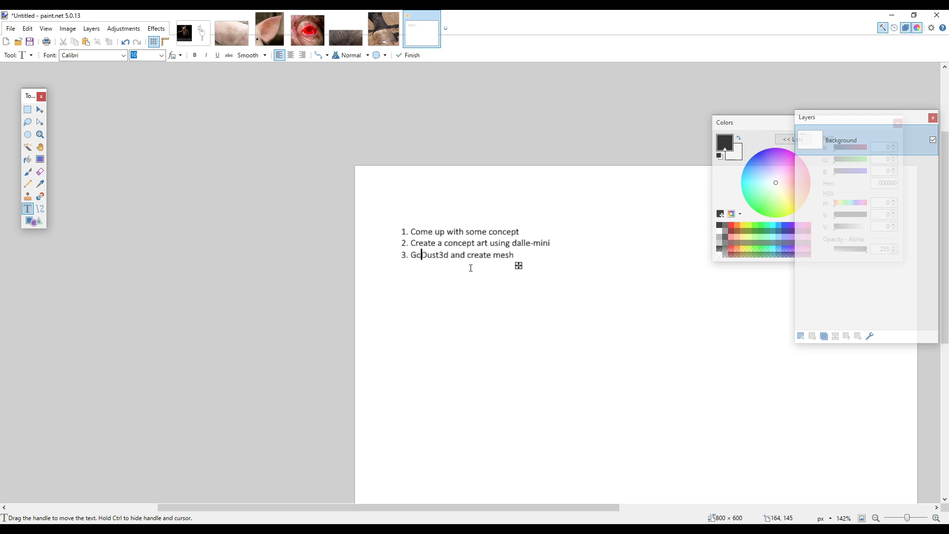
pyautogui.press('End')
pyautogui.scroll(-2, 471, 268)
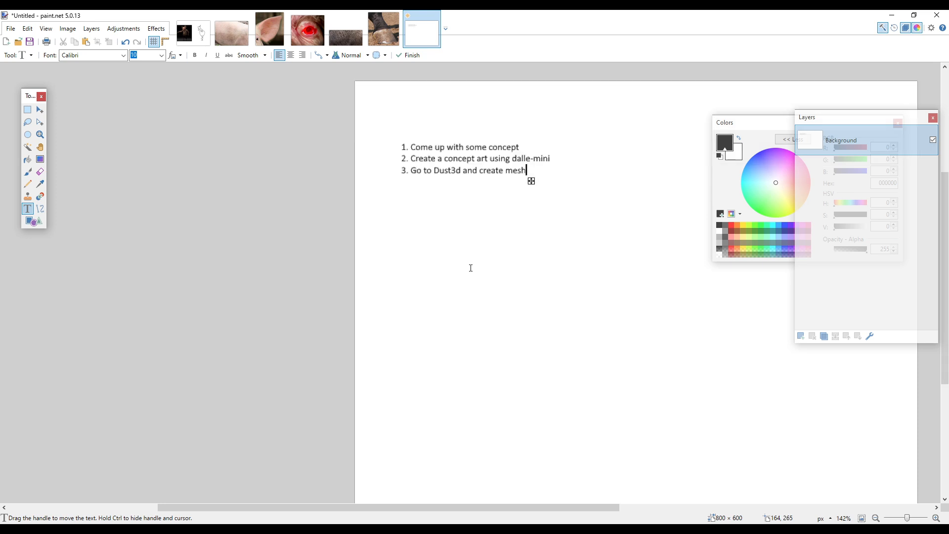
# Start a separate text line numbered "4." directly beneath the line about creating the mesh in Dust3d.
pyautogui.hotkey('ctrl', 'a')
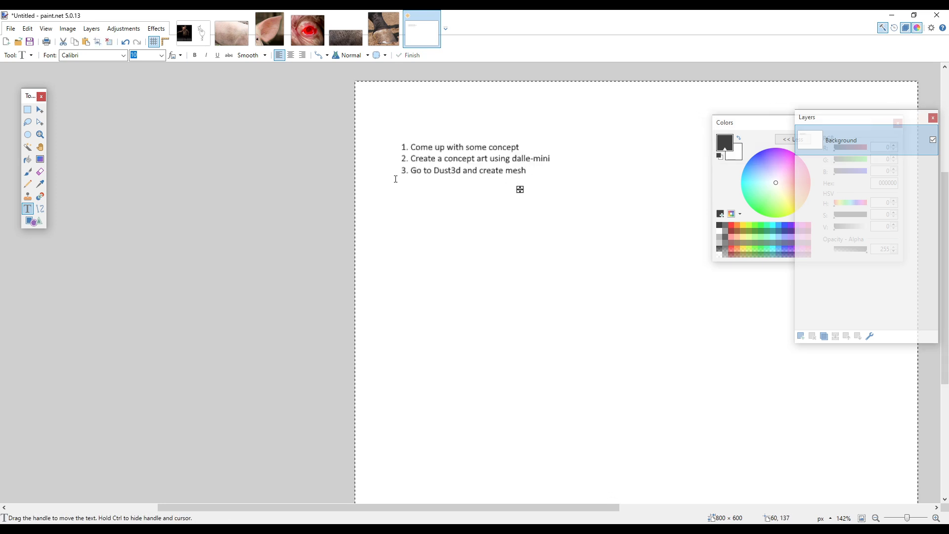
pyautogui.click(401, 183)
pyautogui.click(506, 233)
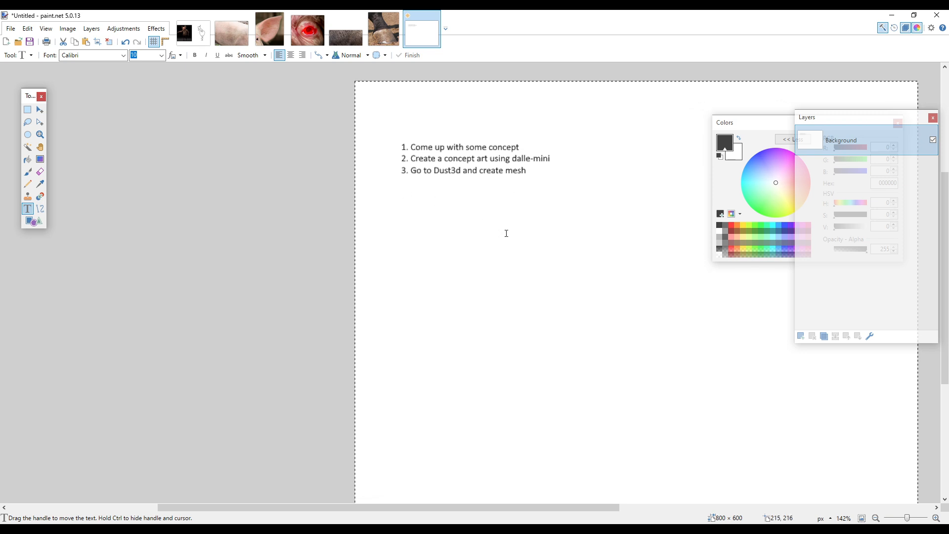
pyautogui.click(403, 179)
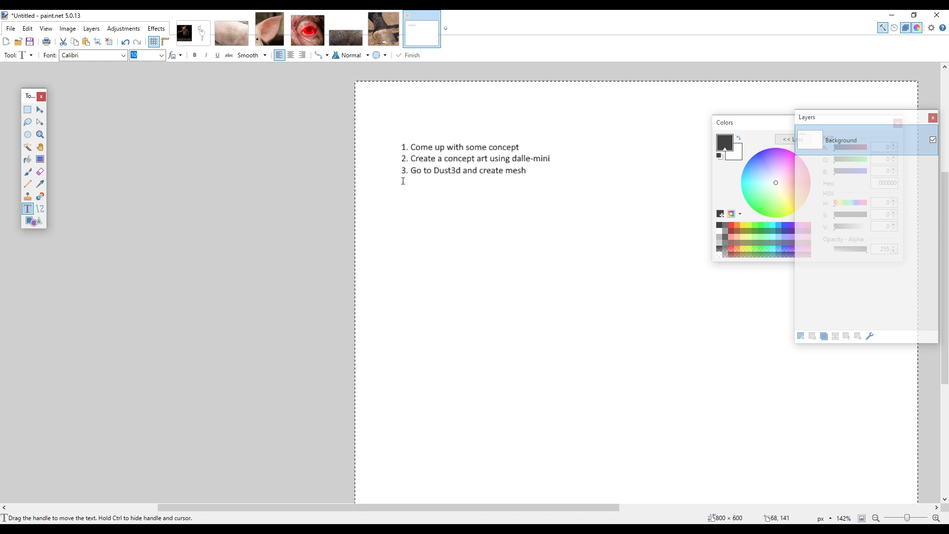
pyautogui.write('4. ')
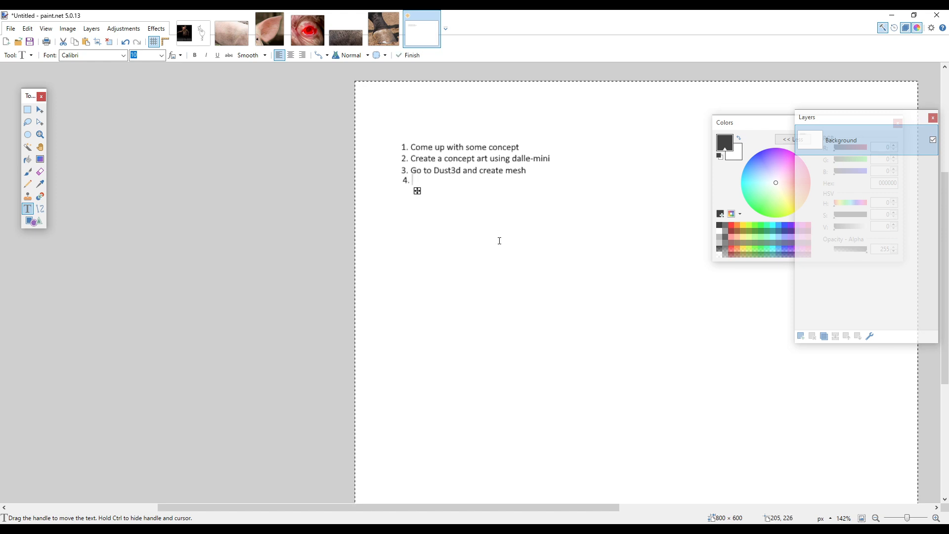
pyautogui.write('Decim')
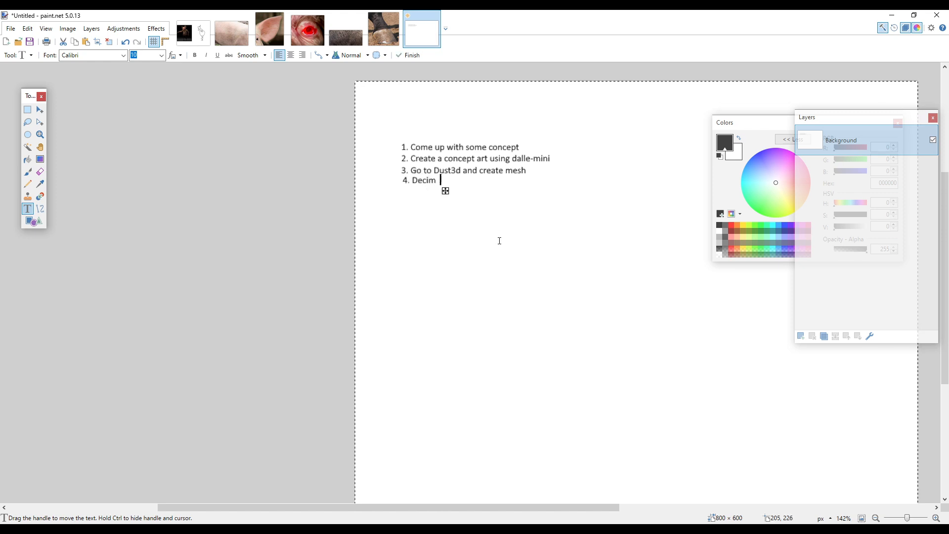
pyautogui.write('ate the amount')
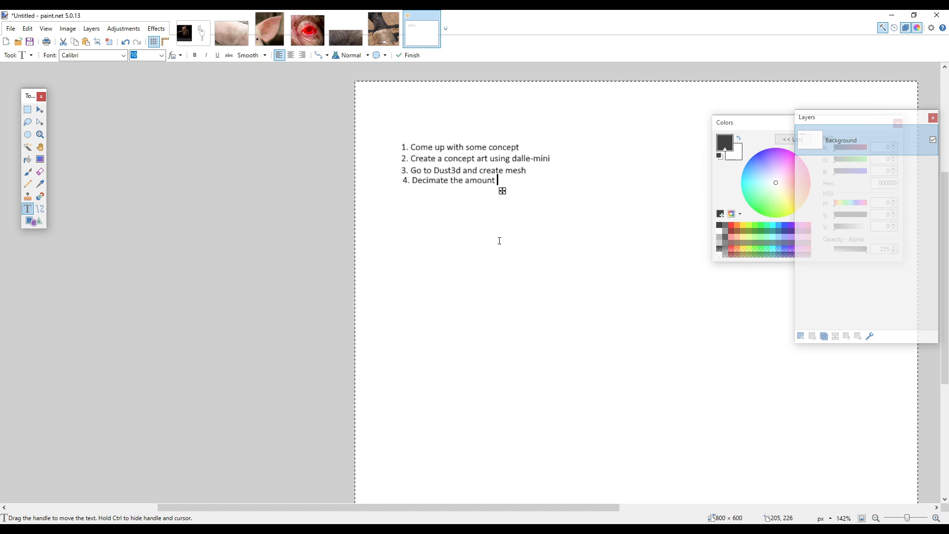
pyautogui.write(' of polygons')
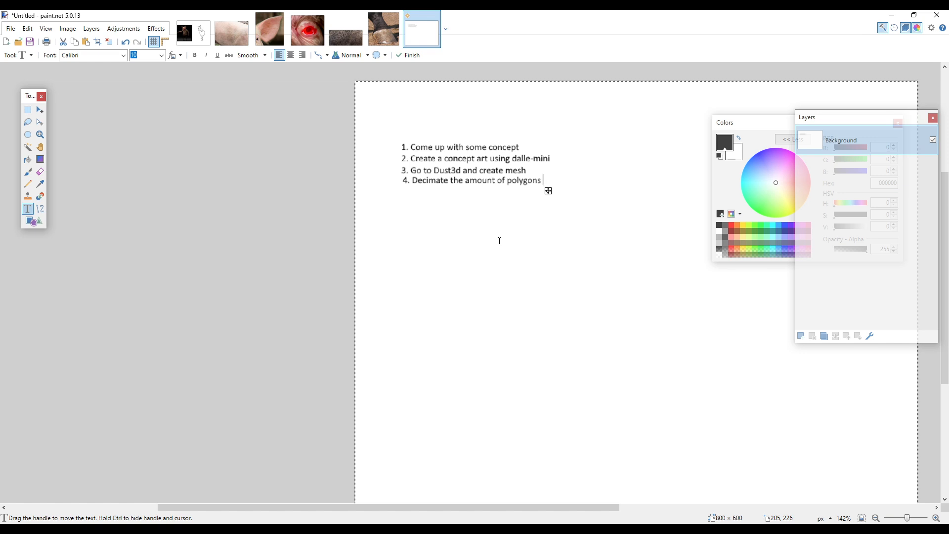
pyautogui.press('BackSpace')
pyautogui.press('BackSpace')
pyautogui.press('BackSpace')
pyautogui.press('BackSpace')
pyautogui.press('BackSpace')
pyautogui.press('BackSpace')
pyautogui.press('BackSpace')
pyautogui.press('BackSpace')
pyautogui.press('BackSpace')
pyautogui.press('BackSpace')
pyautogui.press('BackSpace')
pyautogui.press('BackSpace')
pyautogui.press('BackSpace')
pyautogui.press('BackSpace')
pyautogui.press('BackSpace')
pyautogui.press('BackSpace')
pyautogui.press('BackSpace')
pyautogui.press('BackSpace')
pyautogui.press('BackSpace')
pyautogui.press('BackSpace')
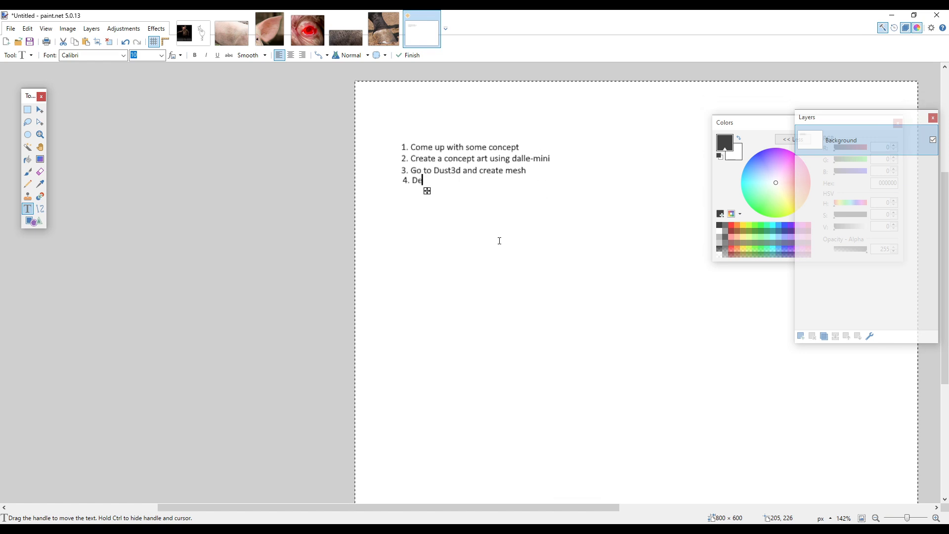
# Complete the fourth text line so that it reads "4. Go to blender and remove all extensive polygons".
pyautogui.write('Go to blende')
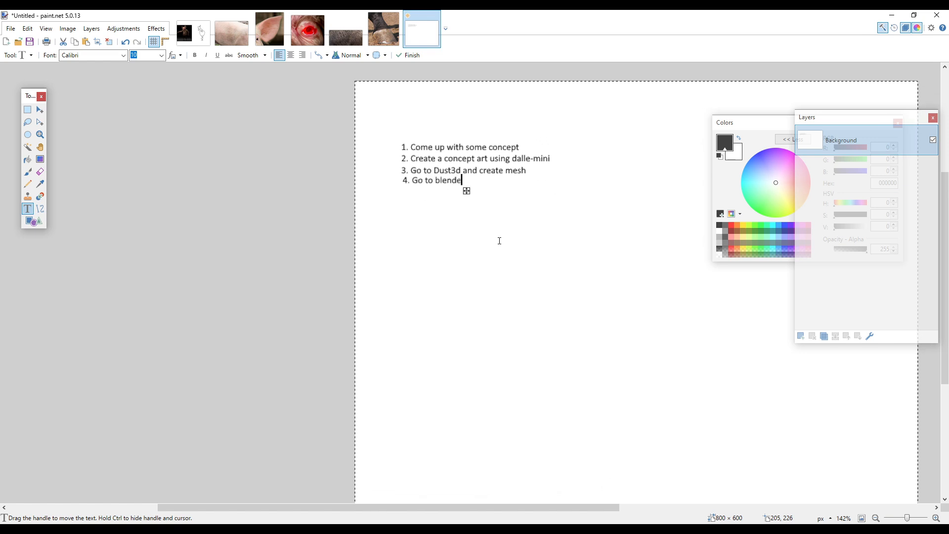
pyautogui.write('r and ')
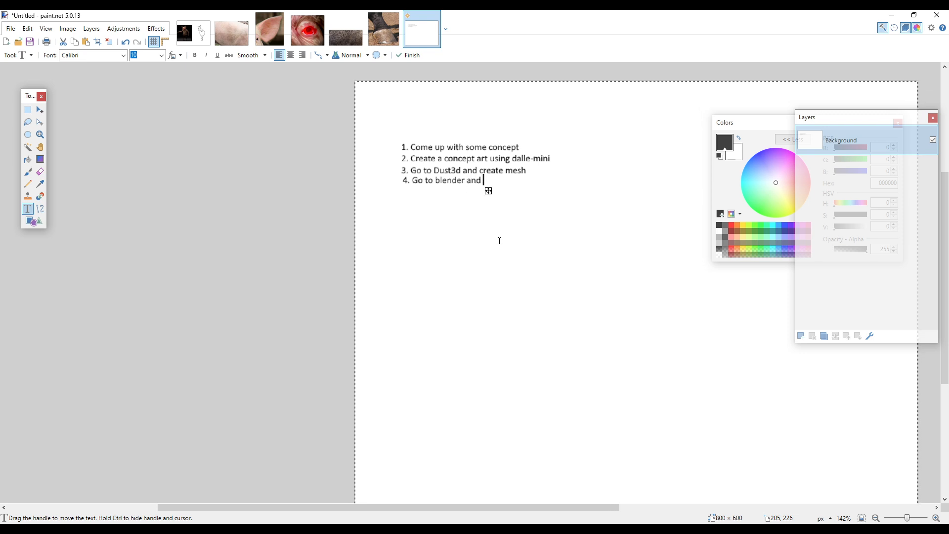
pyautogui.write('remove all ')
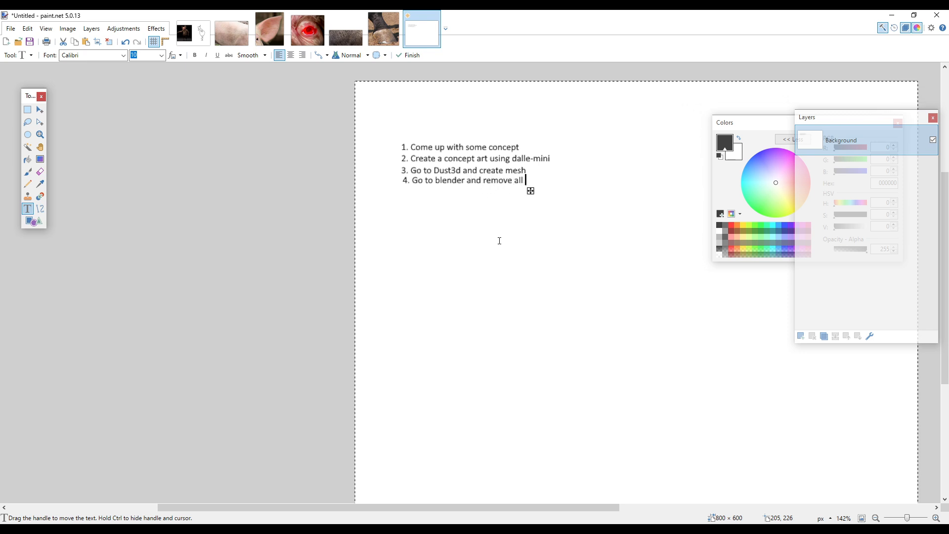
pyautogui.write('dus')
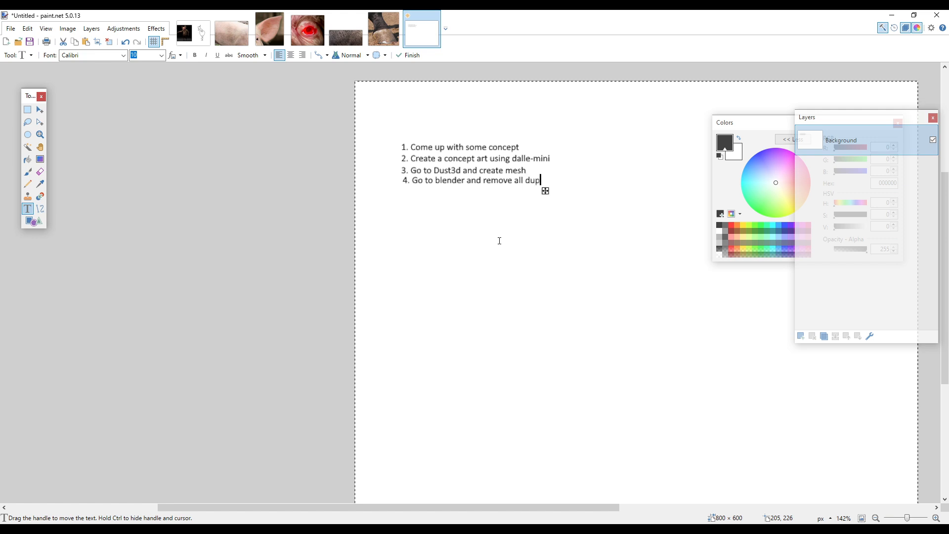
pyautogui.press('BackSpace')
pyautogui.press('BackSpace')
pyautogui.press('BackSpace')
pyautogui.write('e')
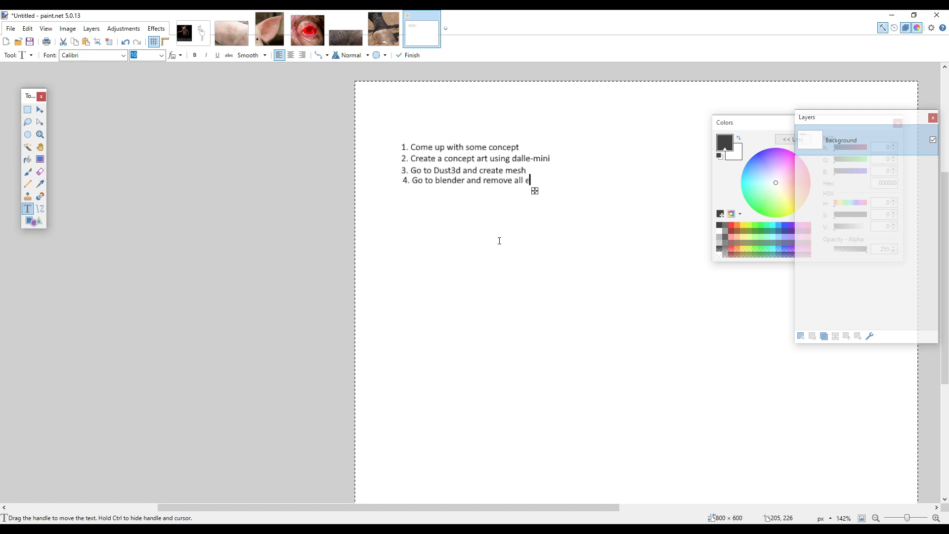
pyautogui.write('xtensive ')
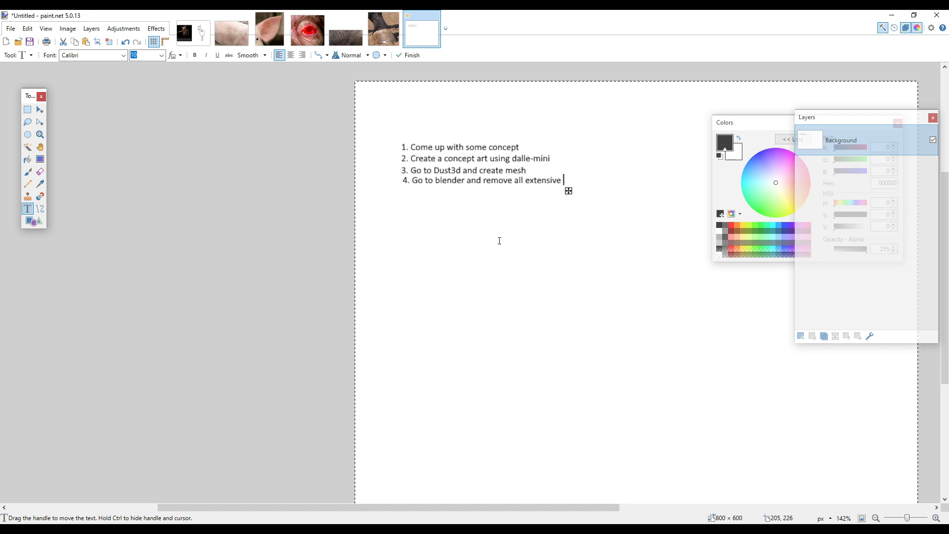
pyautogui.write('polygon')
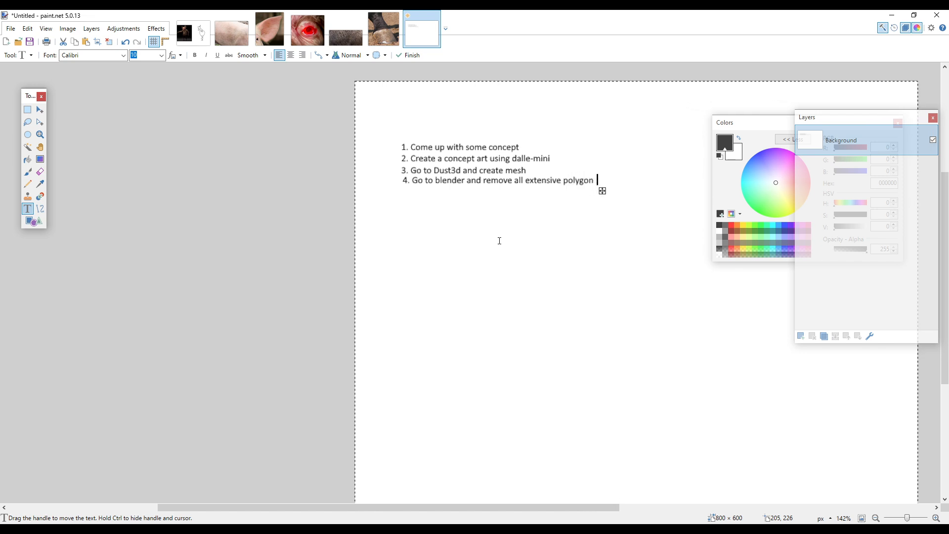
# Add the fifth text line "5. Go to balancer npro reducer even more polygons" below the fourth.
pyautogui.press('Return')
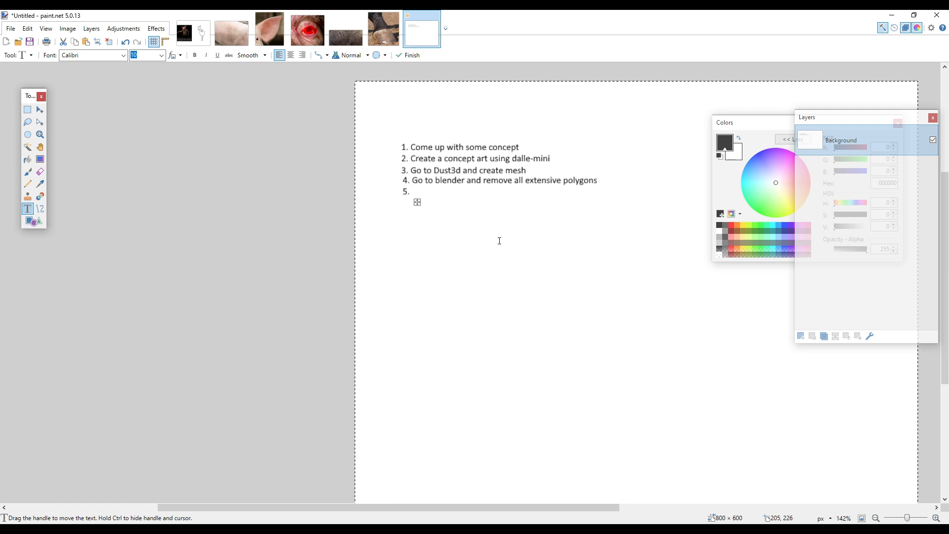
pyautogui.press('BackSpace')
pyautogui.write('o')
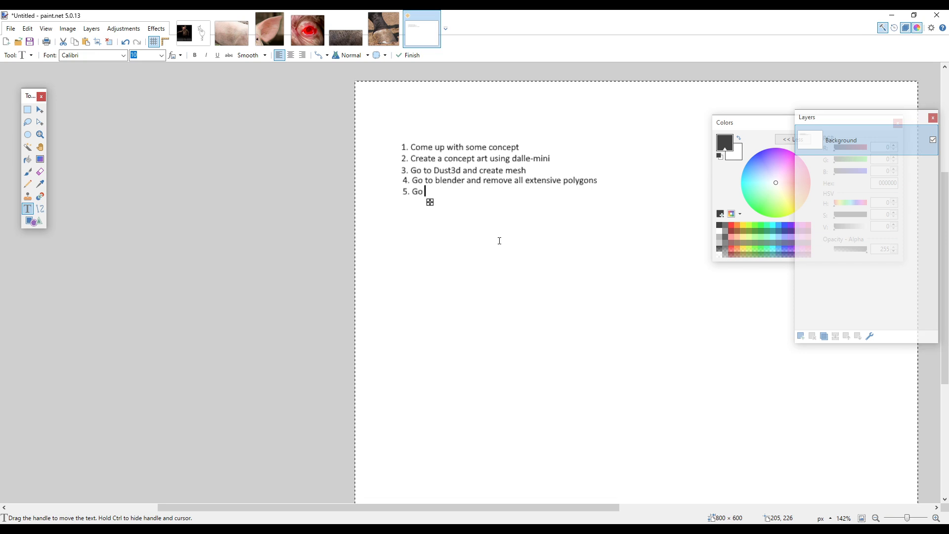
pyautogui.write(' to balancer')
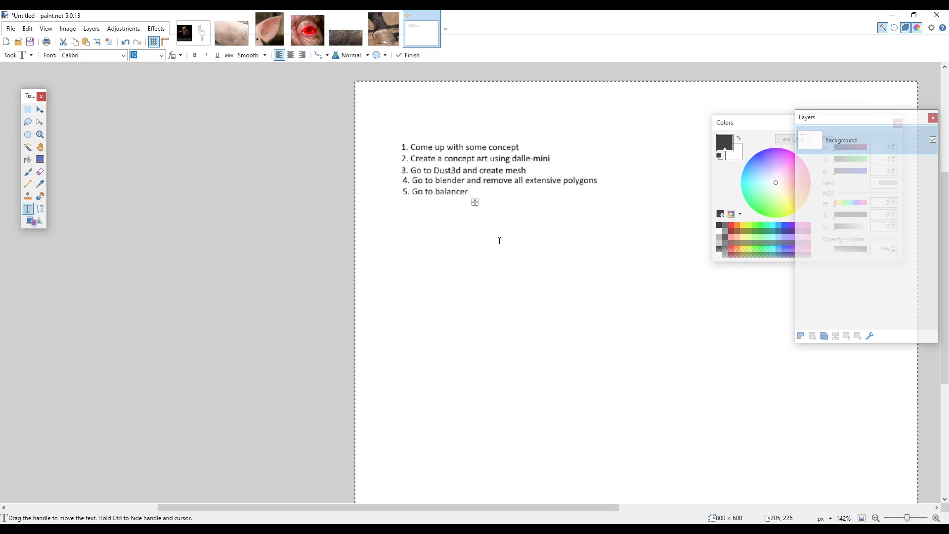
pyautogui.write(' pro')
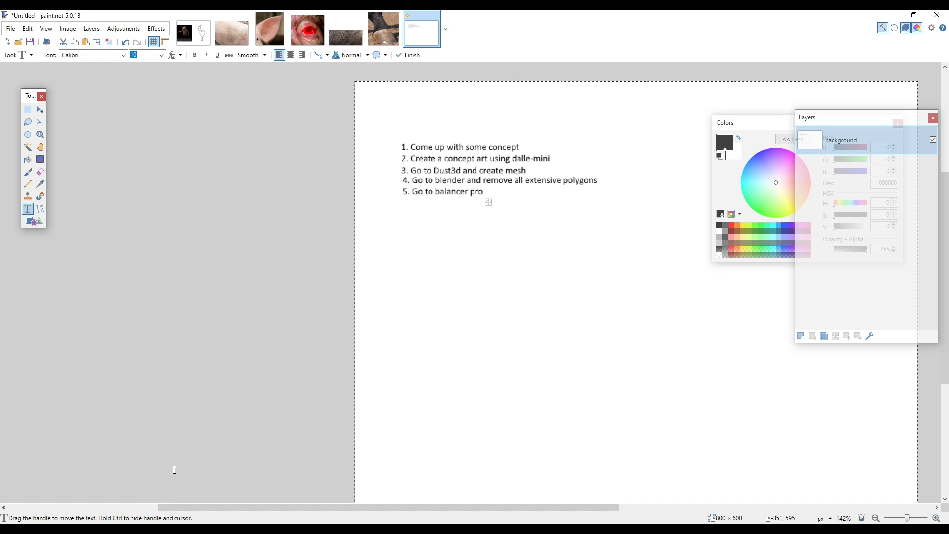
pyautogui.press('Left')
pyautogui.press('Left')
pyautogui.press('Left')
pyautogui.write('n')
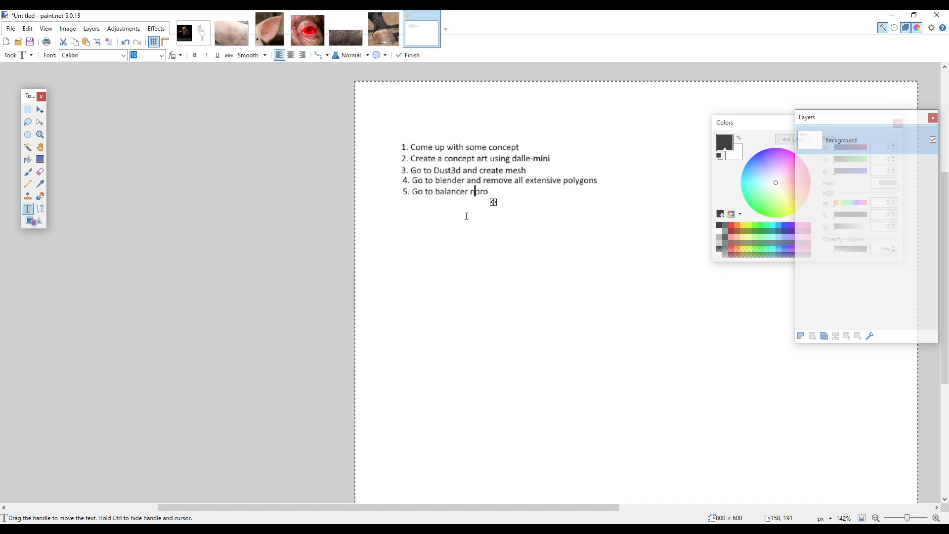
pyautogui.press('End')
pyautogui.write('reducer ev')
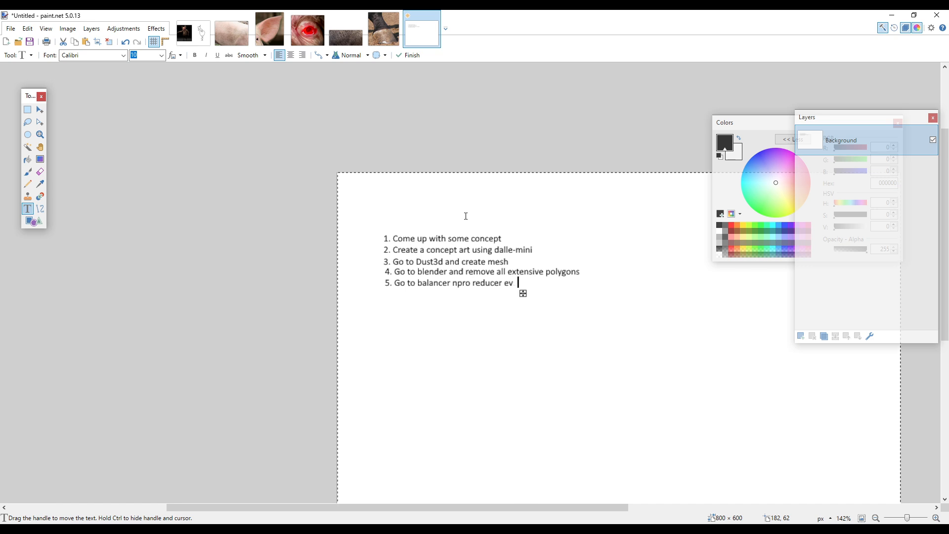
pyautogui.press('BackSpace')
pyautogui.write('en ')
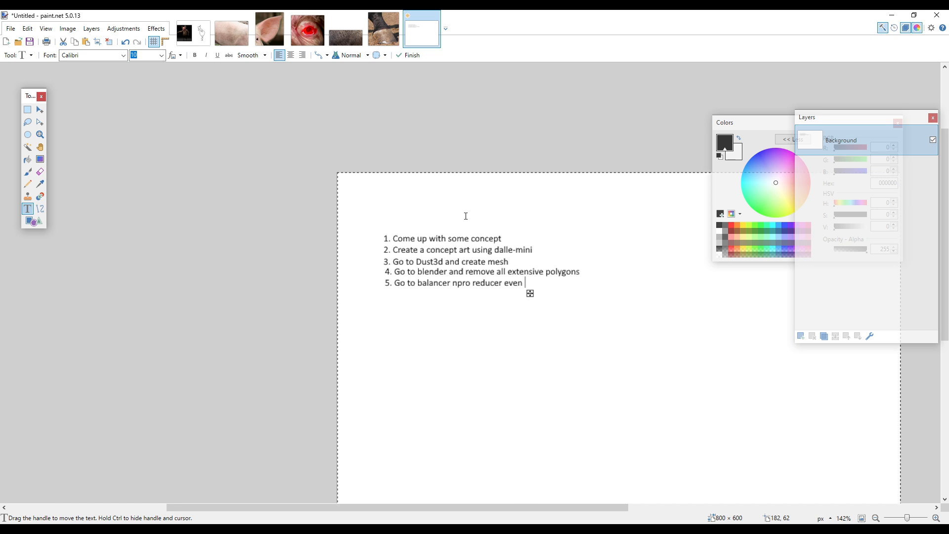
pyautogui.write('more polygl')
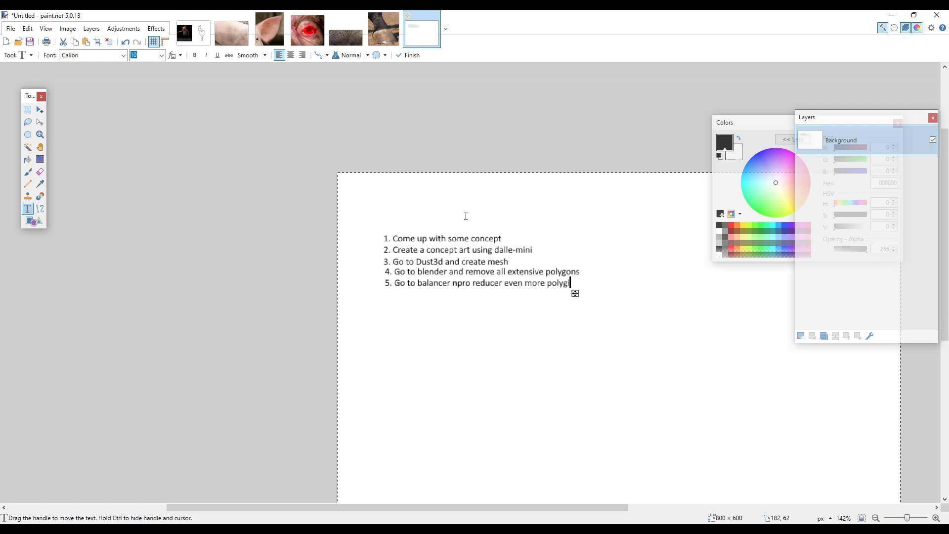
pyautogui.press('BackSpace')
pyautogui.write('ons')
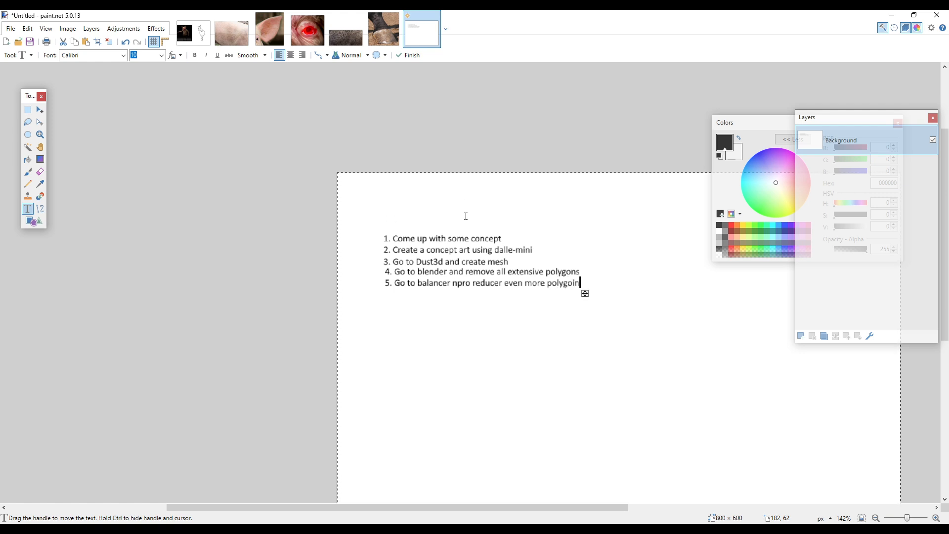
# Add the sixth text line "6. Blender apply texture, and fix geometery" below the fifth.
pyautogui.press('Return')
pyautogui.write('6. ')
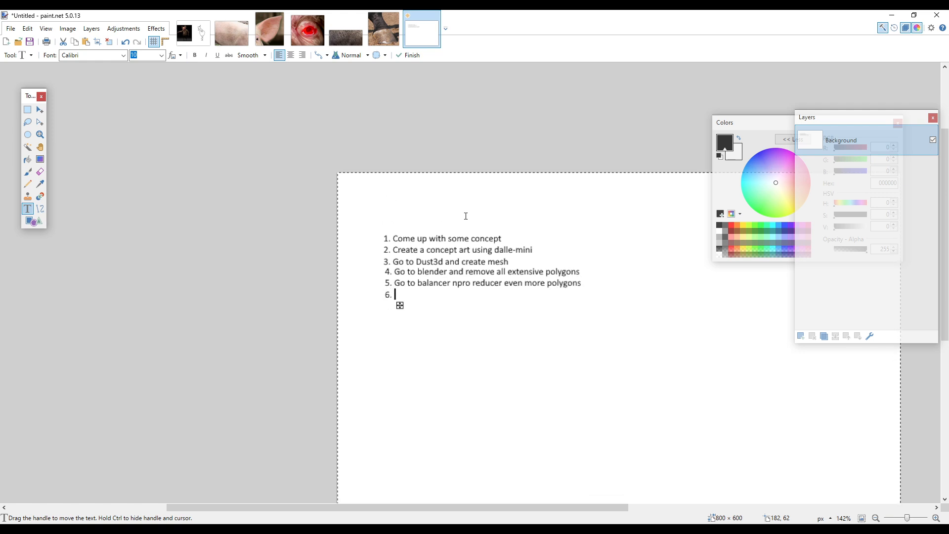
pyautogui.write('Blender ')
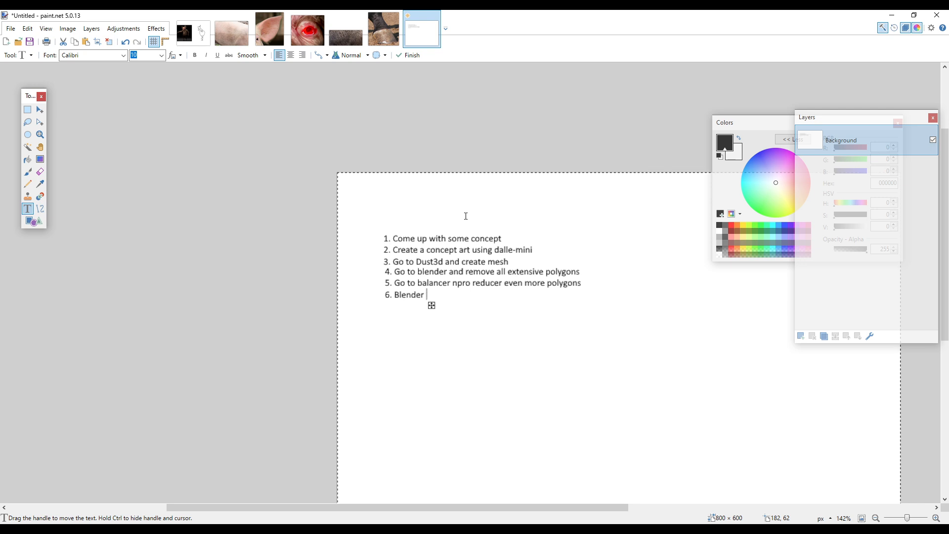
pyautogui.write('apply texture, and')
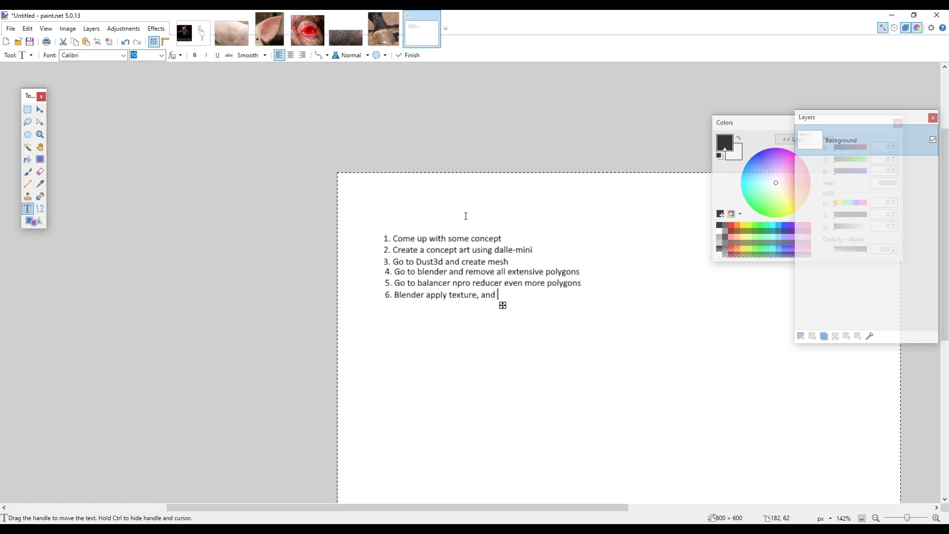
pyautogui.write(' reduce')
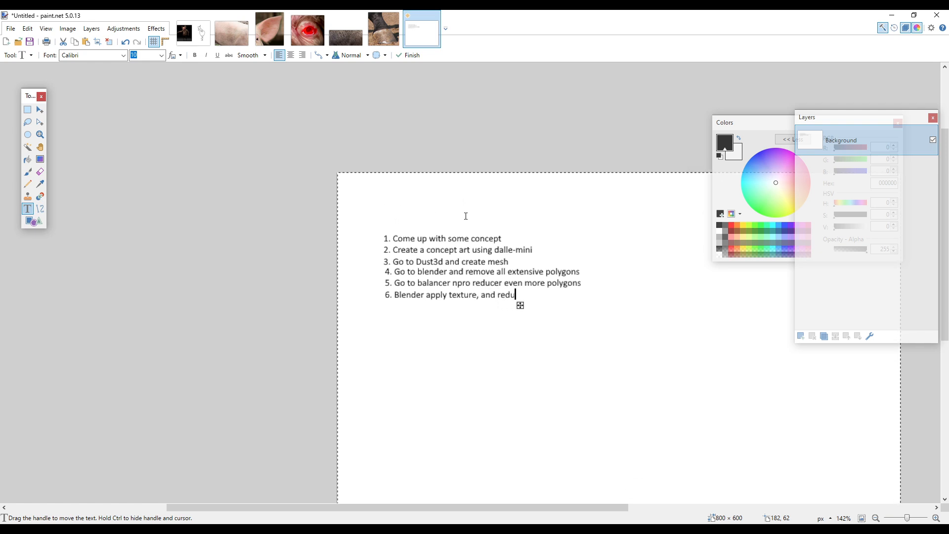
pyautogui.press('BackSpace')
pyautogui.press('BackSpace')
pyautogui.press('BackSpace')
pyautogui.press('BackSpace')
pyautogui.press('BackSpace')
pyautogui.press('BackSpace')
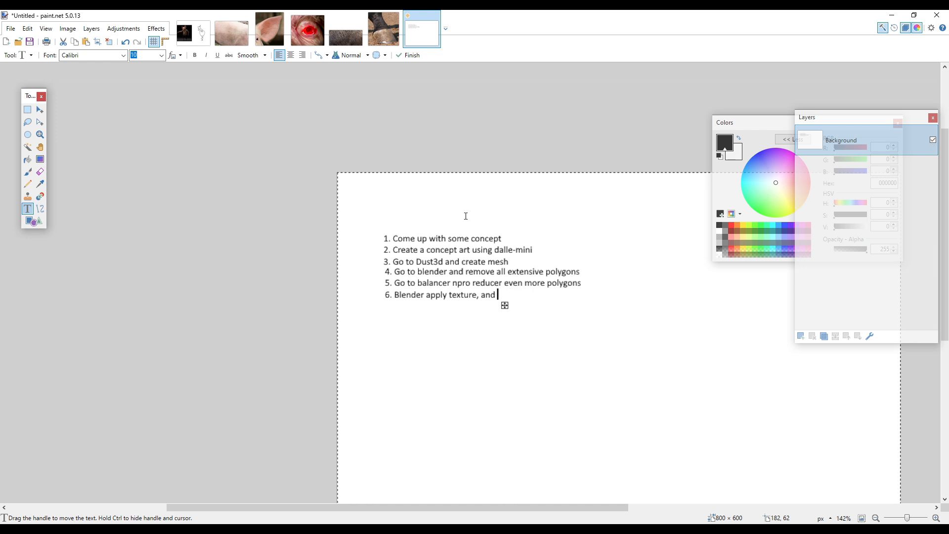
pyautogui.write('fix geometery')
# Add the seventh text line "7. Animate everything using mixamo" below the sixth.
pyautogui.press('Return')
pyautogui.write('7.')
pyautogui.write('Animate everything using mi')
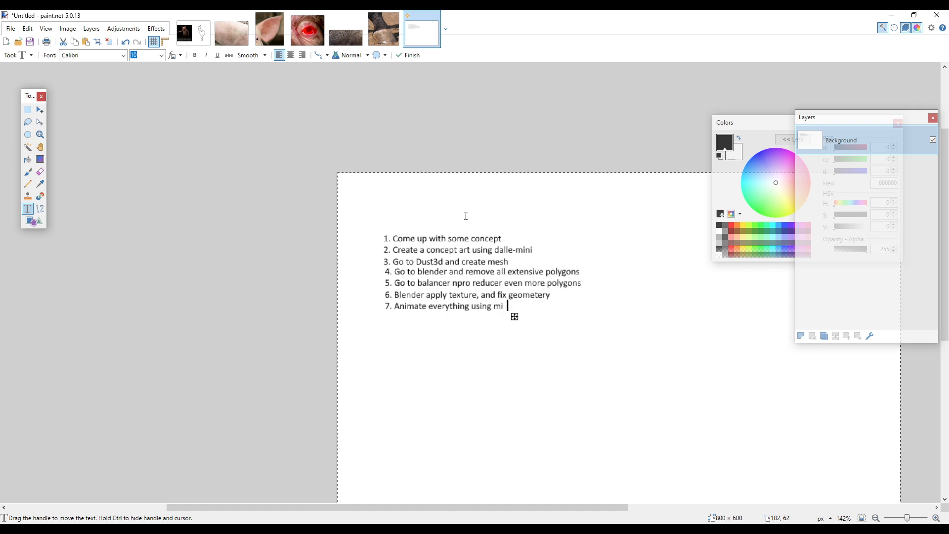
pyautogui.press('BackSpace')
pyautogui.write('xamo')
# Add the eighth text line "8. Join all animated files together and export to fbx -> .x" and finish the text.
pyautogui.press('Return')
pyautogui.write('7')
pyautogui.press('BackSpace')
pyautogui.write('8.')
pyautogui.write('Join all anim')
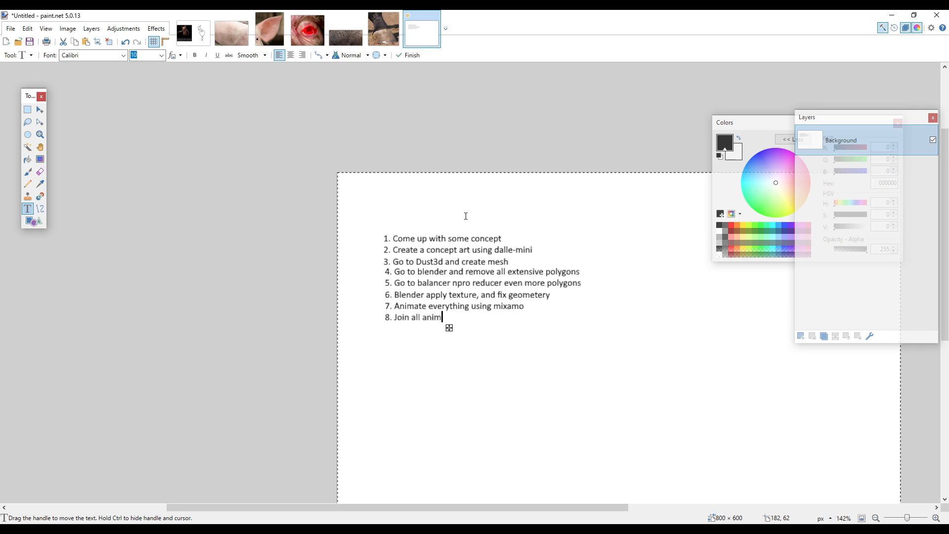
pyautogui.write('ated file')
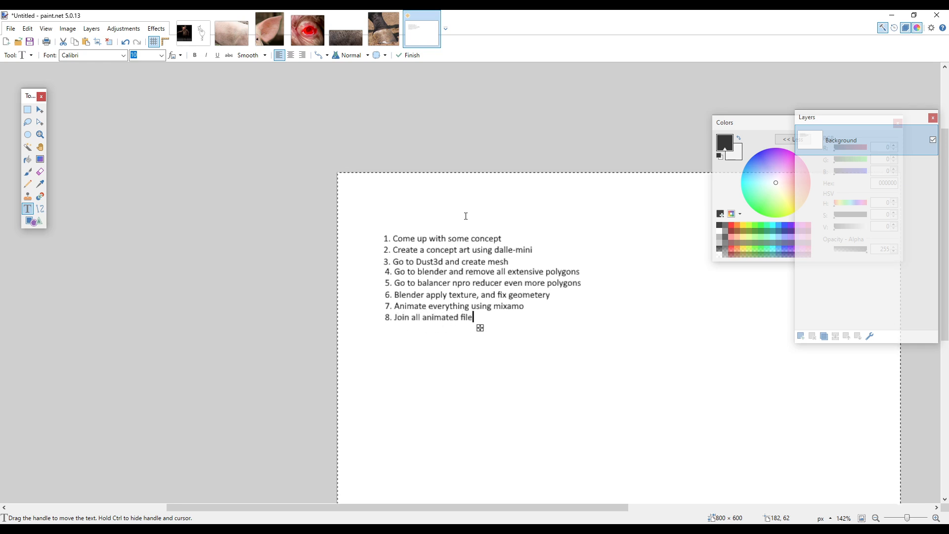
pyautogui.write('s together and export to fx')
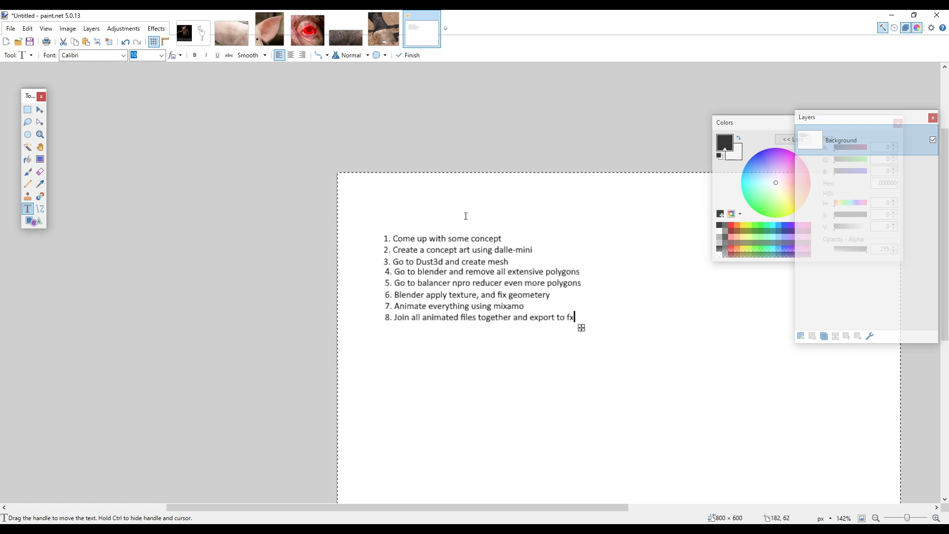
pyautogui.press('BackSpace')
pyautogui.write('bx -> .x')
pyautogui.click(408, 55)
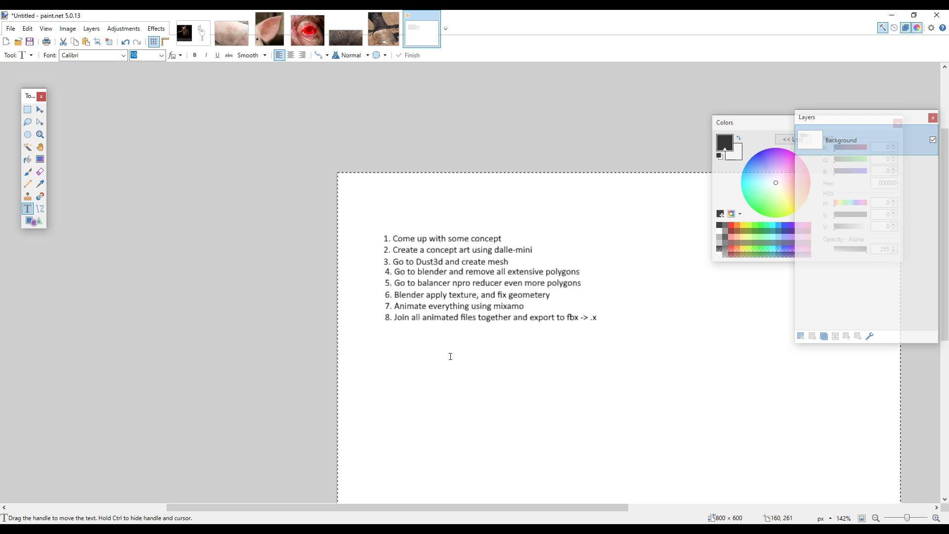
# Switch to CopperCube, close the Animated Meshes Editor and view the pig monster up close from the front.
pyautogui.click(370, 131)
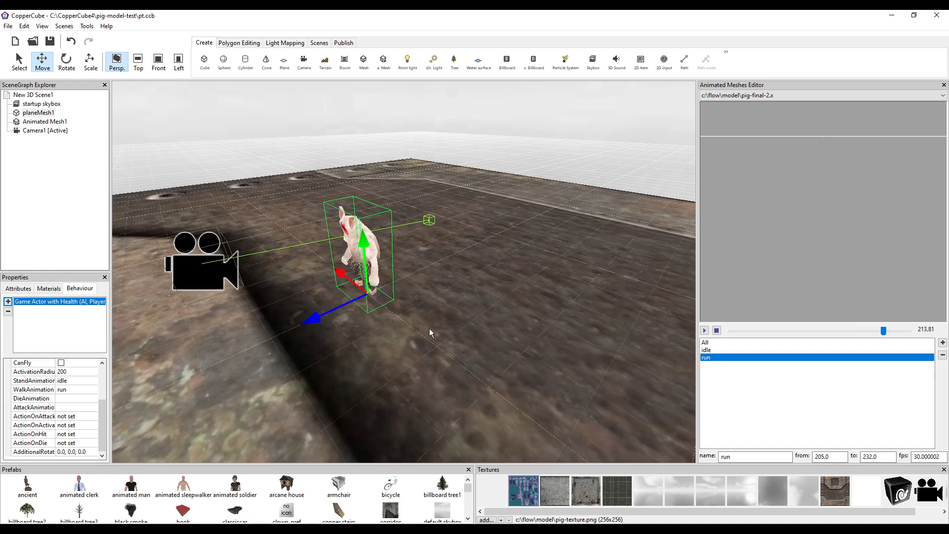
pyautogui.moveTo(430, 329); pyautogui.dragTo(410, 299, button='right')
pyautogui.click(944, 85)
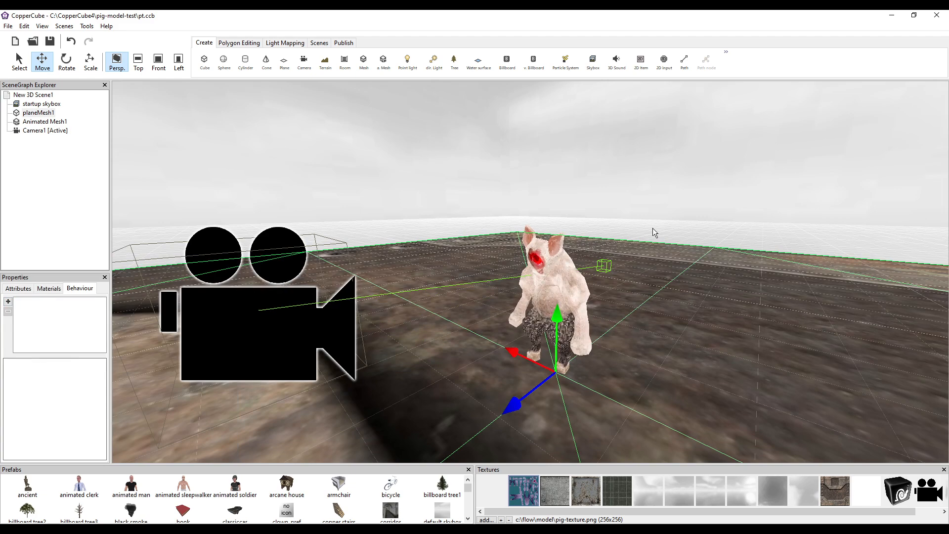
pyautogui.moveTo(652, 228); pyautogui.dragTo(672, 289, button='right')
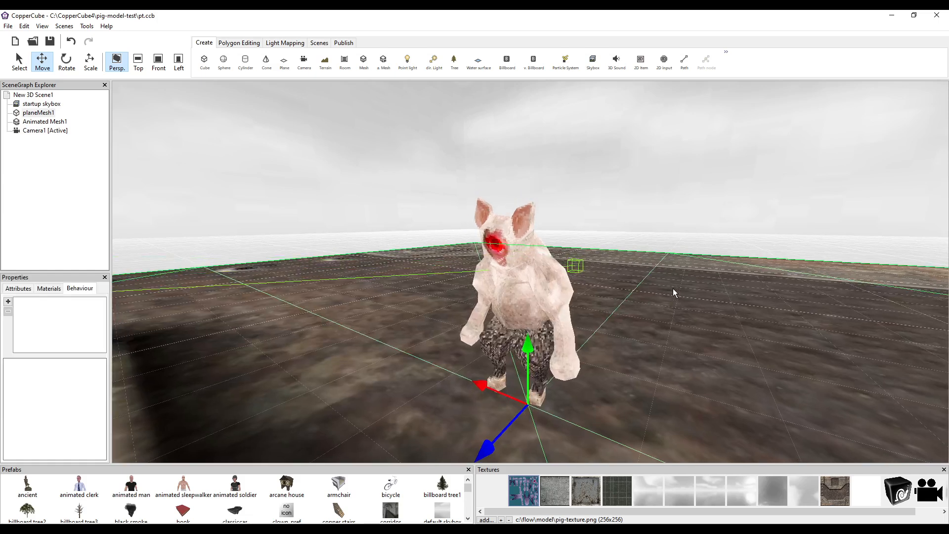